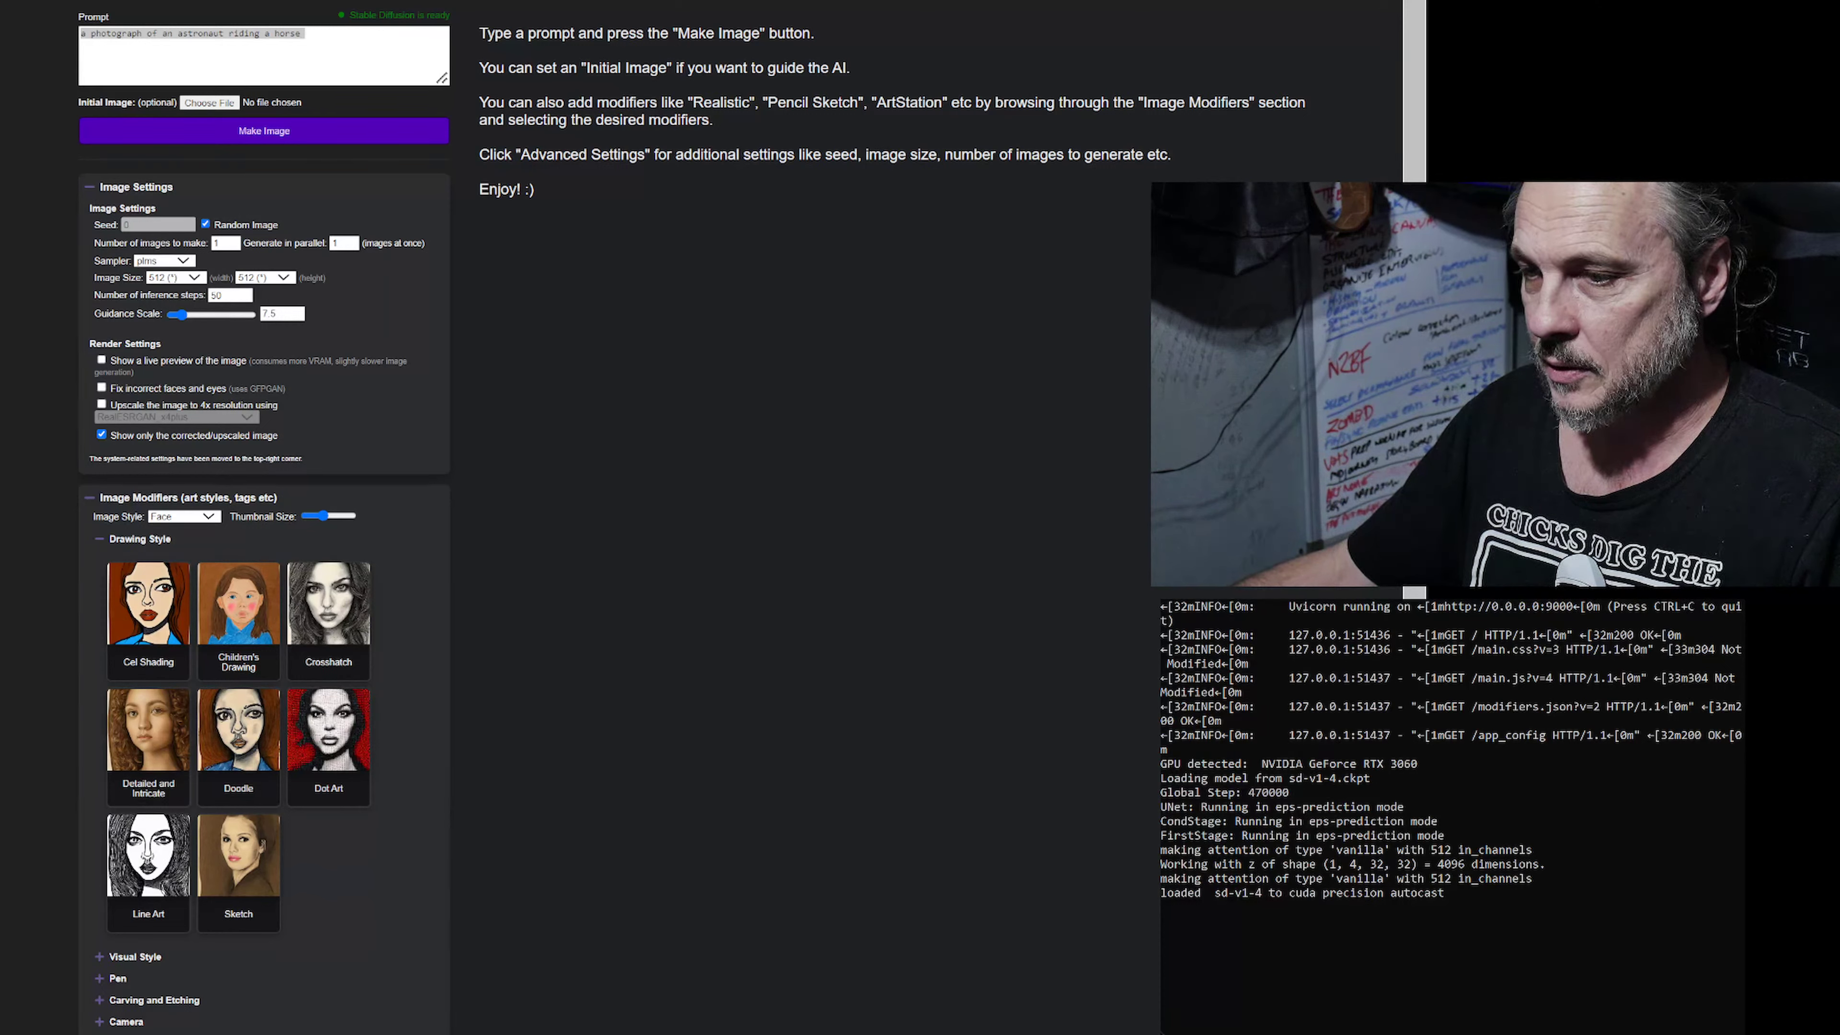
Open the project's source code page on GitHub and look at the repository's code download options.
{"action": "key", "text": "alt+Tab"}
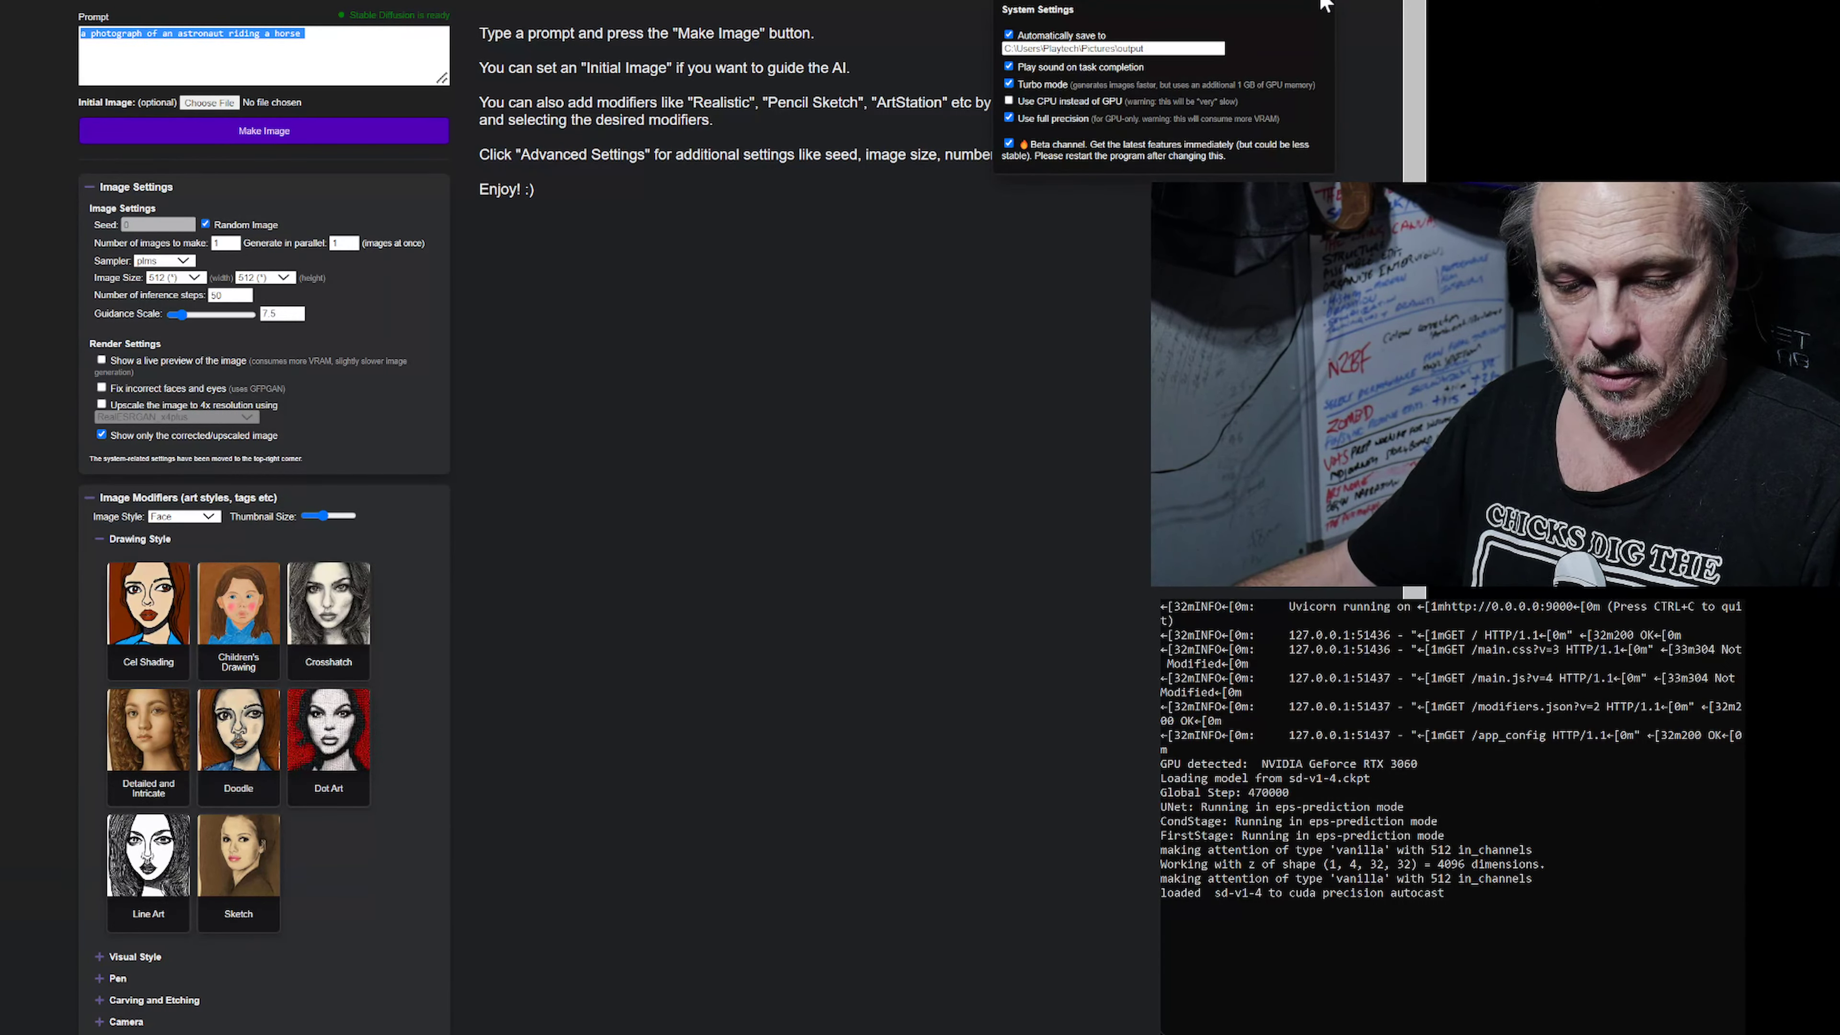
{"action": "left_click", "coordinate": [1325, 6]}
{"action": "mouse_move", "coordinate": [1208, 6]}
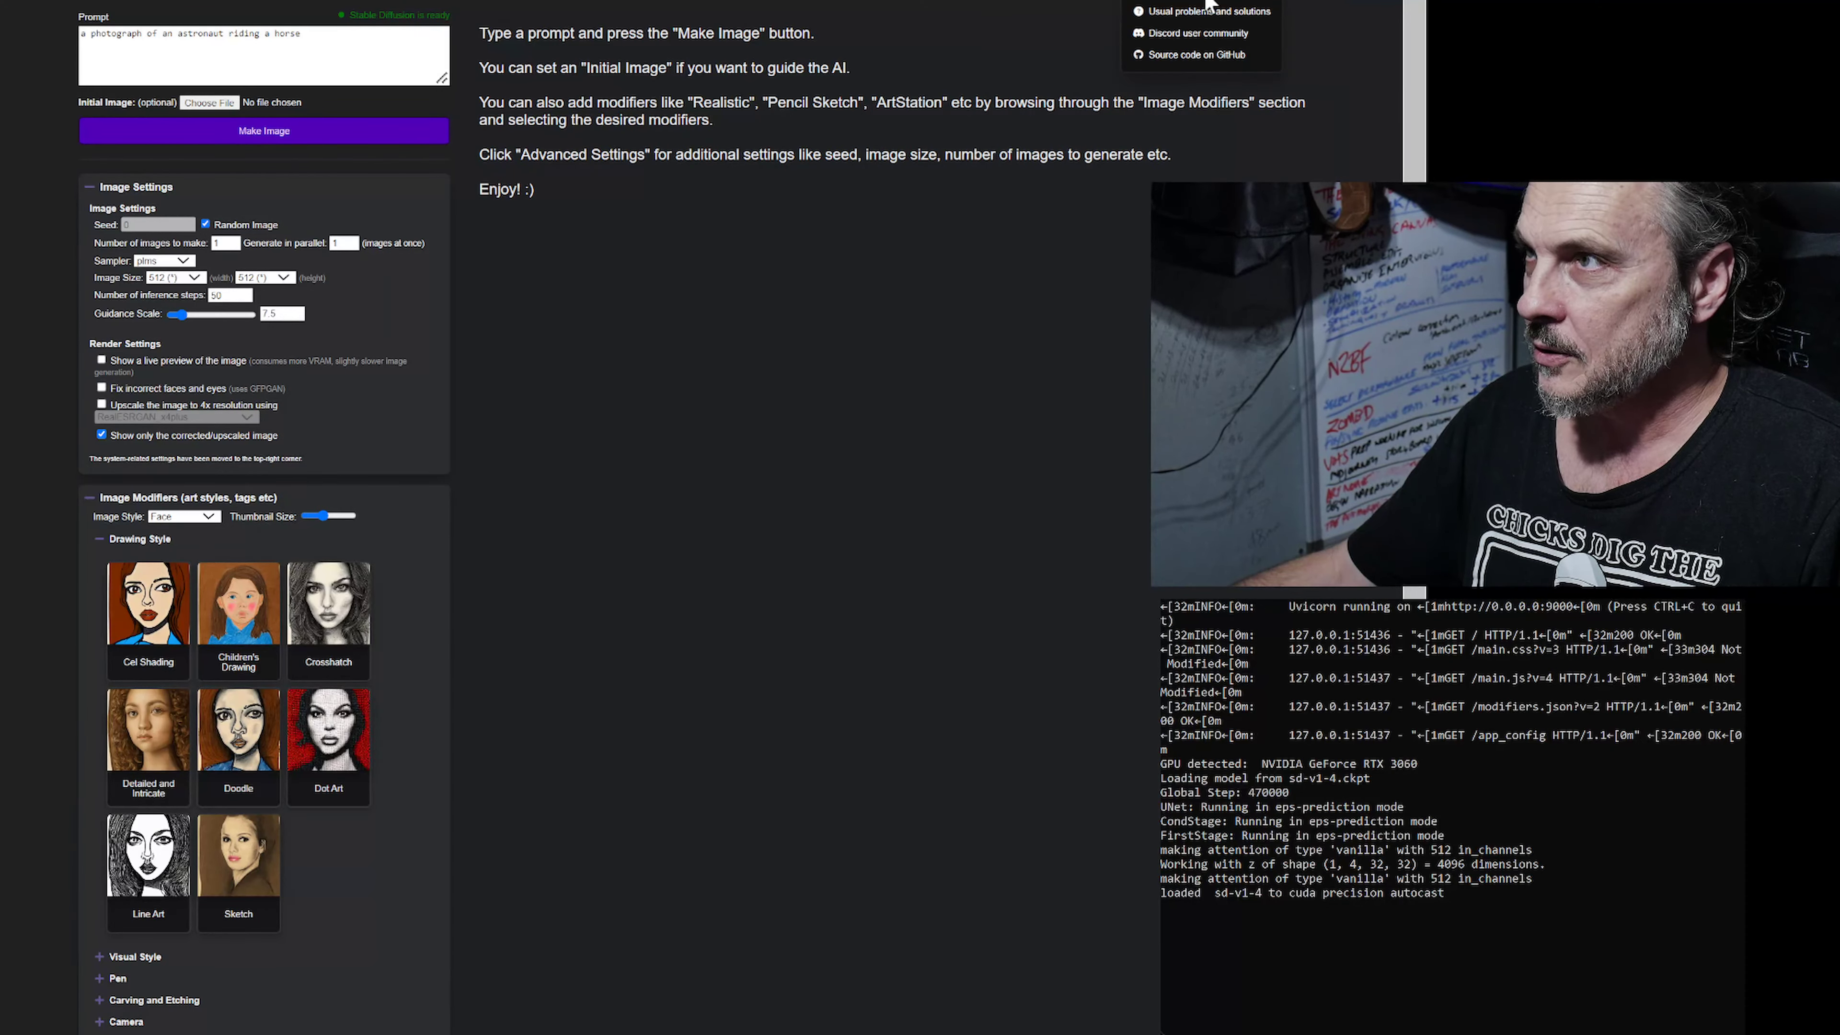
{"action": "left_click", "coordinate": [1202, 56]}
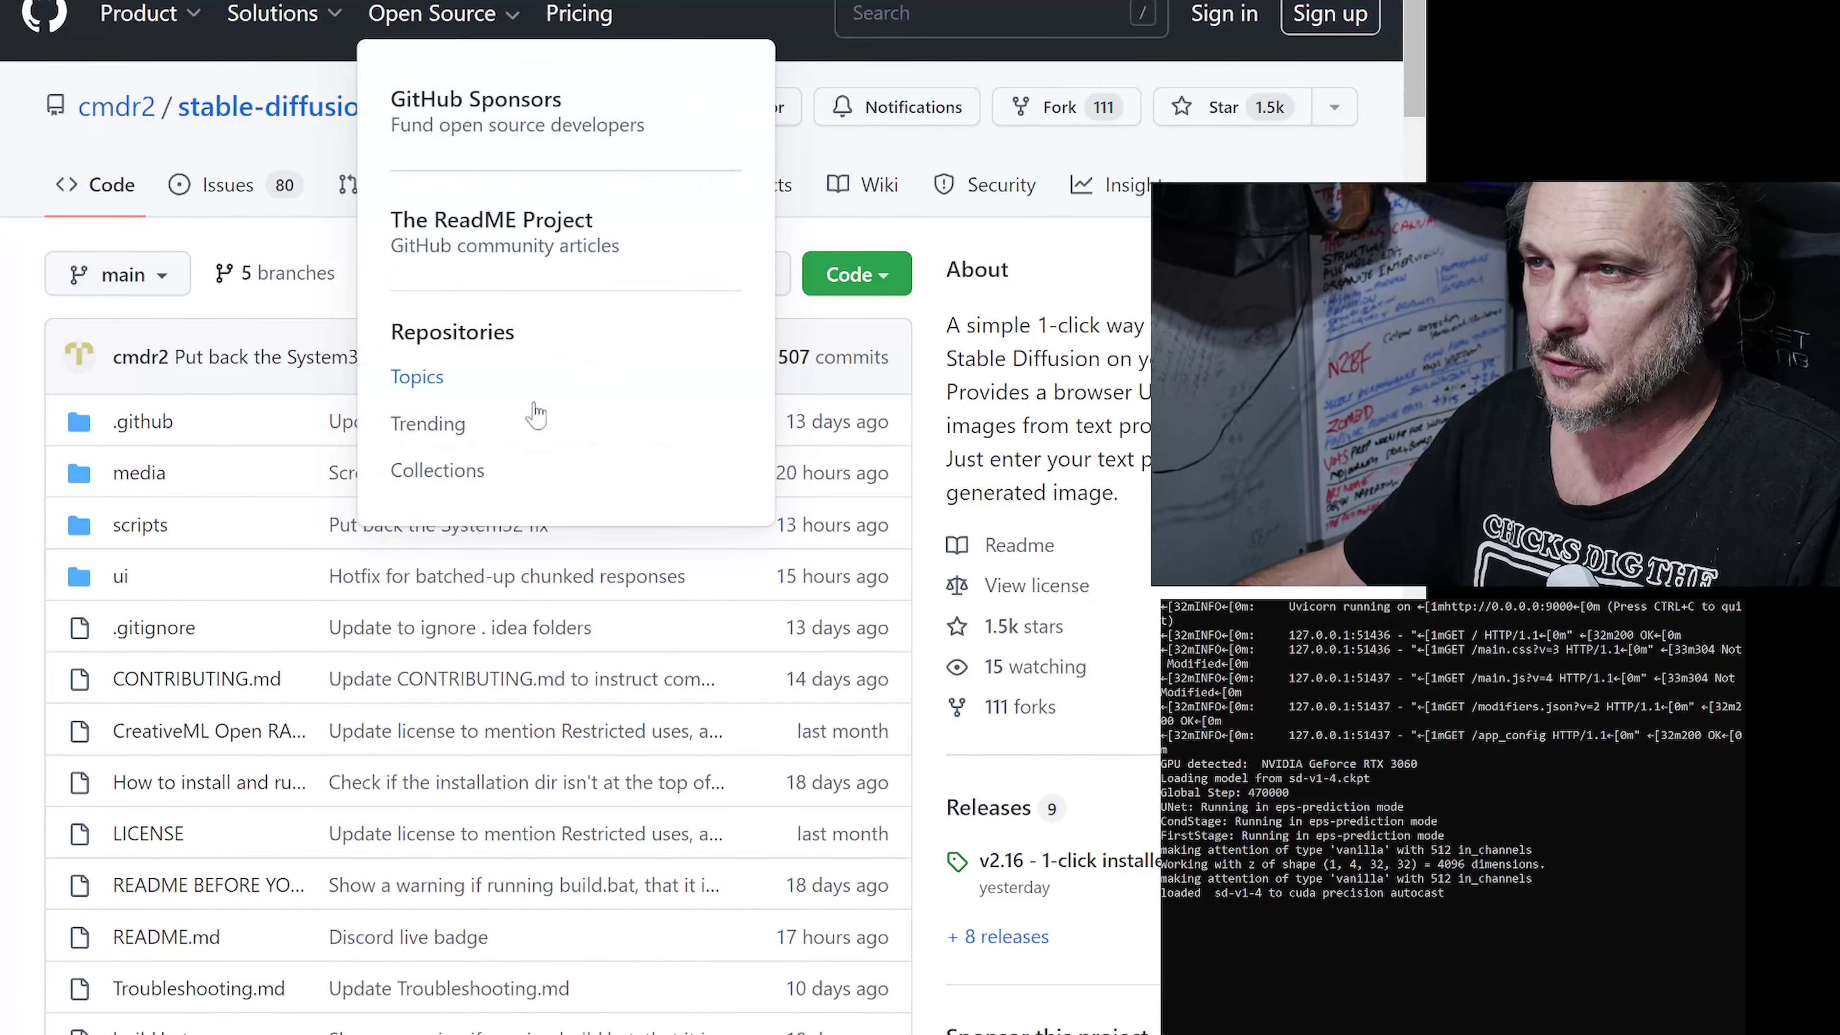
{"action": "left_click", "coordinate": [896, 277]}
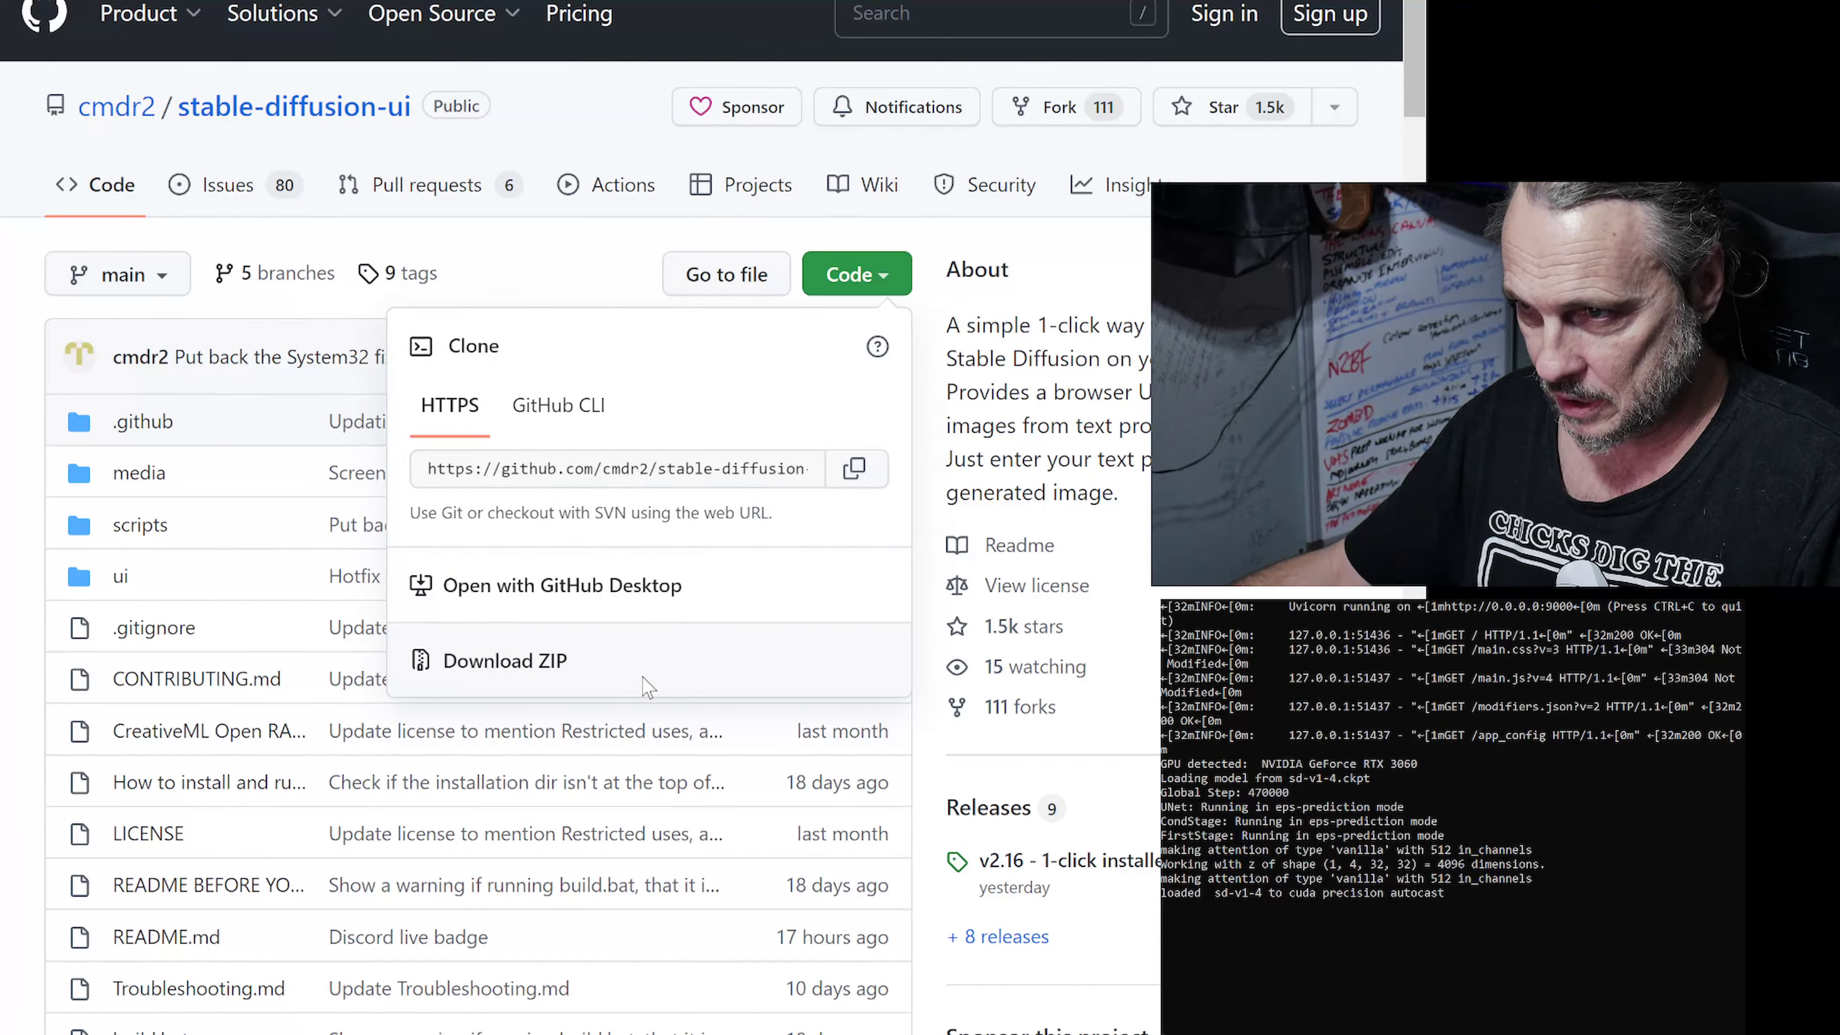
{"action": "left_click", "coordinate": [875, 661]}
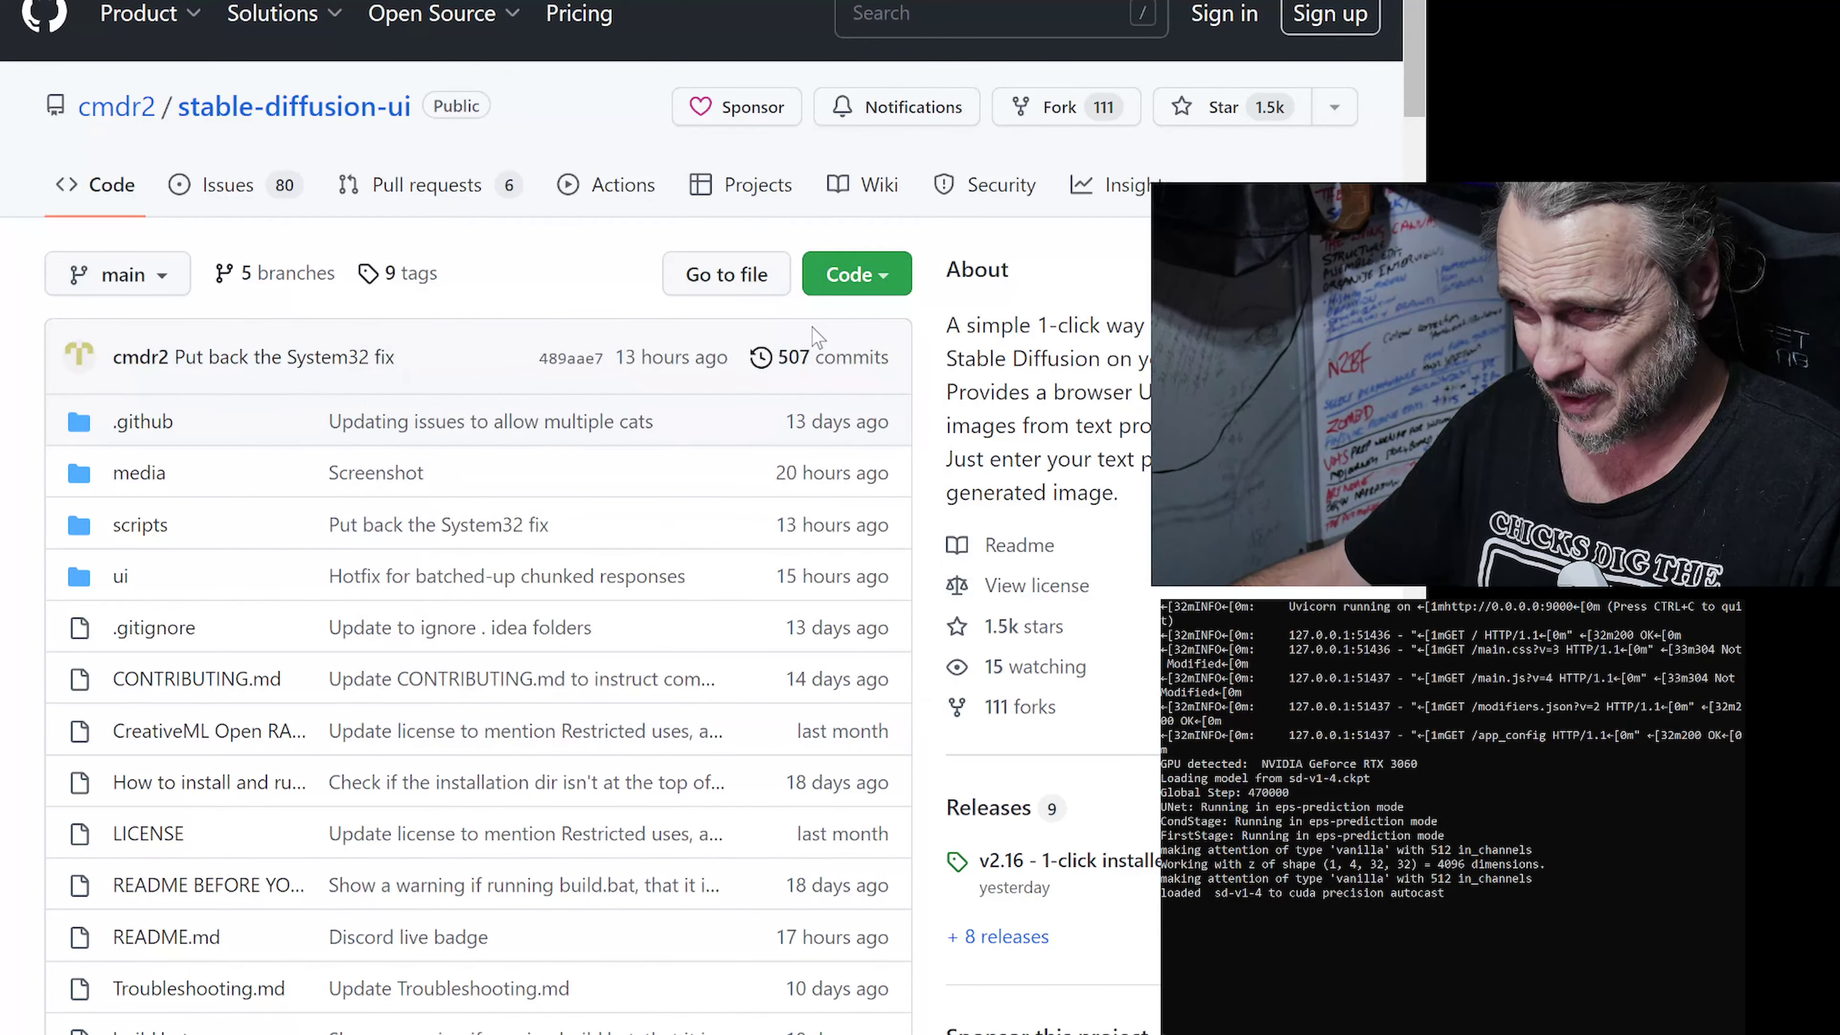
Read the Stable Diffusion UI v2 README introduction, highlighting the RealESRGAN upscaling mention.
{"action": "scroll", "coordinate": [809, 345], "scroll_direction": "down", "scroll_amount": 10}
{"action": "scroll", "coordinate": [818, 351], "scroll_direction": "down", "scroll_amount": 5}
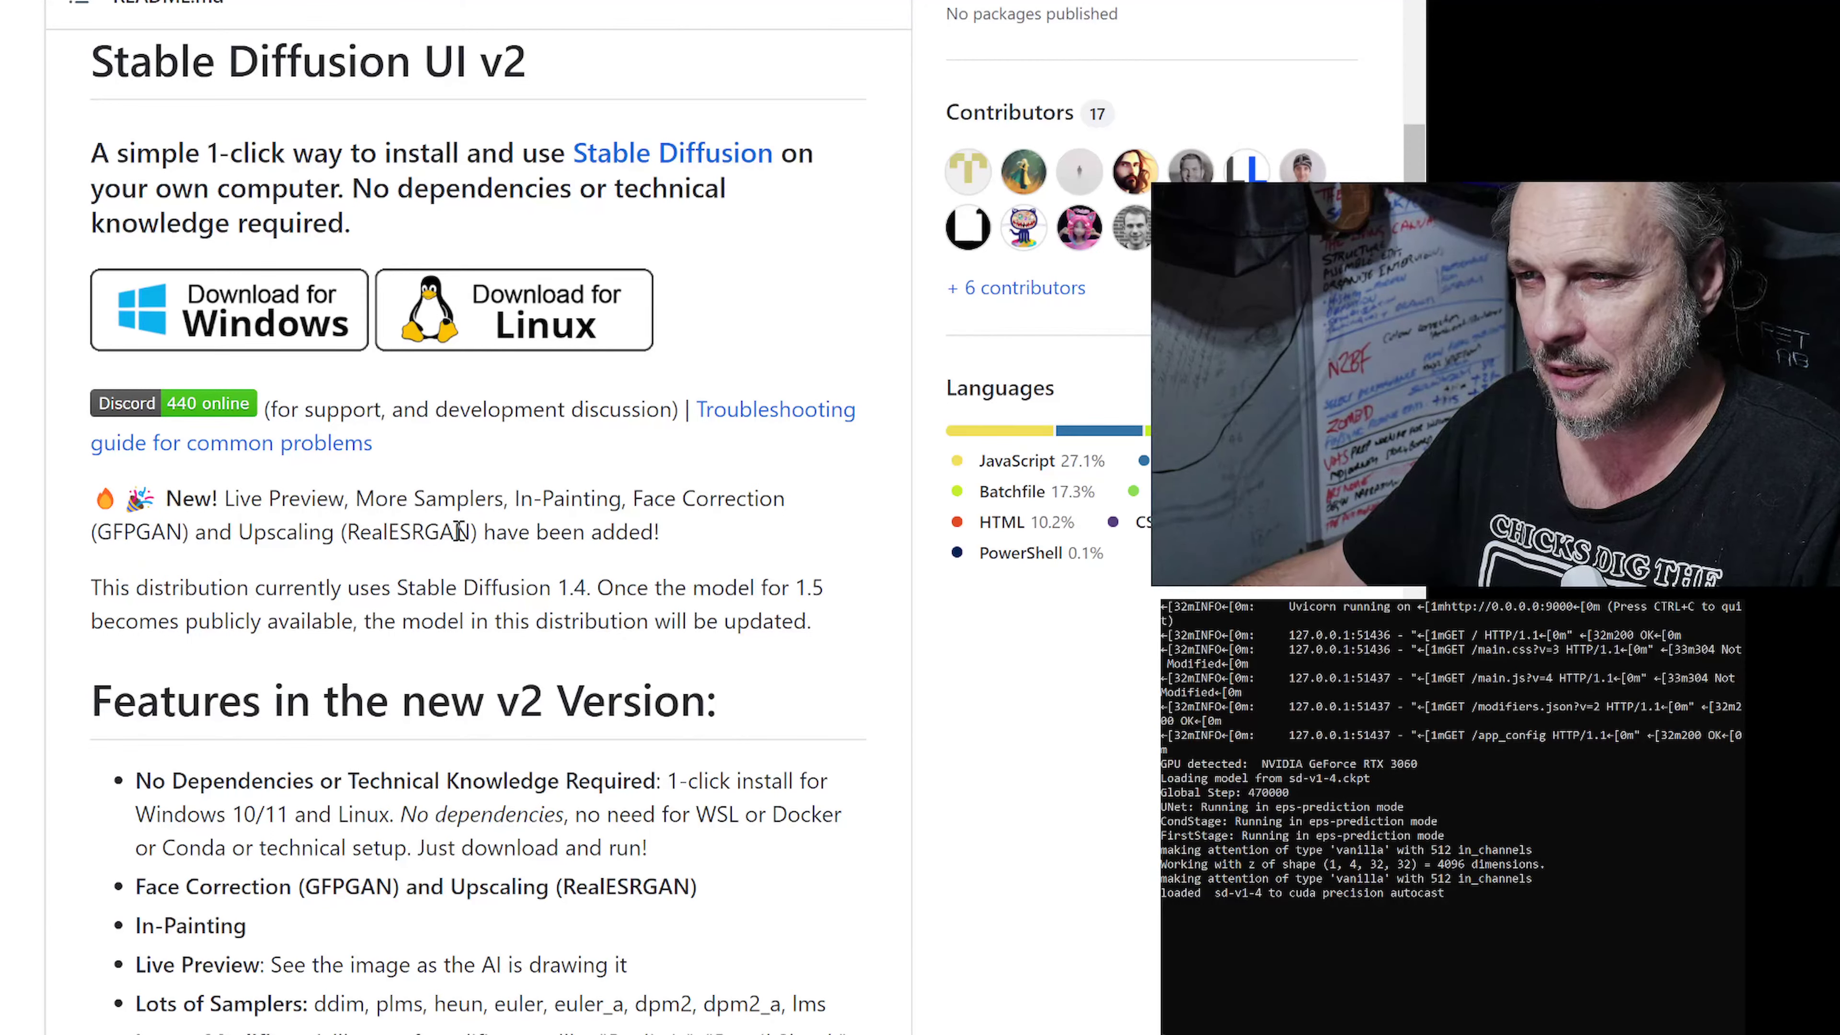
{"action": "left_click_drag", "start_coordinate": [478, 531], "coordinate": [337, 534]}
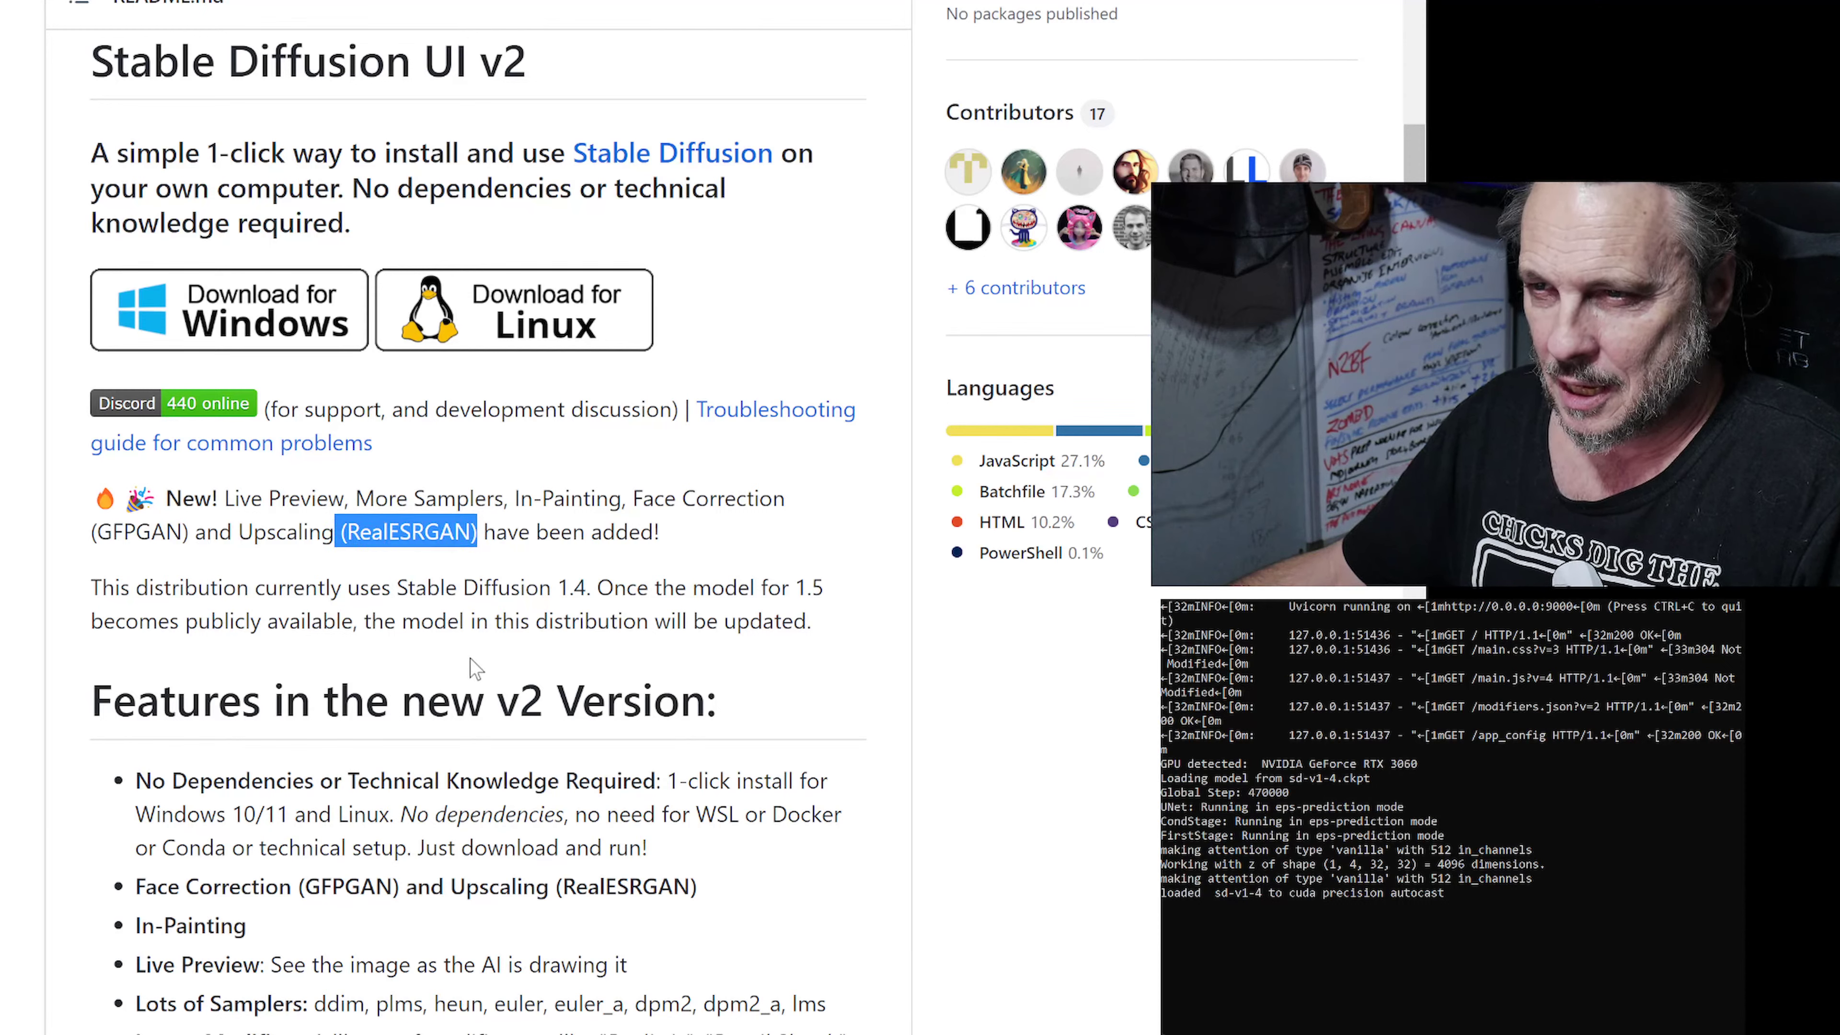
{"action": "left_click", "coordinate": [601, 543]}
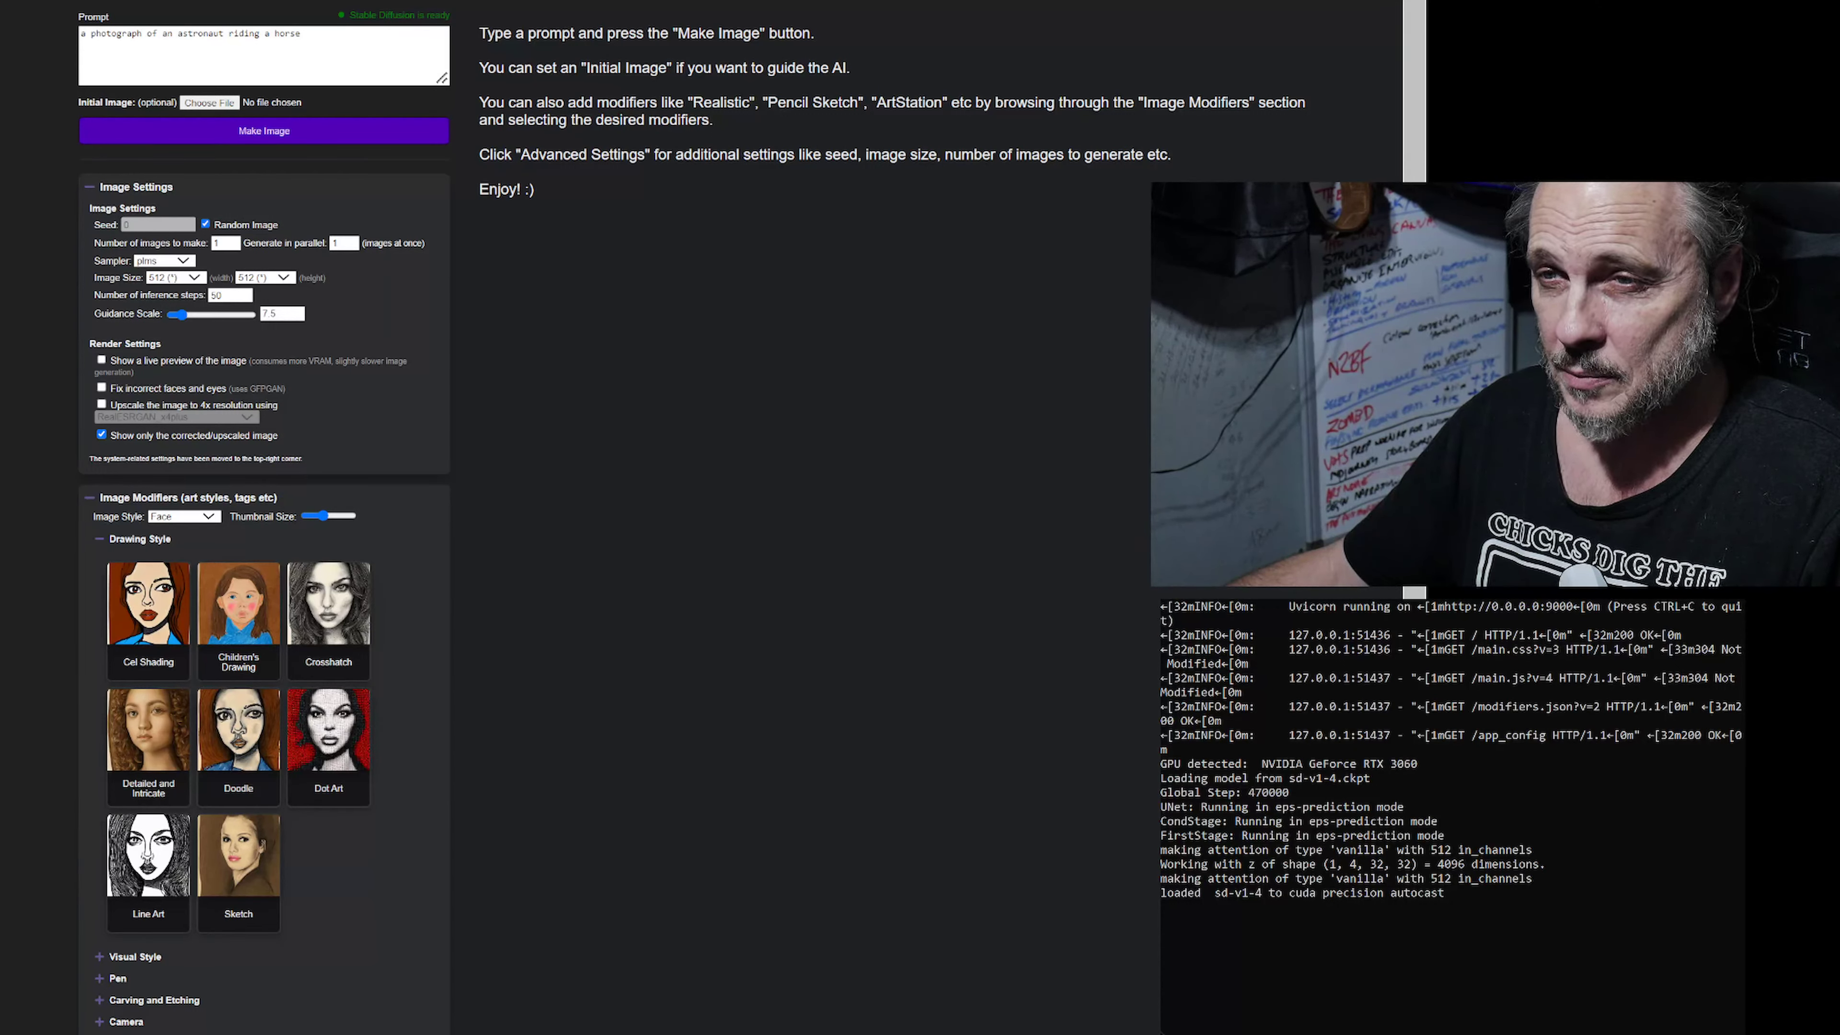
Return to the Stable Diffusion UI and review its system settings, especially the automatic save folder path.
{"action": "mouse_move", "coordinate": [1310, 3]}
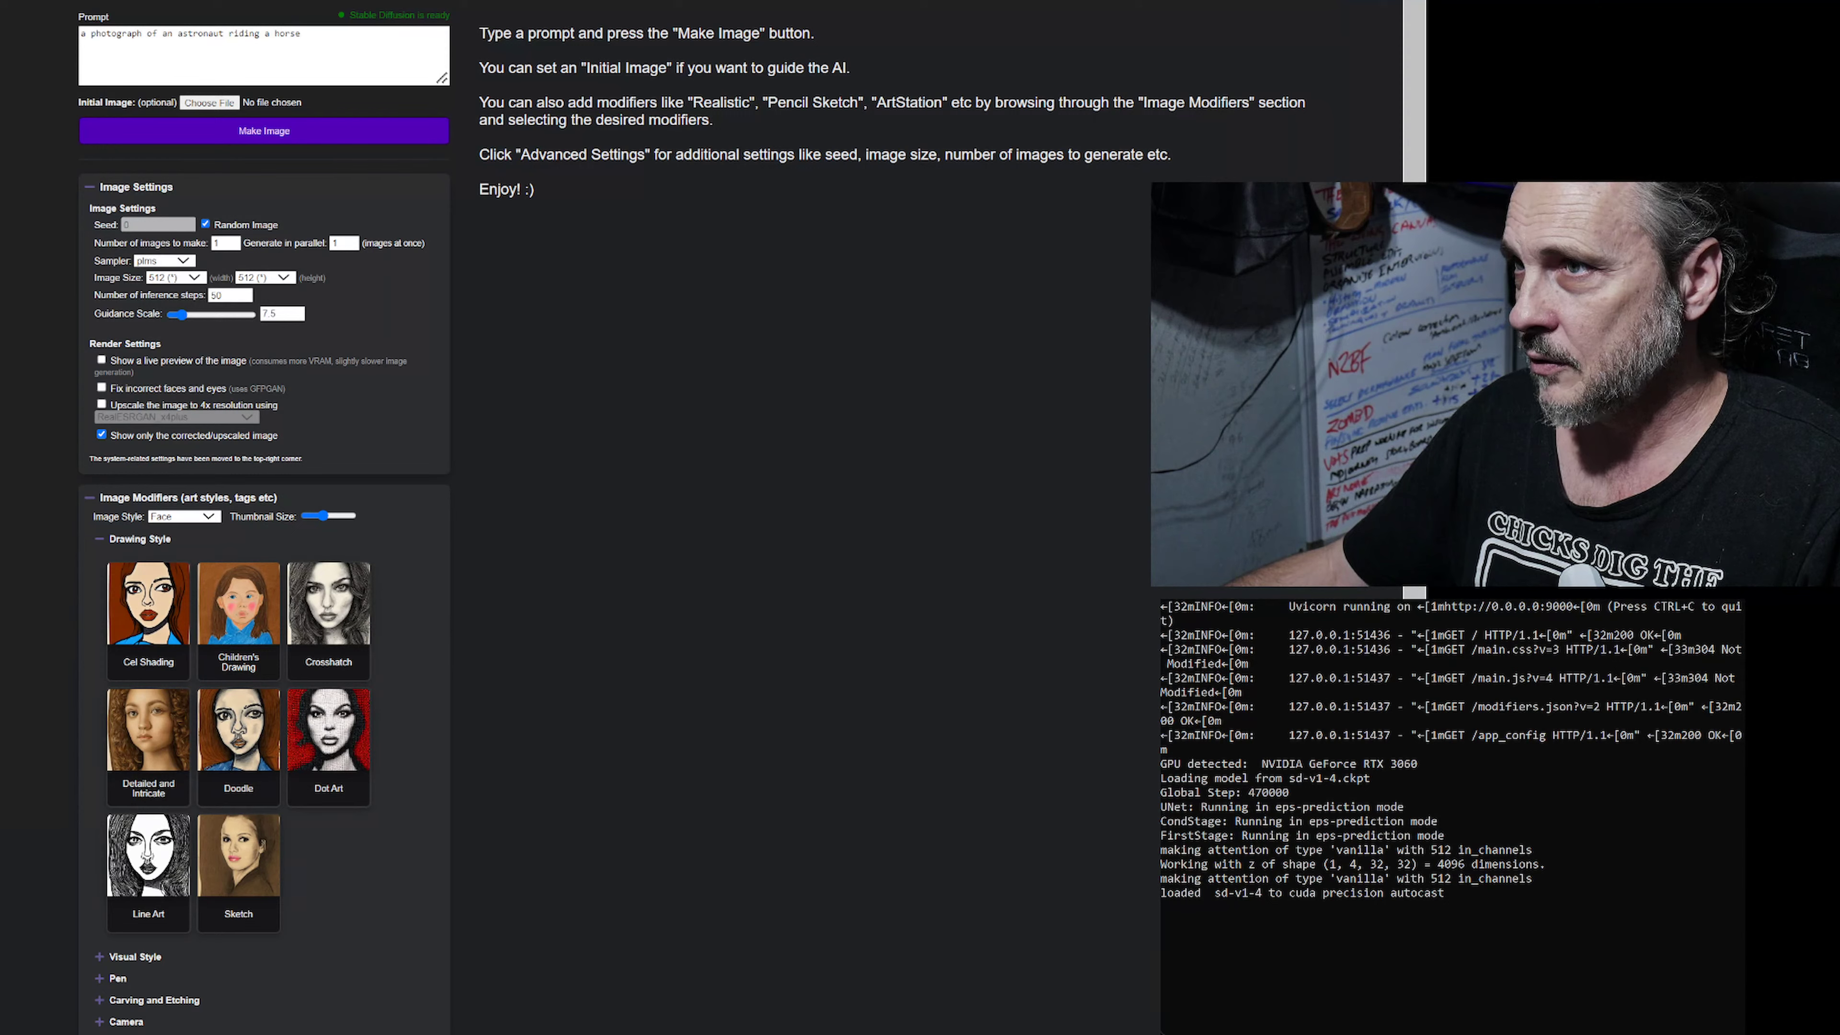
{"action": "mouse_move", "coordinate": [1216, 2]}
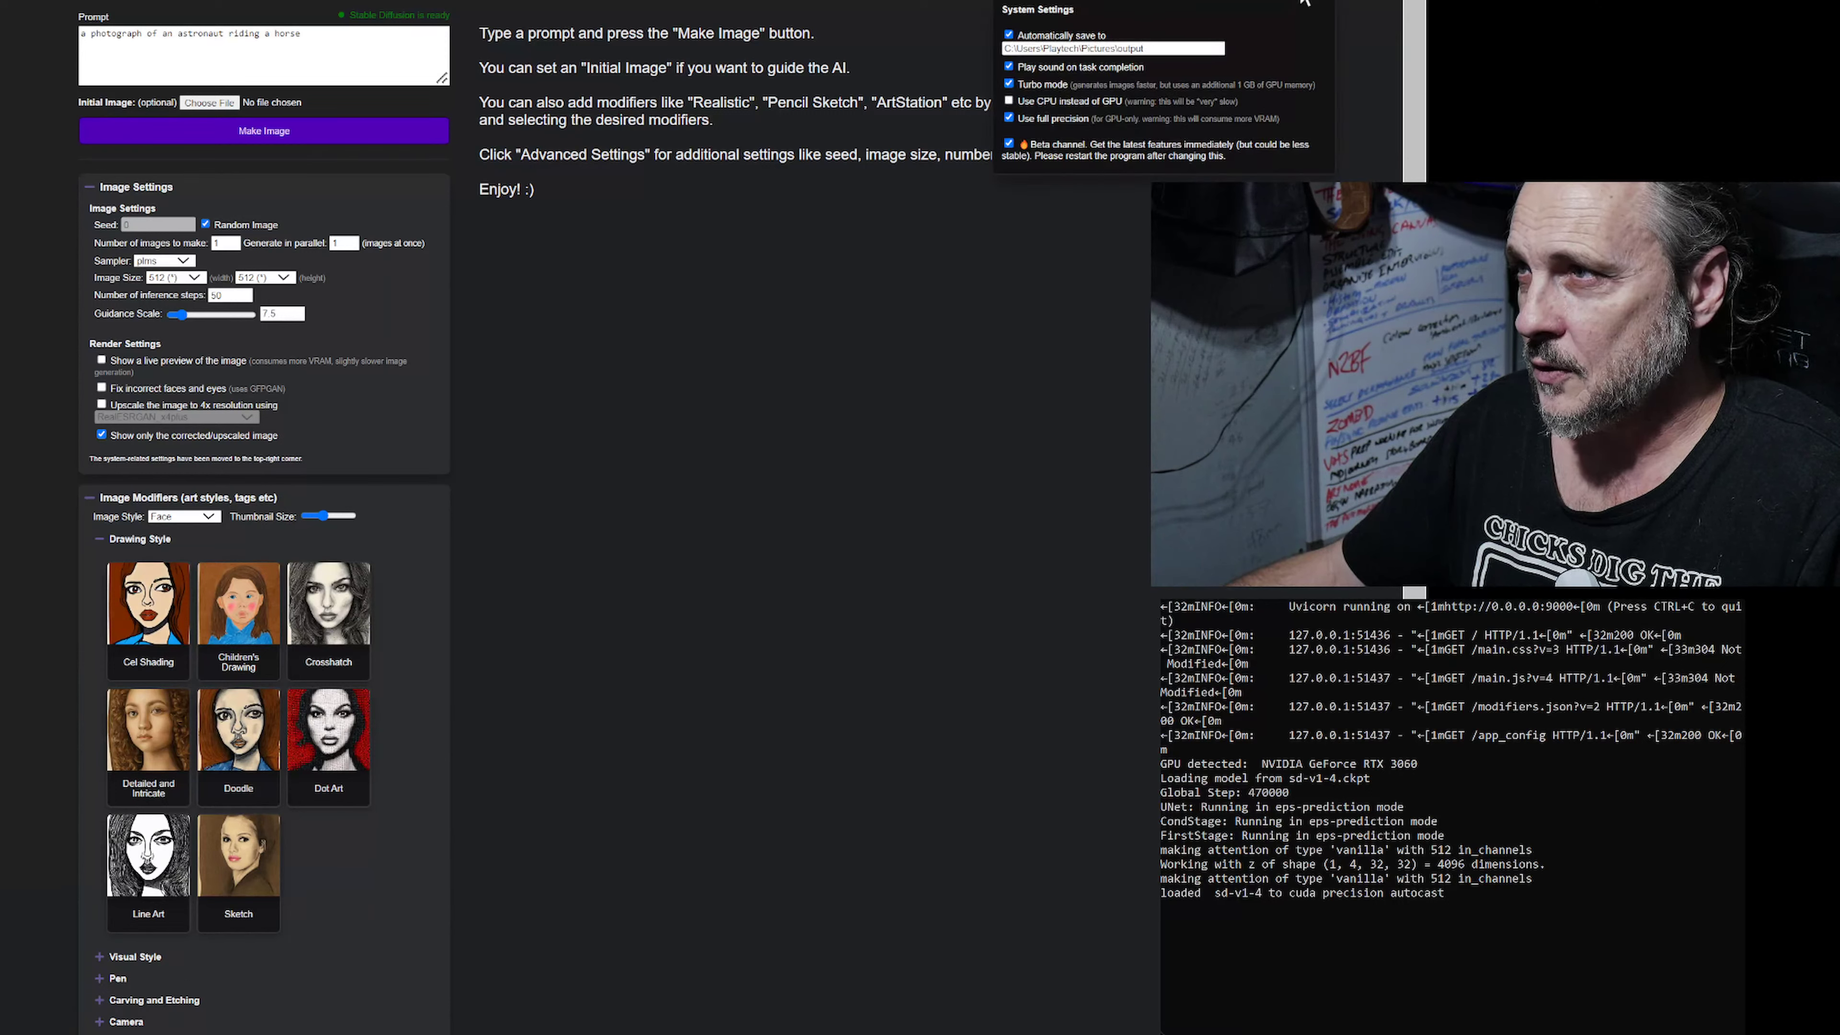
{"action": "left_click", "coordinate": [1151, 46]}
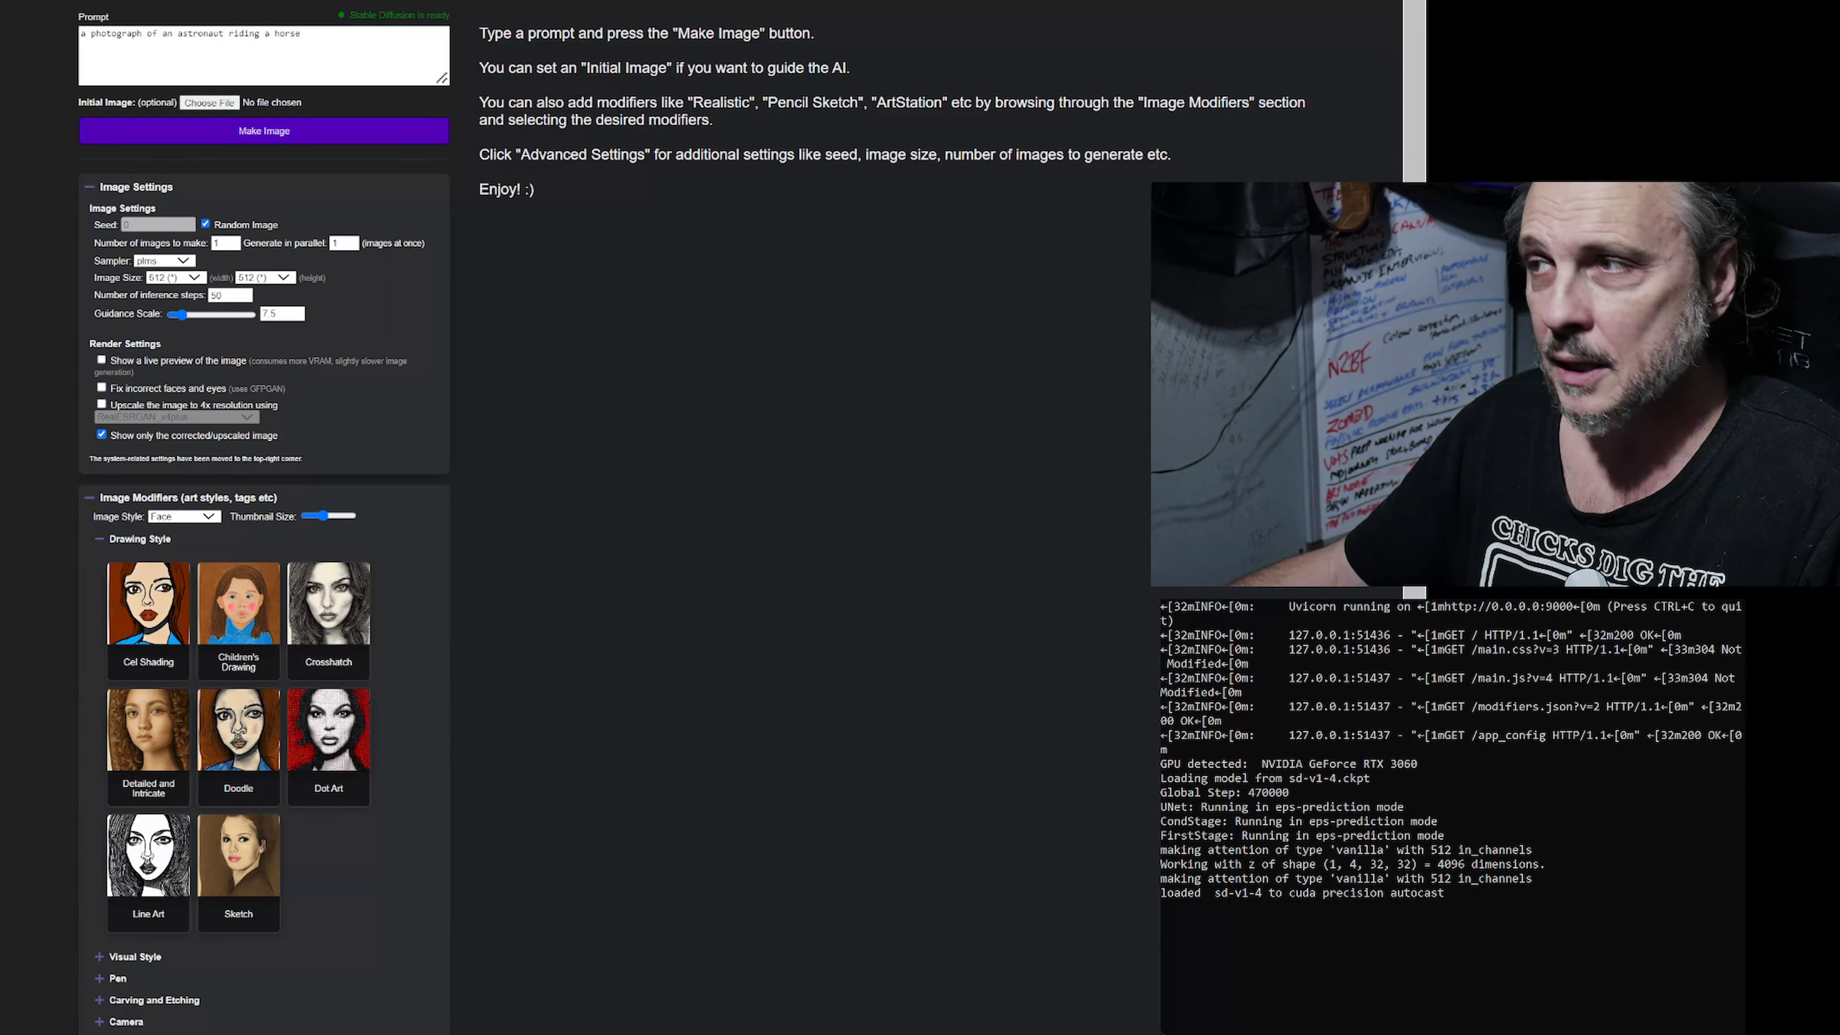
{"action": "mouse_move", "coordinate": [1316, 6]}
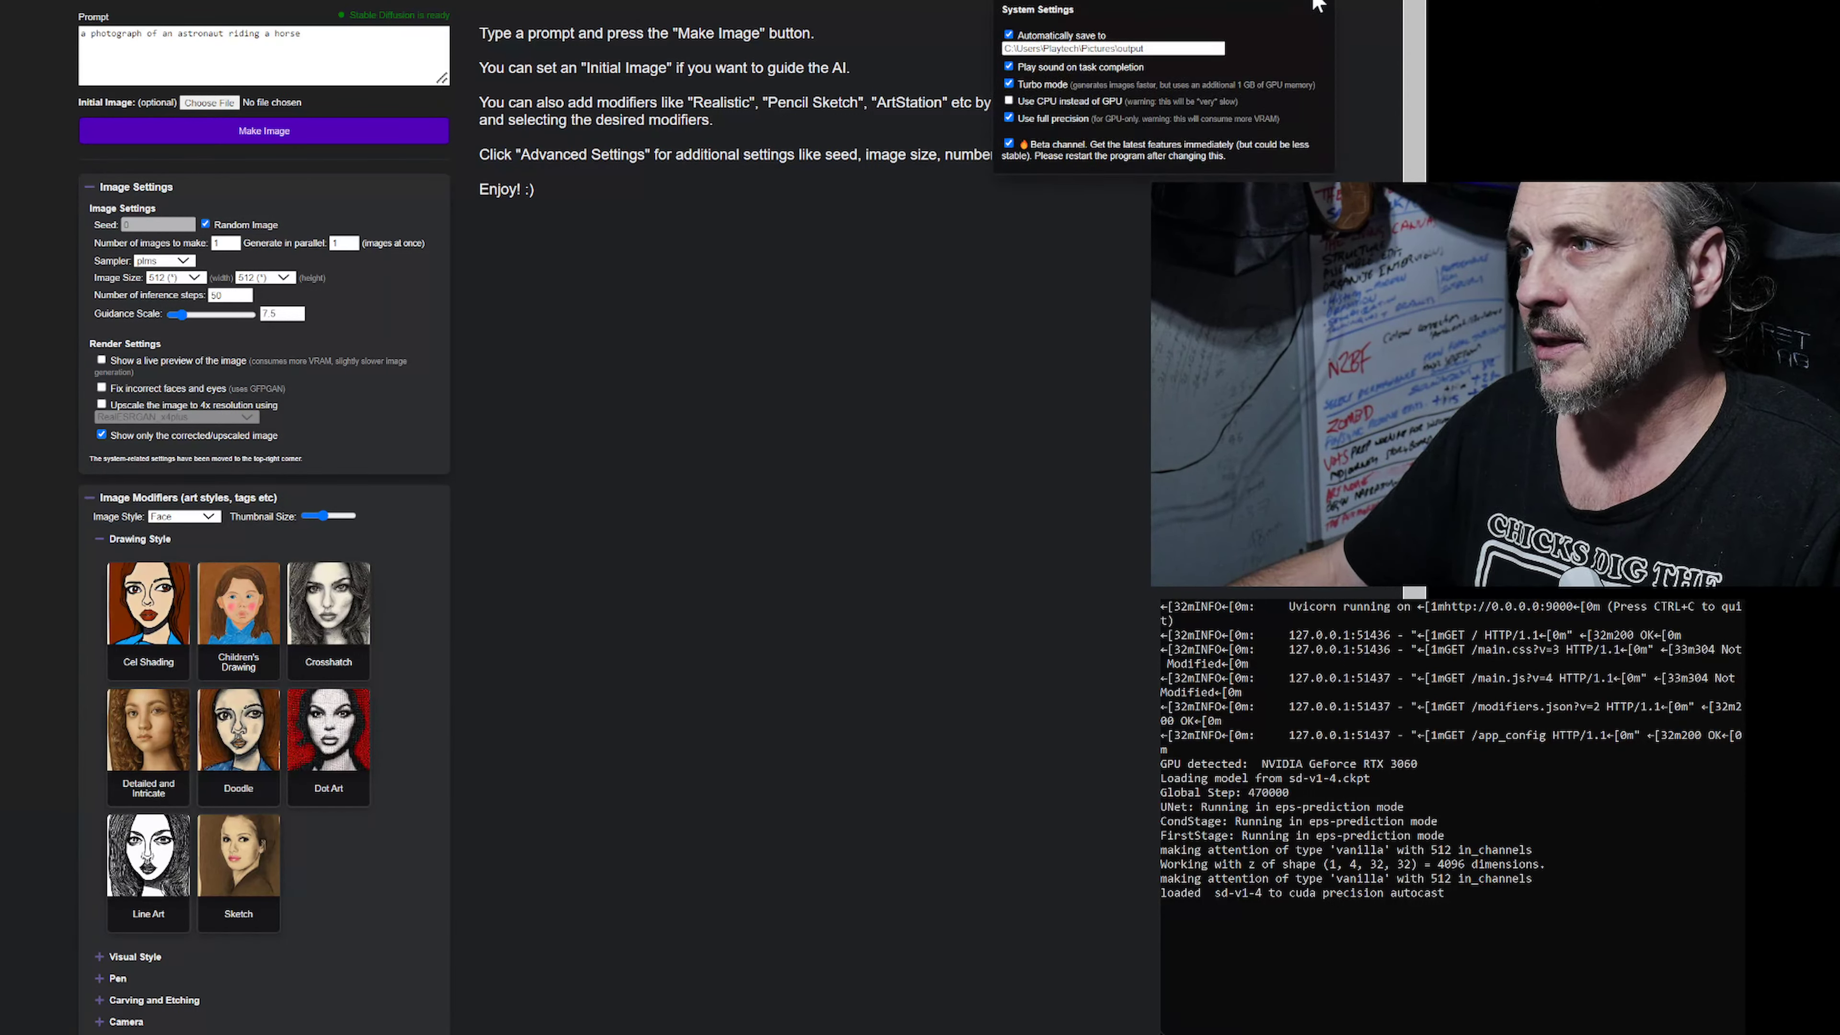
{"action": "left_click", "coordinate": [1069, 48]}
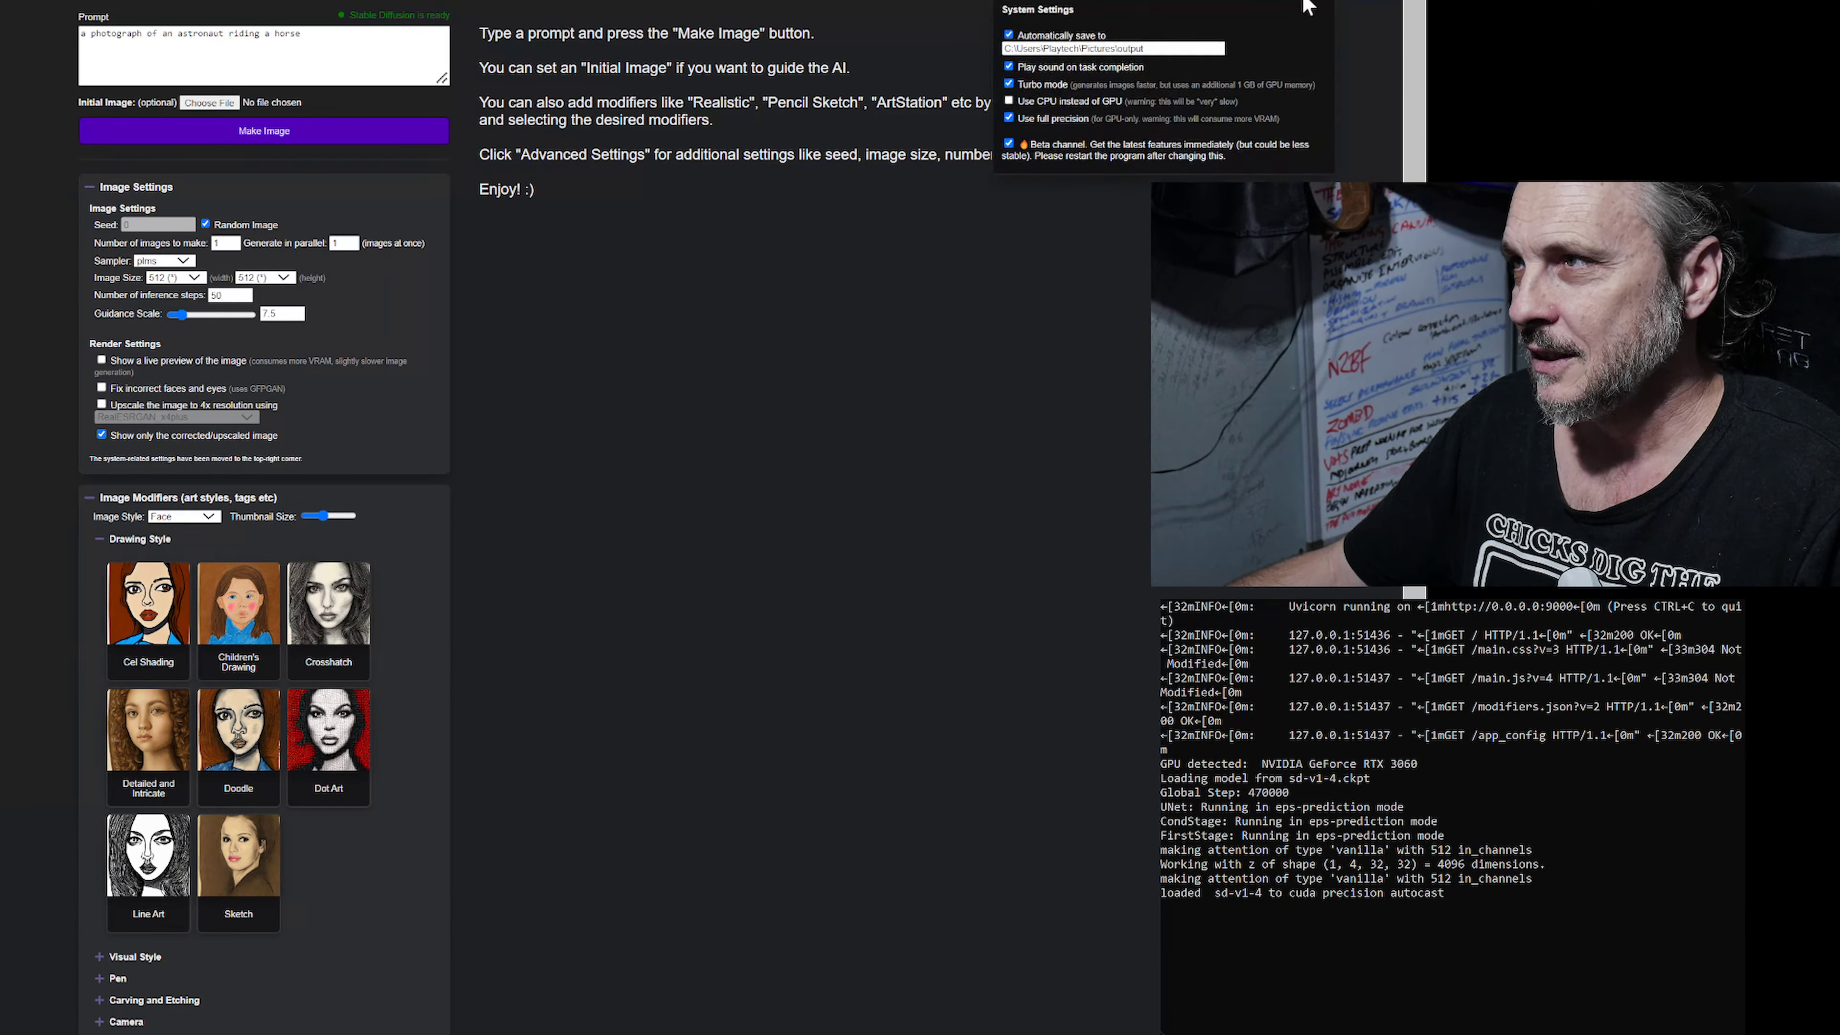
{"action": "triple_click", "coordinate": [1157, 48]}
{"action": "left_click", "coordinate": [1156, 48]}
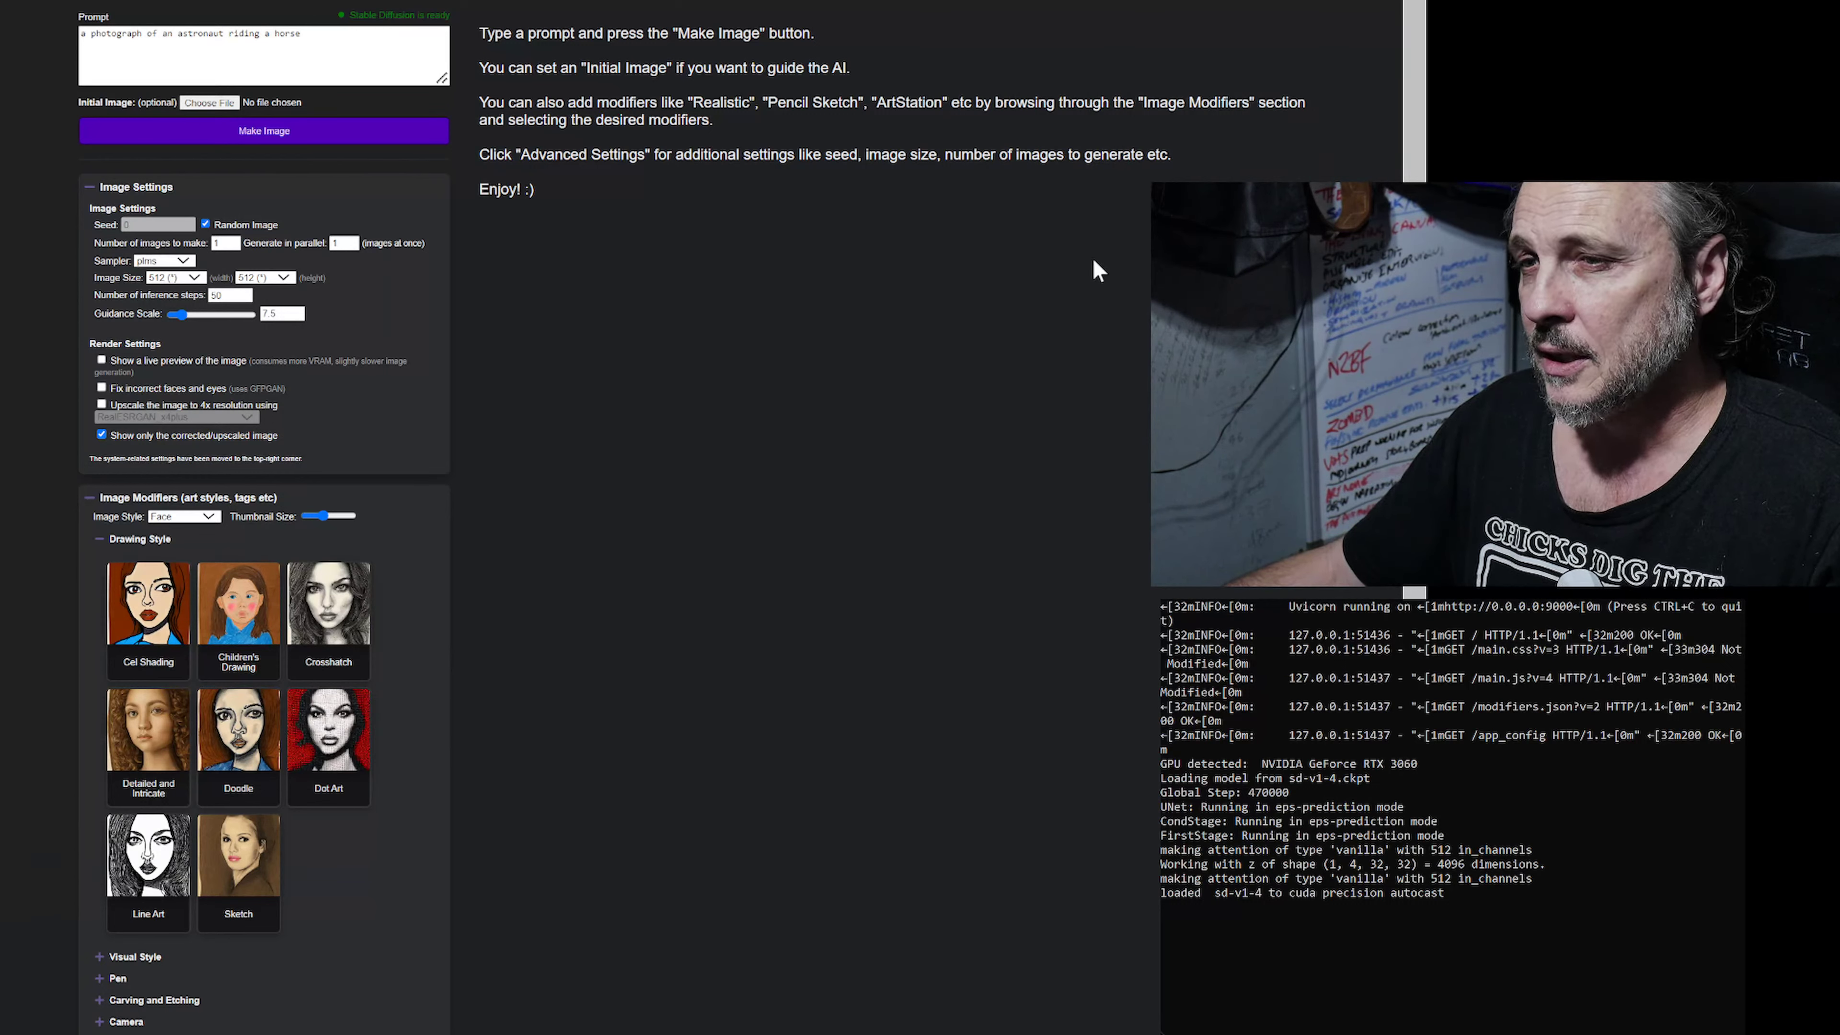
{"action": "mouse_move", "coordinate": [1320, 4]}
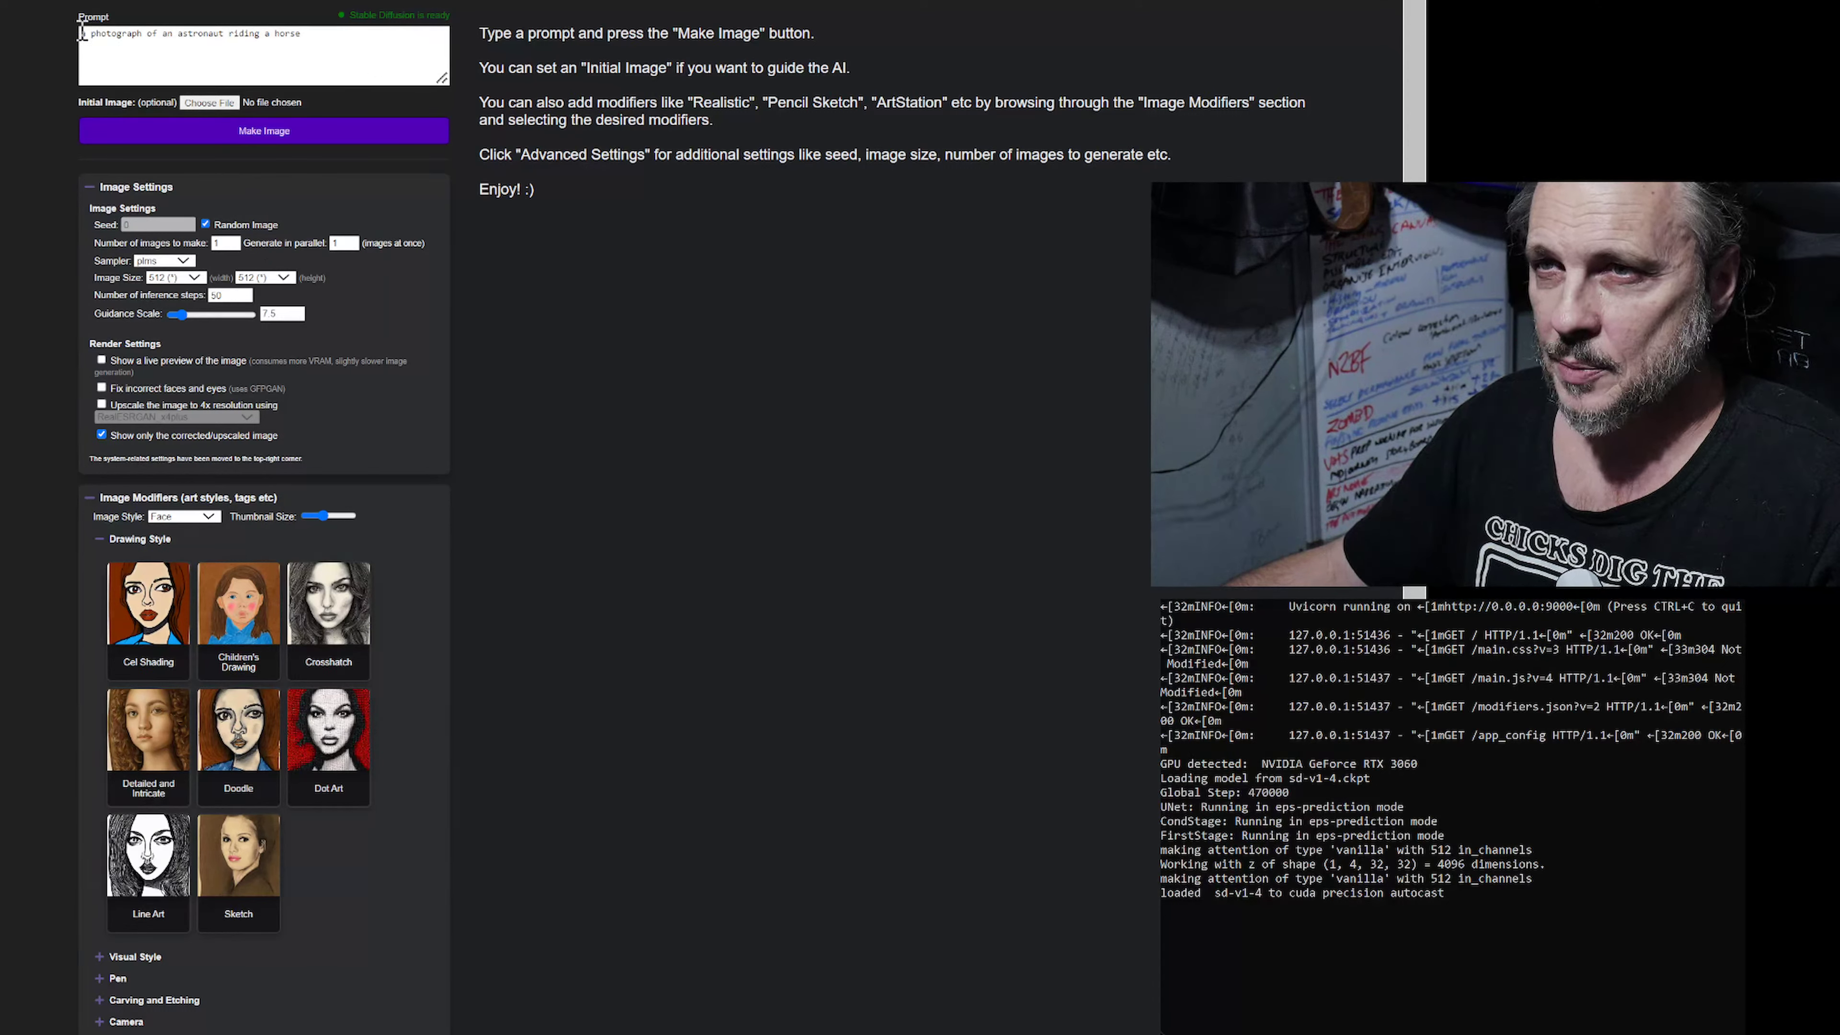
{"action": "left_click", "coordinate": [319, 42]}
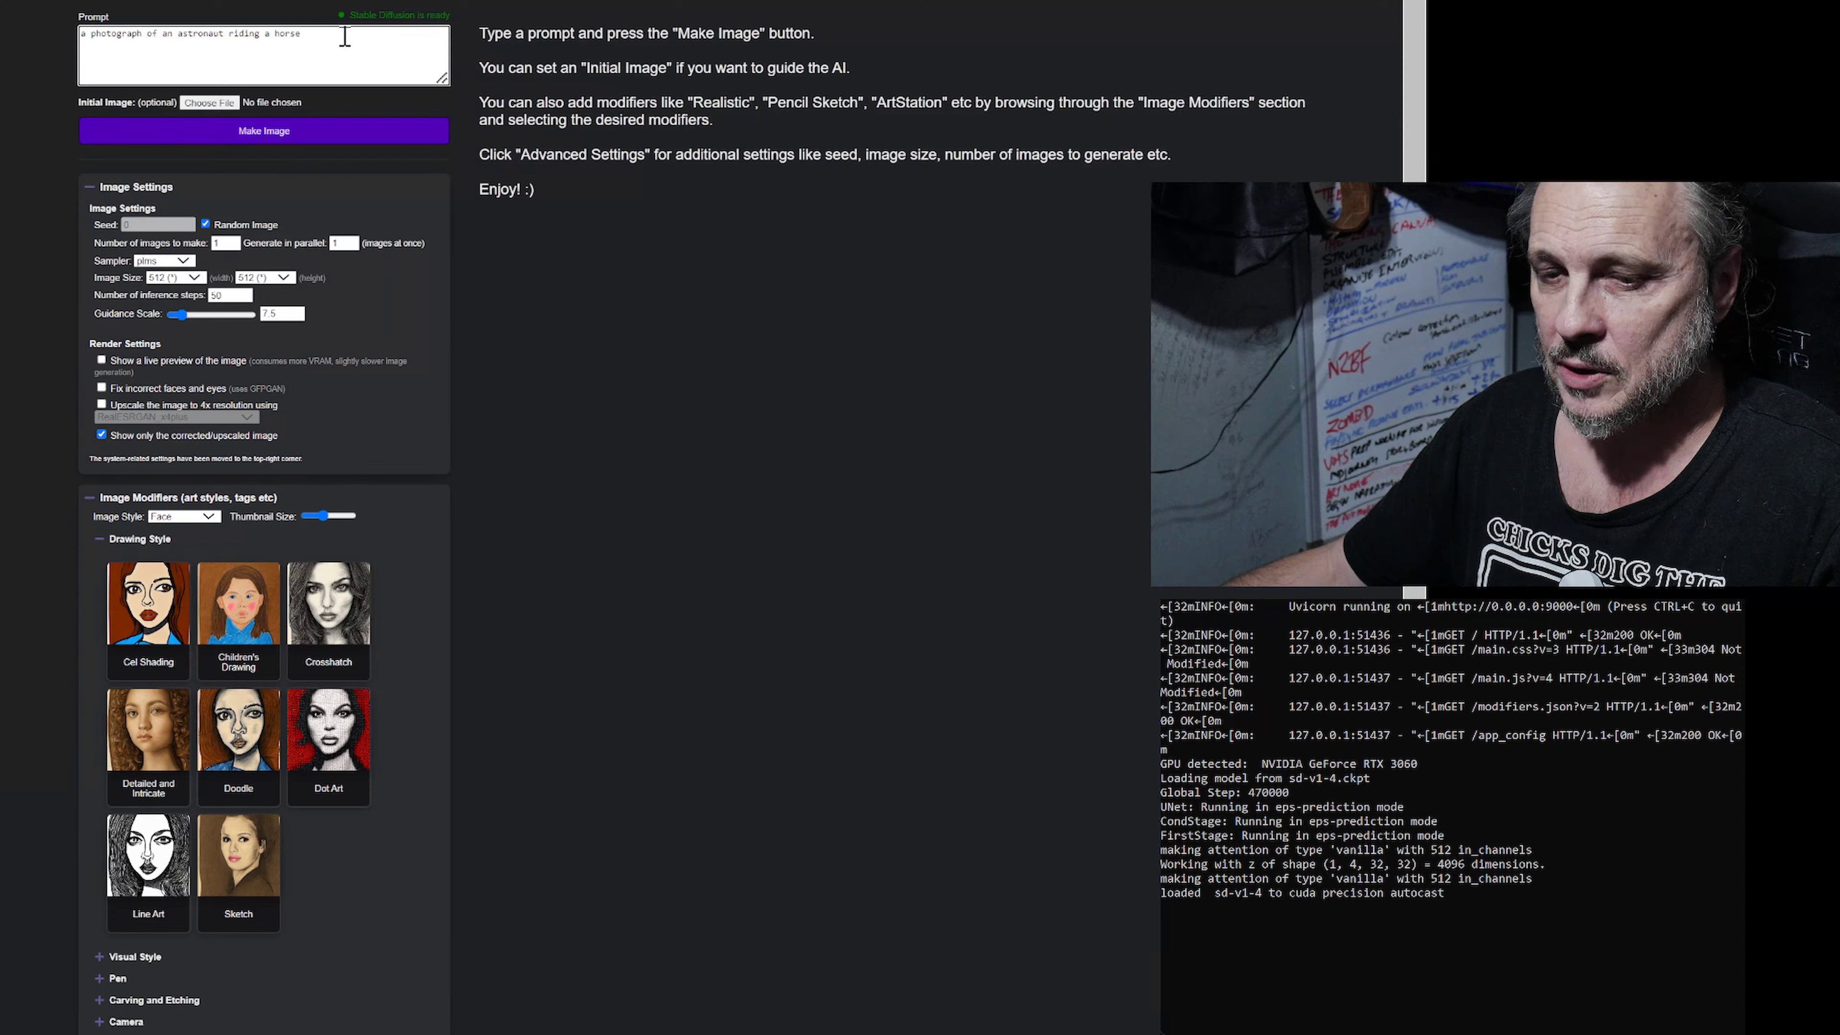
{"action": "left_click_drag", "start_coordinate": [344, 37], "coordinate": [57, 38]}
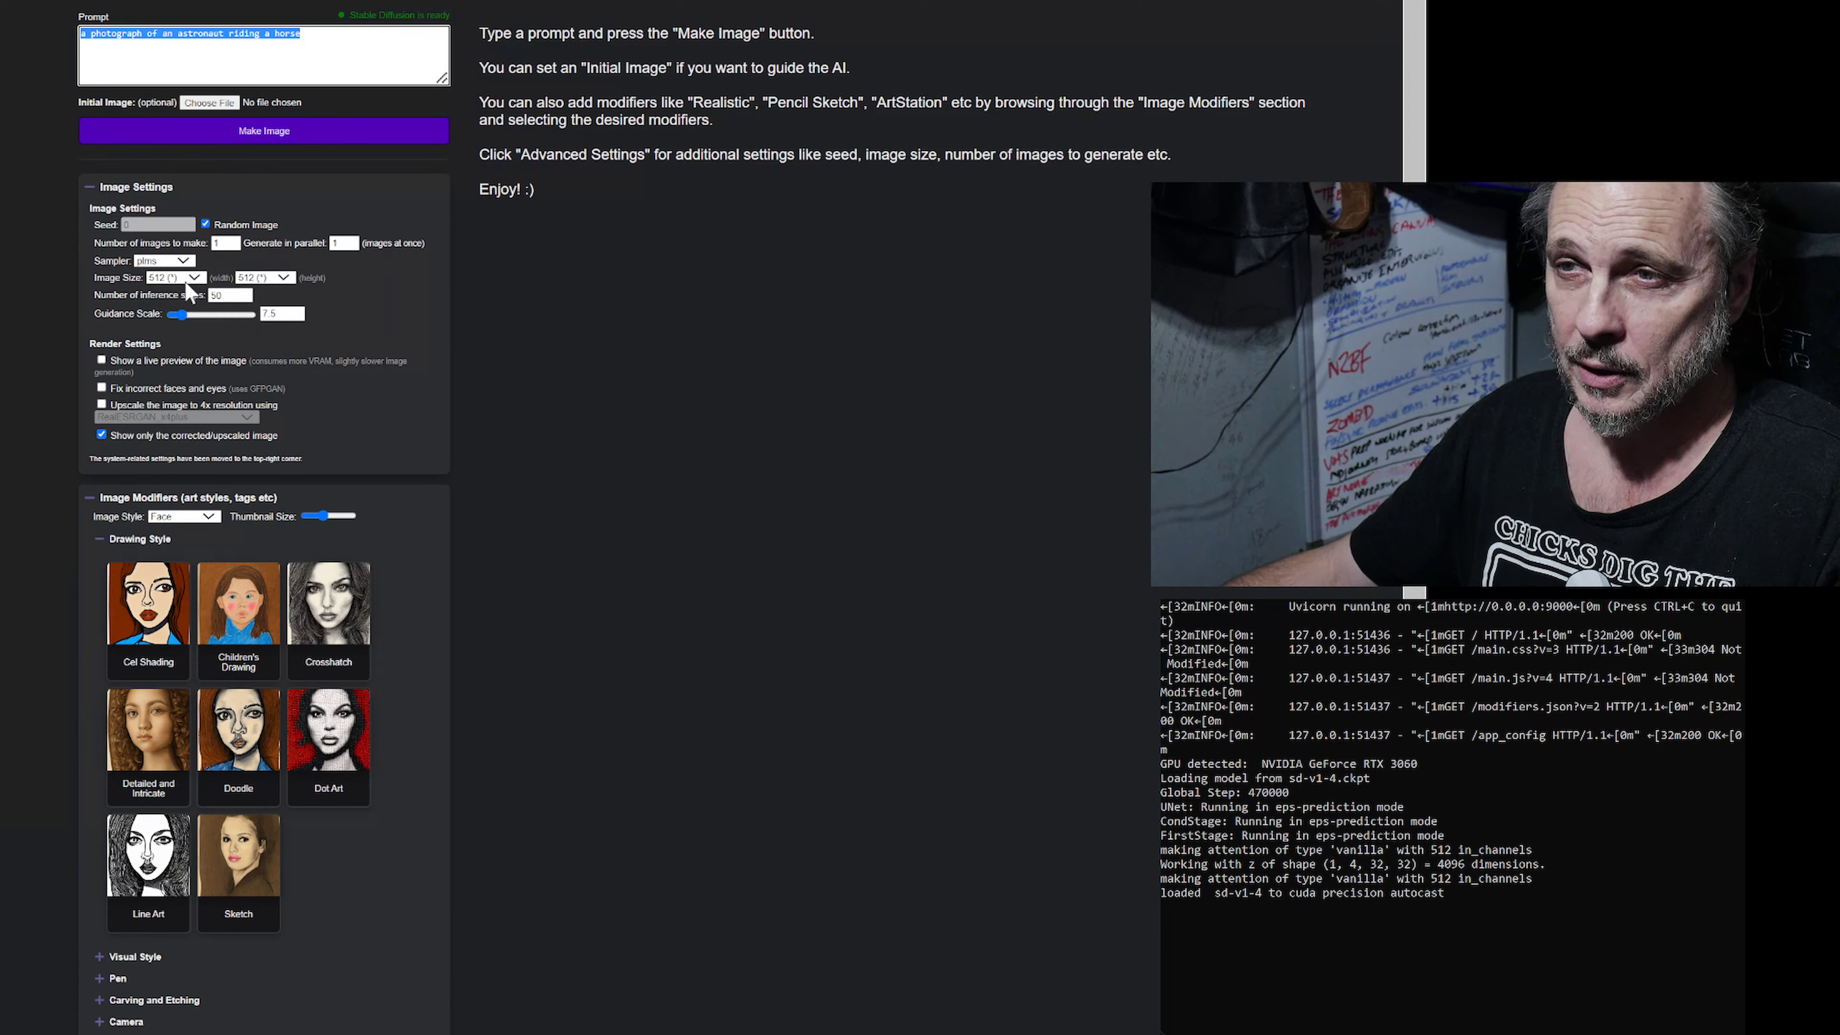
Set the image height to 768 in the image settings.
{"action": "left_click", "coordinate": [289, 276]}
{"action": "left_click", "coordinate": [253, 403]}
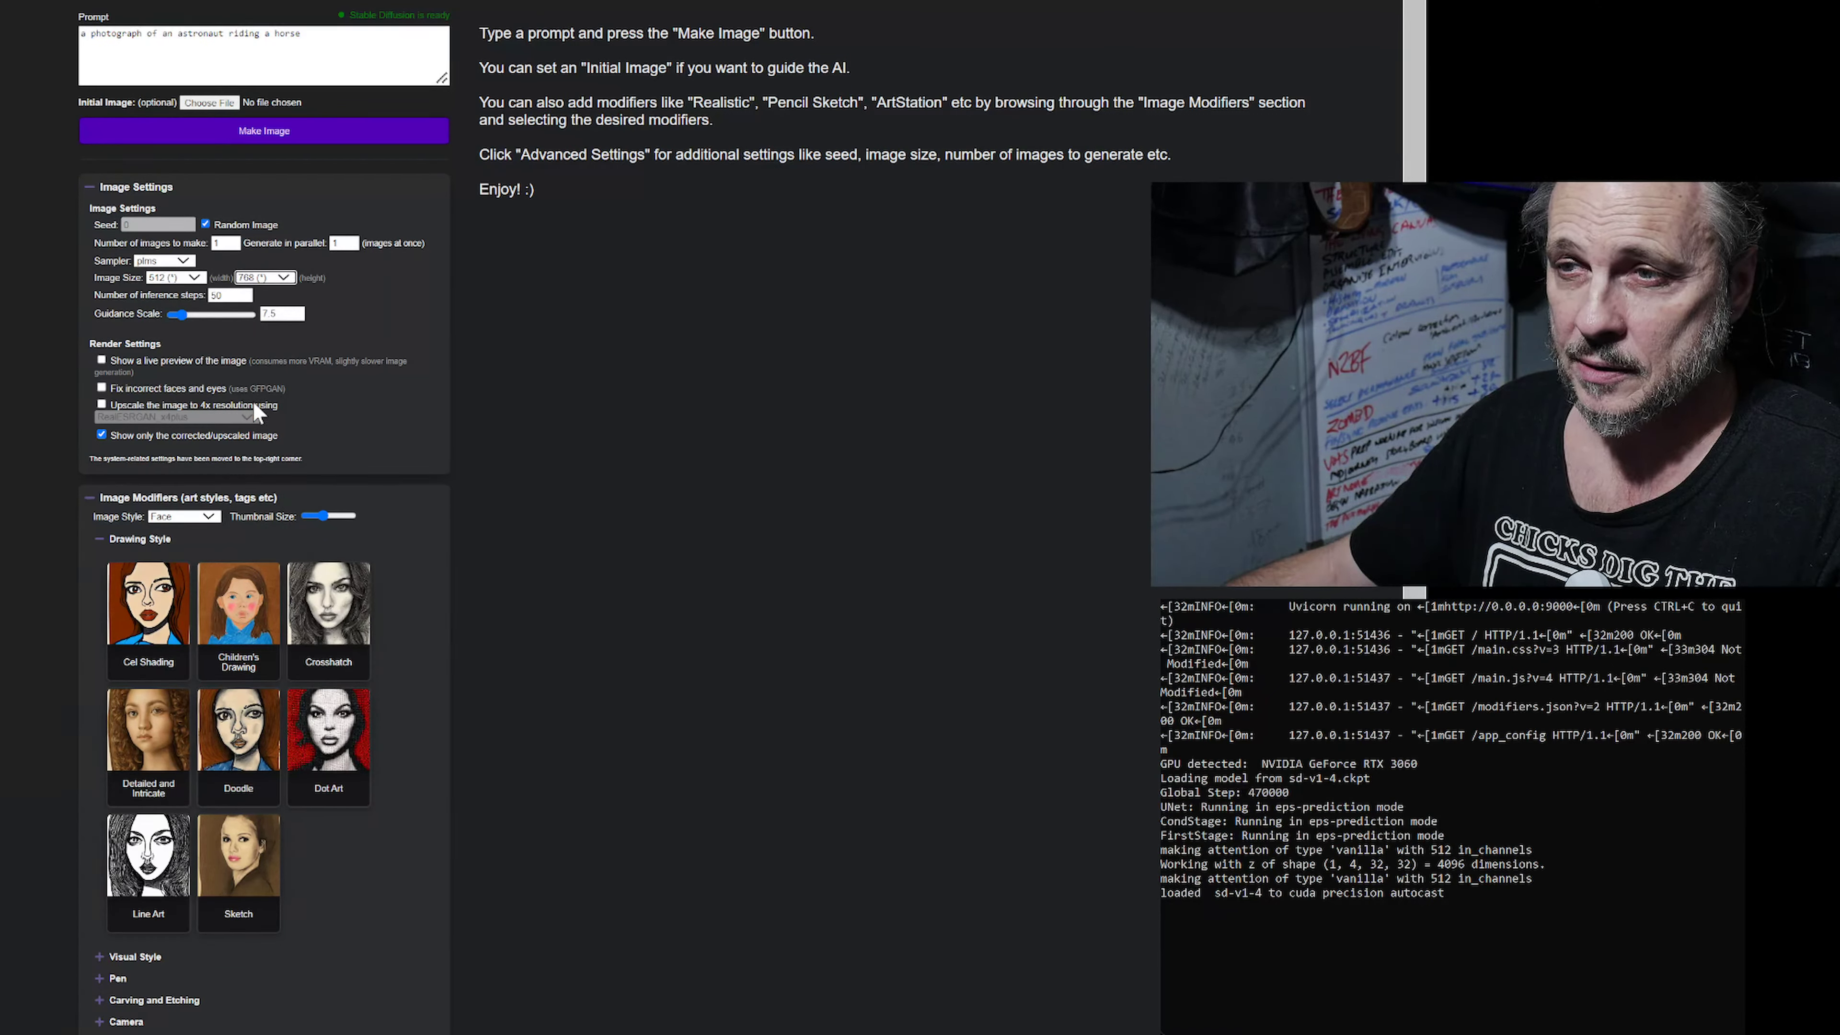
{"action": "left_click", "coordinate": [417, 313]}
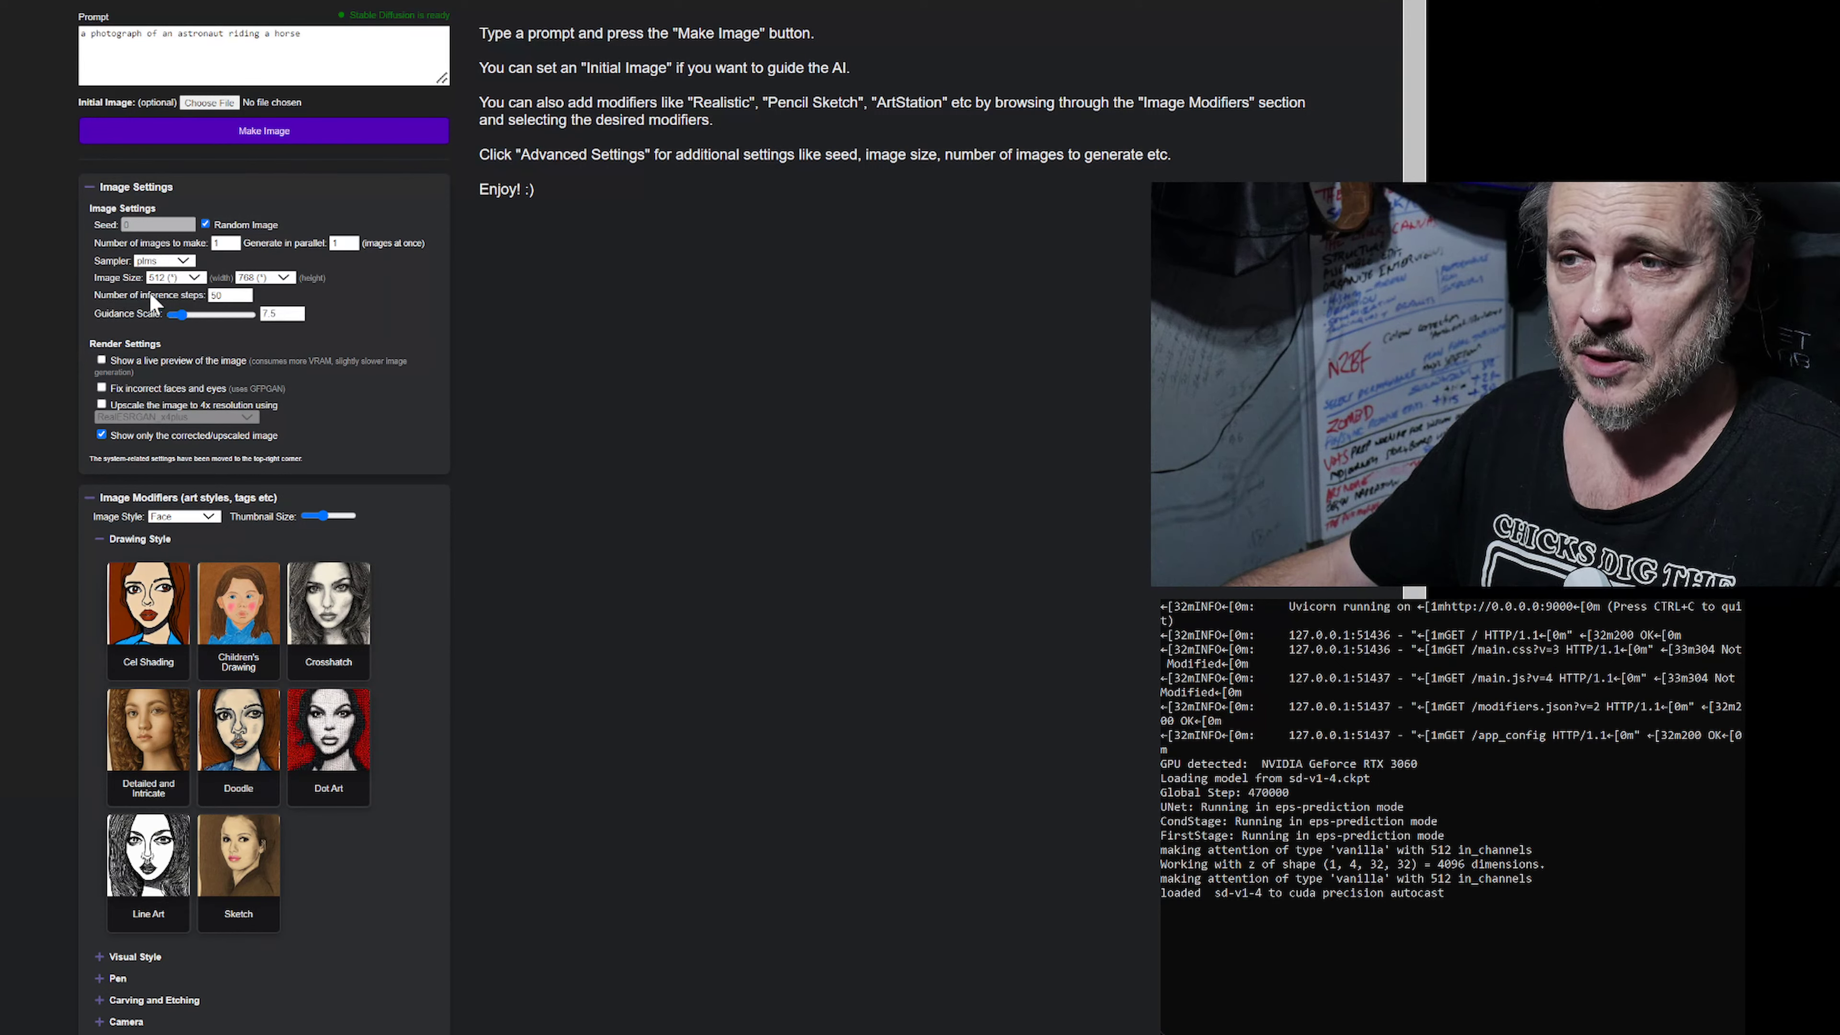
Set the number of inference steps to 35.
{"action": "left_click", "coordinate": [235, 296]}
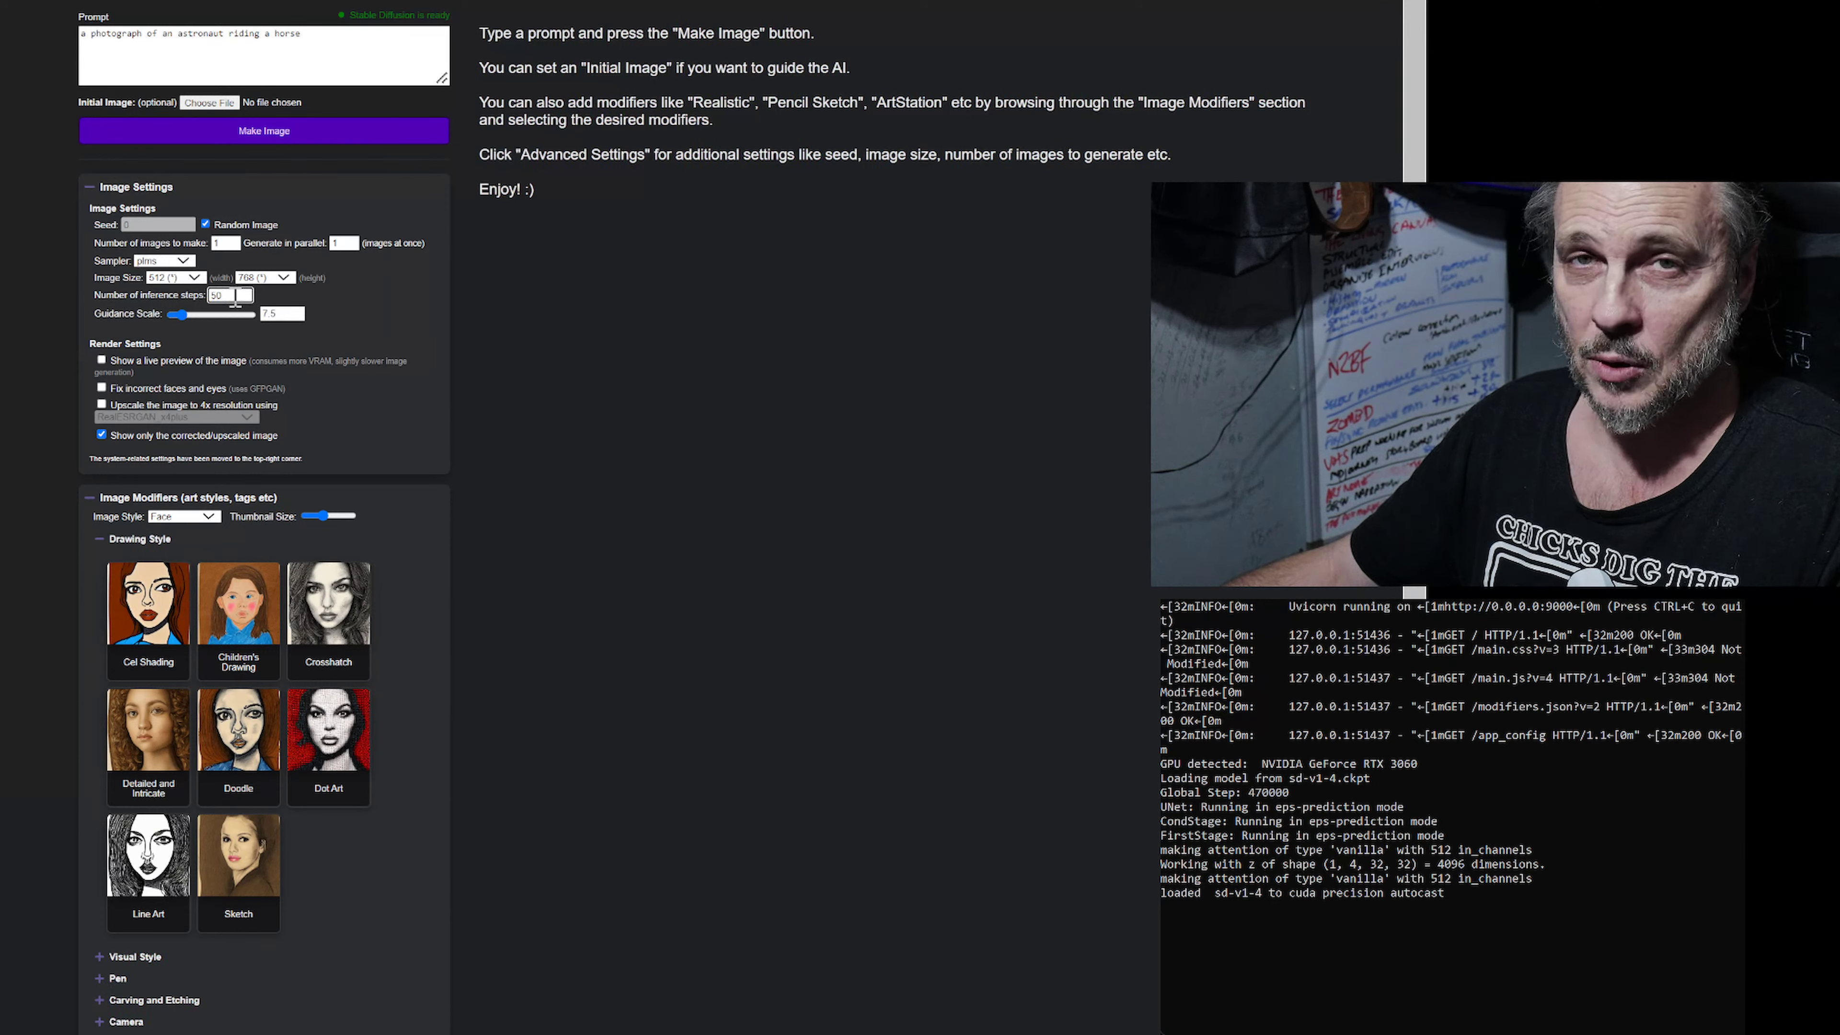
{"action": "double_click", "coordinate": [236, 295]}
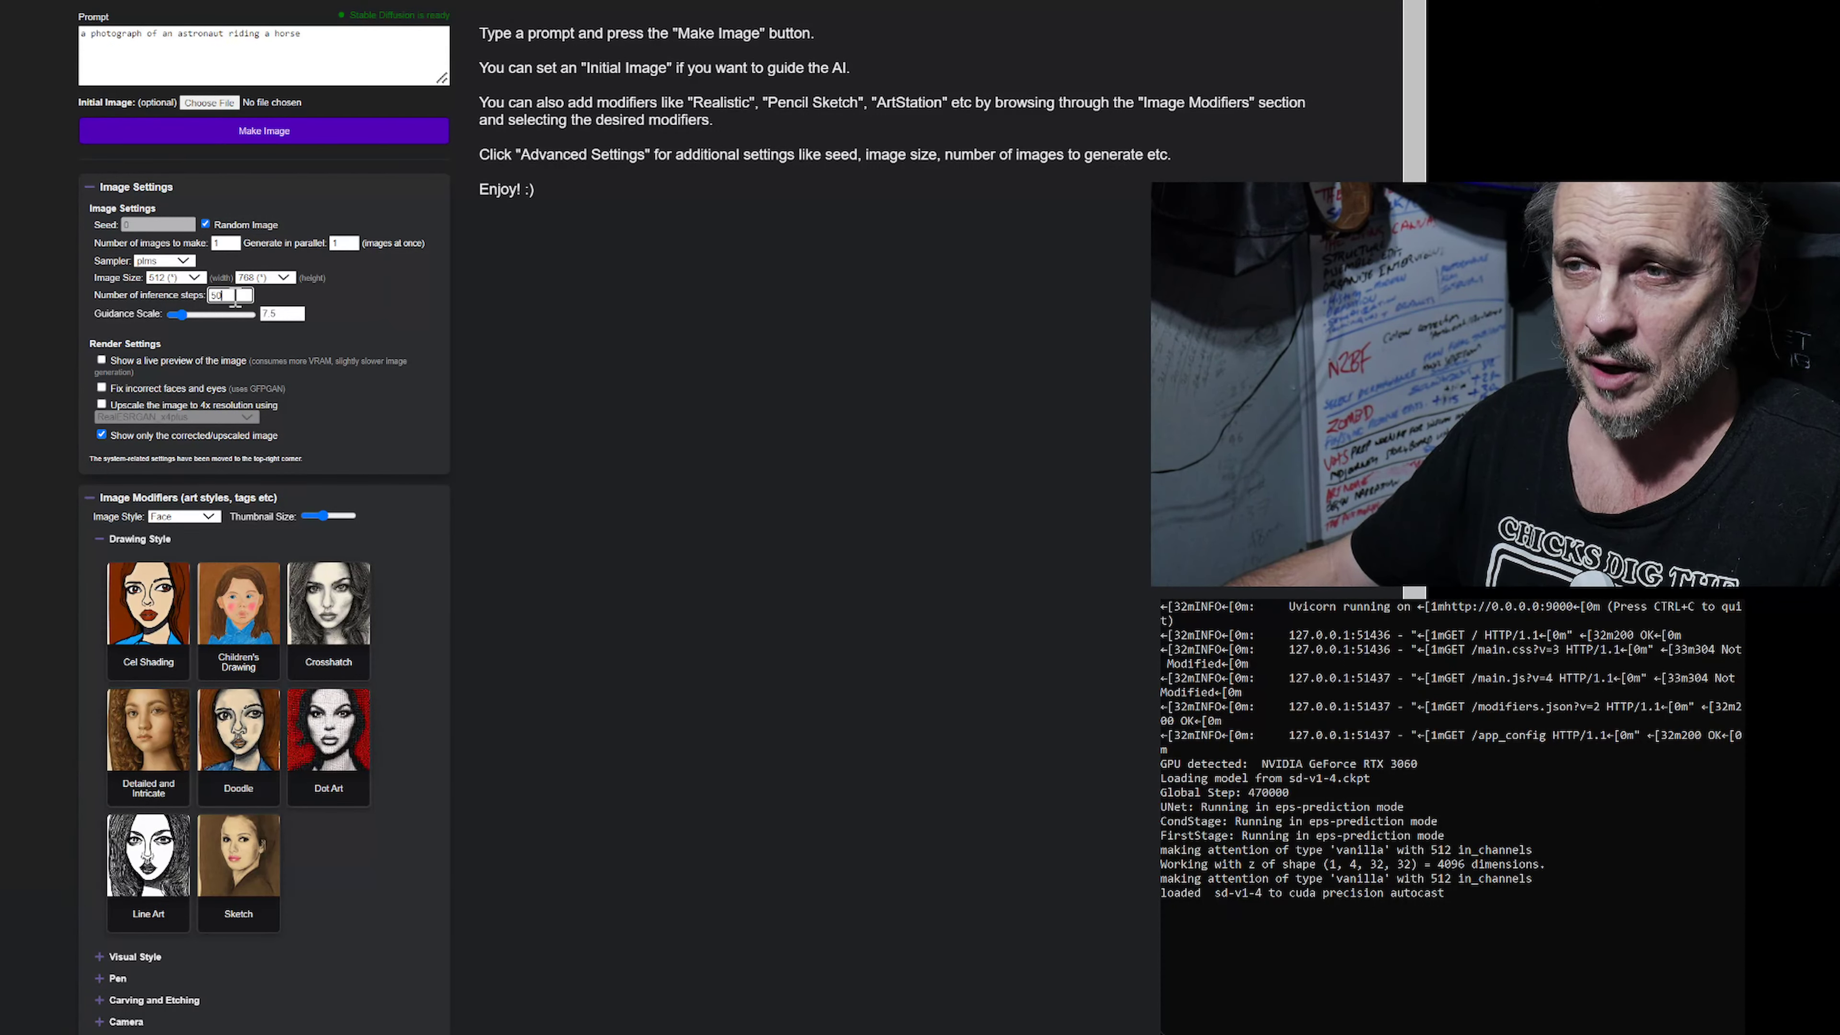
{"action": "left_click_drag", "start_coordinate": [235, 297], "coordinate": [183, 293]}
{"action": "type", "text": "3"}
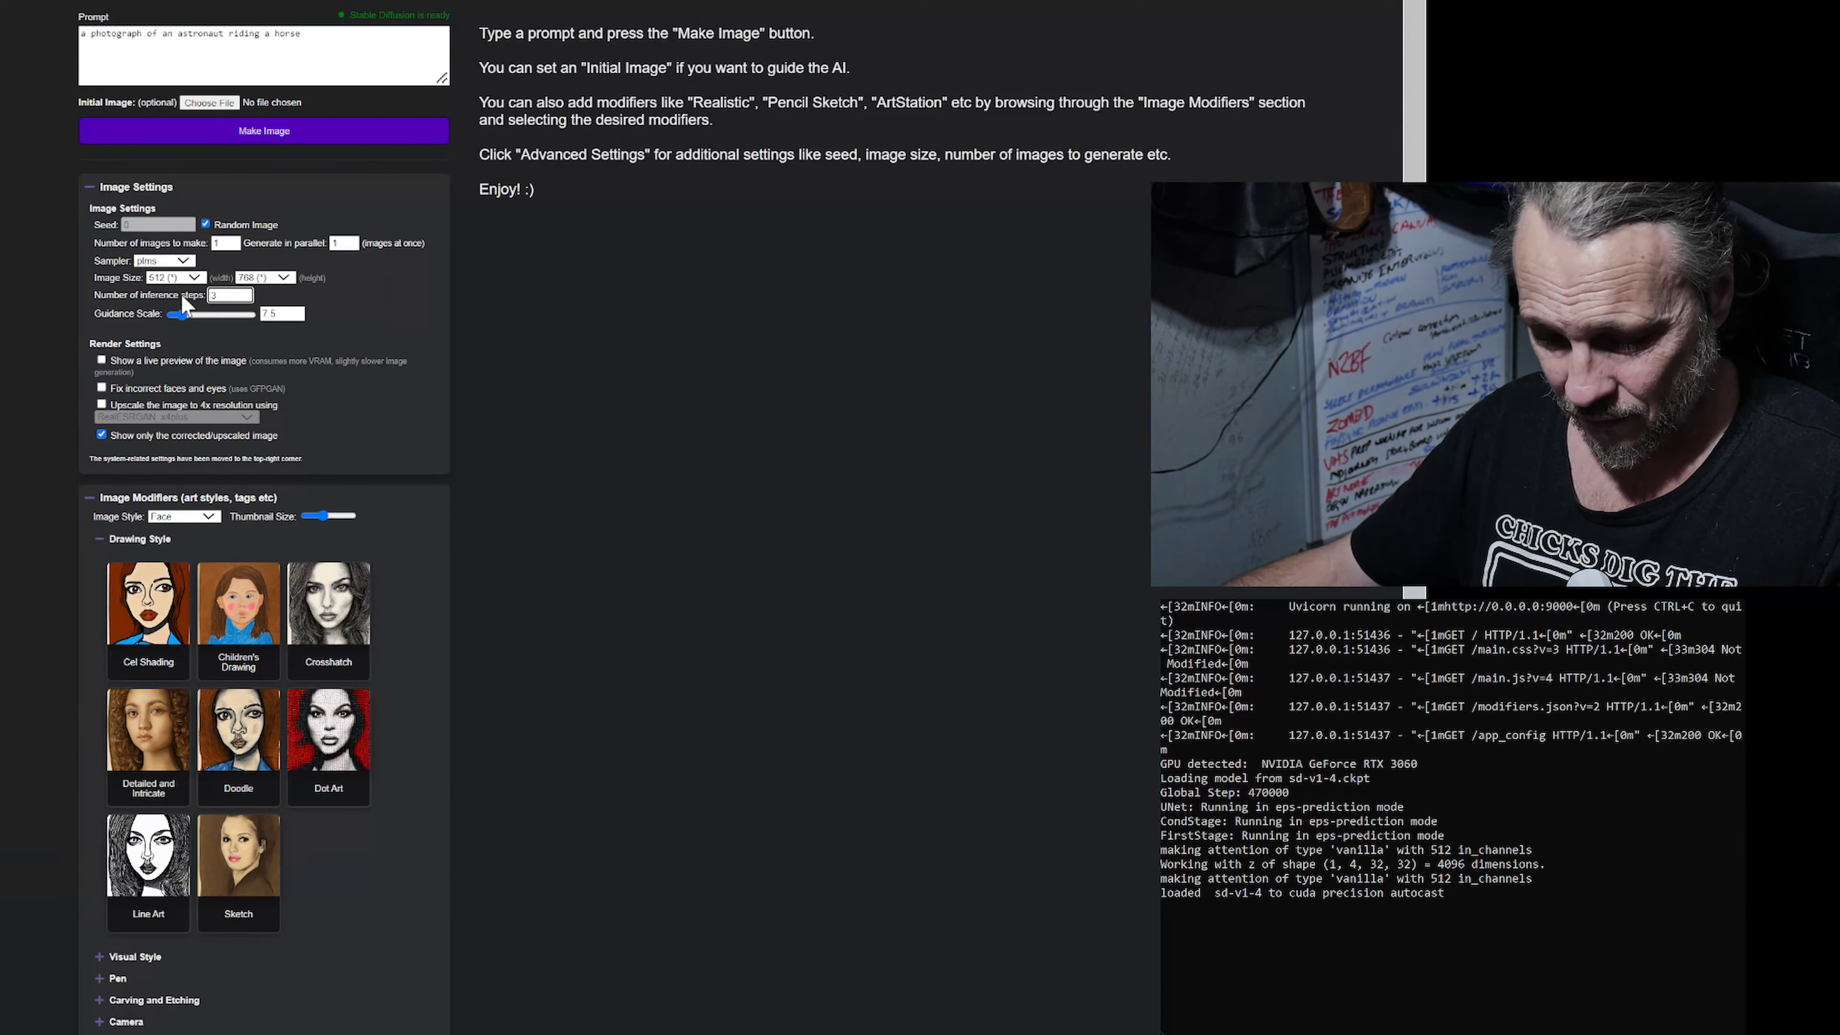
{"action": "type", "text": "5"}
{"action": "left_click", "coordinate": [396, 289]}
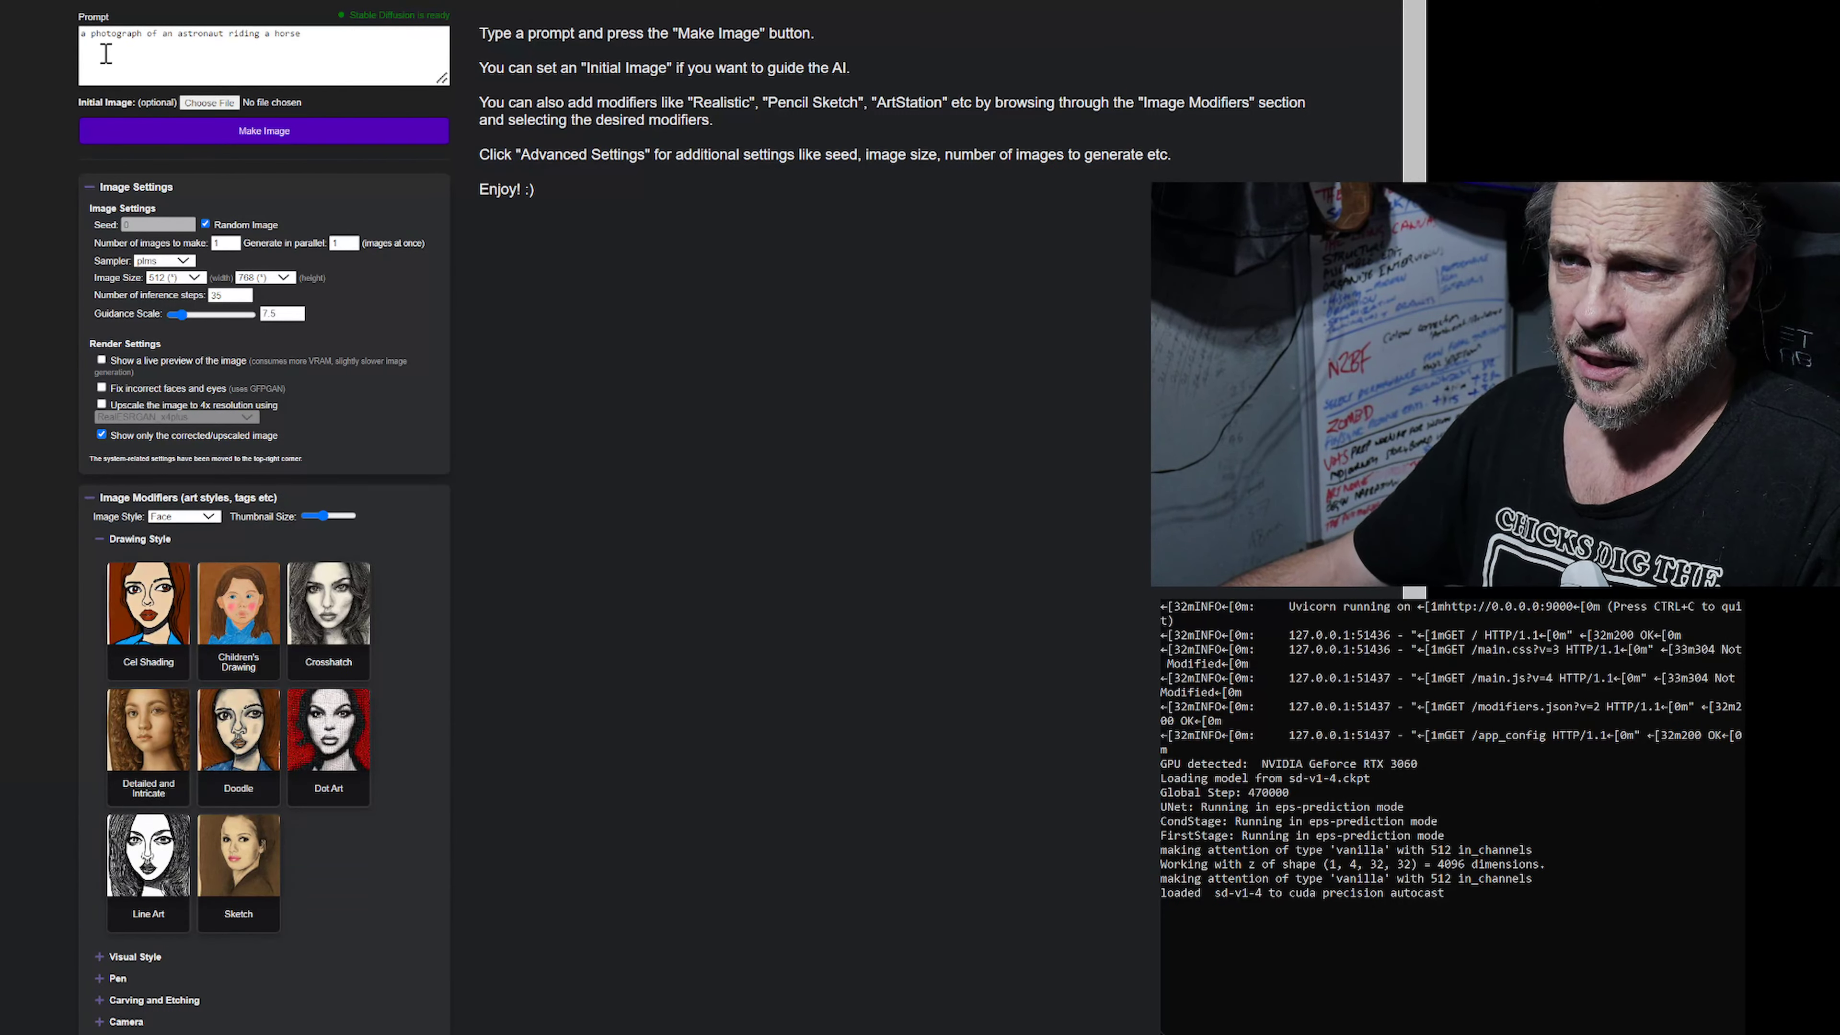
Replace the astronaut prompt with "Chicken Assassin".
{"action": "left_click", "coordinate": [110, 34]}
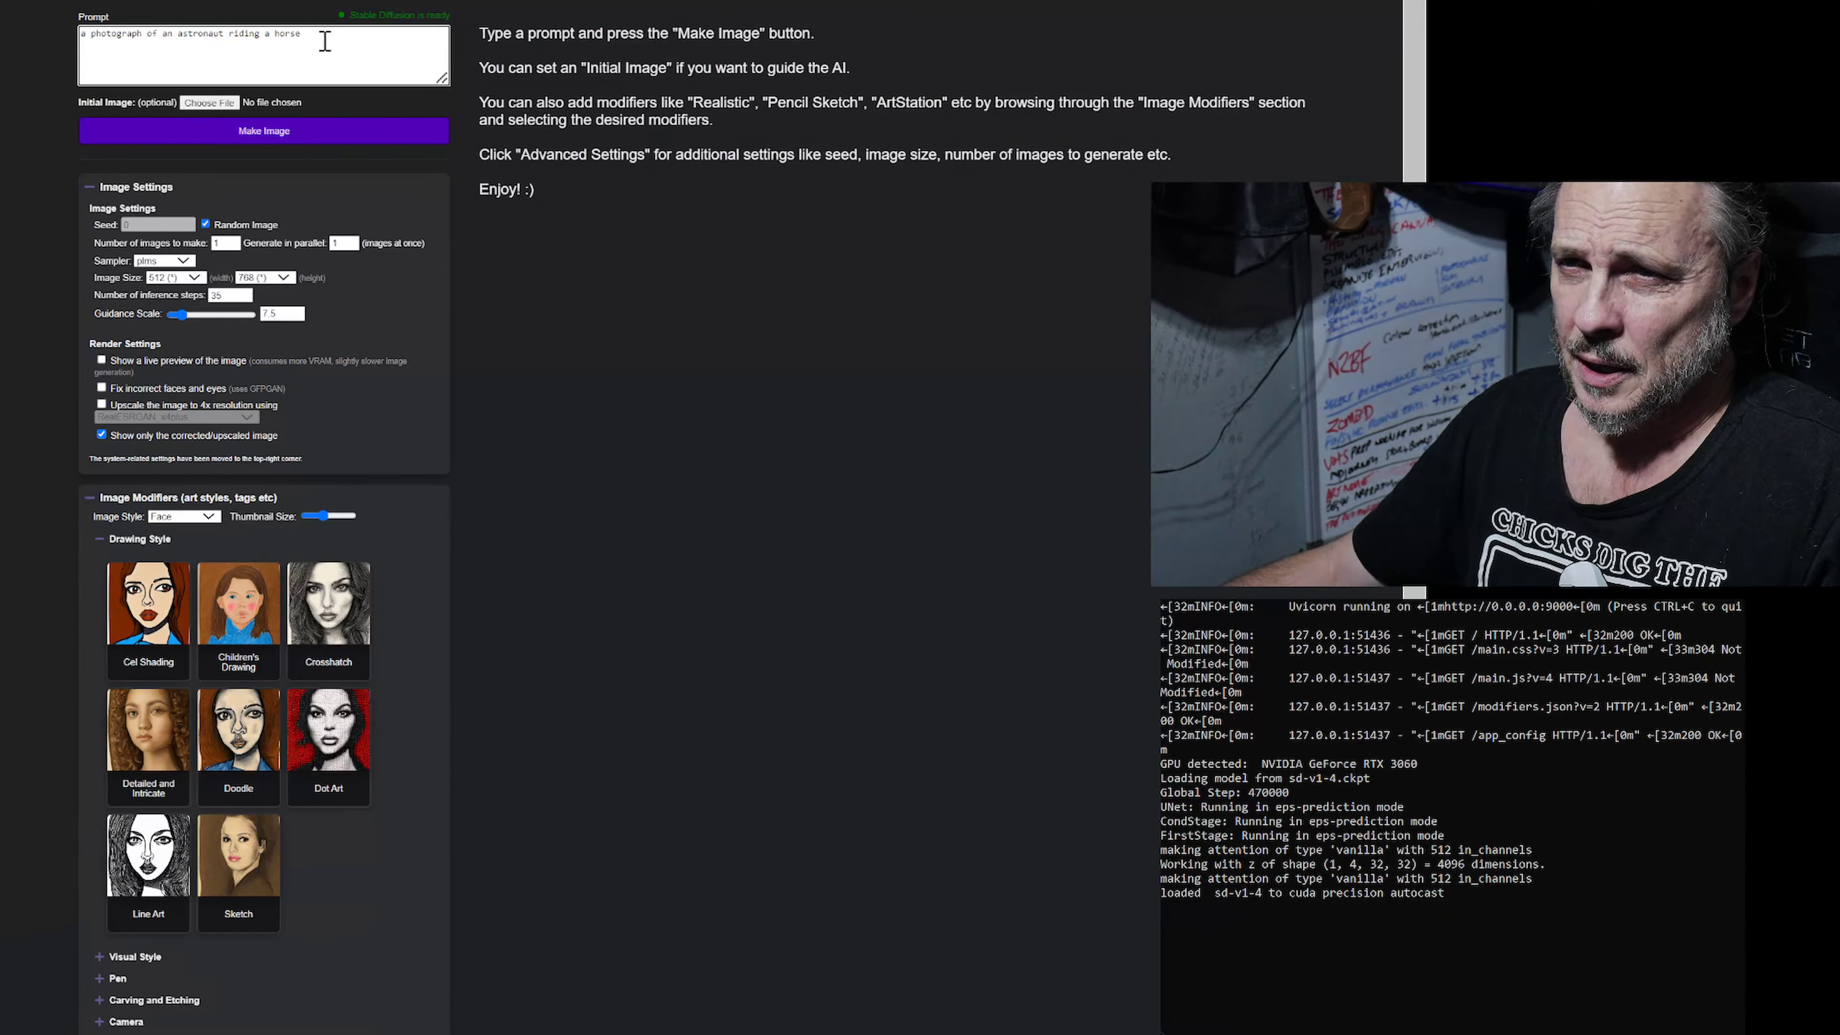
{"action": "key", "text": "ctrl+a"}
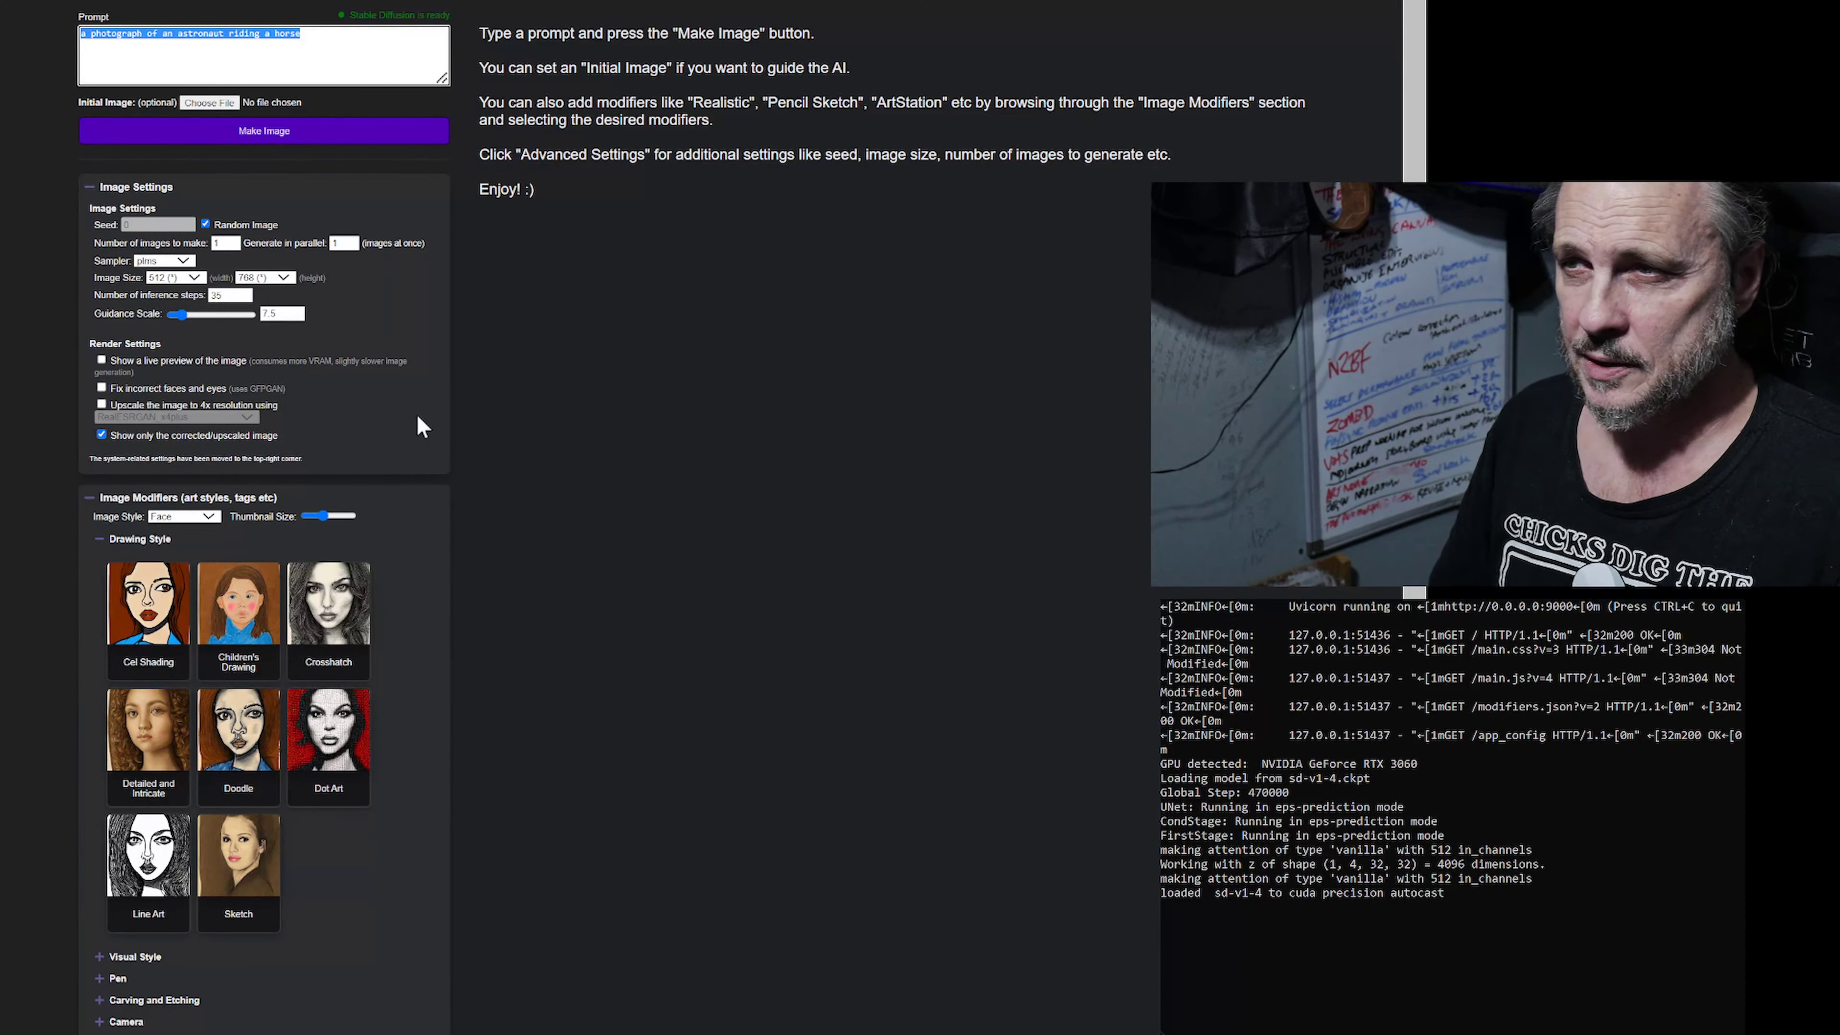
{"action": "type", "text": "a"}
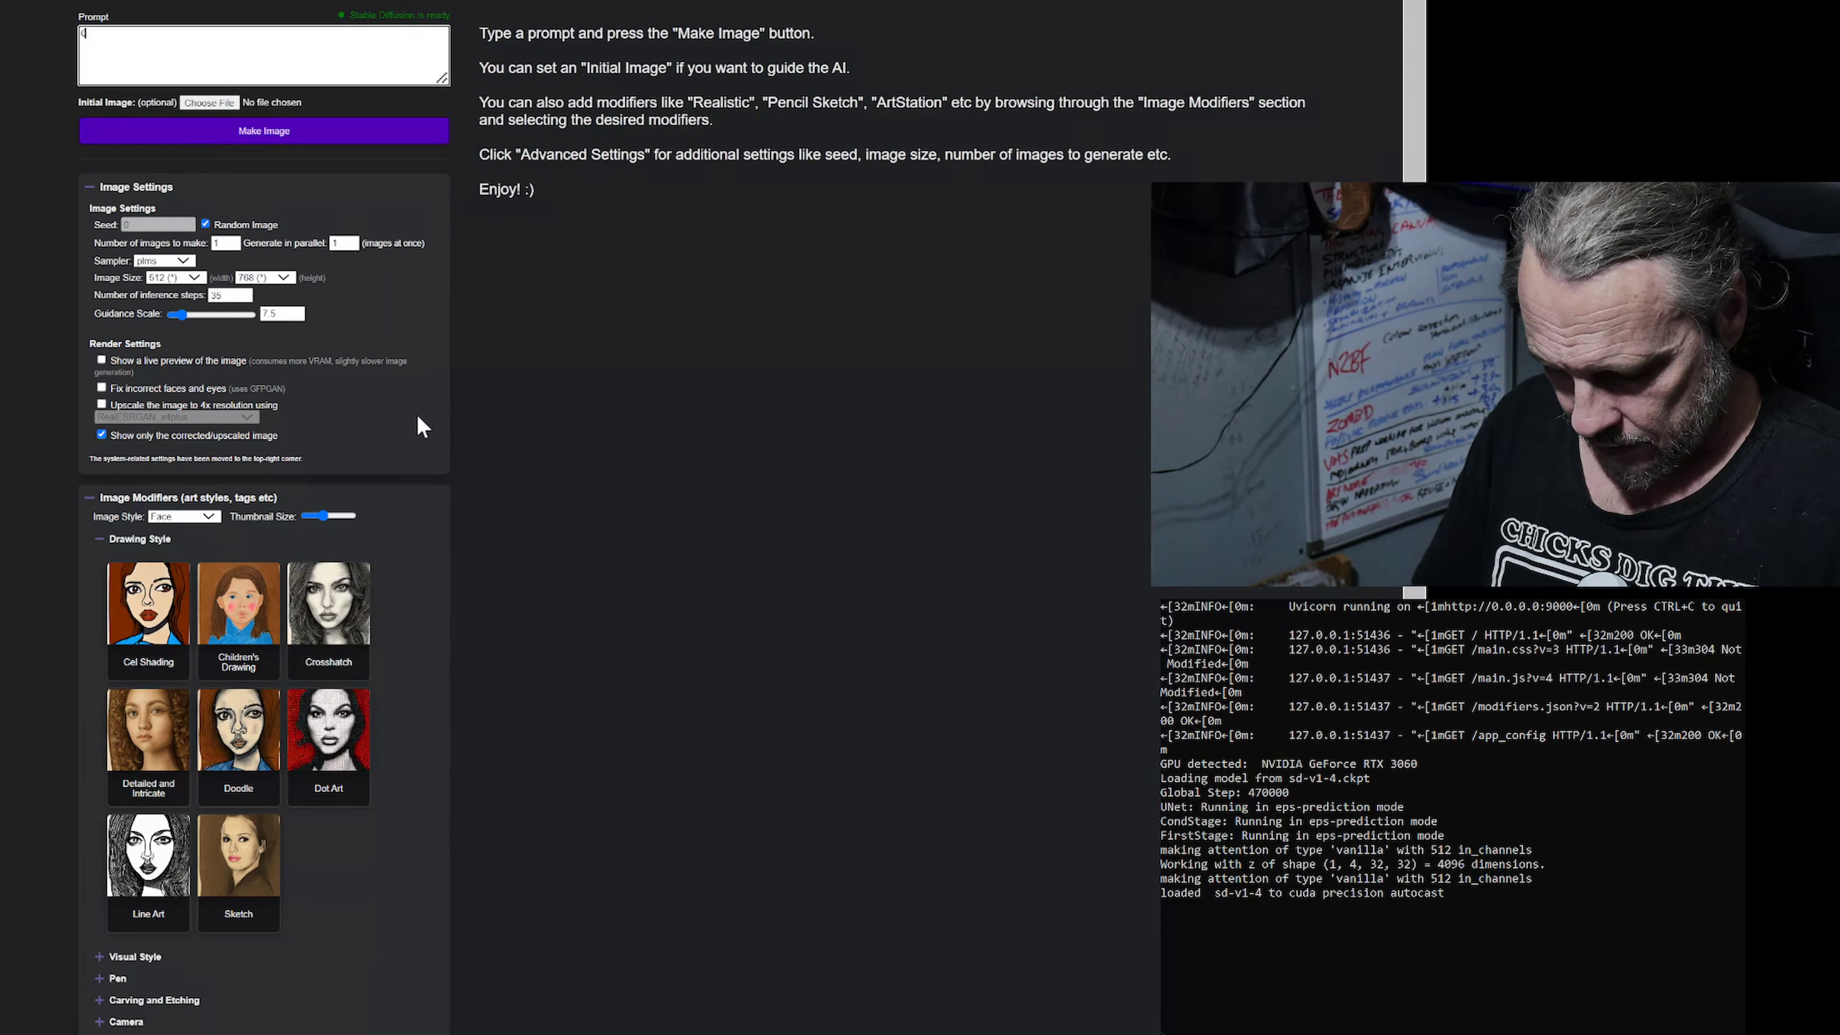
{"action": "type", "text": "hicken A"}
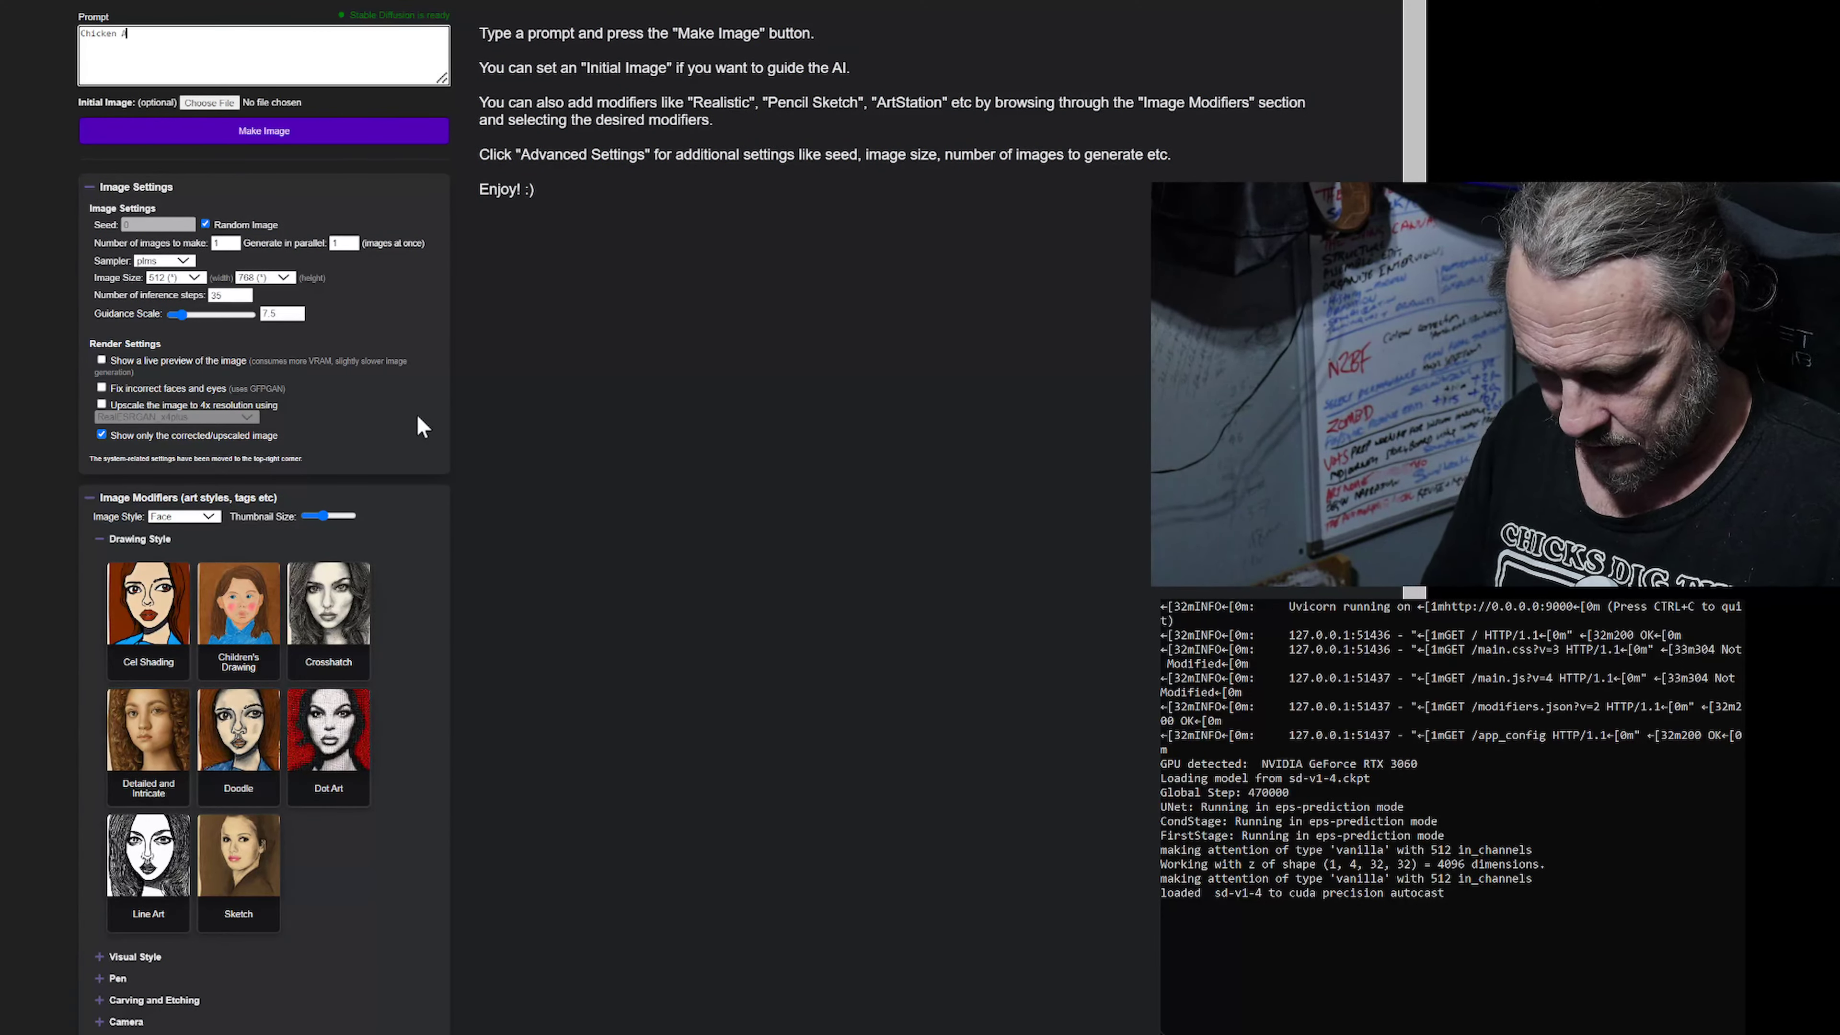
{"action": "type", "text": "ssasin"}
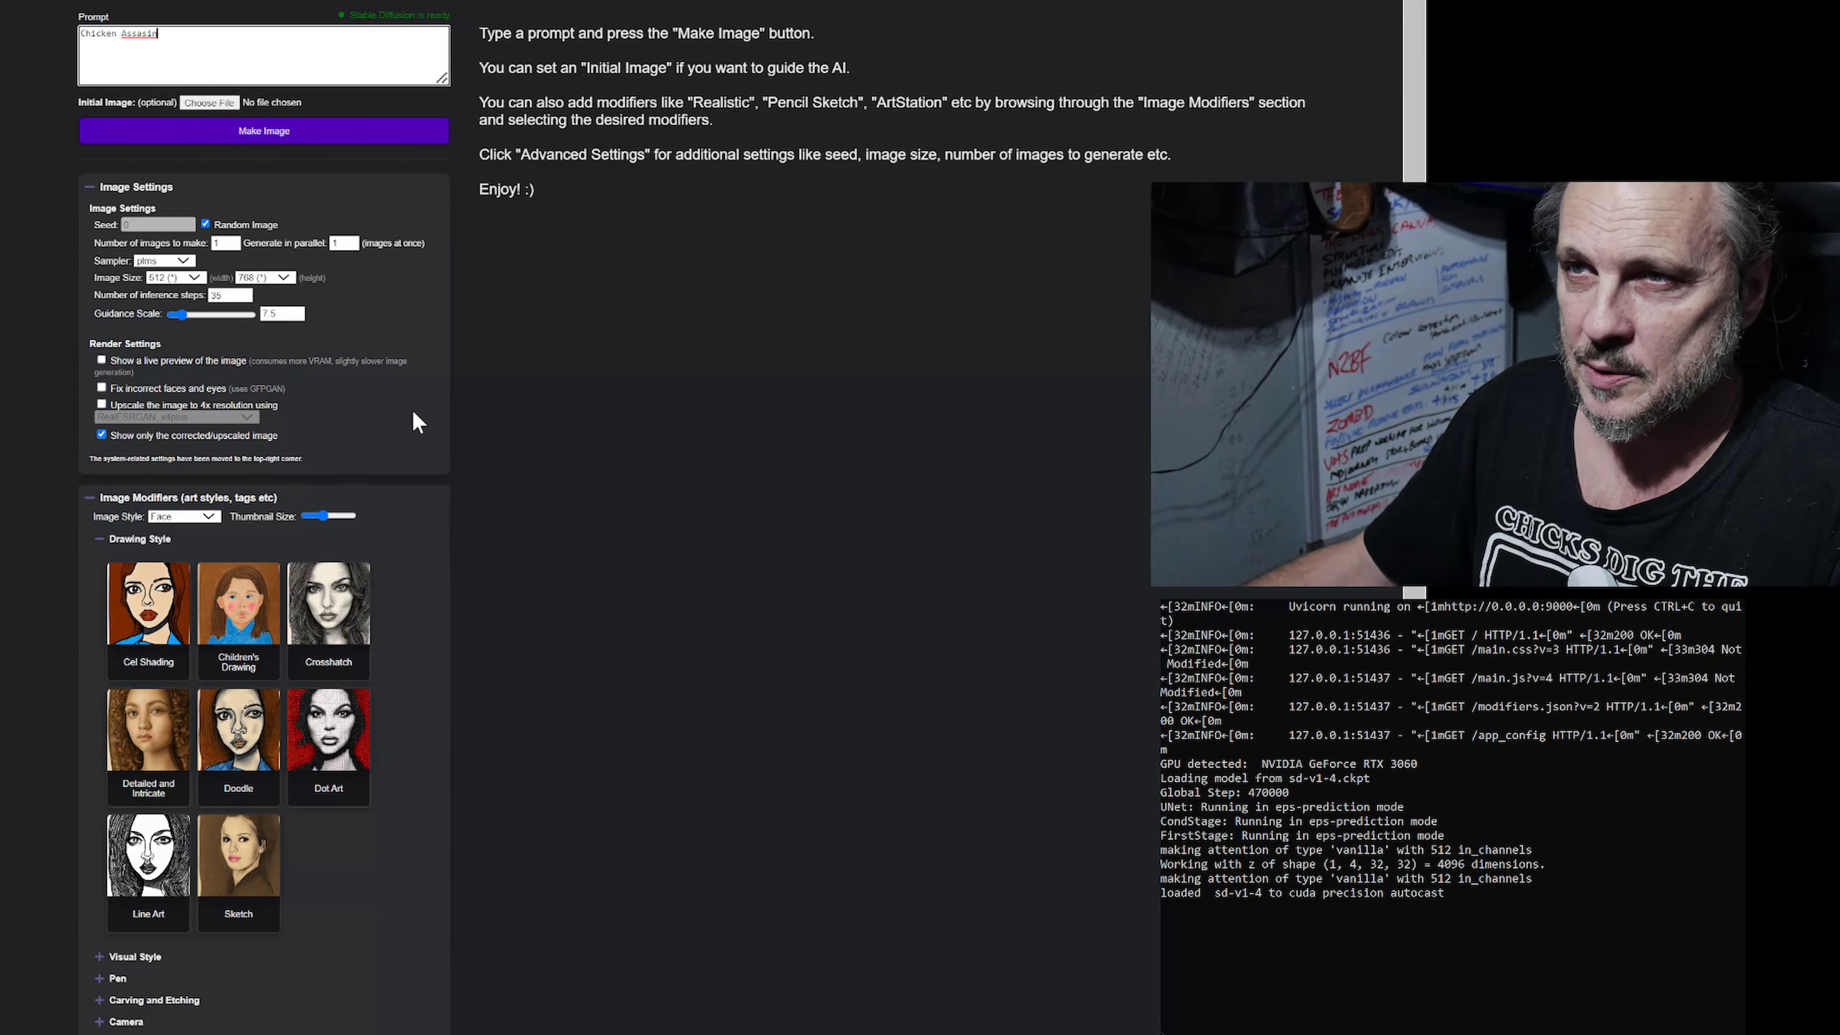
{"action": "double_click", "coordinate": [139, 33]}
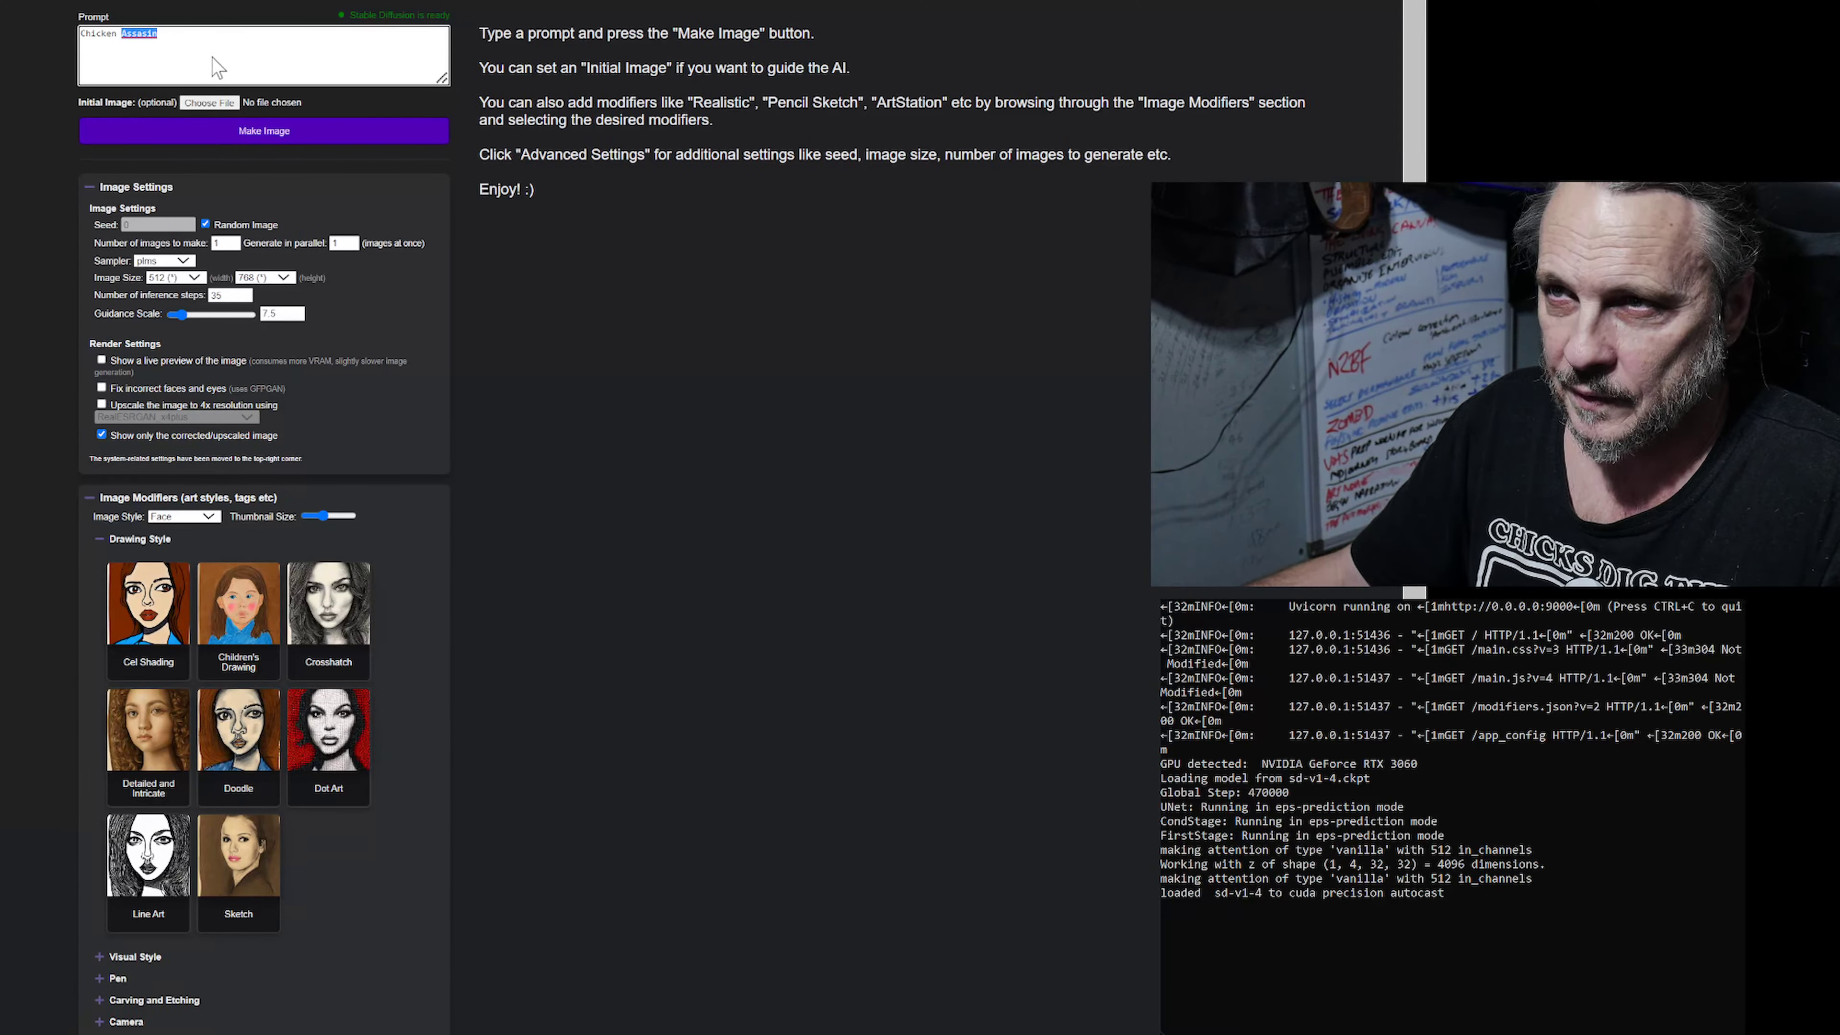
{"action": "type", "text": "Assassin"}
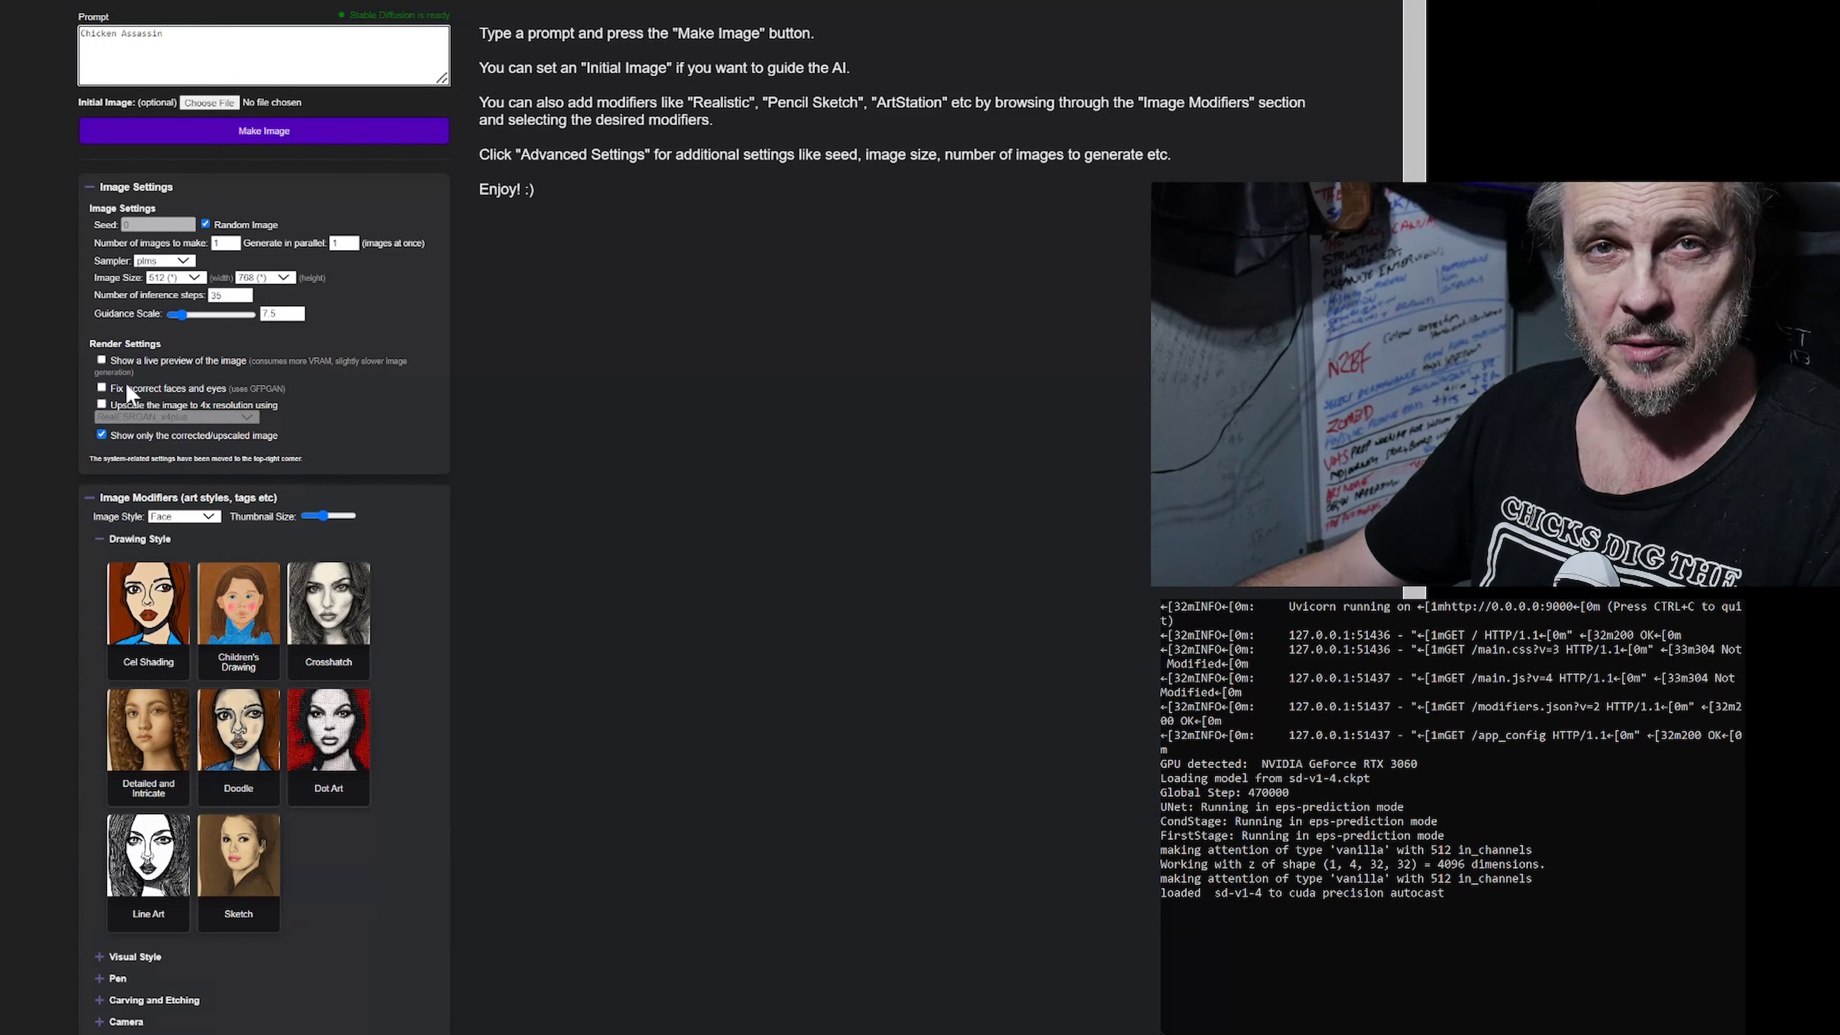
Try the render option that fixes incorrect faces and eyes, and switch it off again.
{"action": "left_click", "coordinate": [101, 388]}
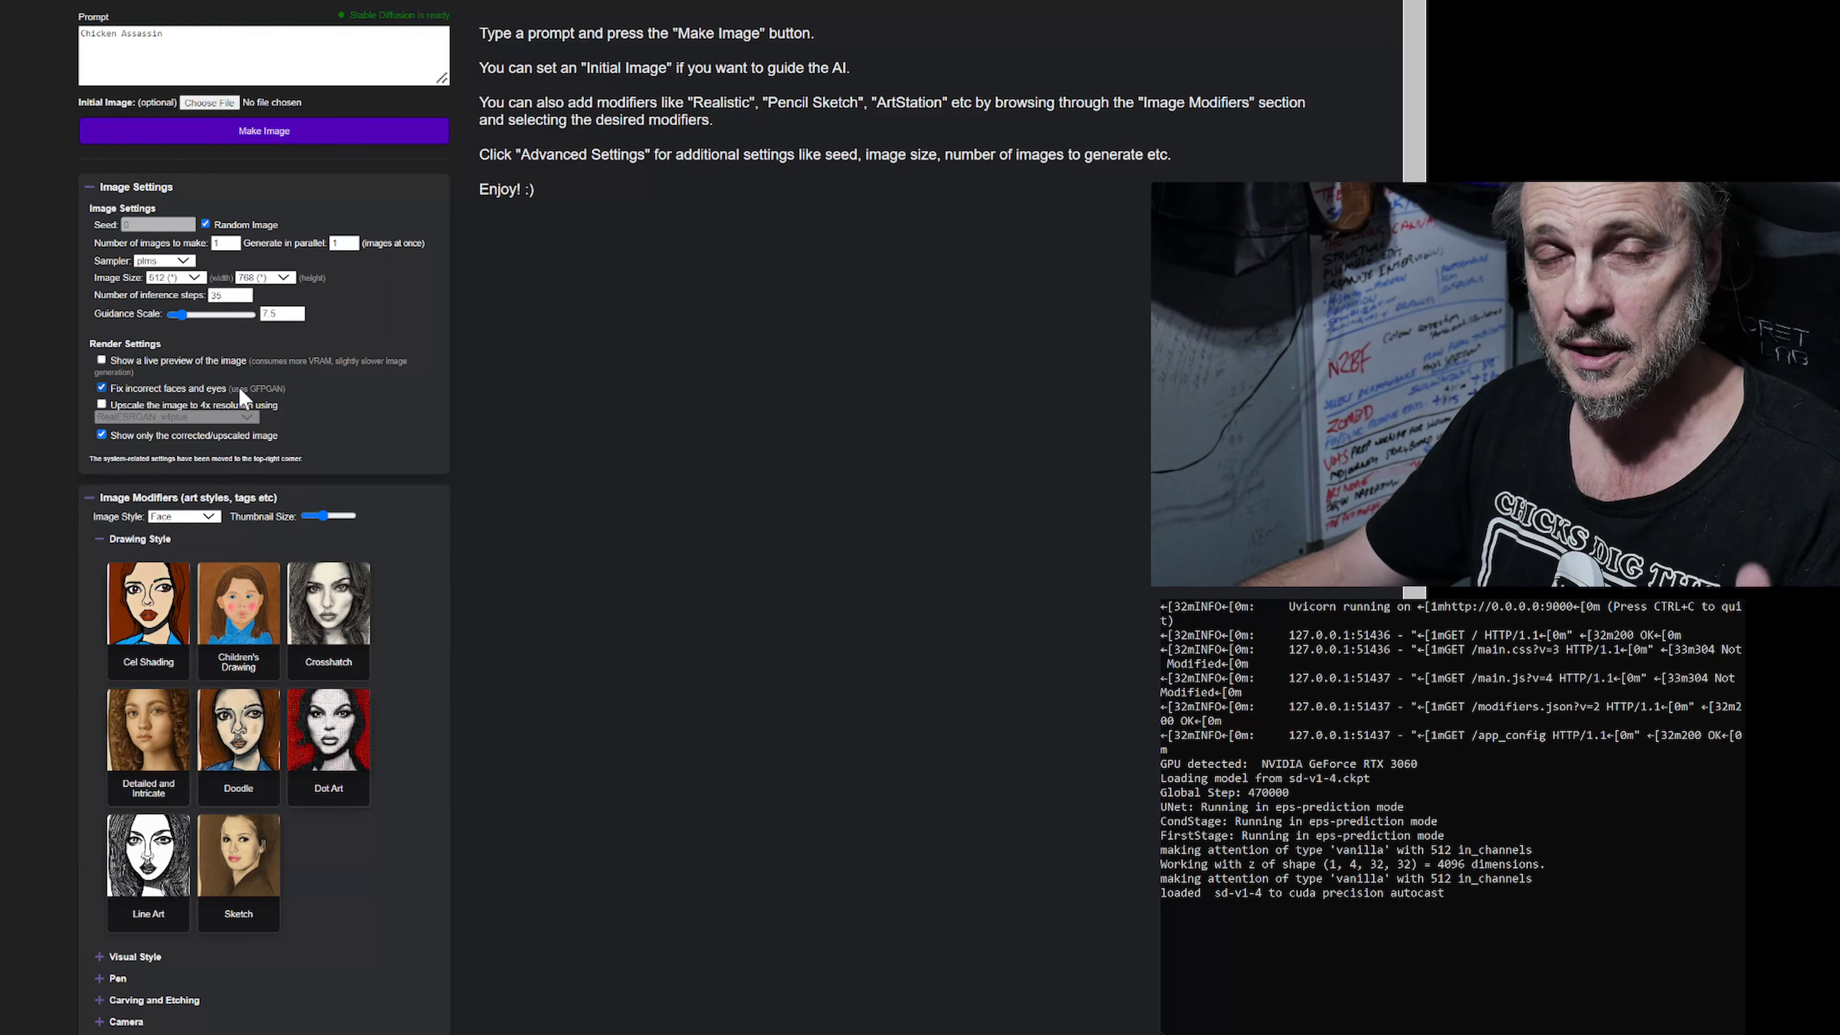
{"action": "left_click", "coordinate": [102, 389]}
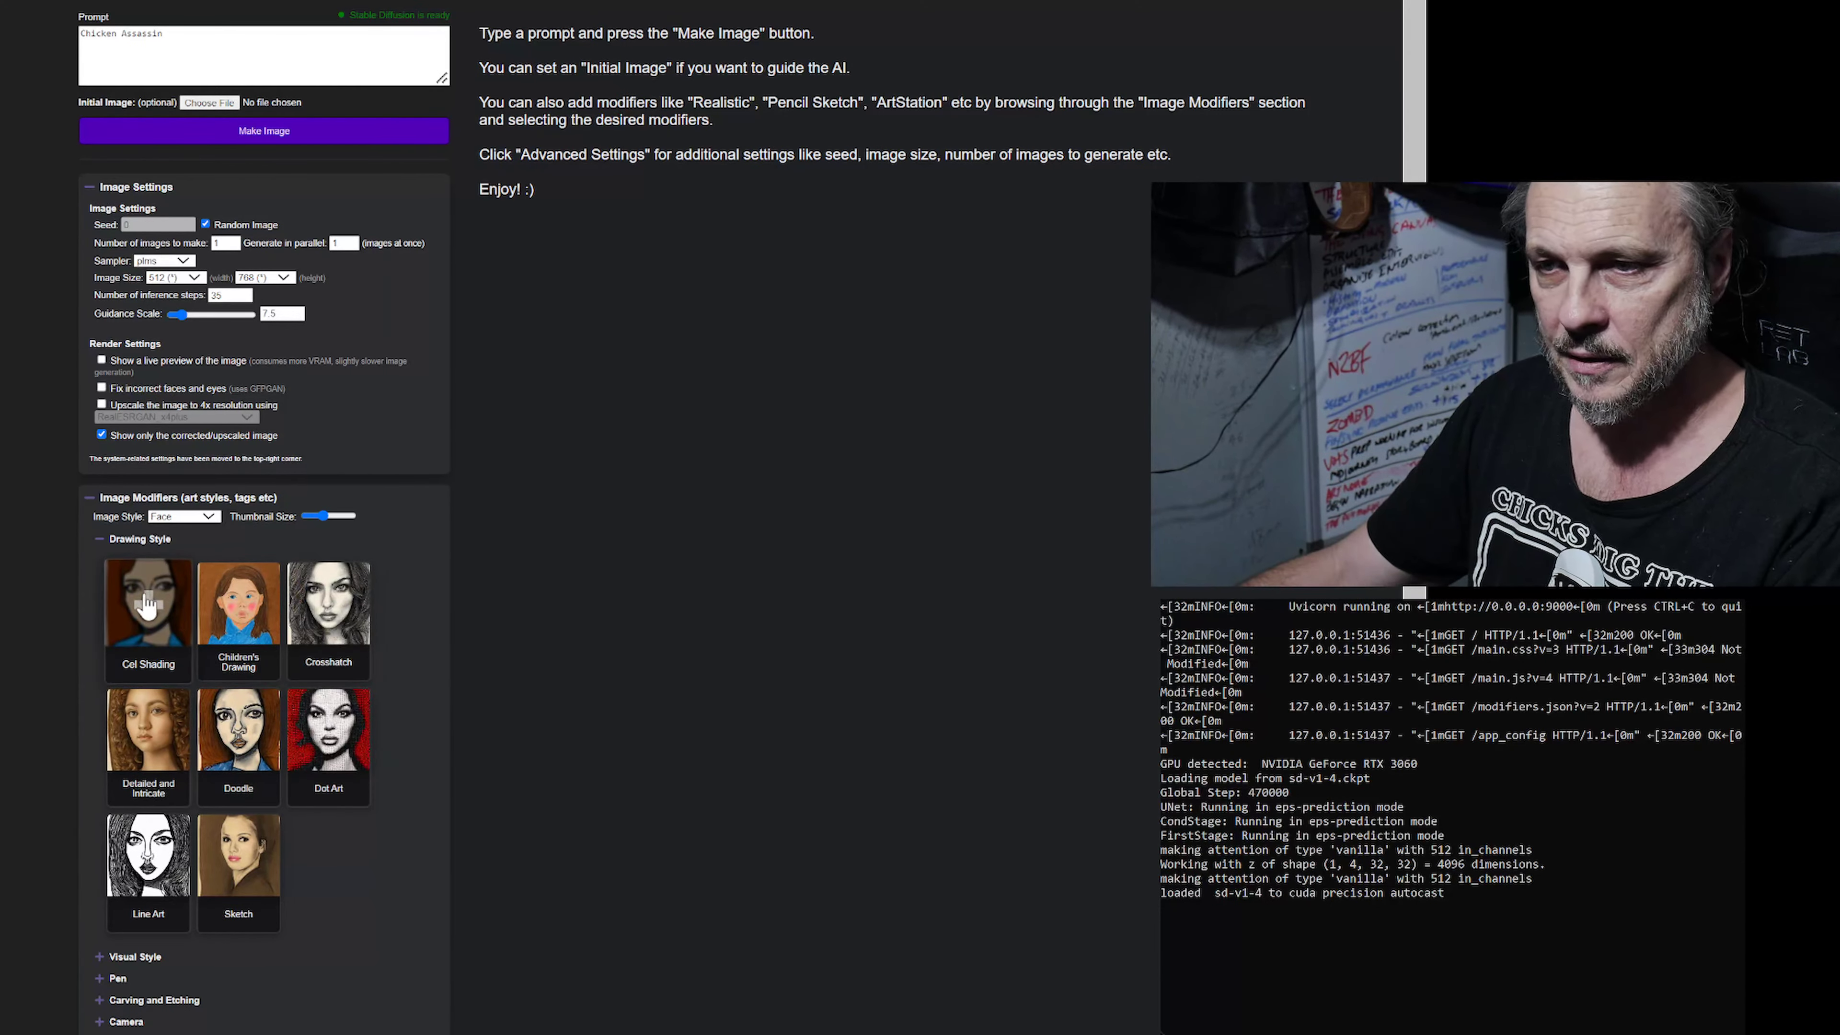
Look over the Drawing Style image modifiers and expand the Visual Style category.
{"action": "left_click", "coordinate": [100, 540]}
{"action": "left_click", "coordinate": [100, 539]}
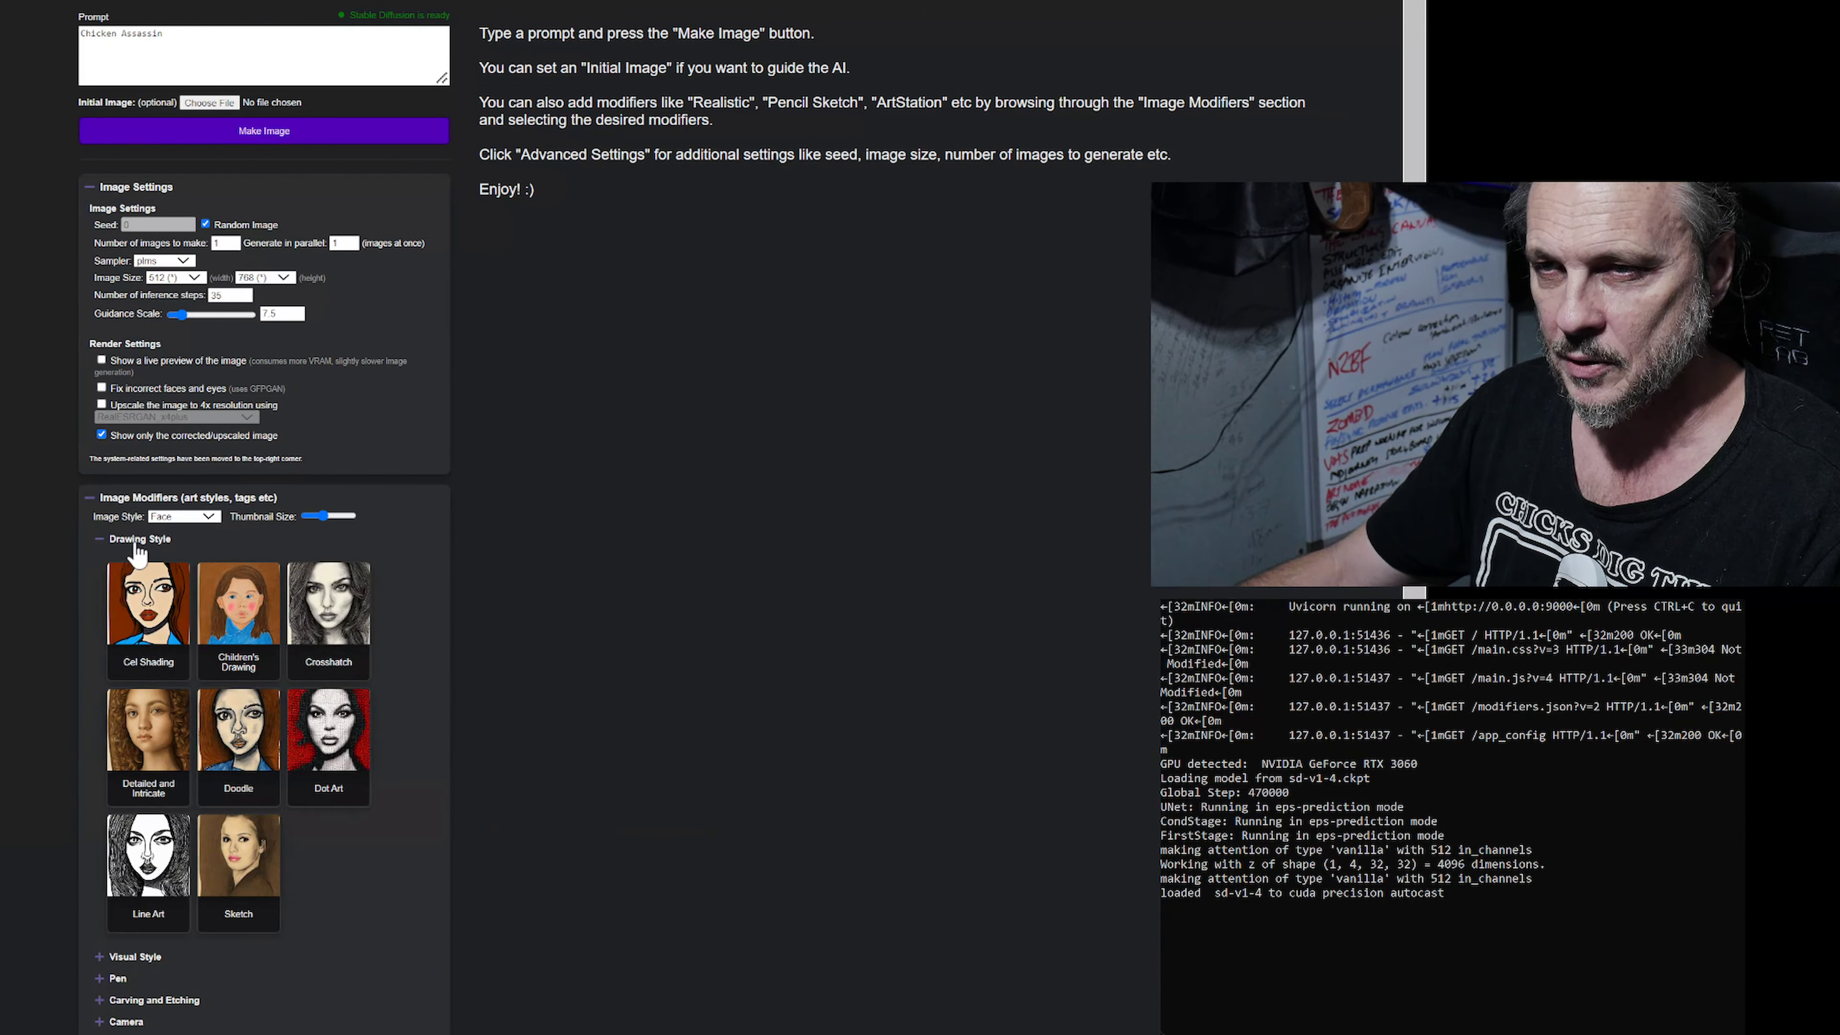
{"action": "left_click", "coordinate": [99, 539]}
{"action": "left_click", "coordinate": [99, 540]}
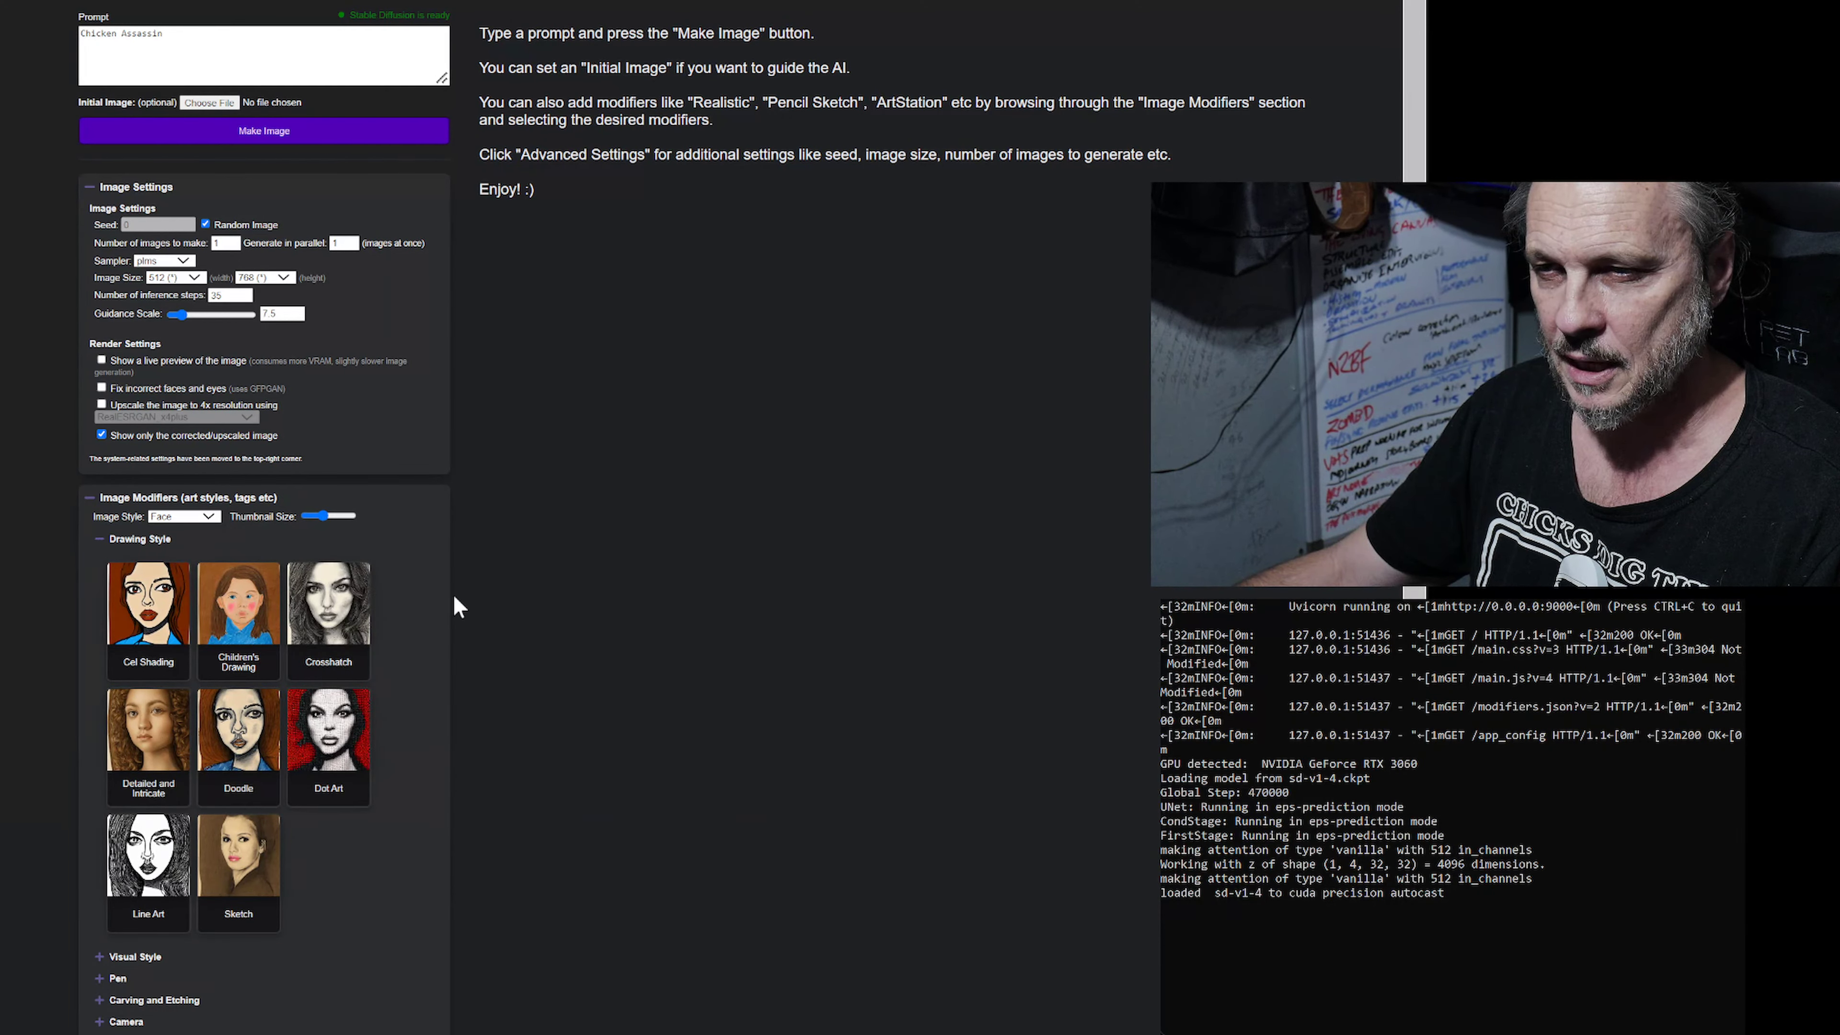
{"action": "scroll", "coordinate": [453, 602], "scroll_direction": "down", "scroll_amount": 3}
{"action": "left_click", "coordinate": [101, 782]}
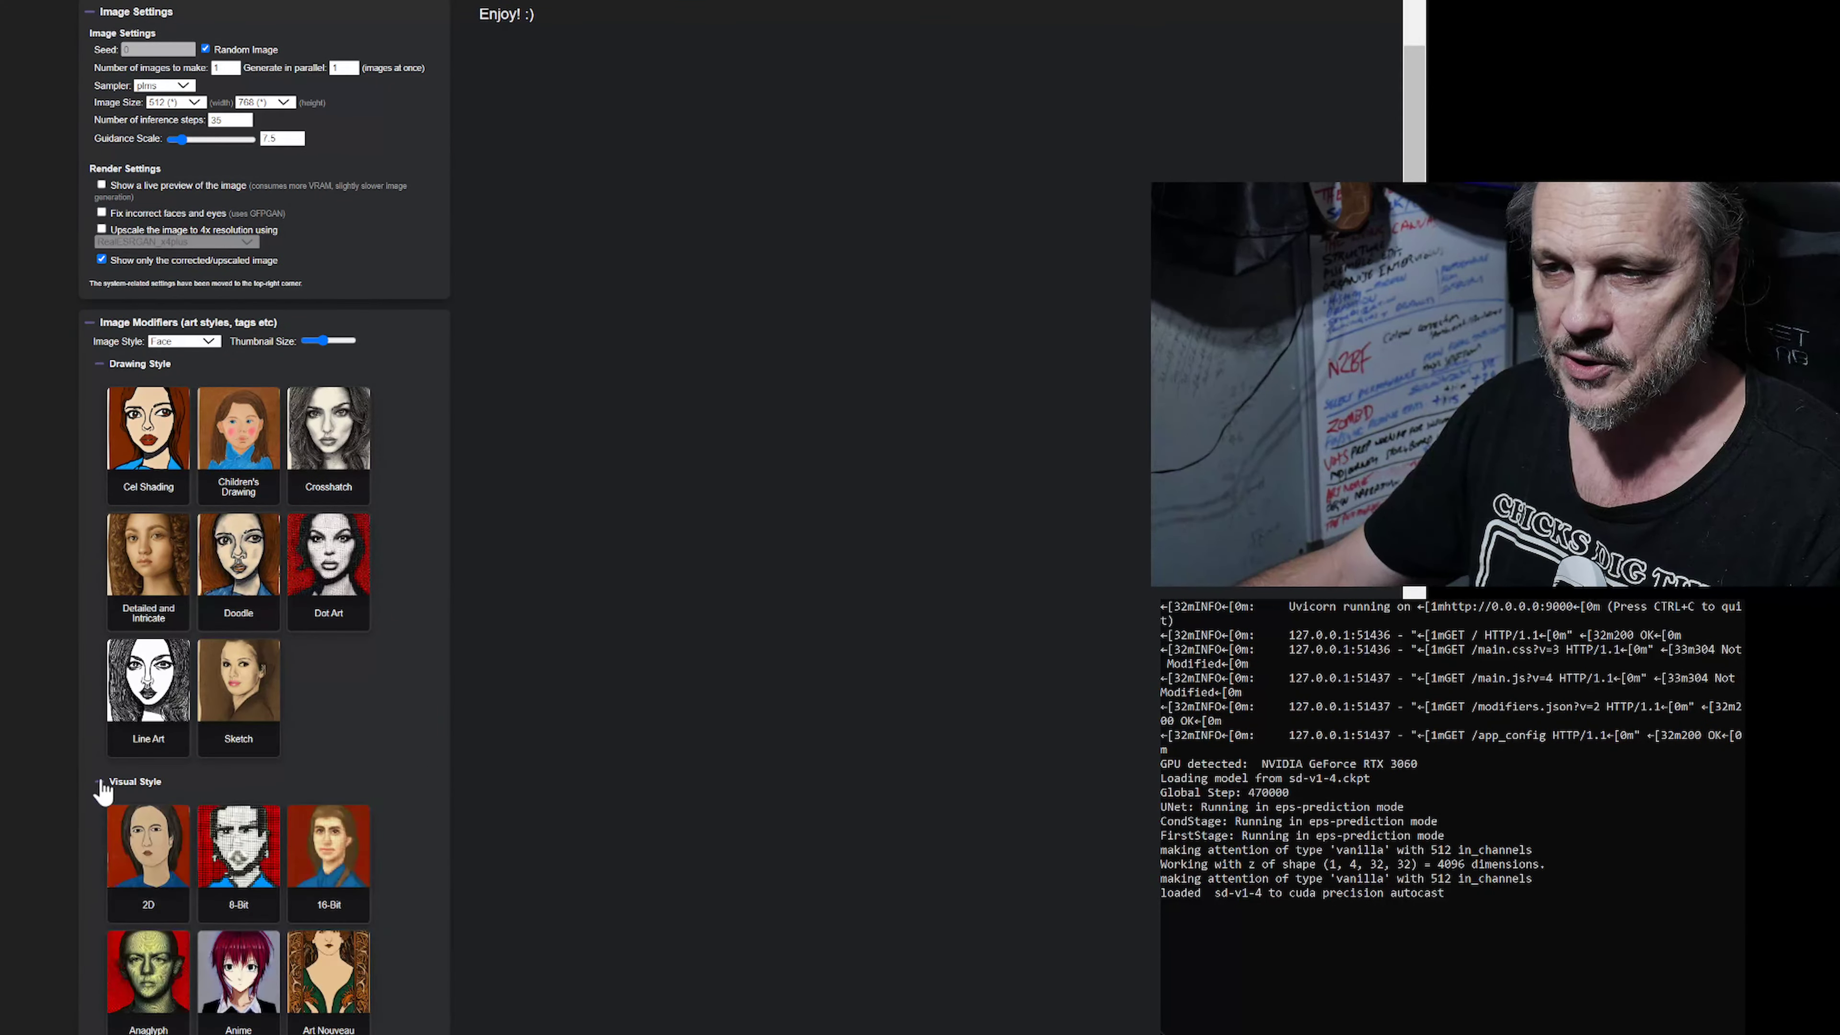
Look through all the Visual Style image modifiers, and collapse both the Drawing Style and Visual Style categories.
{"action": "scroll", "coordinate": [270, 661], "scroll_direction": "down", "scroll_amount": 8}
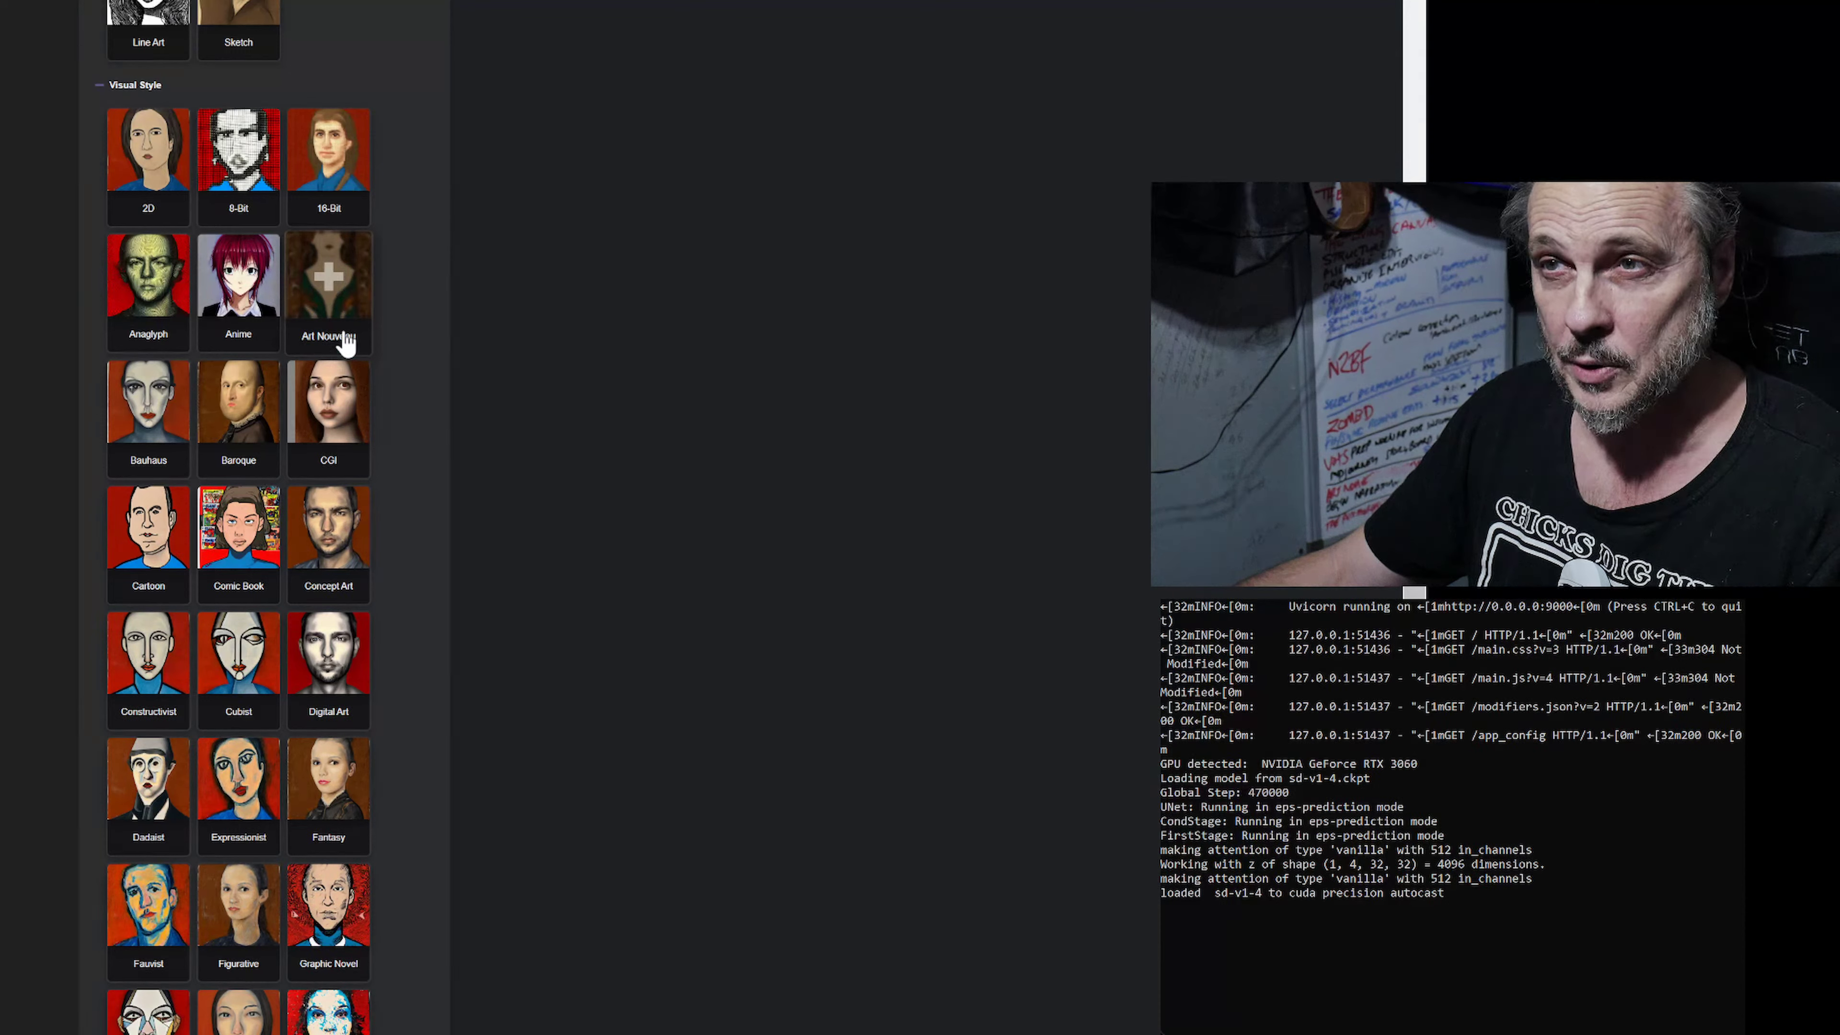
{"action": "scroll", "coordinate": [92, 321], "scroll_direction": "up", "scroll_amount": 8}
{"action": "left_click", "coordinate": [99, 225]}
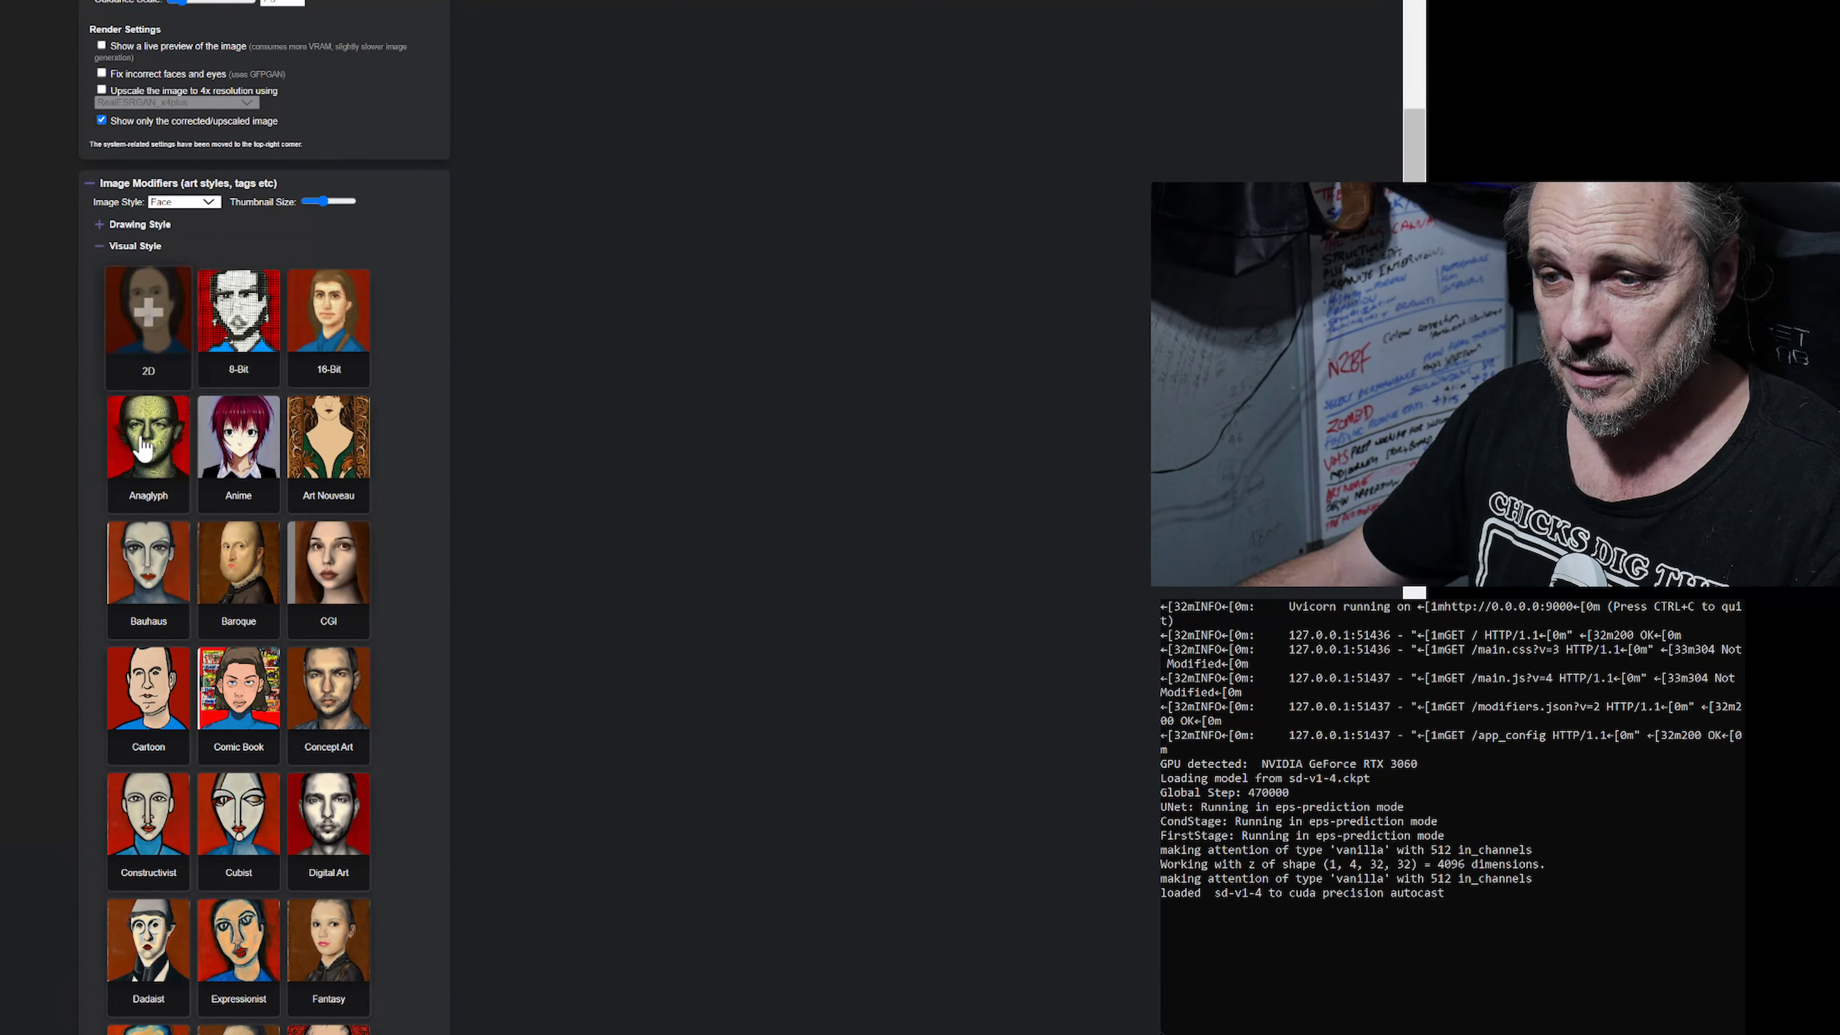
{"action": "scroll", "coordinate": [229, 718], "scroll_direction": "down", "scroll_amount": 11}
{"action": "scroll", "coordinate": [229, 717], "scroll_direction": "down", "scroll_amount": 6}
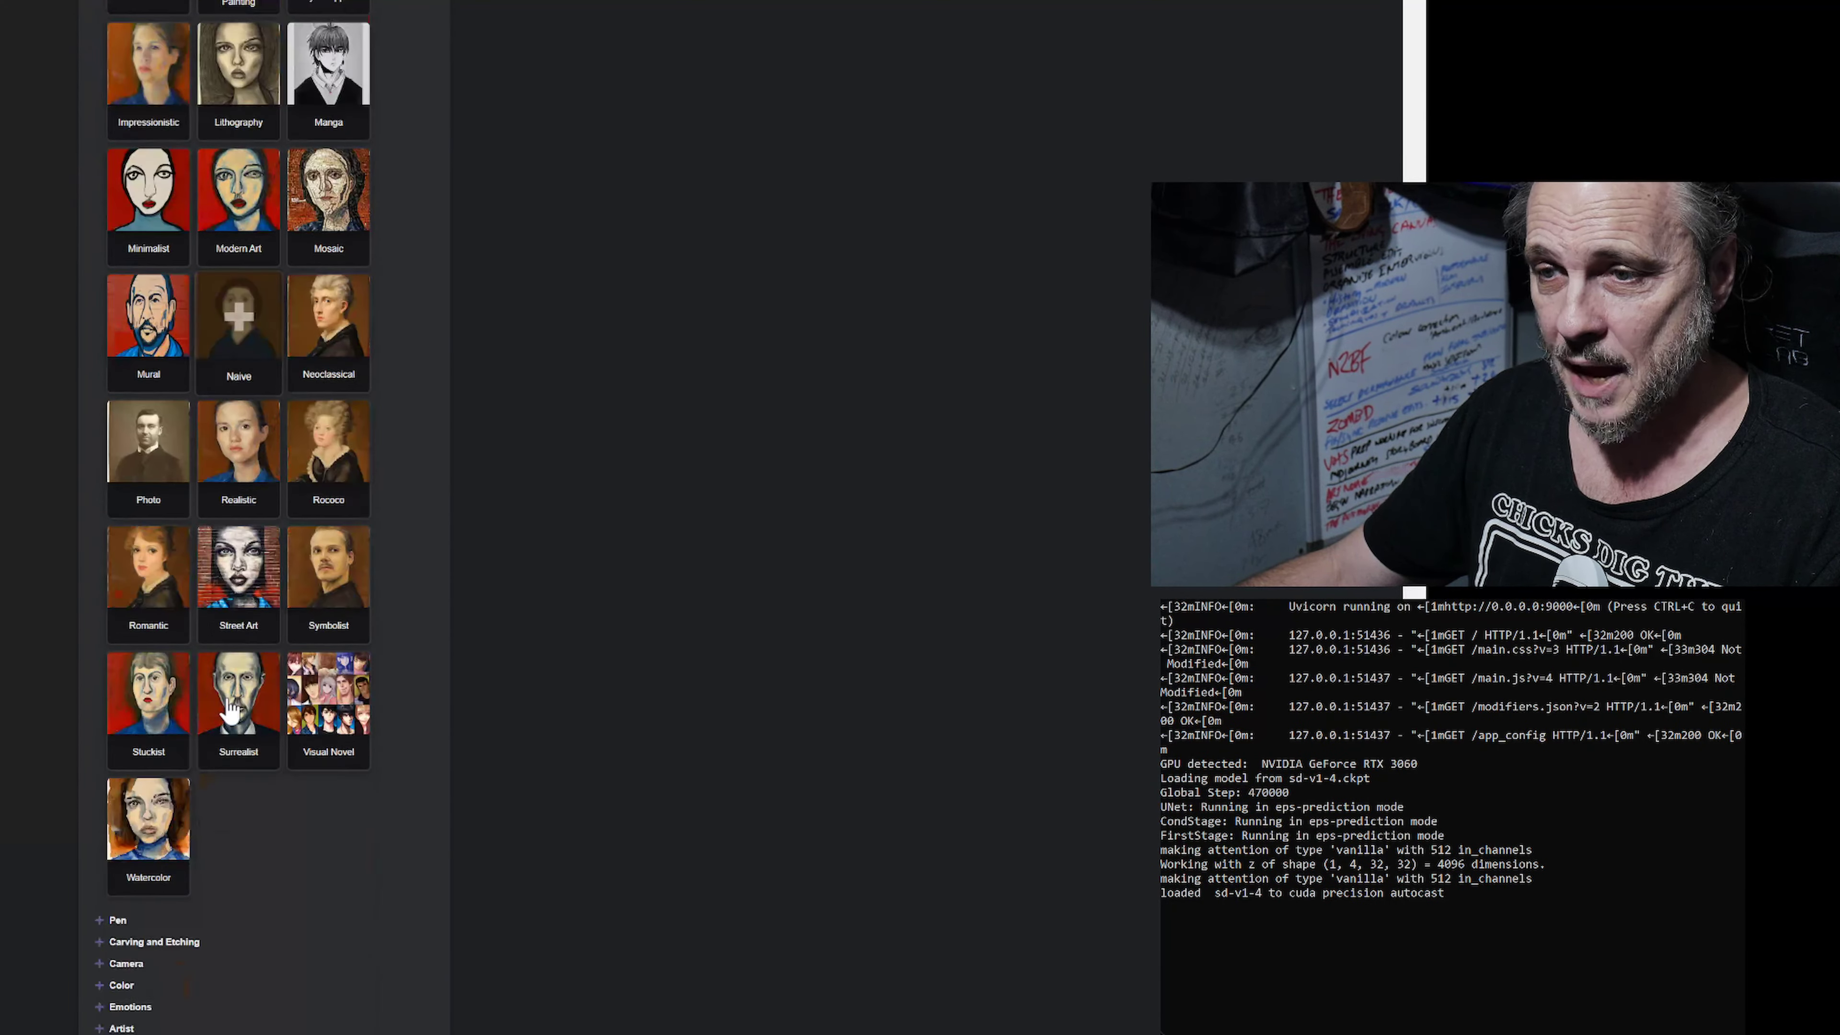
{"action": "scroll", "coordinate": [229, 710], "scroll_direction": "up", "scroll_amount": 13}
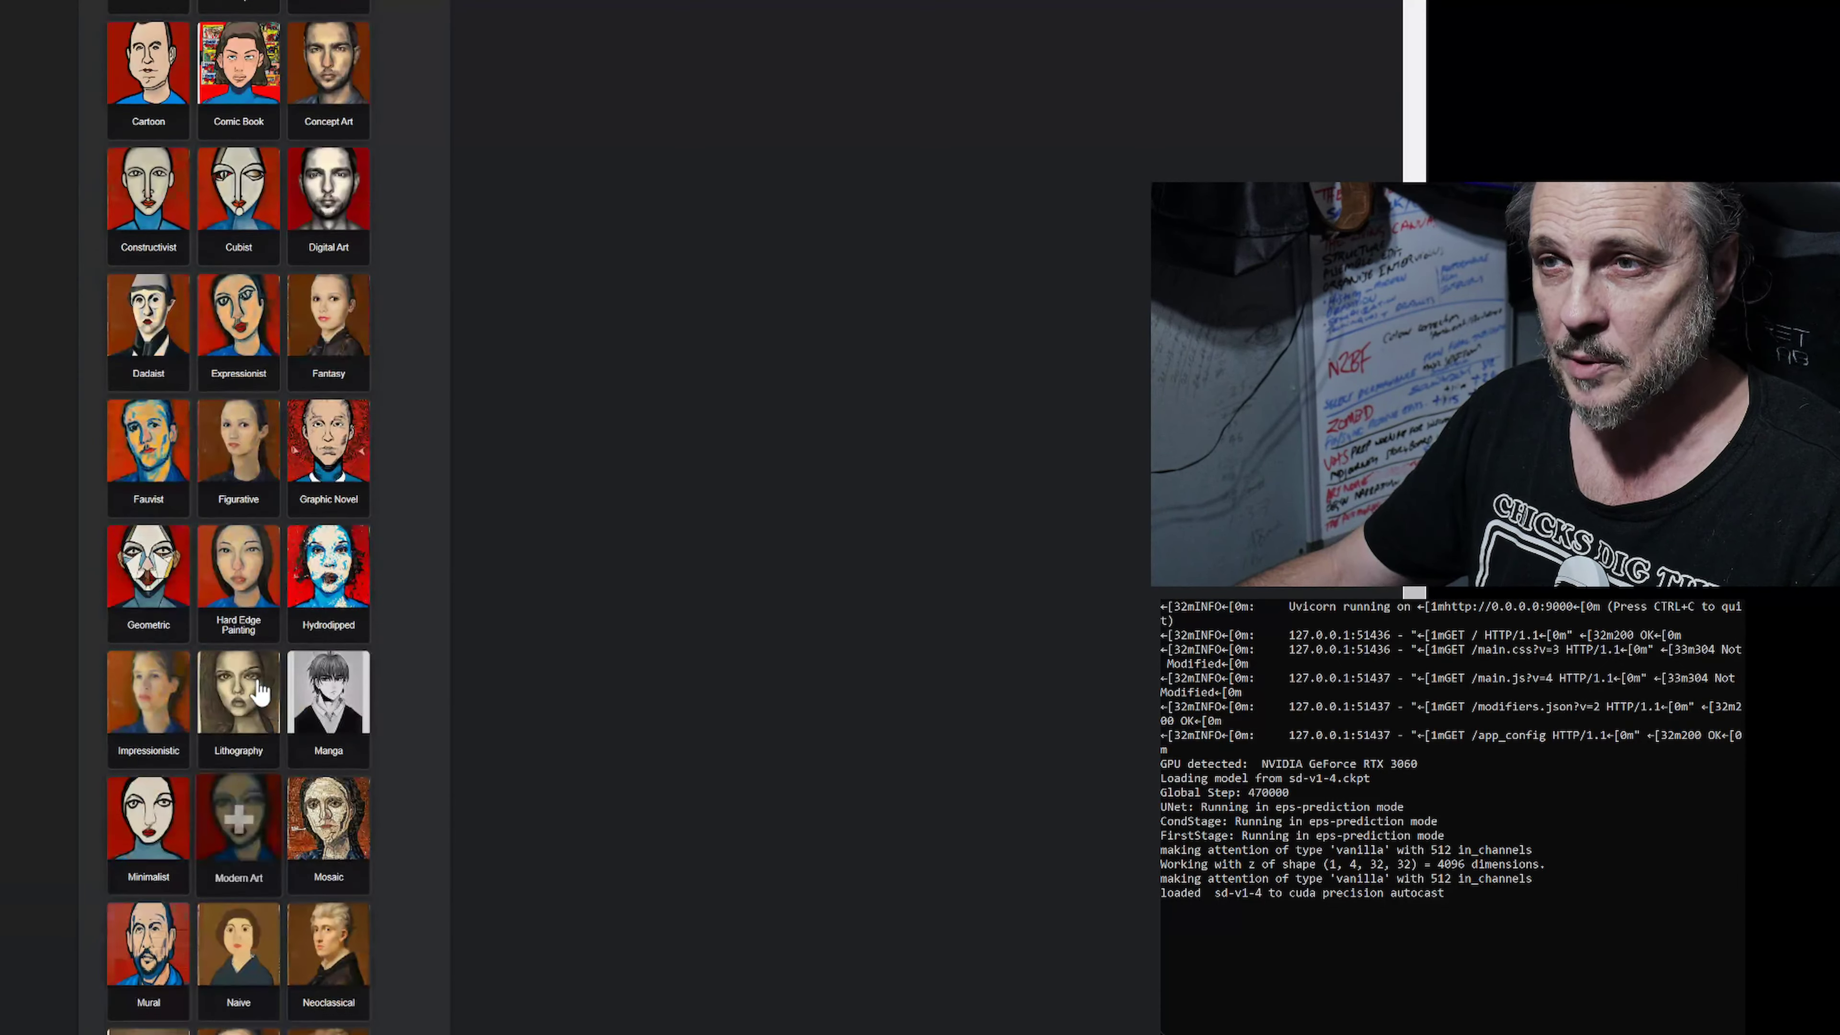
{"action": "scroll", "coordinate": [258, 549], "scroll_direction": "up", "scroll_amount": 6}
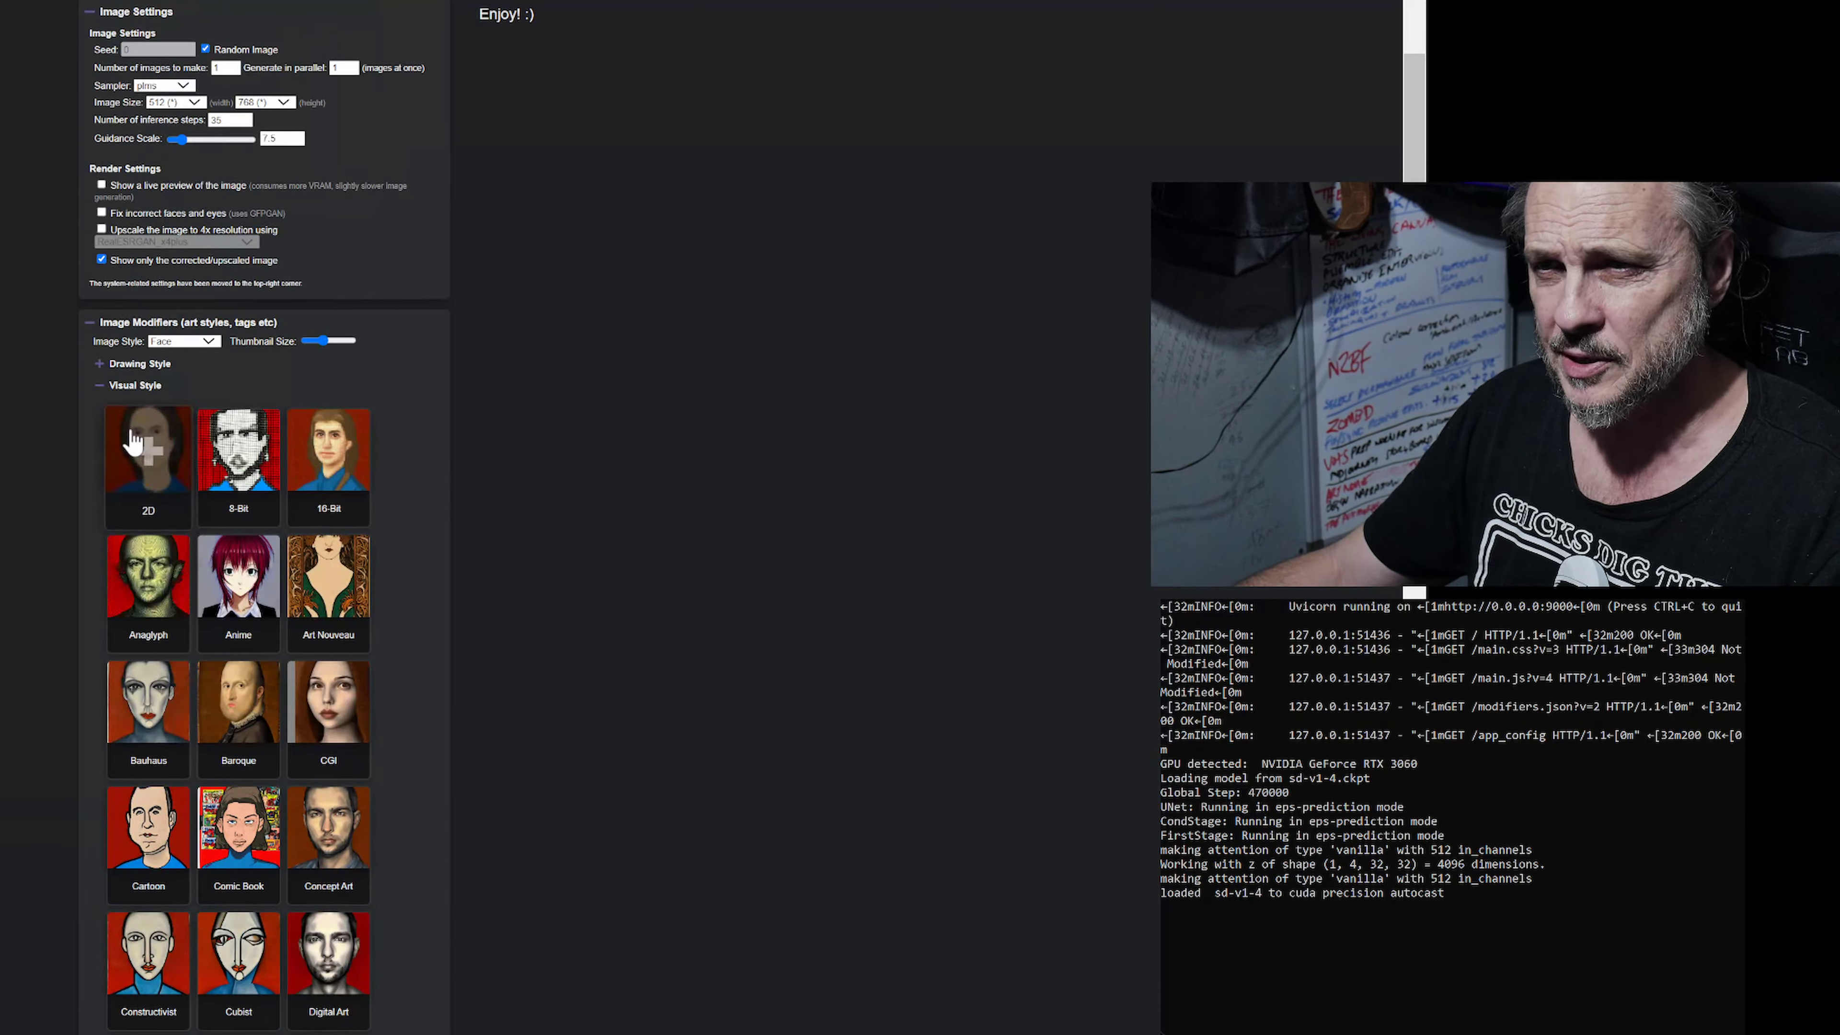
{"action": "left_click", "coordinate": [104, 393]}
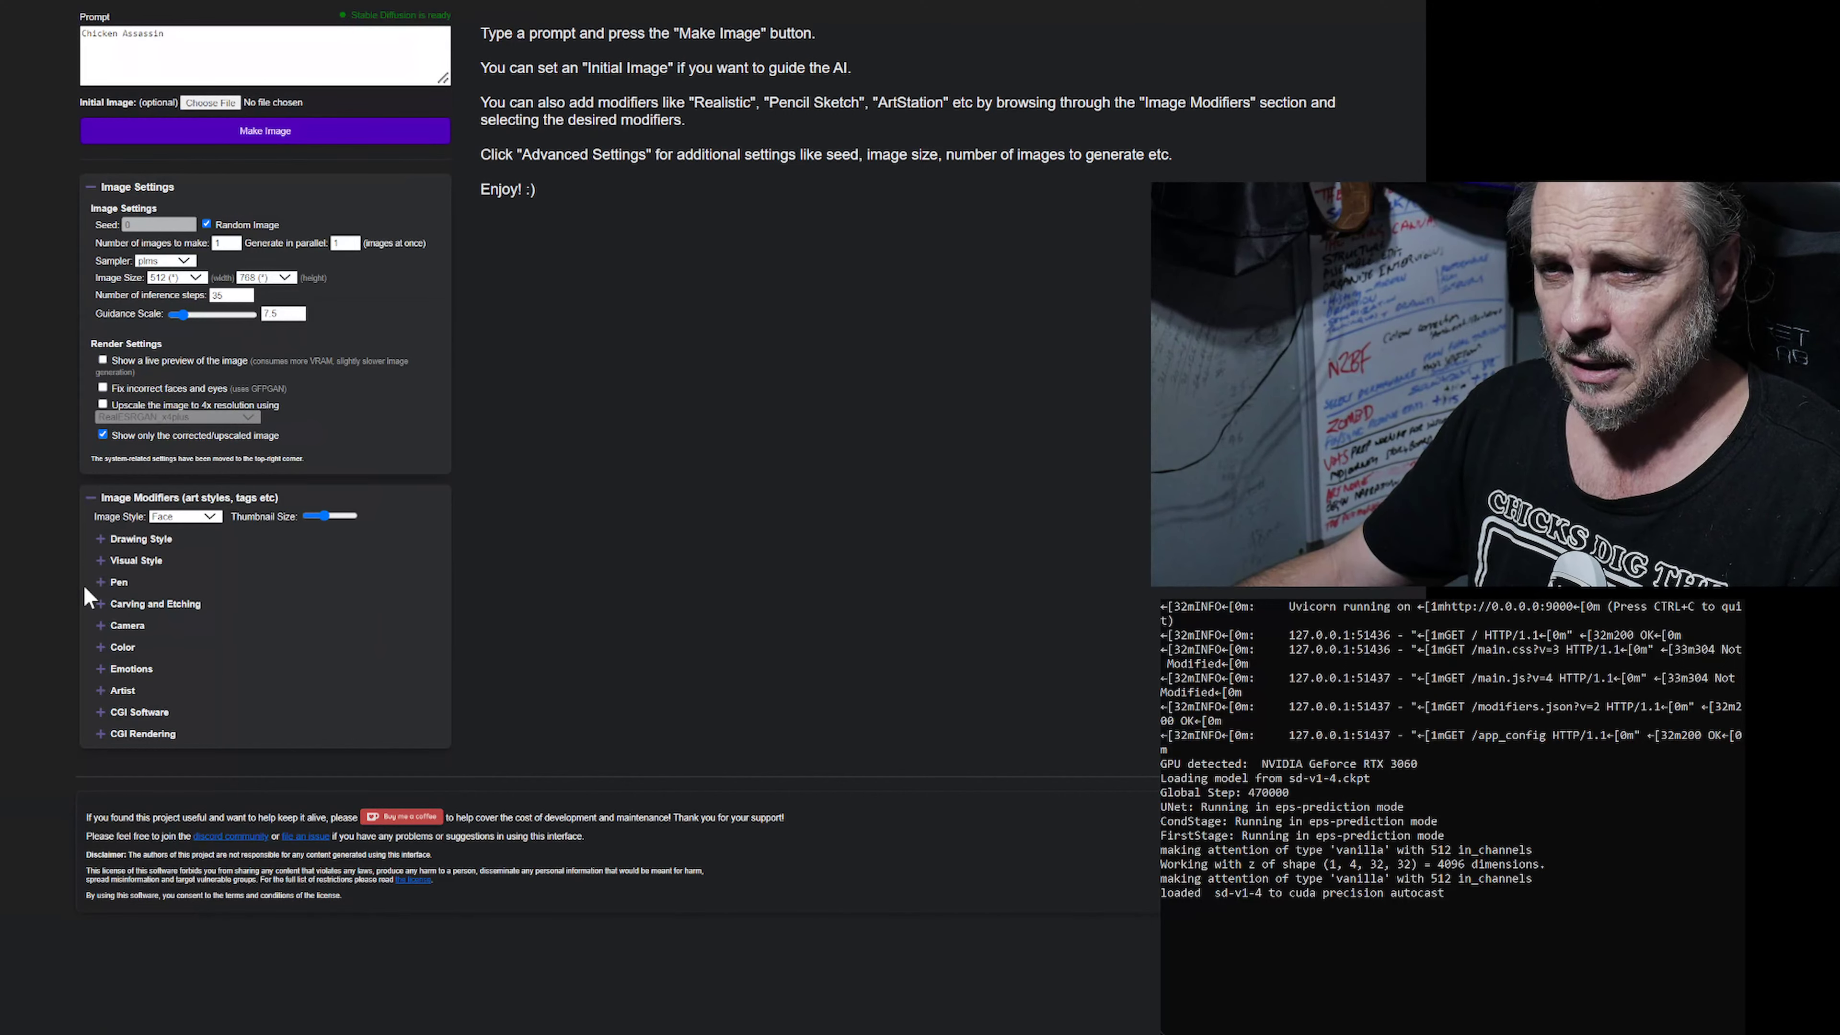
Look over the Pen modifiers and the Carving and Etching modifiers, collapsing each category after viewing it.
{"action": "left_click", "coordinate": [103, 583]}
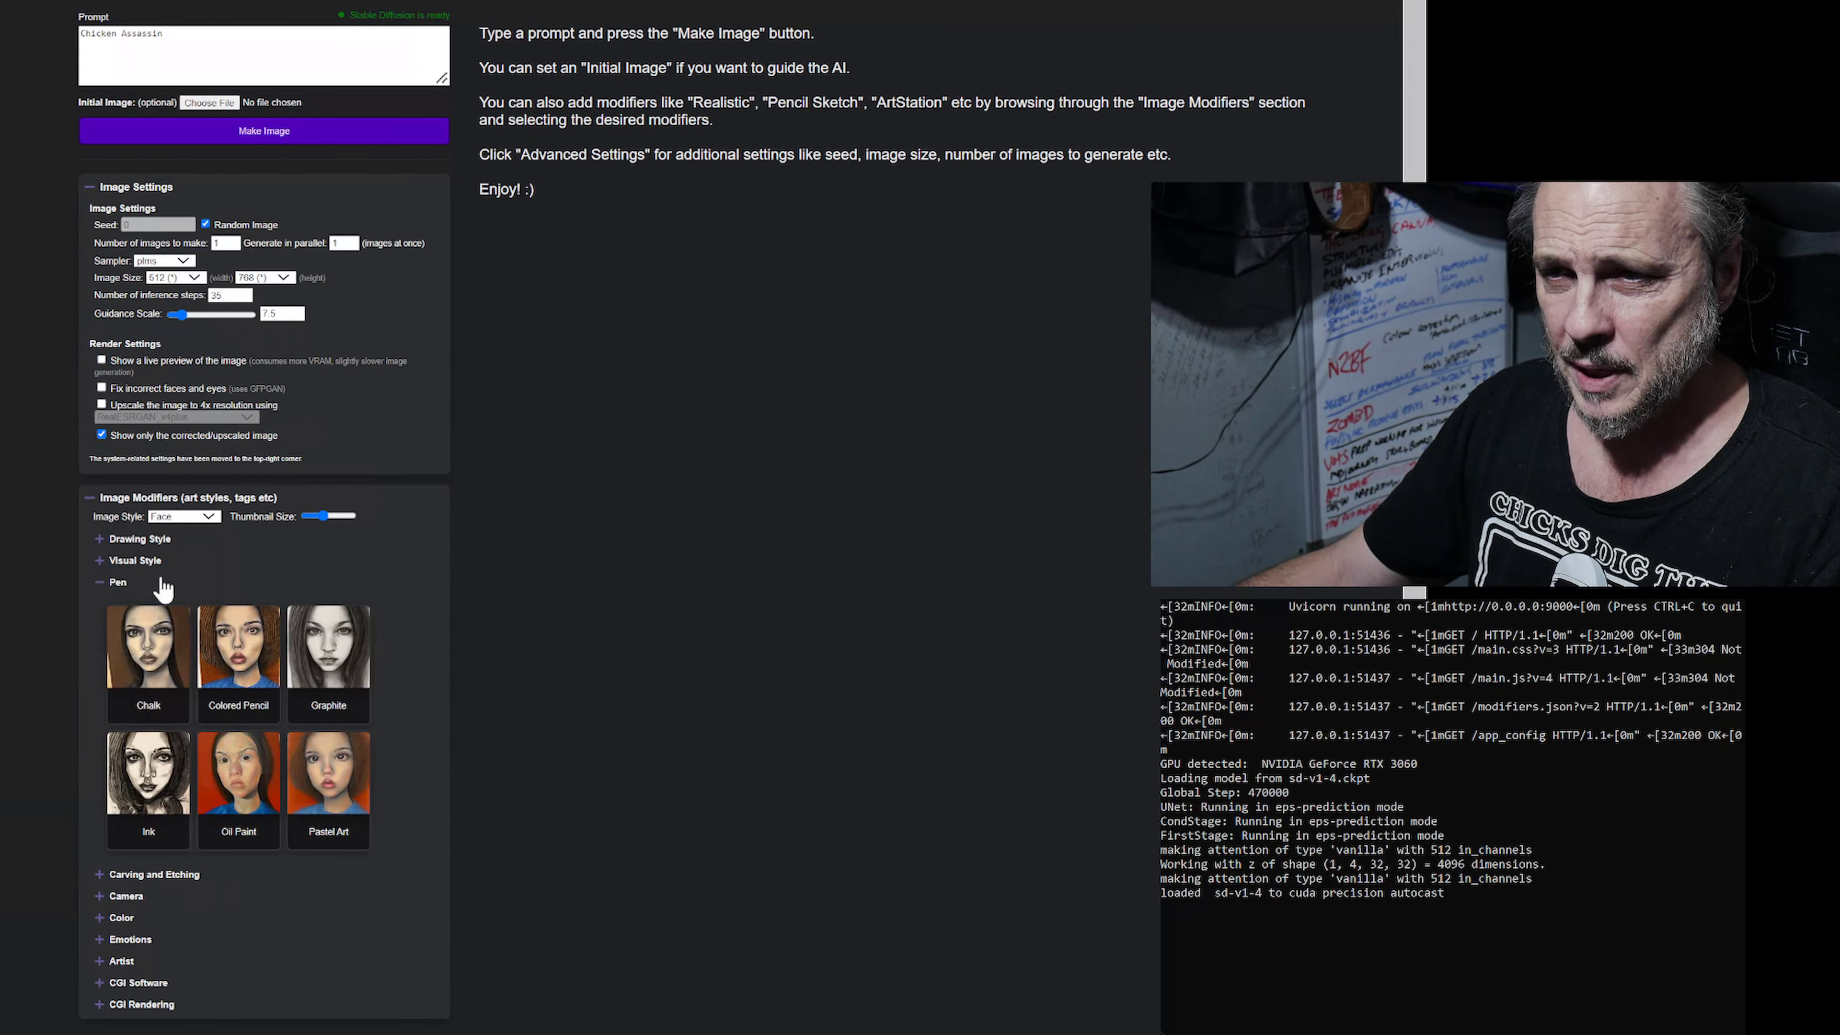
{"action": "scroll", "coordinate": [189, 637], "scroll_direction": "down", "scroll_amount": 1}
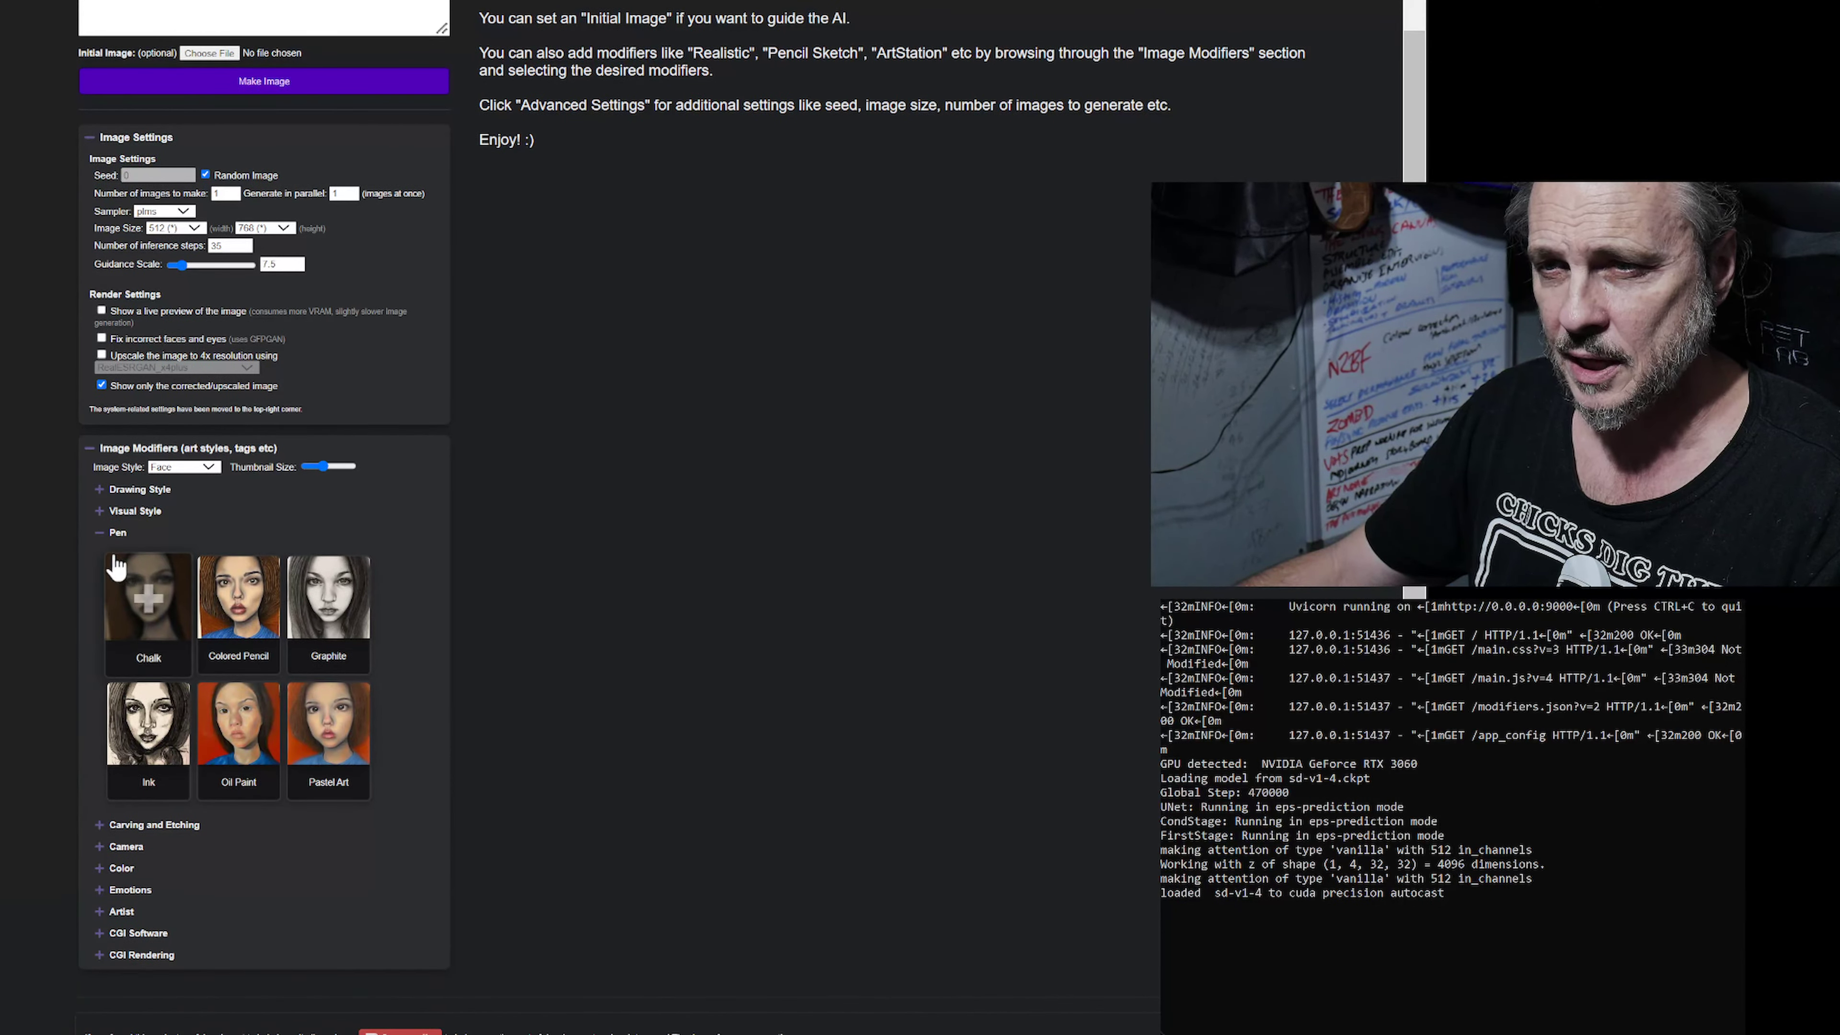
{"action": "left_click", "coordinate": [100, 534]}
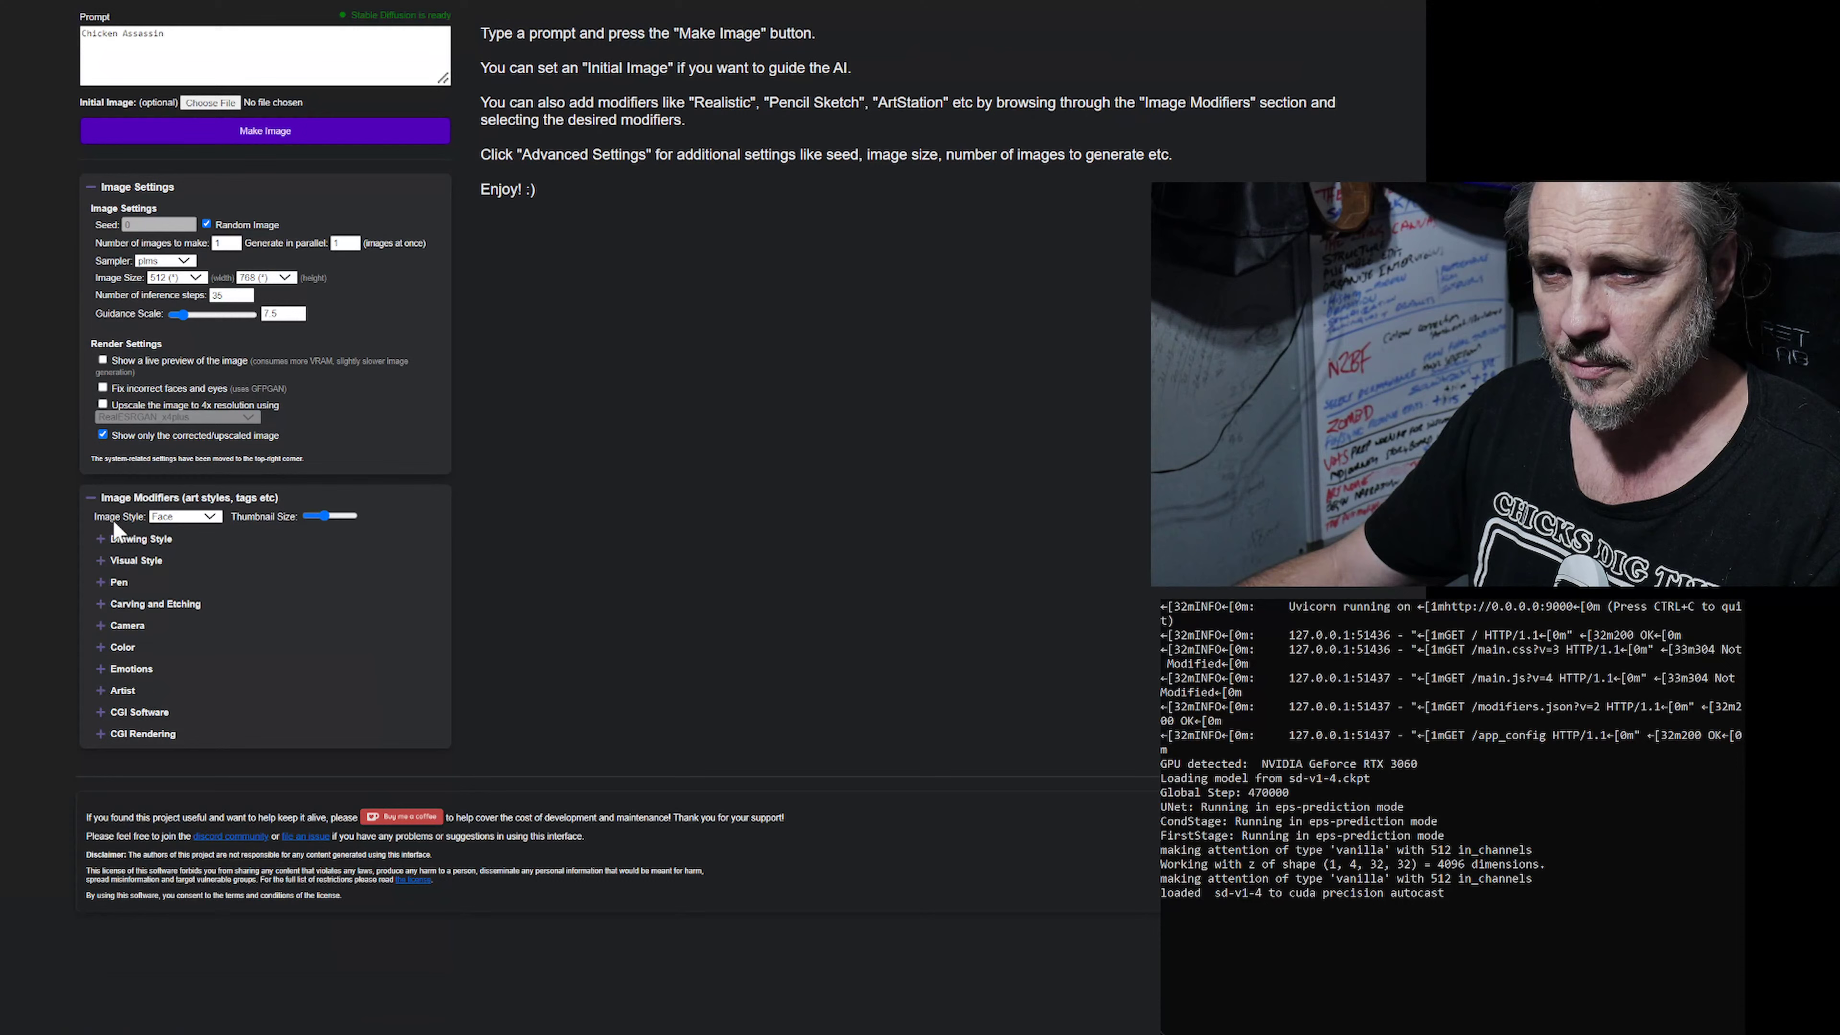
{"action": "left_click", "coordinate": [101, 605]}
{"action": "scroll", "coordinate": [275, 842], "scroll_direction": "down", "scroll_amount": 2}
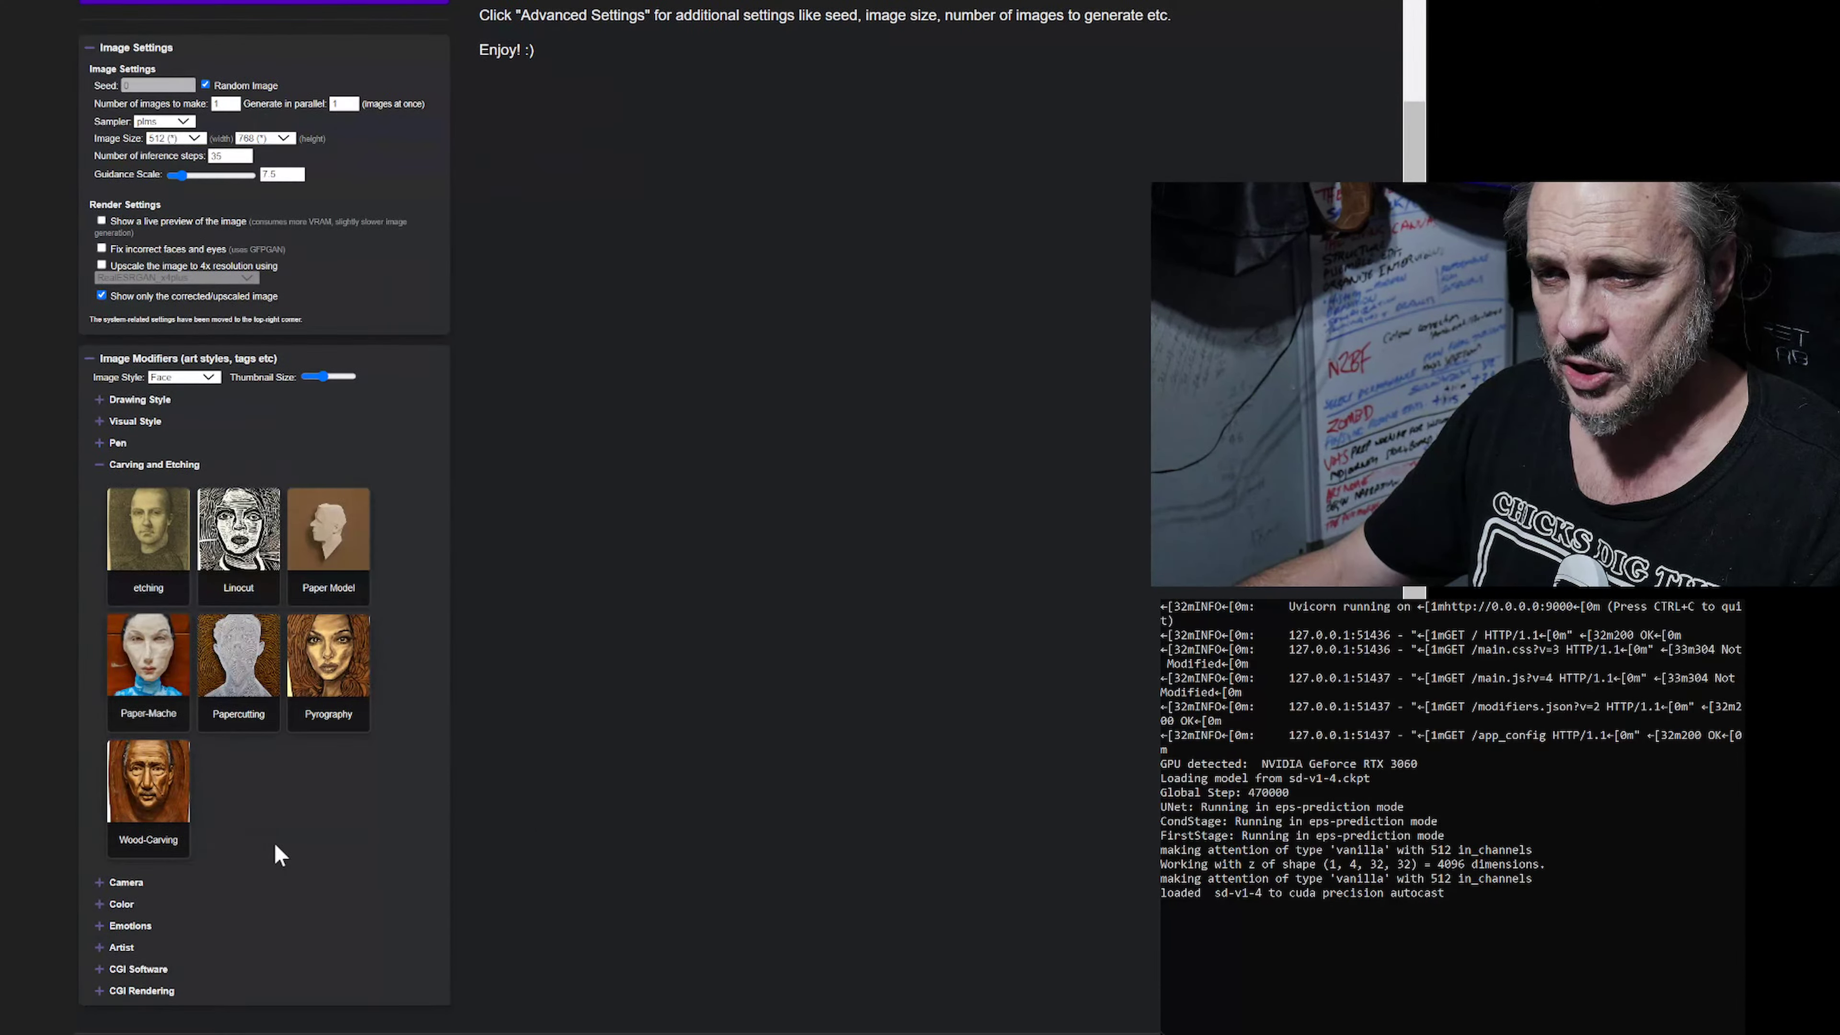
{"action": "left_click", "coordinate": [101, 466]}
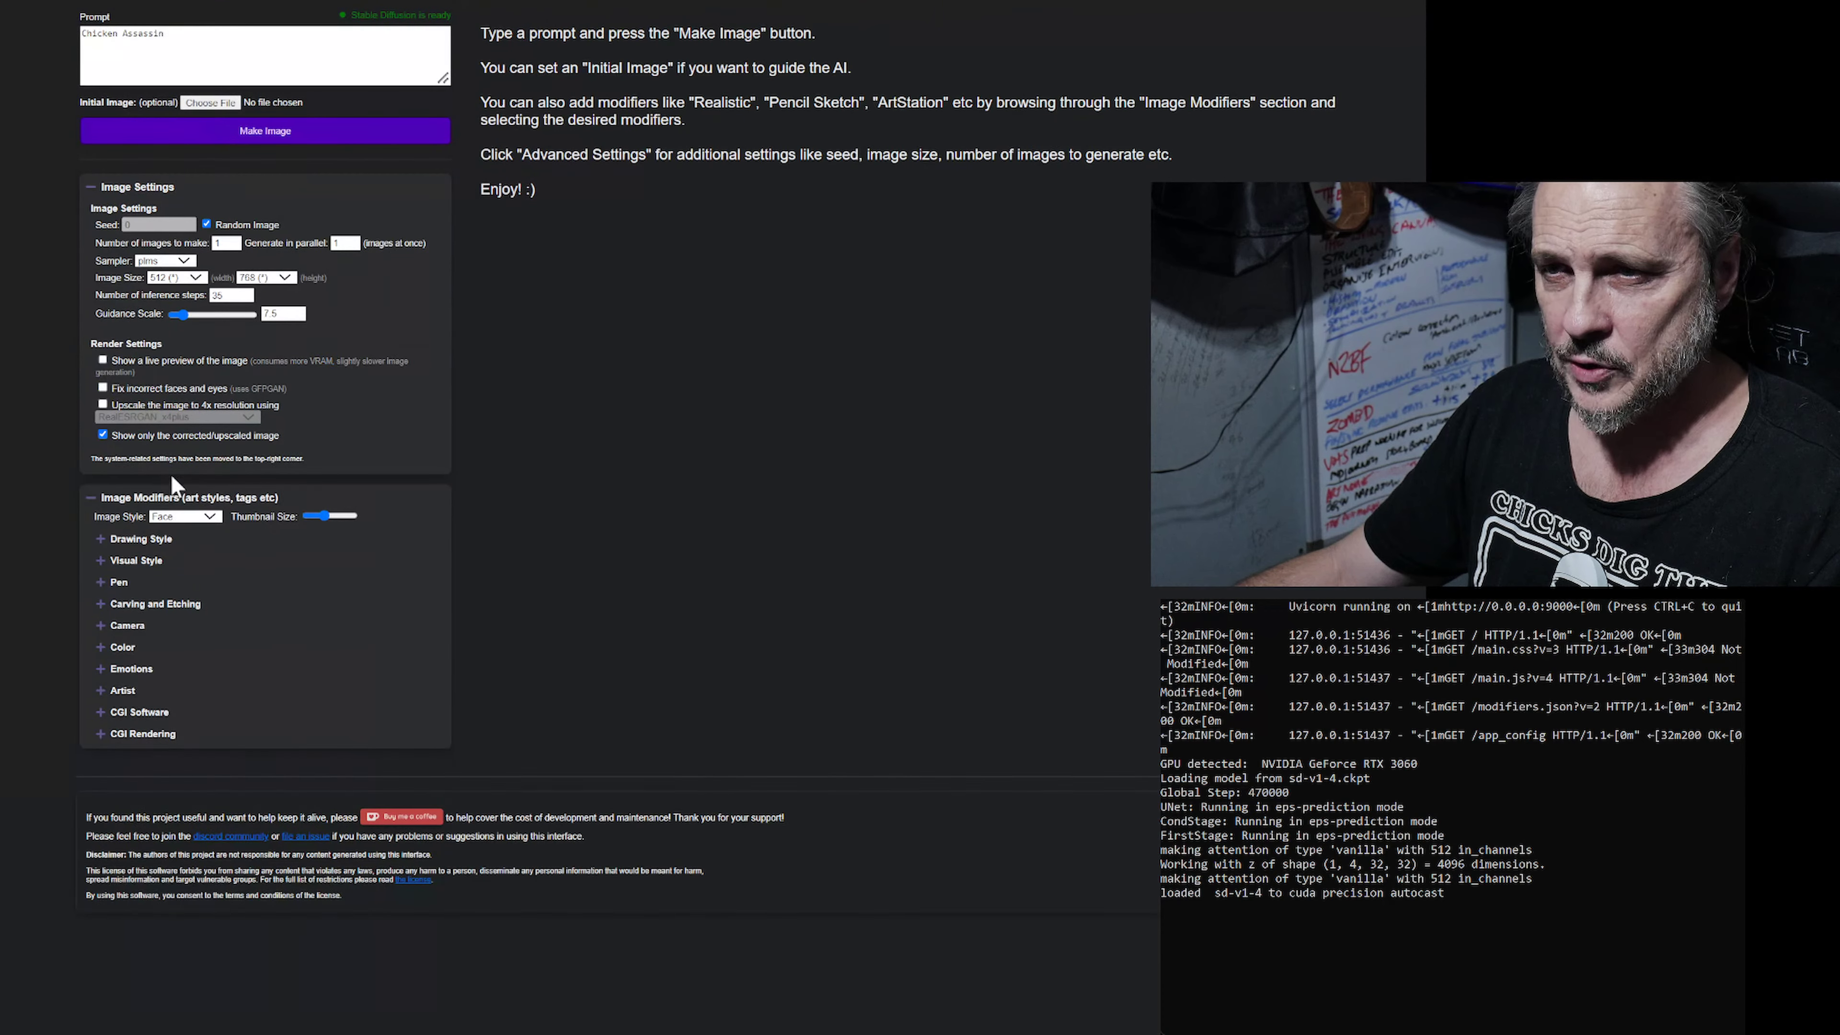
Look through the Camera image modifiers and collapse the category again.
{"action": "left_click", "coordinate": [101, 626]}
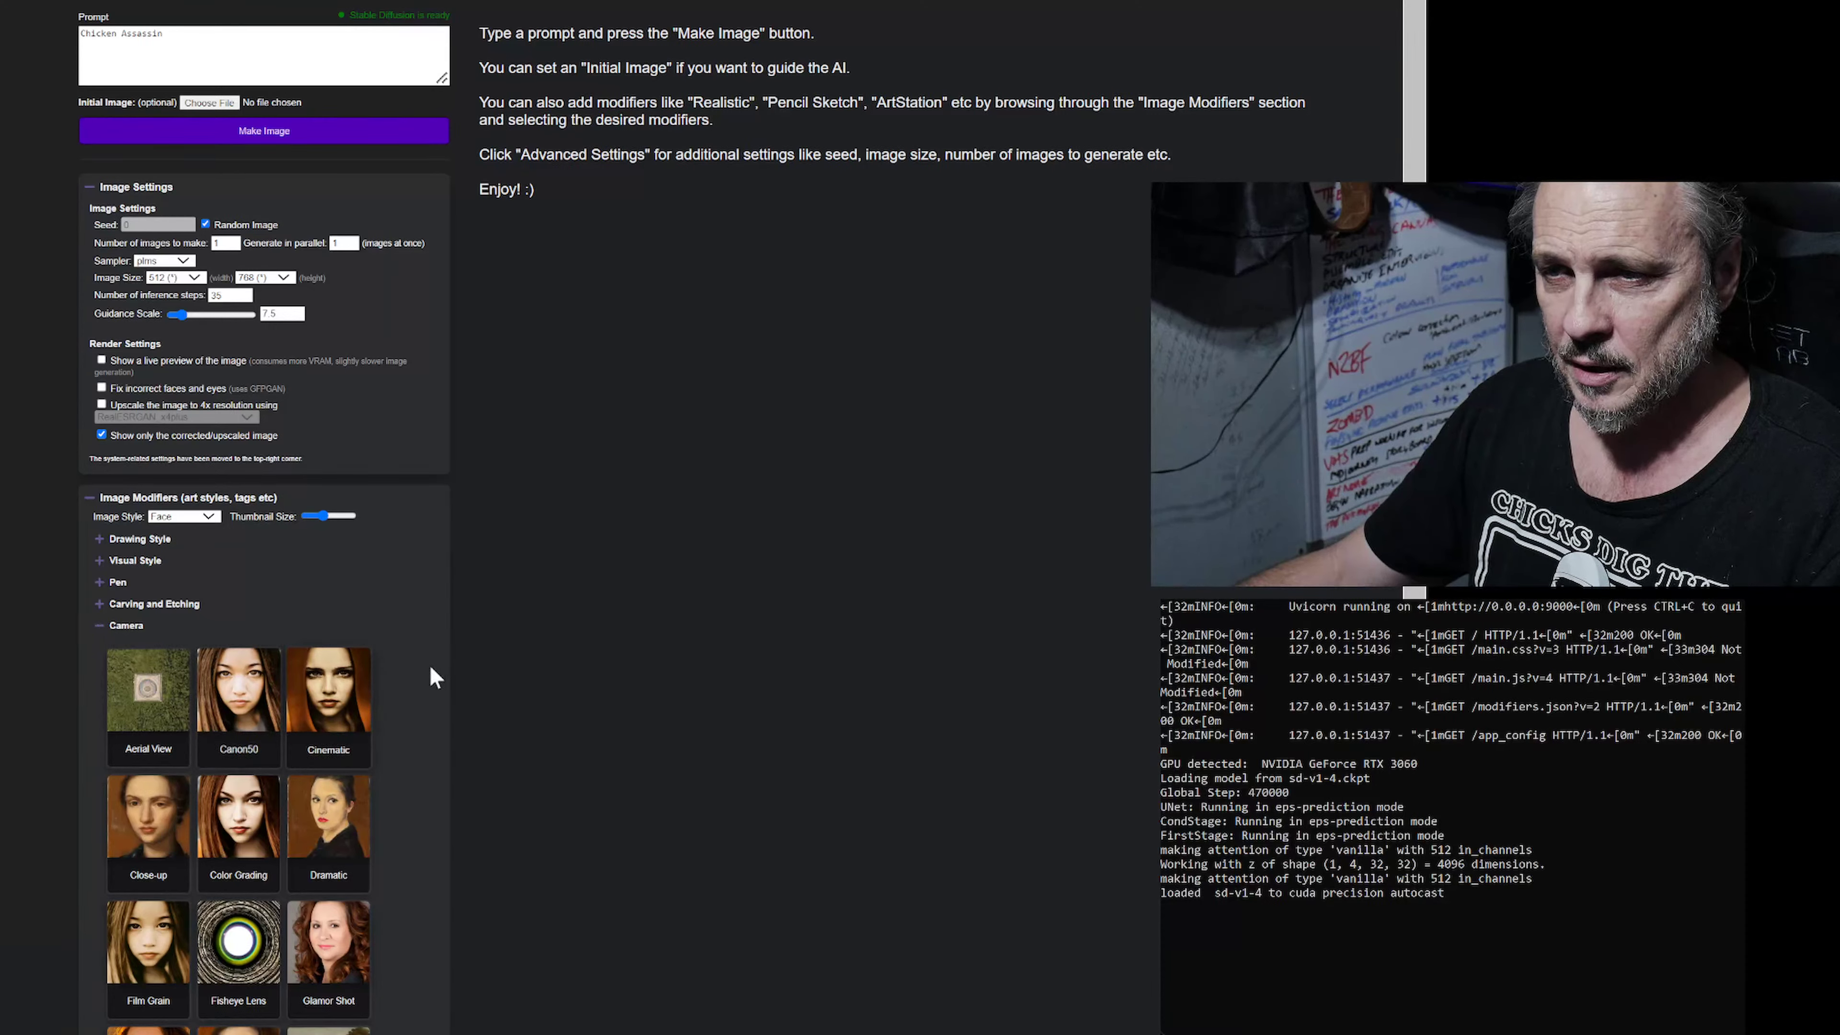
{"action": "scroll", "coordinate": [430, 664], "scroll_direction": "down", "scroll_amount": 5}
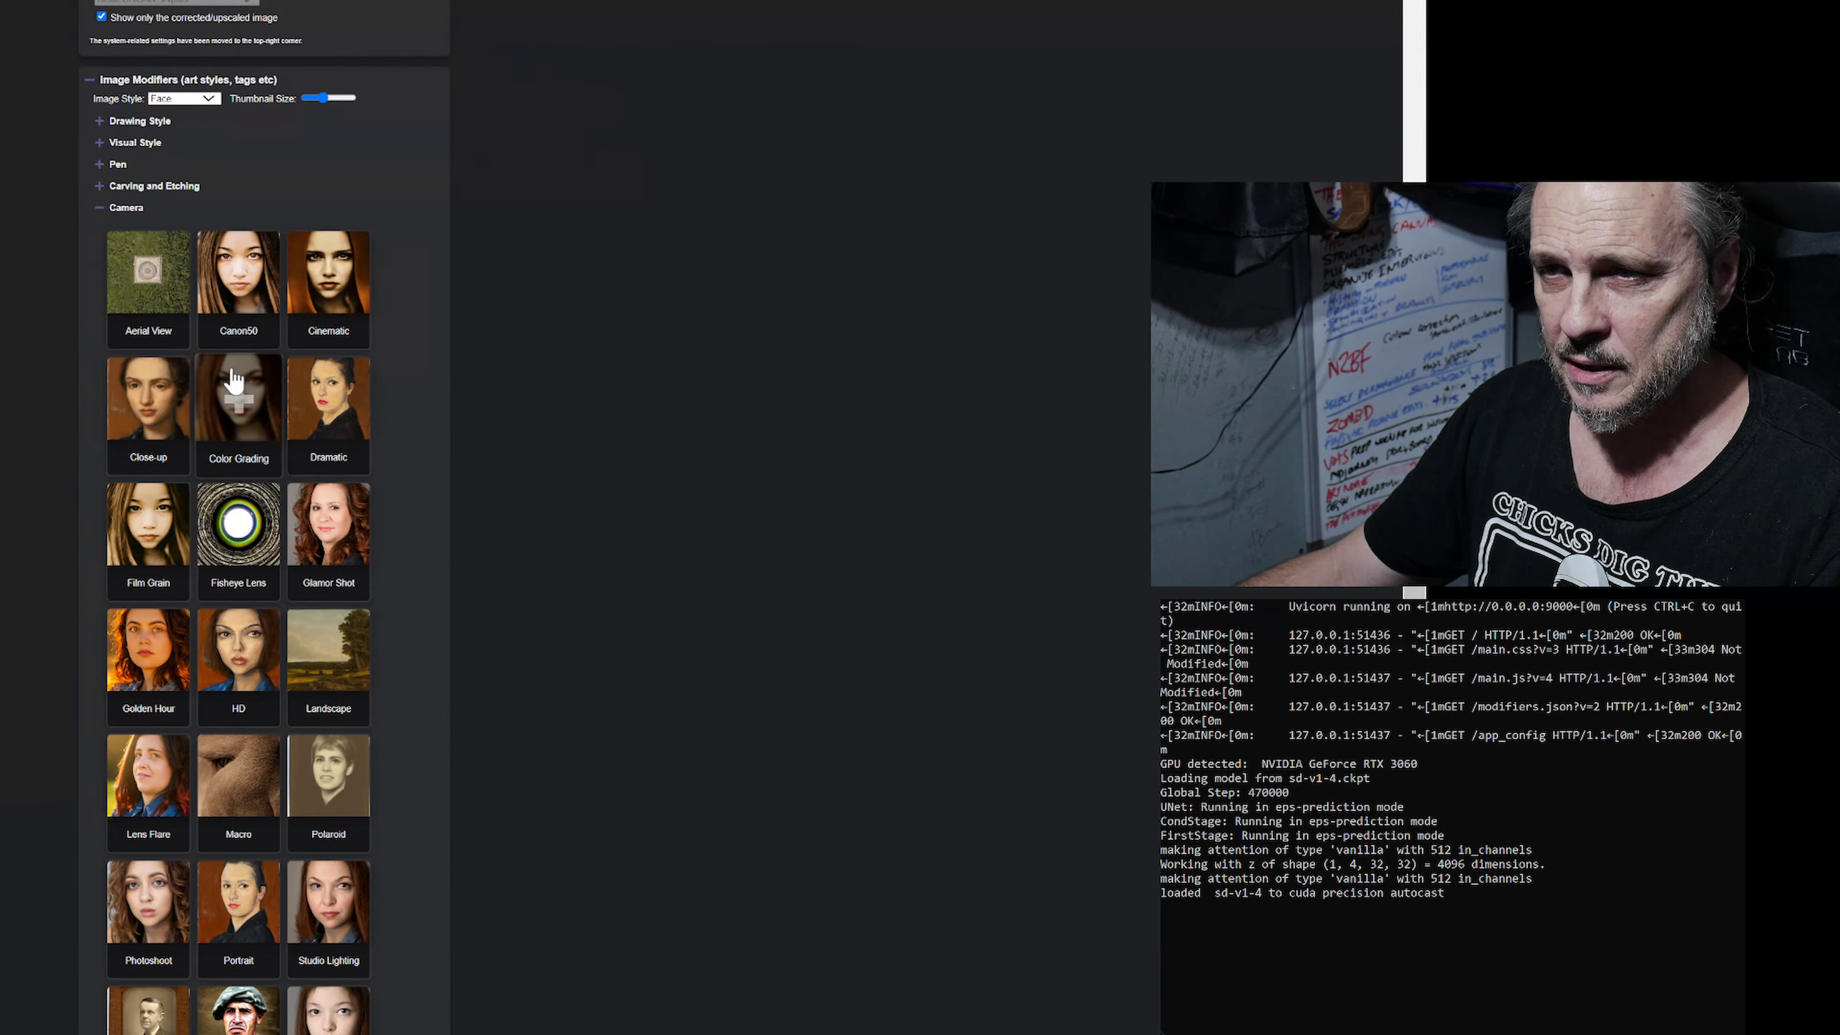
{"action": "scroll", "coordinate": [324, 699], "scroll_direction": "down", "scroll_amount": 1}
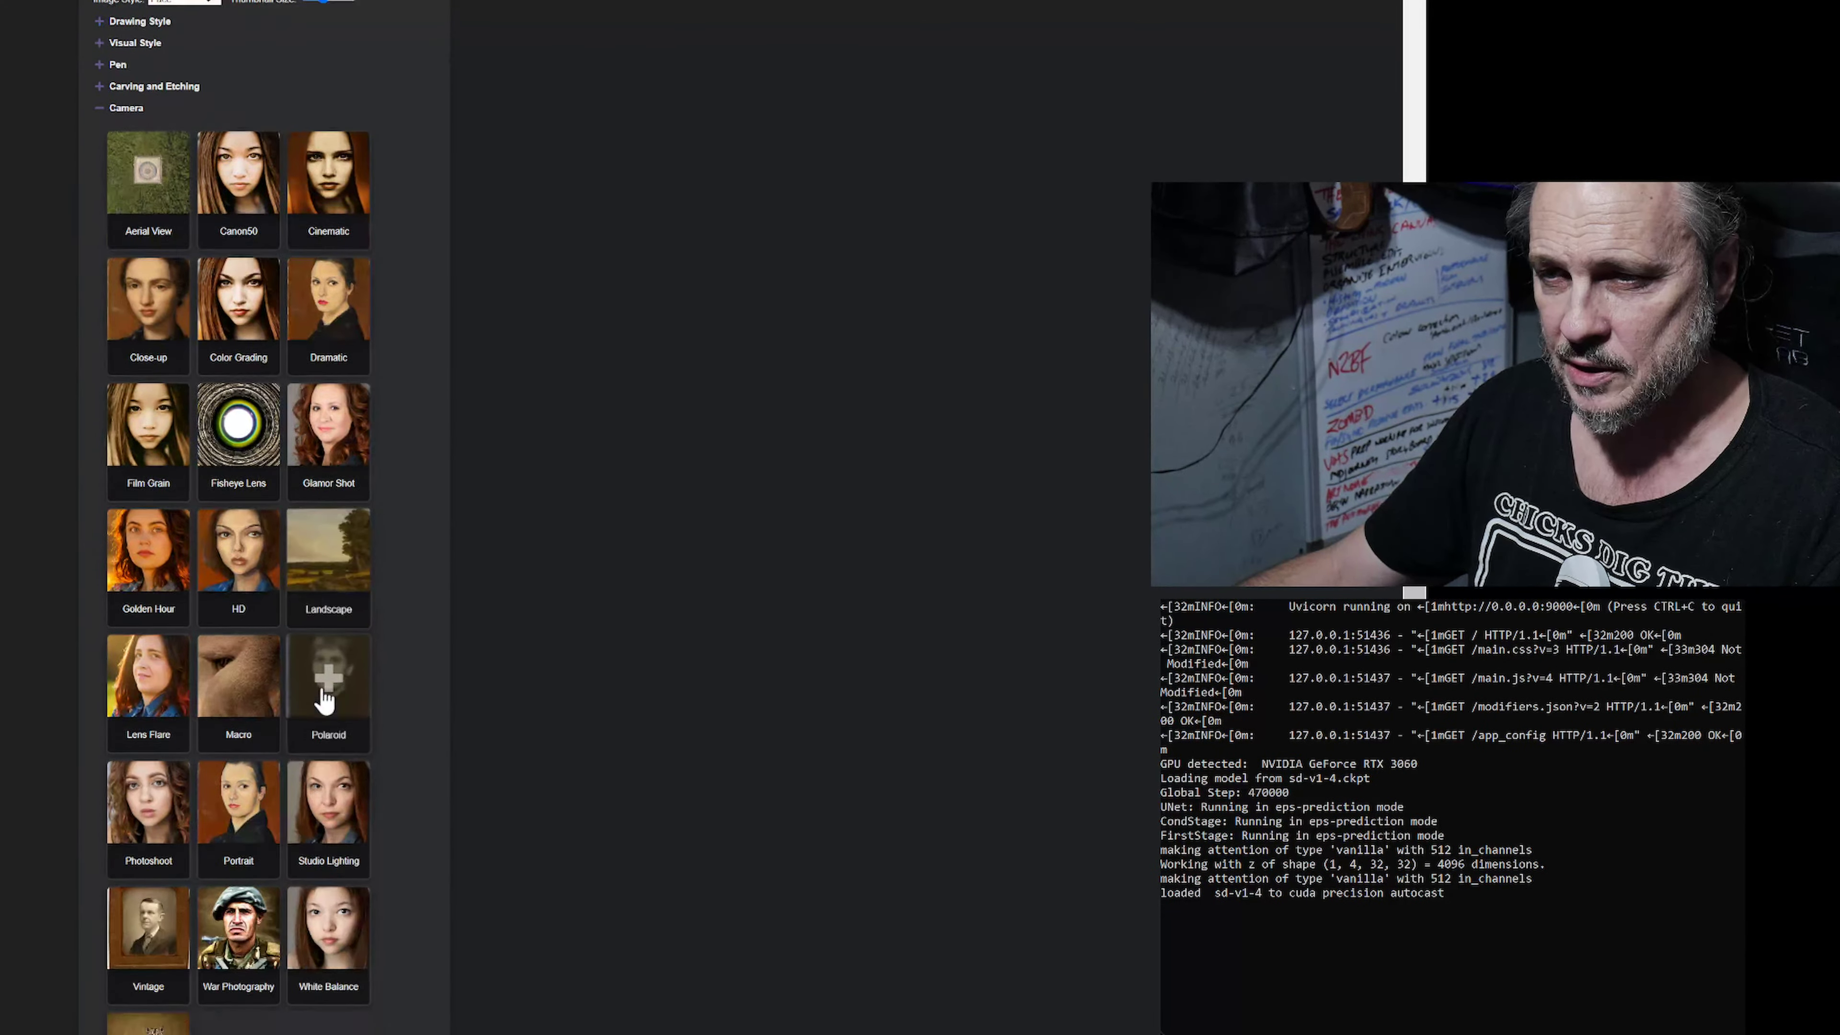
{"action": "scroll", "coordinate": [324, 700], "scroll_direction": "down", "scroll_amount": 1}
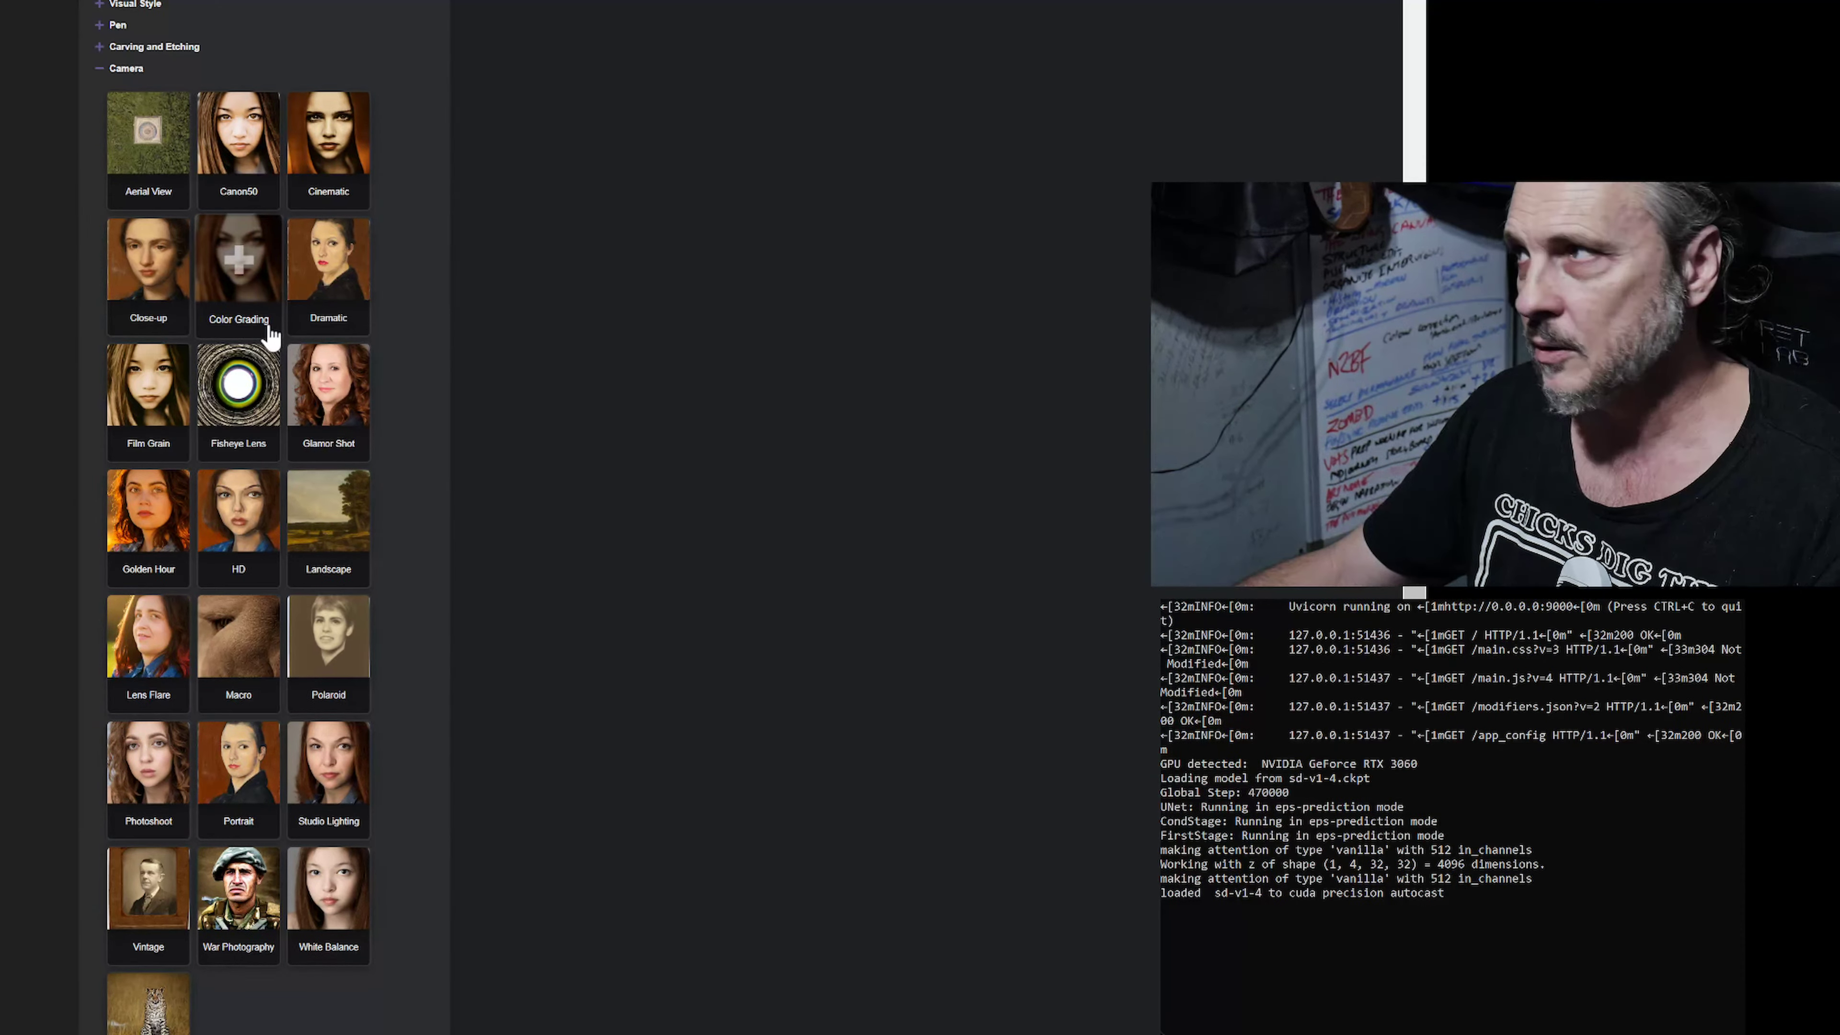
{"action": "left_click", "coordinate": [98, 69]}
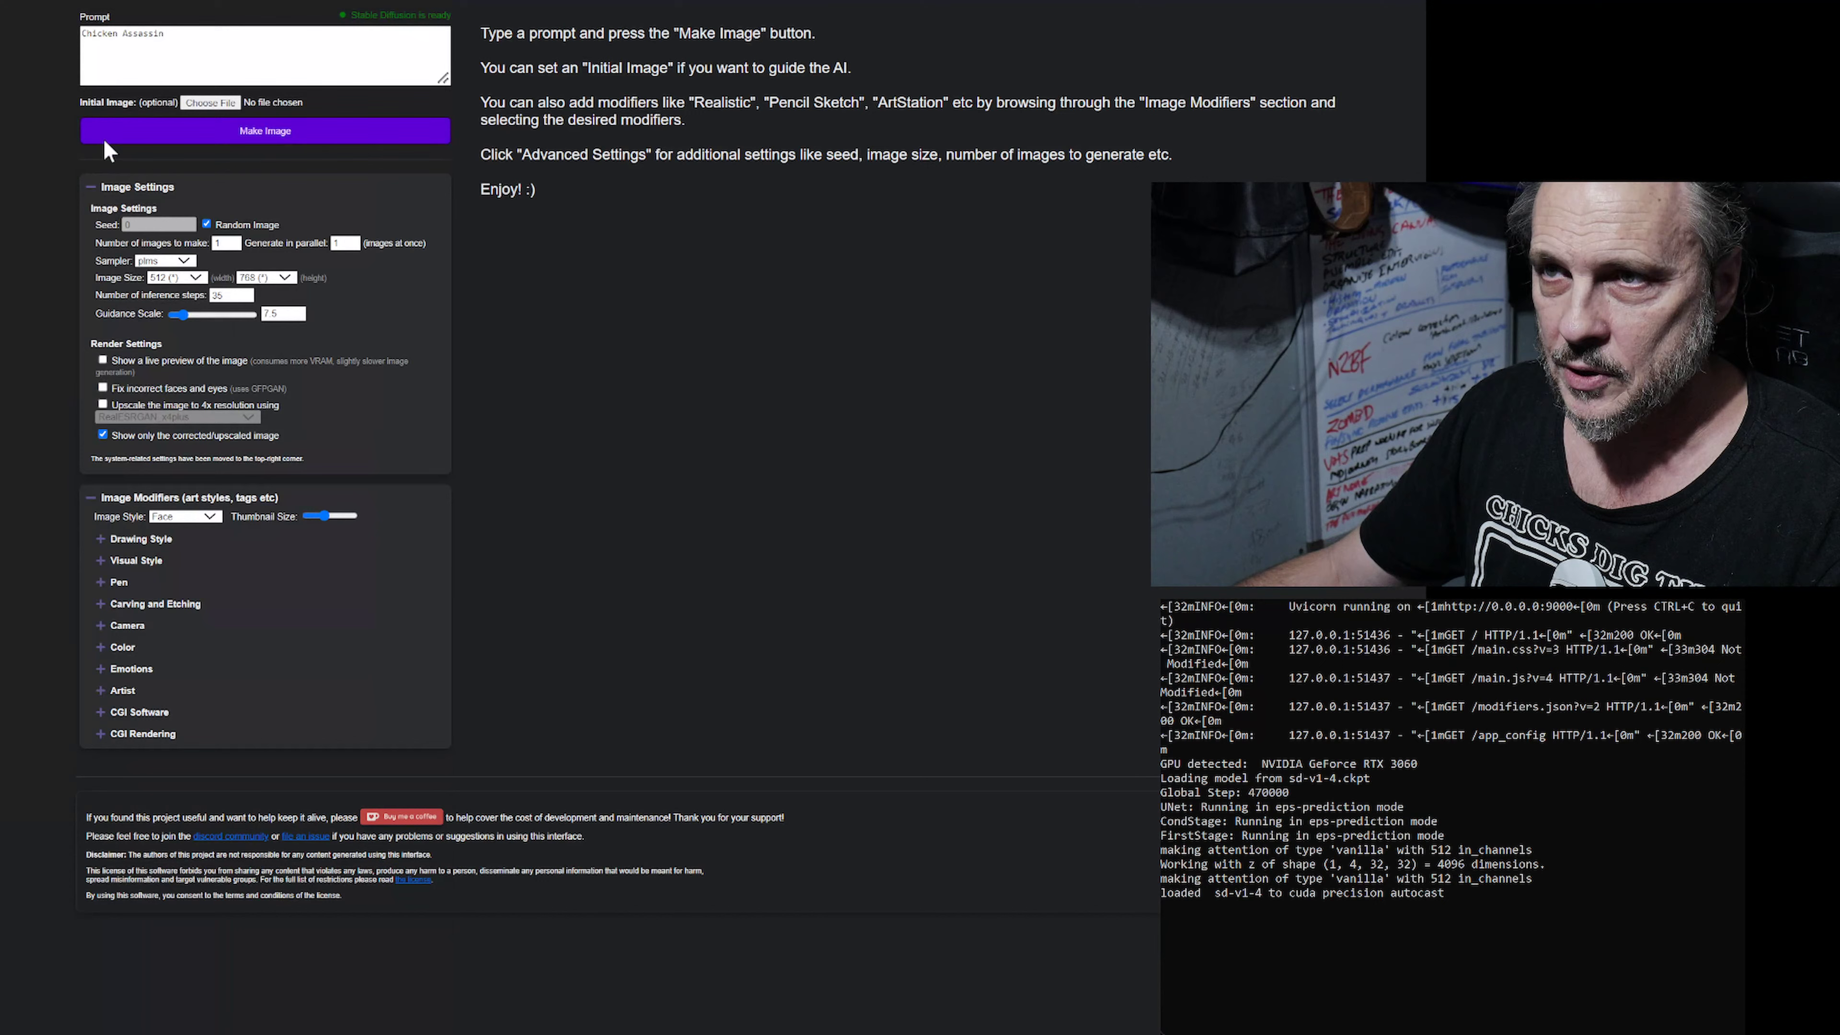
Expand the Color and Emotions modifier categories, look over their options and collapse both.
{"action": "left_click", "coordinate": [103, 673]}
{"action": "left_click", "coordinate": [103, 650]}
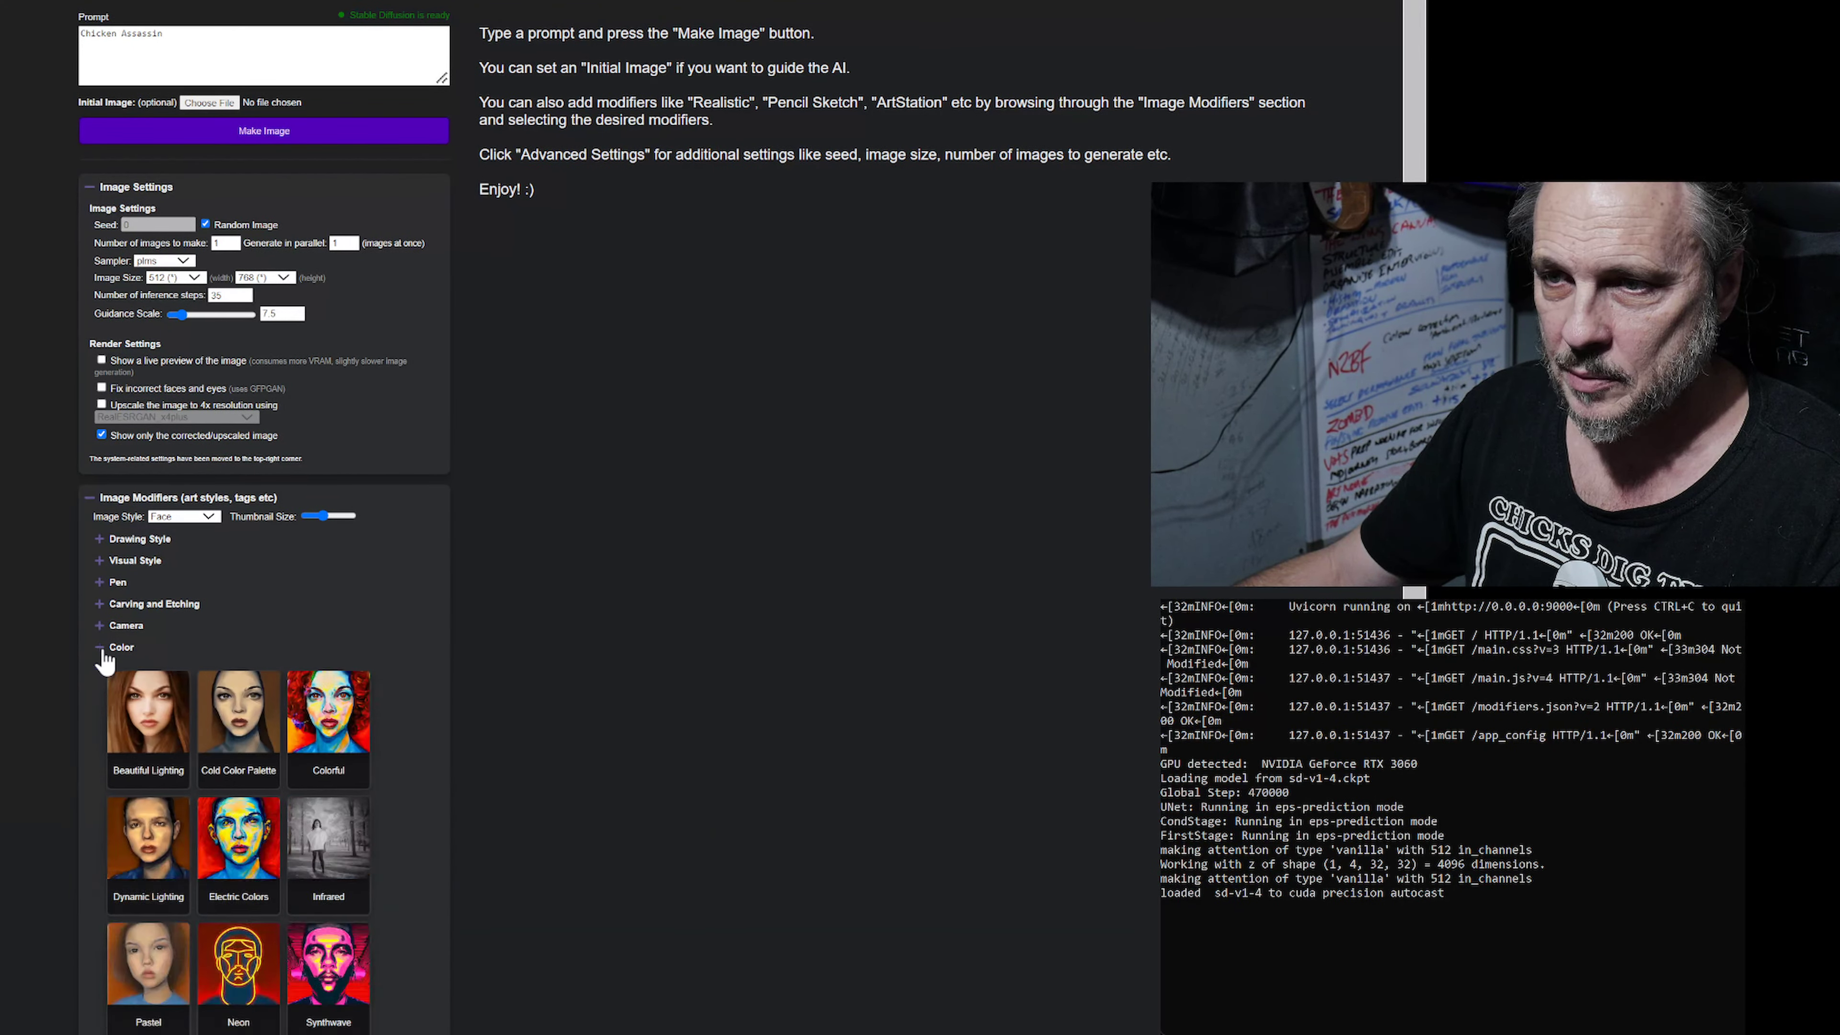
{"action": "scroll", "coordinate": [104, 666], "scroll_direction": "down", "scroll_amount": 5}
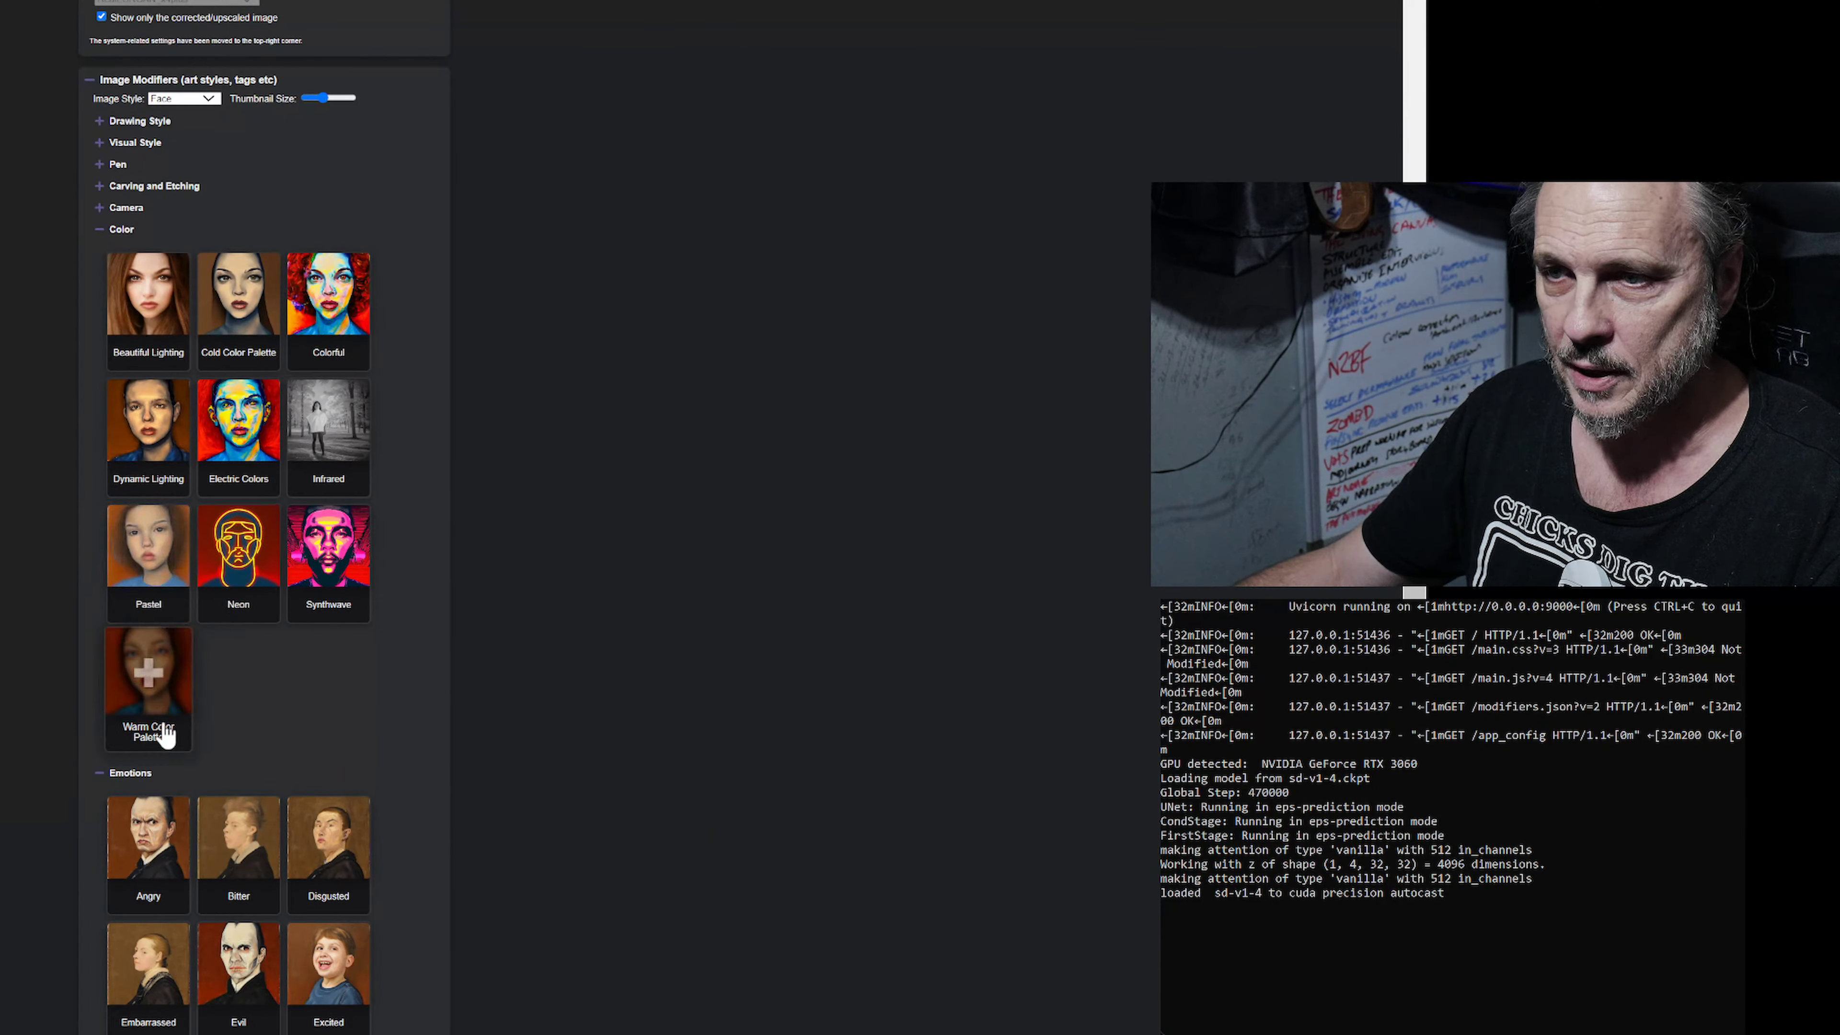
{"action": "left_click", "coordinate": [102, 232]}
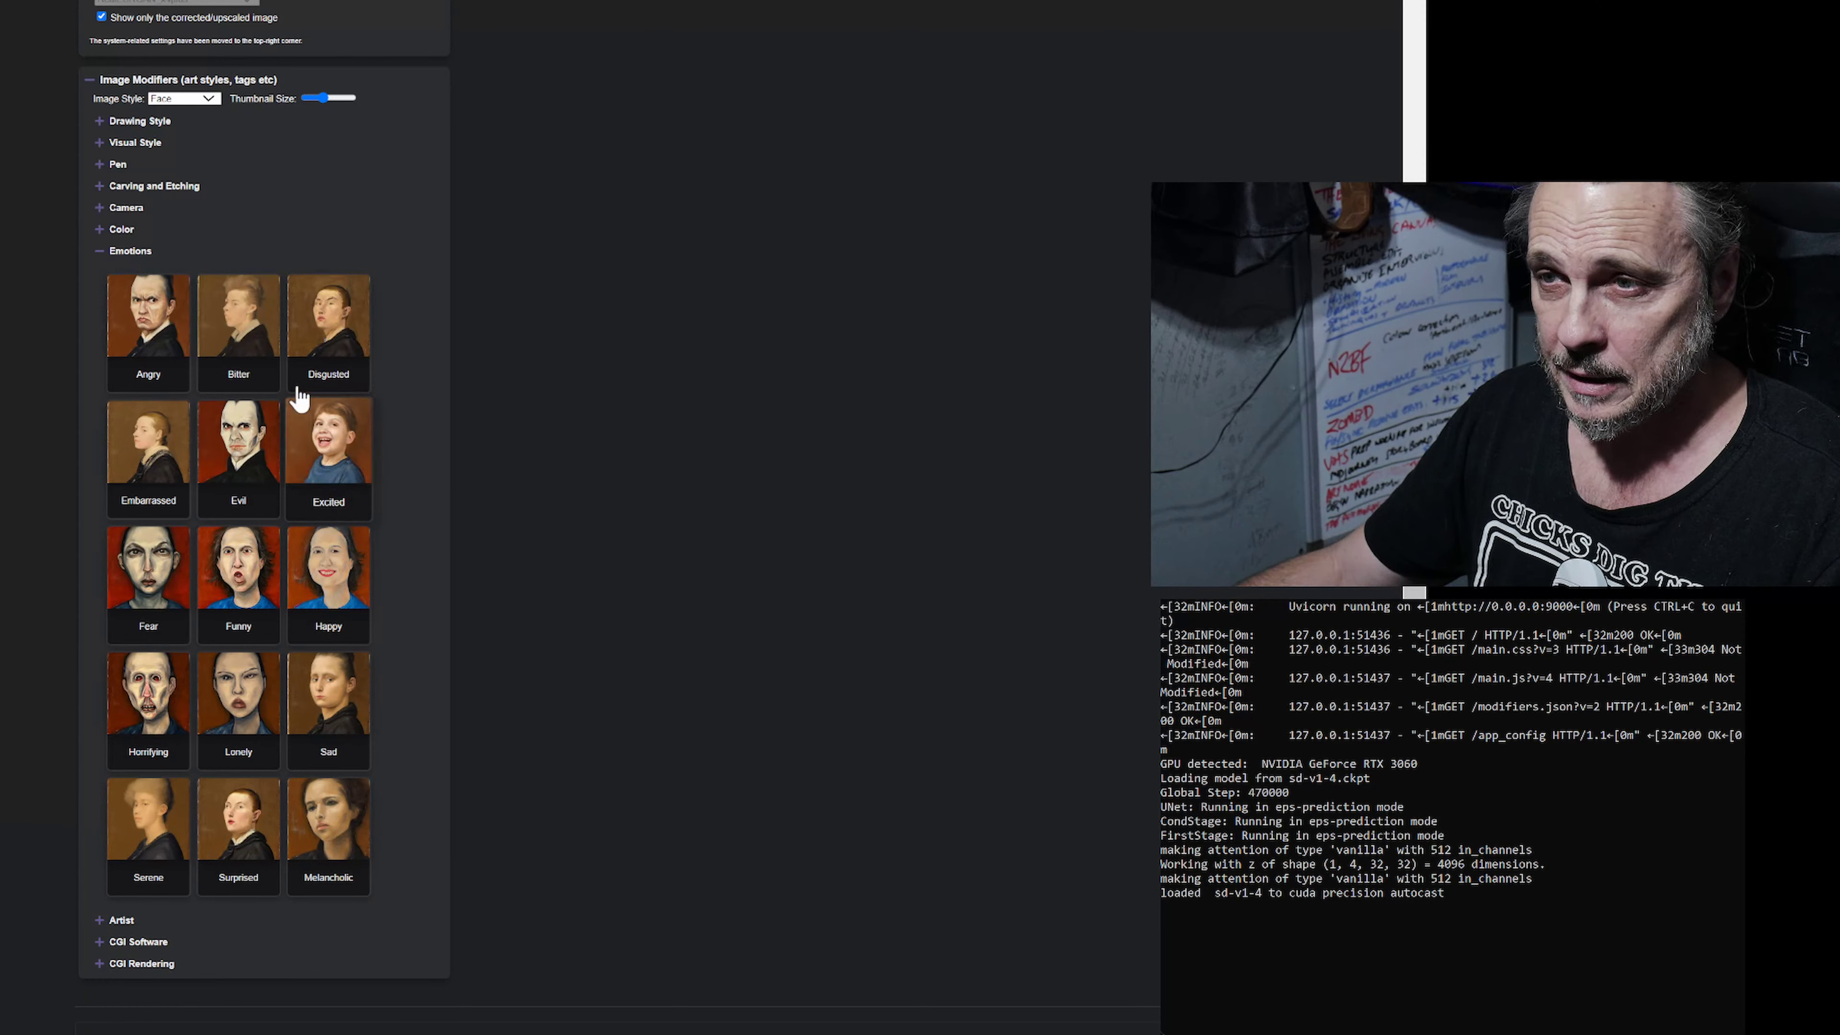
{"action": "left_click", "coordinate": [100, 251]}
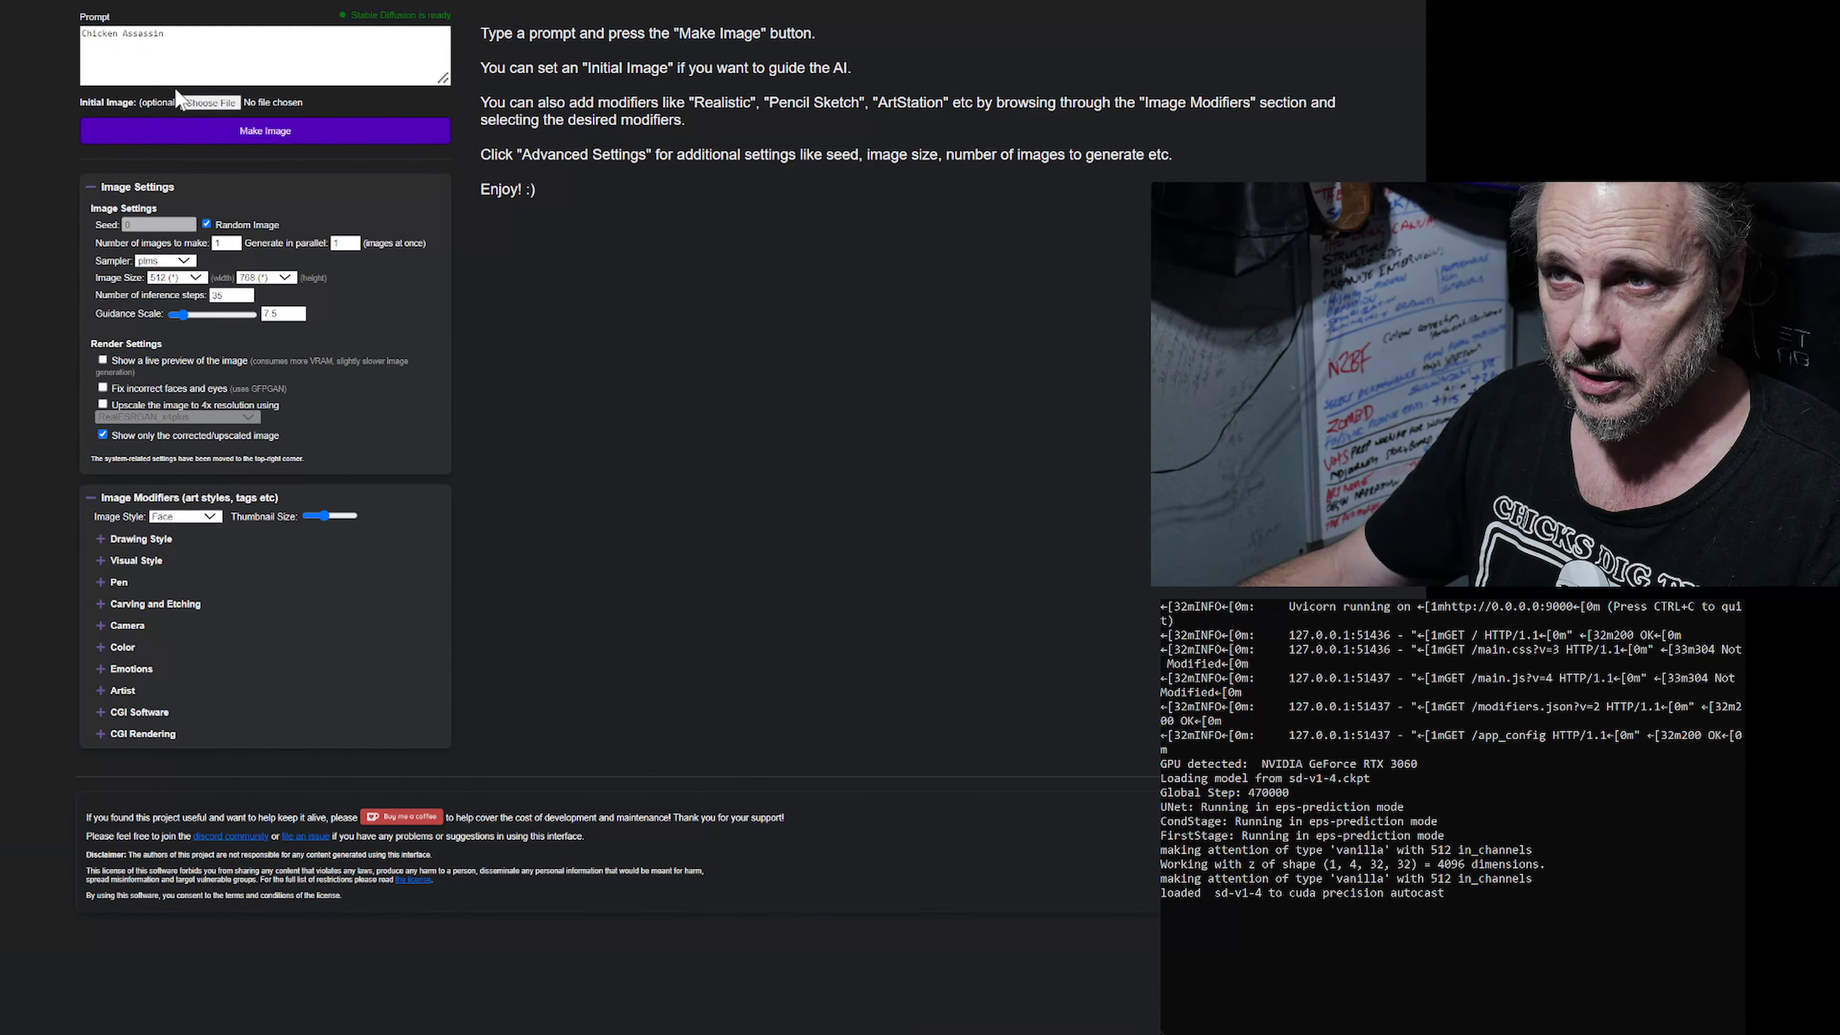
Add the Funny modifier from the Emotions category to the prompt and collapse the category.
{"action": "left_click", "coordinate": [101, 670]}
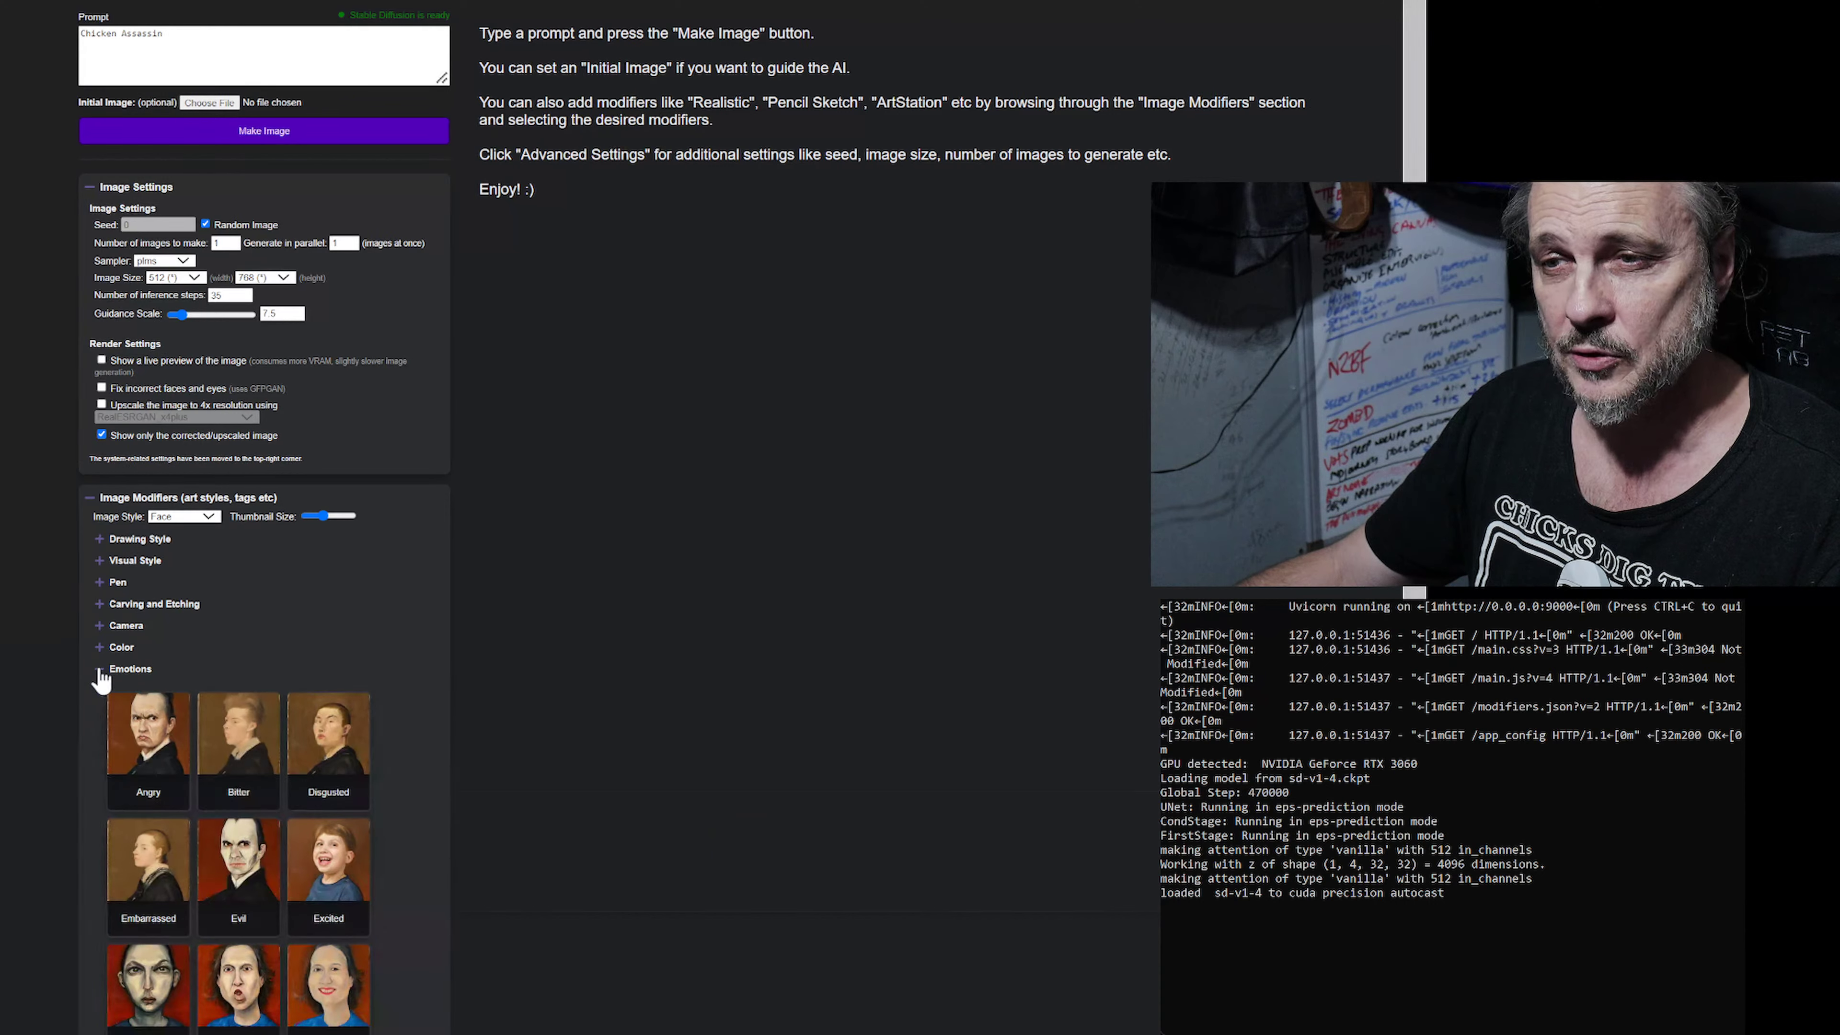
{"action": "scroll", "coordinate": [361, 732], "scroll_direction": "down", "scroll_amount": 3}
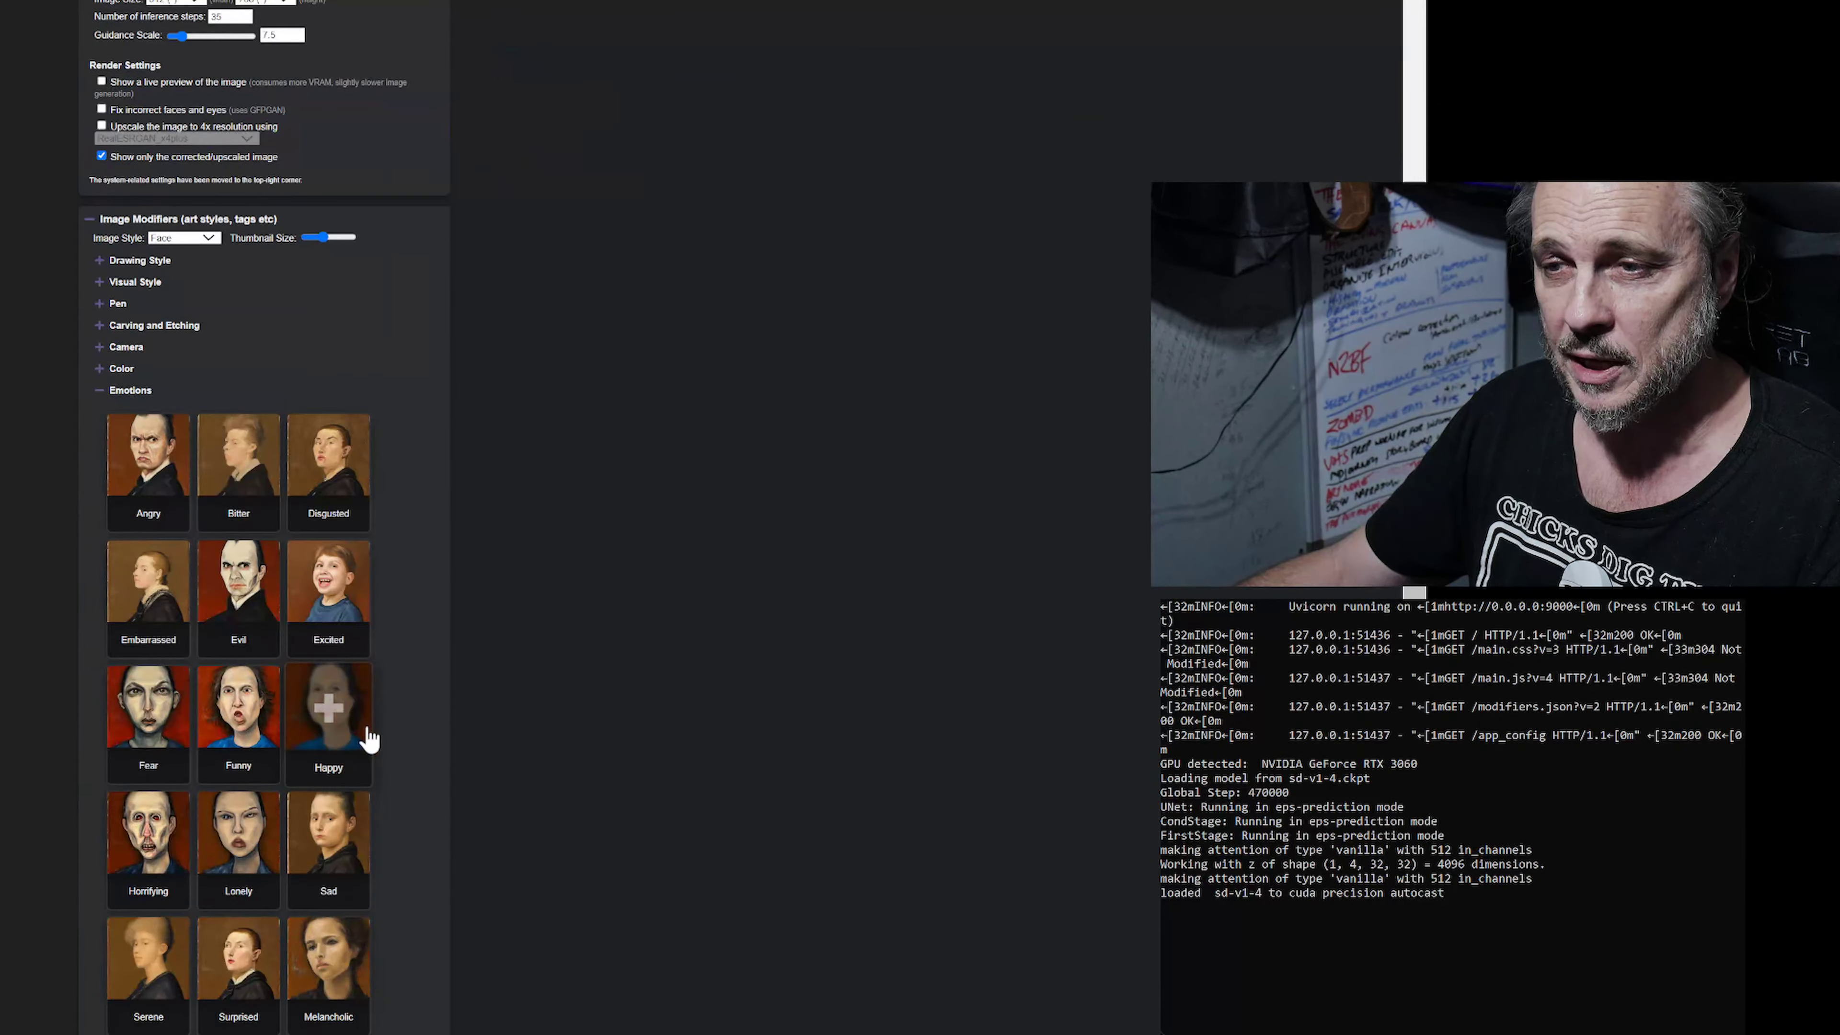
{"action": "left_click", "coordinate": [246, 716]}
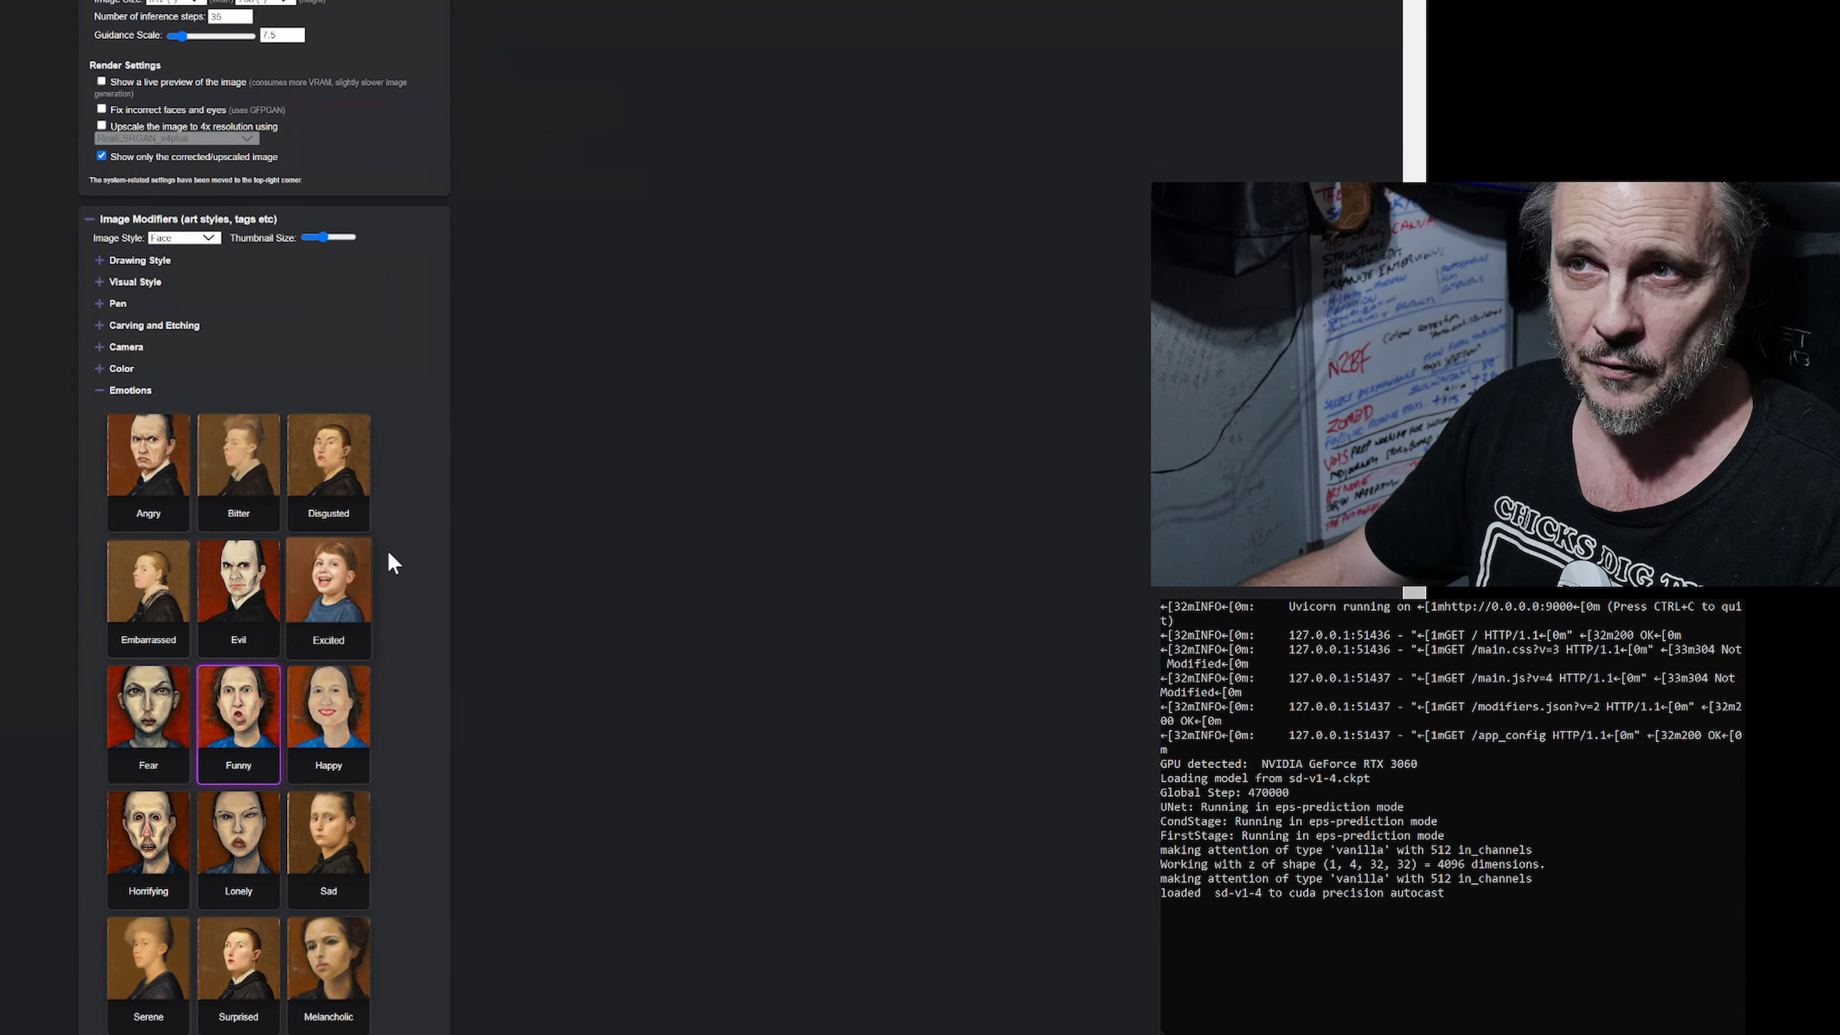
{"action": "left_click", "coordinate": [101, 392]}
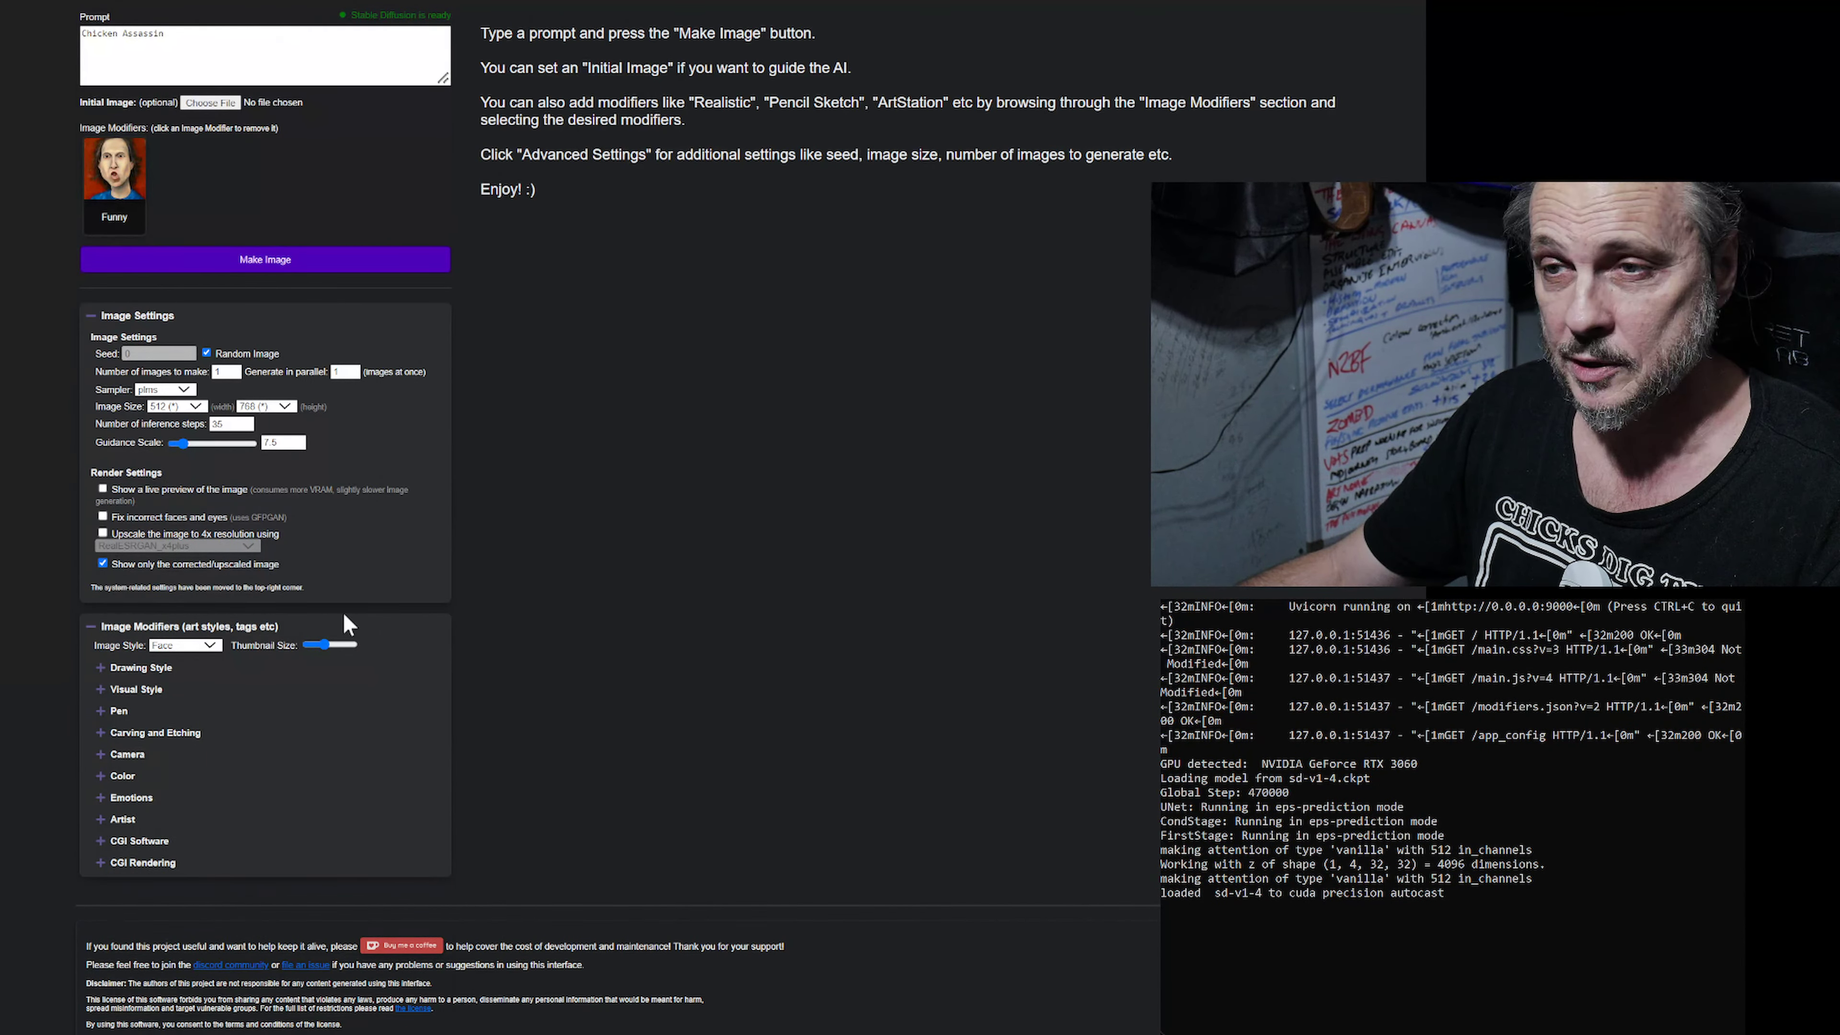
Browse the Artist modifiers and add Pixar Animation Studios to the image modifiers.
{"action": "left_click", "coordinate": [100, 821]}
{"action": "scroll", "coordinate": [410, 602], "scroll_direction": "down", "scroll_amount": 10}
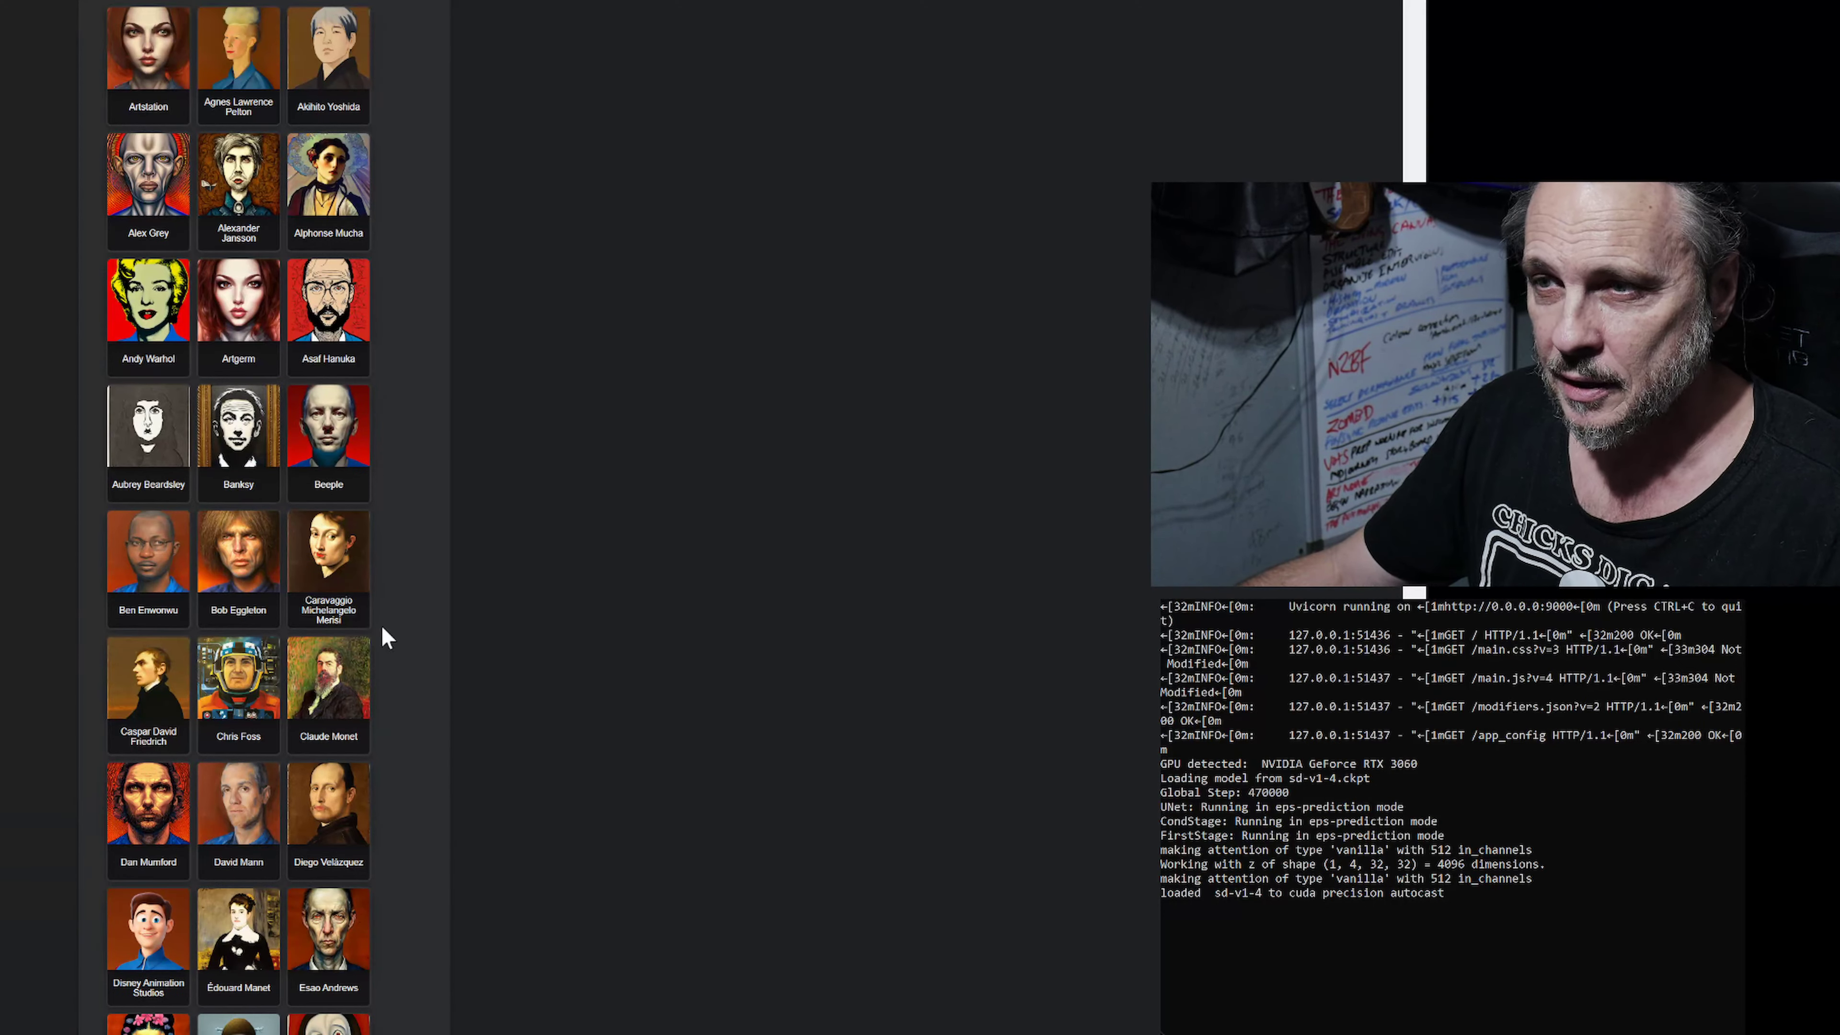
{"action": "scroll", "coordinate": [406, 801], "scroll_direction": "down", "scroll_amount": 3}
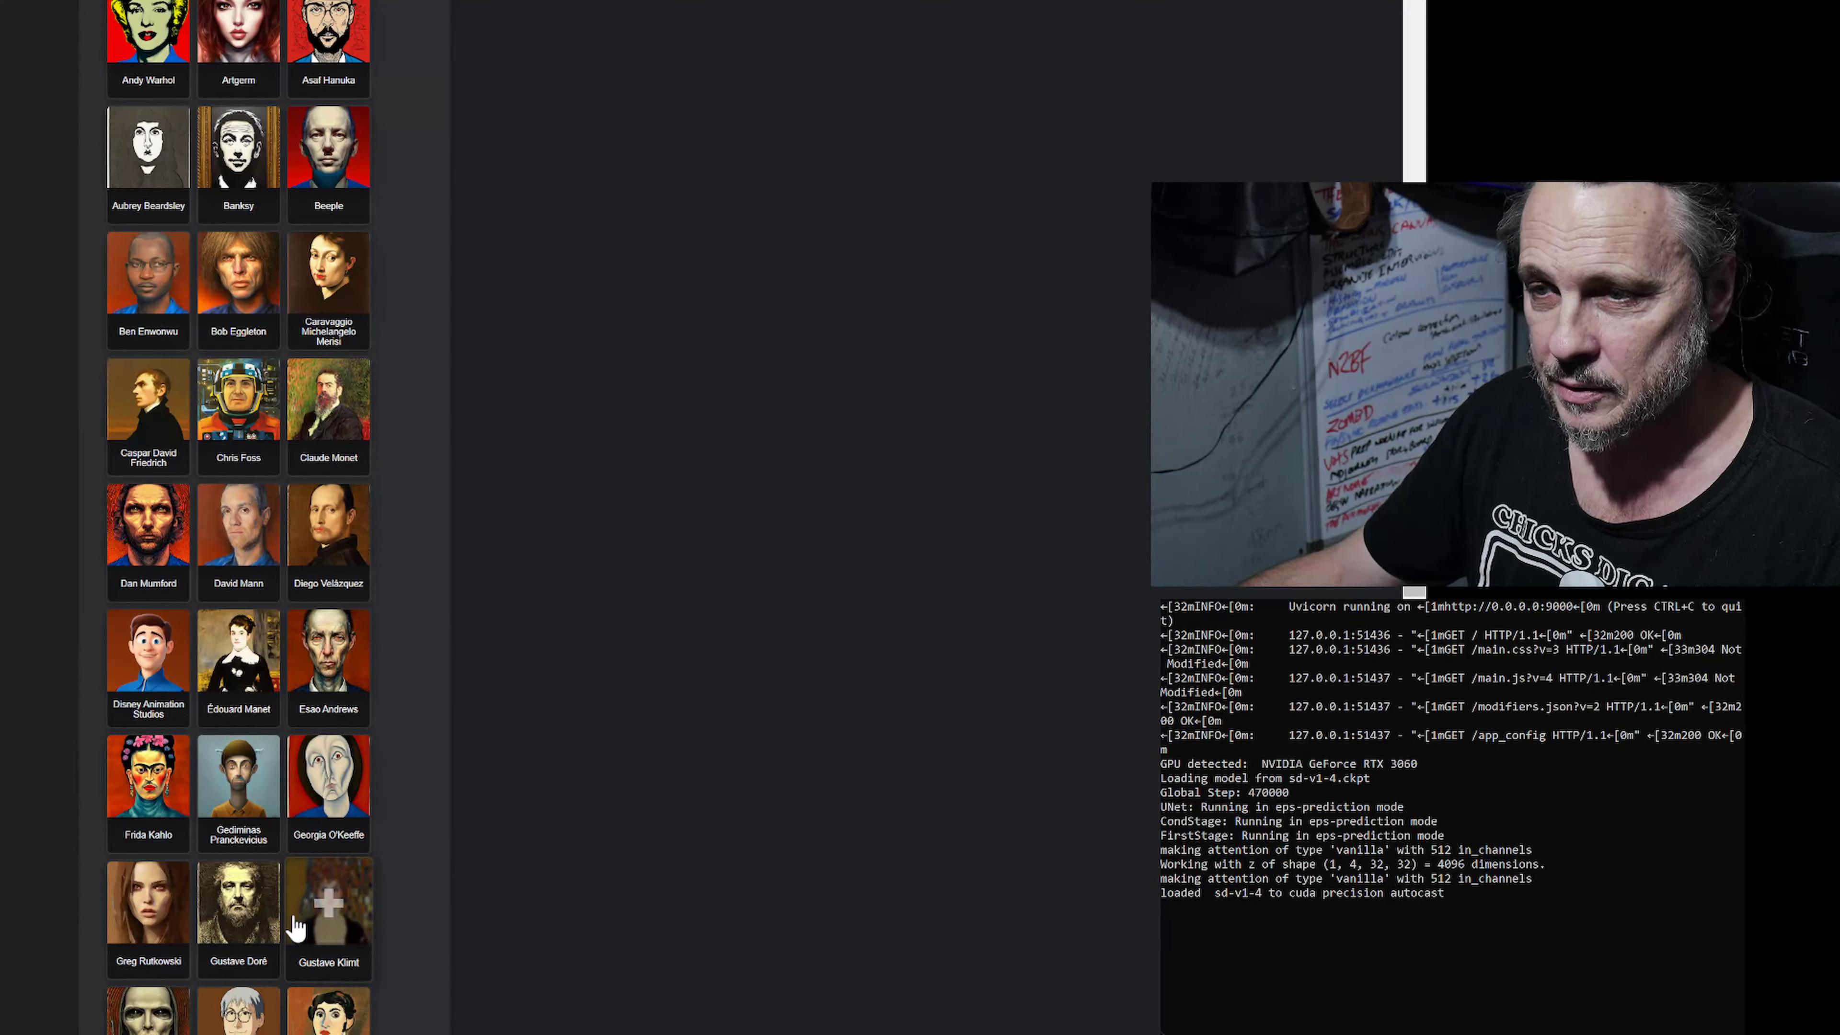
{"action": "scroll", "coordinate": [156, 971], "scroll_direction": "down", "scroll_amount": 3}
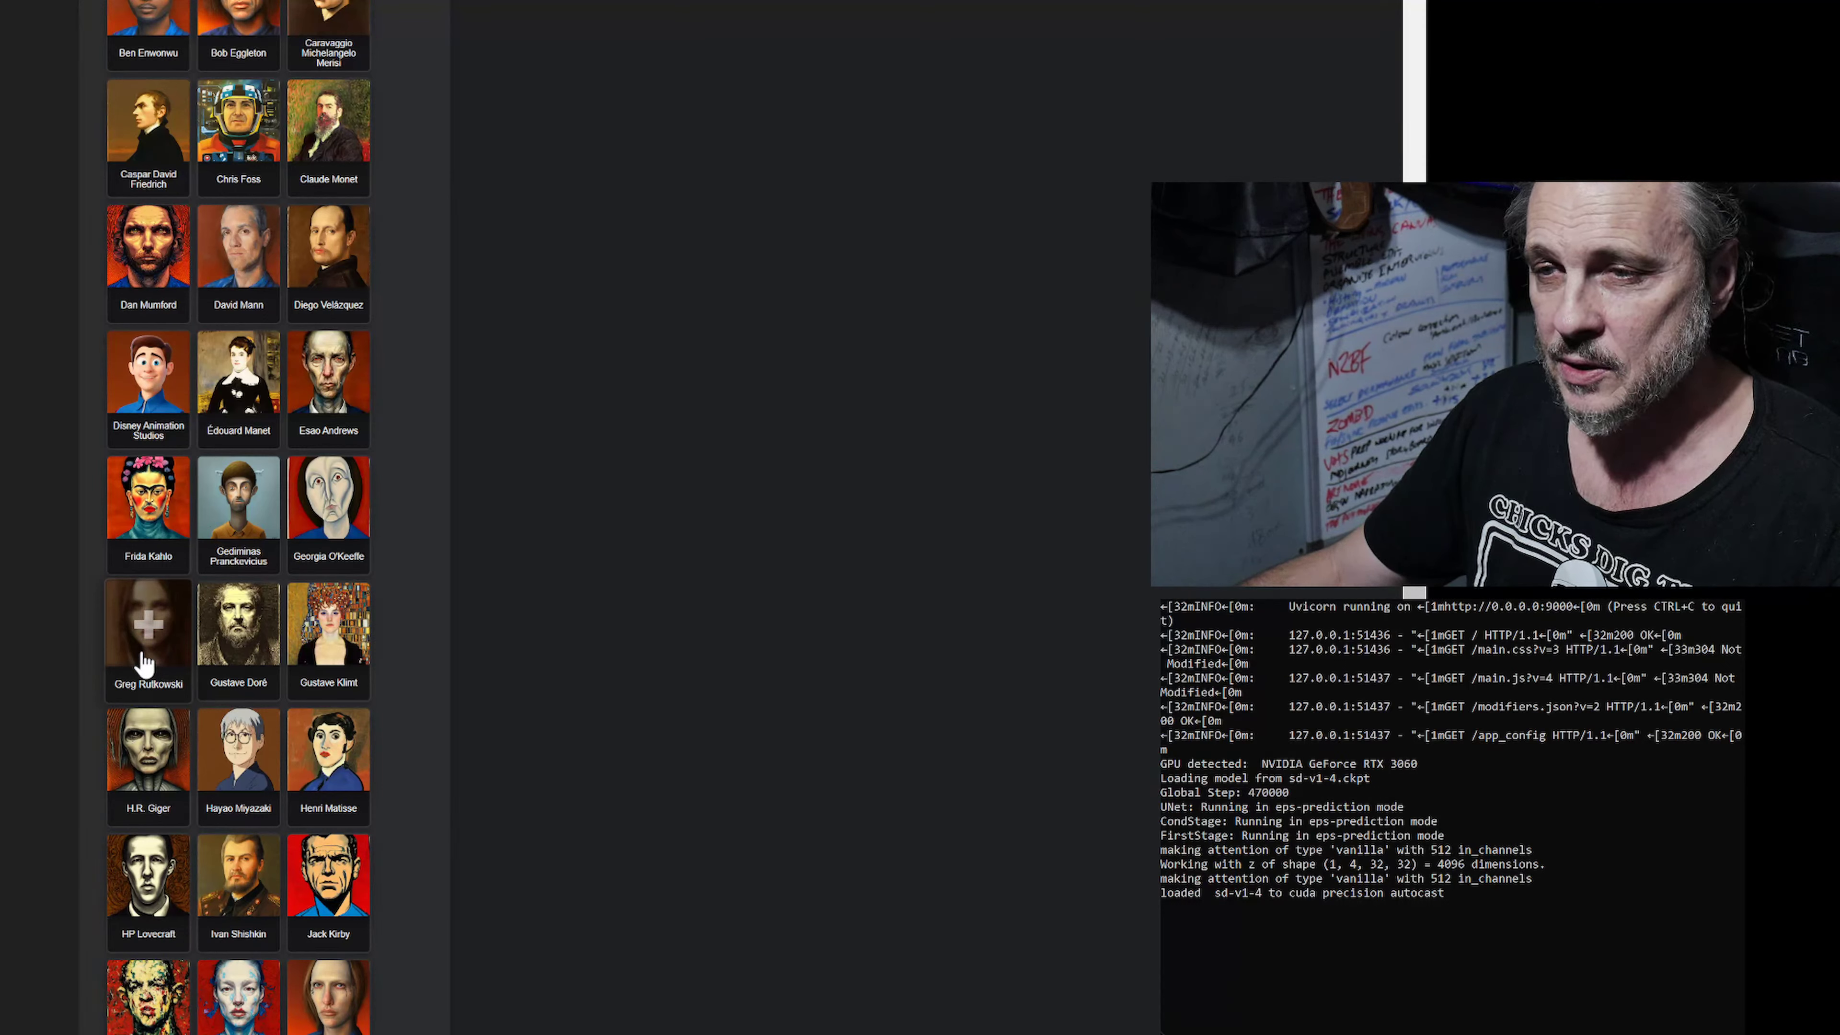
{"action": "scroll", "coordinate": [379, 779], "scroll_direction": "up", "scroll_amount": 3}
{"action": "scroll", "coordinate": [379, 778], "scroll_direction": "up", "scroll_amount": 9}
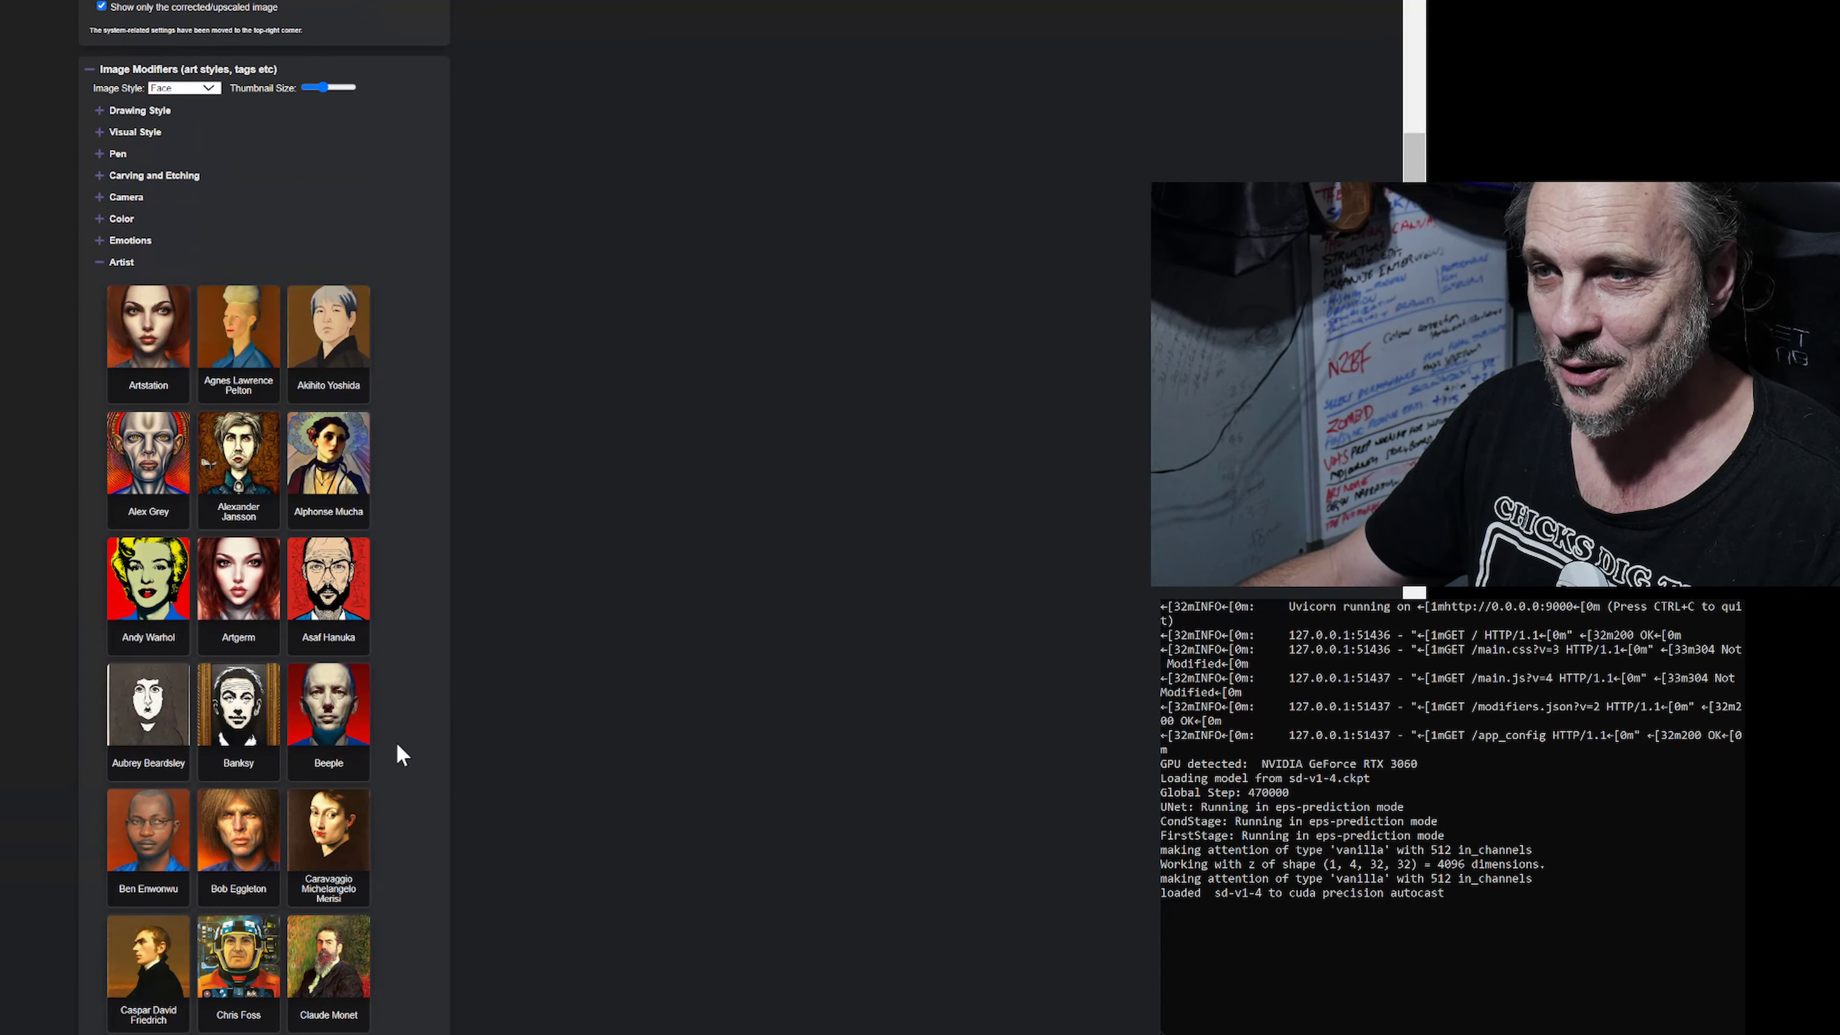
{"action": "scroll", "coordinate": [402, 754], "scroll_direction": "down", "scroll_amount": 7}
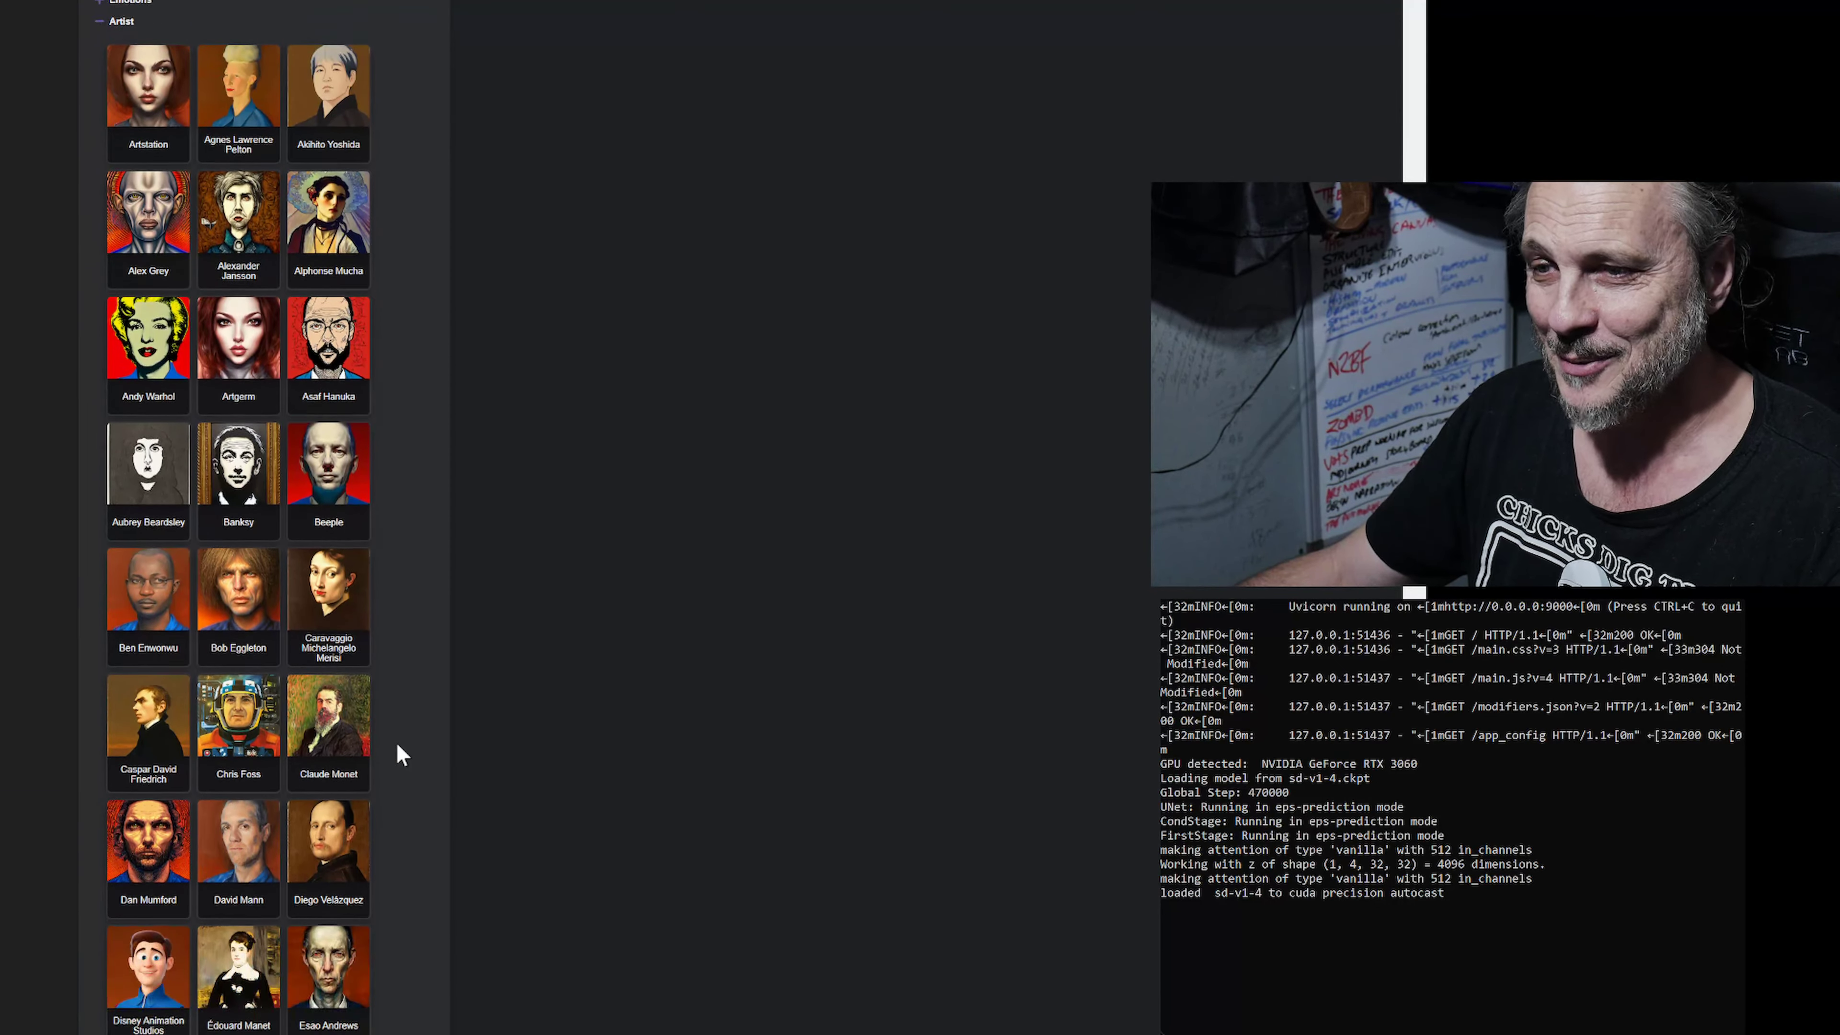
{"action": "scroll", "coordinate": [406, 750], "scroll_direction": "down", "scroll_amount": 11}
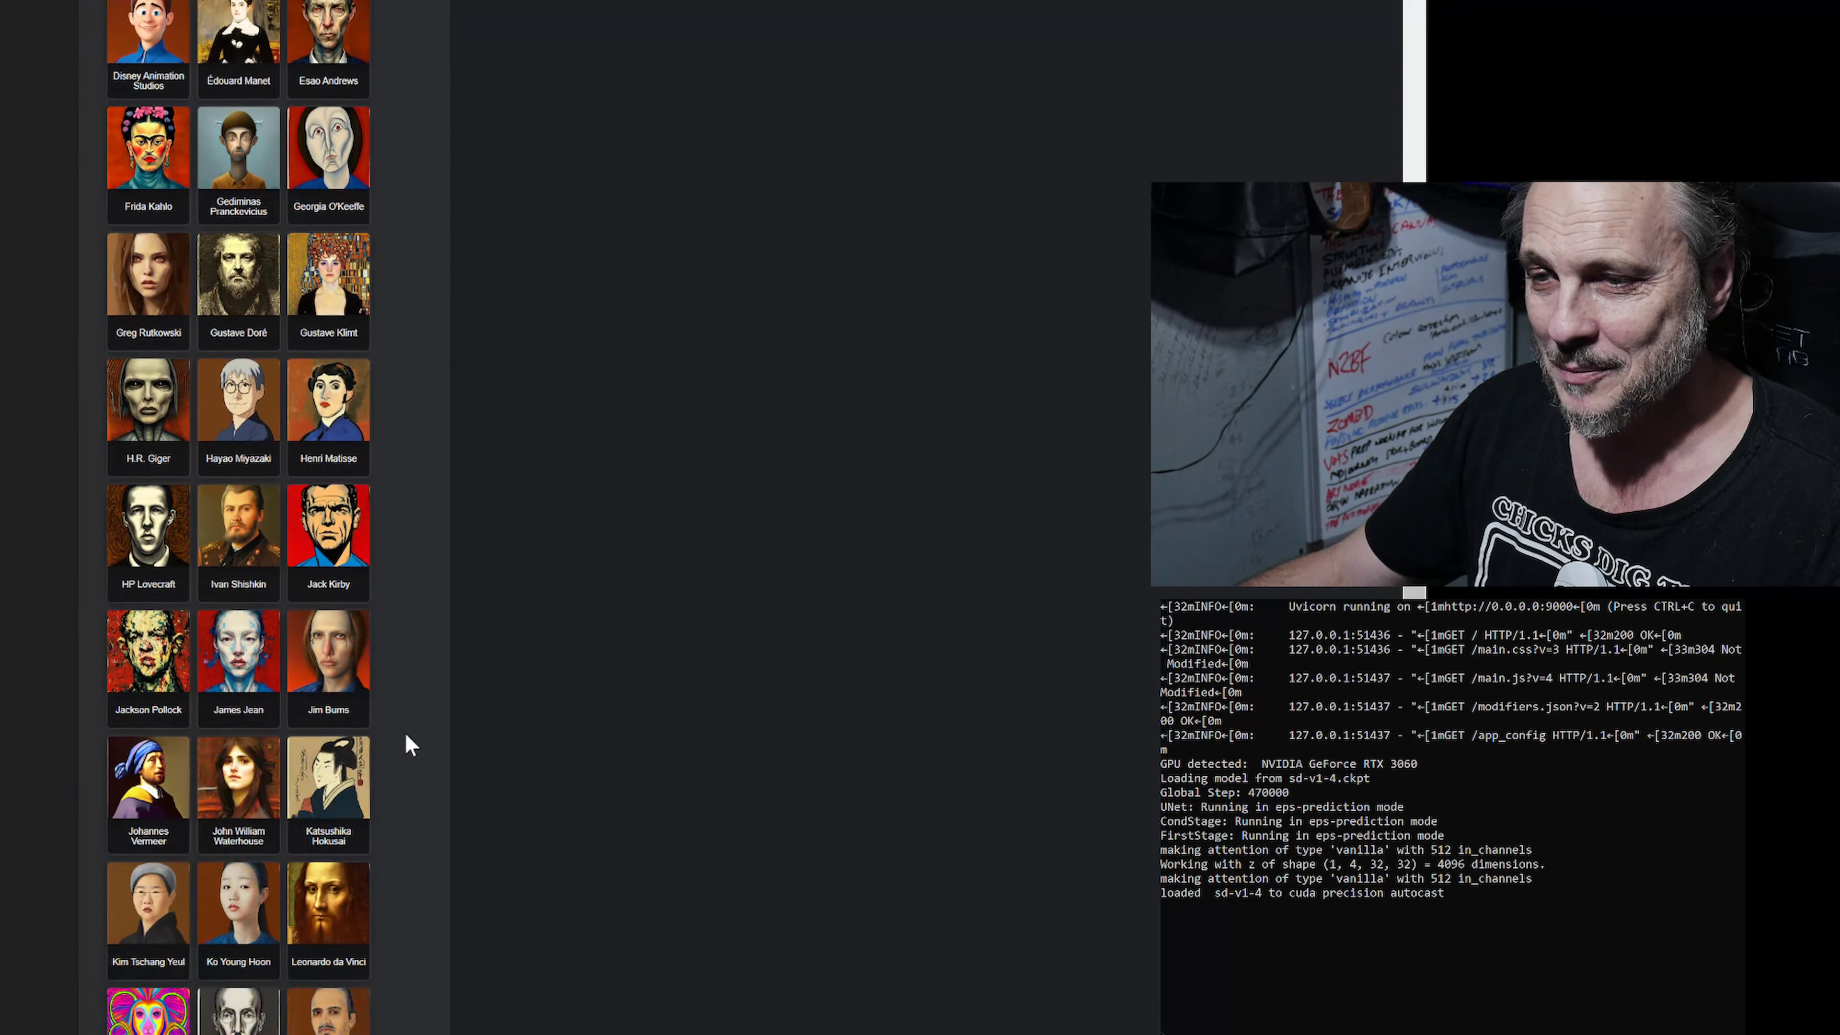
{"action": "scroll", "coordinate": [406, 735], "scroll_direction": "down", "scroll_amount": 9}
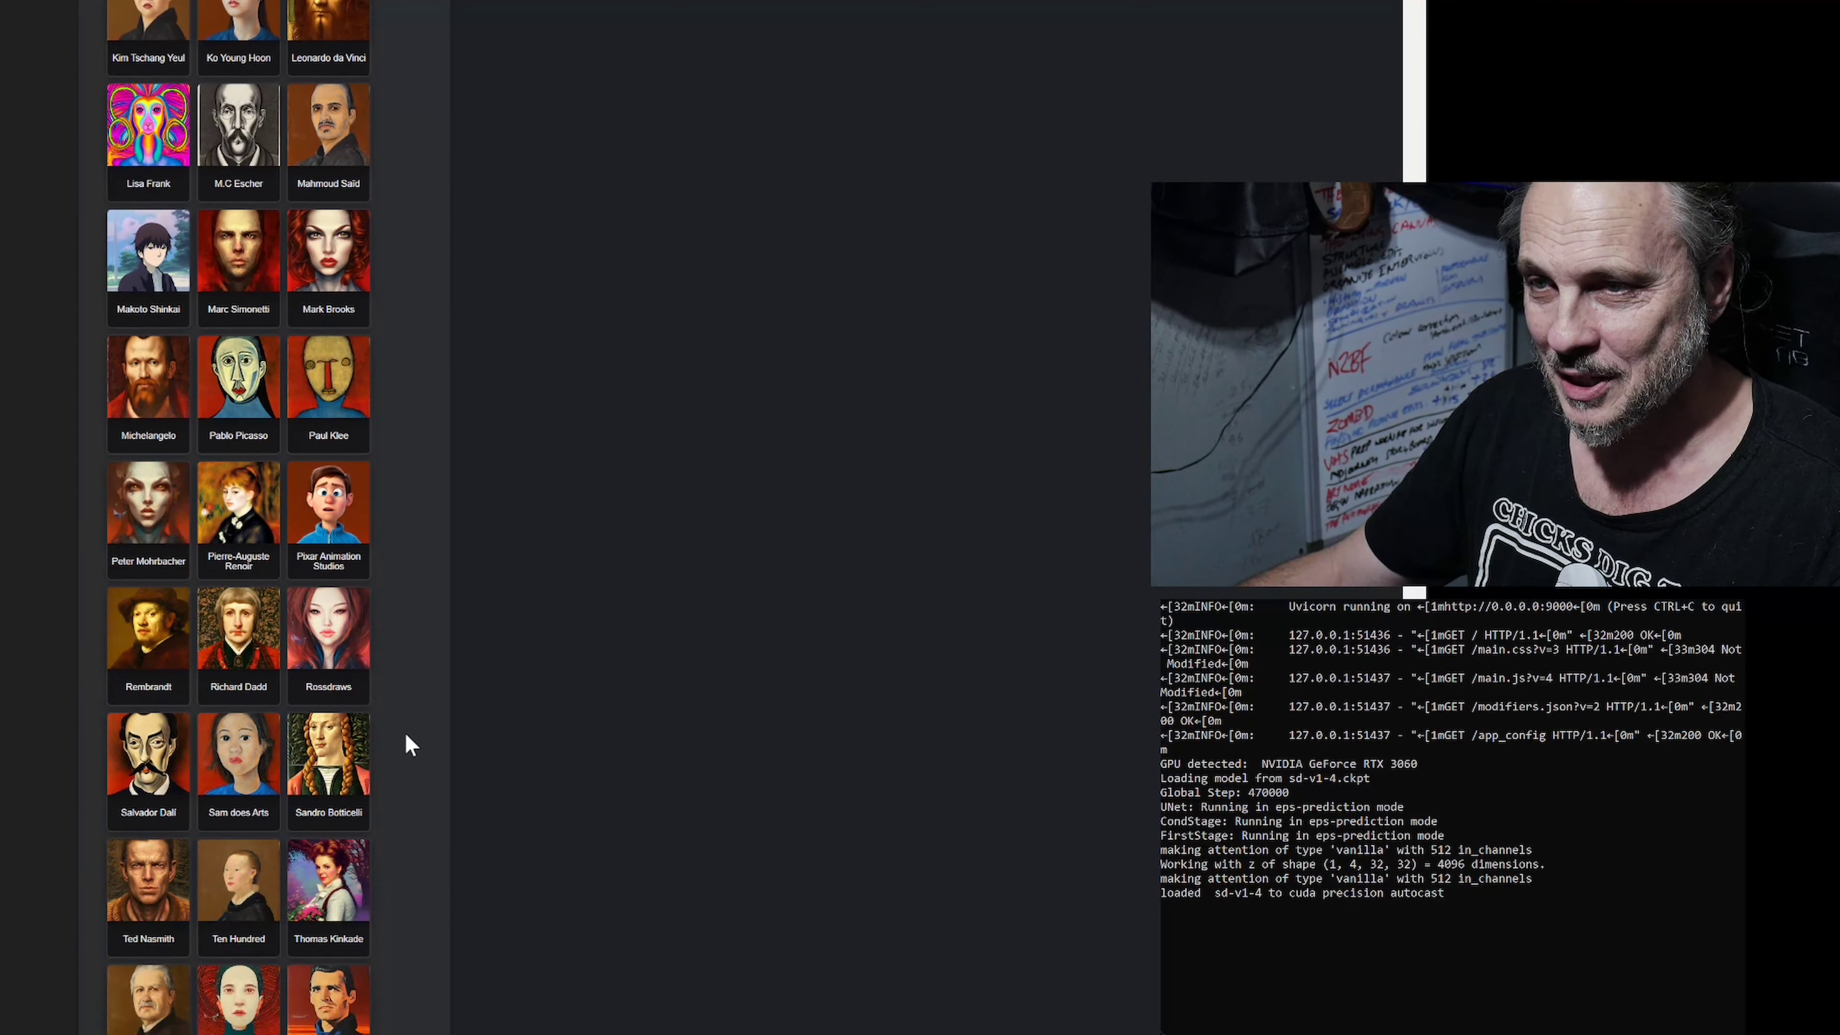
{"action": "scroll", "coordinate": [406, 735], "scroll_direction": "down", "scroll_amount": 6}
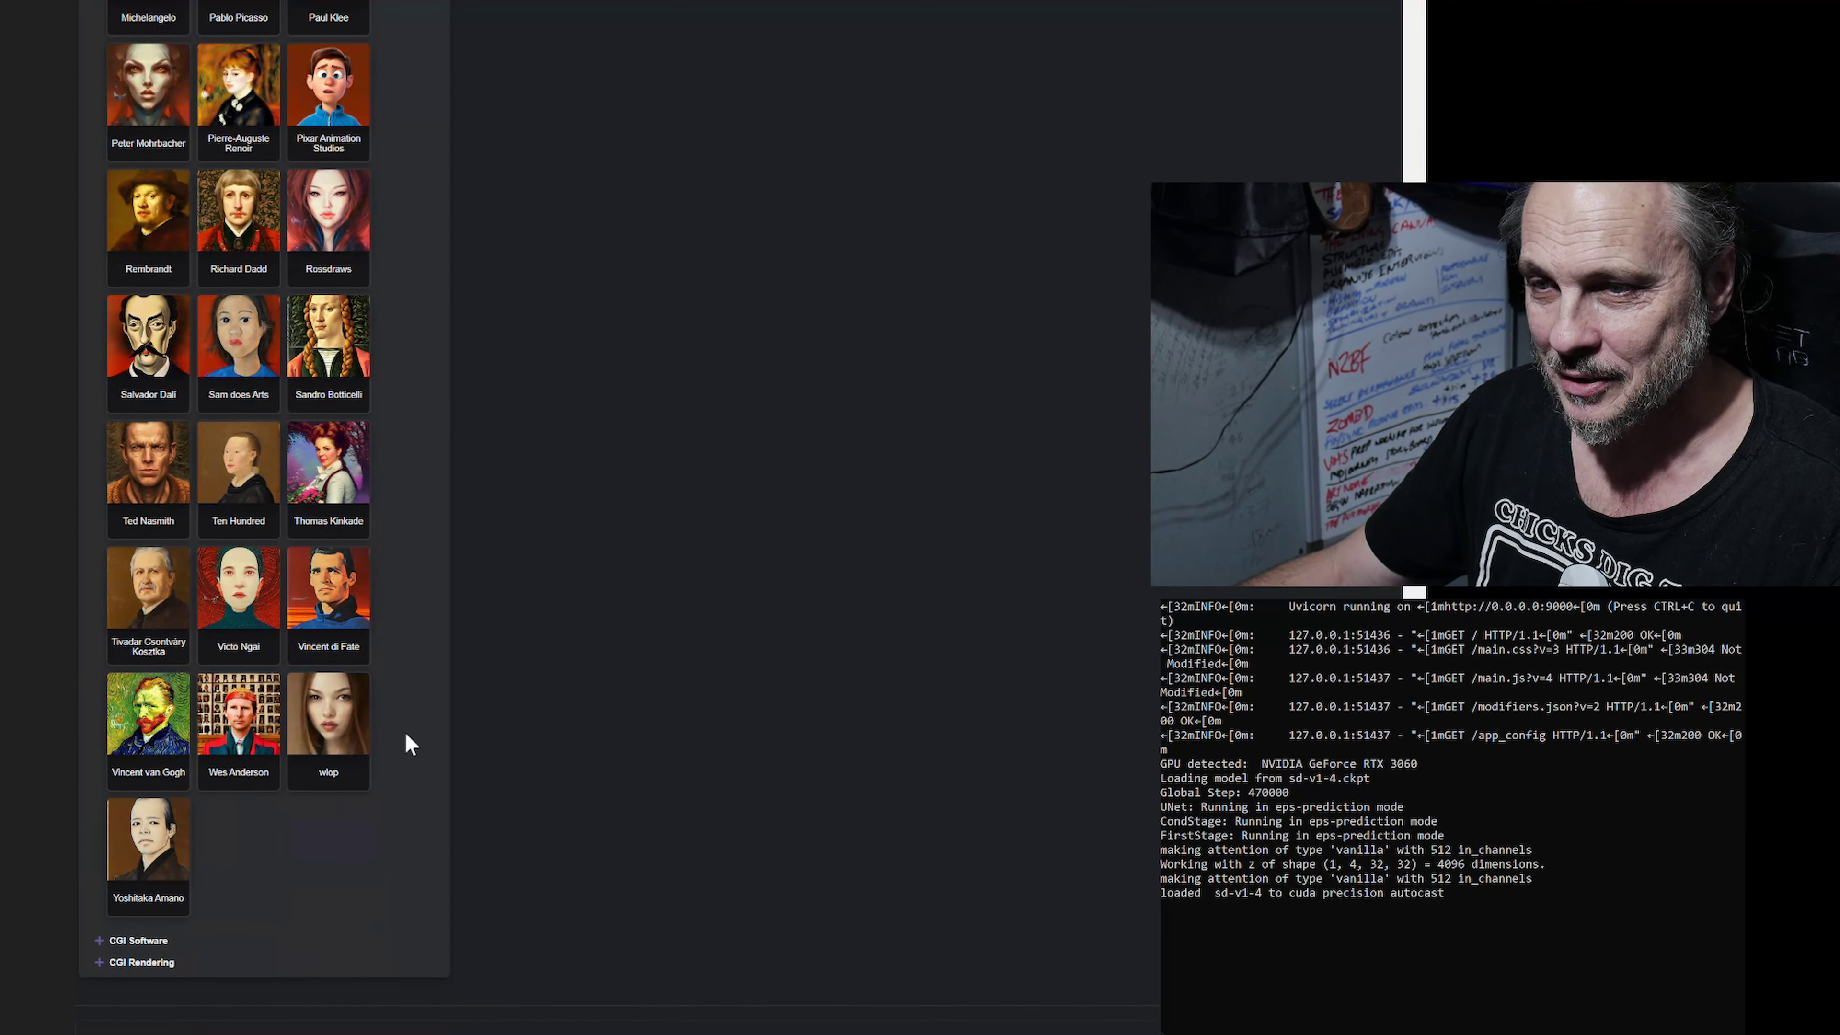
{"action": "scroll", "coordinate": [406, 734], "scroll_direction": "up", "scroll_amount": 4}
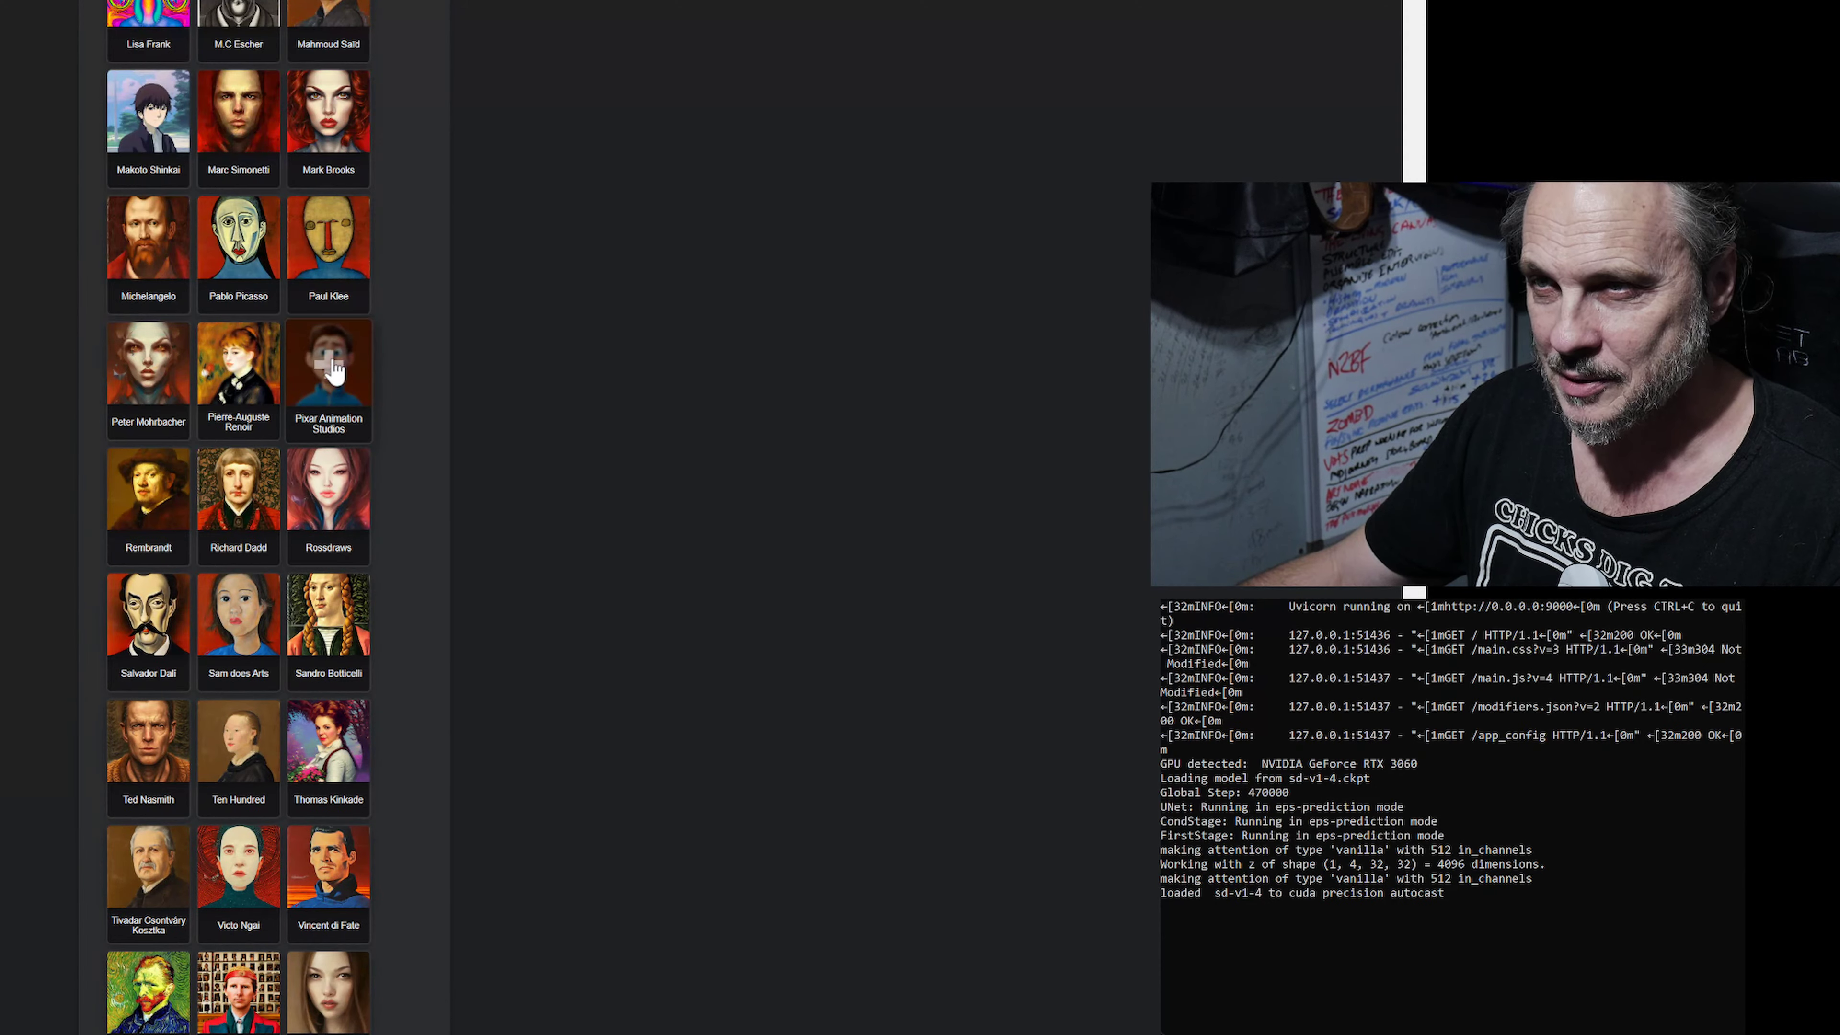
{"action": "scroll", "coordinate": [433, 620], "scroll_direction": "up", "scroll_amount": 12}
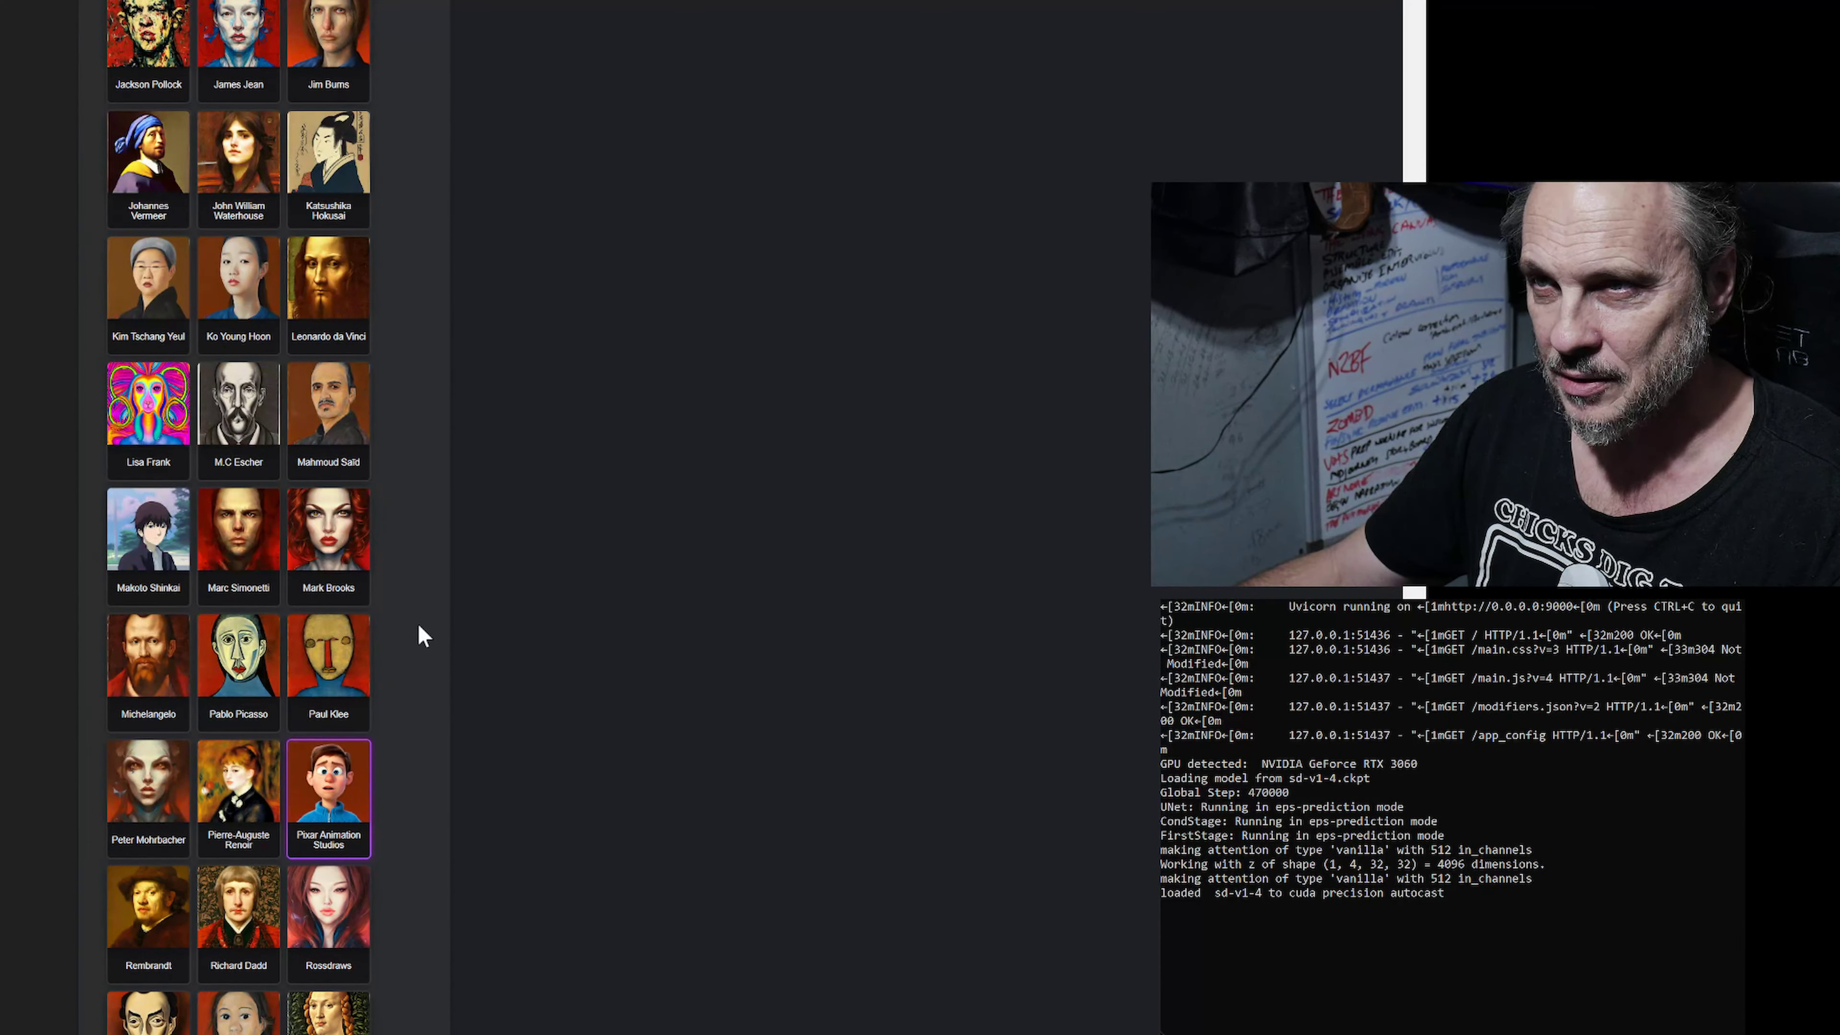
{"action": "scroll", "coordinate": [423, 636], "scroll_direction": "up", "scroll_amount": 4}
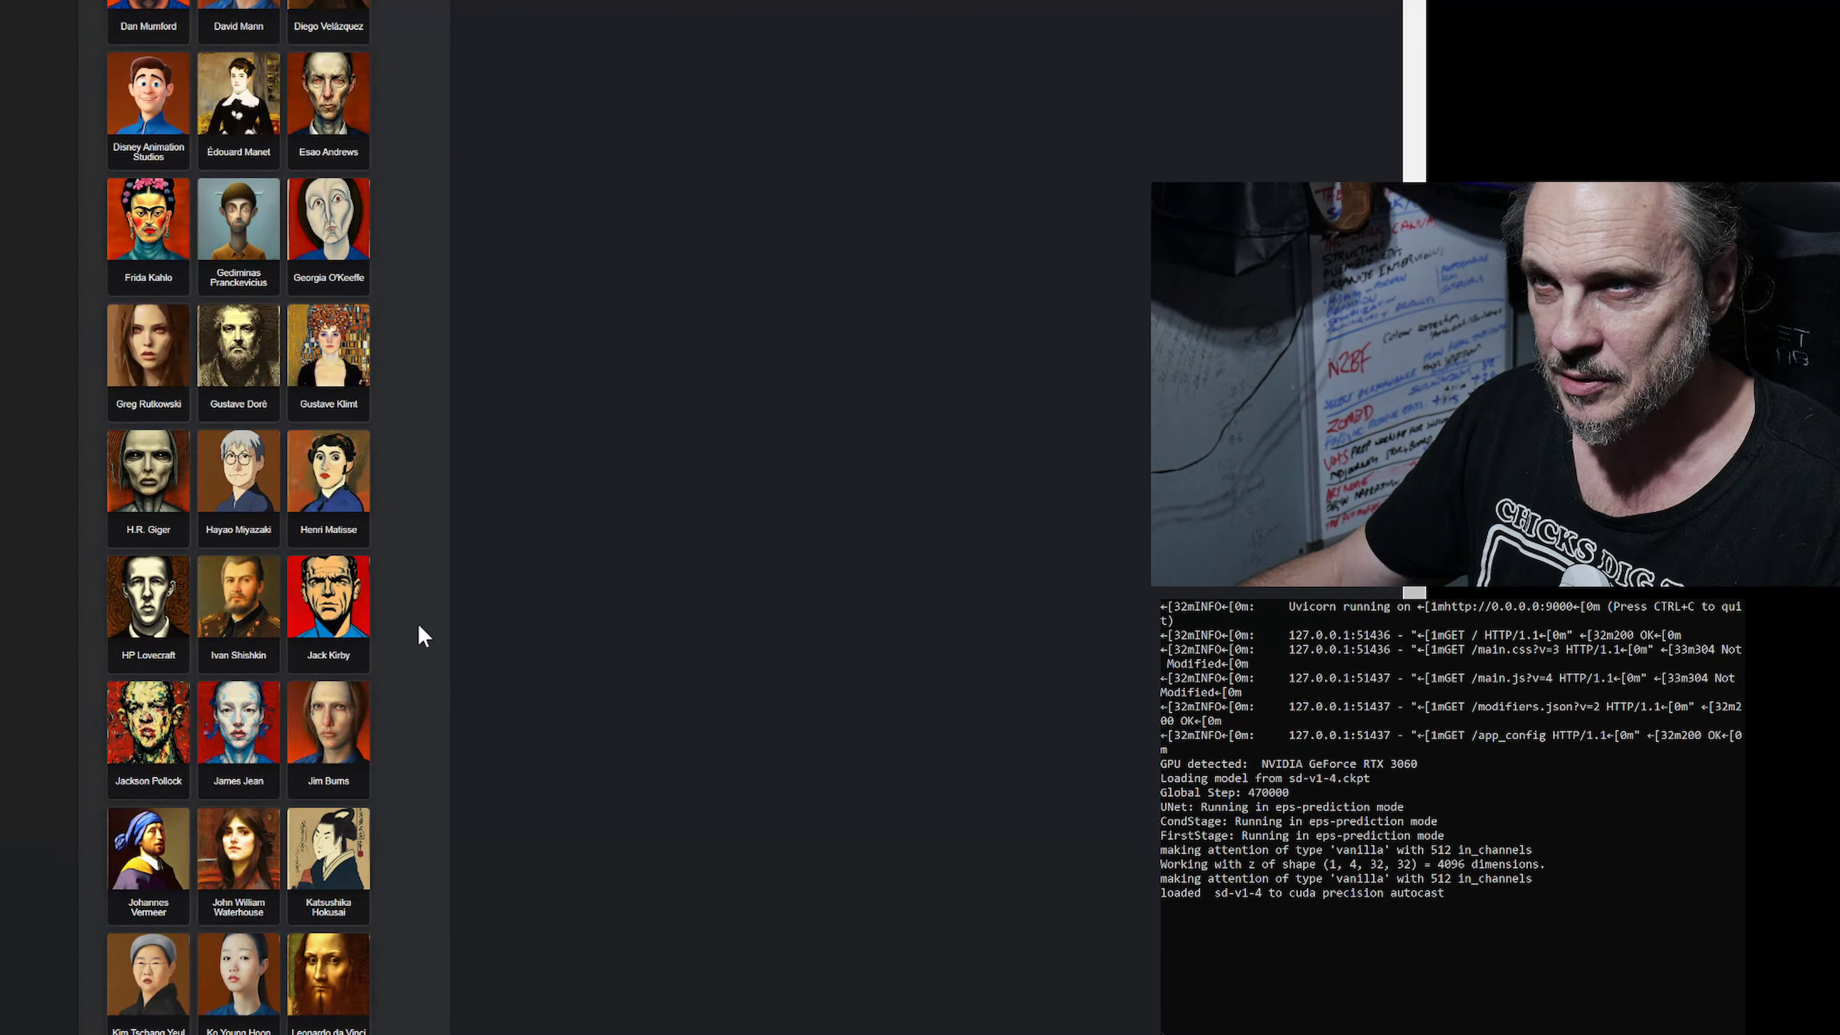
Add Disney Animation Studios from the Artist category to the image modifiers.
{"action": "scroll", "coordinate": [410, 628], "scroll_direction": "up", "scroll_amount": 8}
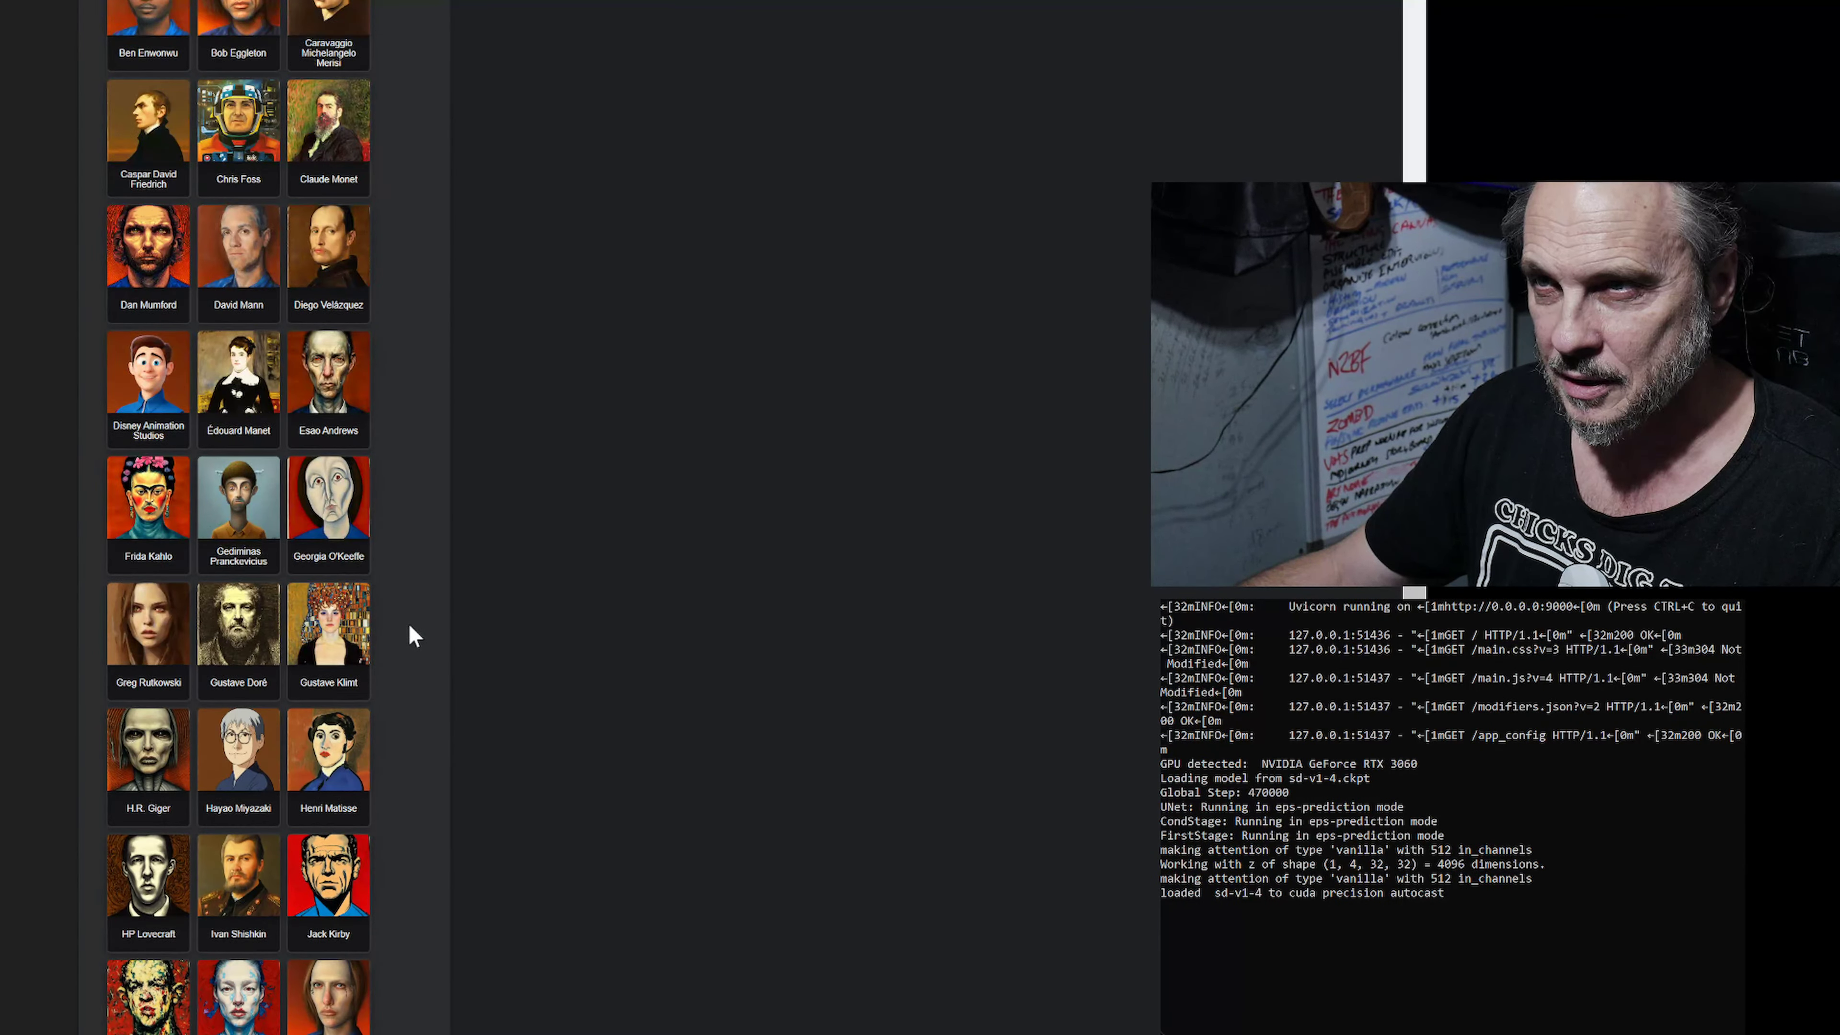
{"action": "scroll", "coordinate": [410, 627], "scroll_direction": "up", "scroll_amount": 6}
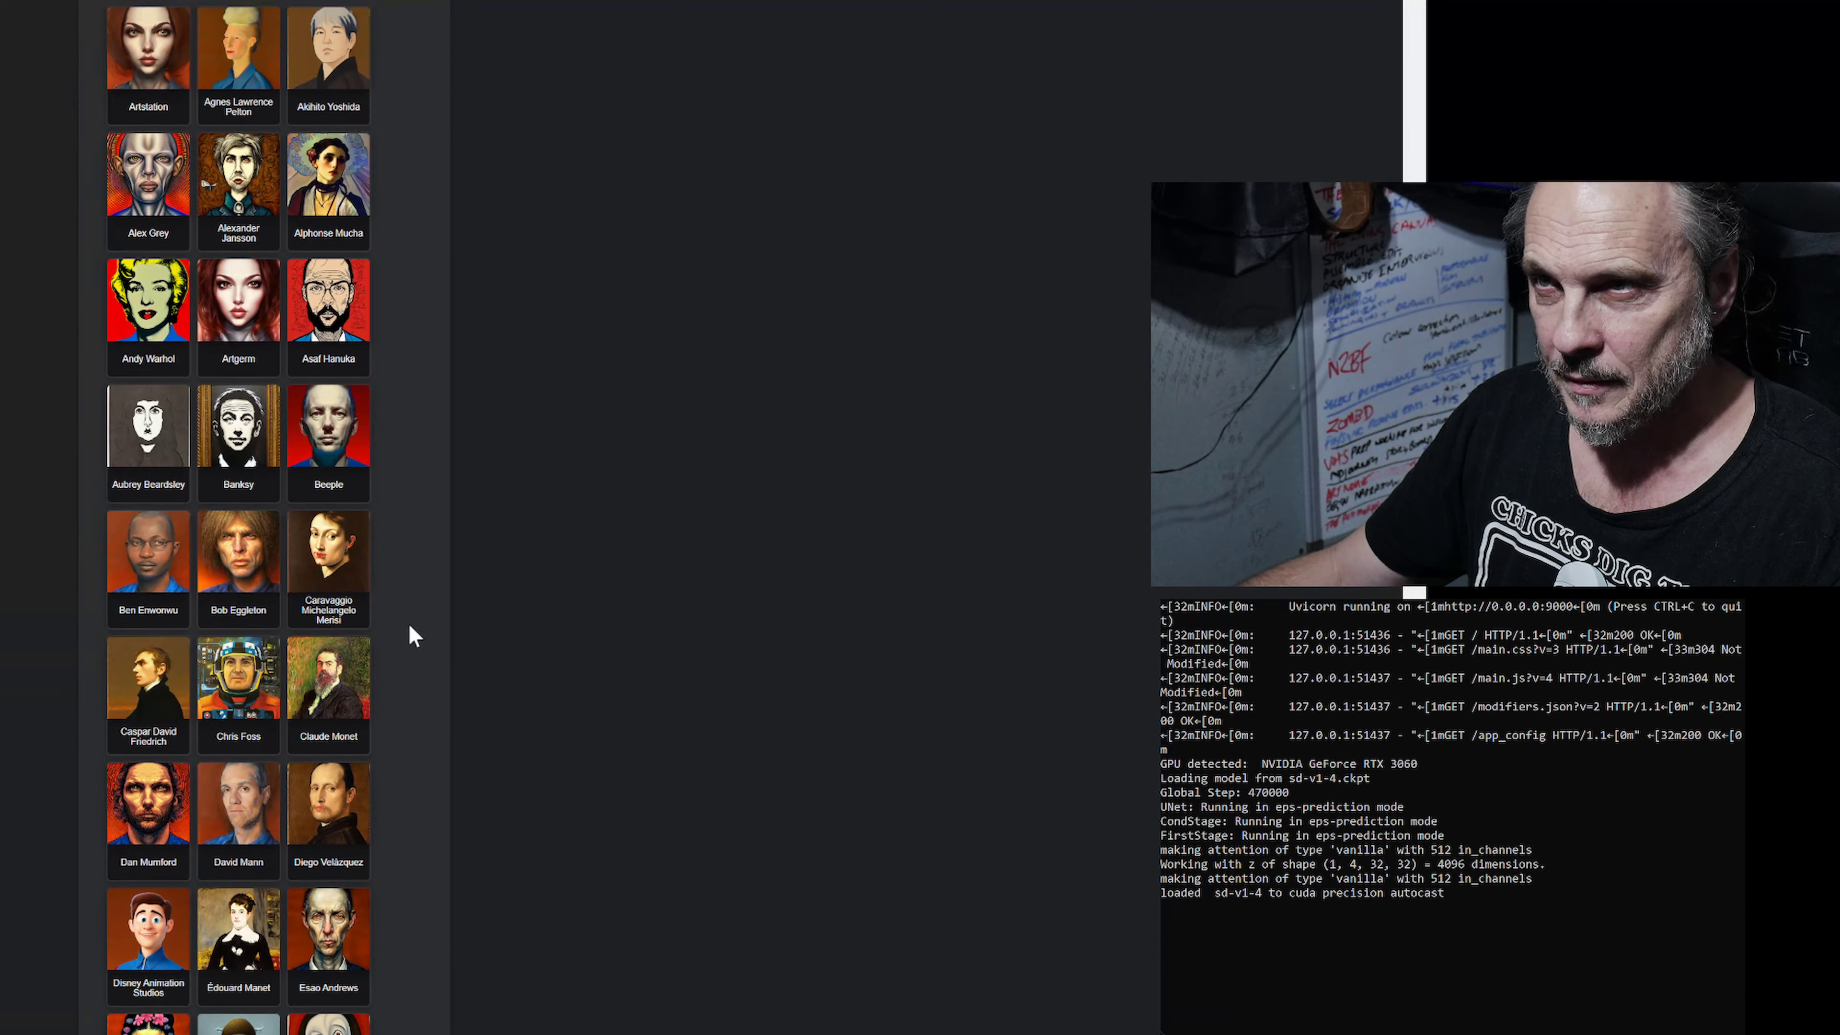
{"action": "scroll", "coordinate": [410, 628], "scroll_direction": "down", "scroll_amount": 1}
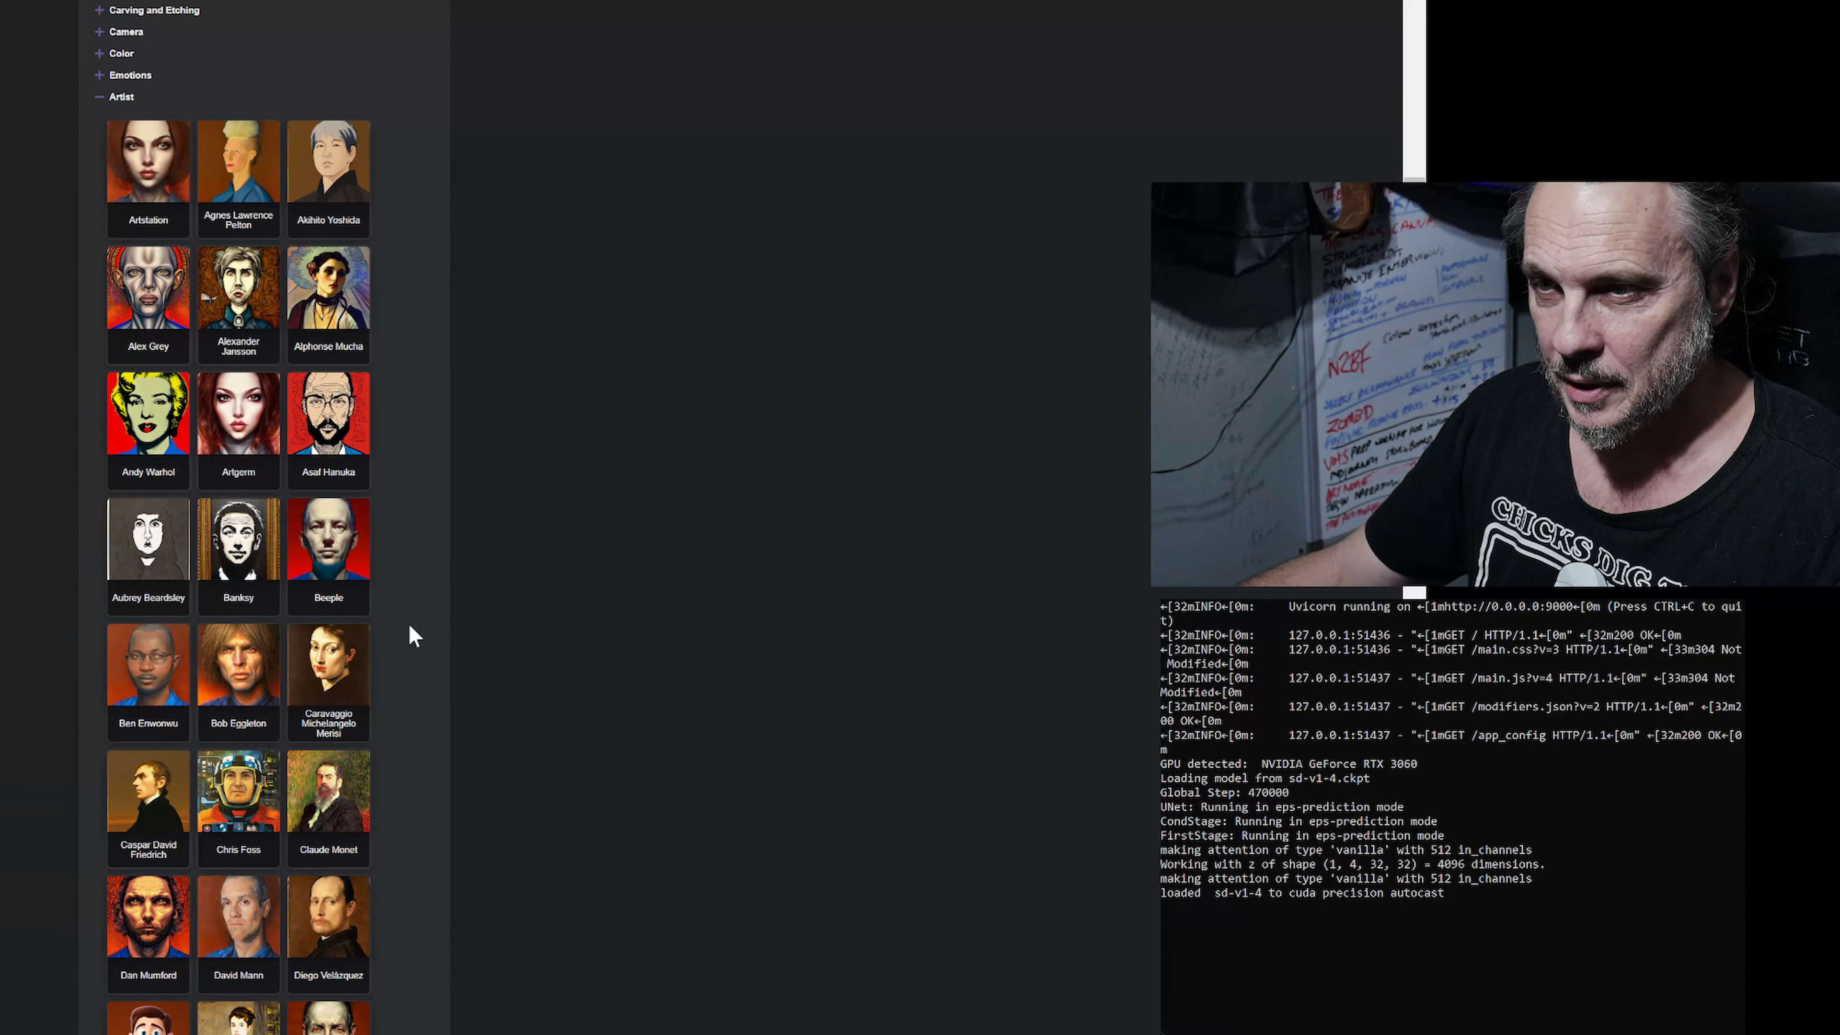
{"action": "scroll", "coordinate": [409, 626], "scroll_direction": "down", "scroll_amount": 4}
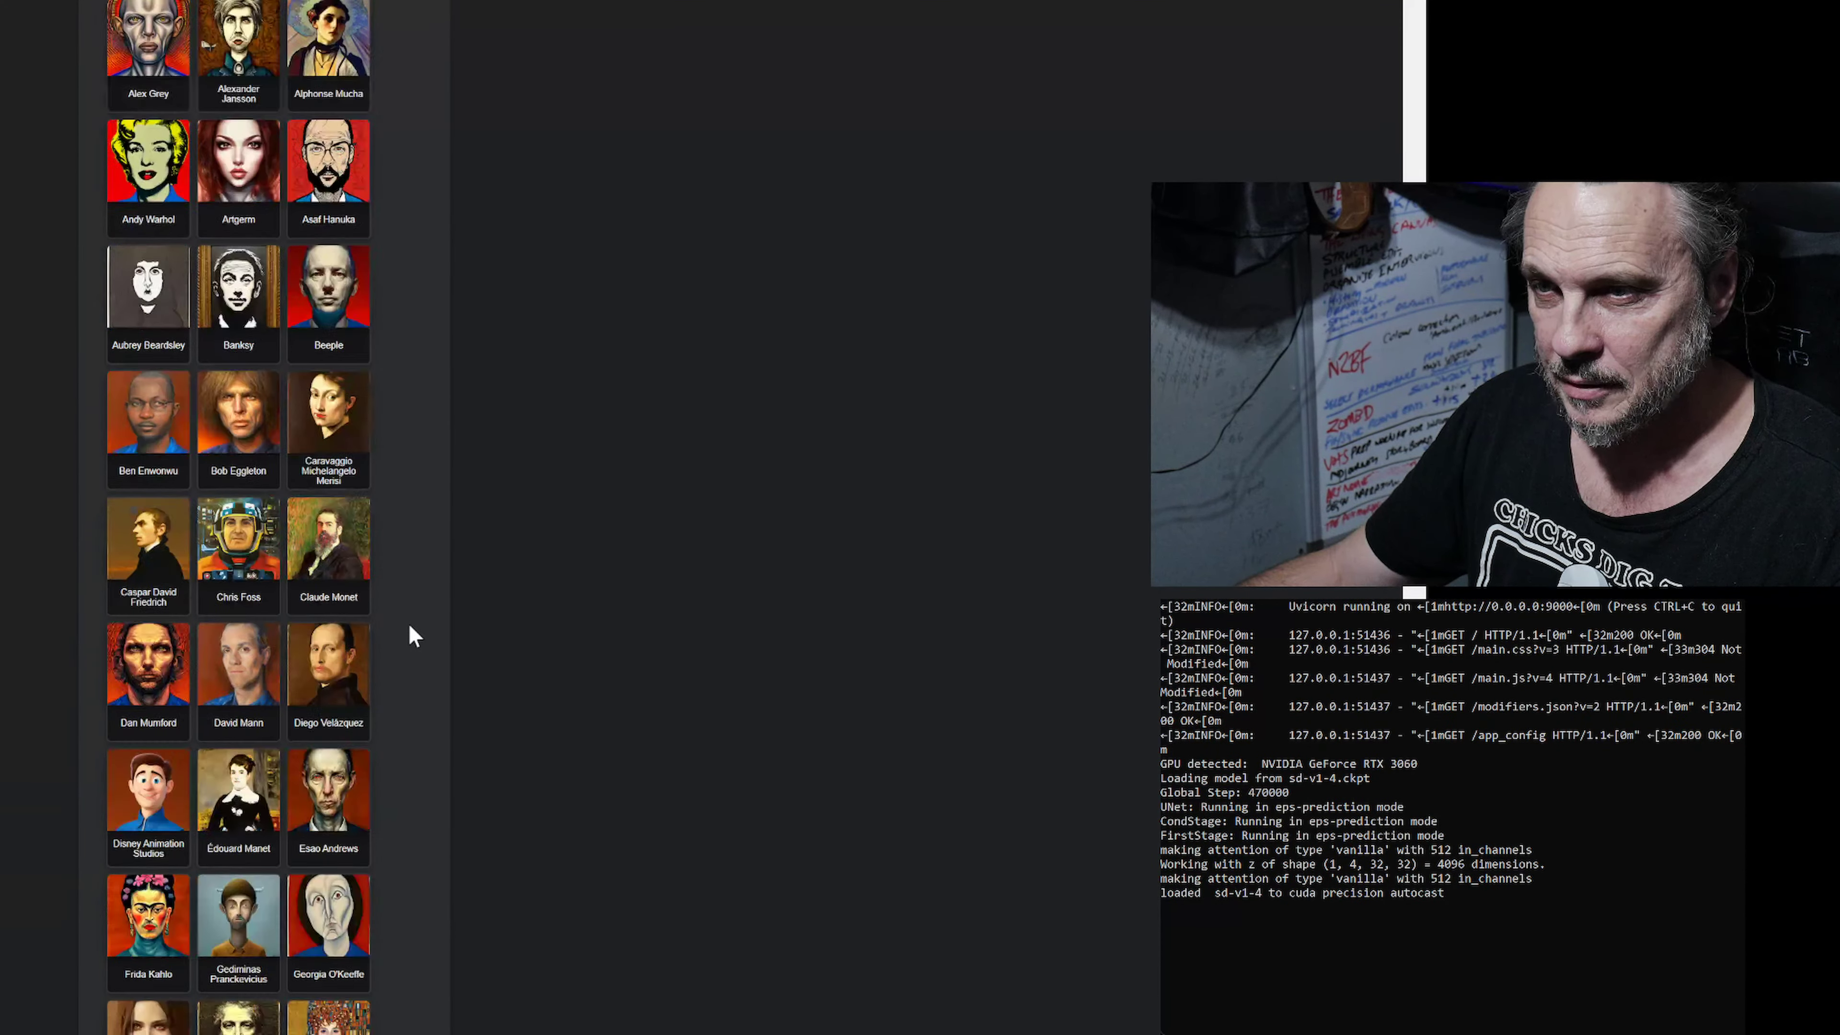
{"action": "left_click", "coordinate": [172, 790]}
{"action": "scroll", "coordinate": [397, 487], "scroll_direction": "up", "scroll_amount": 12}
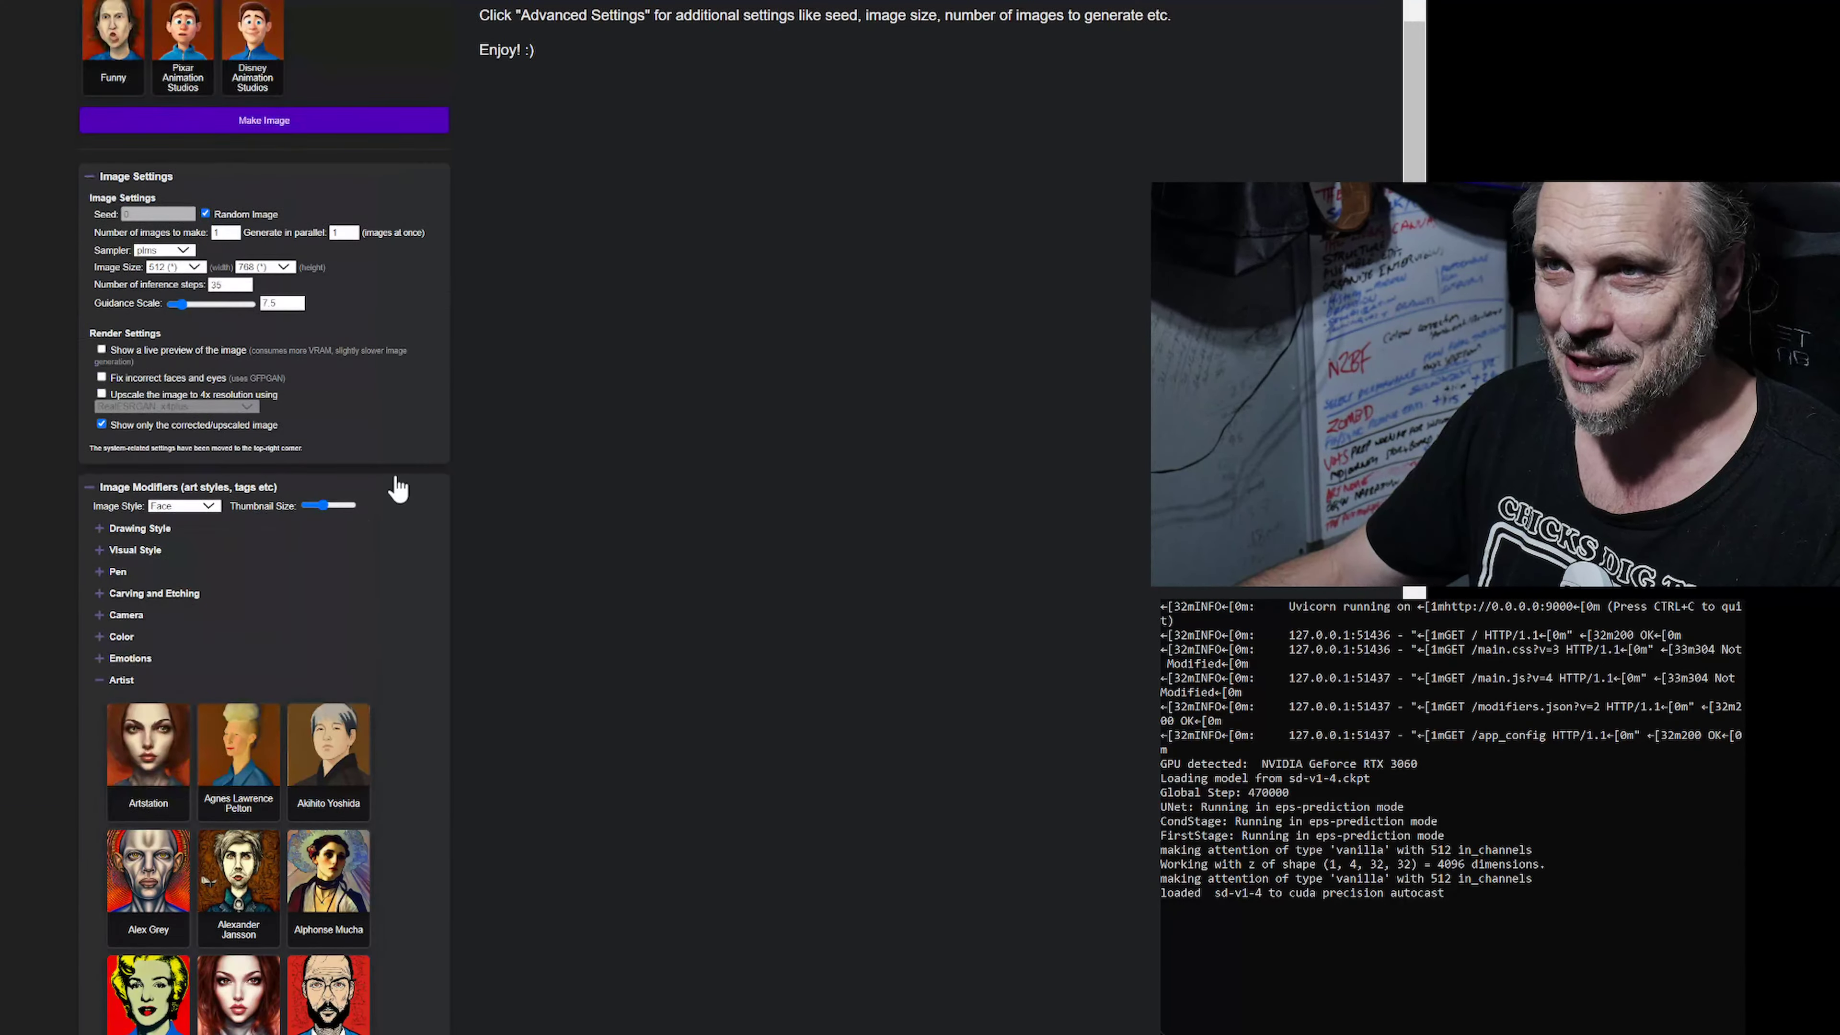
{"action": "scroll", "coordinate": [397, 488], "scroll_direction": "up", "scroll_amount": 2}
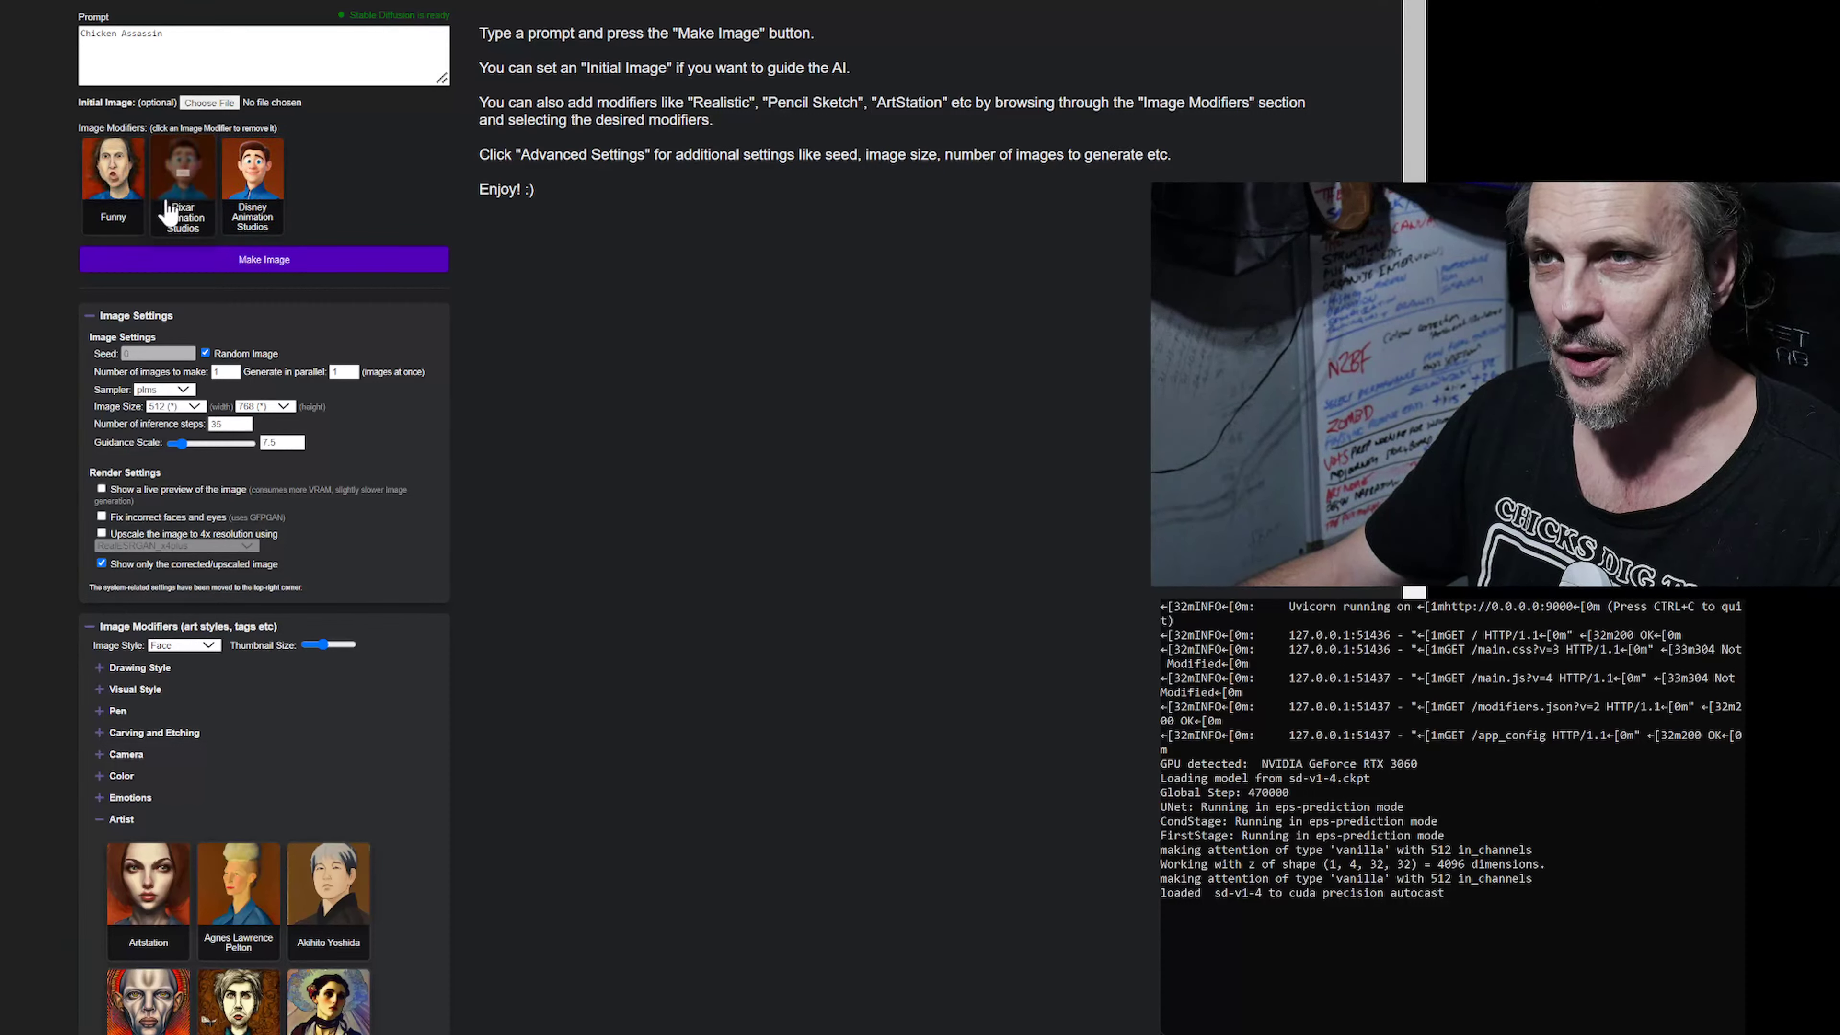
Generate an image from the "Chicken Assassin" prompt with the selected modifiers.
{"action": "left_click", "coordinate": [174, 33]}
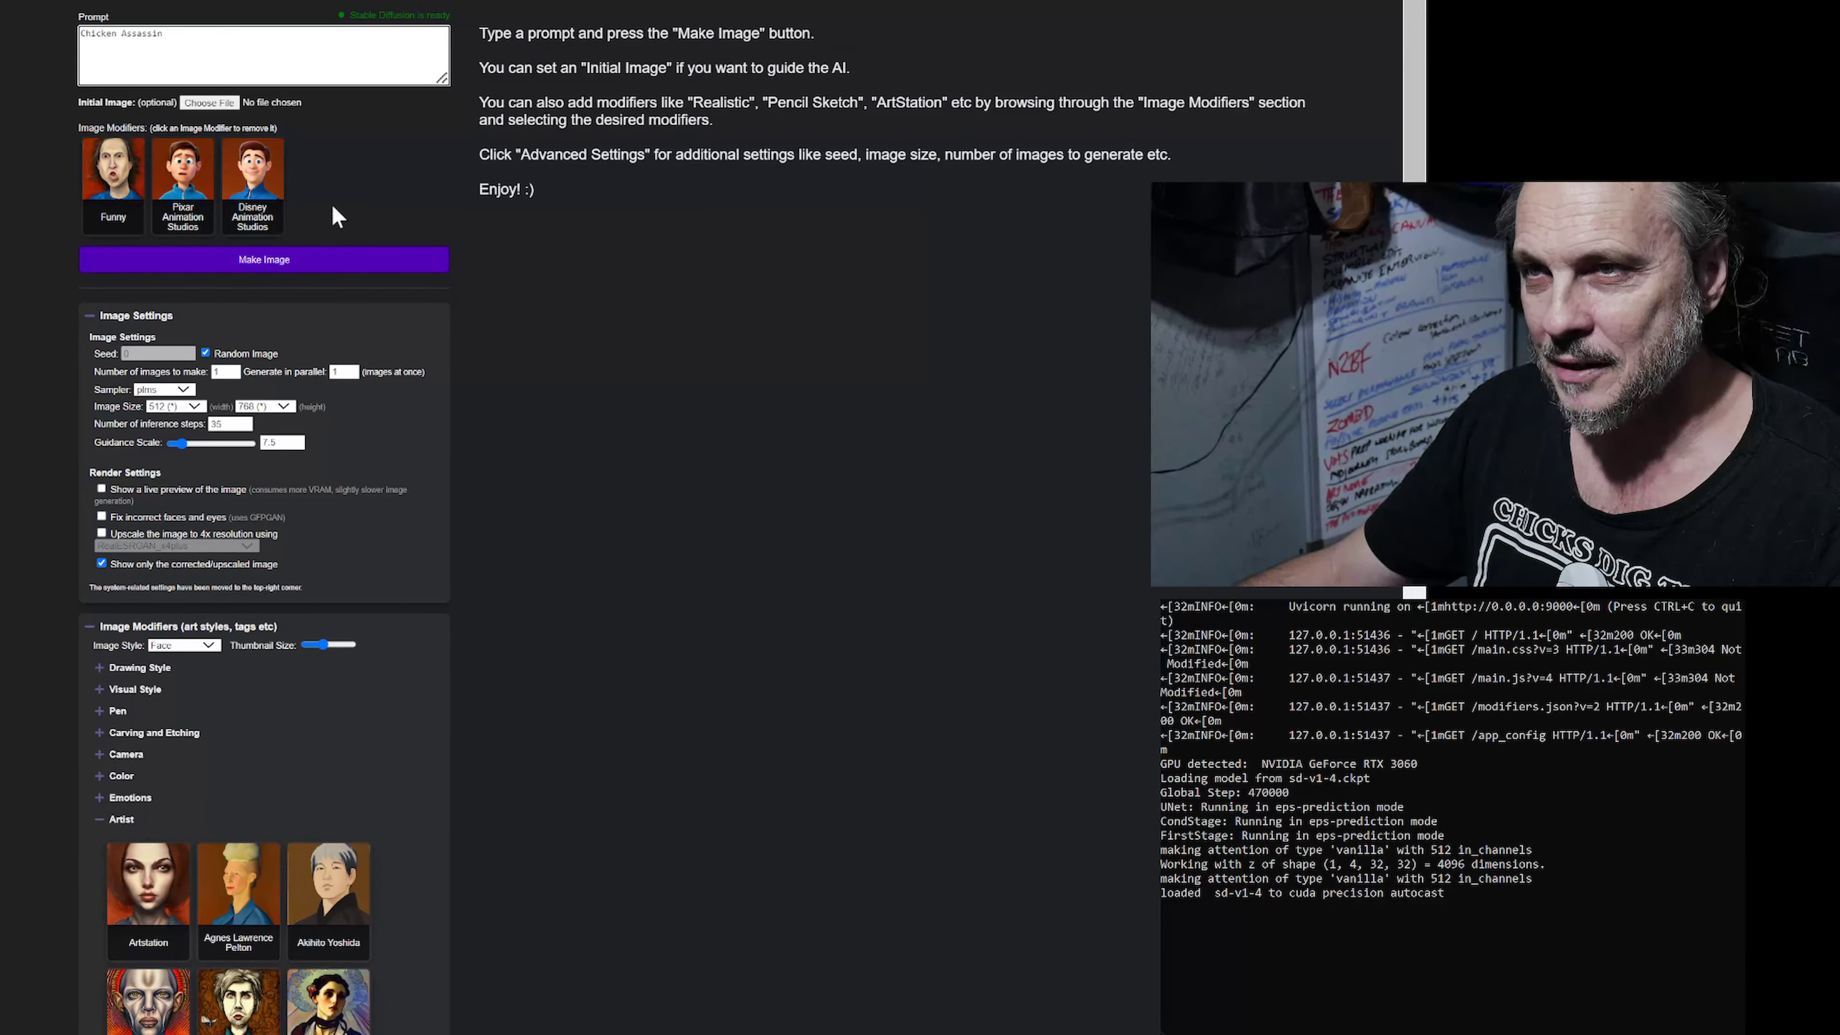
{"action": "triple_click", "coordinate": [181, 36]}
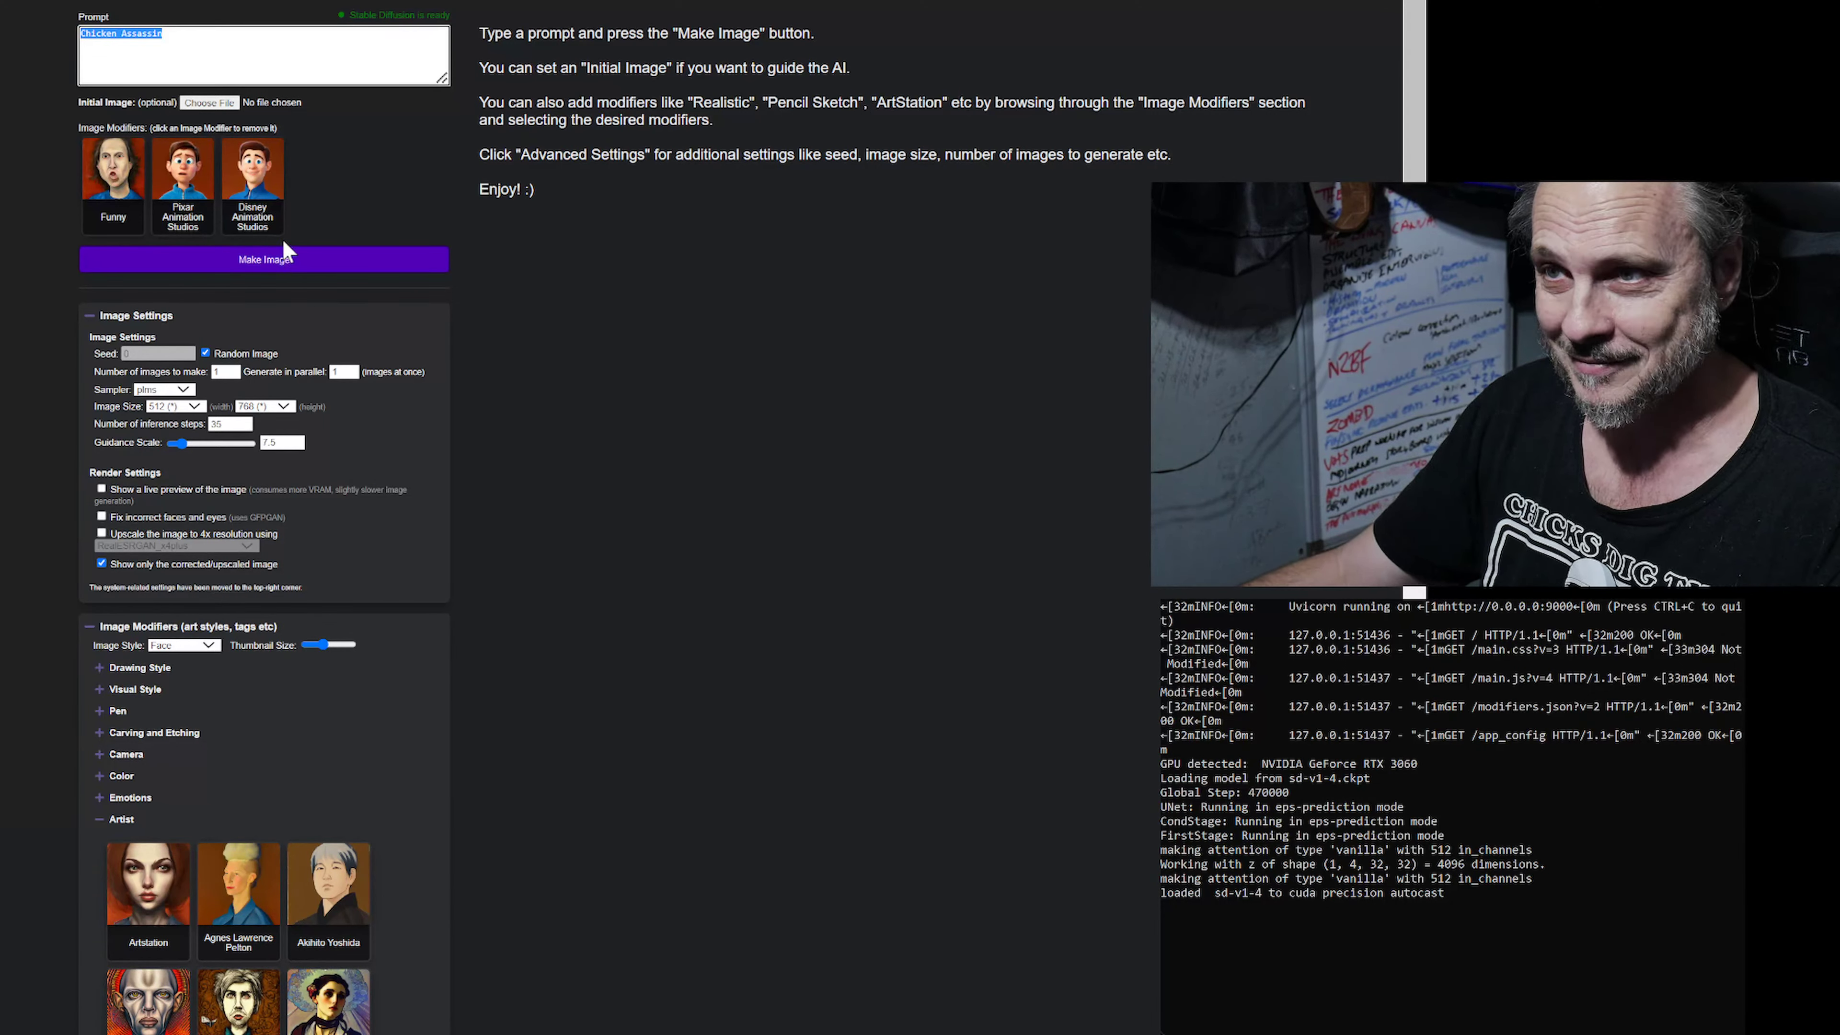
{"action": "left_click", "coordinate": [261, 260]}
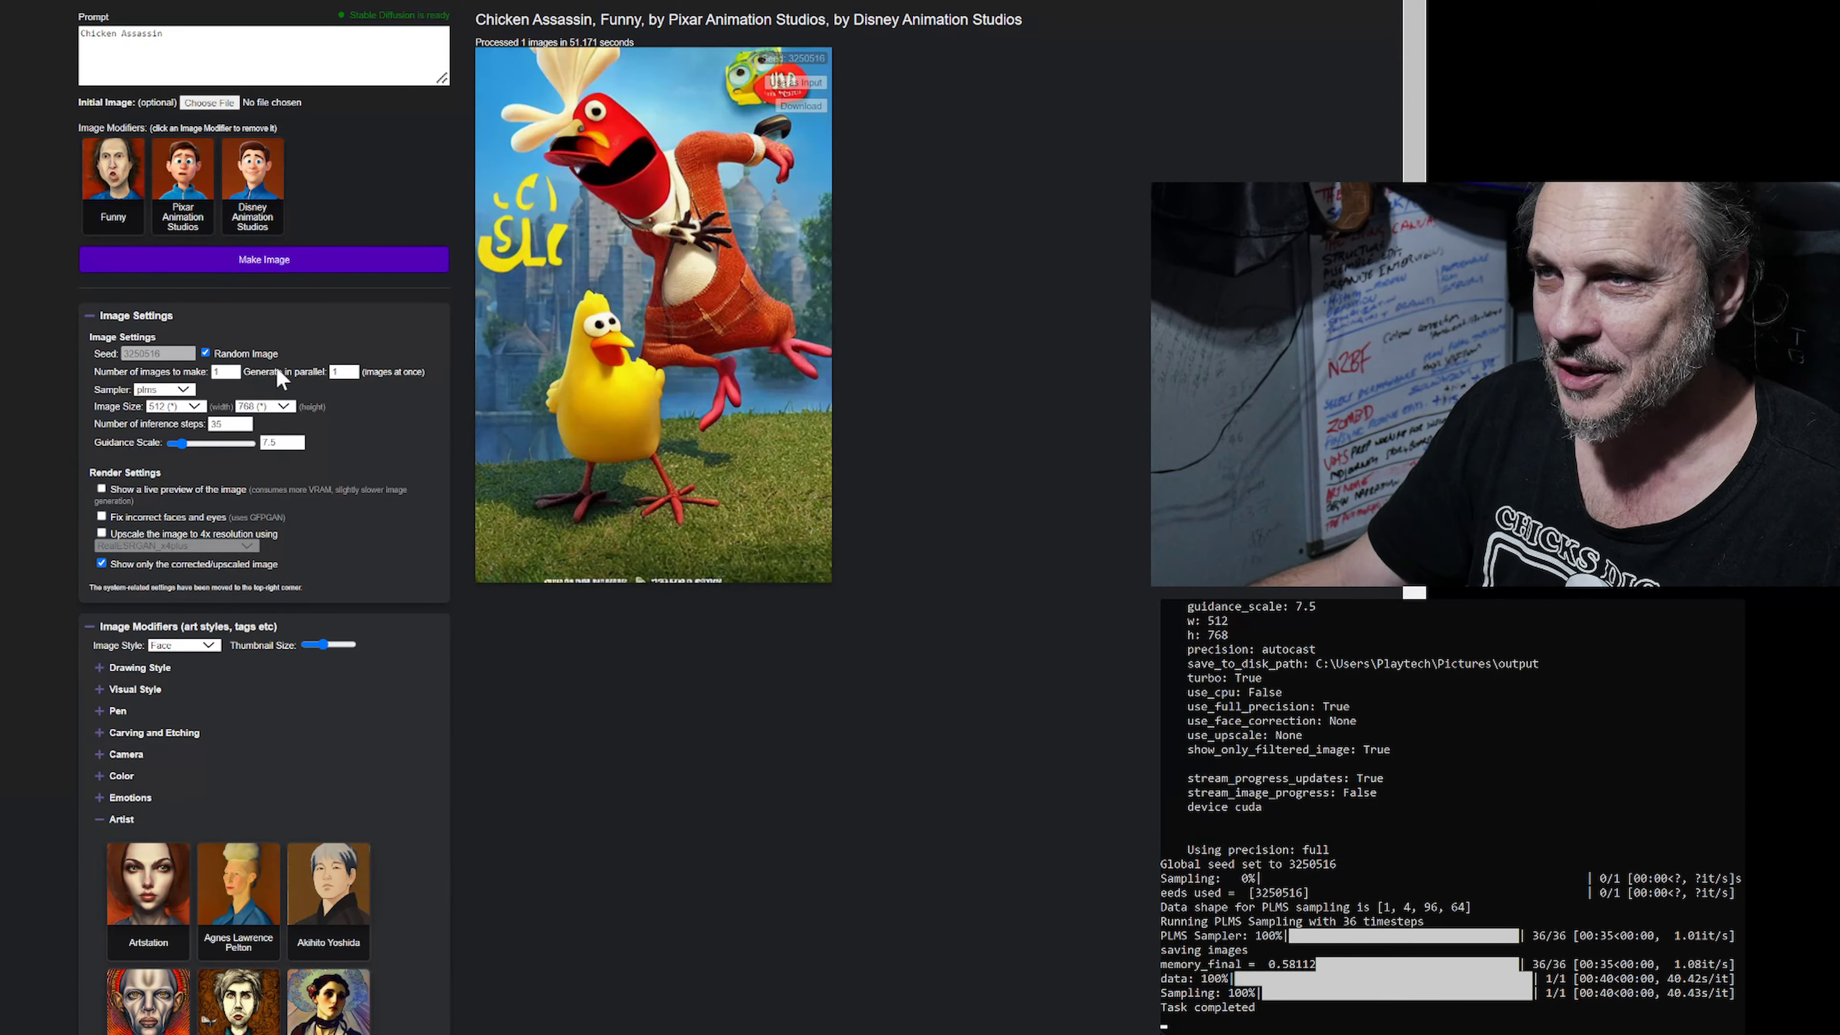
Set the number of images to make to 6 and the parallel count to 6, and generate the batch.
{"action": "double_click", "coordinate": [227, 372]}
{"action": "type", "text": "12"}
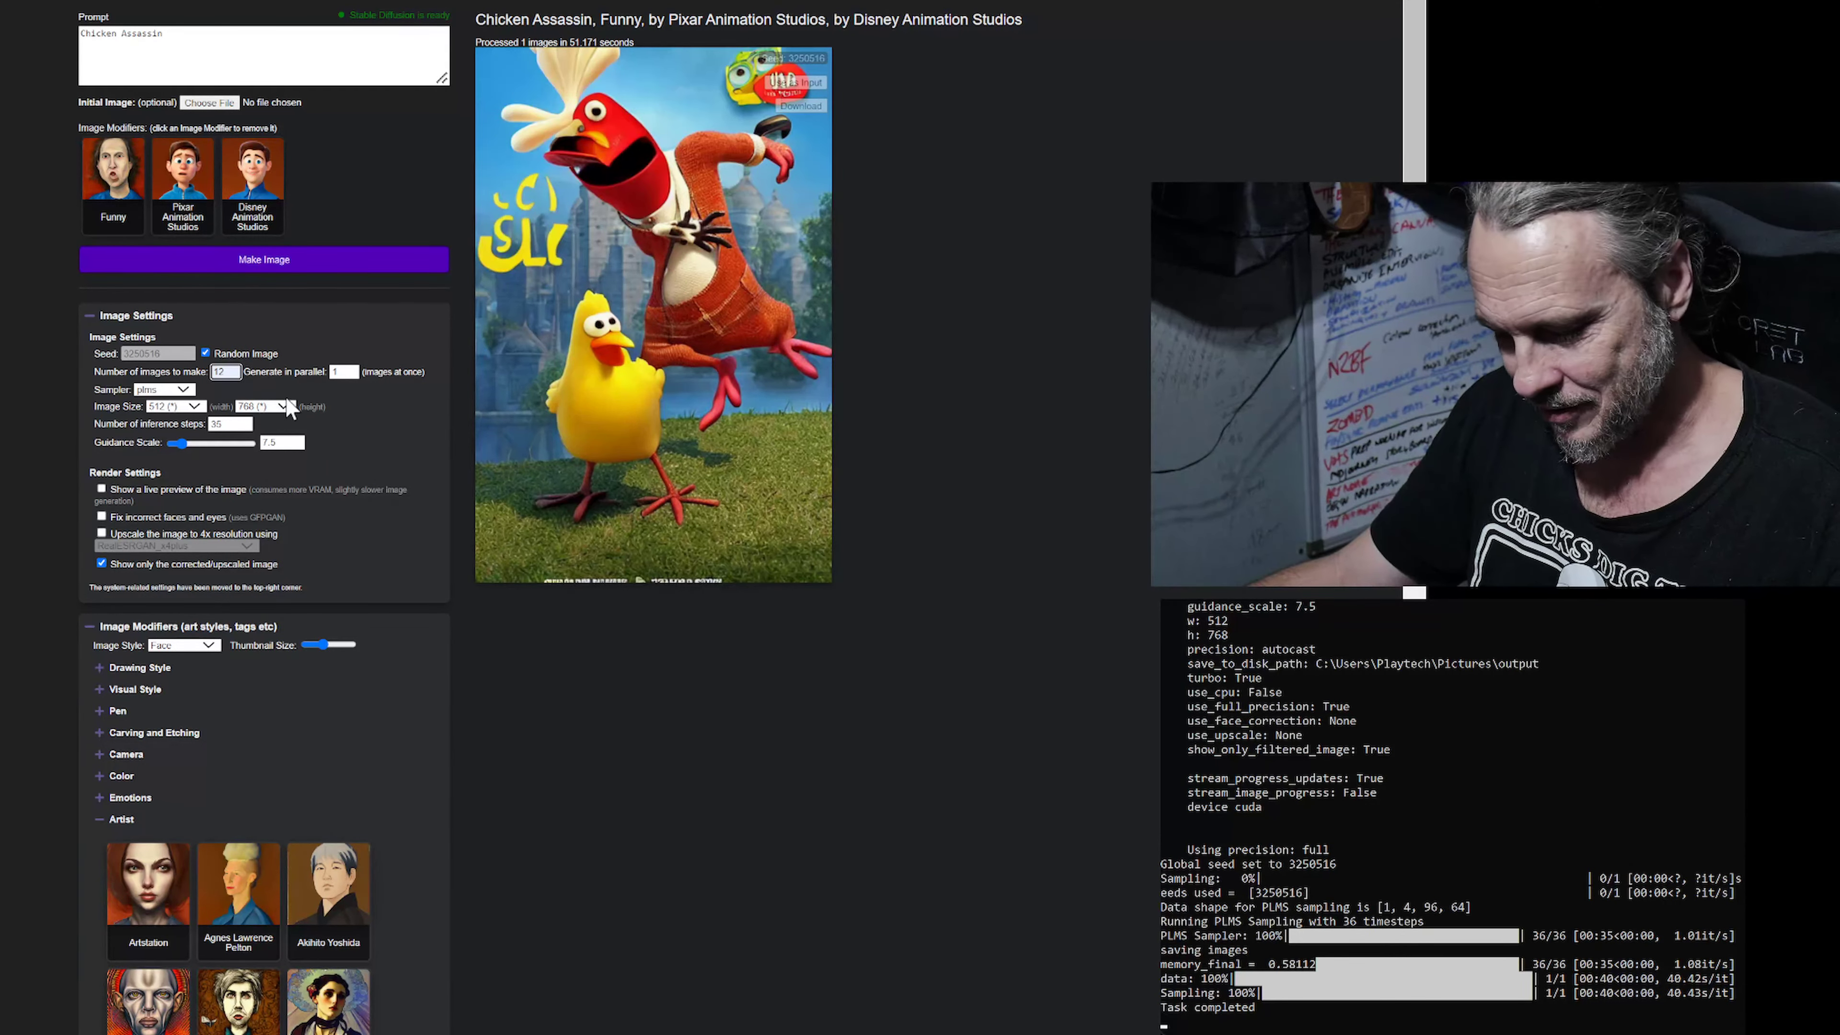
{"action": "key", "text": "Left"}
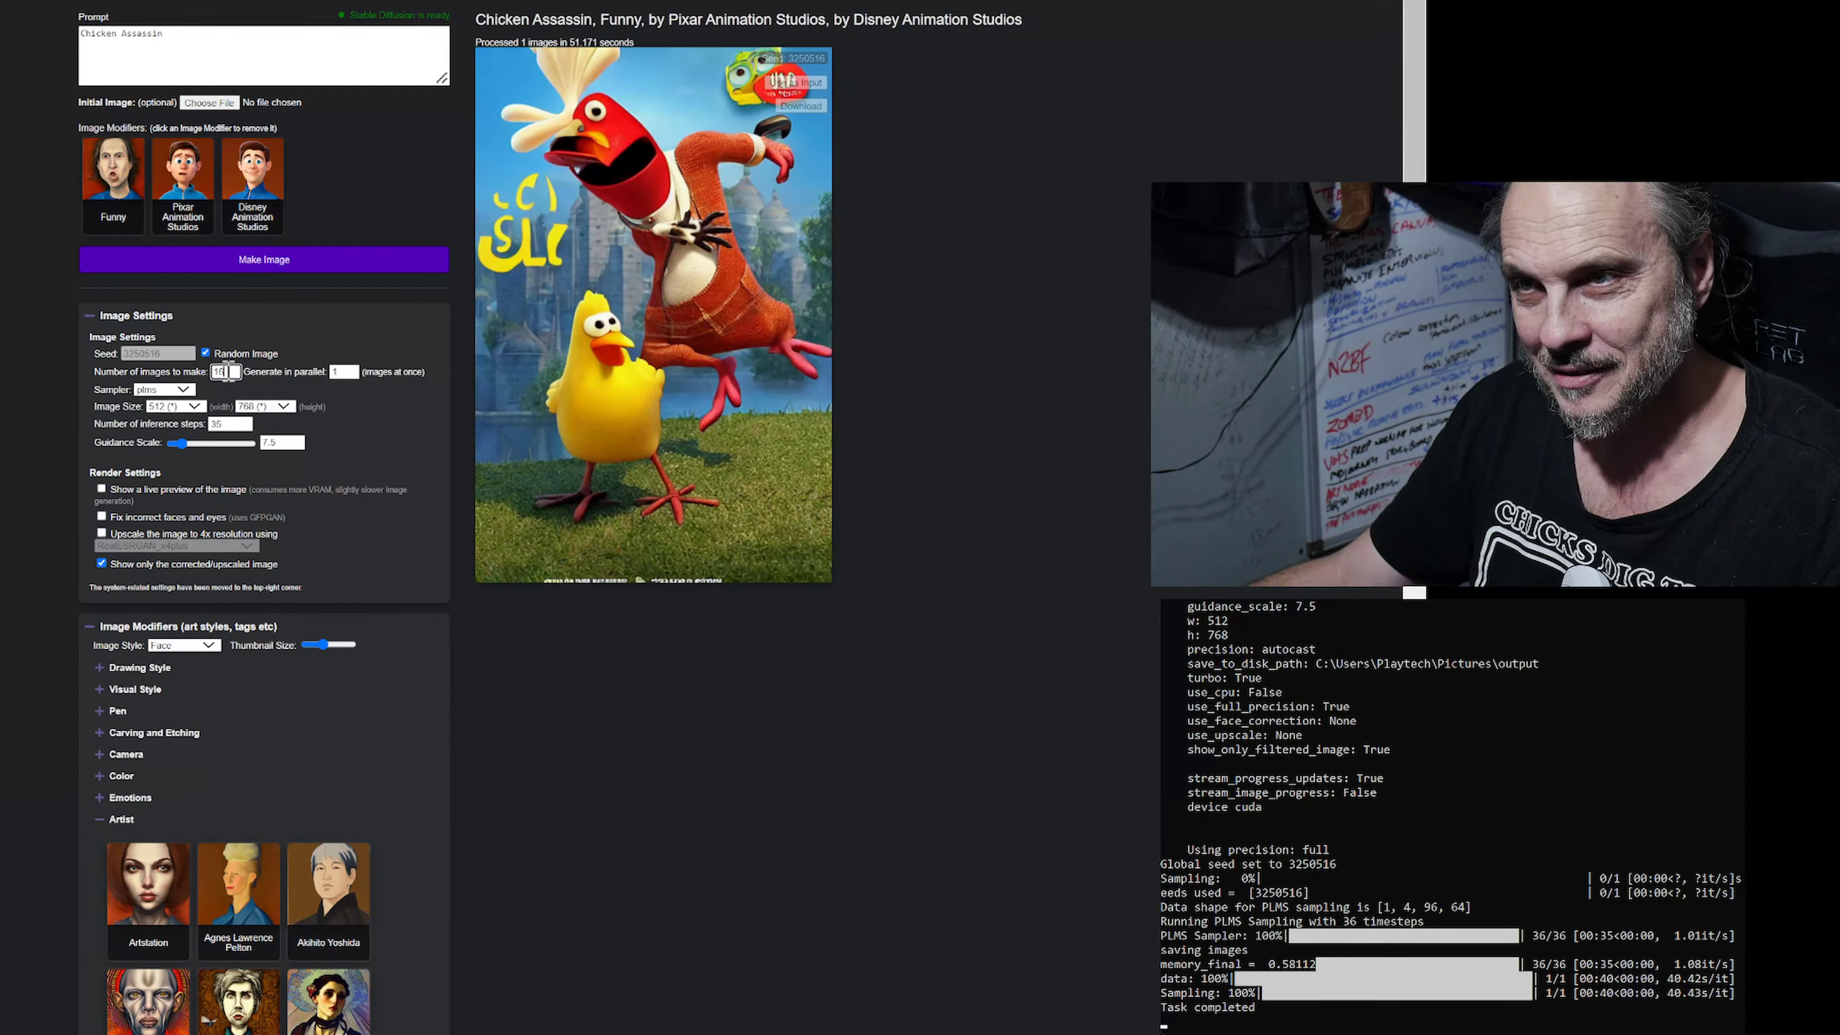
{"action": "key", "text": "BackSpace"}
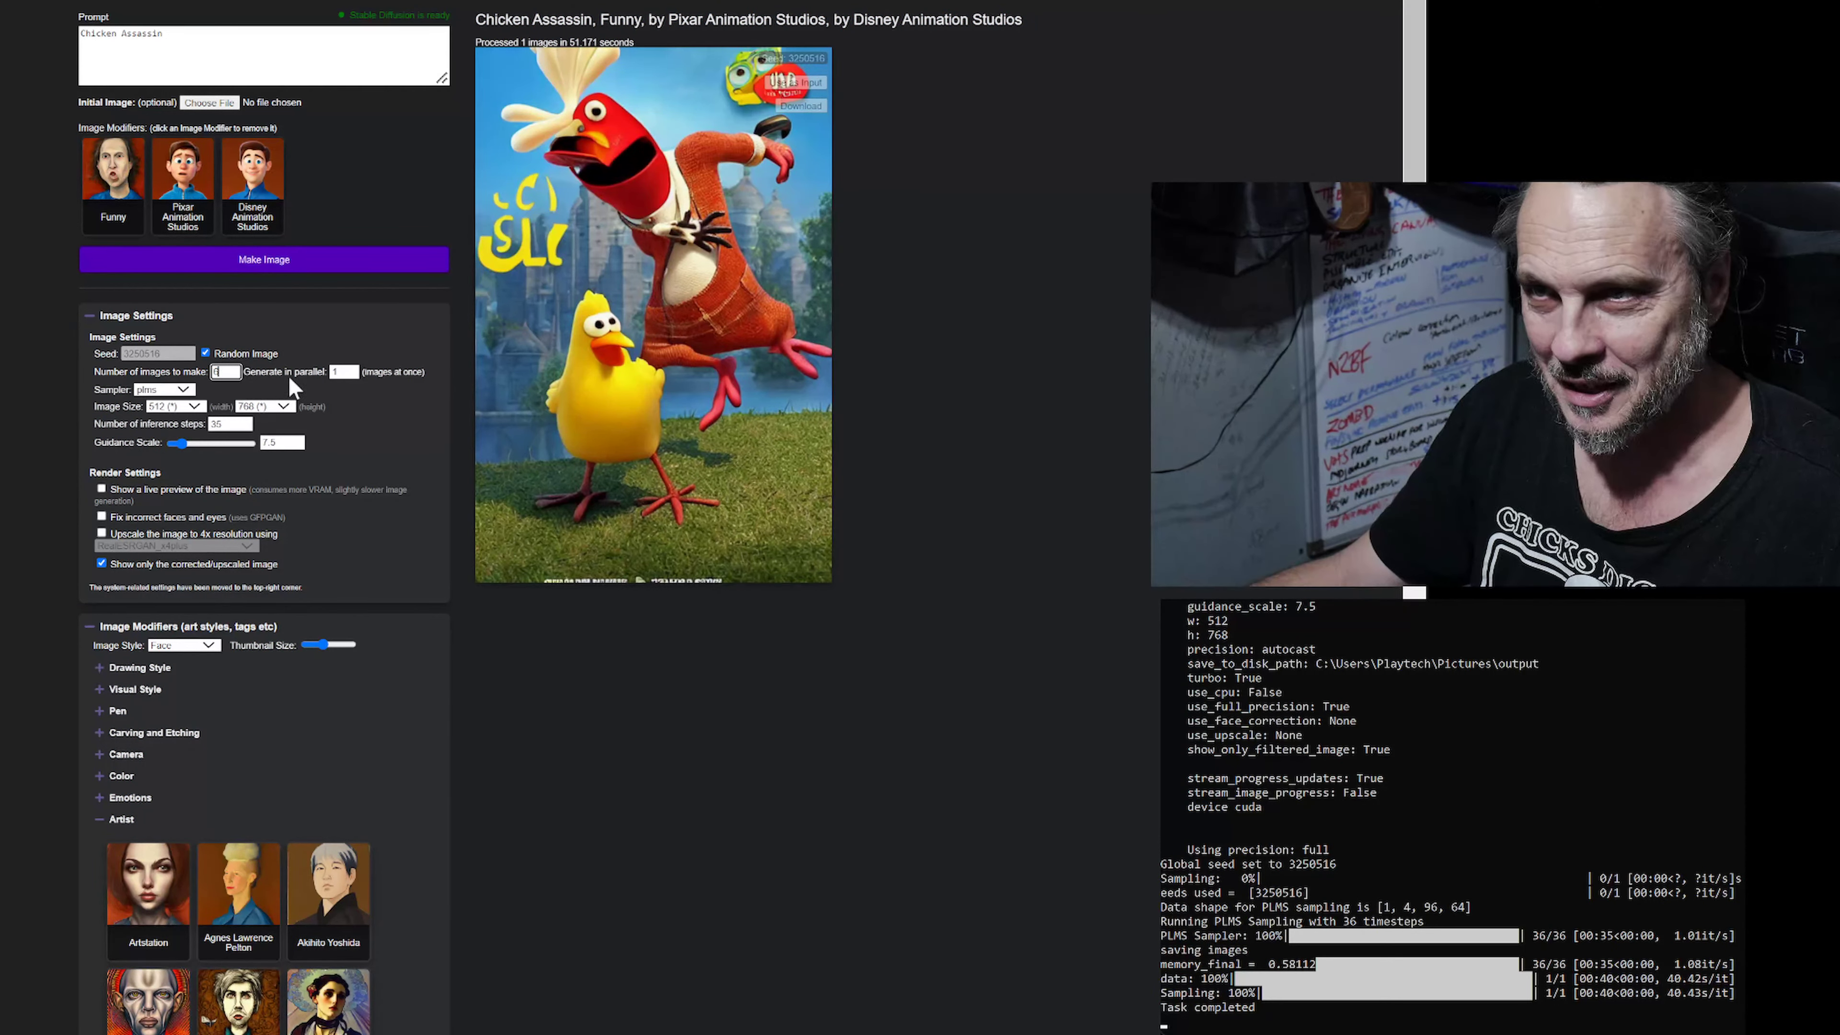
{"action": "key", "text": "Tab"}
{"action": "type", "text": "6"}
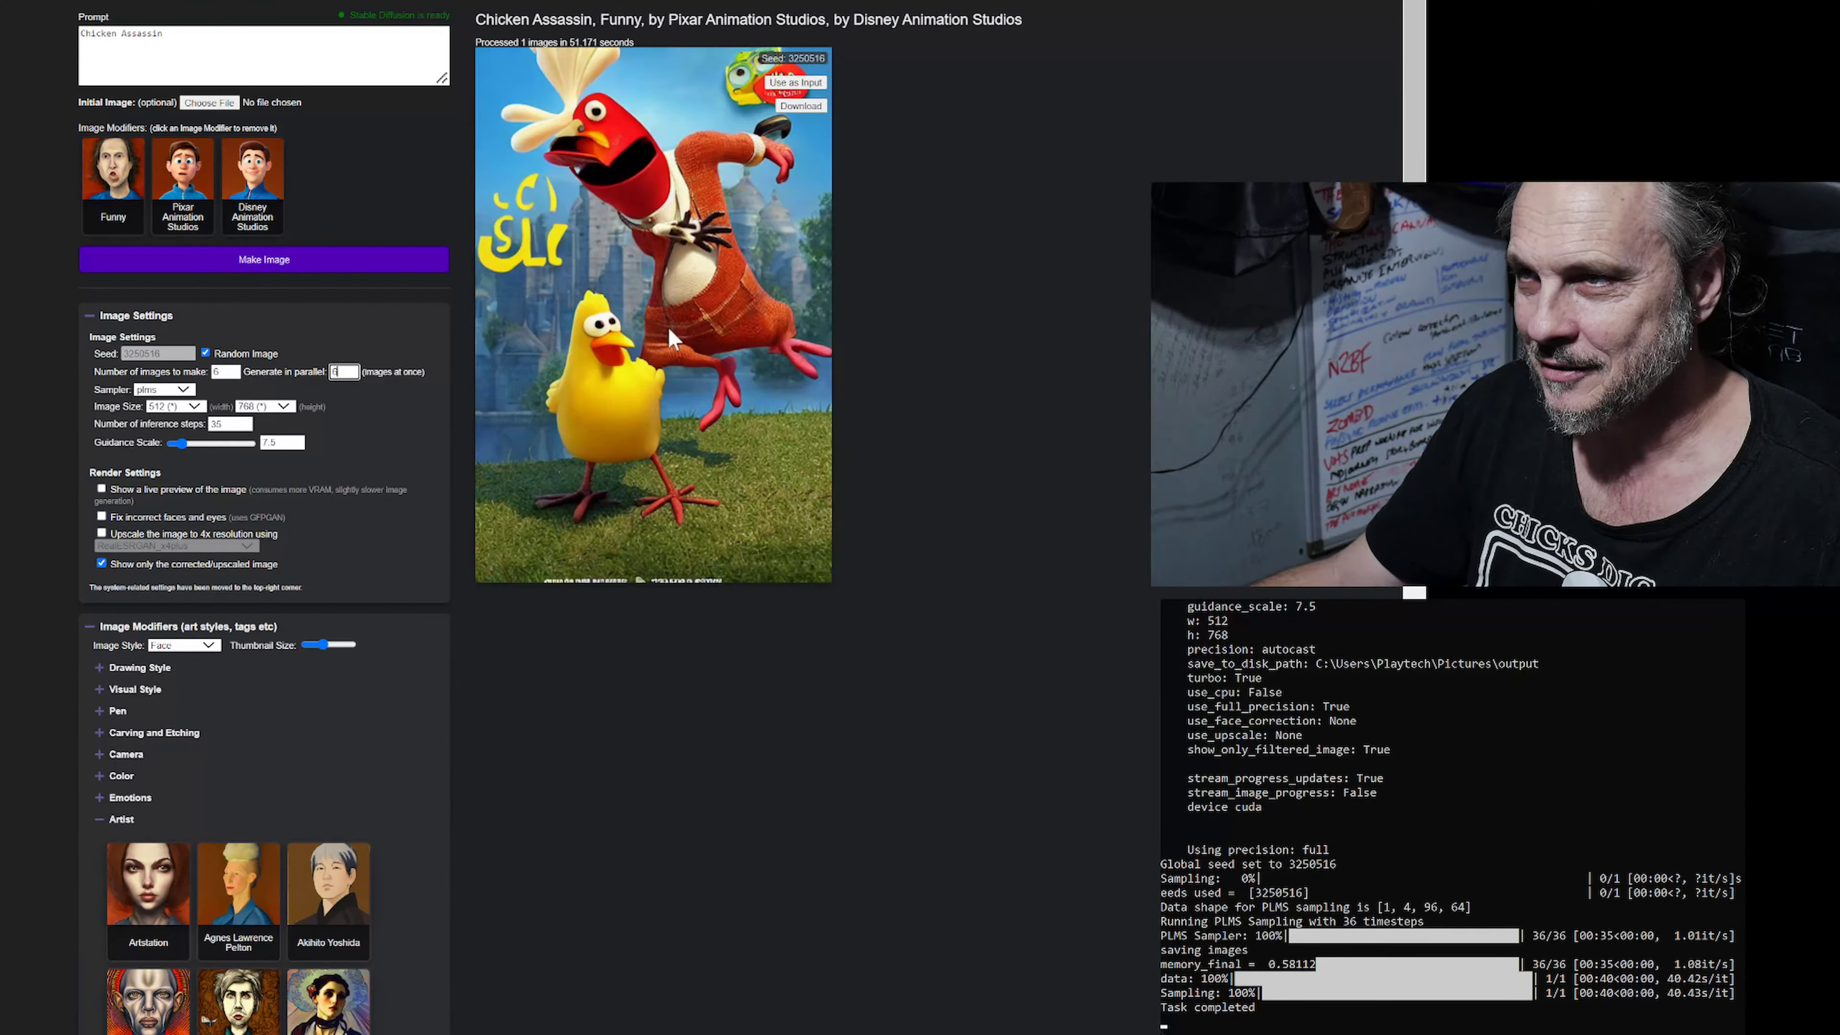
{"action": "left_click", "coordinate": [313, 263]}
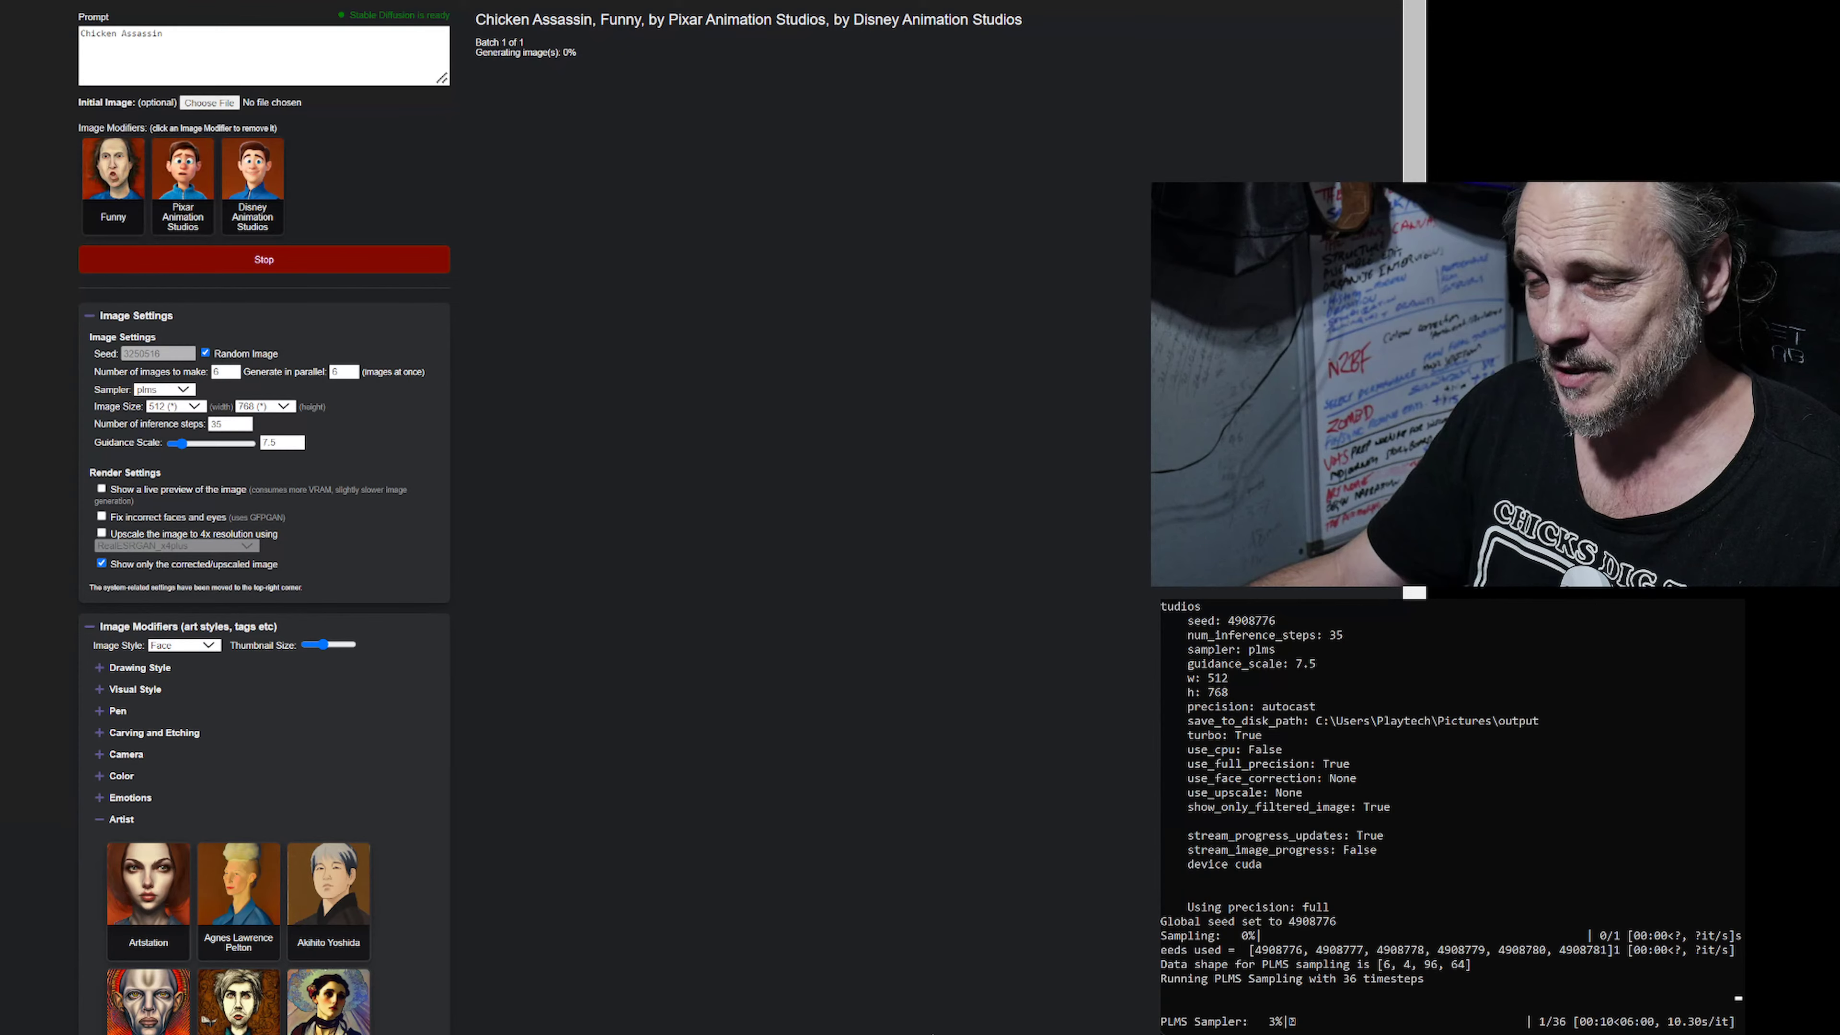
Expand the CGI Software modifier category below the artists, look over its options and collapse it.
{"action": "scroll", "coordinate": [250, 746], "scroll_direction": "down", "scroll_amount": 4}
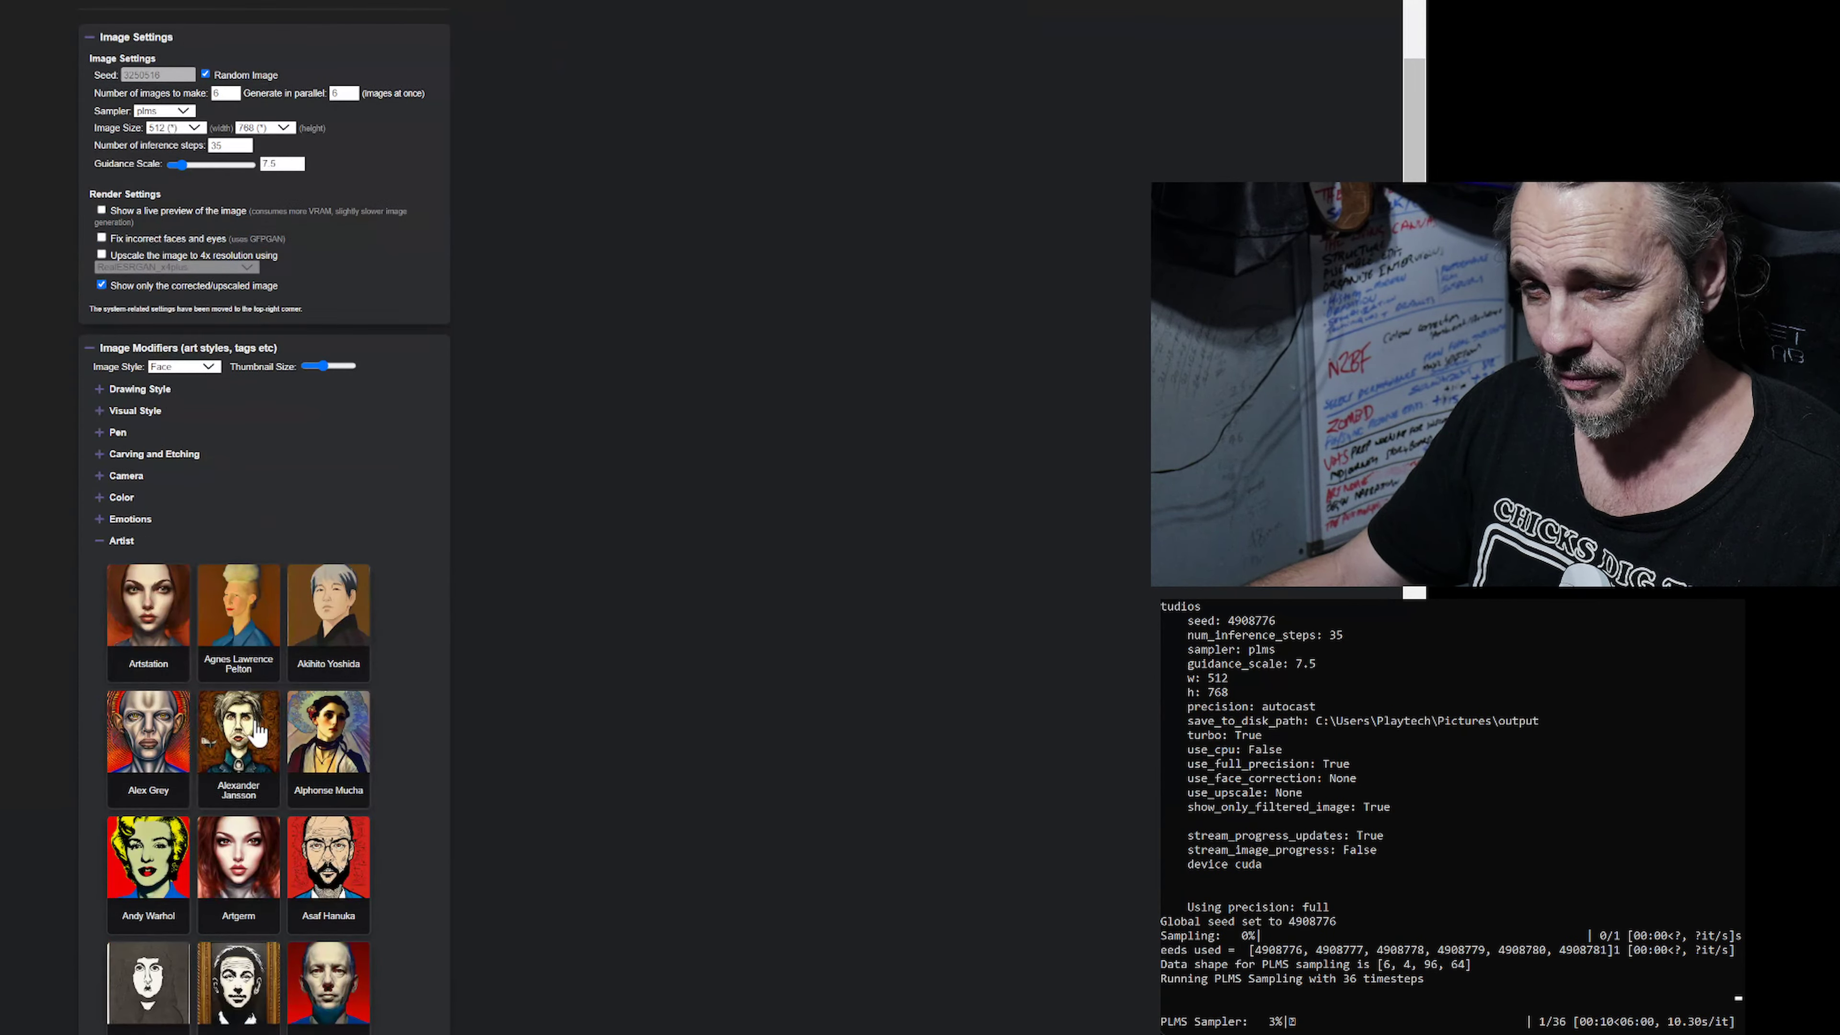
{"action": "scroll", "coordinate": [257, 734], "scroll_direction": "down", "scroll_amount": 20}
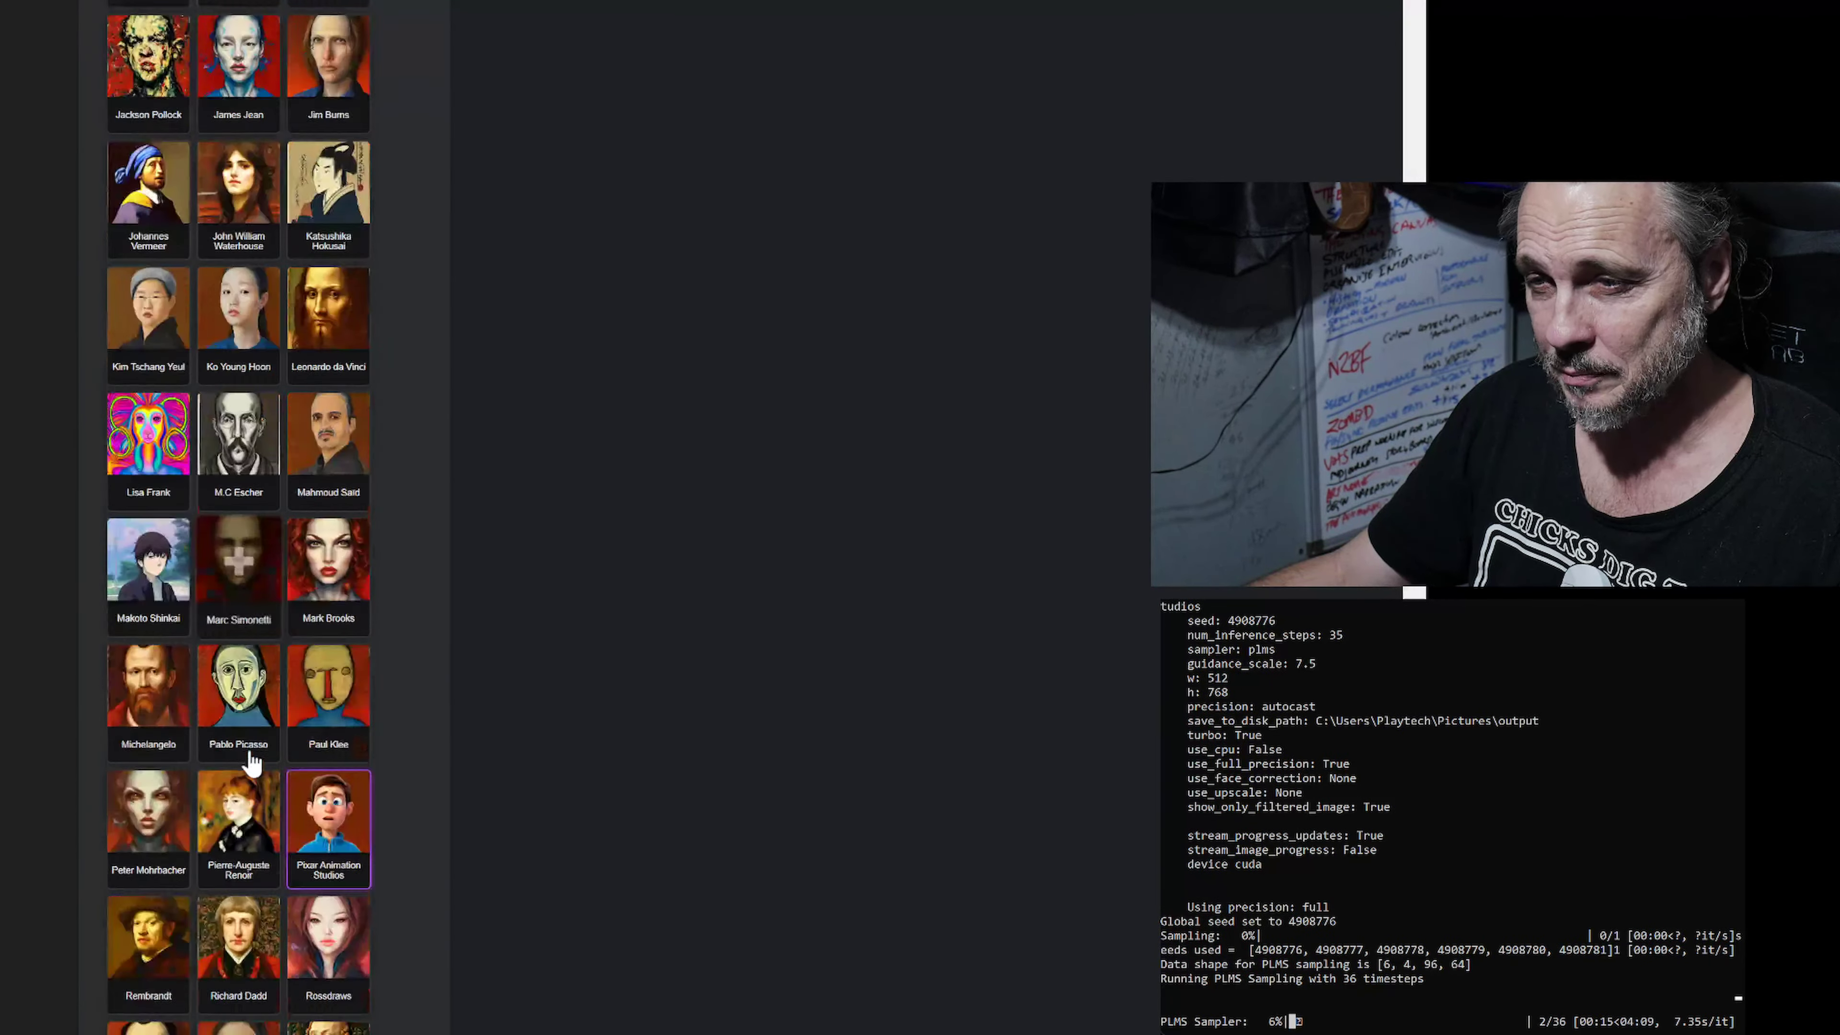
{"action": "scroll", "coordinate": [252, 761], "scroll_direction": "down", "scroll_amount": 10}
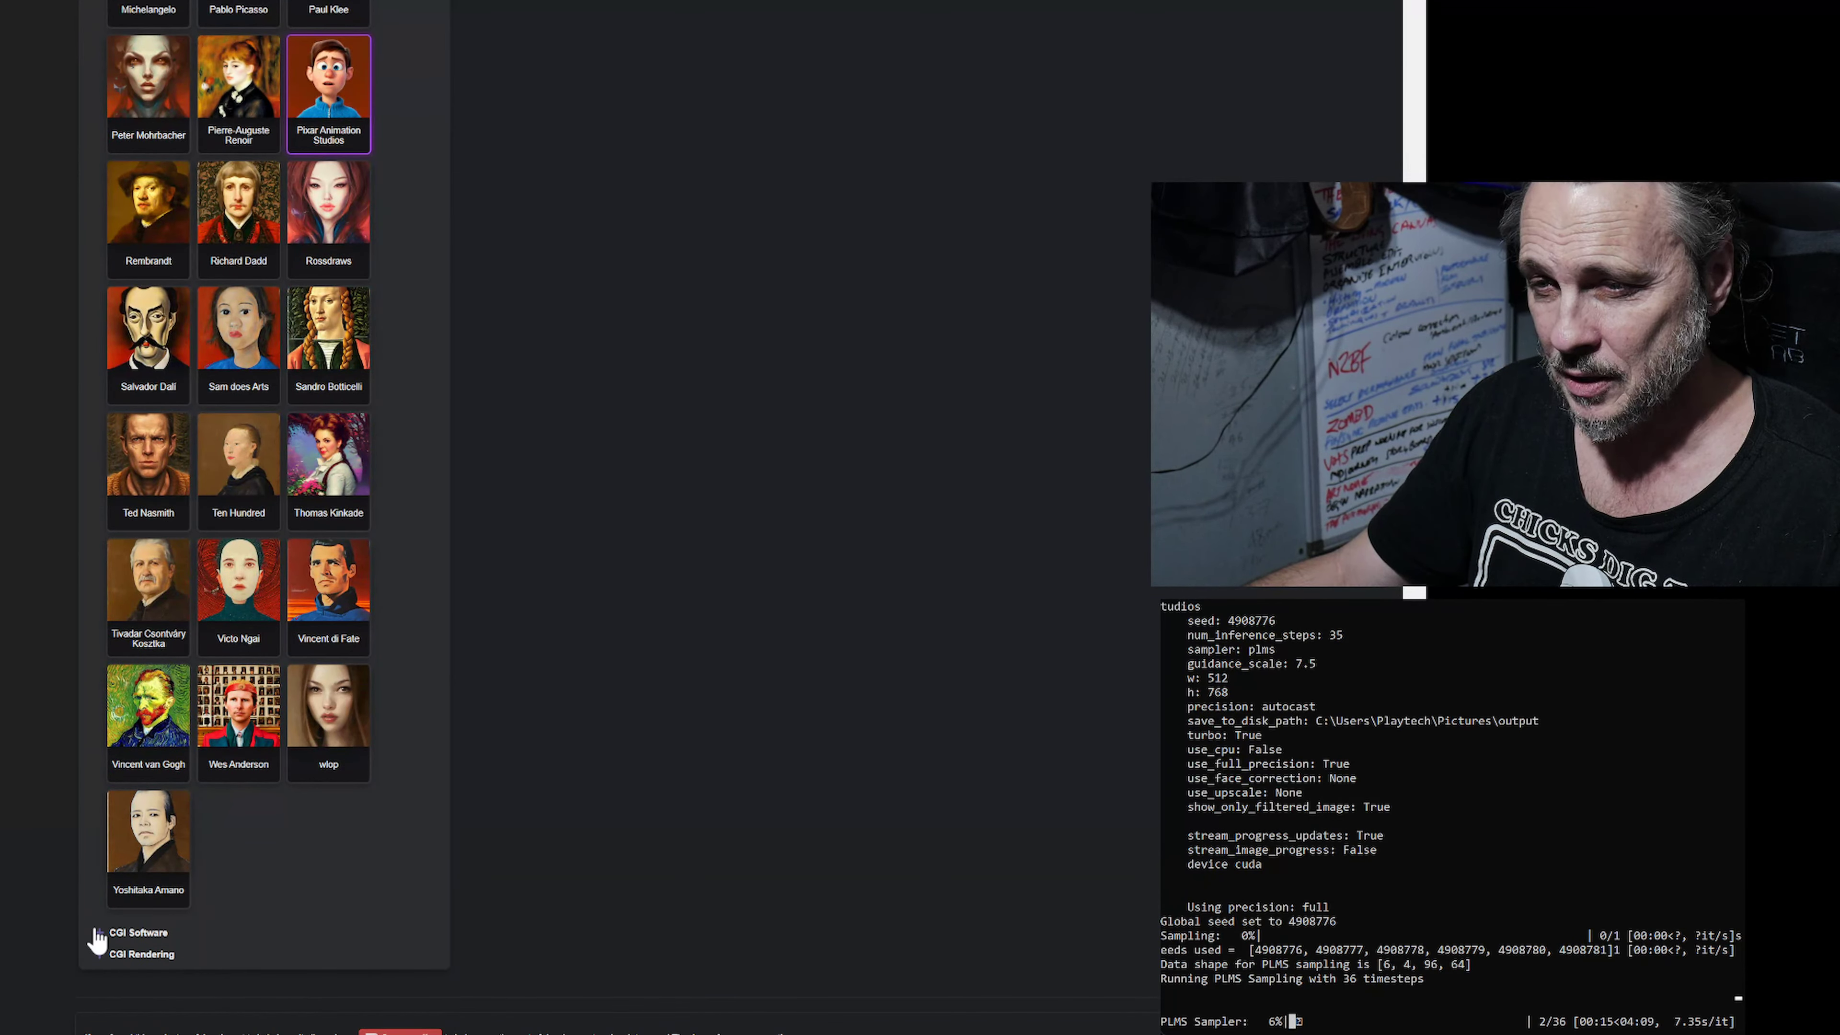
{"action": "left_click", "coordinate": [98, 937]}
{"action": "scroll", "coordinate": [358, 917], "scroll_direction": "down", "scroll_amount": 5}
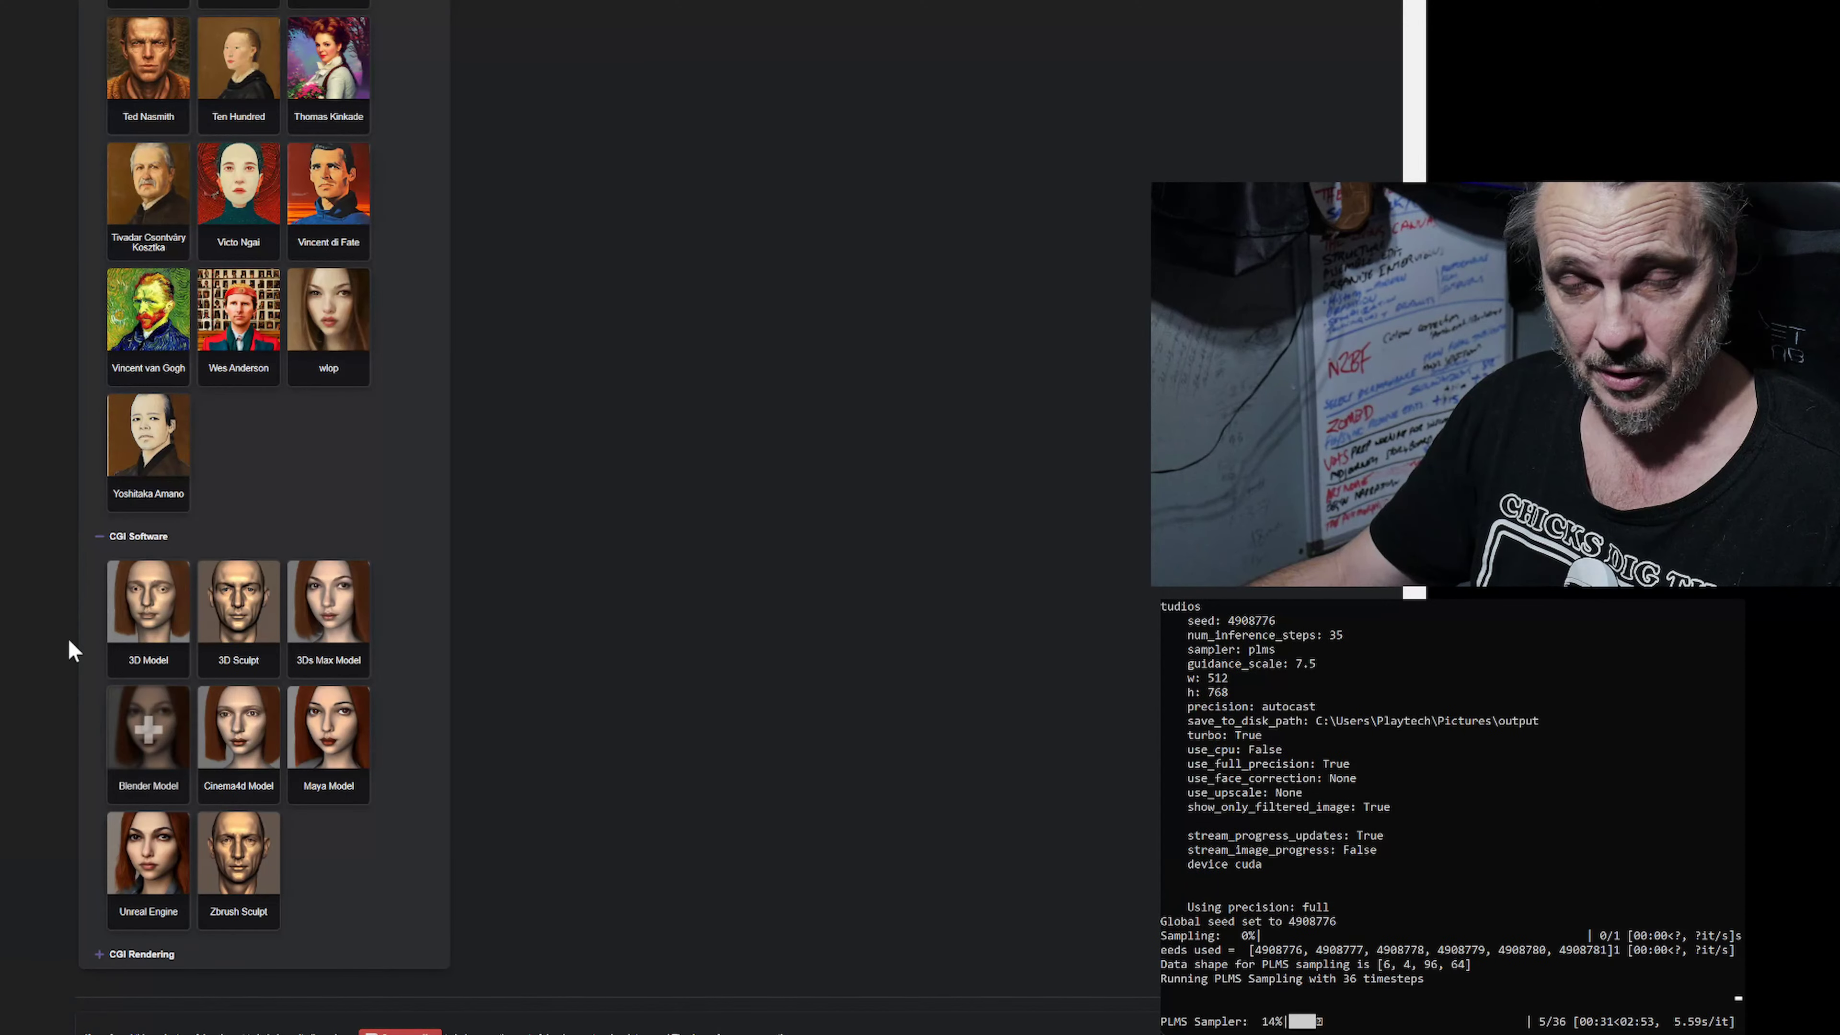
{"action": "left_click", "coordinate": [79, 529]}
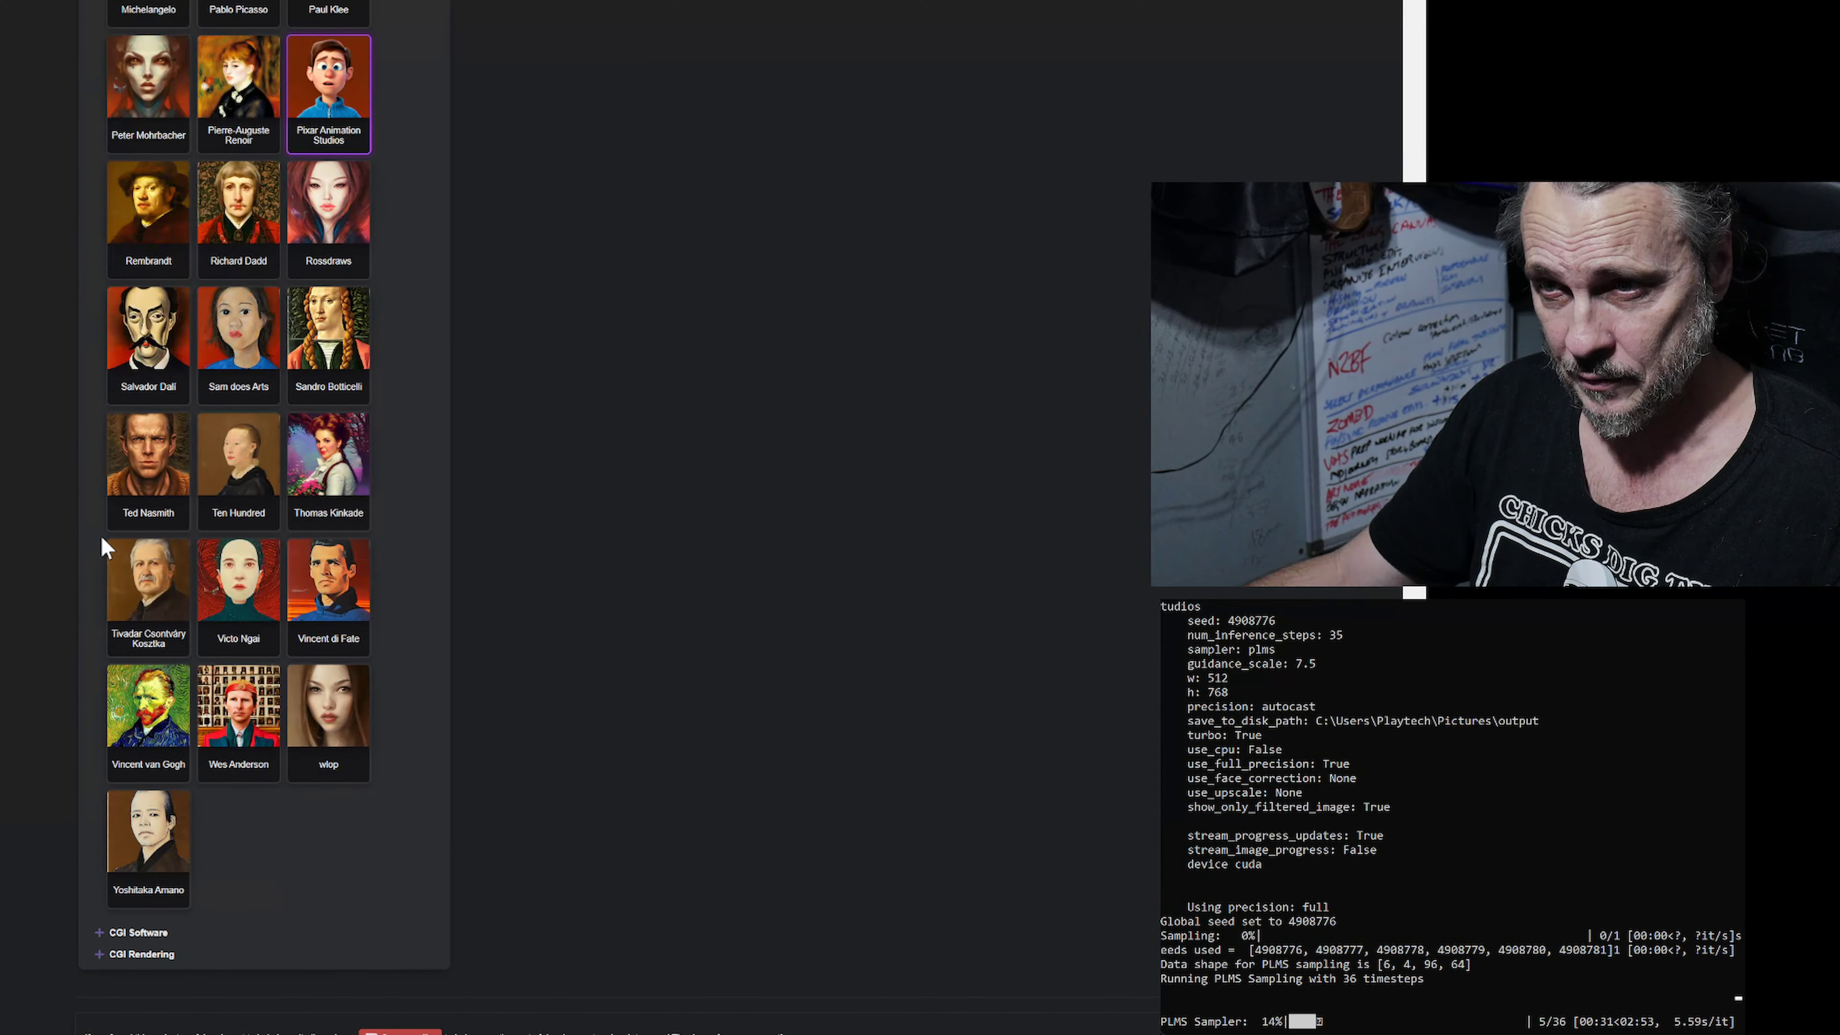
Expand the CGI Rendering modifier category, look over its options and return to the prompt area.
{"action": "left_click", "coordinate": [130, 951]}
{"action": "scroll", "coordinate": [355, 652], "scroll_direction": "down", "scroll_amount": 8}
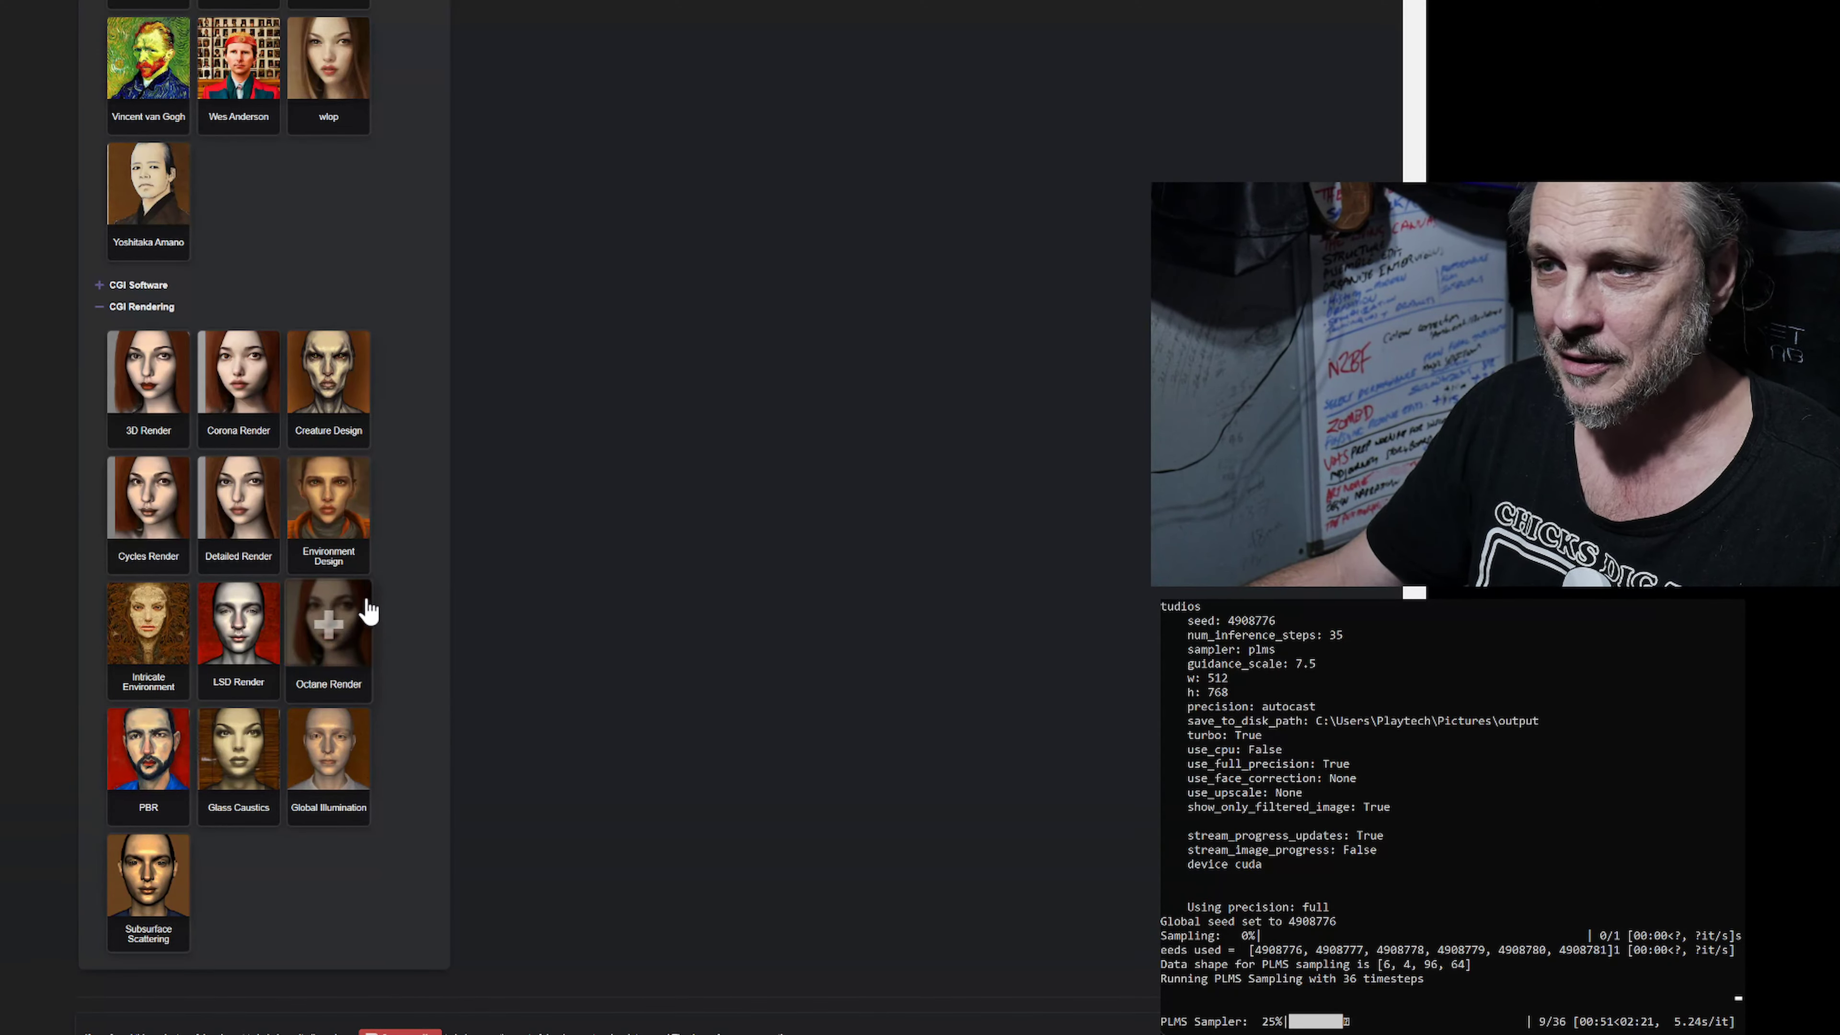
{"action": "scroll", "coordinate": [329, 819], "scroll_direction": "up", "scroll_amount": 10}
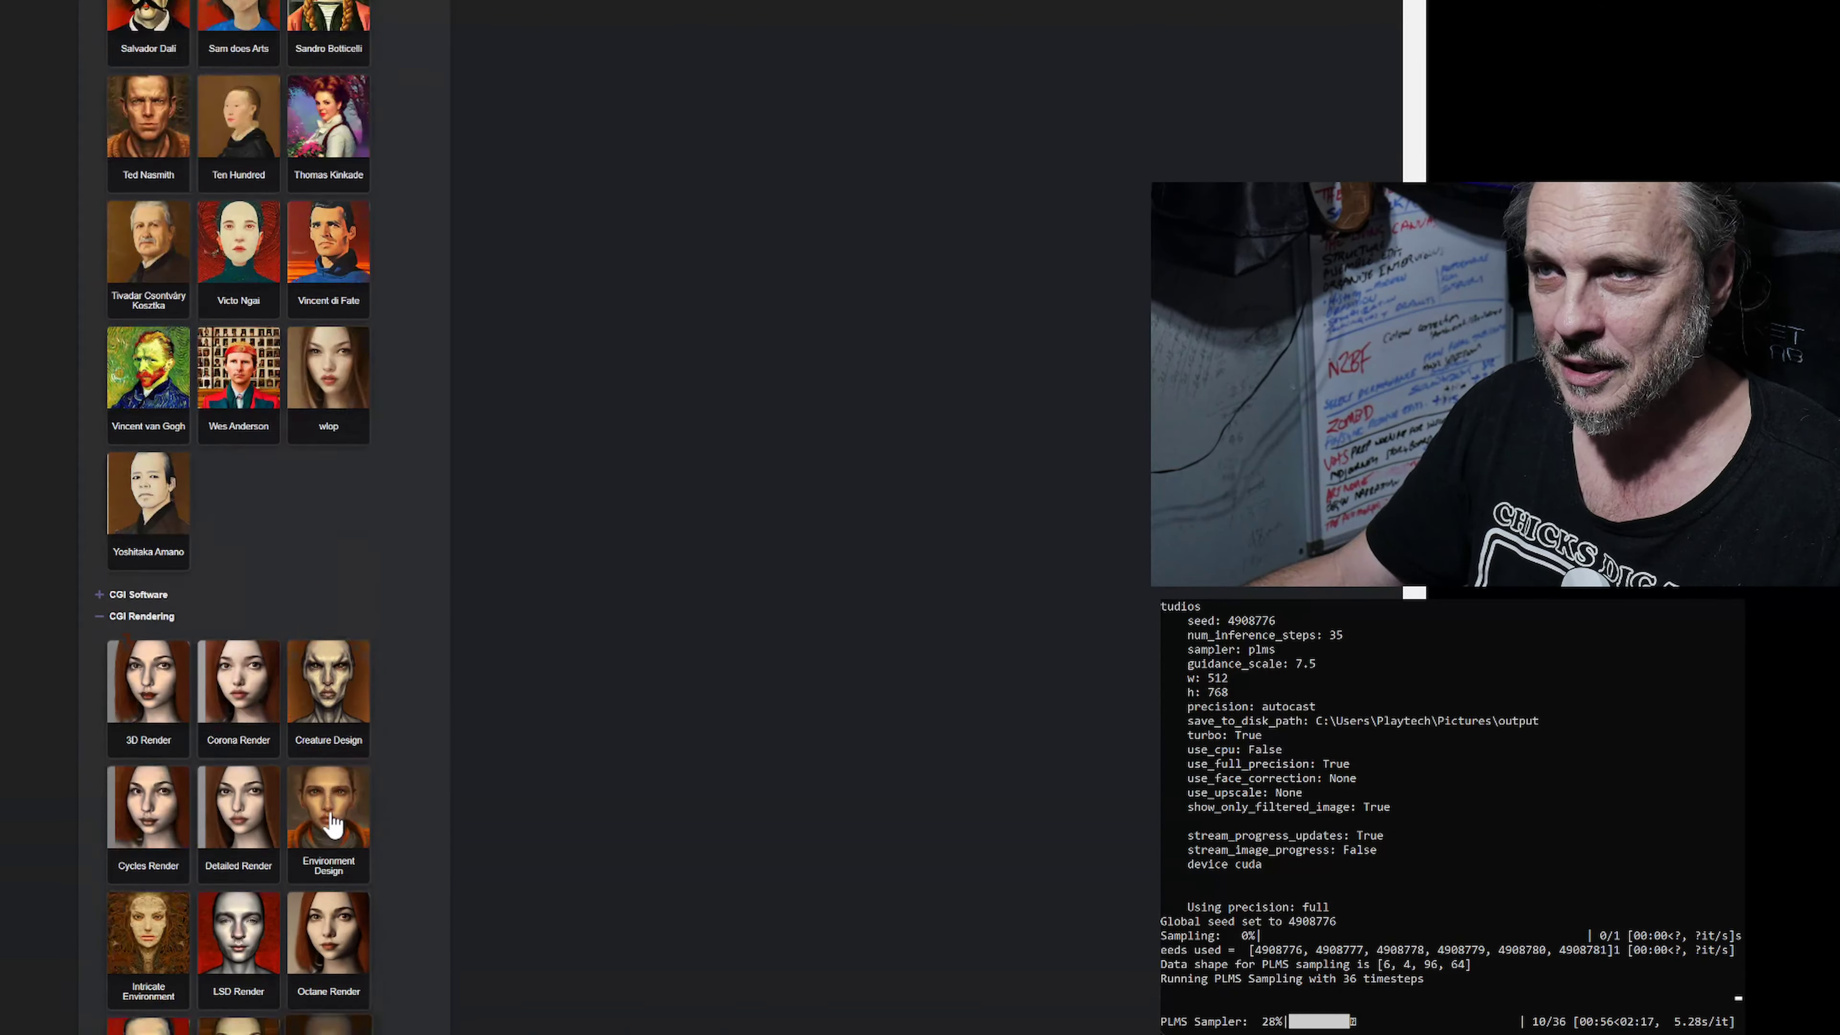
{"action": "scroll", "coordinate": [319, 790], "scroll_direction": "up", "scroll_amount": 15}
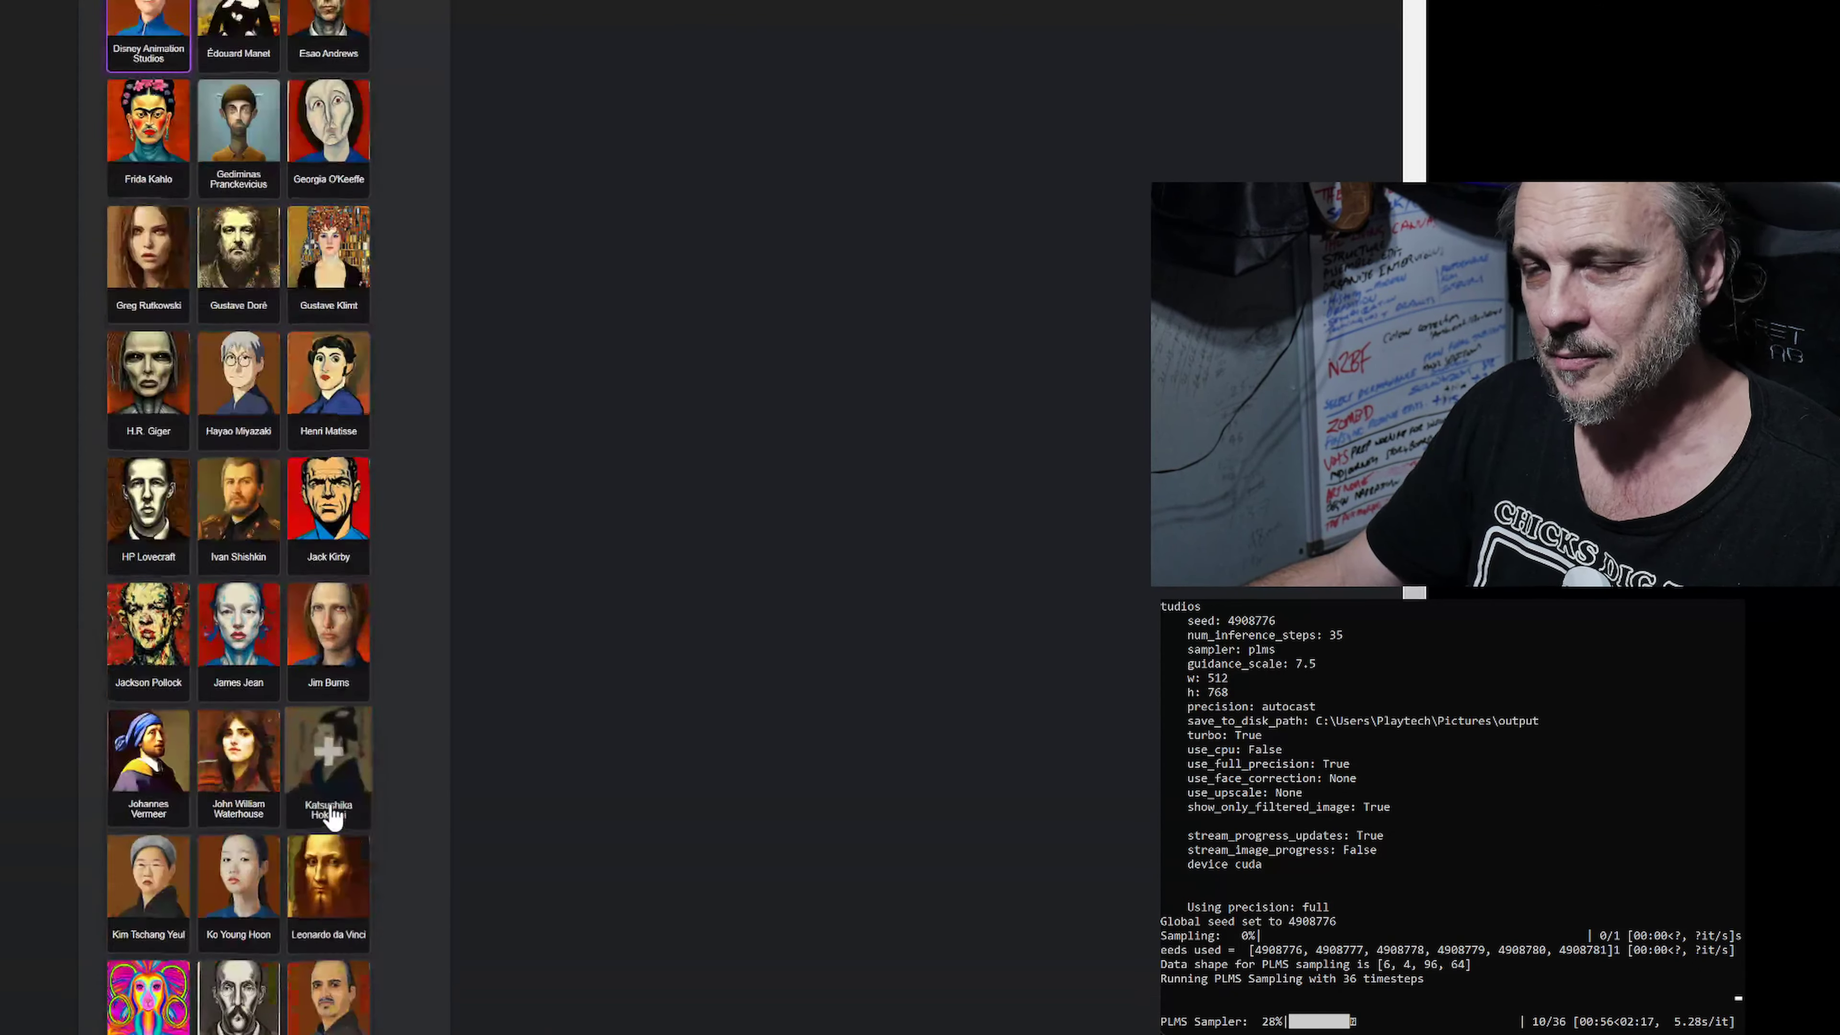
{"action": "scroll", "coordinate": [300, 742], "scroll_direction": "up", "scroll_amount": 20}
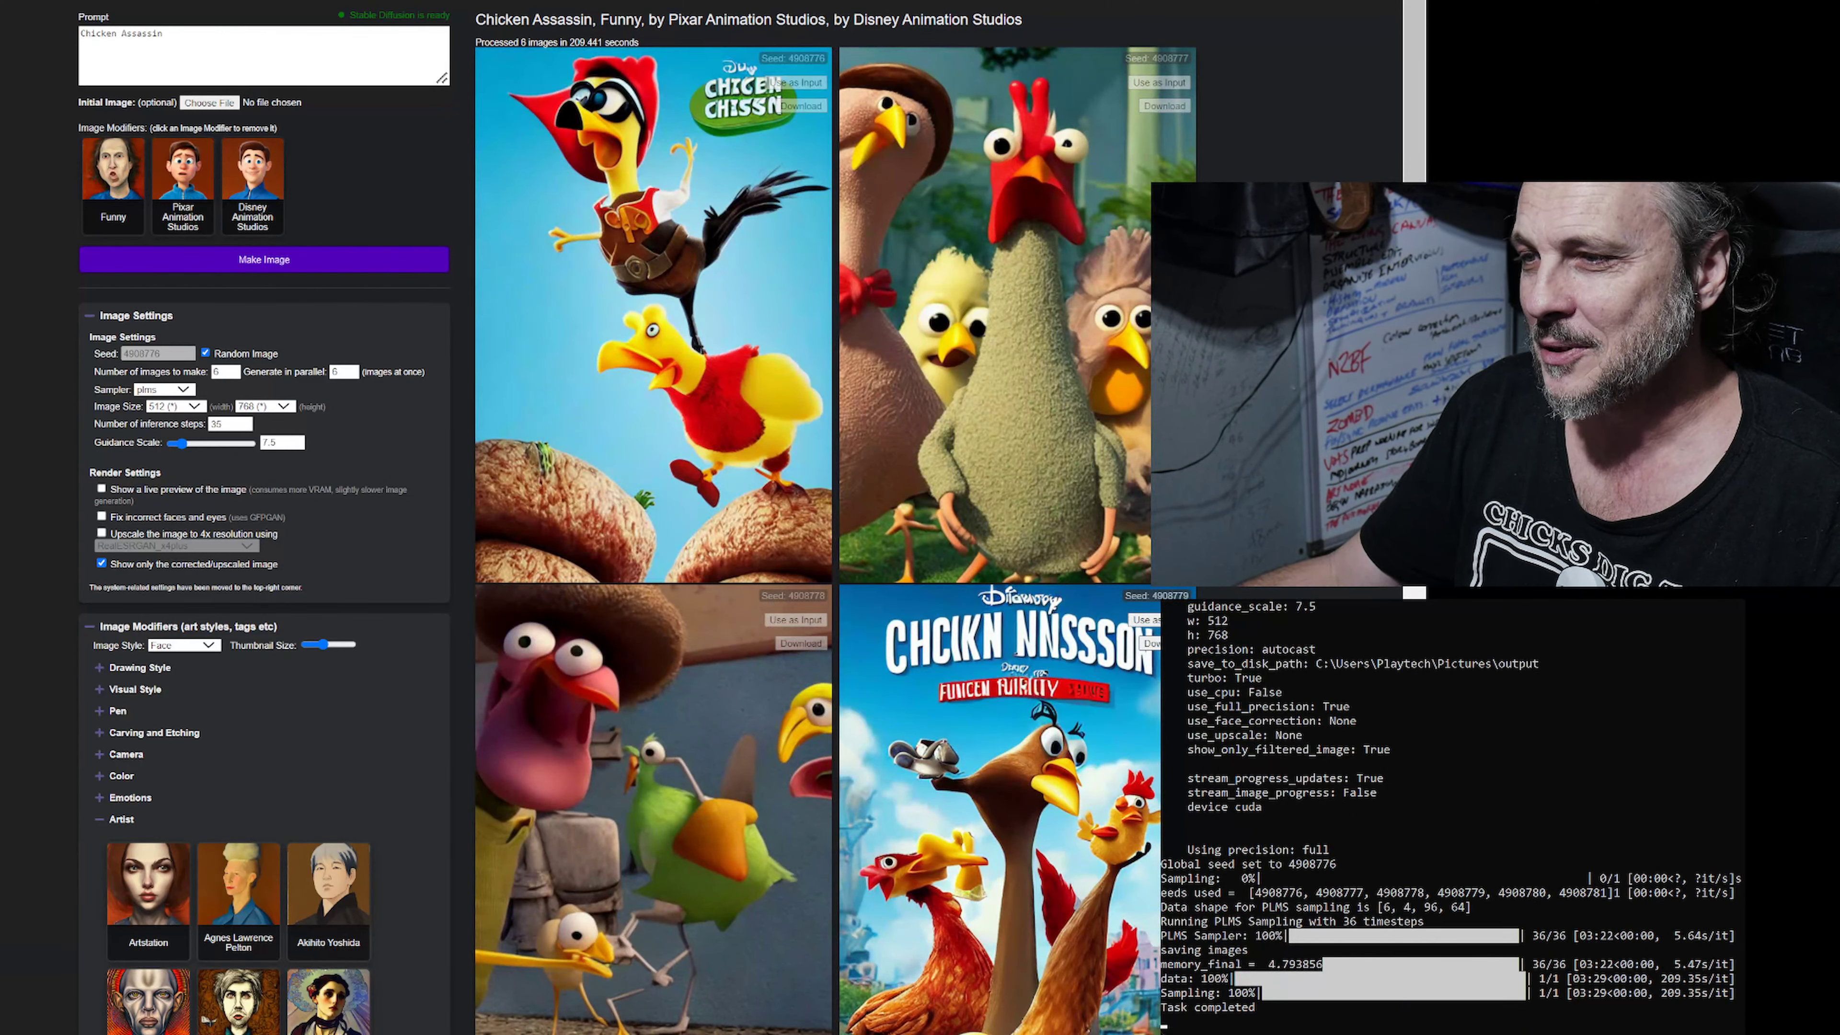
Look through all the generated Chicken Assassin images and compare the results.
{"action": "scroll", "coordinate": [652, 517], "scroll_direction": "down", "scroll_amount": 4}
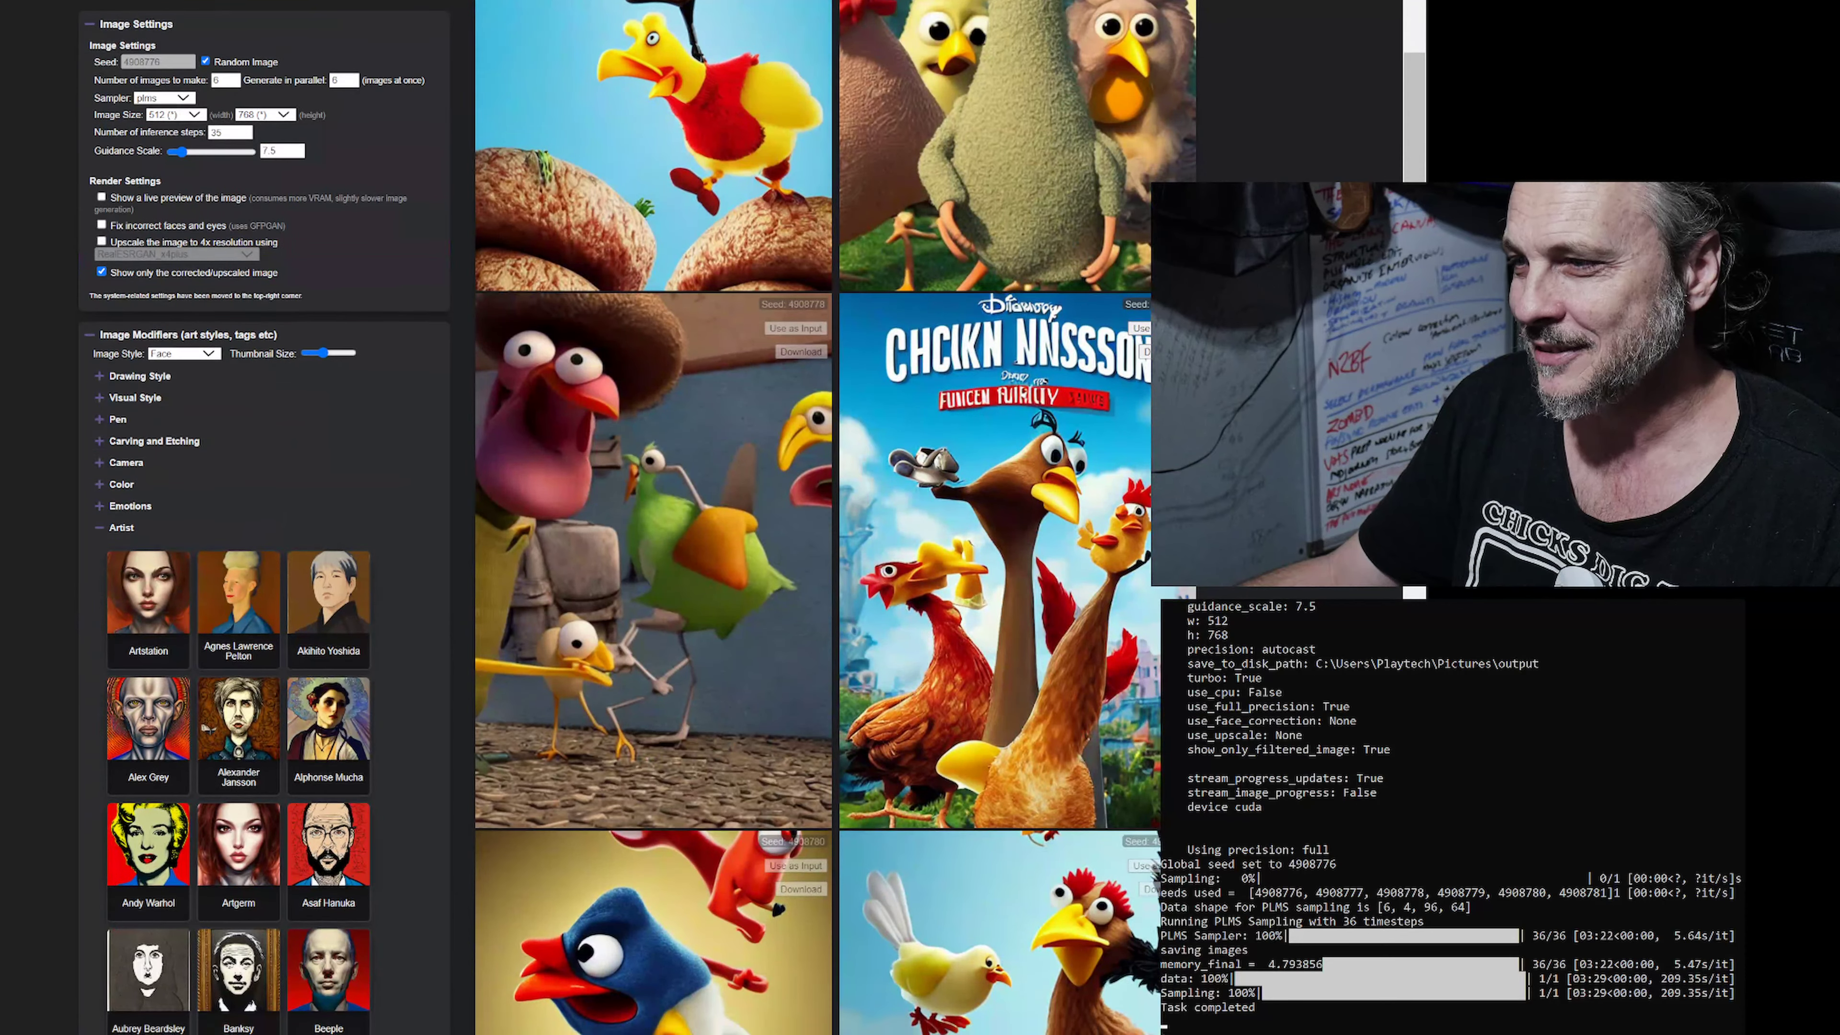
{"action": "scroll", "coordinate": [652, 517], "scroll_direction": "down", "scroll_amount": 9}
{"action": "scroll", "coordinate": [652, 517], "scroll_direction": "up", "scroll_amount": 4}
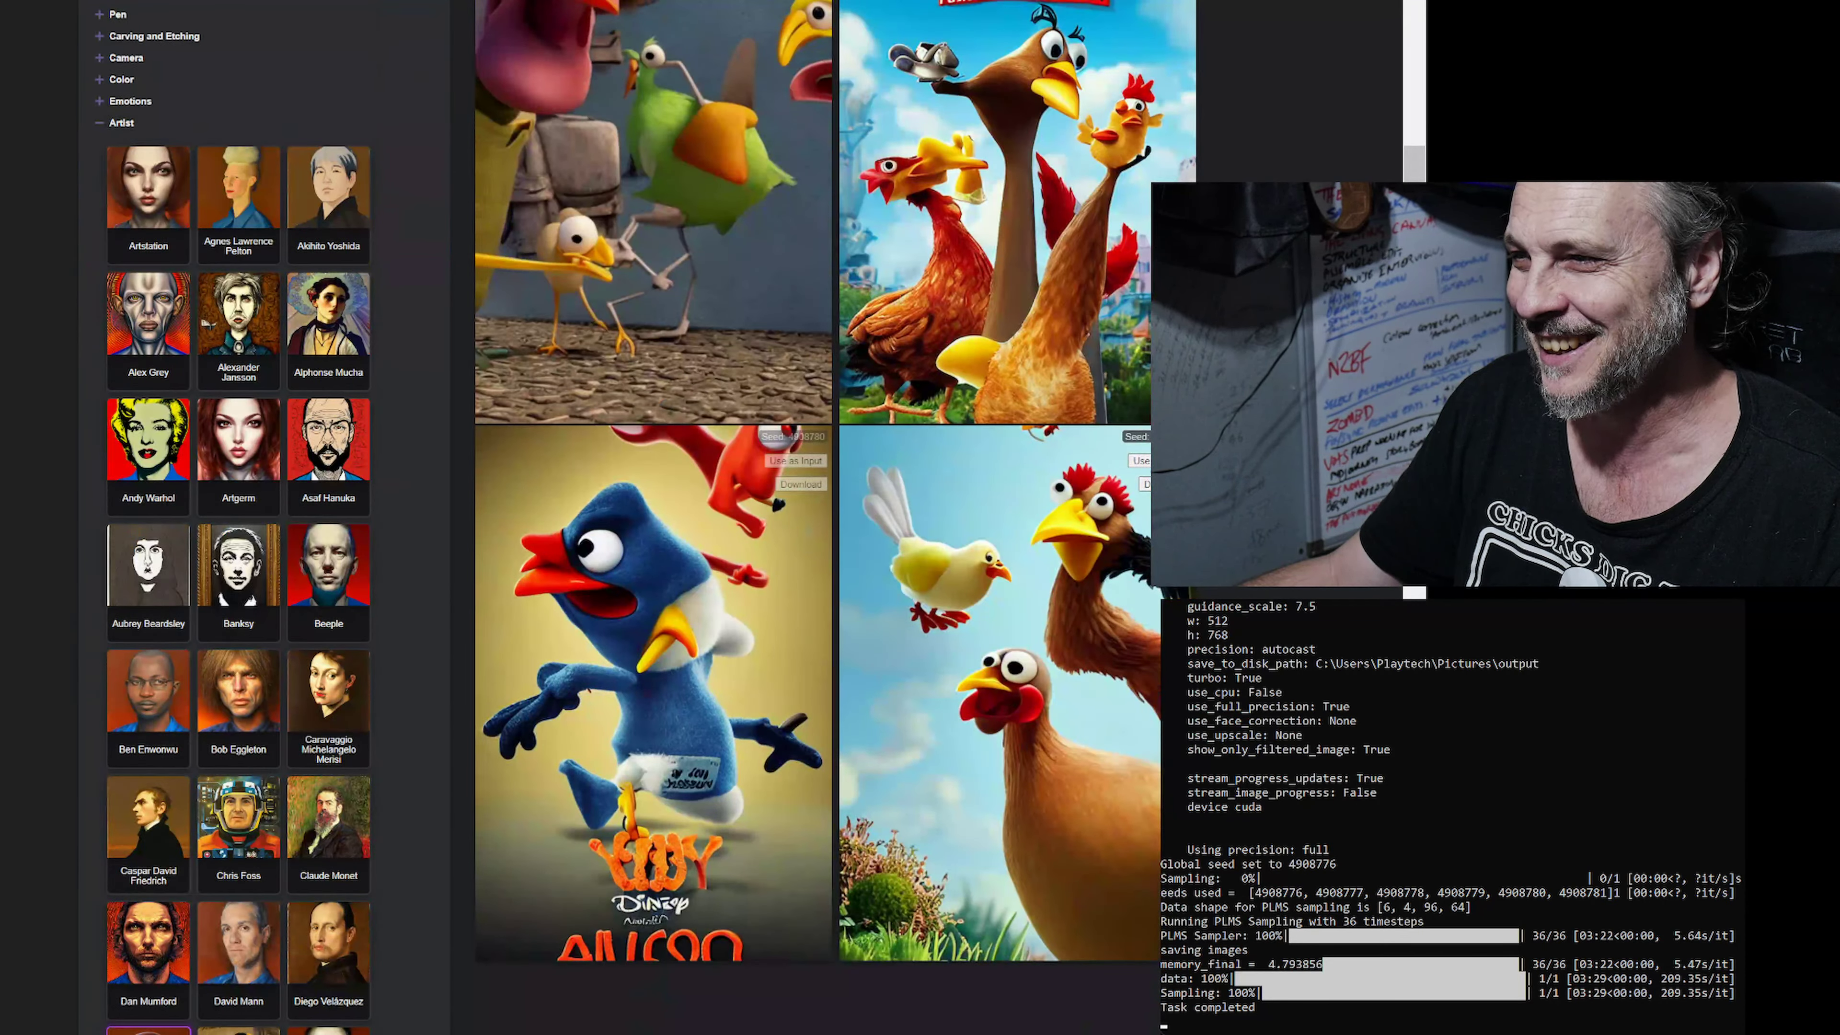
{"action": "scroll", "coordinate": [651, 518], "scroll_direction": "up", "scroll_amount": 8}
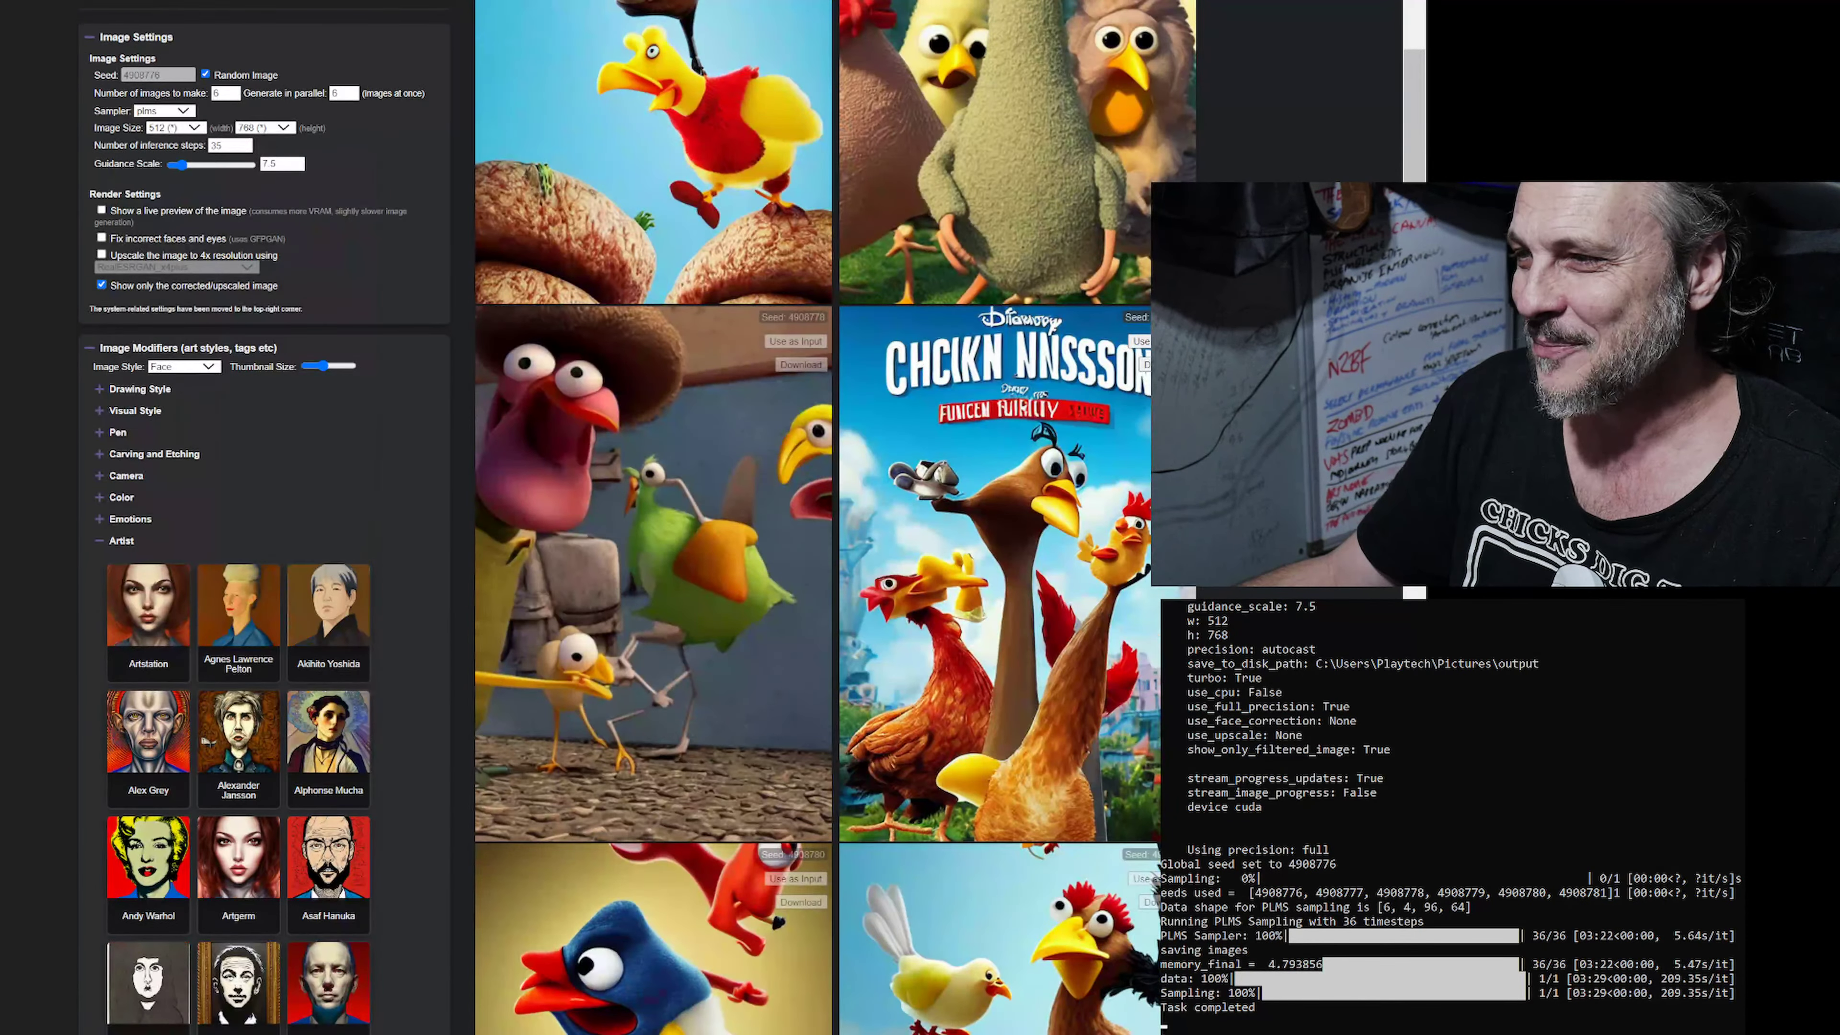
{"action": "scroll", "coordinate": [652, 518], "scroll_direction": "down", "scroll_amount": 4}
{"action": "scroll", "coordinate": [652, 517], "scroll_direction": "up", "scroll_amount": 7}
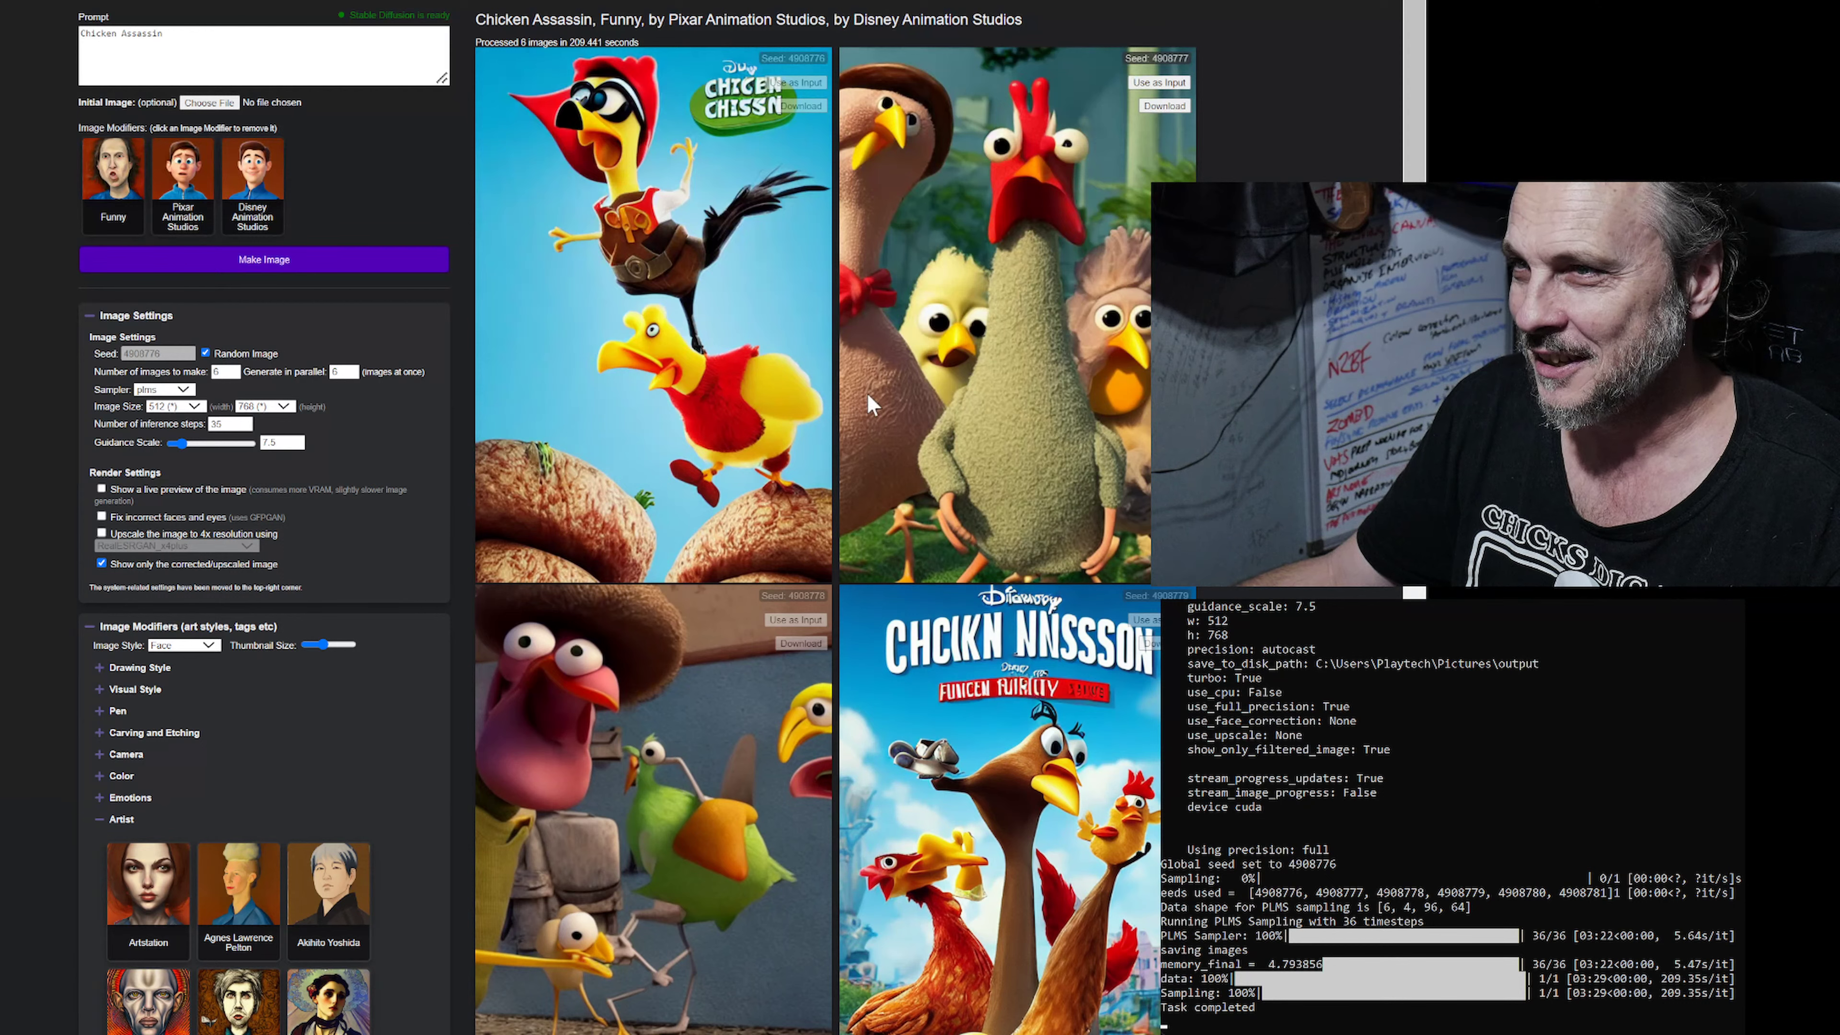
{"action": "scroll", "coordinate": [924, 511], "scroll_direction": "down", "scroll_amount": 3}
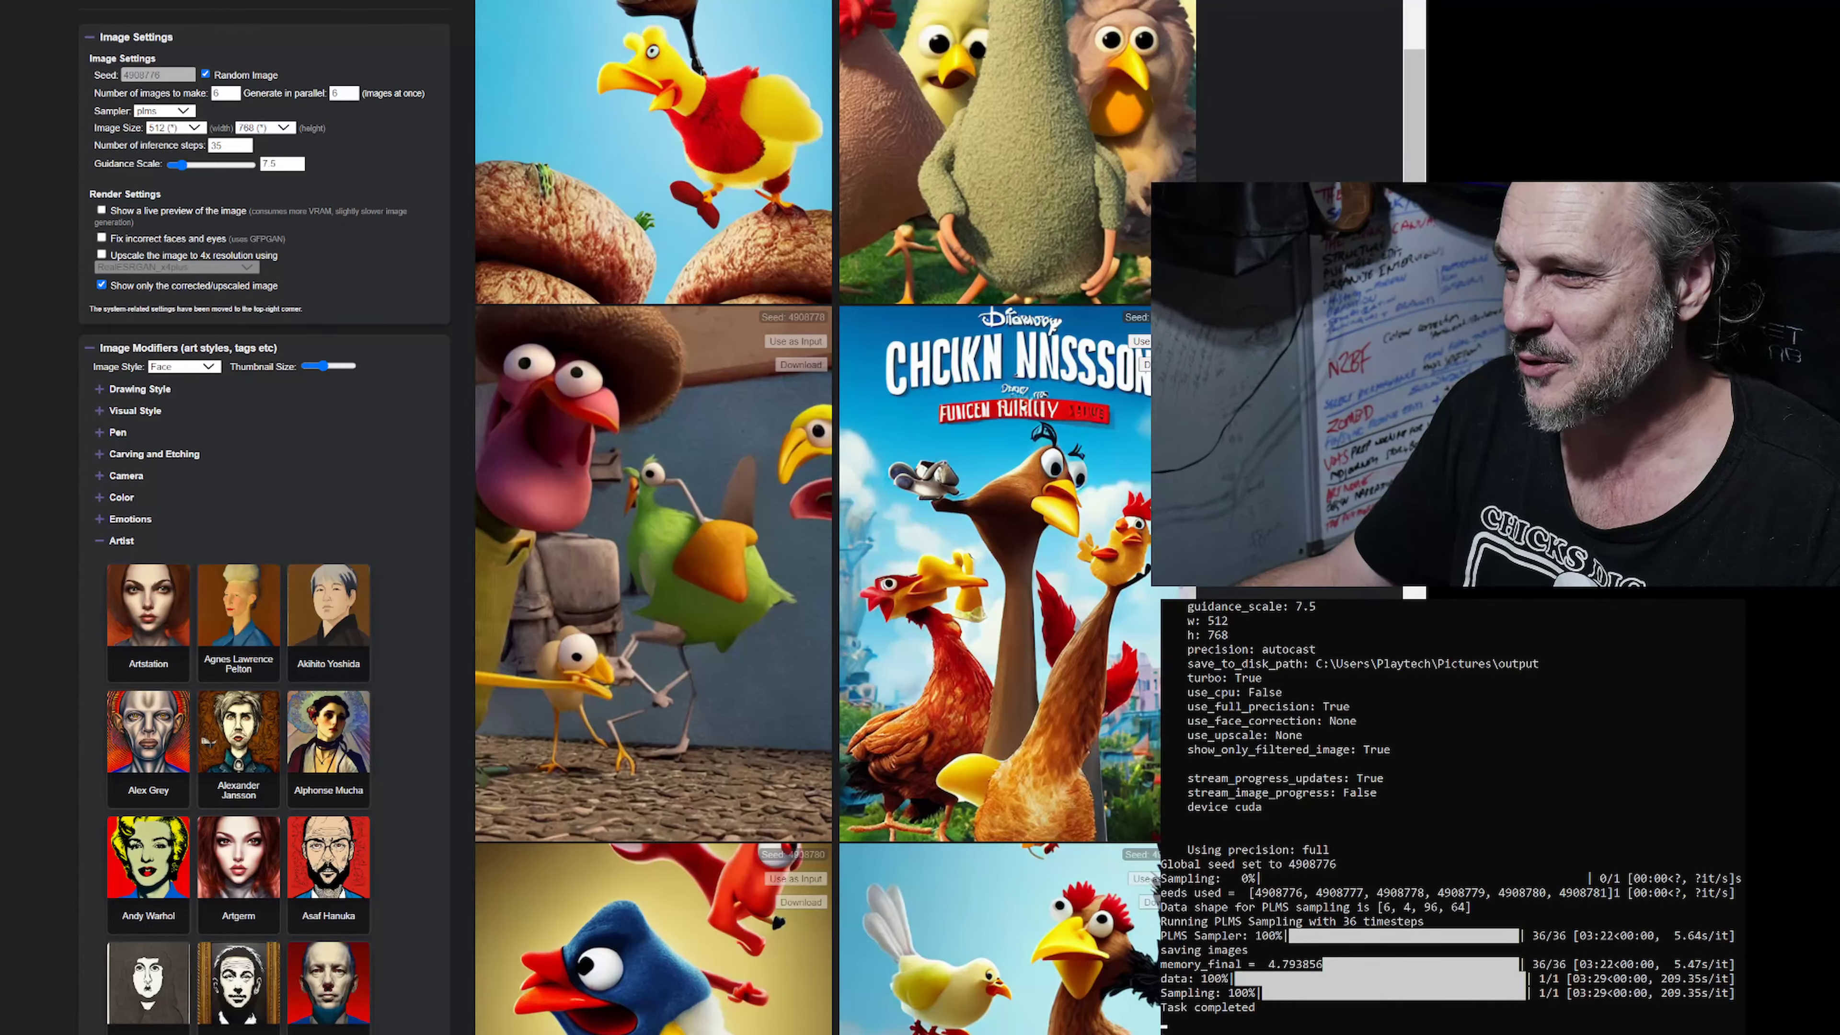
{"action": "scroll", "coordinate": [1150, 645], "scroll_direction": "down", "scroll_amount": 5}
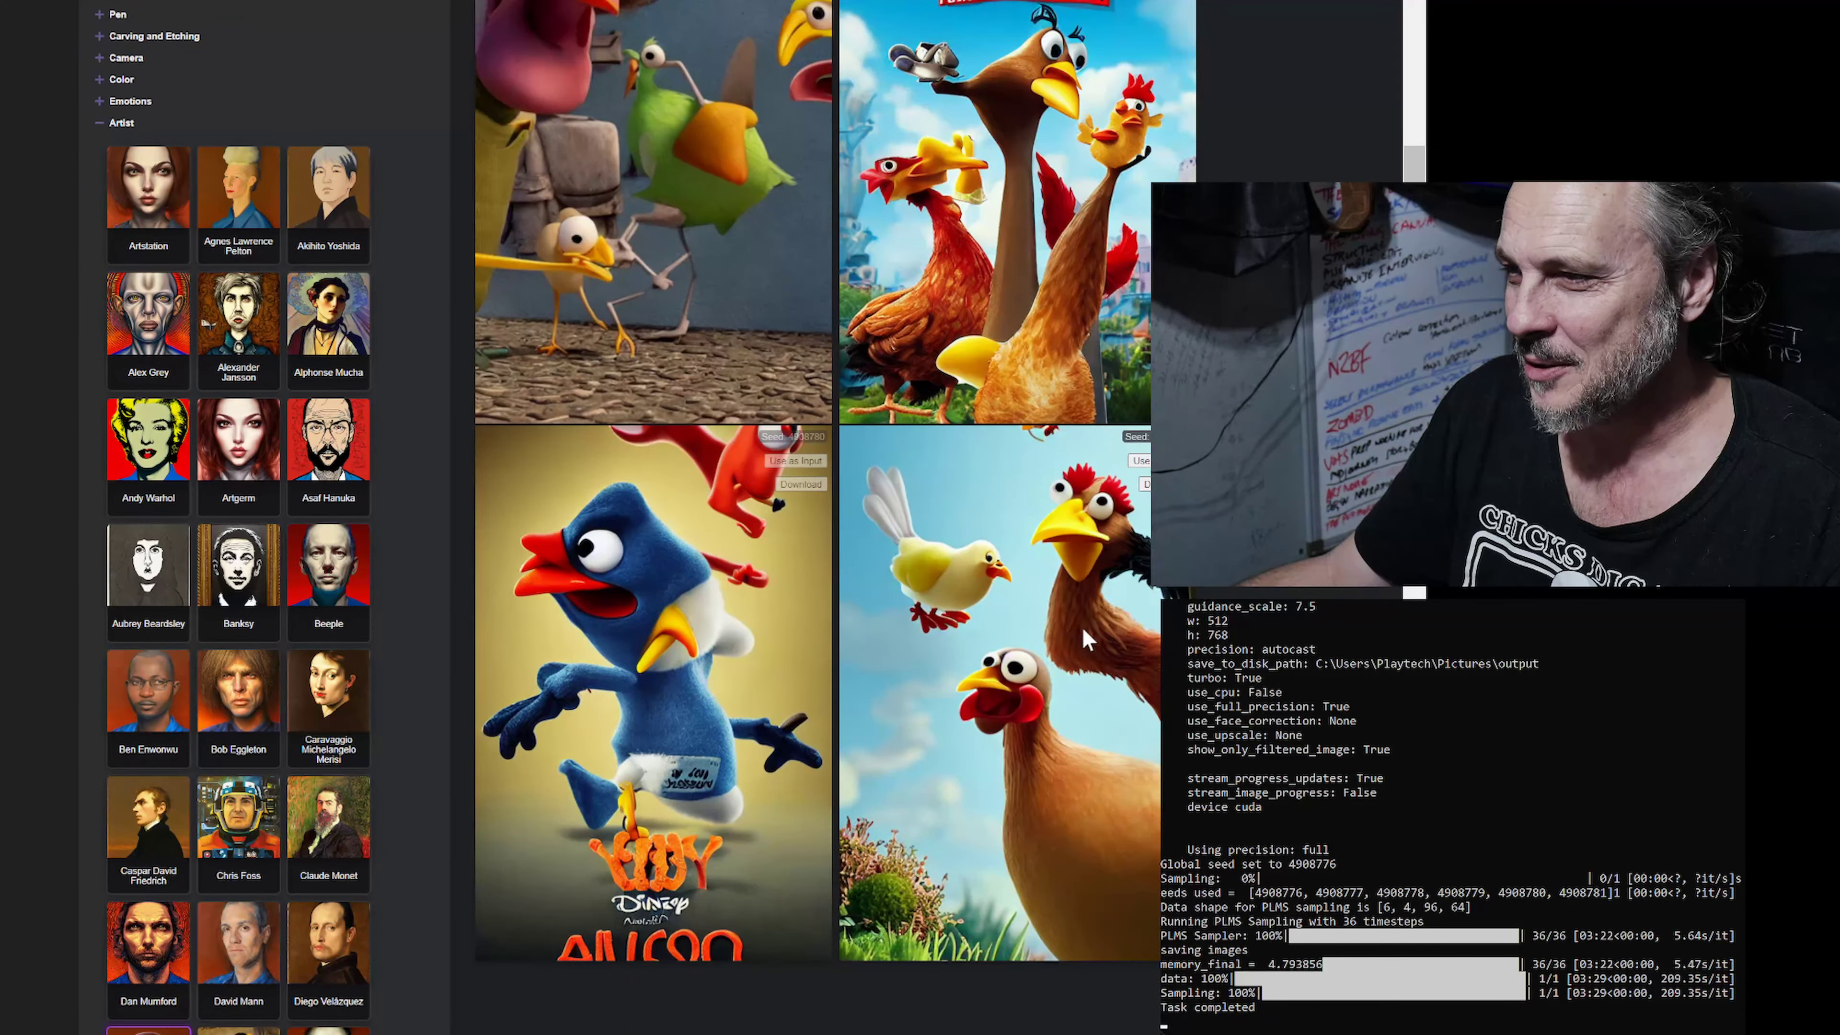
{"action": "scroll", "coordinate": [1053, 760], "scroll_direction": "up", "scroll_amount": 8}
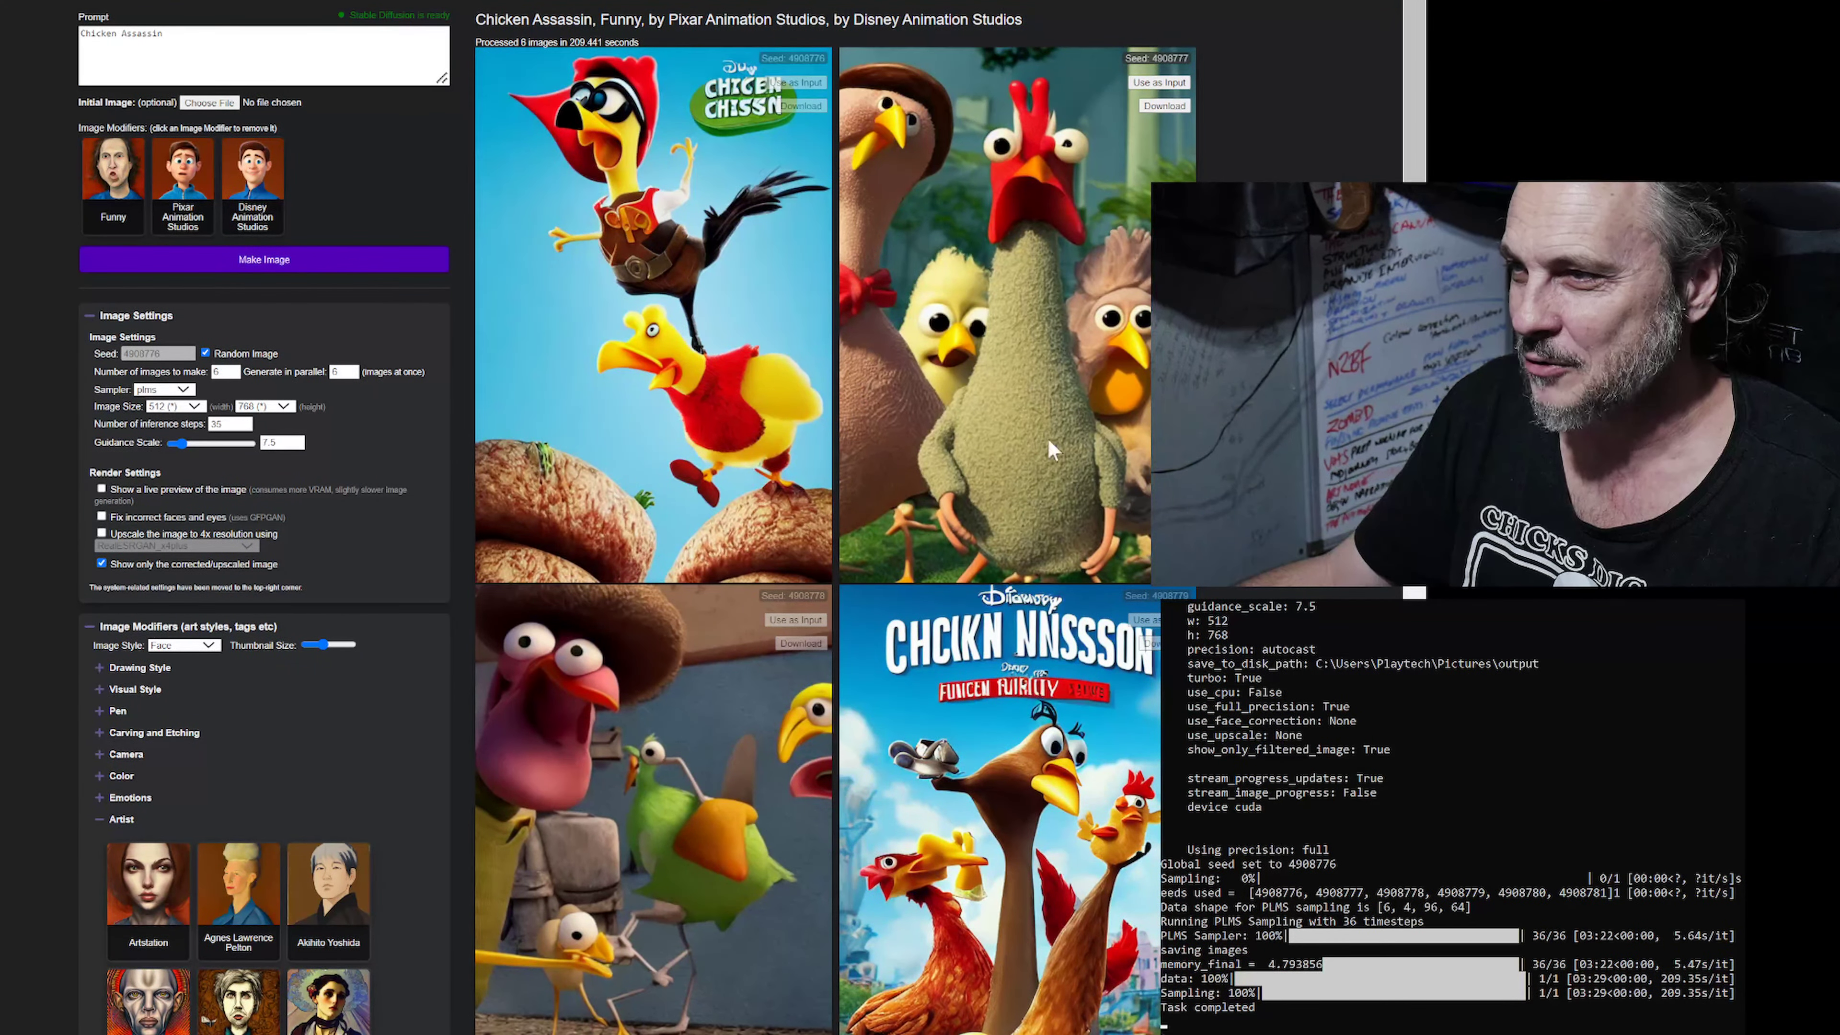
Use the generated image with the green chicken in the middle as the initial image and change the prompt to "Chickens".
{"action": "left_click", "coordinate": [1176, 89]}
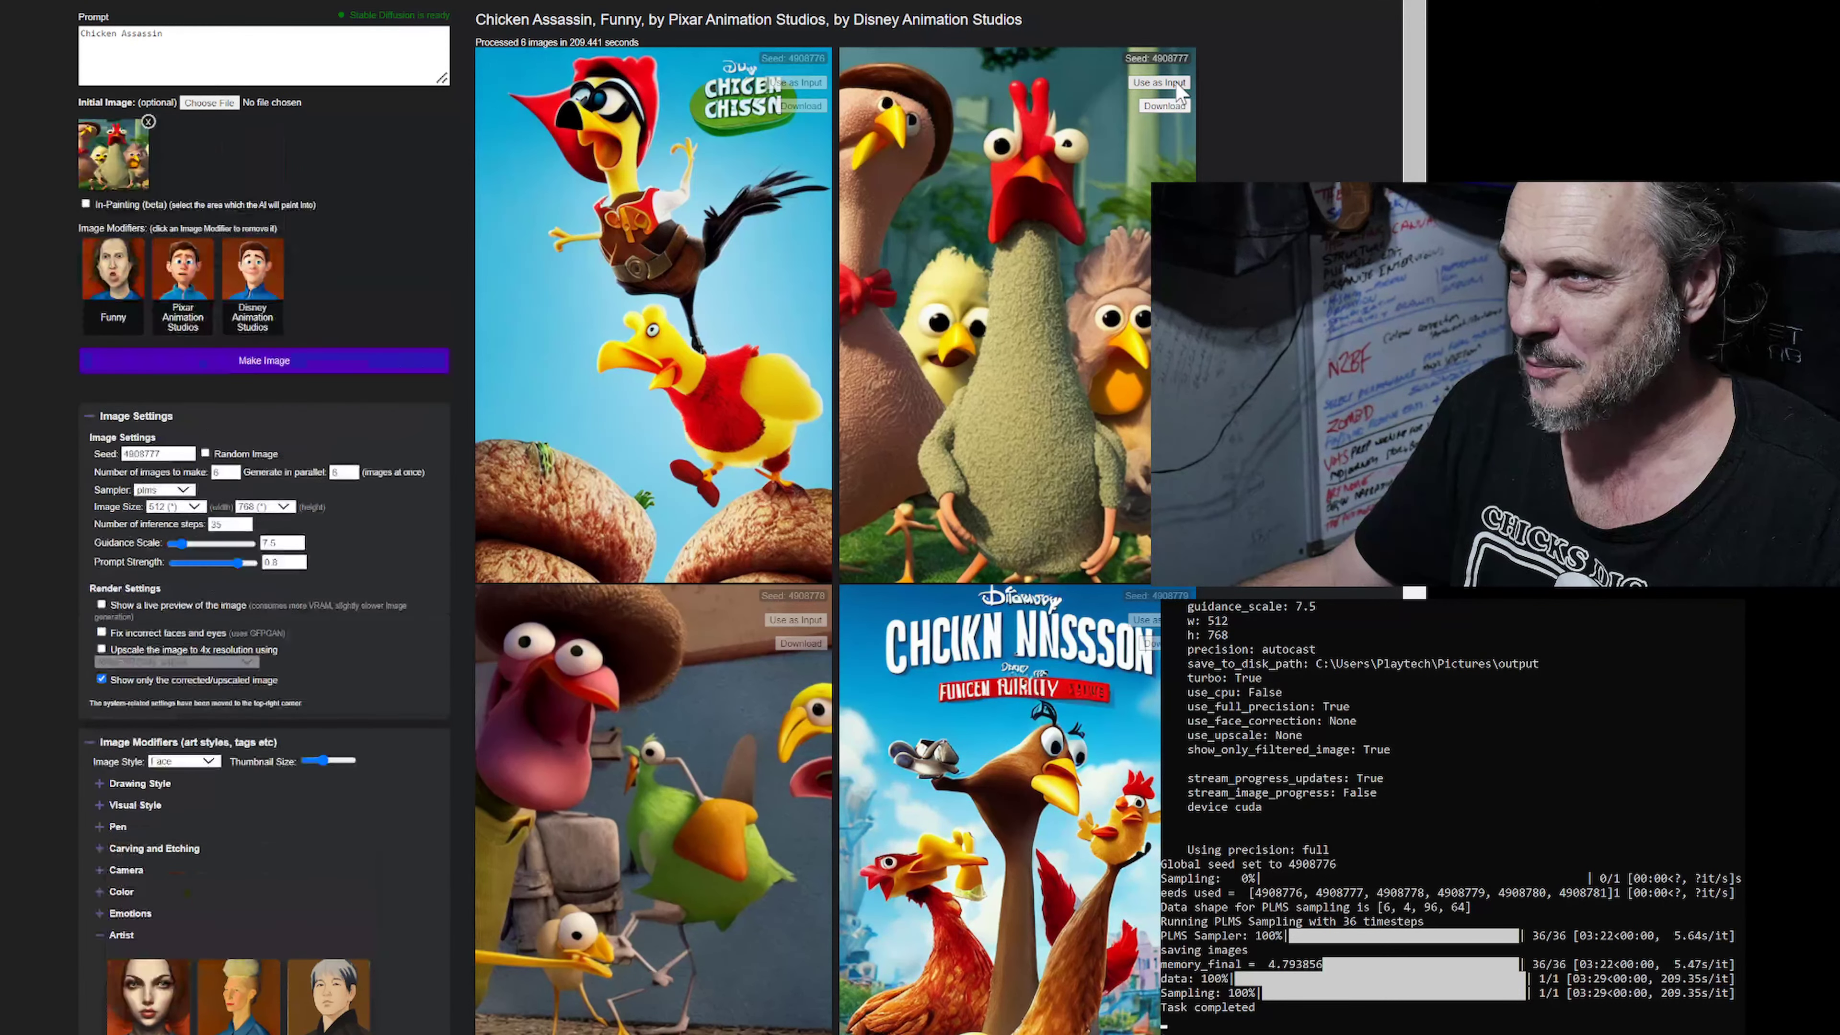
{"action": "left_click_drag", "start_coordinate": [165, 34], "coordinate": [115, 42]}
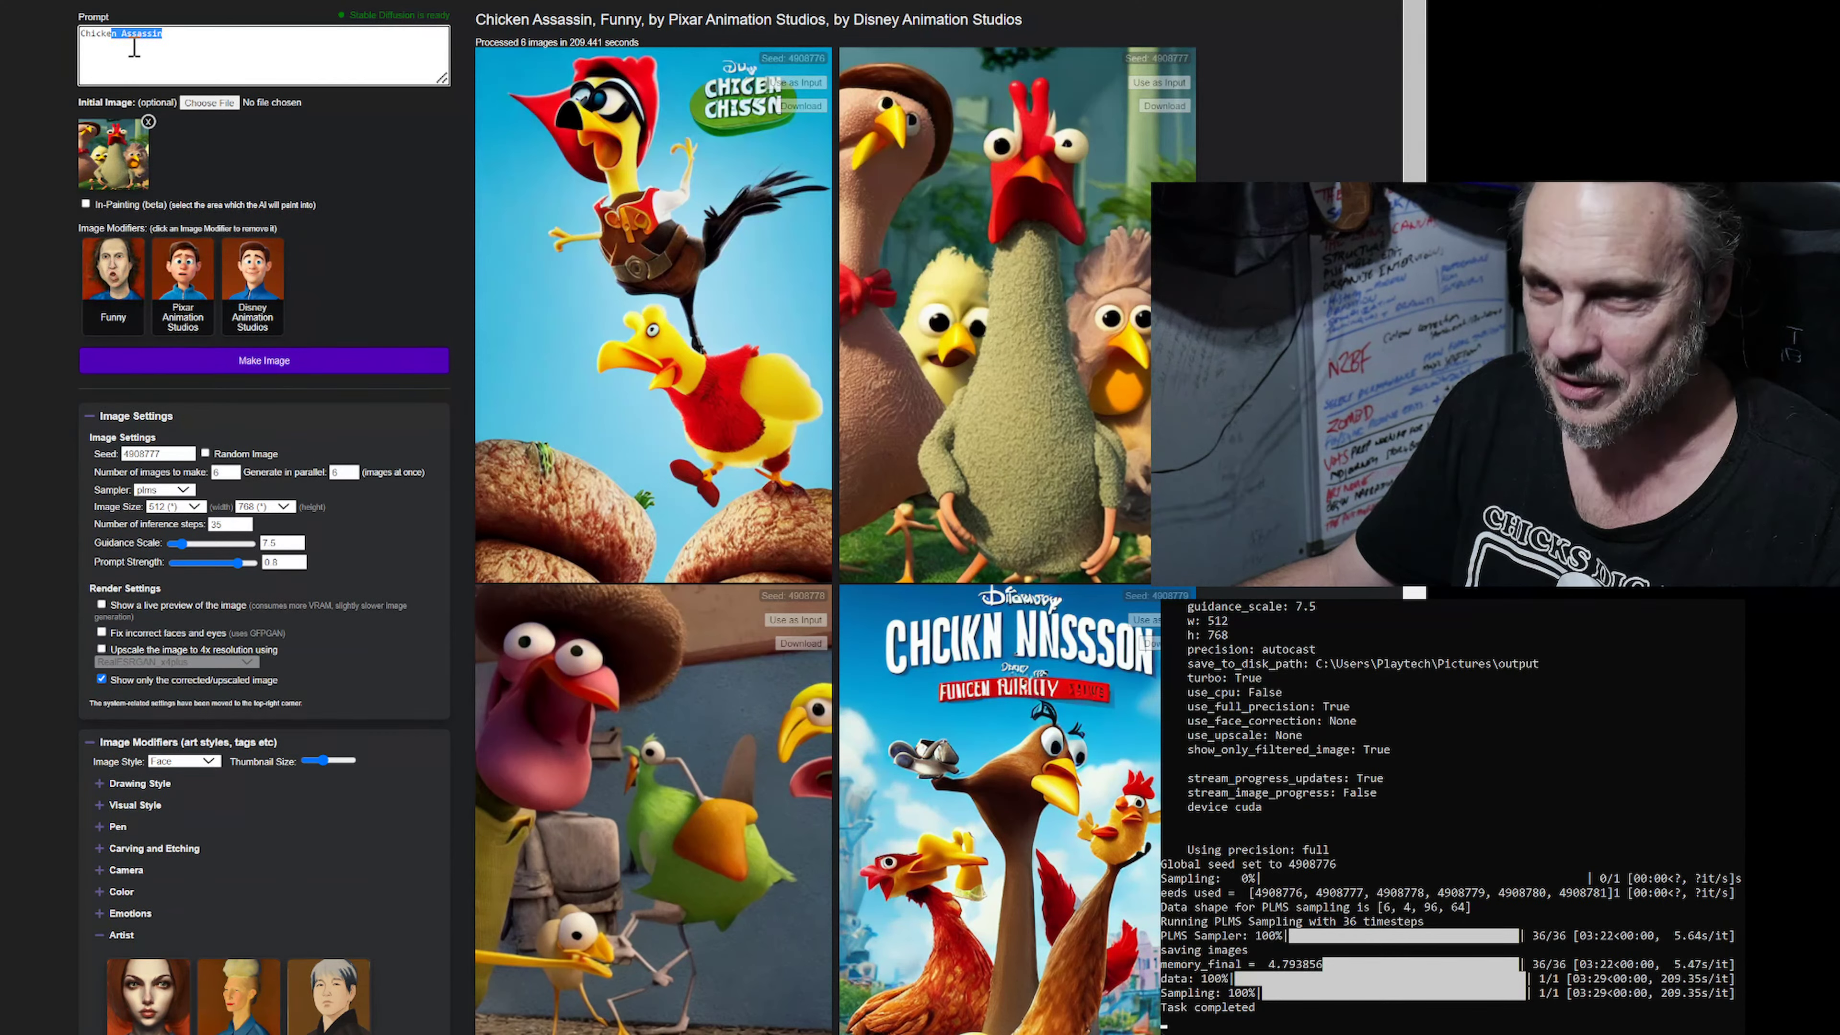
{"action": "key", "text": "BackSpace"}
{"action": "type", "text": "s"}
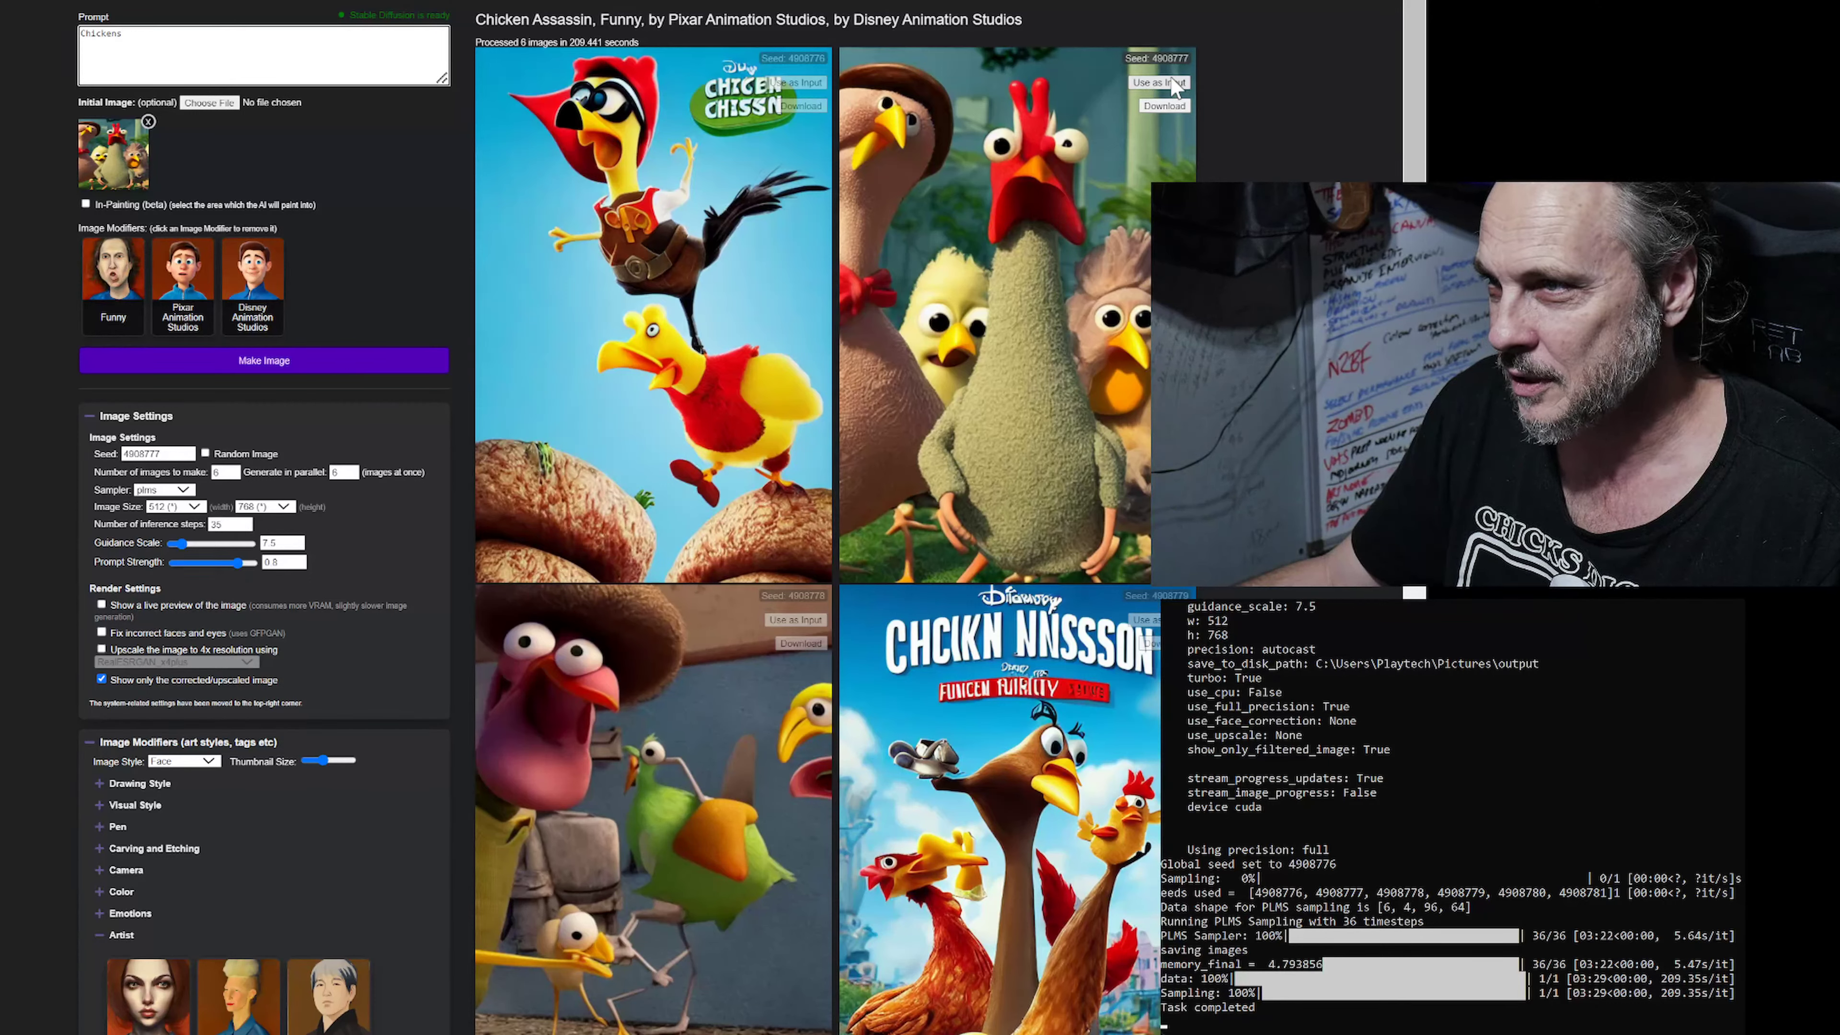
{"action": "left_click", "coordinate": [795, 82]}
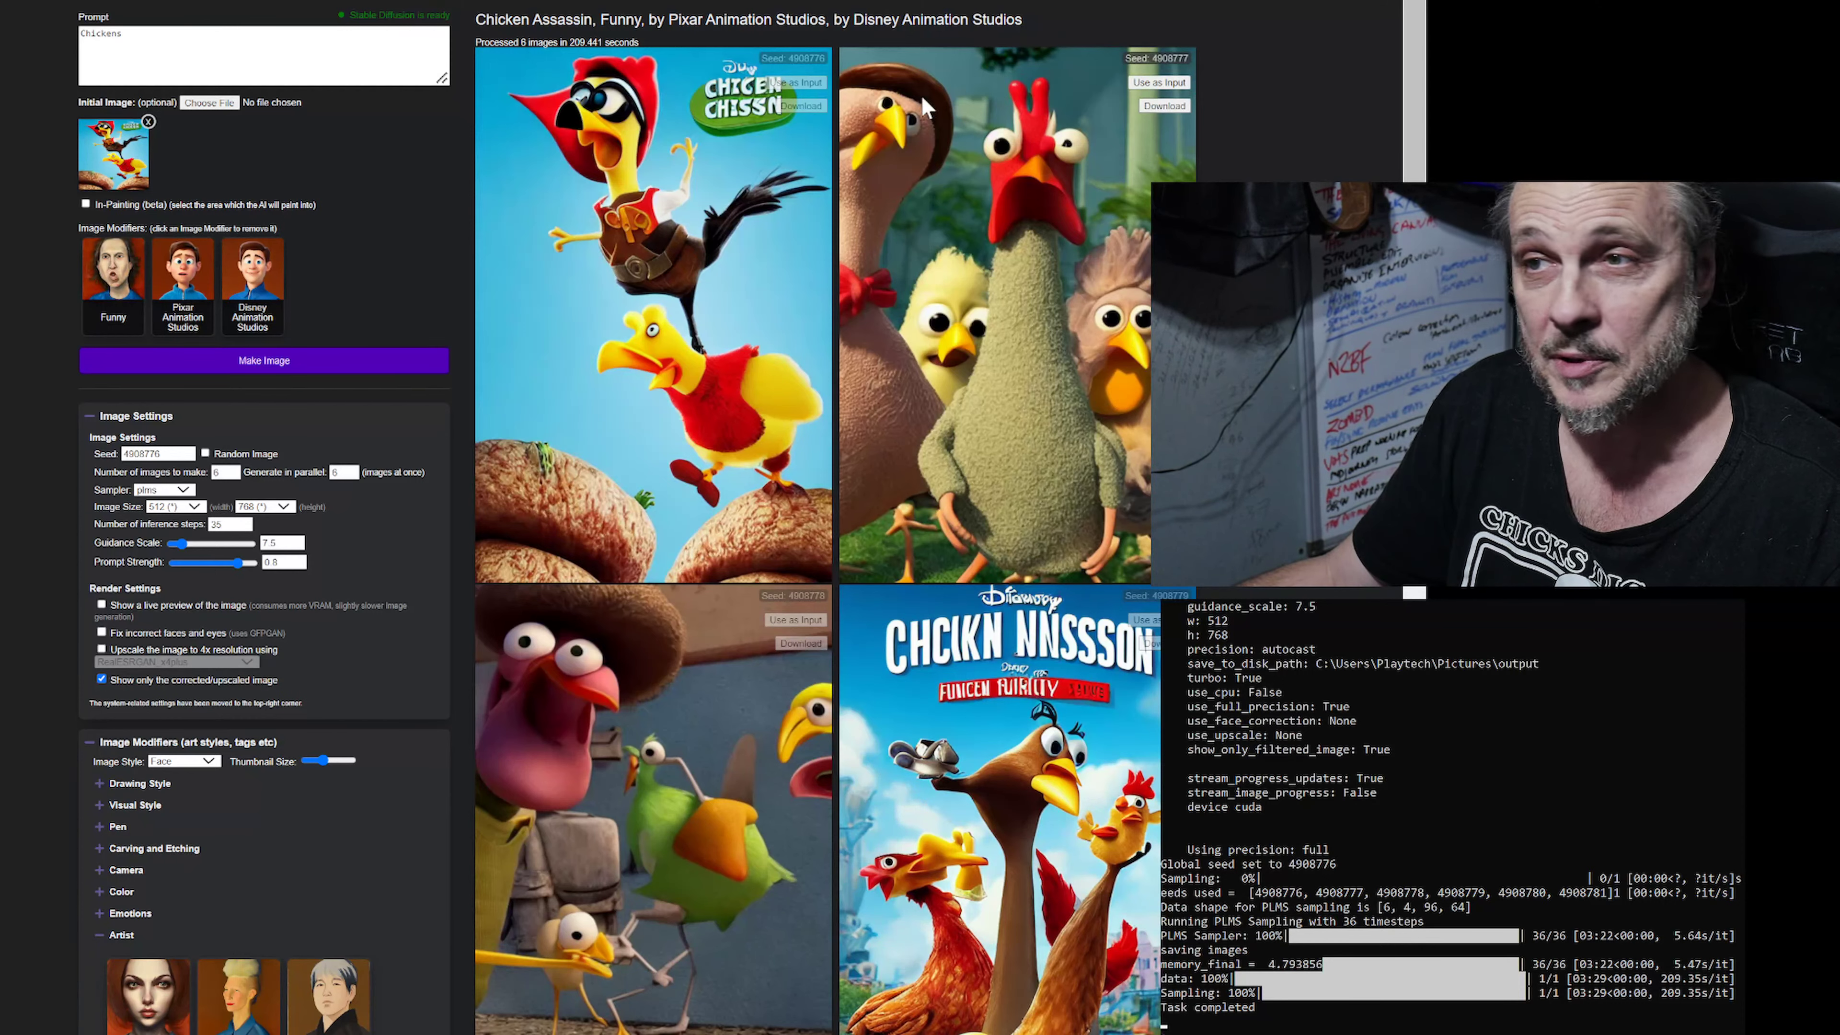
{"action": "left_click", "coordinate": [1159, 82]}
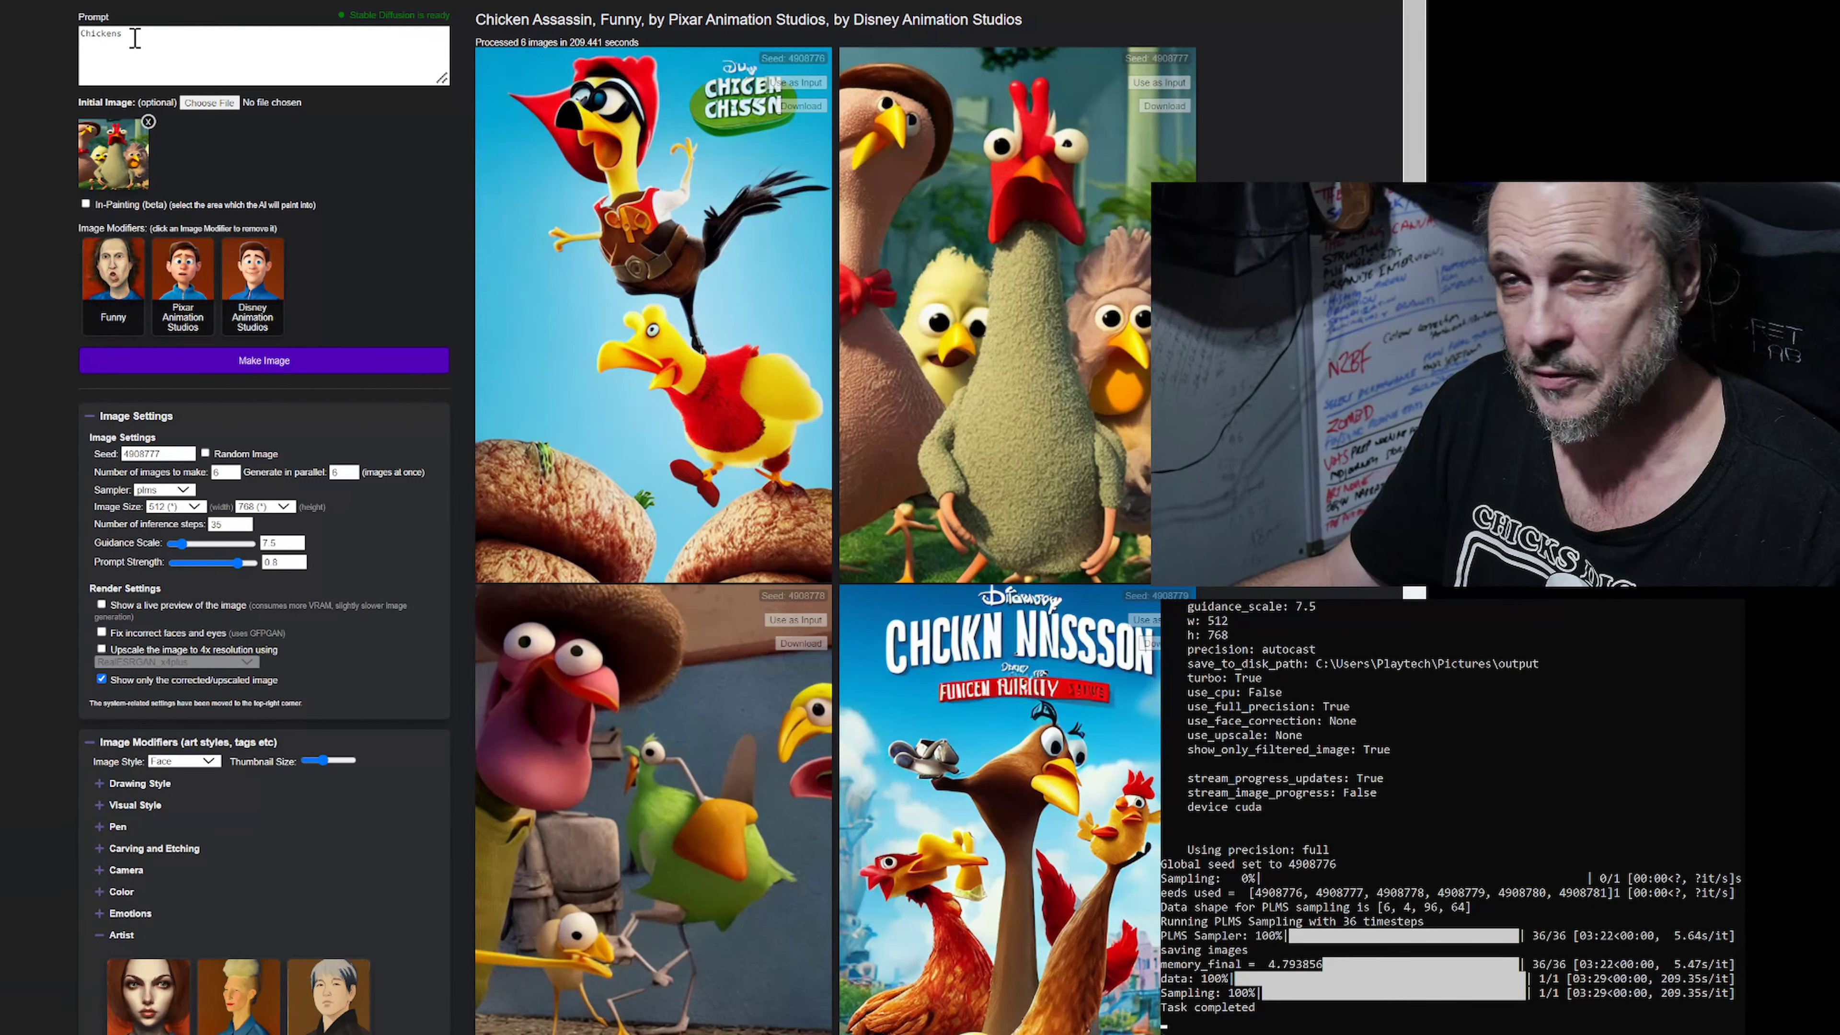
Set the prompt strength to 0.1, generate the Chickens images from the initial image and look over the results.
{"action": "left_click", "coordinate": [135, 39]}
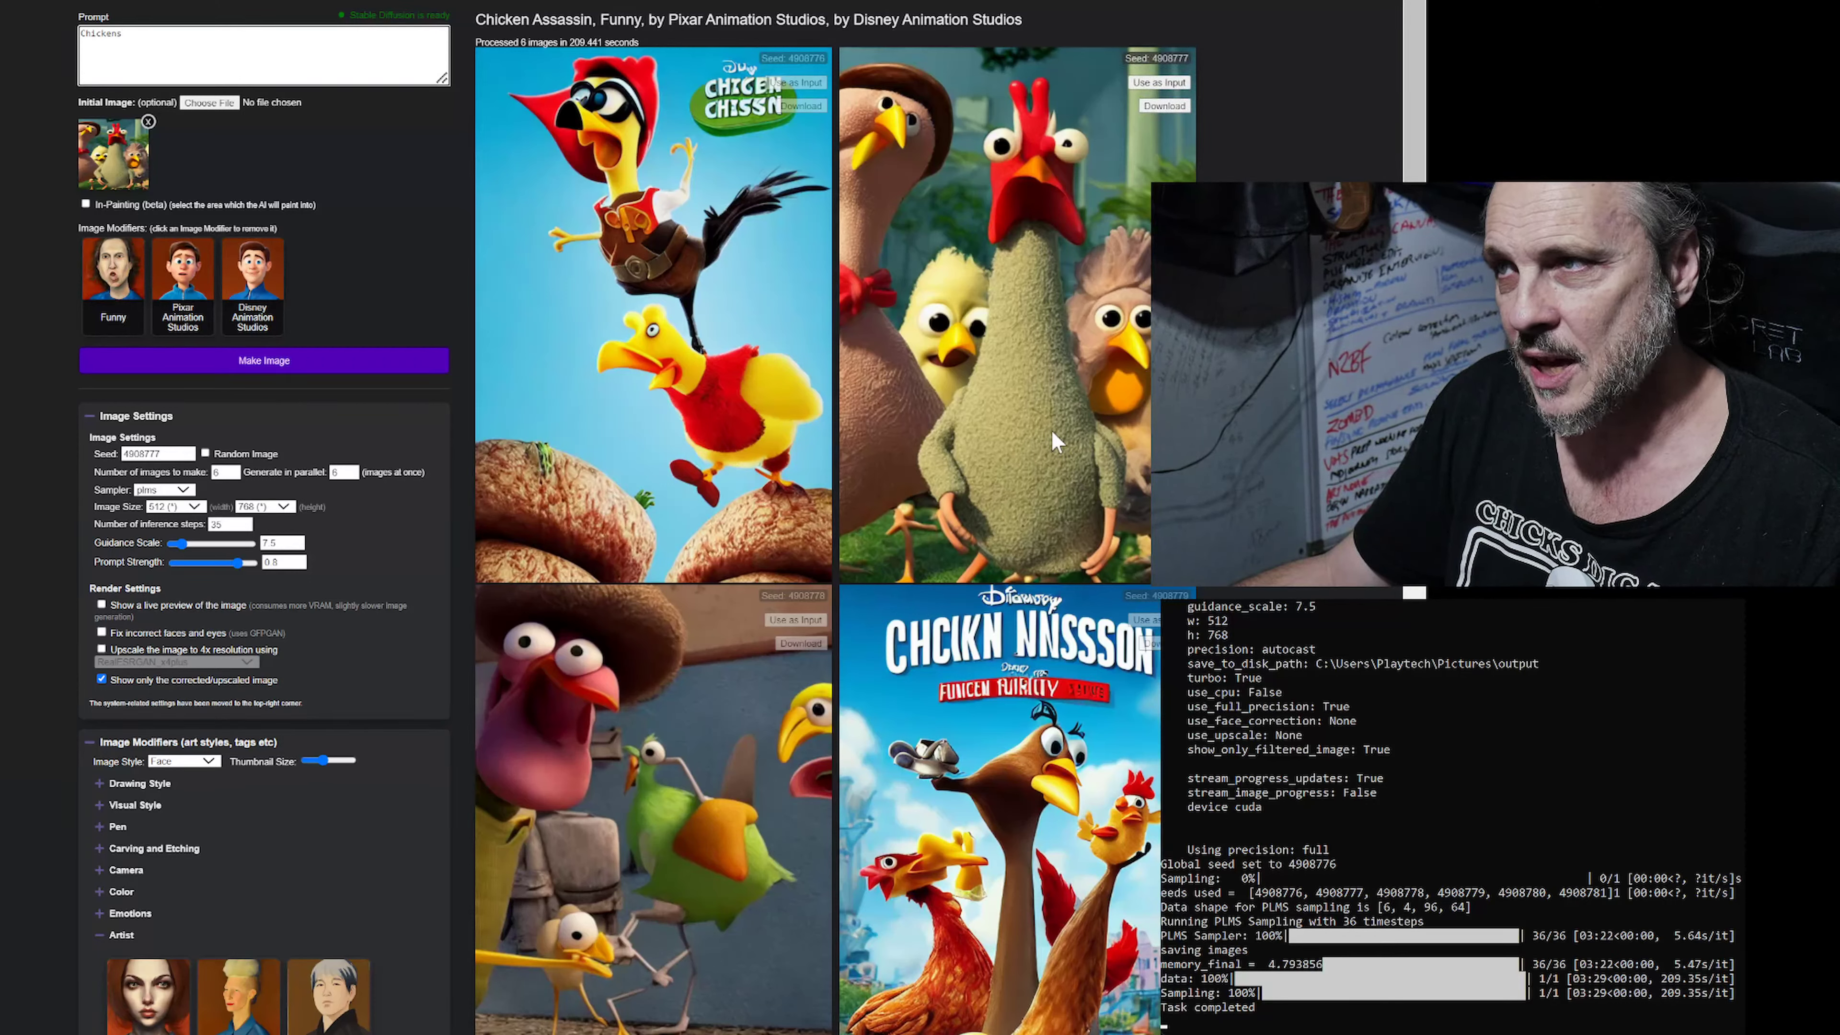
{"action": "left_click", "coordinate": [192, 564]}
{"action": "left_click_drag", "start_coordinate": [192, 567], "coordinate": [185, 574]}
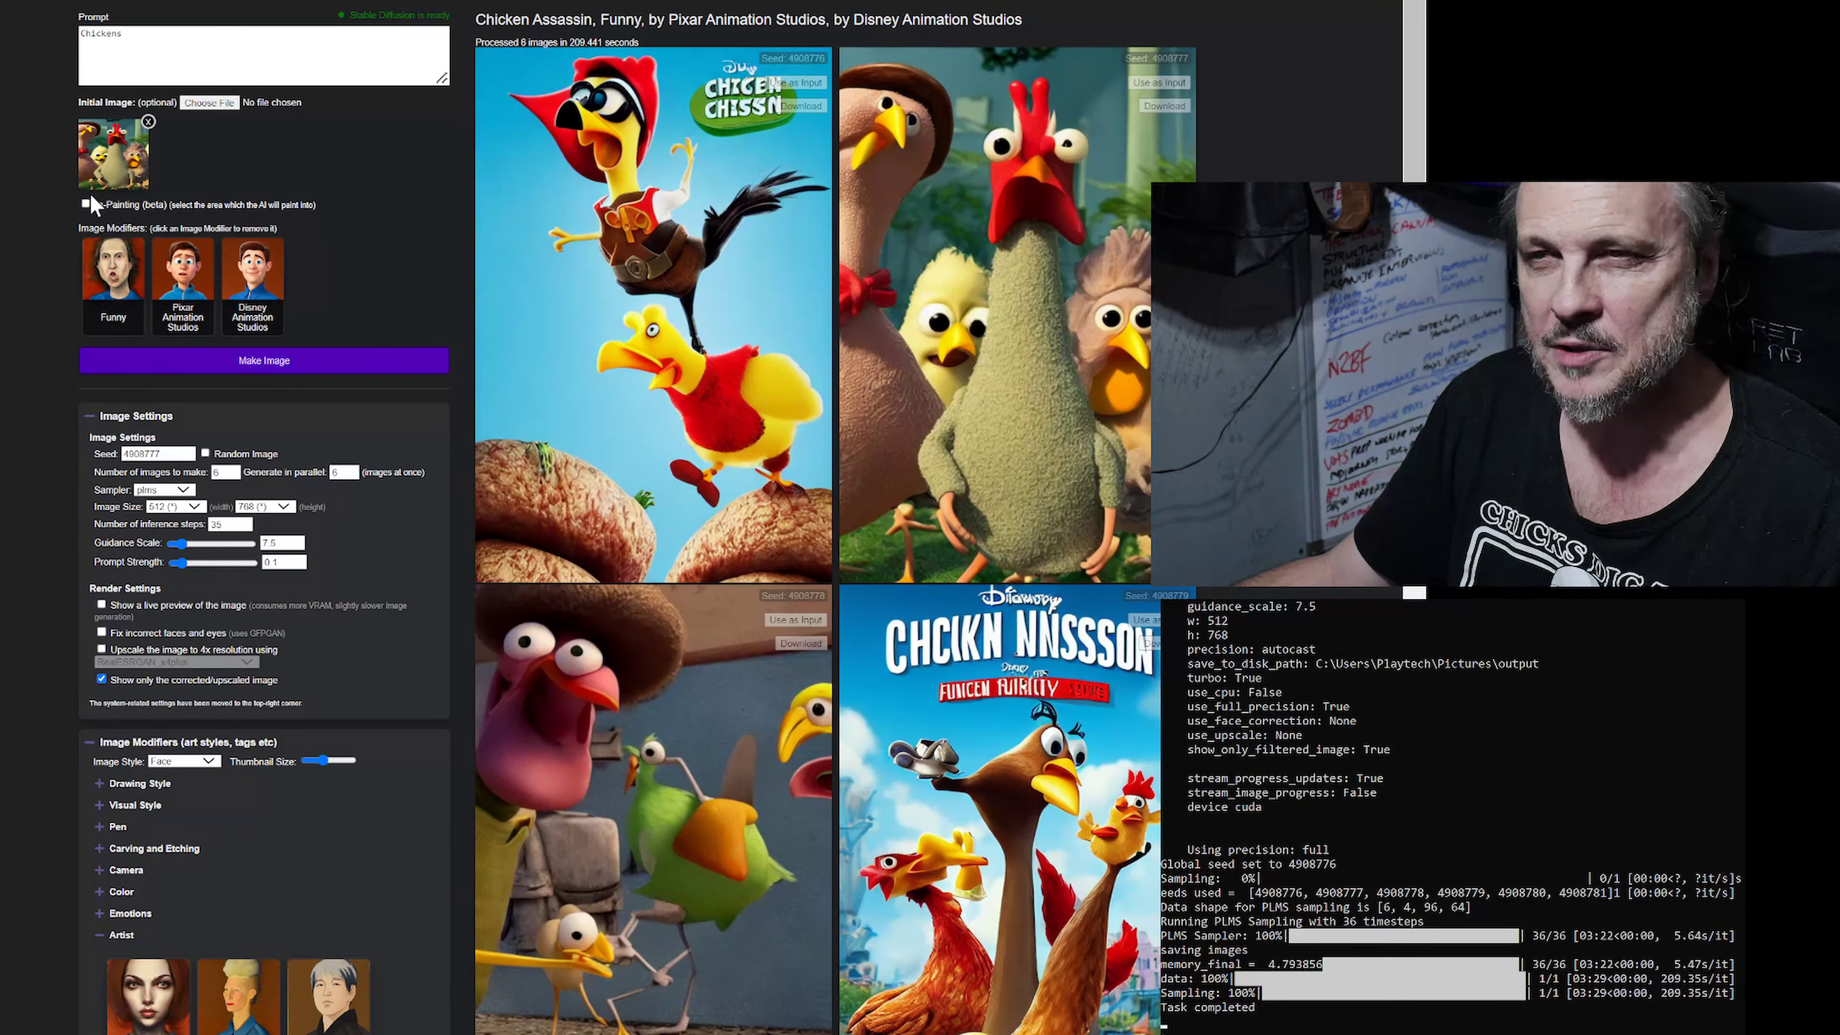
{"action": "left_click", "coordinate": [138, 39]}
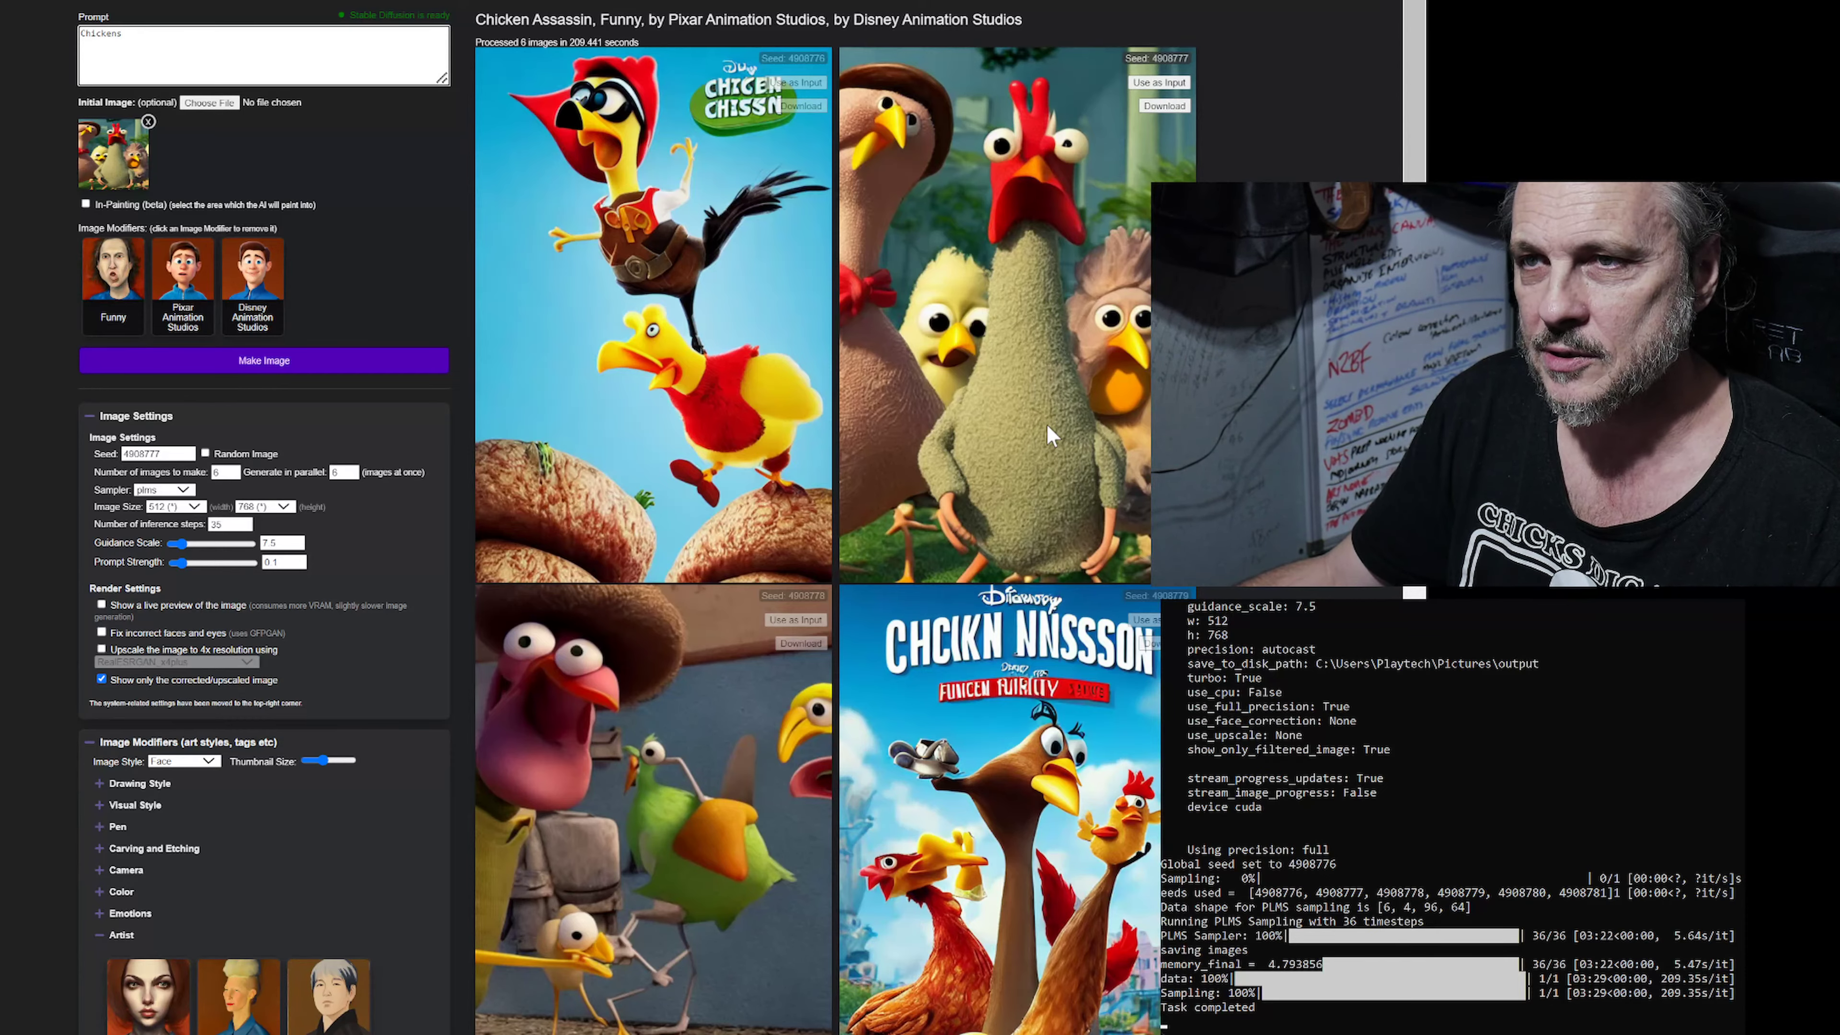
{"action": "scroll", "coordinate": [717, 469], "scroll_direction": "down", "scroll_amount": 6}
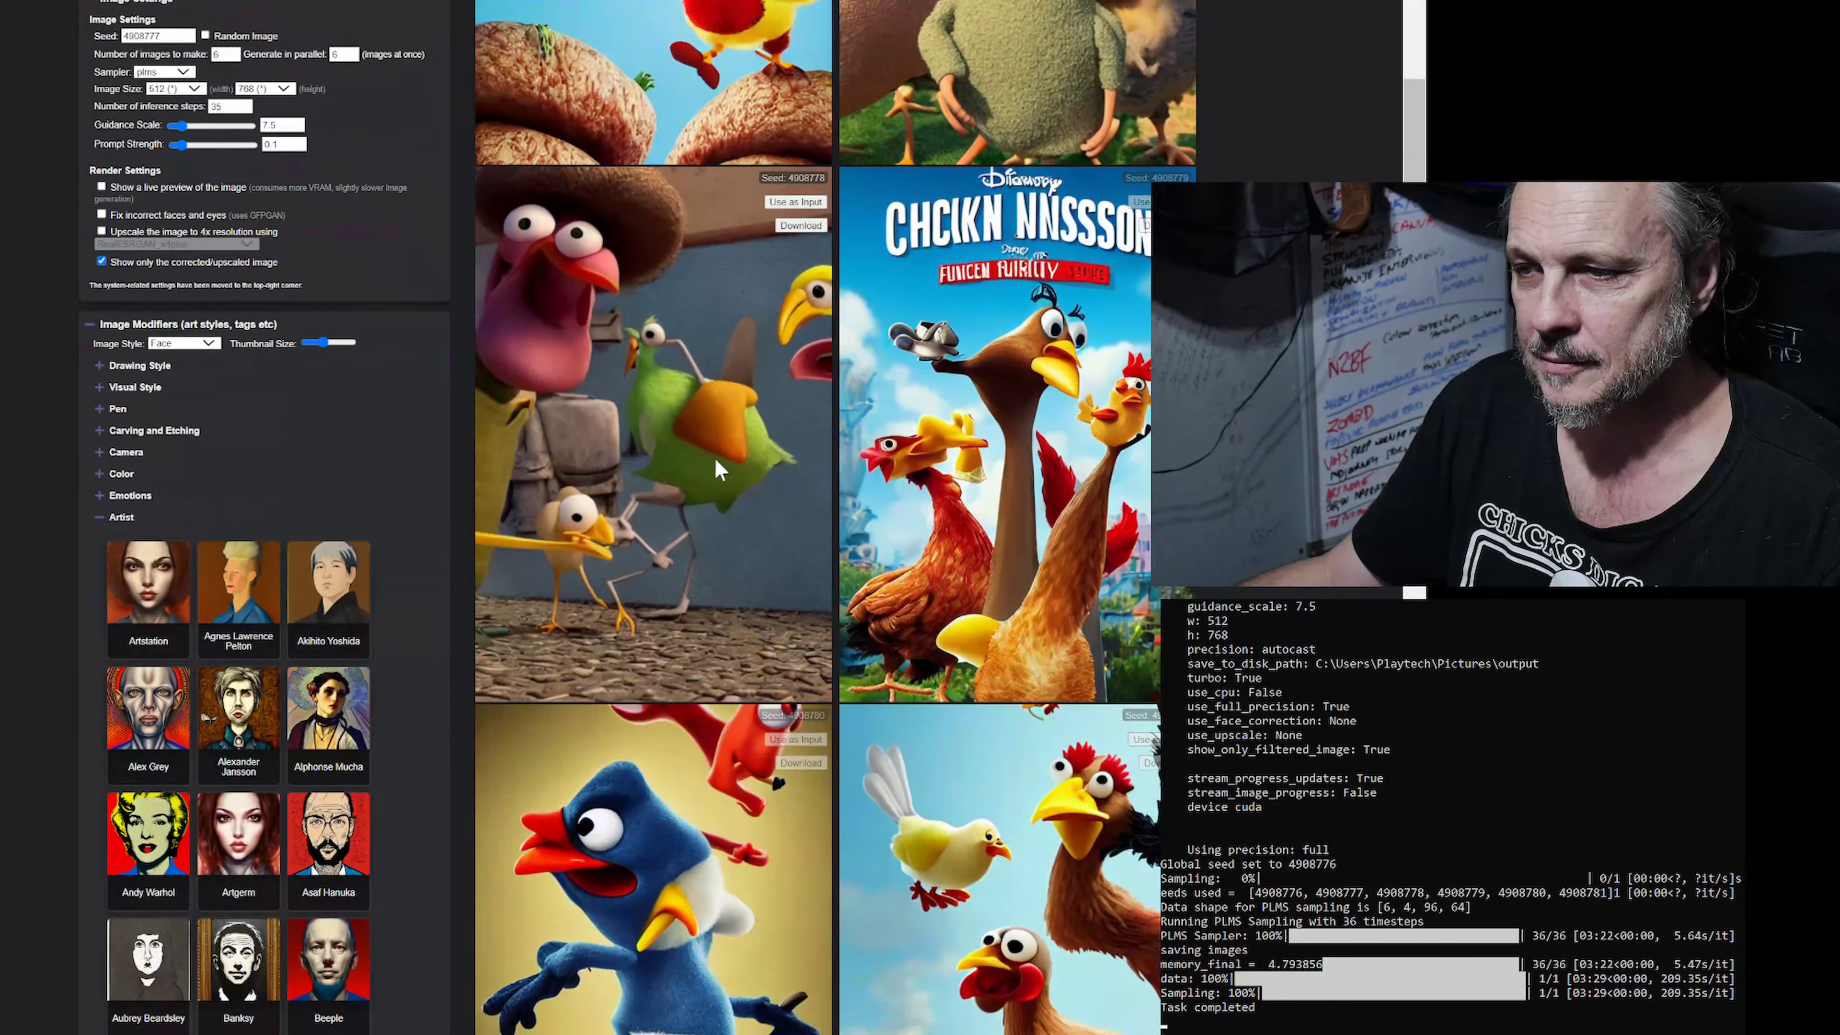
{"action": "scroll", "coordinate": [717, 470], "scroll_direction": "down", "scroll_amount": 4}
{"action": "scroll", "coordinate": [788, 569], "scroll_direction": "up", "scroll_amount": 10}
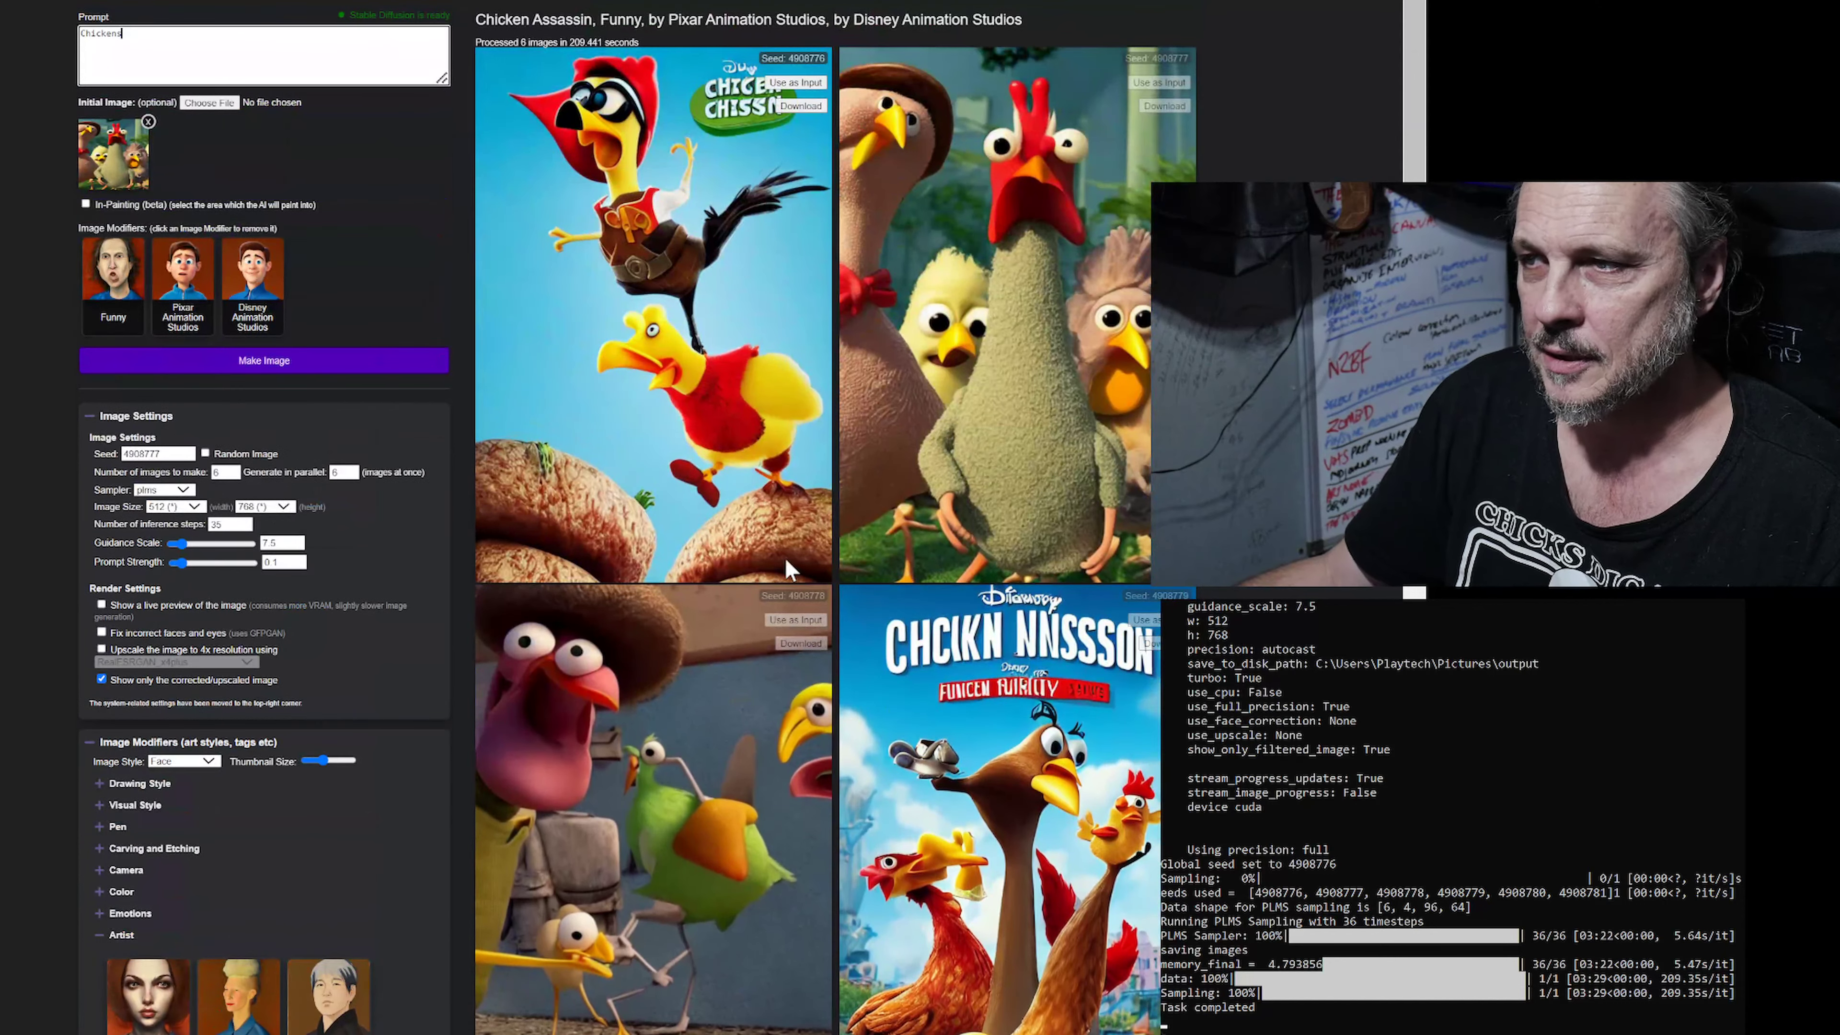
{"action": "left_click", "coordinate": [278, 360]}
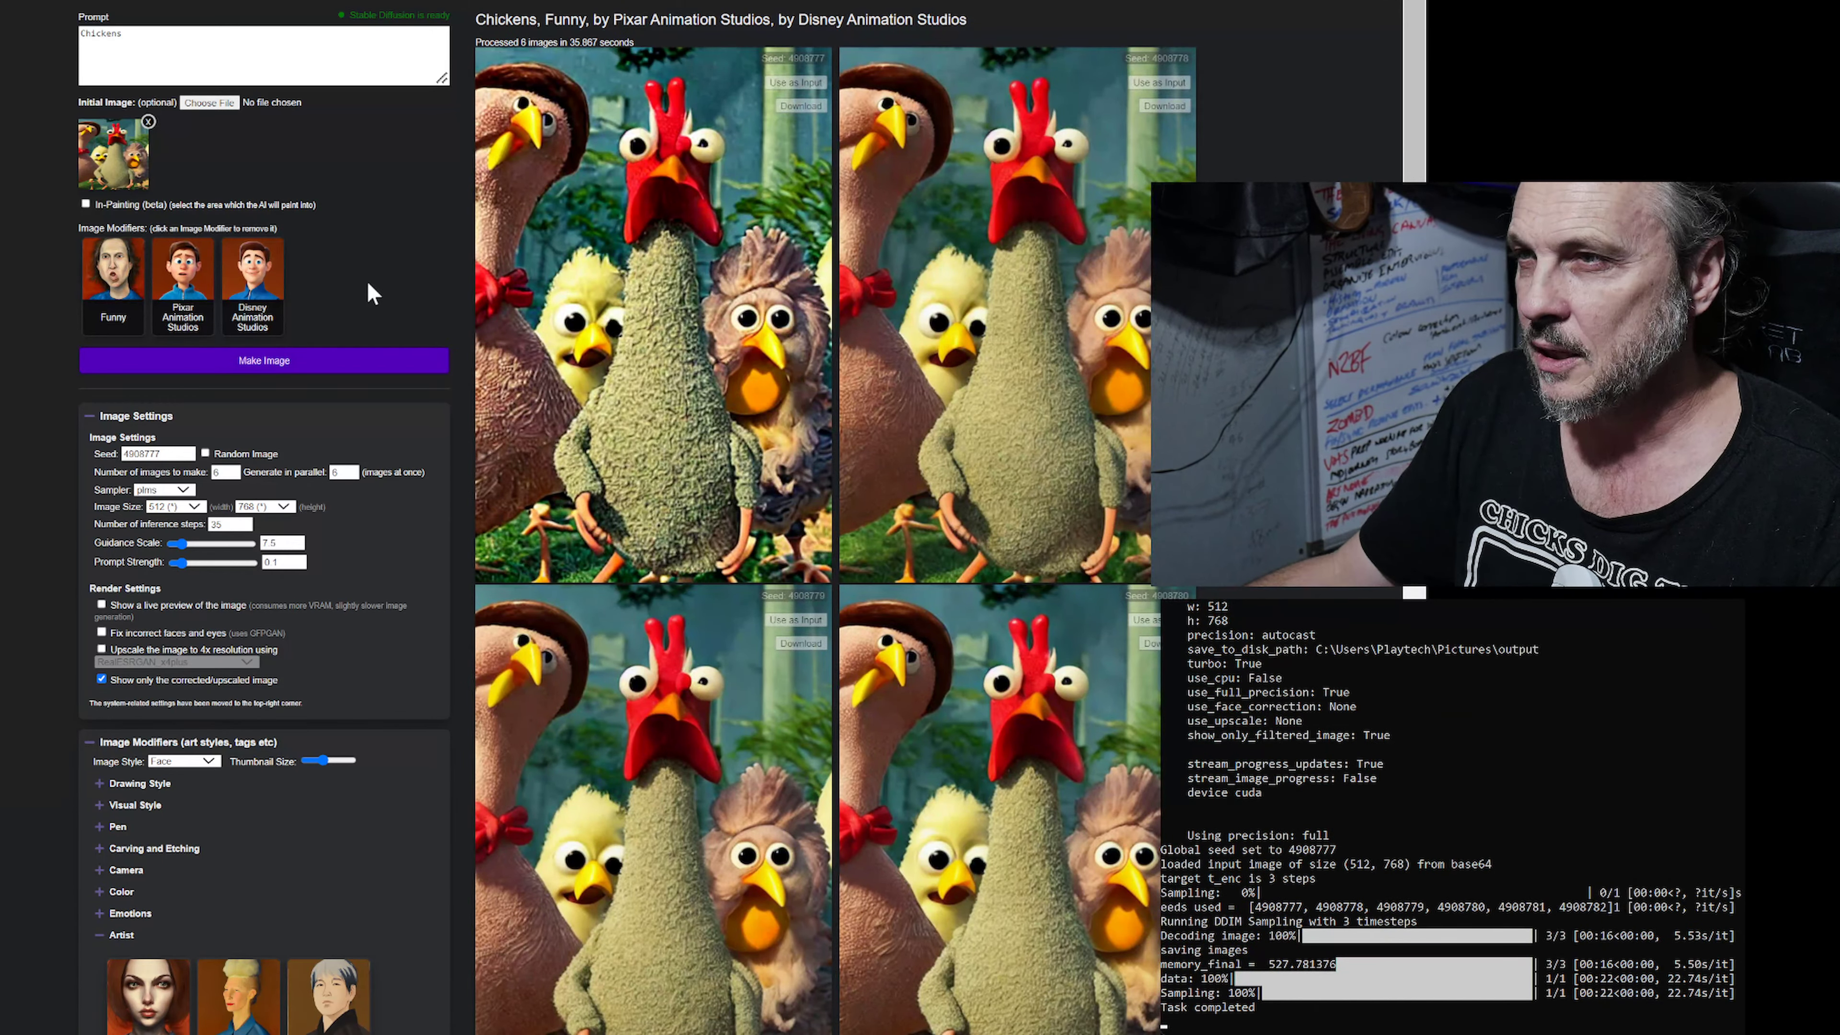
{"action": "scroll", "coordinate": [1007, 508], "scroll_direction": "down", "scroll_amount": 10}
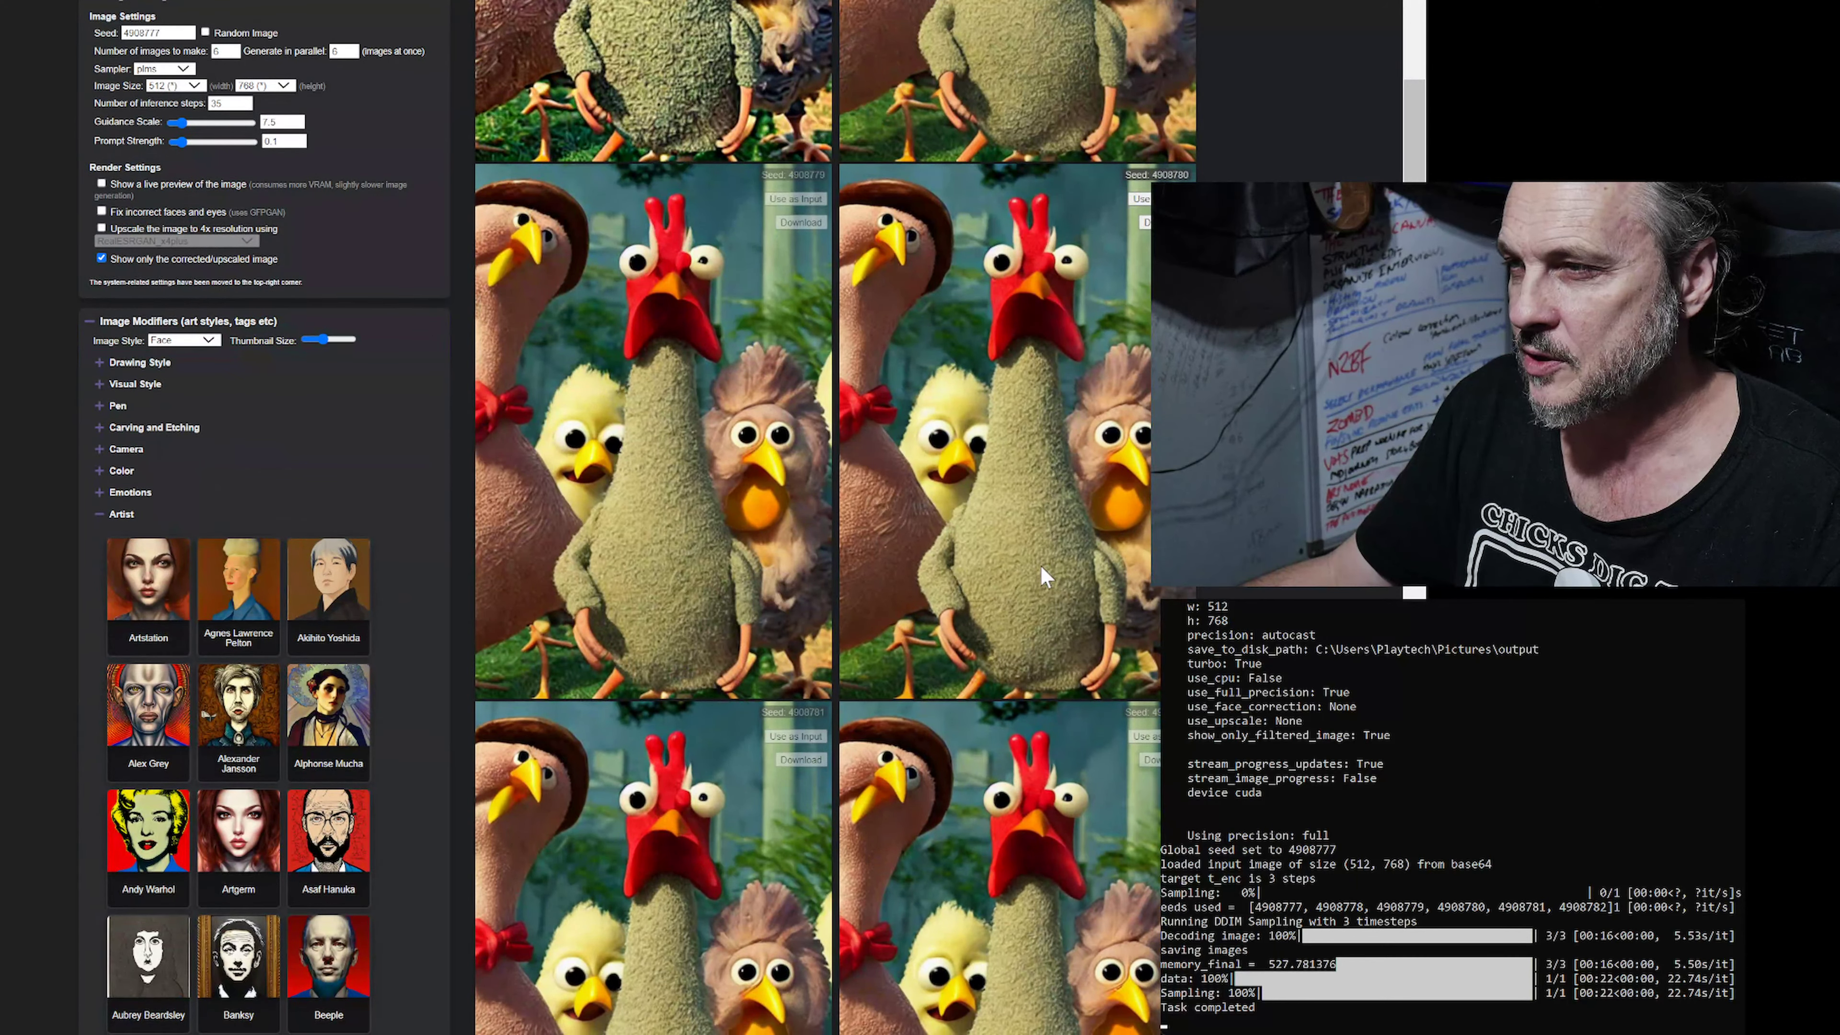
{"action": "scroll", "coordinate": [1003, 682], "scroll_direction": "up", "scroll_amount": 8}
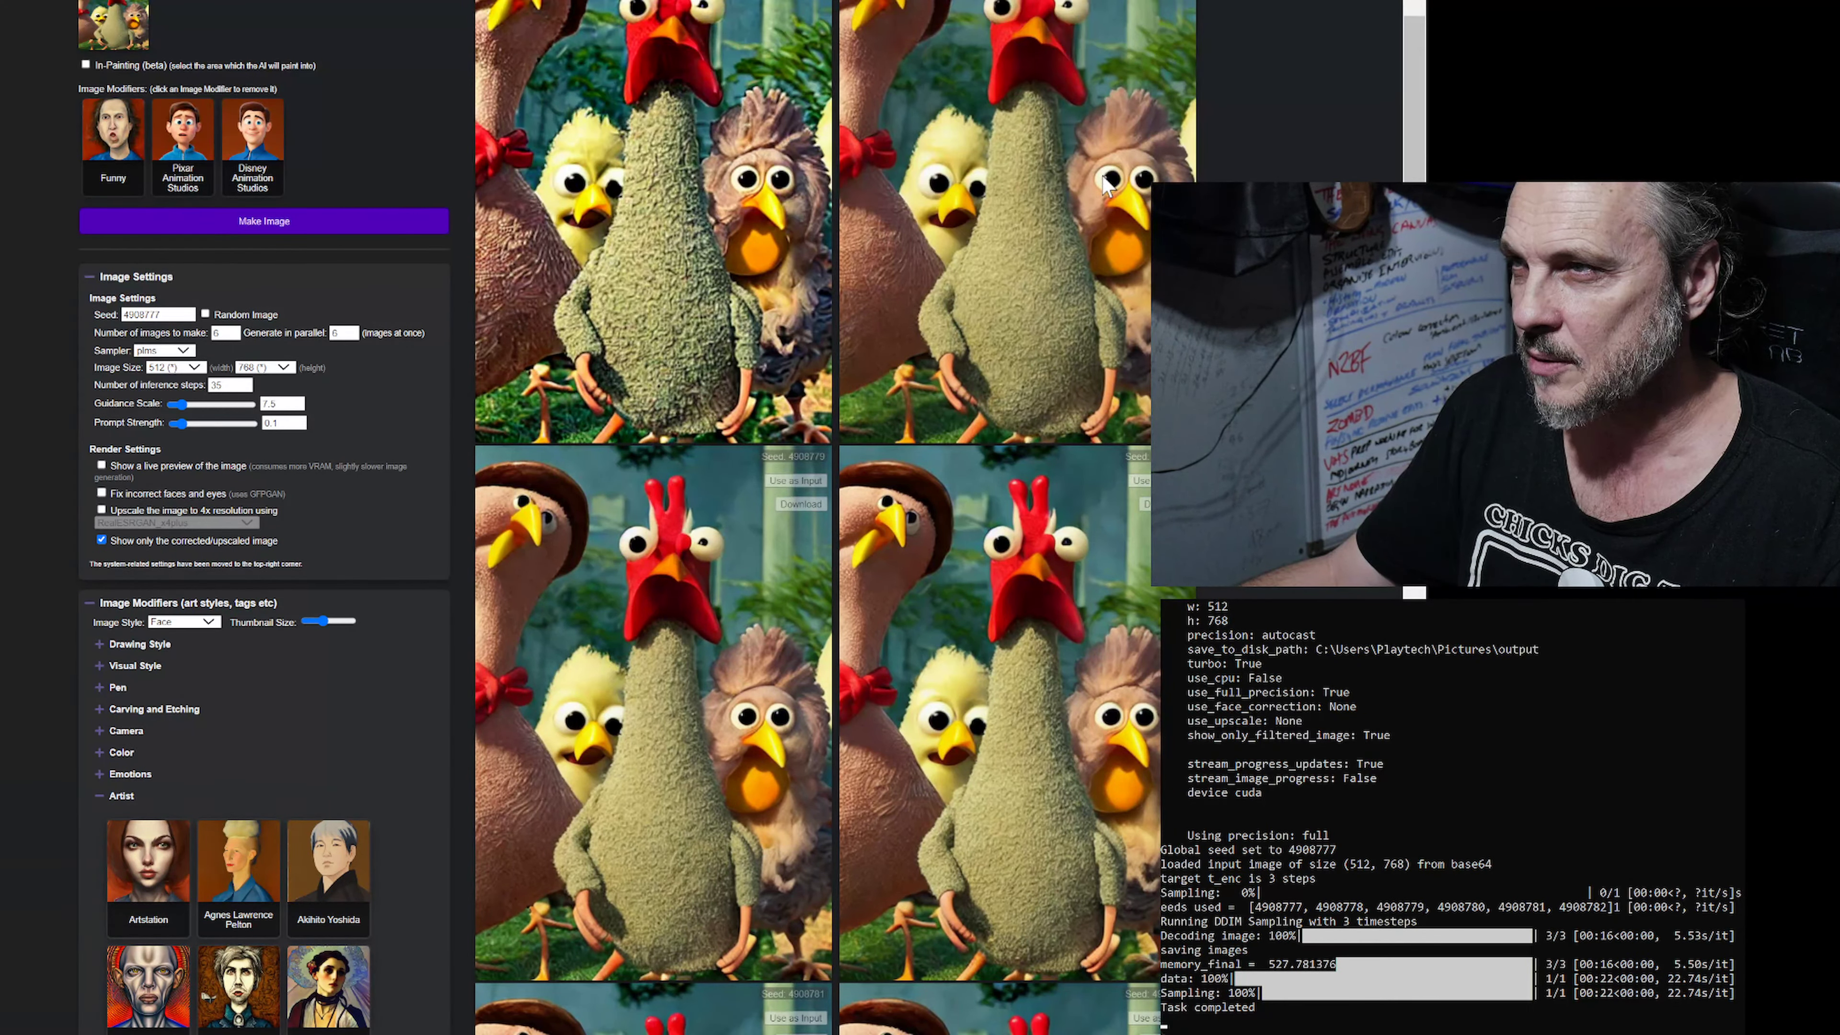
{"action": "scroll", "coordinate": [1104, 185], "scroll_direction": "up", "scroll_amount": 2}
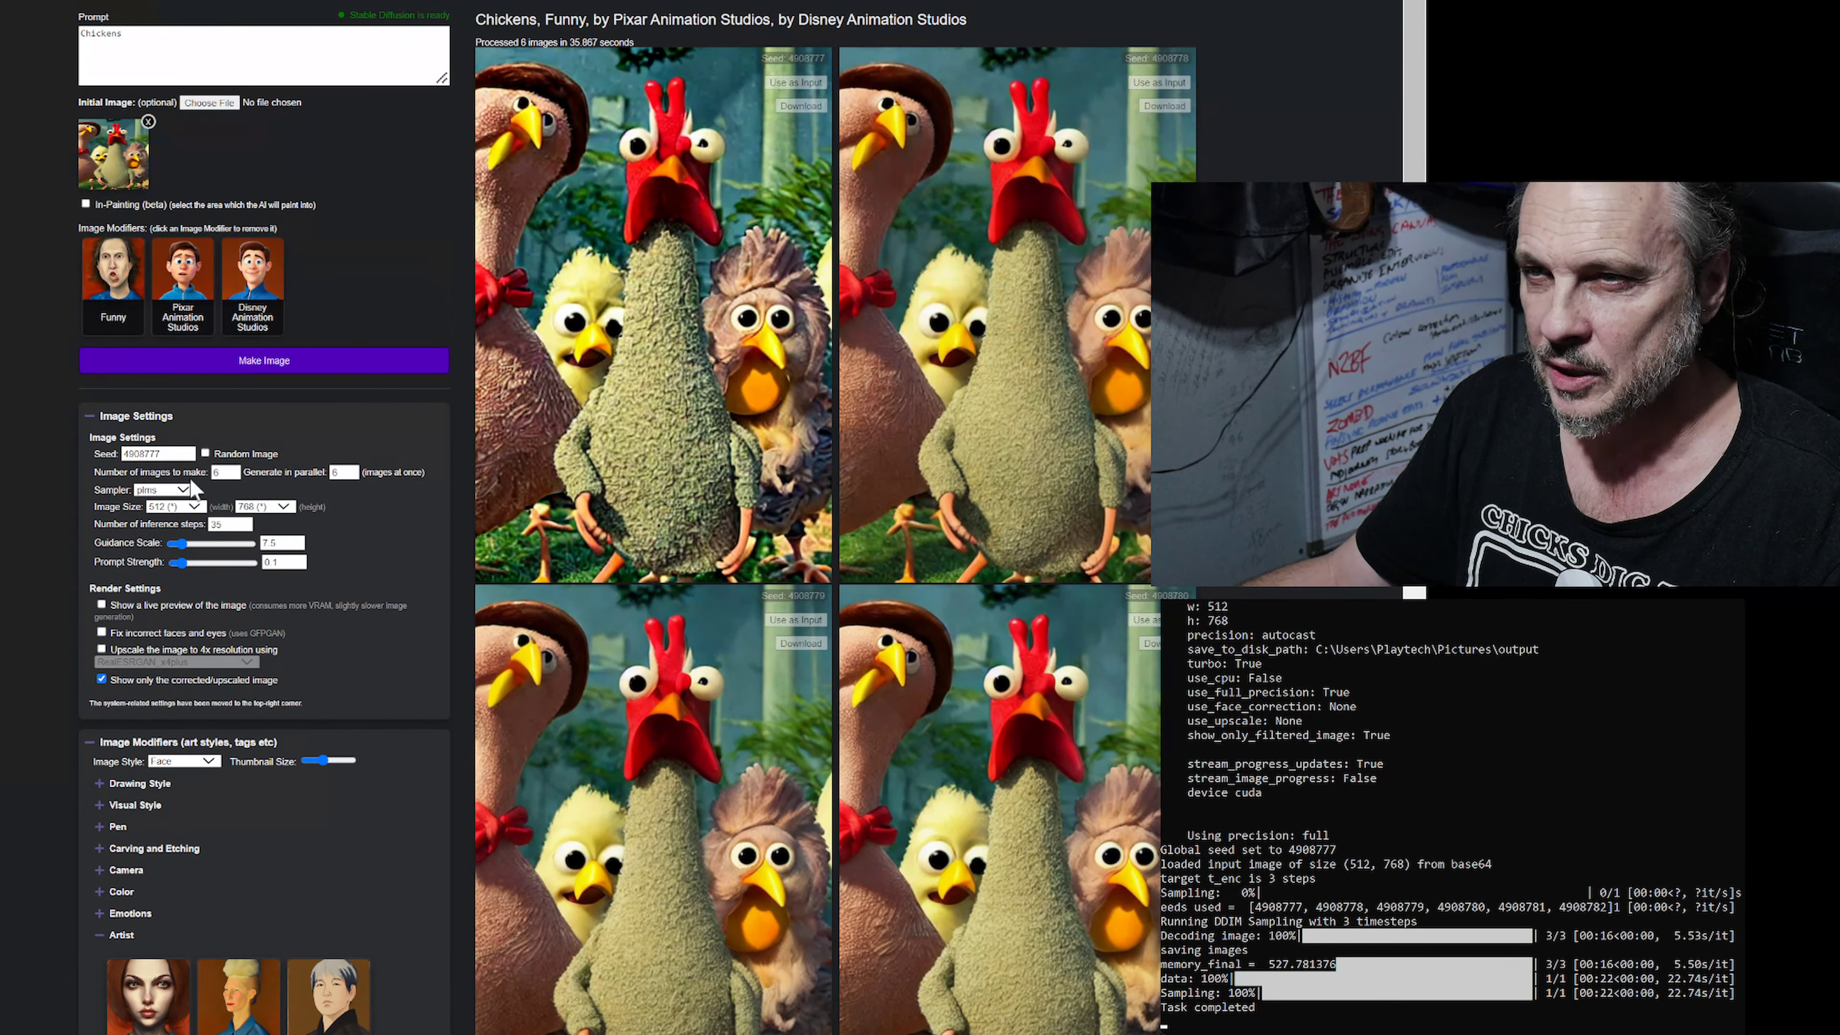
Enable the random seed, set the prompt strength to 0.41 and generate a new set of Chickens images.
{"action": "left_click", "coordinate": [207, 453]}
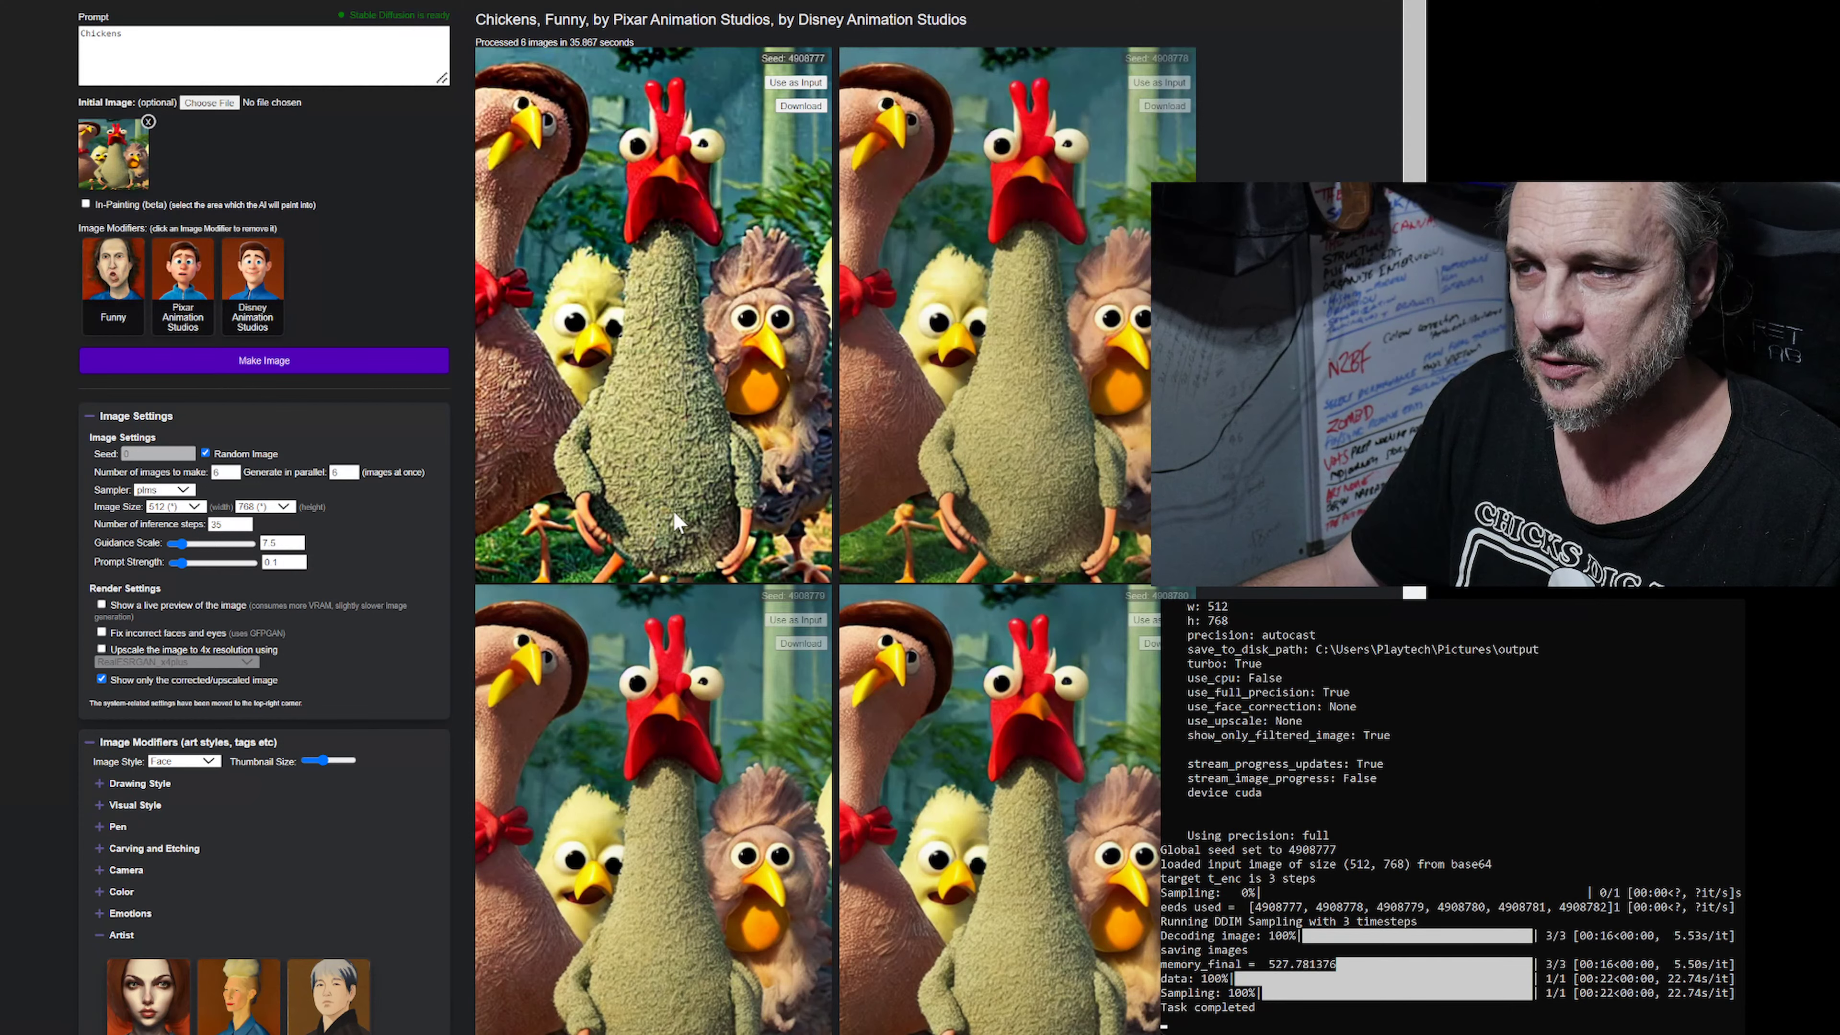
{"action": "scroll", "coordinate": [672, 514], "scroll_direction": "down", "scroll_amount": 4}
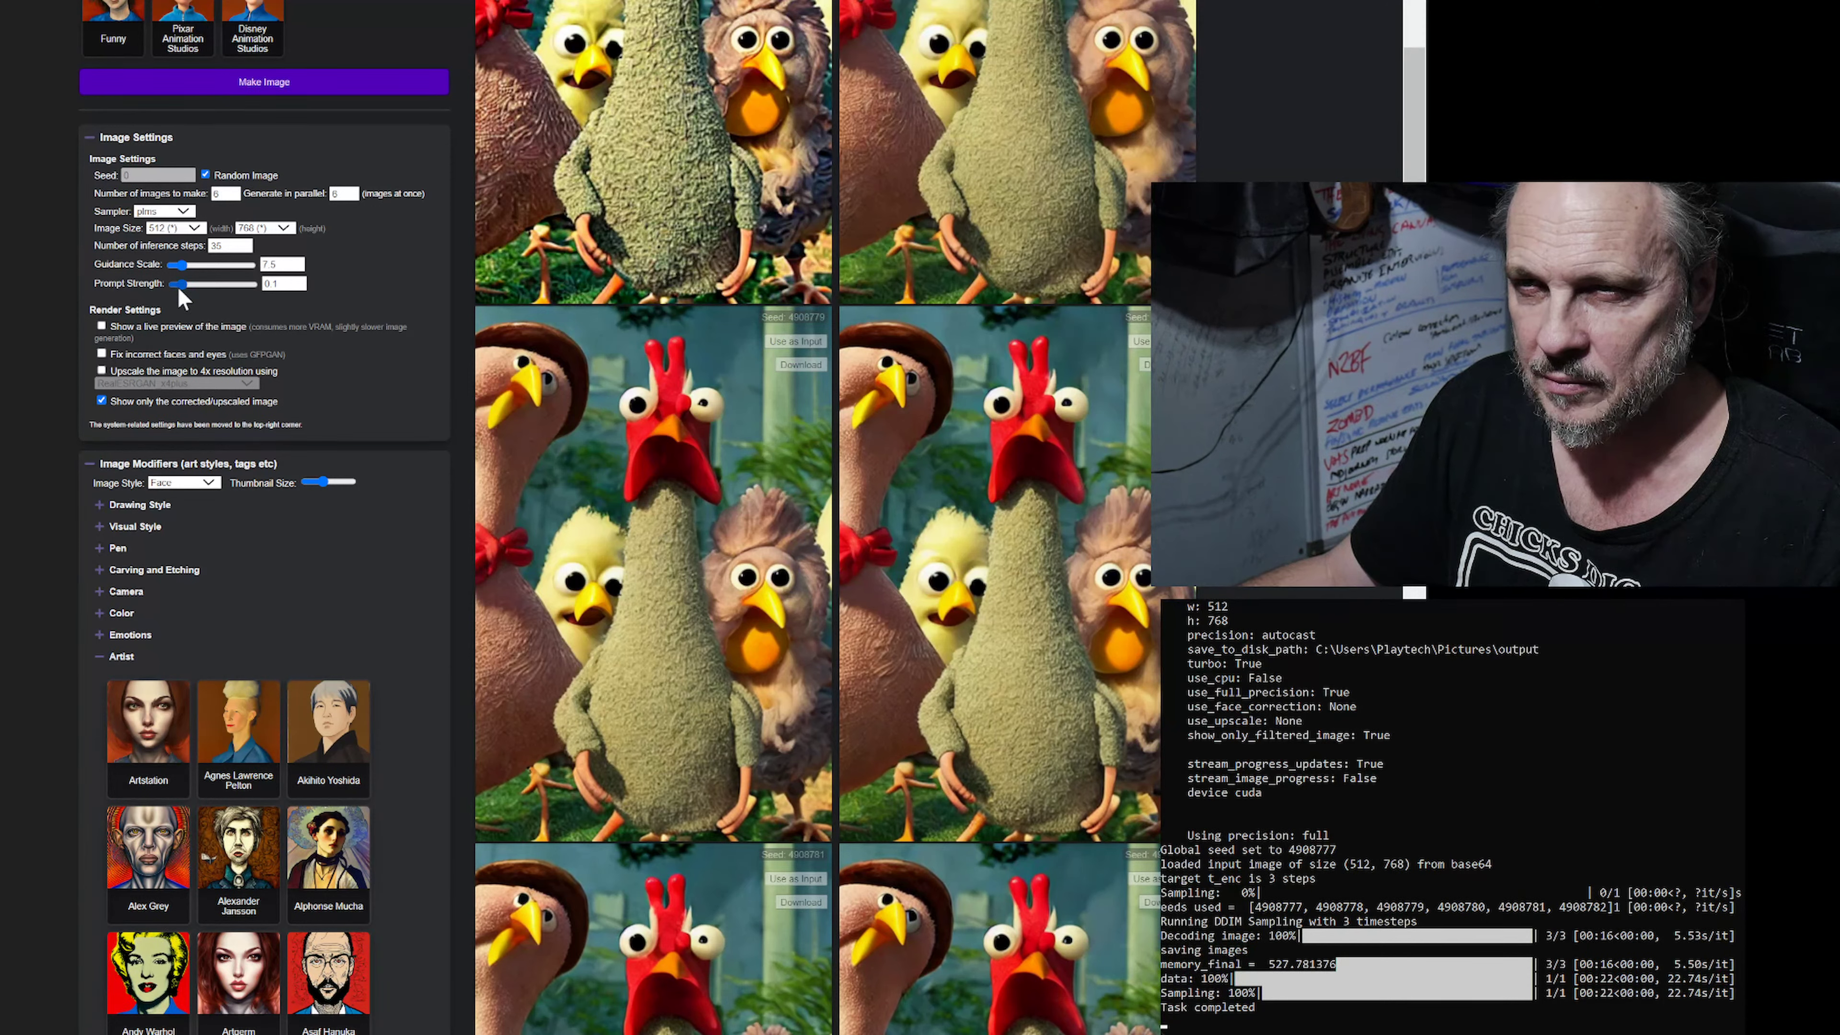
{"action": "left_click_drag", "start_coordinate": [181, 285], "coordinate": [208, 285]}
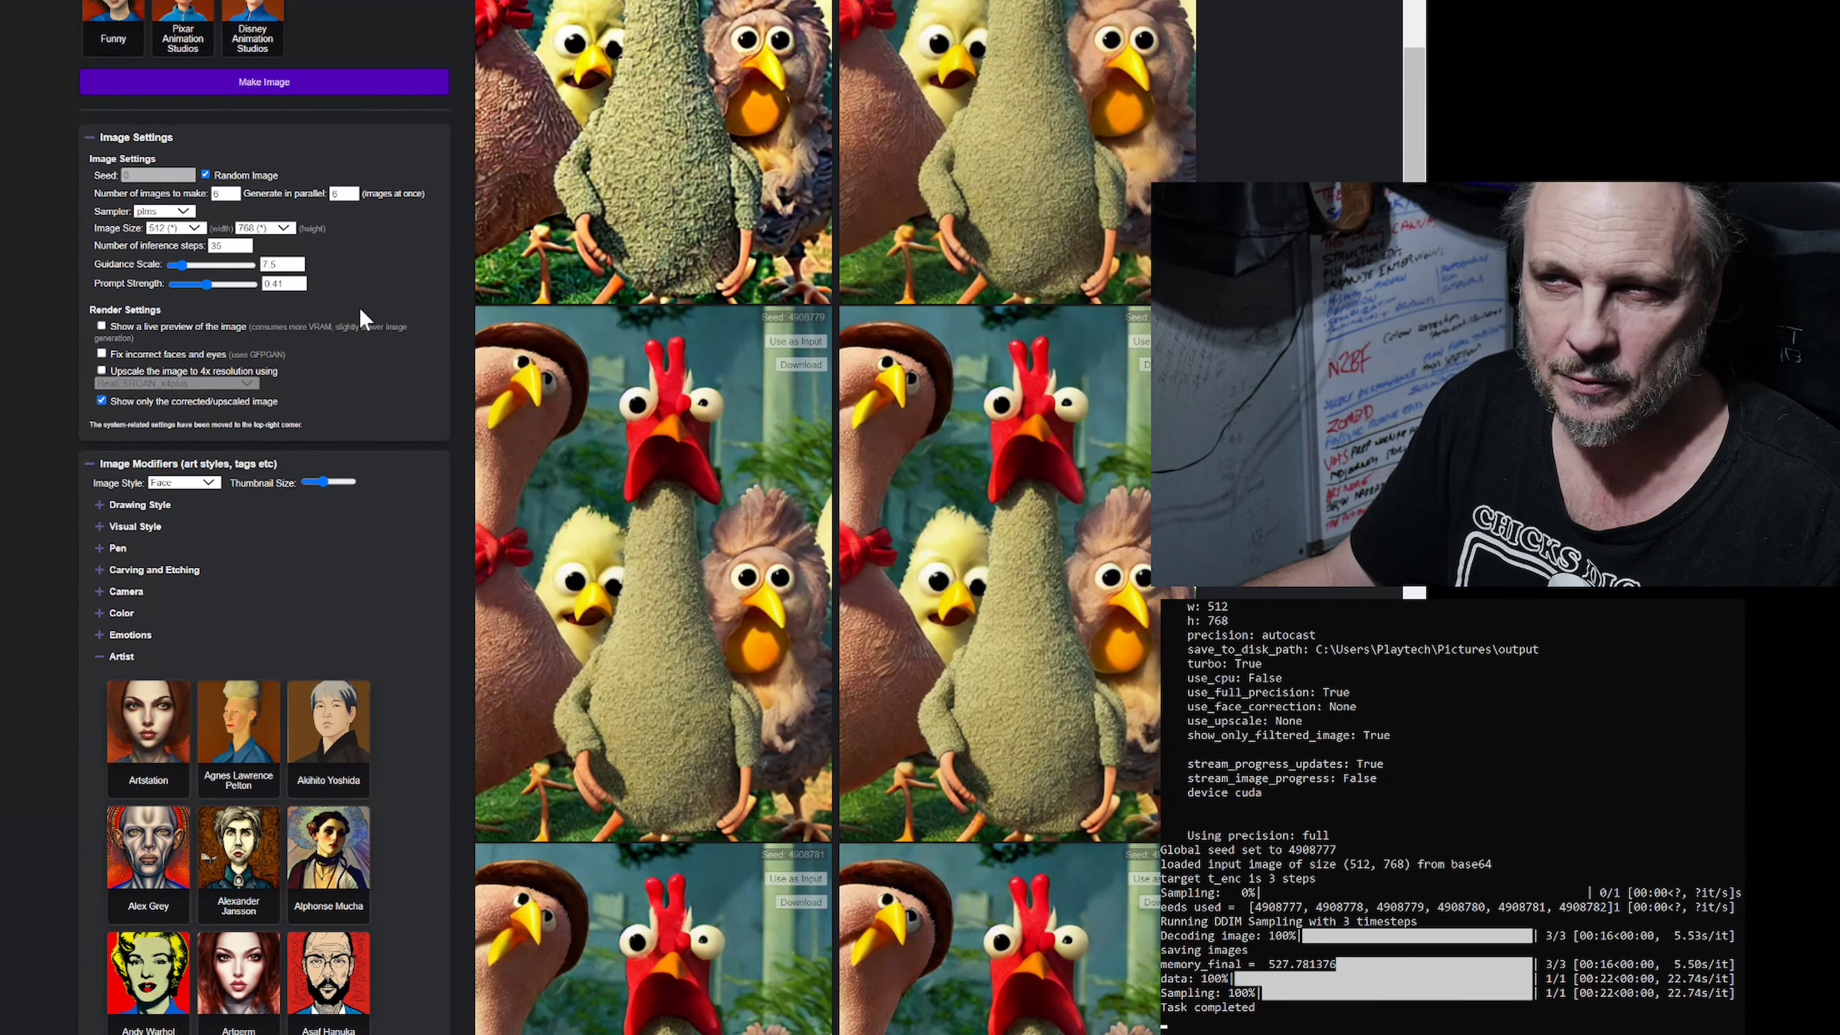
{"action": "scroll", "coordinate": [392, 586], "scroll_direction": "up", "scroll_amount": 4}
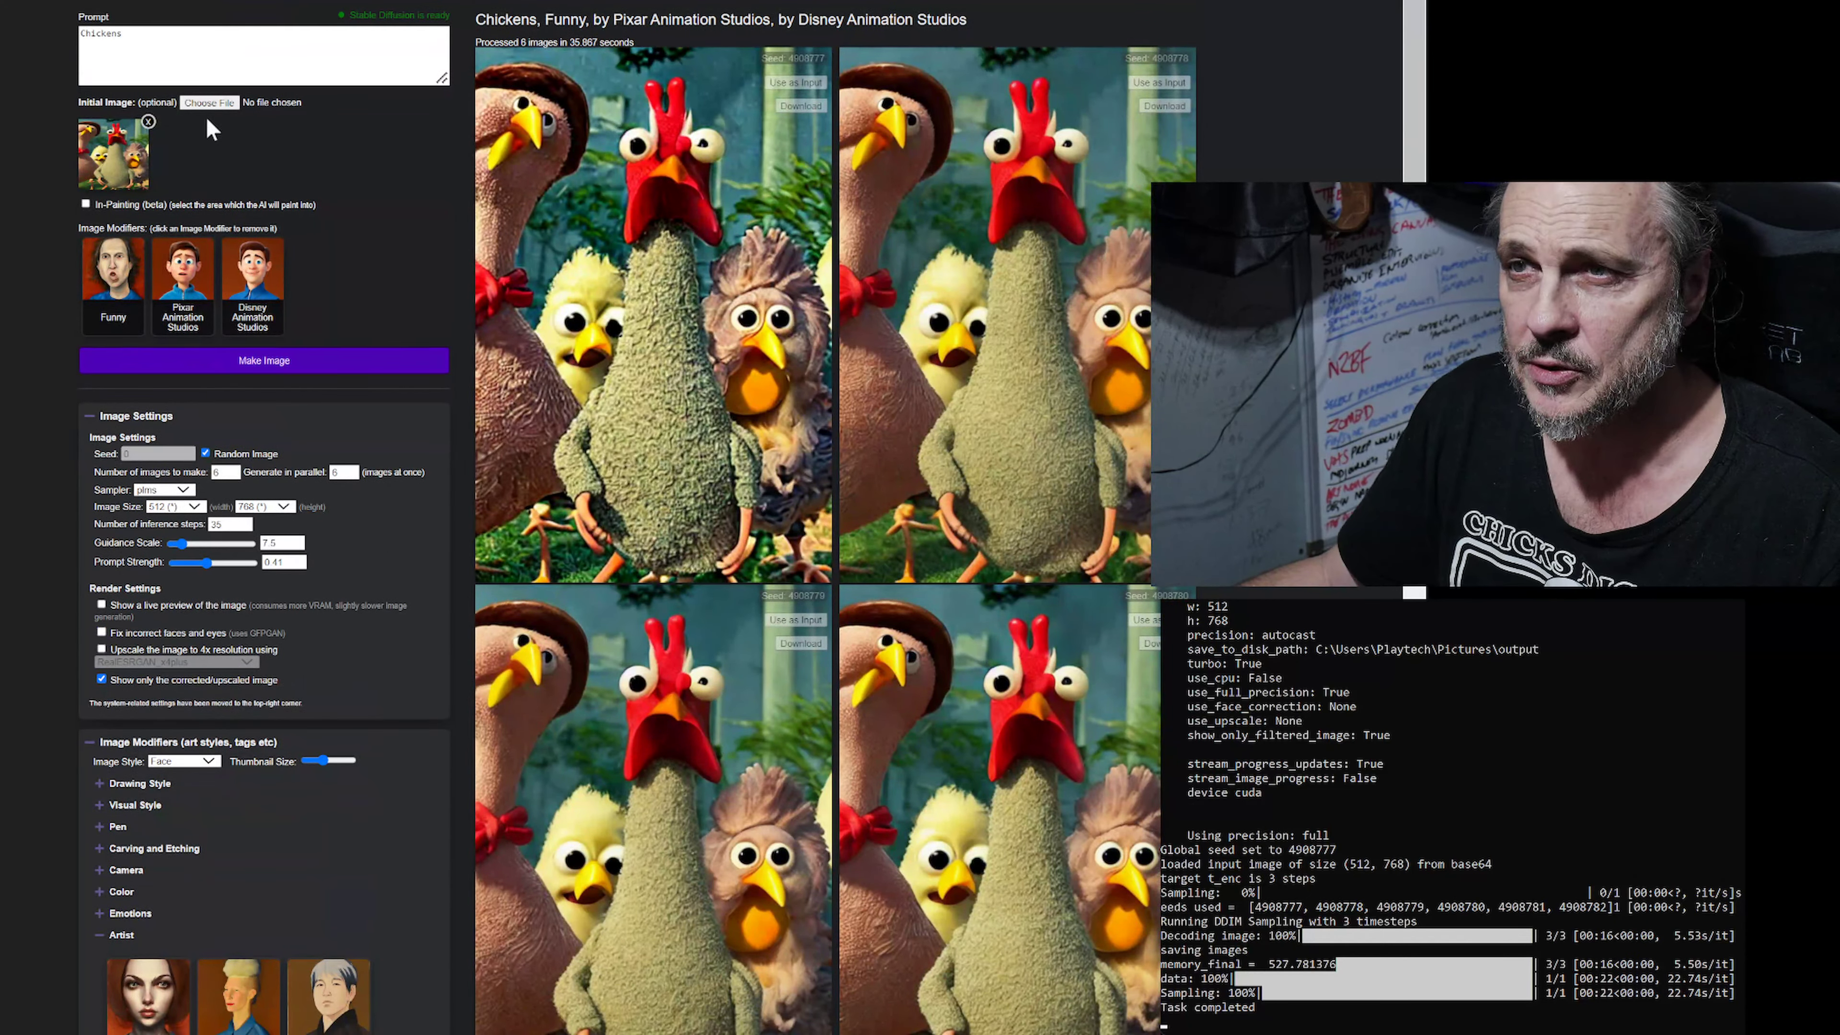
{"action": "left_click", "coordinate": [163, 42]}
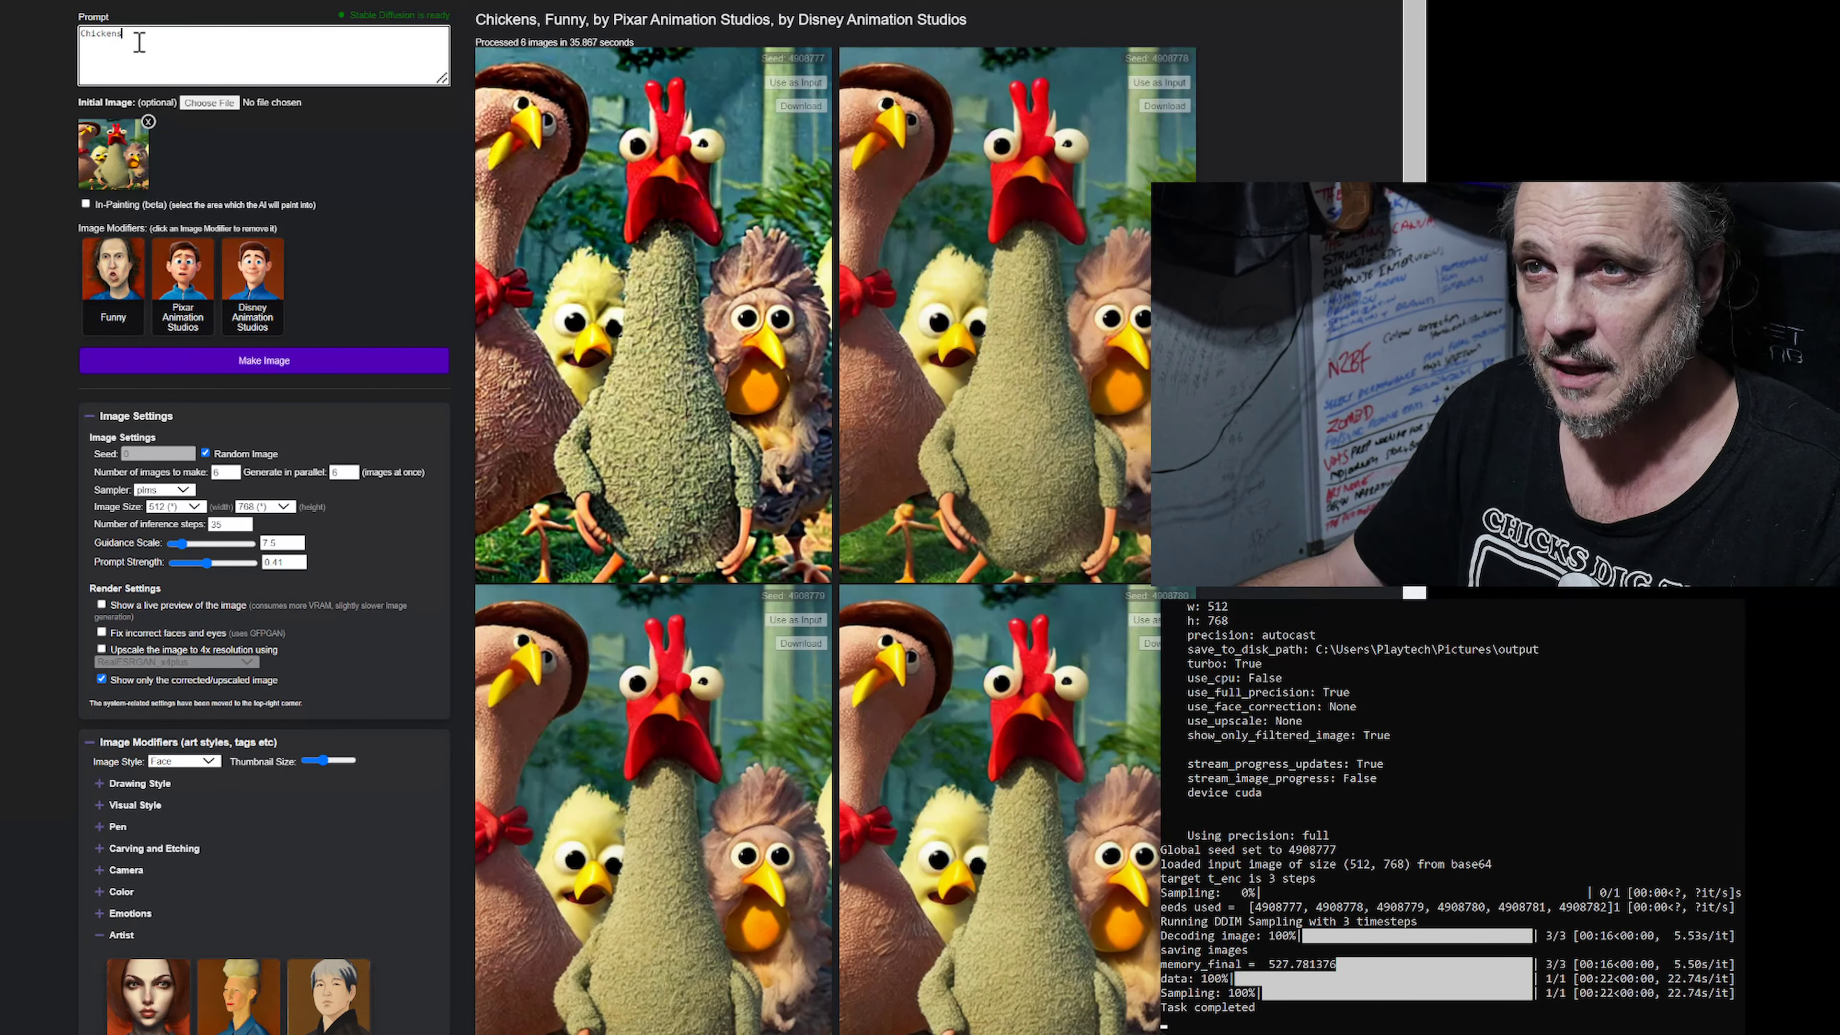
{"action": "left_click_drag", "start_coordinate": [135, 35], "coordinate": [5, 16]}
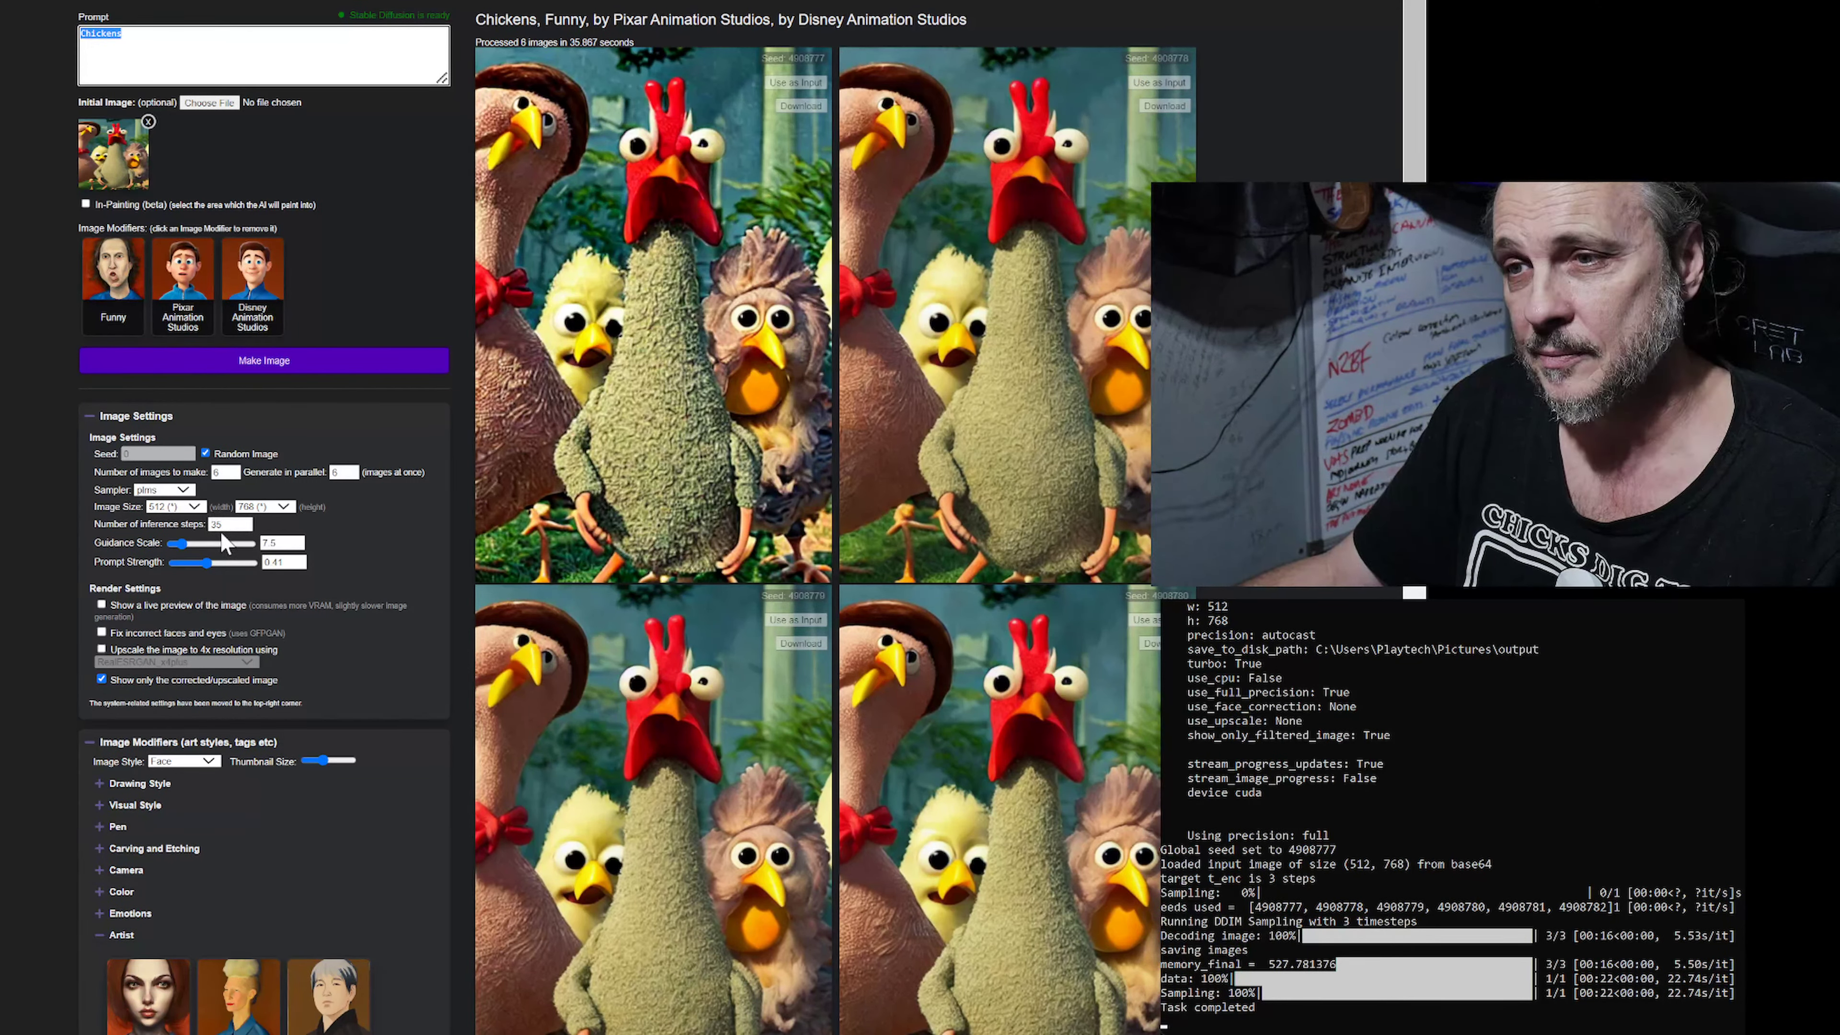
{"action": "left_click", "coordinate": [266, 364]}
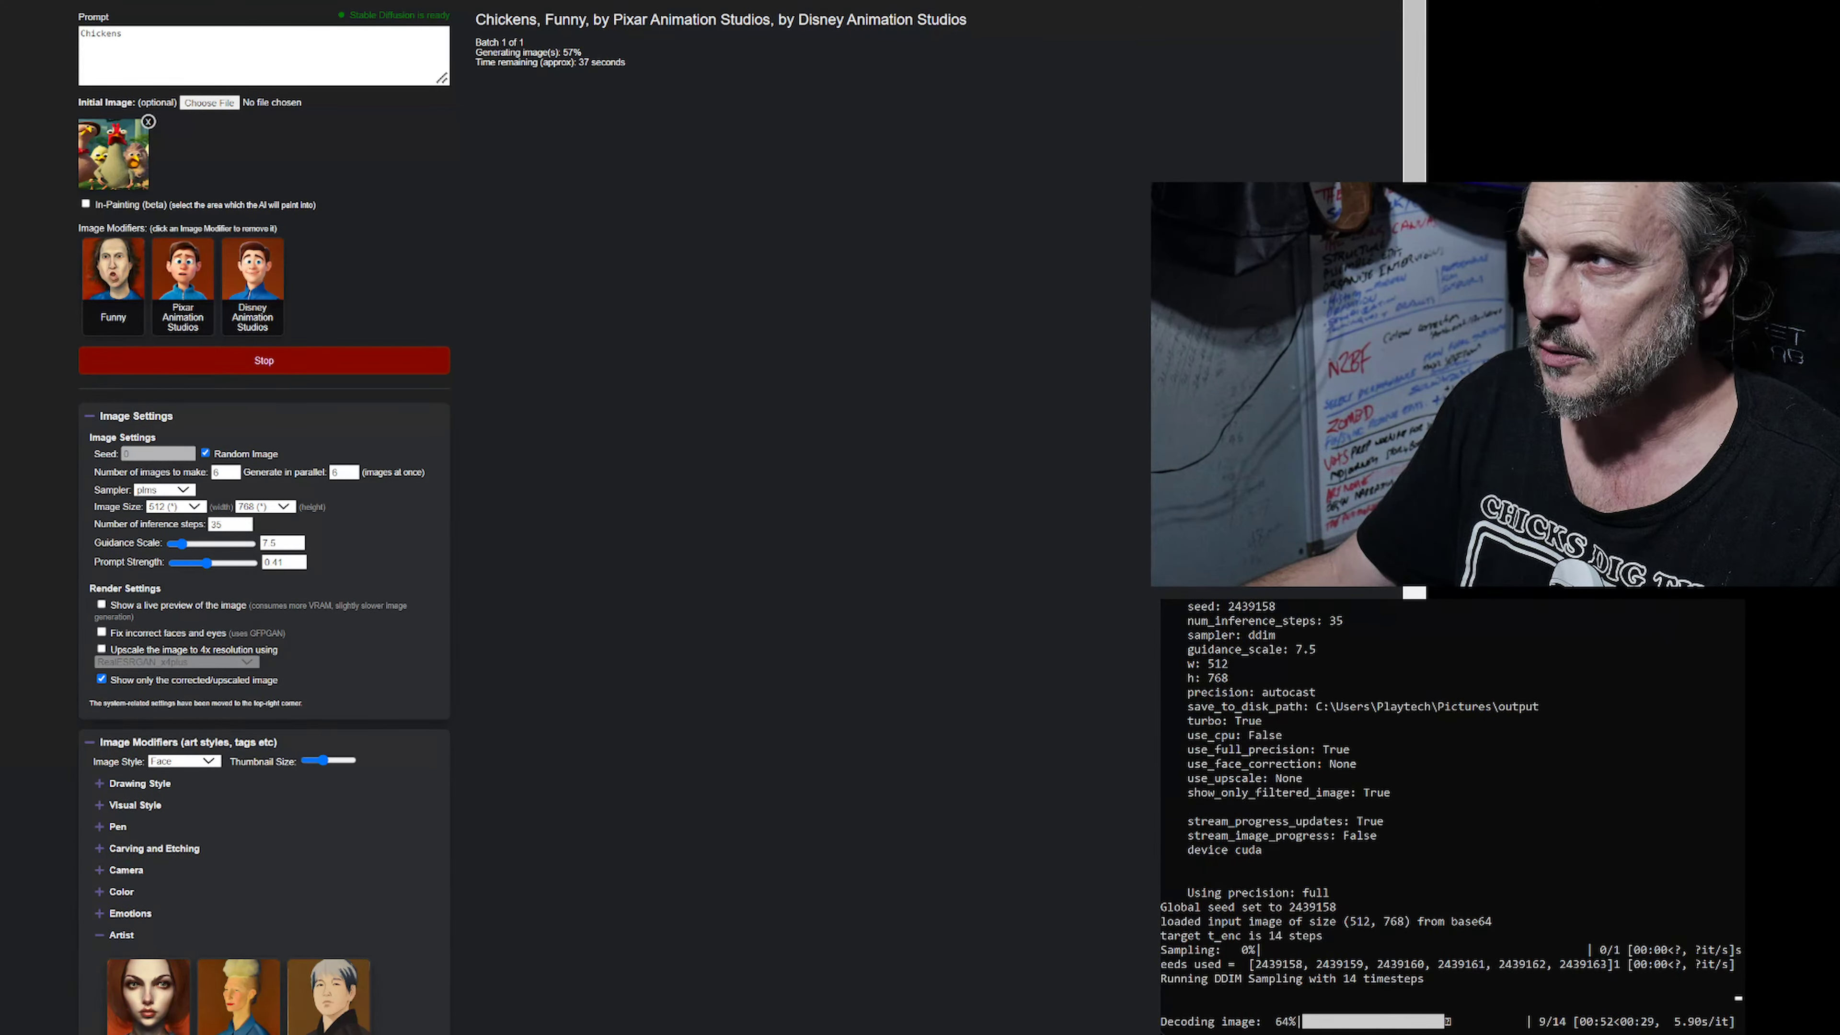
Switch to the stable-diffusion-ui GitHub page and review the README's features, system requirements and installation instructions.
{"action": "key", "text": "ctrl+Tab"}
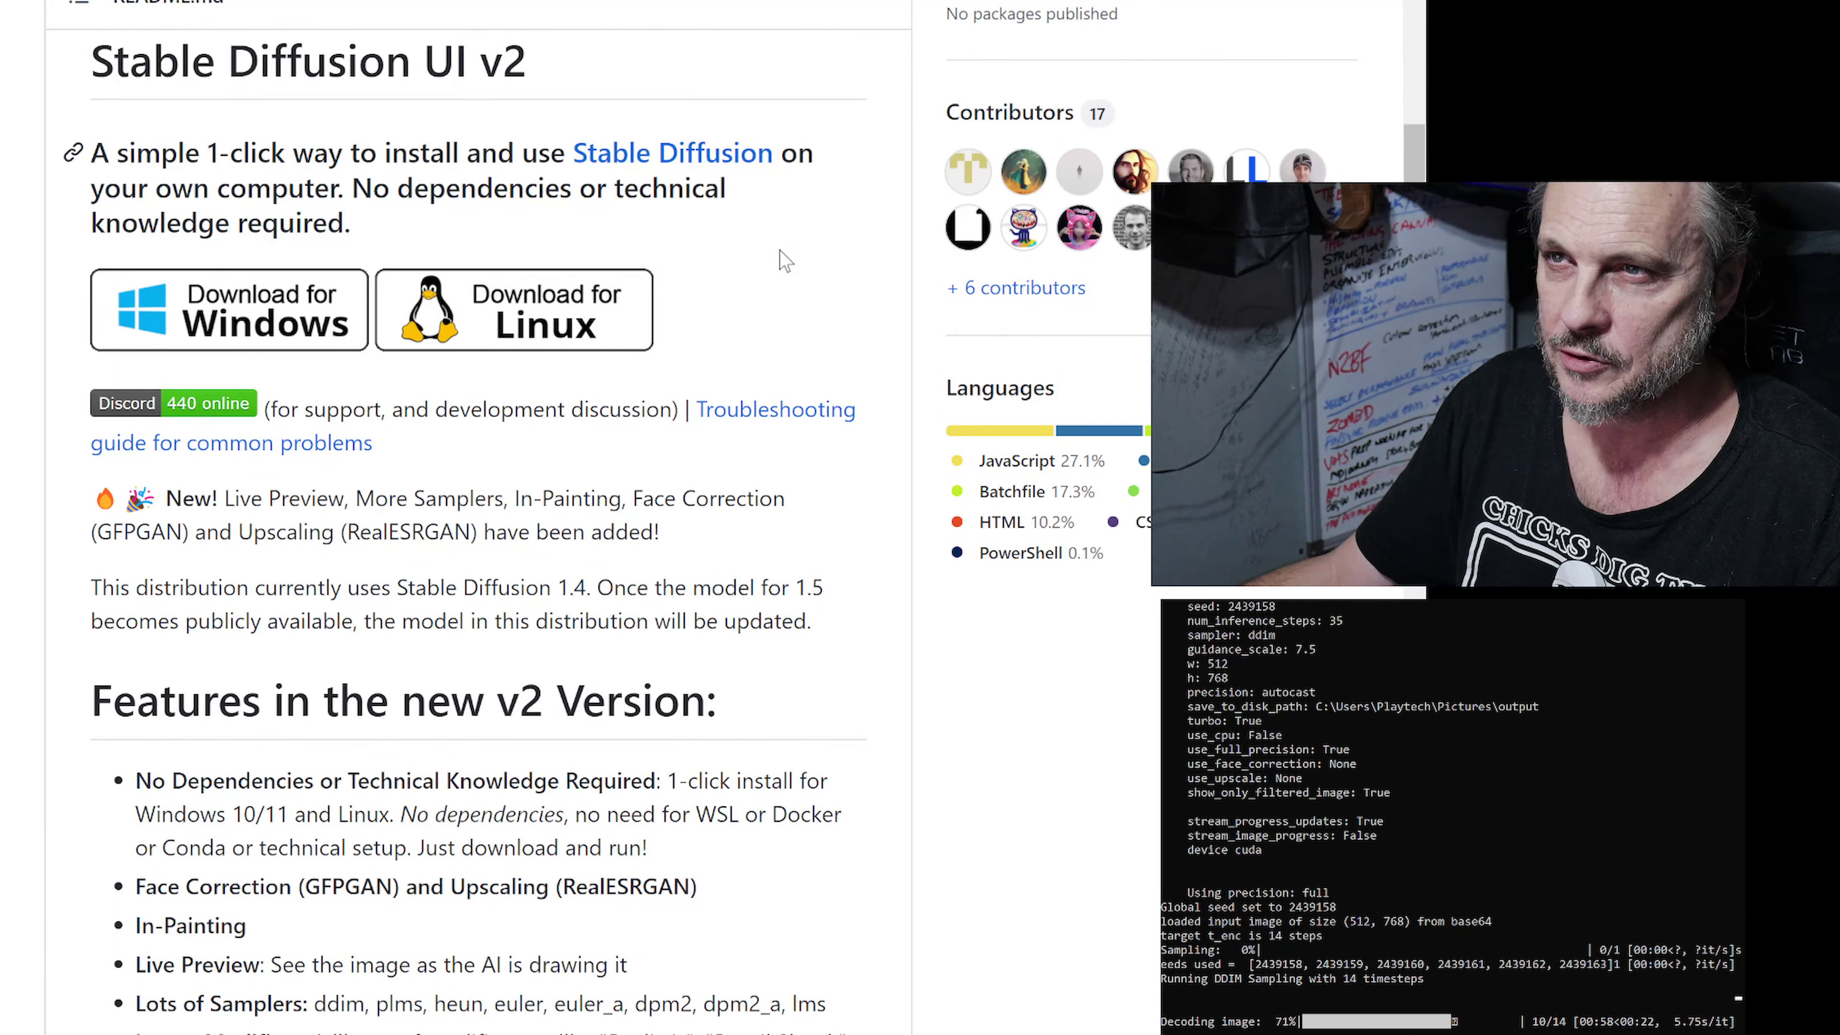
{"action": "scroll", "coordinate": [781, 255], "scroll_direction": "up", "scroll_amount": 10}
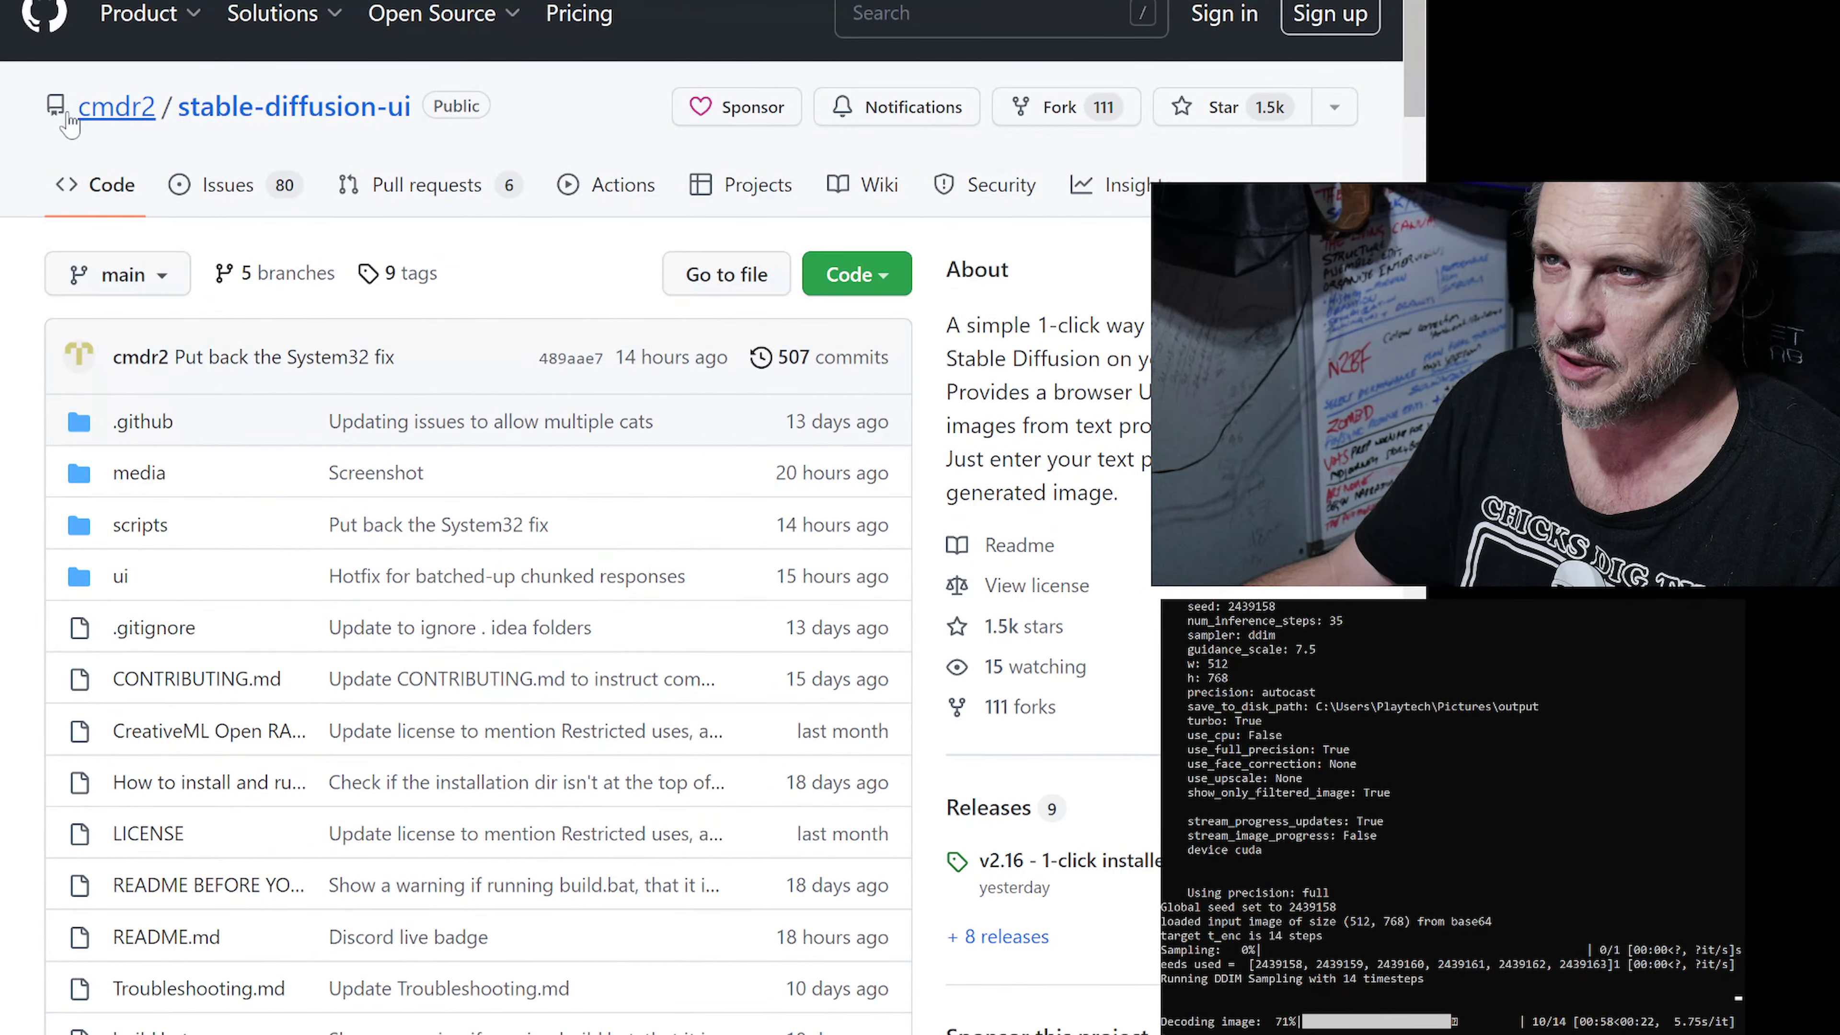
{"action": "scroll", "coordinate": [572, 290], "scroll_direction": "down", "scroll_amount": 3}
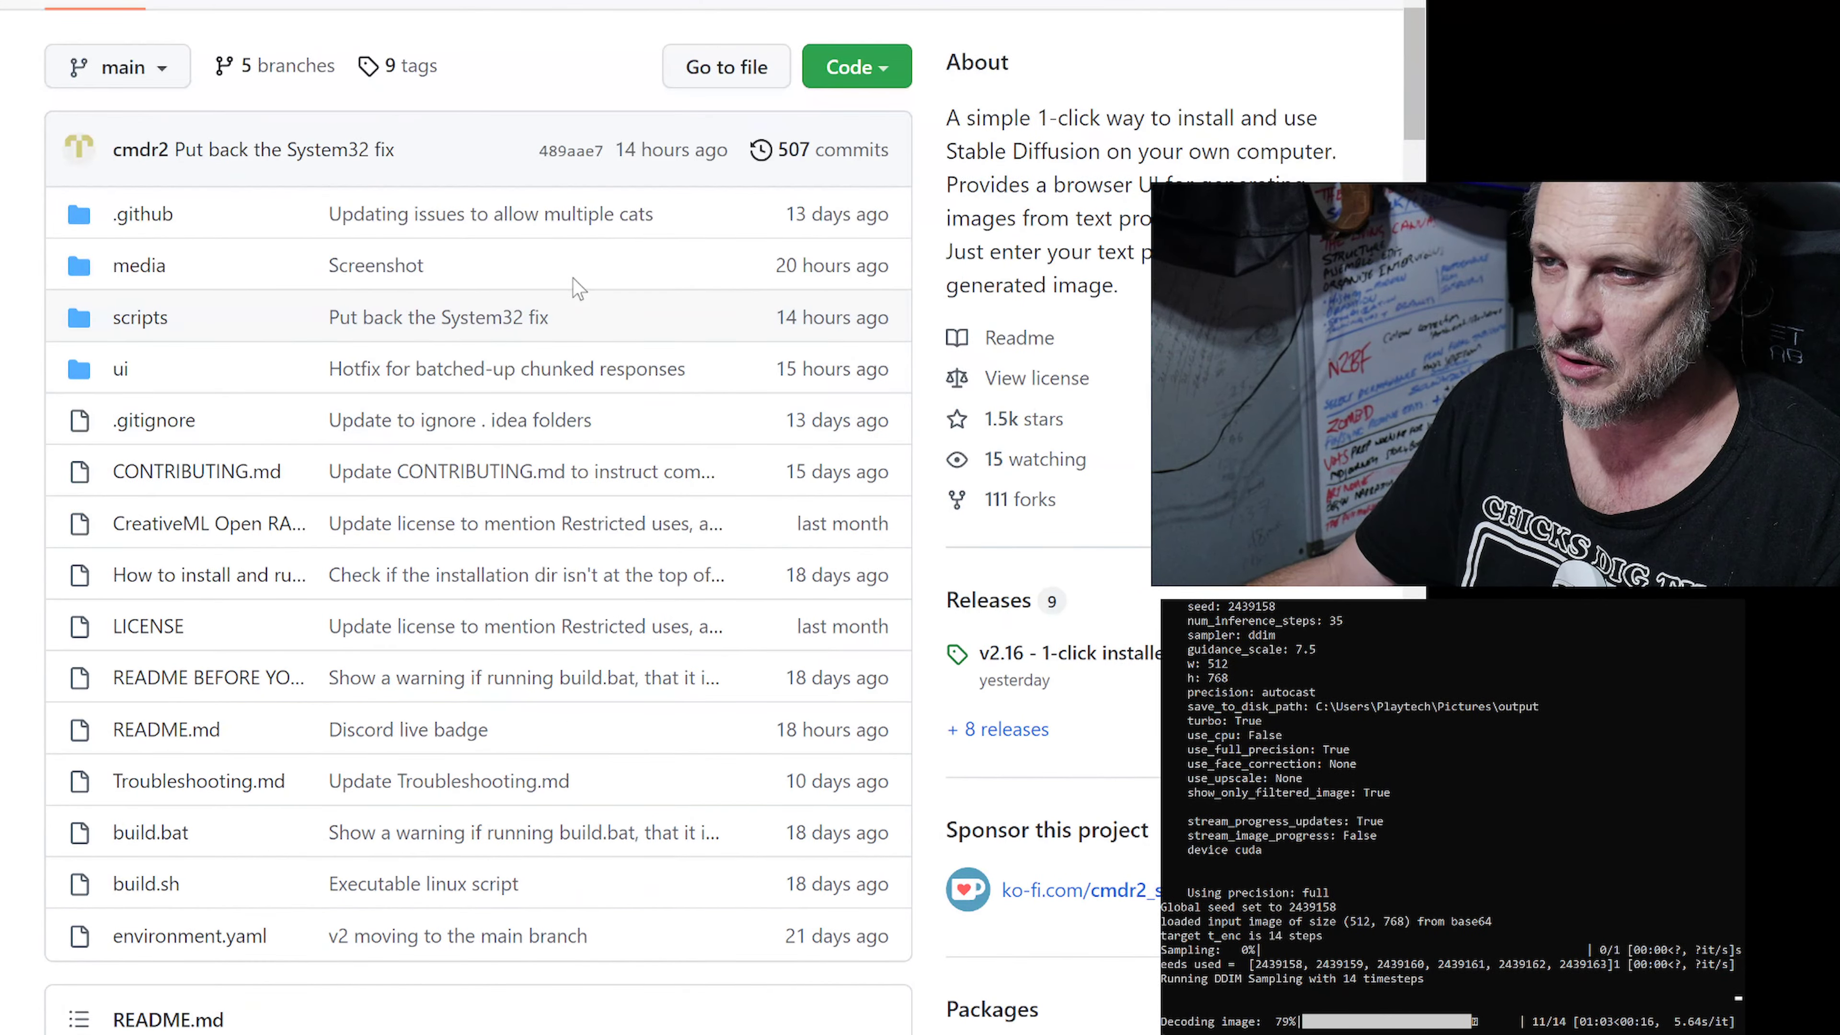
{"action": "scroll", "coordinate": [578, 288], "scroll_direction": "down", "scroll_amount": 10}
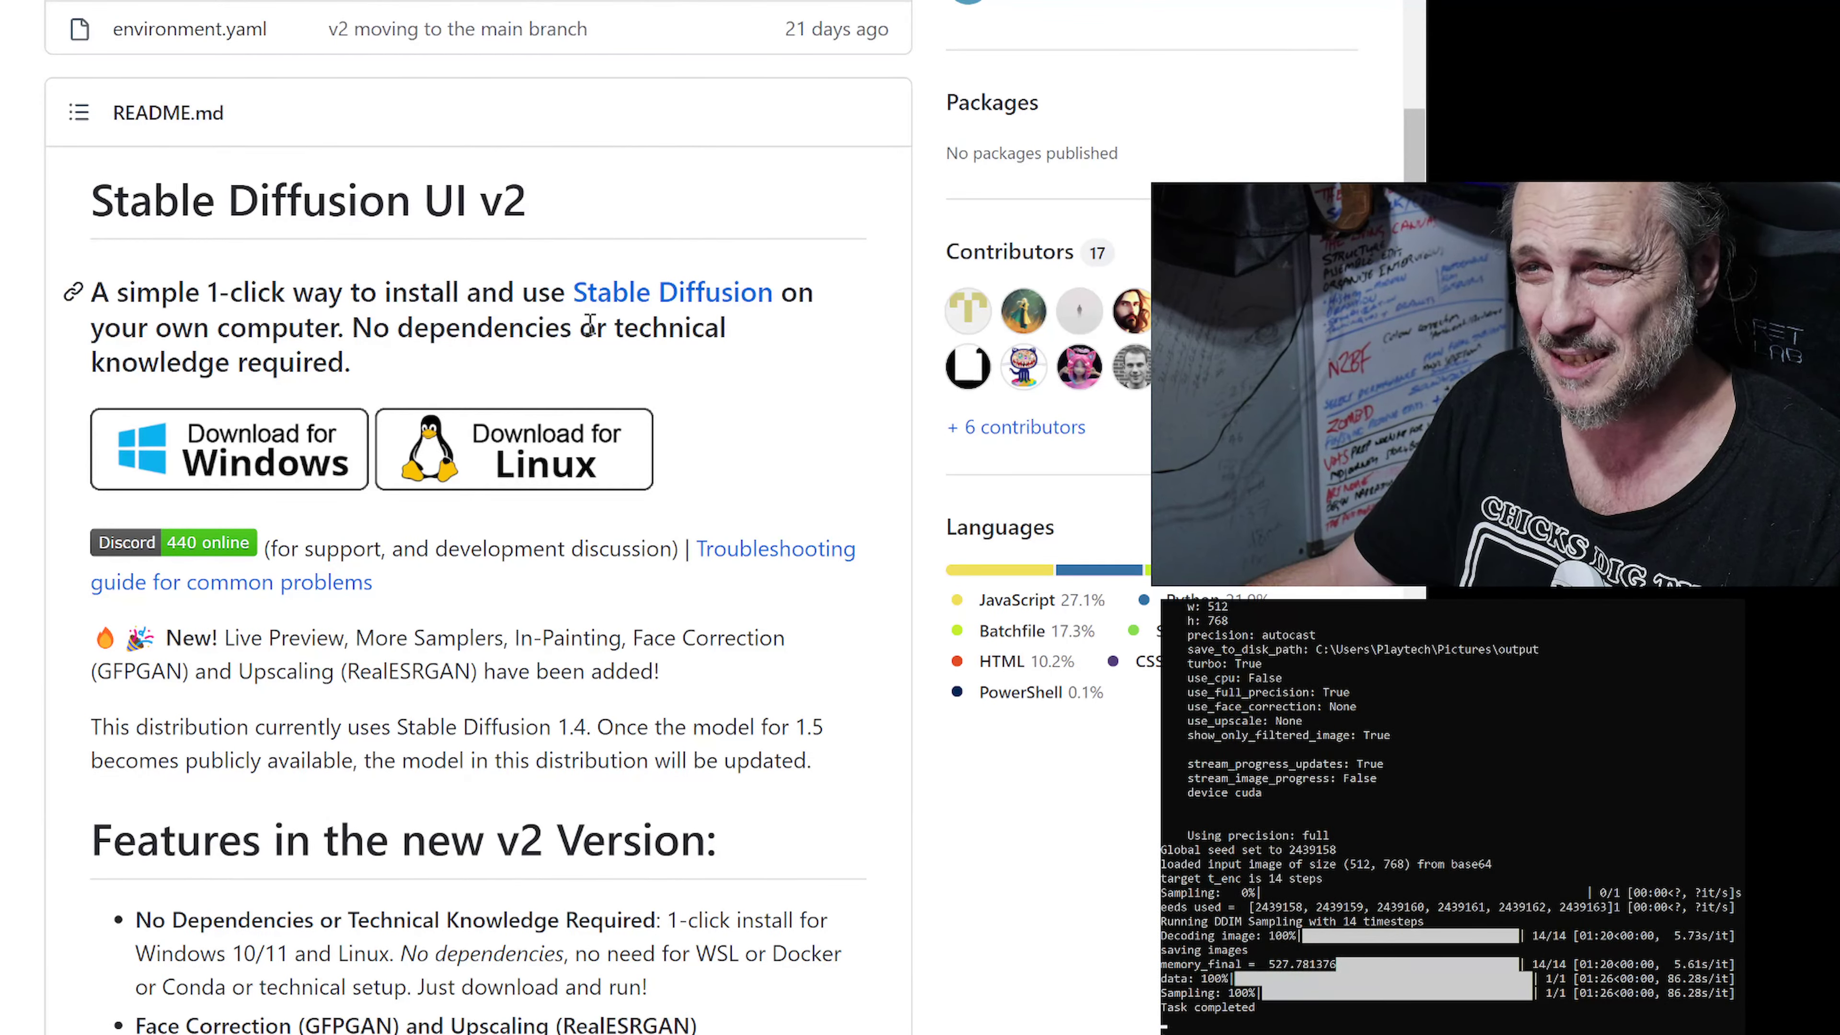
{"action": "scroll", "coordinate": [695, 495], "scroll_direction": "down", "scroll_amount": 6}
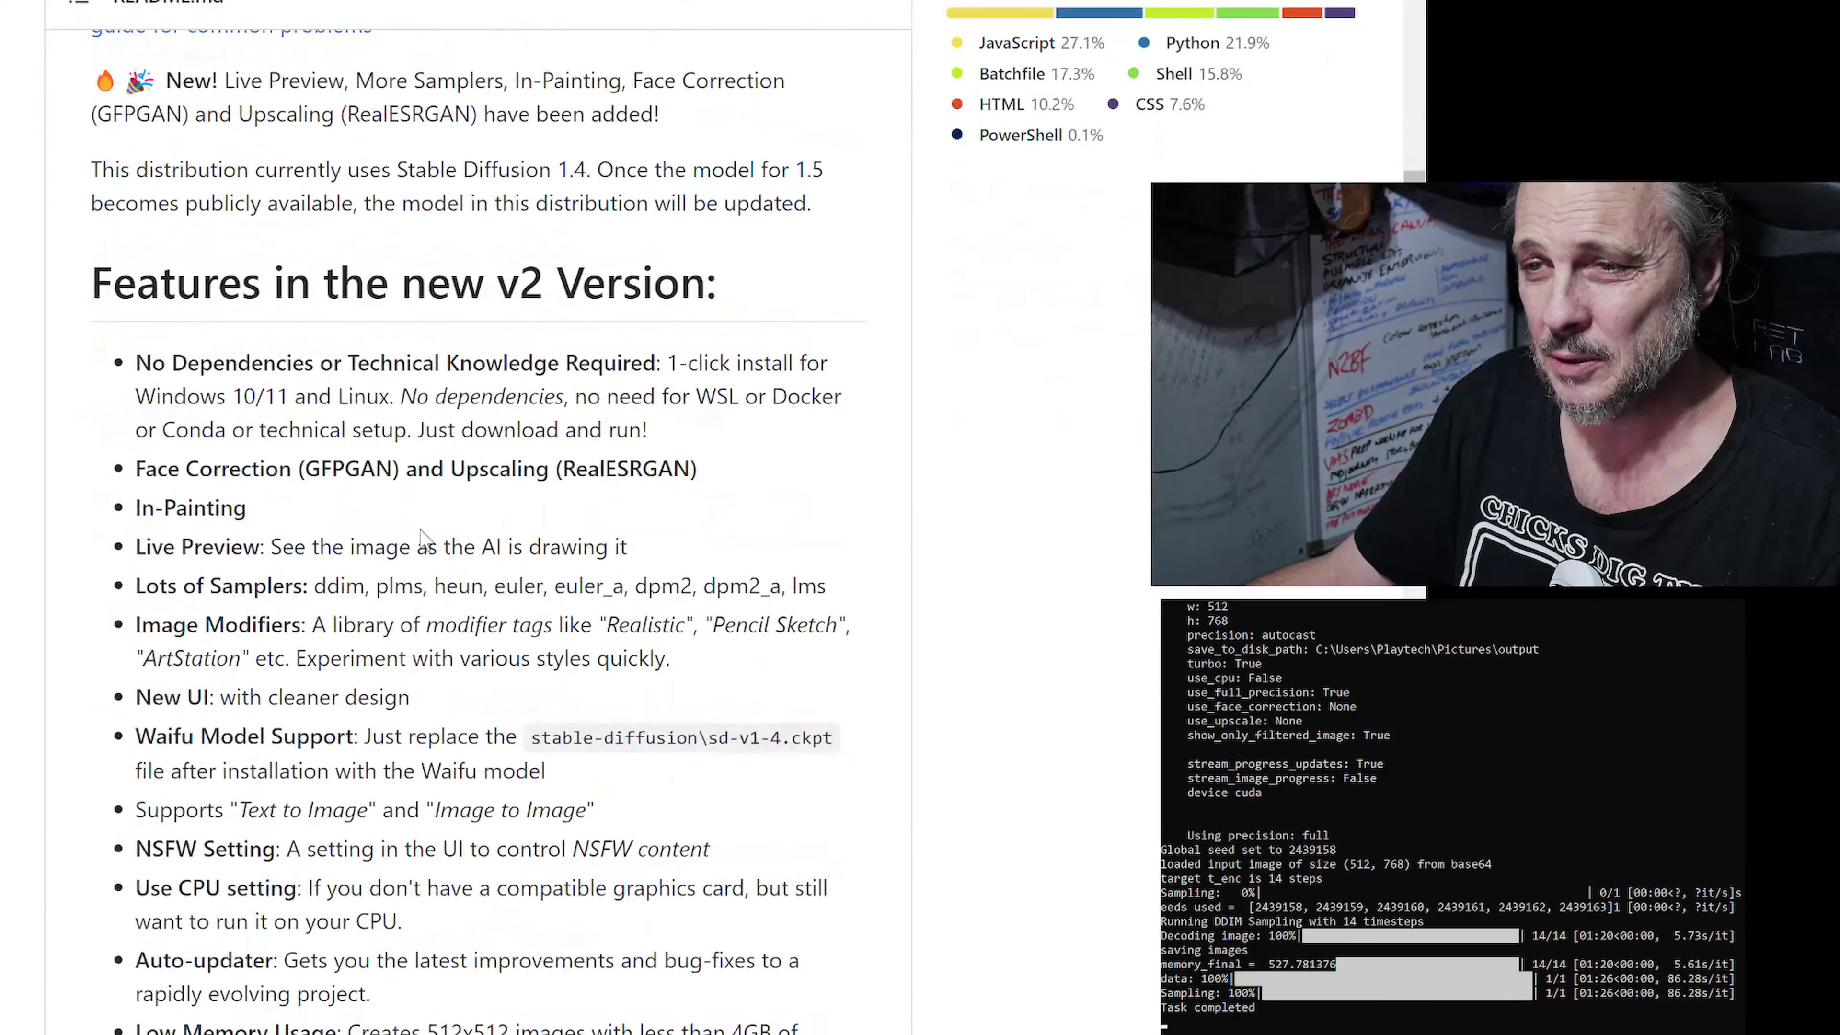
{"action": "scroll", "coordinate": [422, 536], "scroll_direction": "down", "scroll_amount": 20}
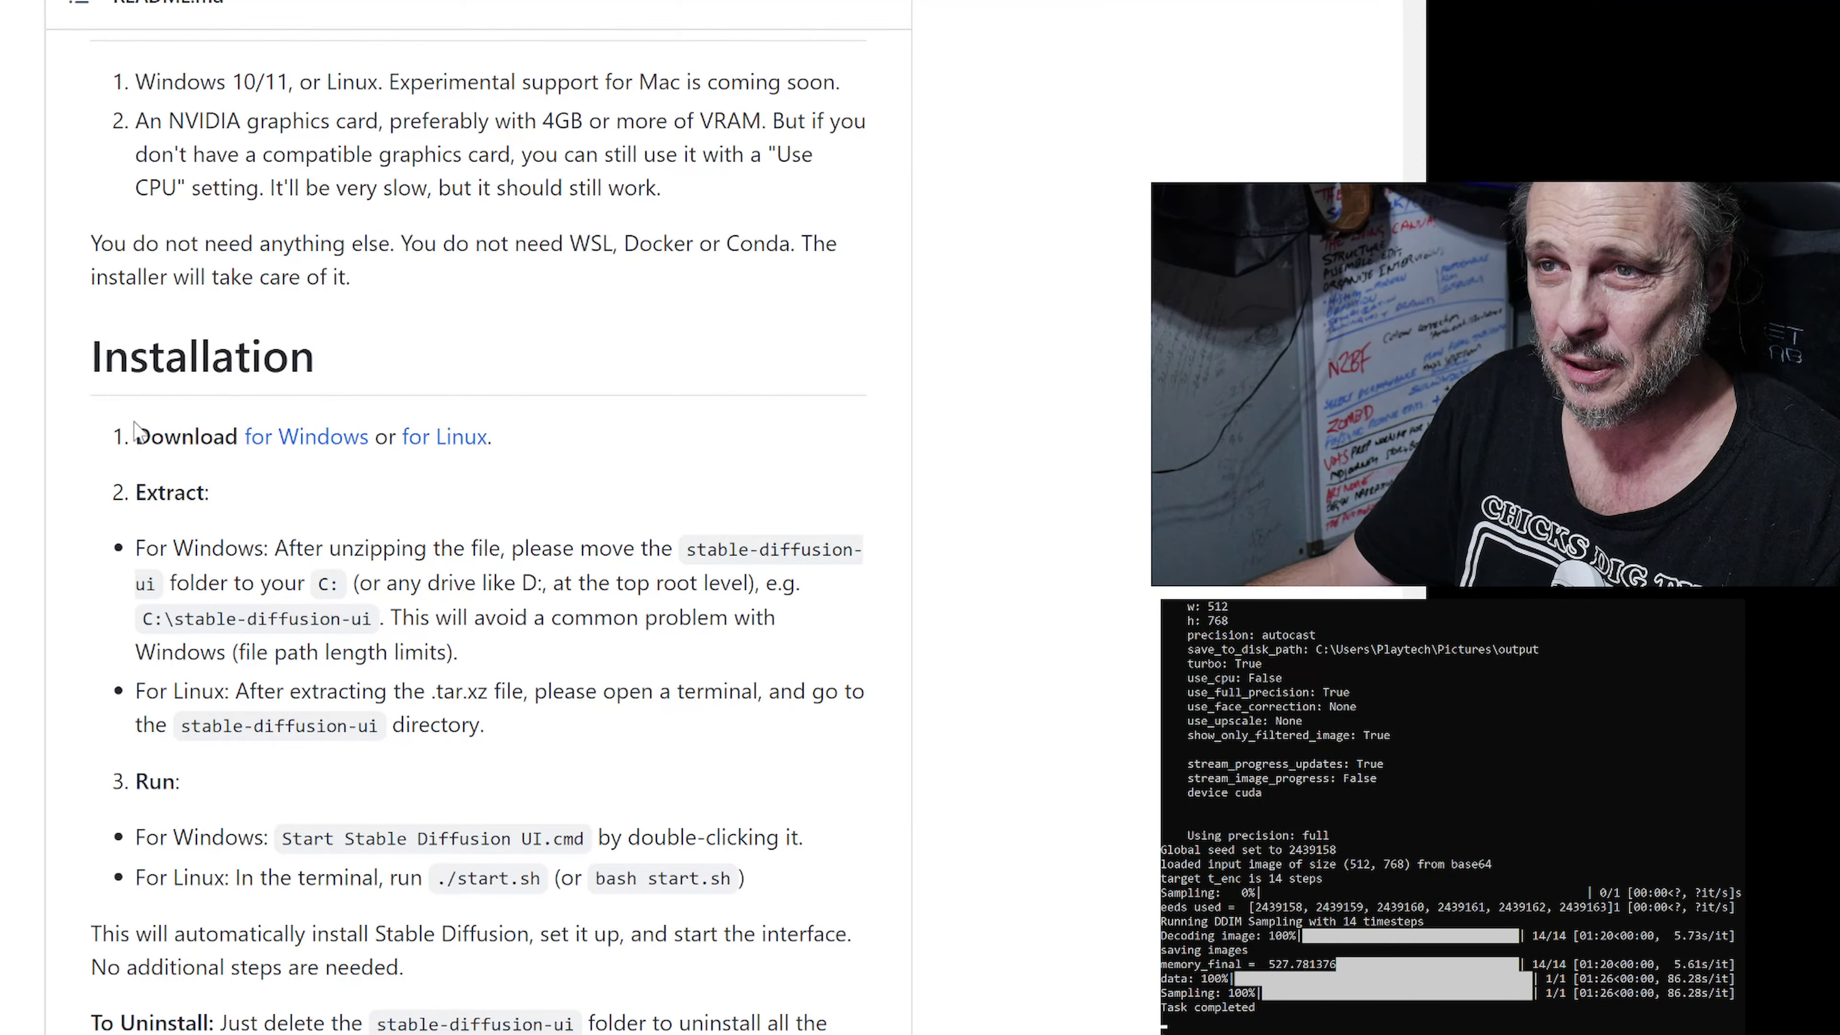
{"action": "scroll", "coordinate": [353, 516], "scroll_direction": "down", "scroll_amount": 3}
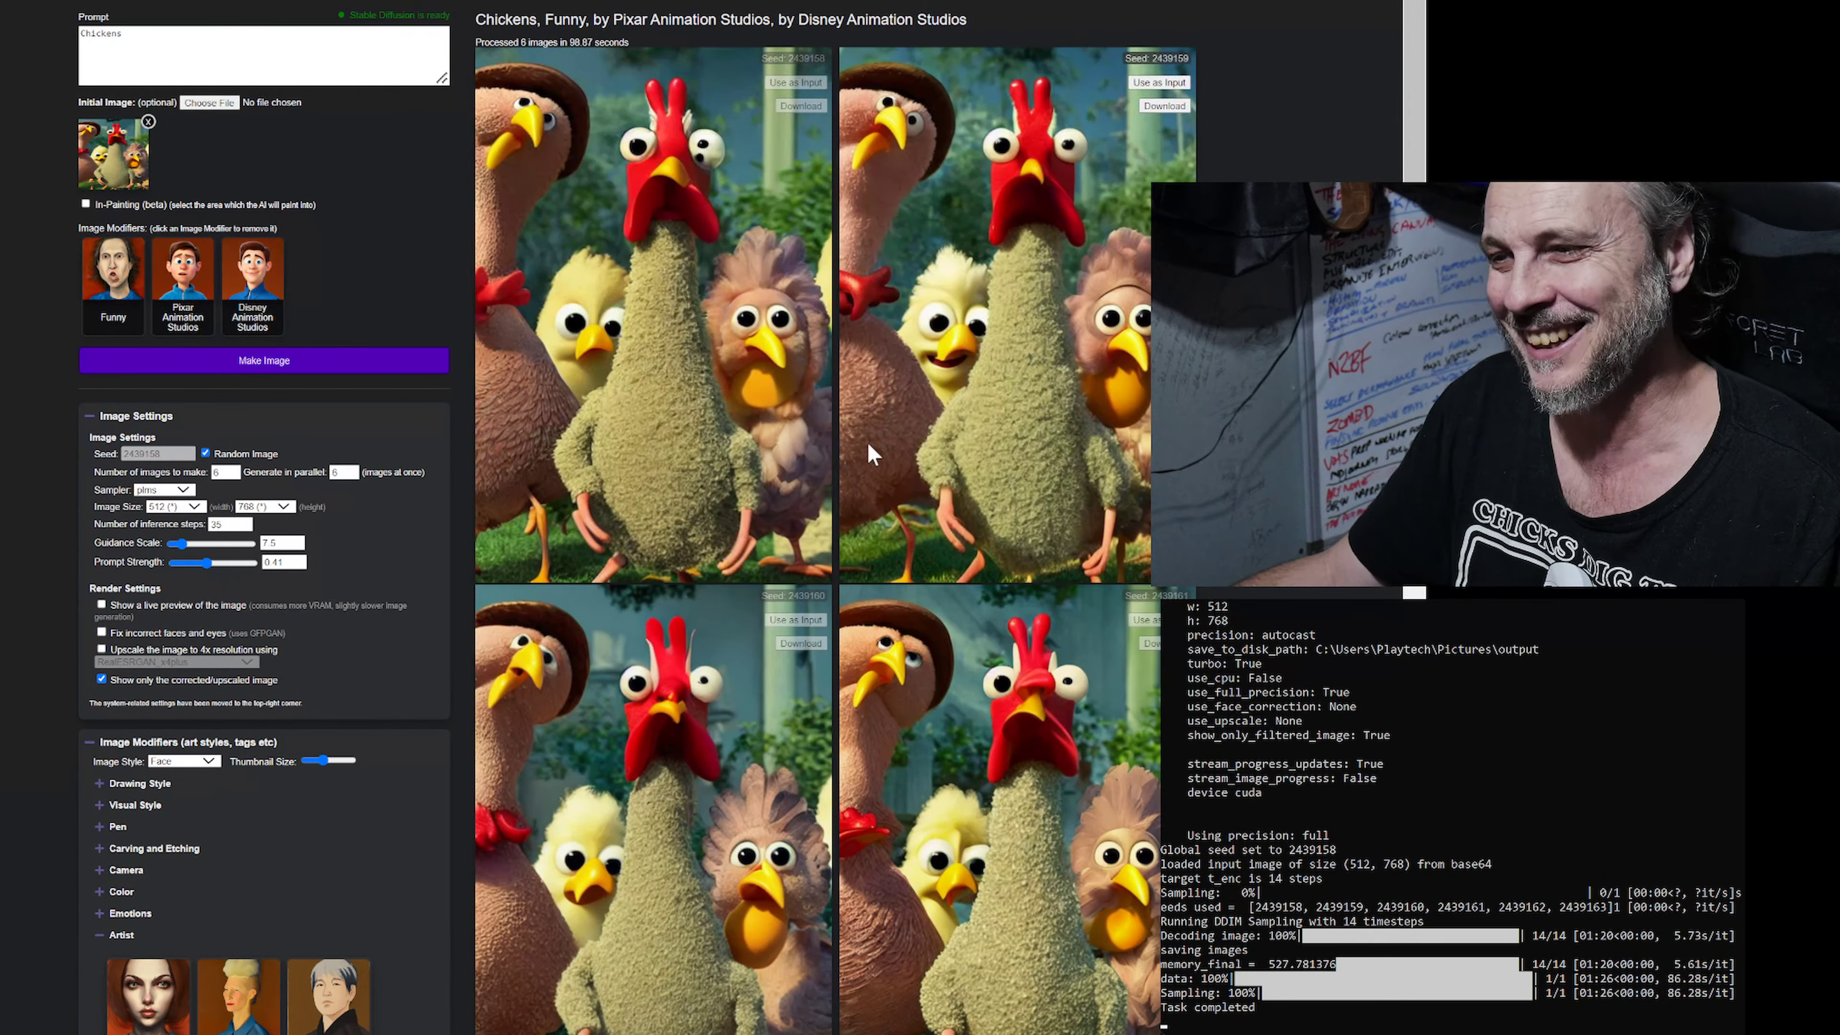
Look through the Chickens images generated with the 0.41 prompt strength and compare the faces.
{"action": "scroll", "coordinate": [880, 442], "scroll_direction": "down", "scroll_amount": 1}
{"action": "scroll", "coordinate": [916, 397], "scroll_direction": "down", "scroll_amount": 3}
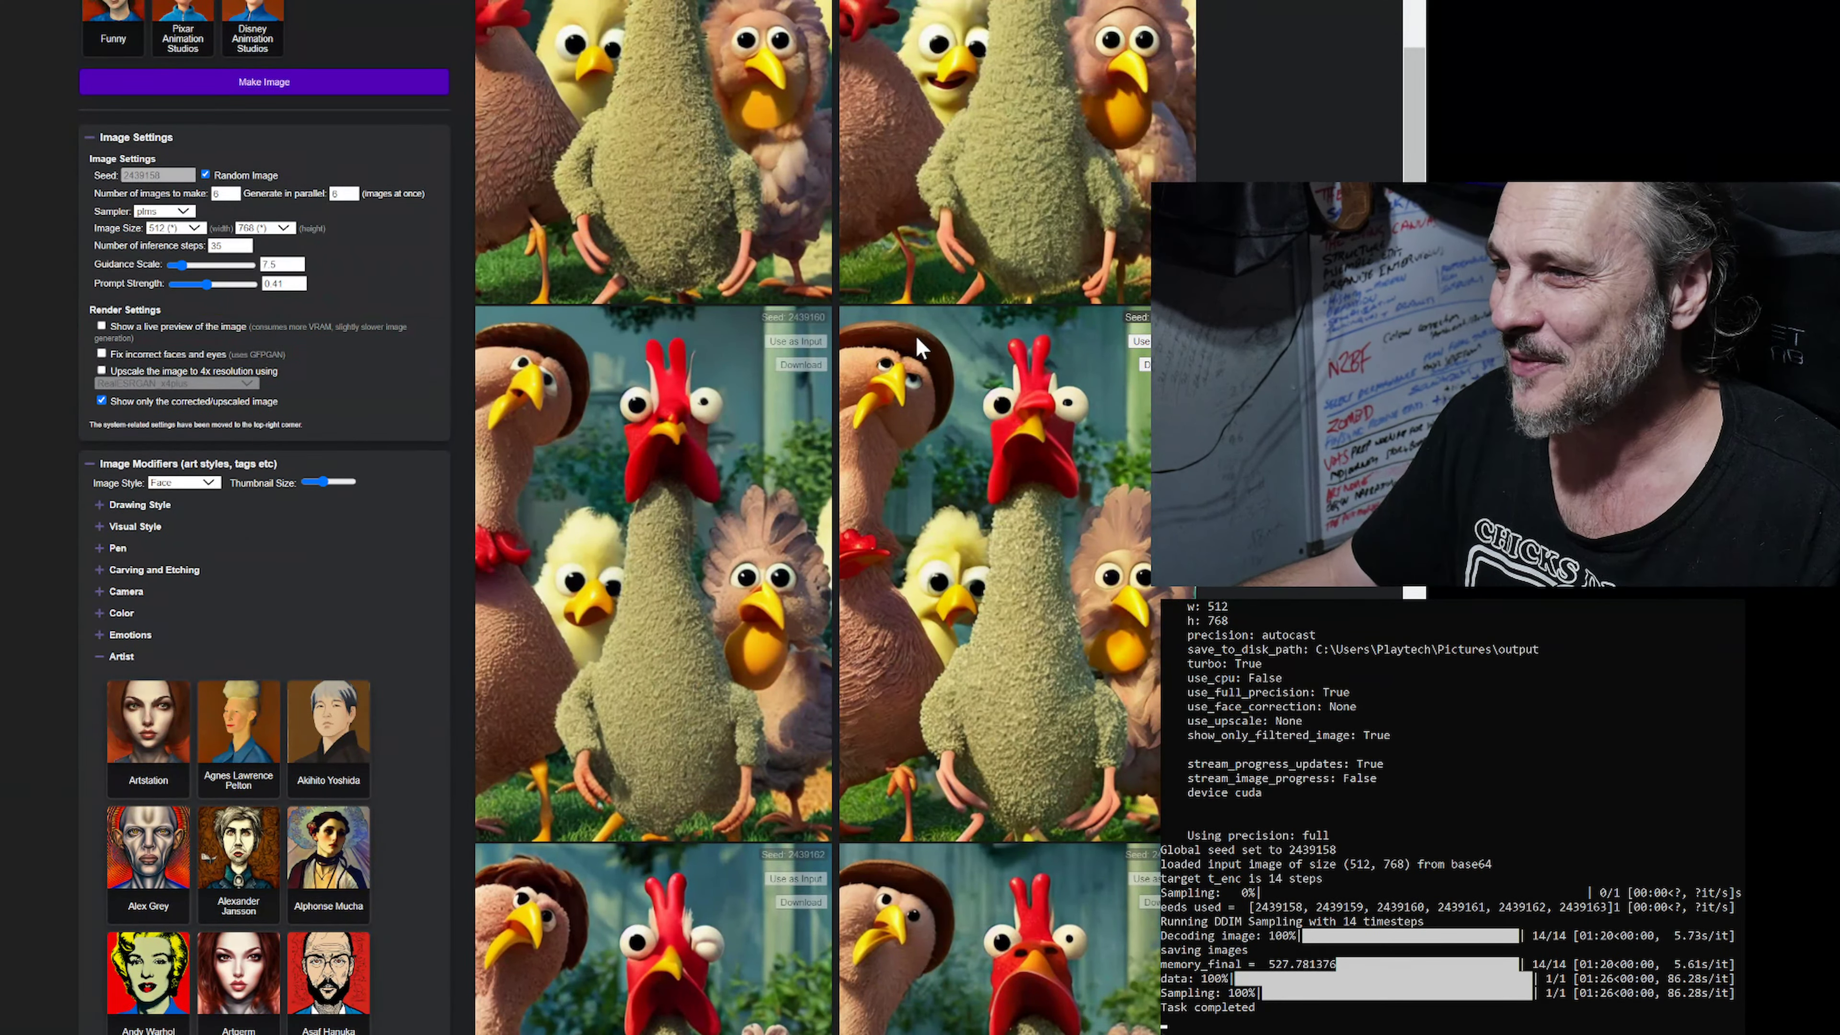
{"action": "scroll", "coordinate": [915, 335], "scroll_direction": "down", "scroll_amount": 3}
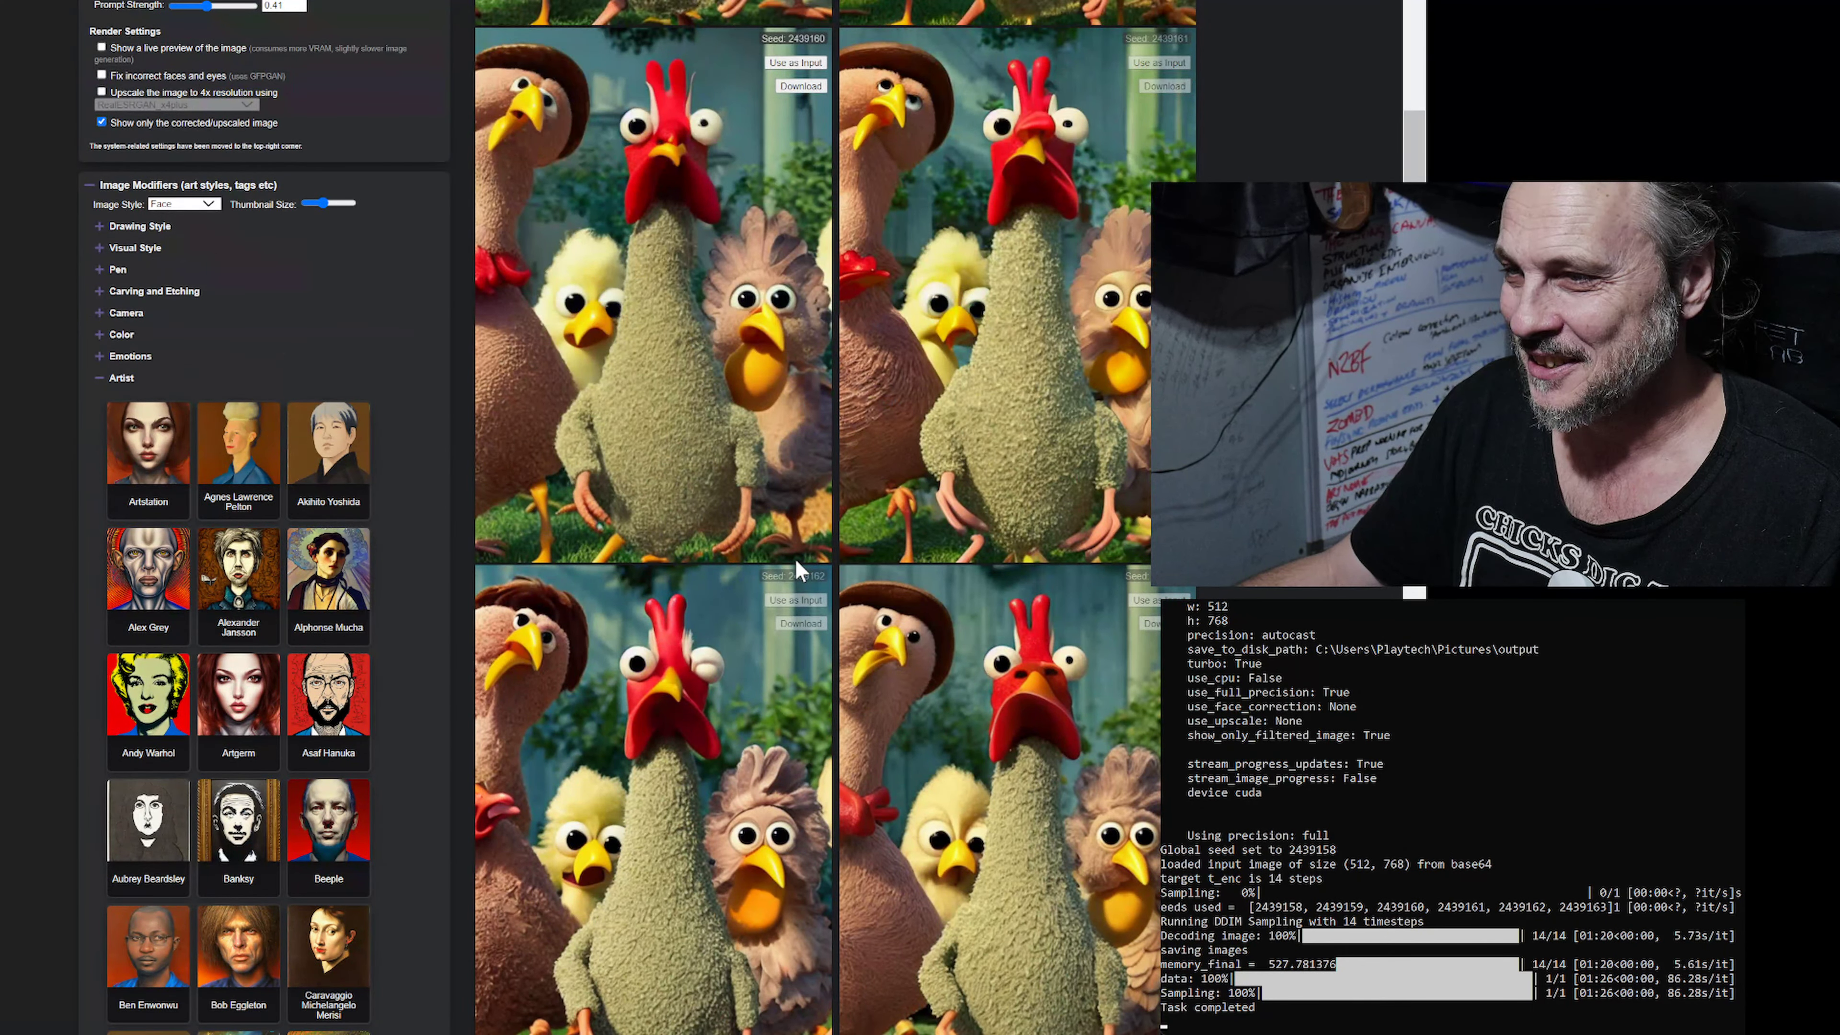
{"action": "scroll", "coordinate": [804, 554], "scroll_direction": "down", "scroll_amount": 2}
{"action": "scroll", "coordinate": [693, 405], "scroll_direction": "down", "scroll_amount": 1}
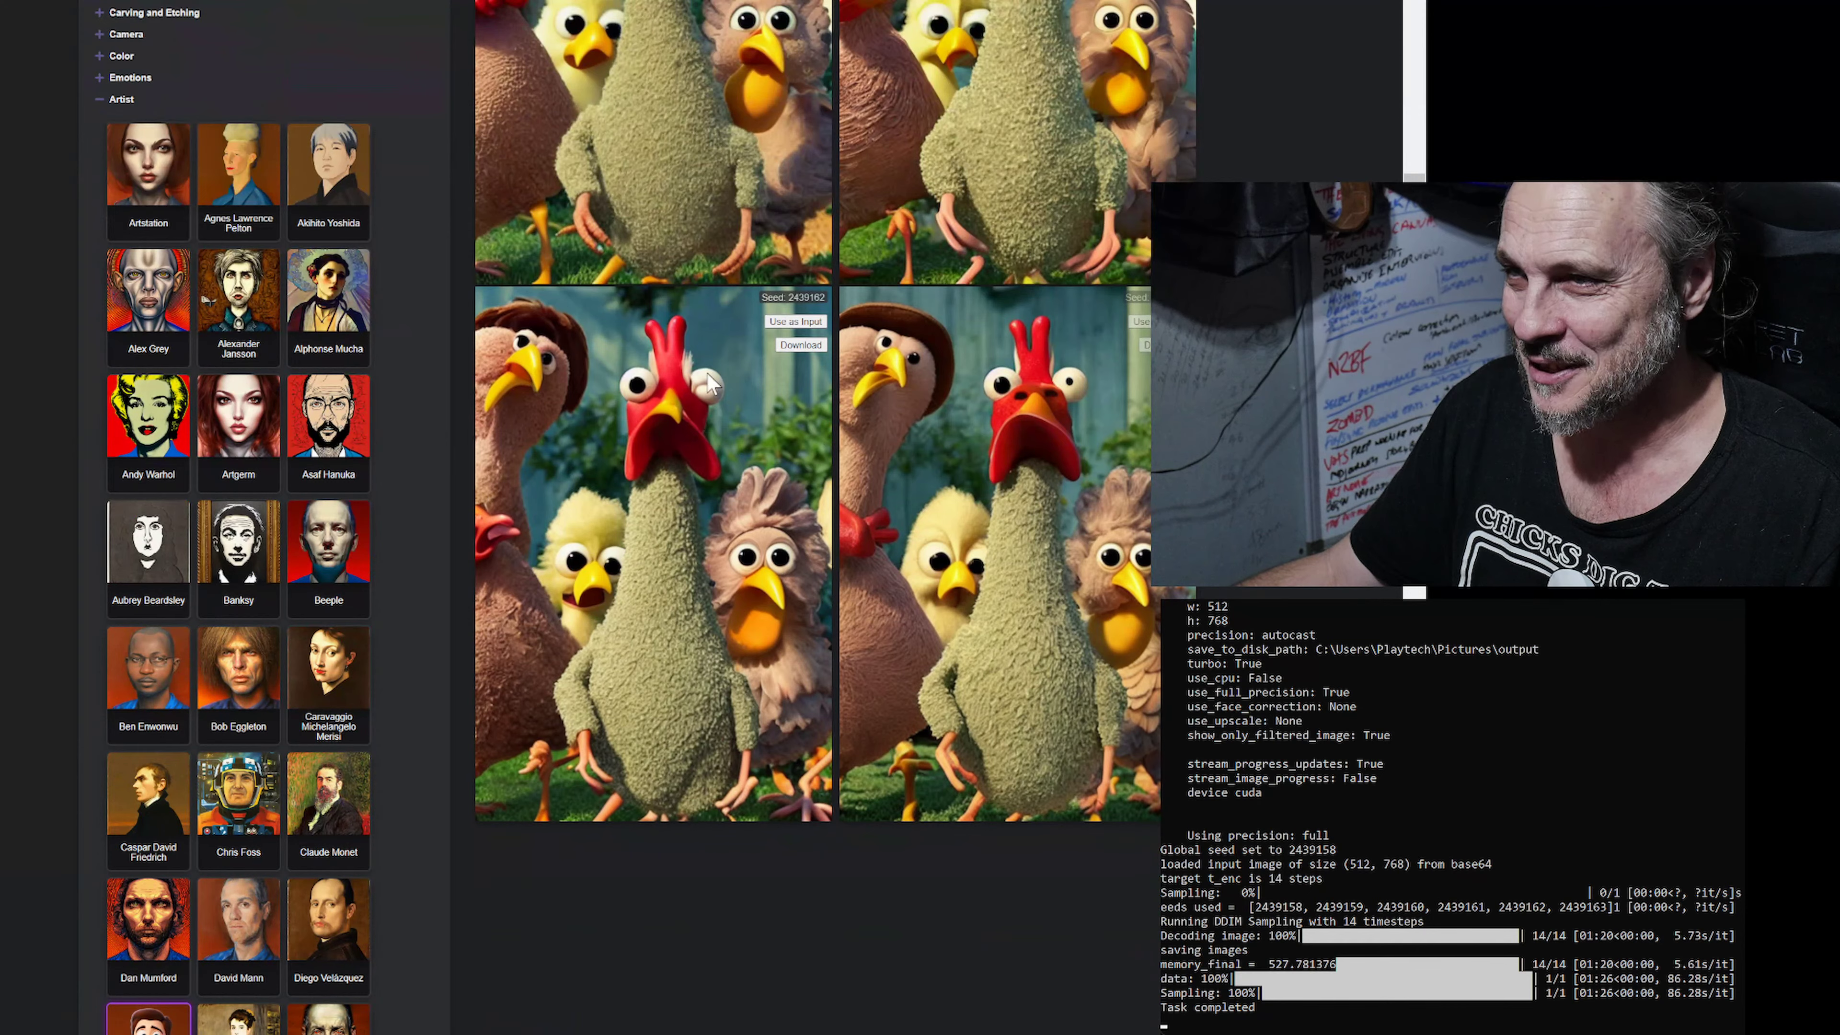
Raise the prompt strength to 0.8 and start generating another set of Chickens images.
{"action": "scroll", "coordinate": [930, 447], "scroll_direction": "up", "scroll_amount": 9}
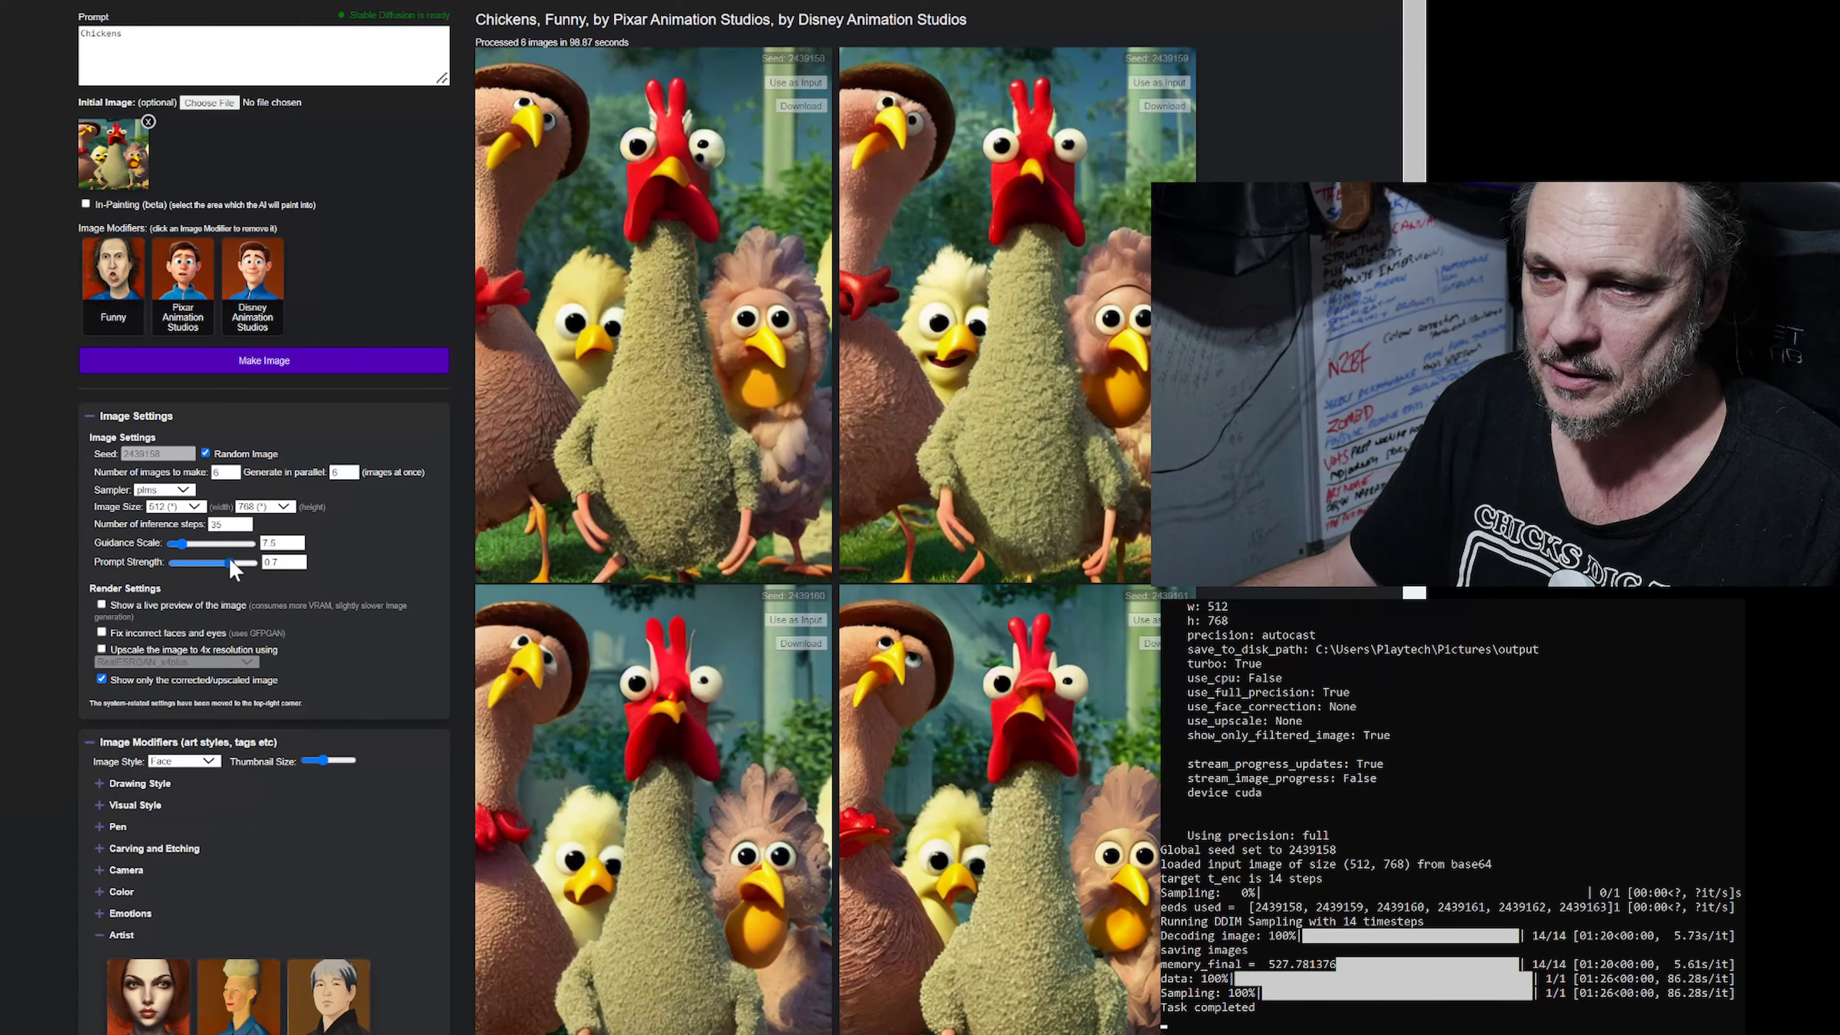
{"action": "left_click_drag", "start_coordinate": [230, 560], "coordinate": [239, 562]}
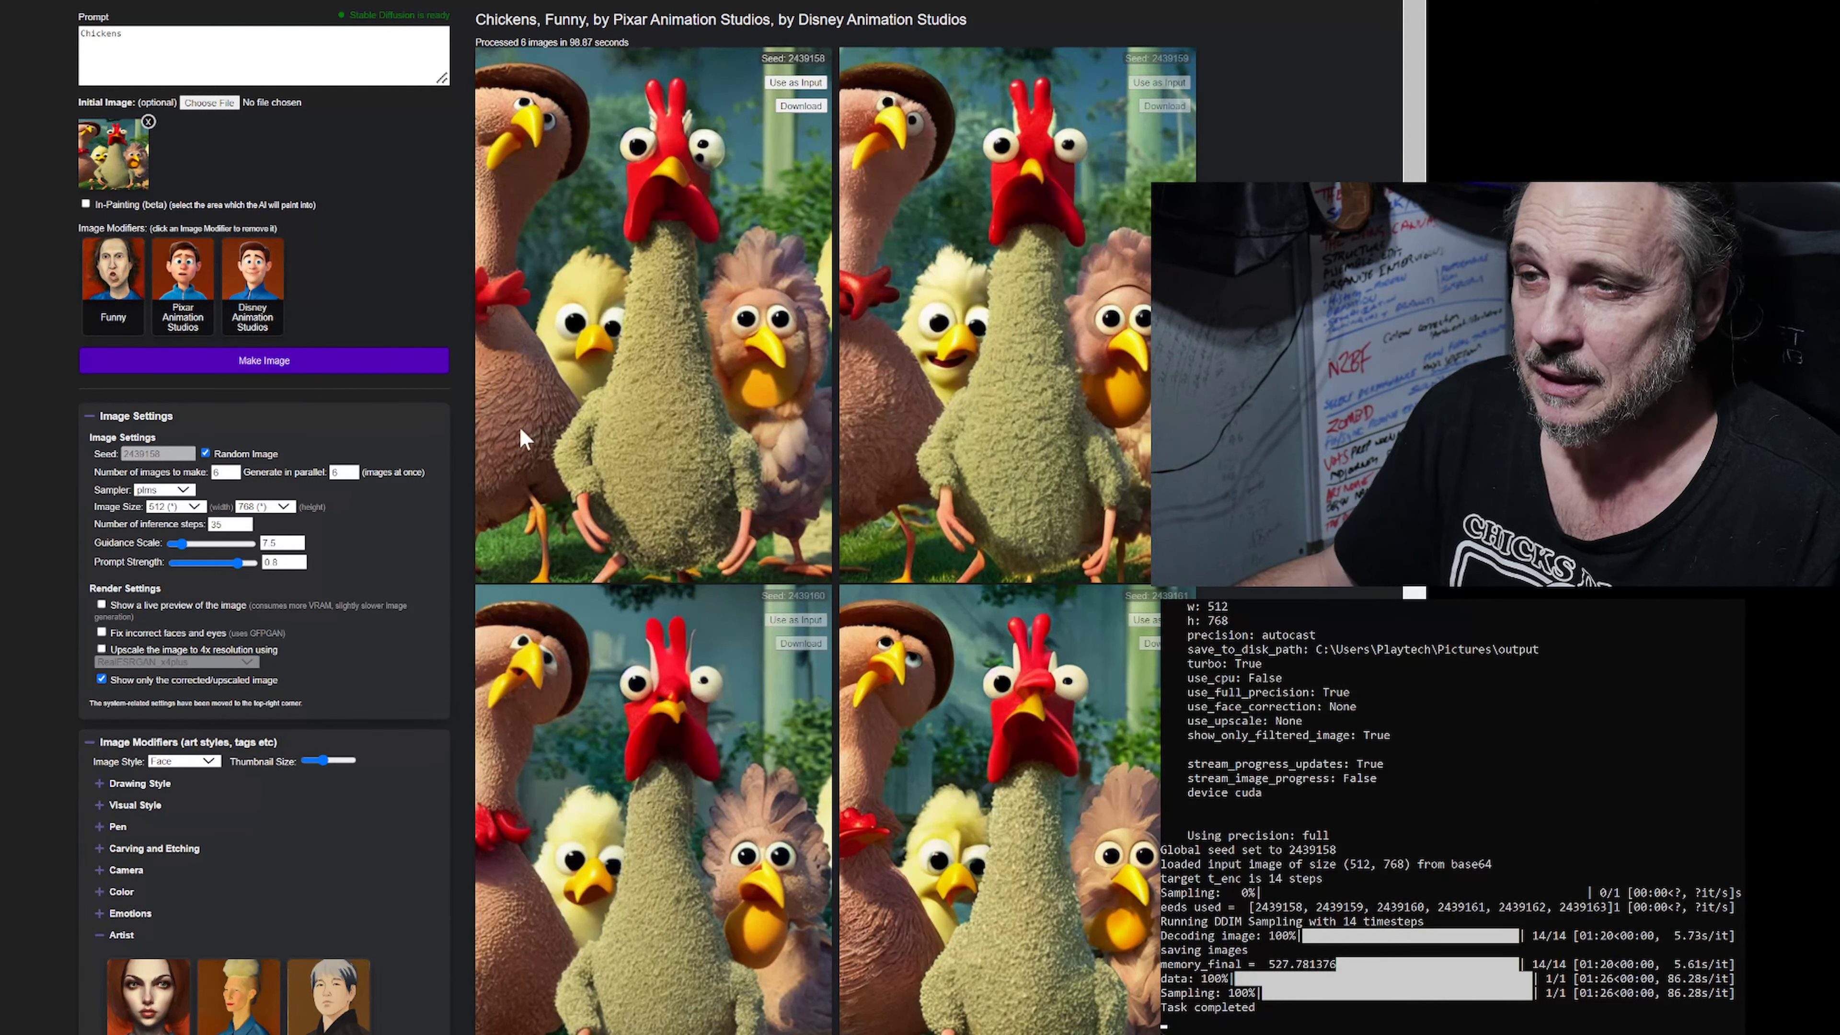
{"action": "left_click", "coordinate": [269, 359]}
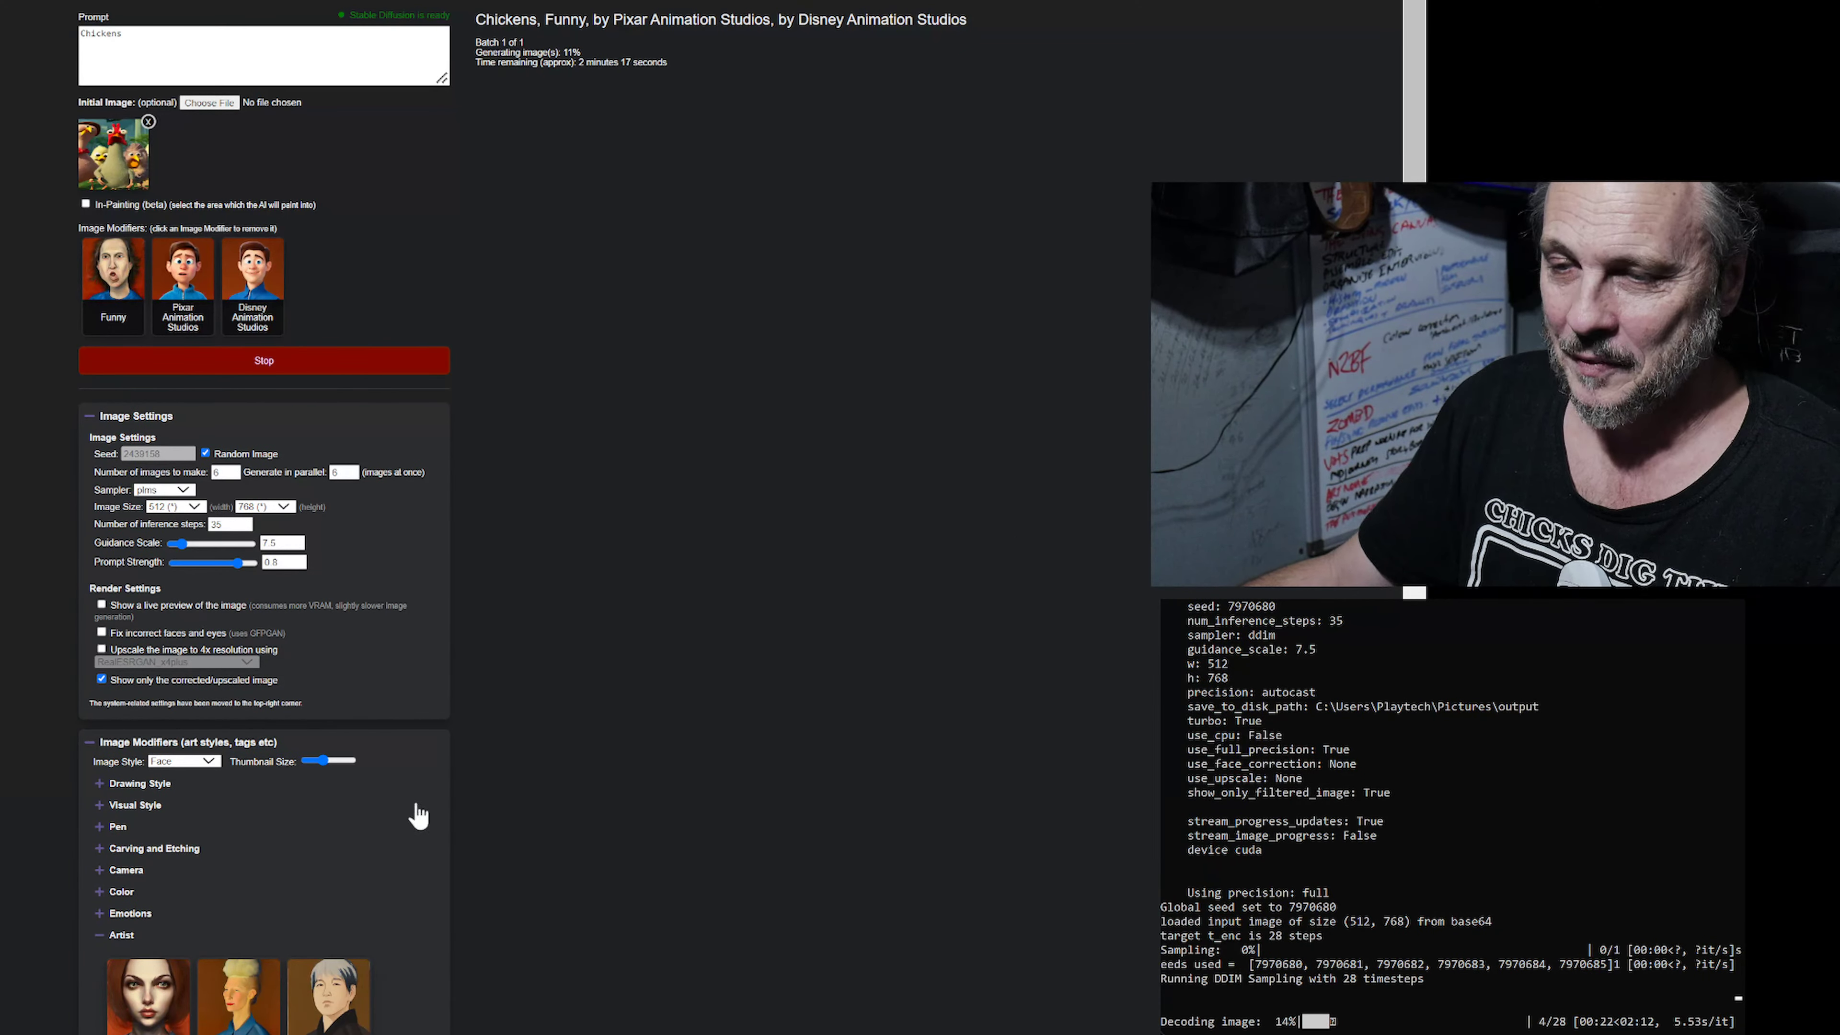
Look through the whole Artist modifier list down to Yoshitaka Amano while the images generate.
{"action": "scroll", "coordinate": [409, 815], "scroll_direction": "down", "scroll_amount": 10}
{"action": "scroll", "coordinate": [398, 864], "scroll_direction": "down", "scroll_amount": 3}
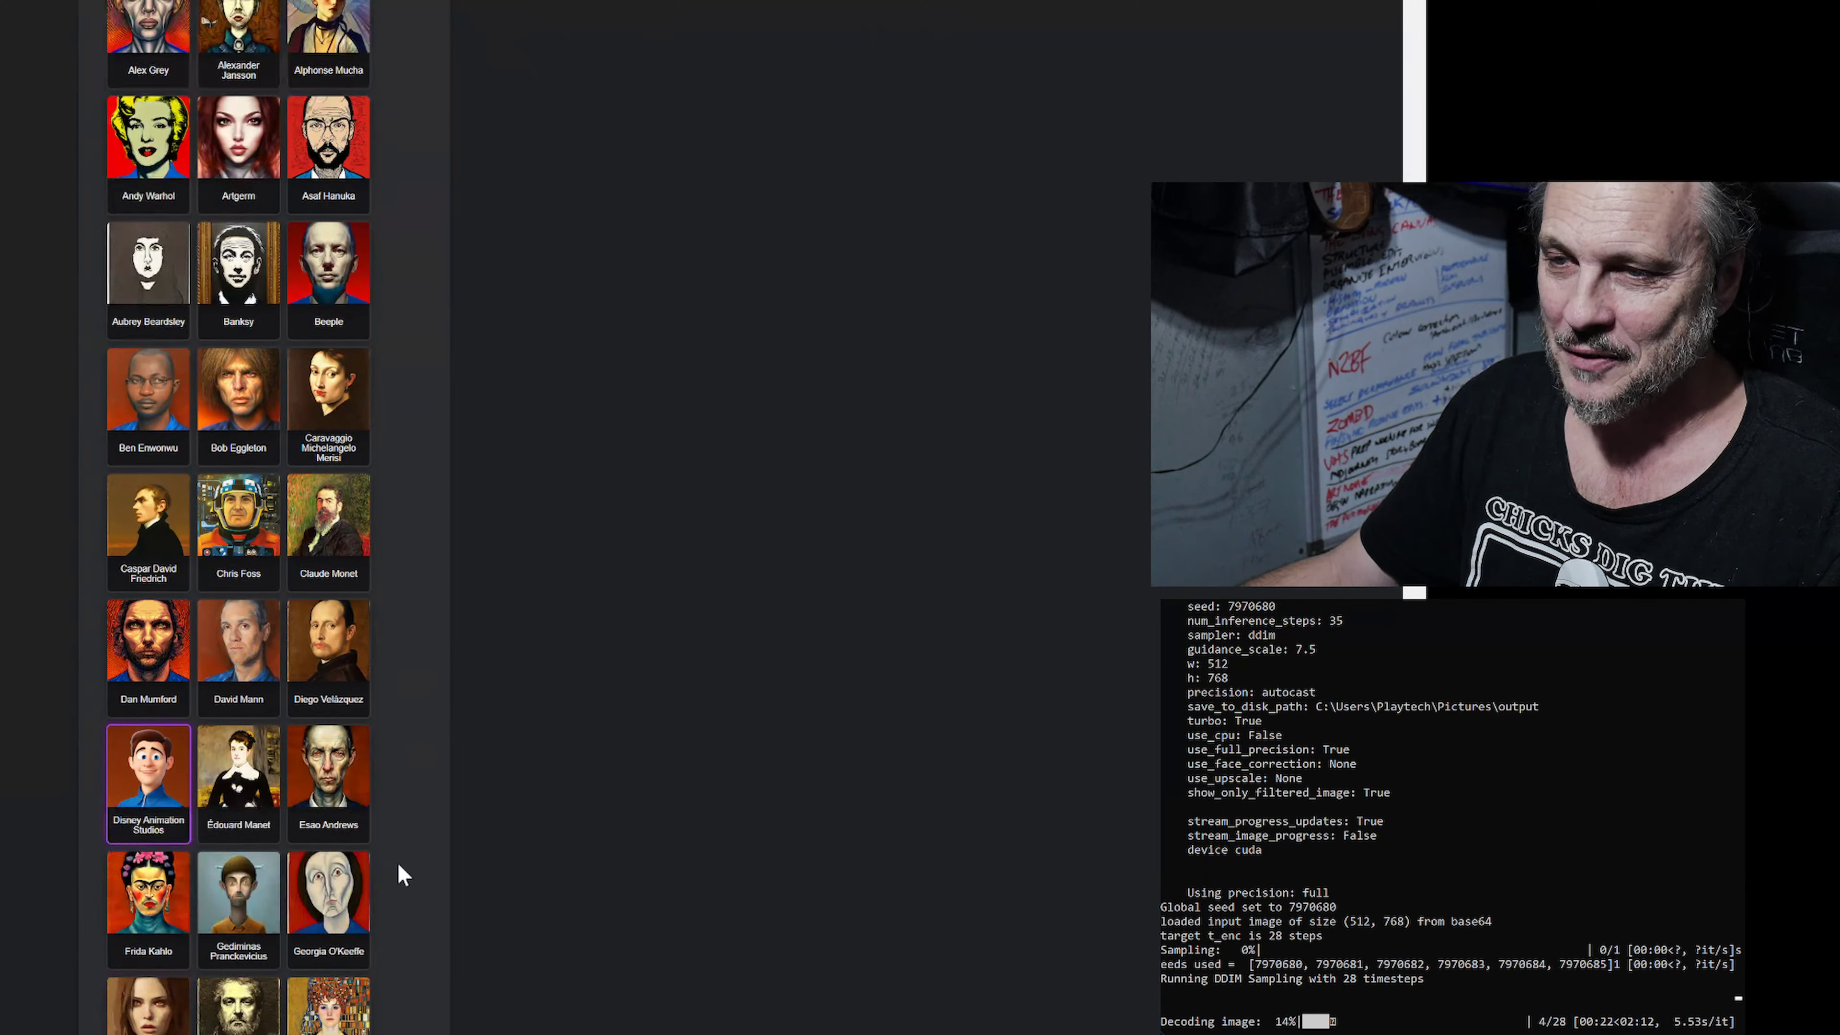
{"action": "scroll", "coordinate": [399, 865], "scroll_direction": "down", "scroll_amount": 5}
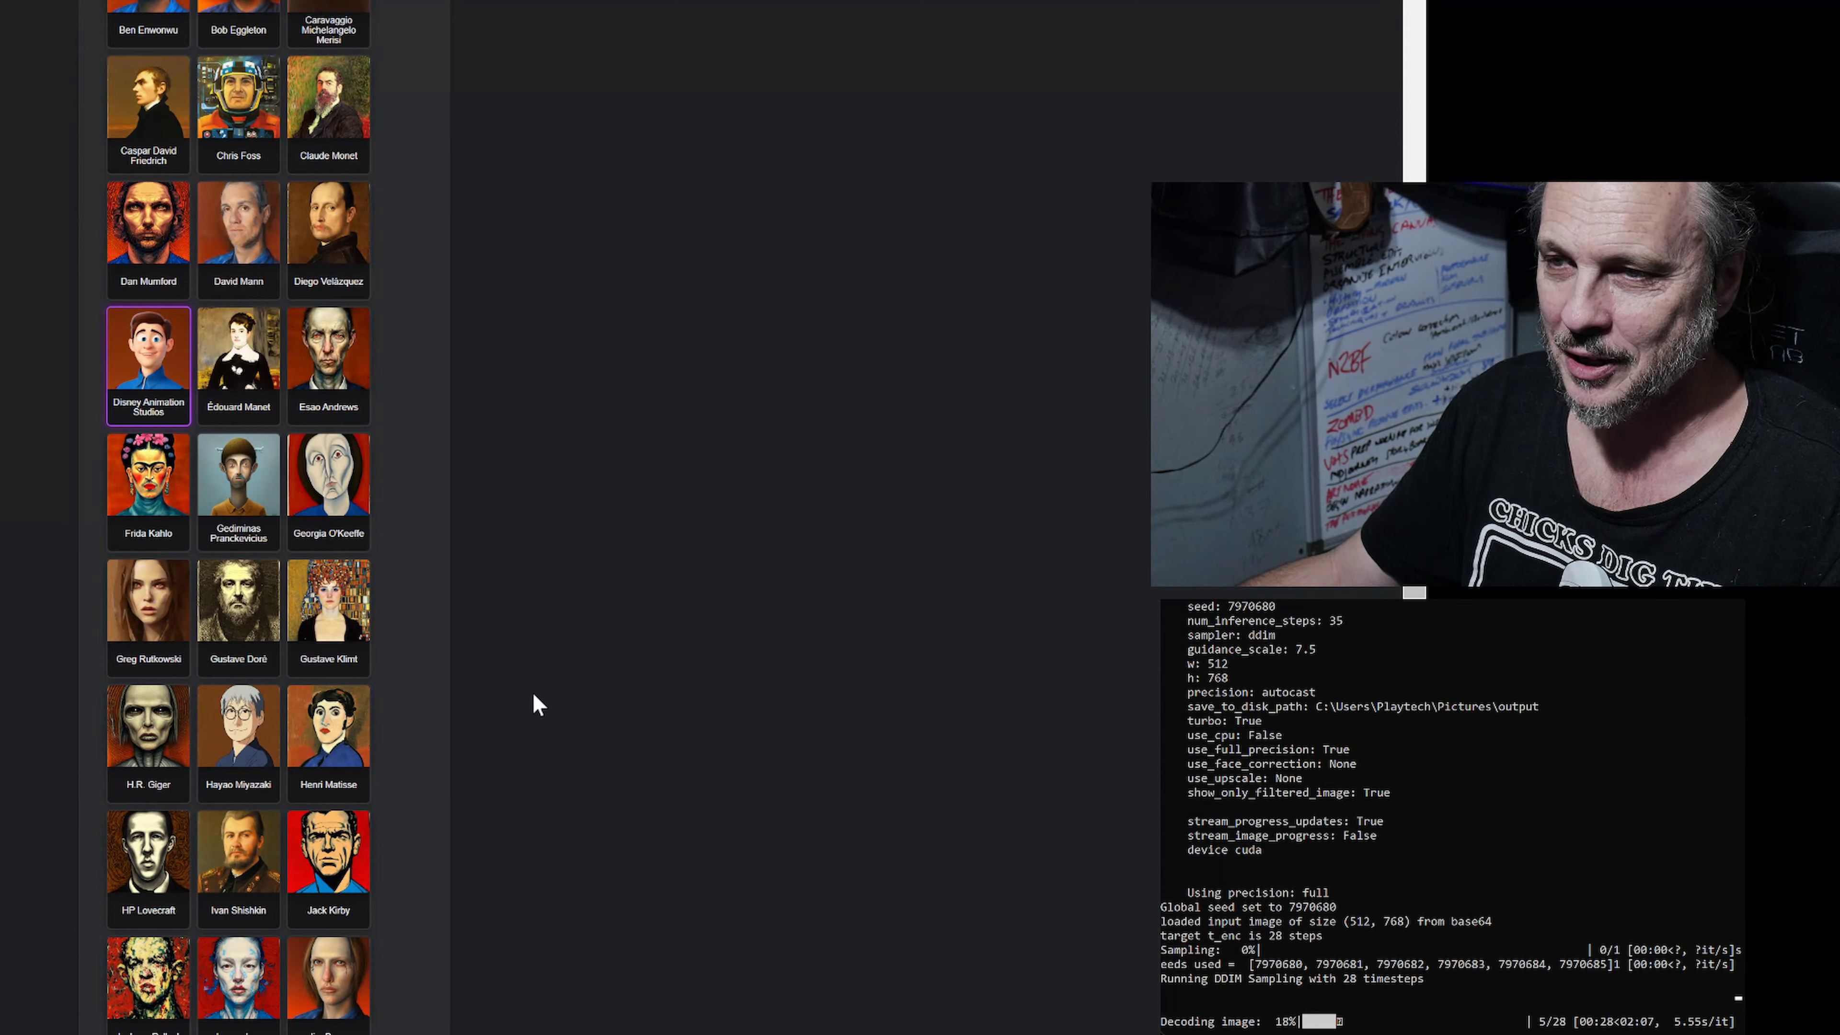
{"action": "scroll", "coordinate": [308, 927], "scroll_direction": "down", "scroll_amount": 4}
{"action": "scroll", "coordinate": [333, 877], "scroll_direction": "down", "scroll_amount": 4}
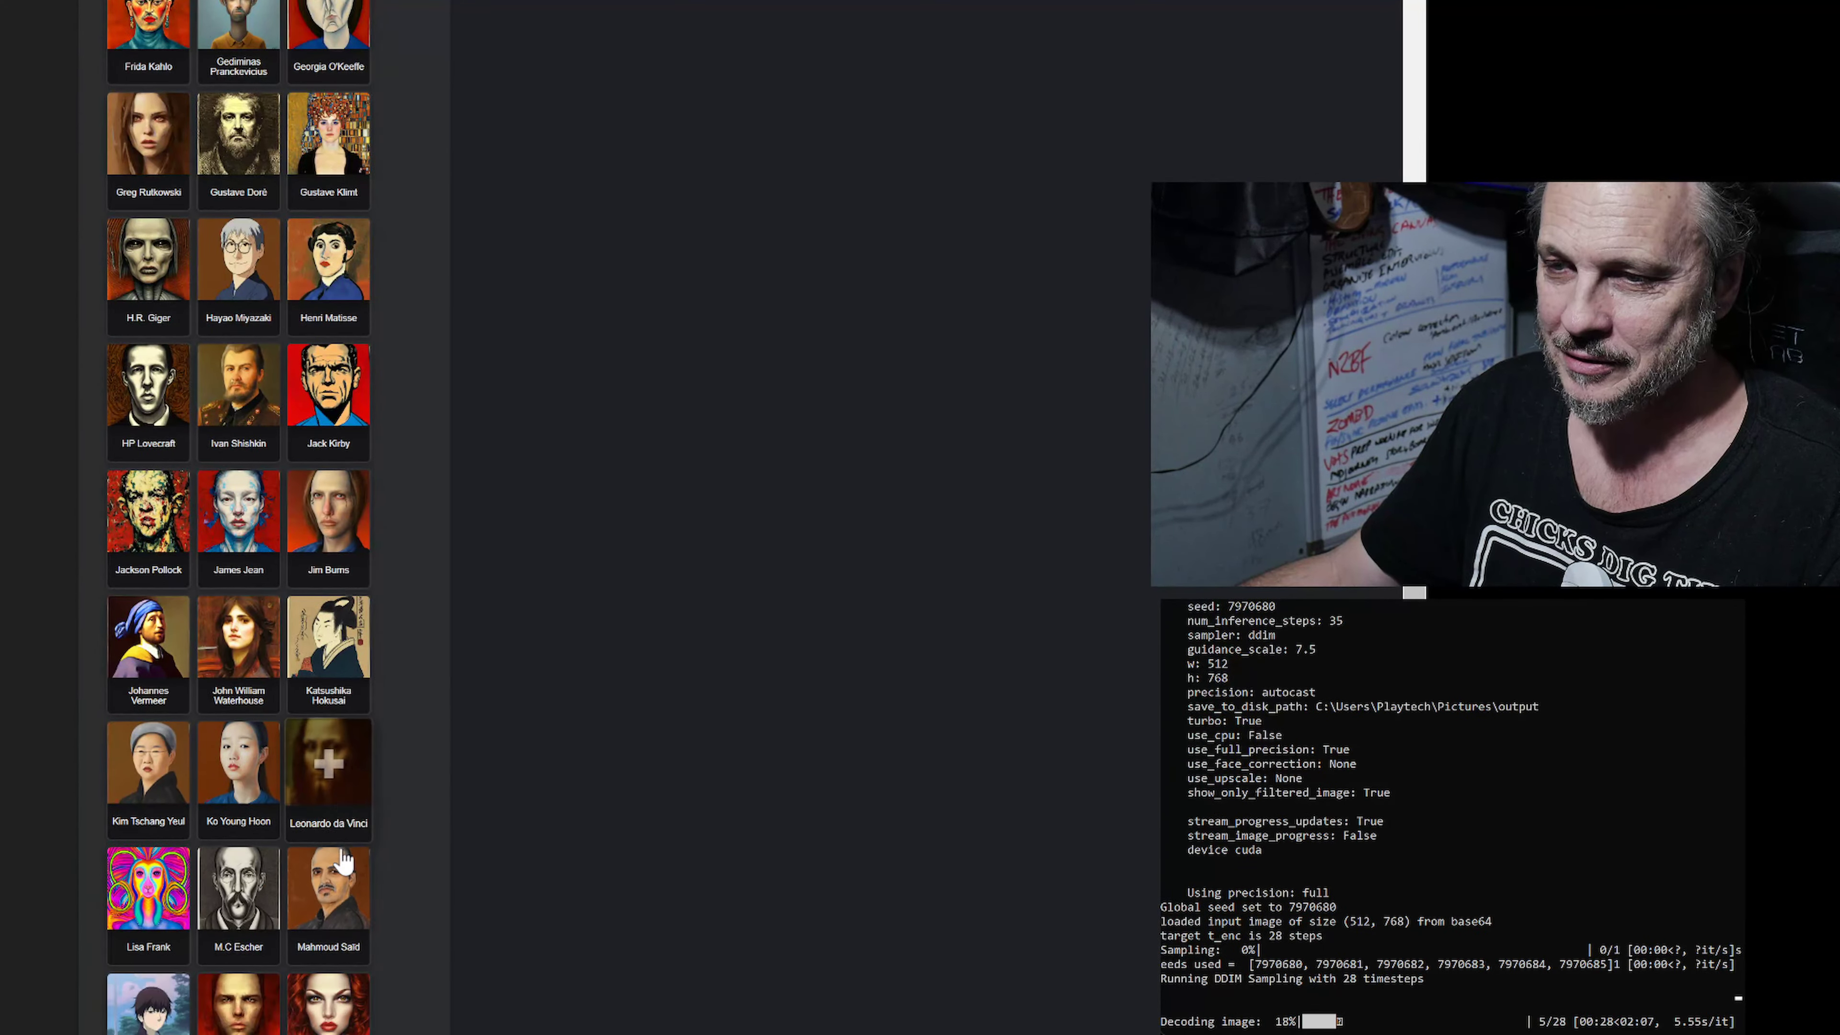
{"action": "scroll", "coordinate": [349, 945], "scroll_direction": "down", "scroll_amount": 3}
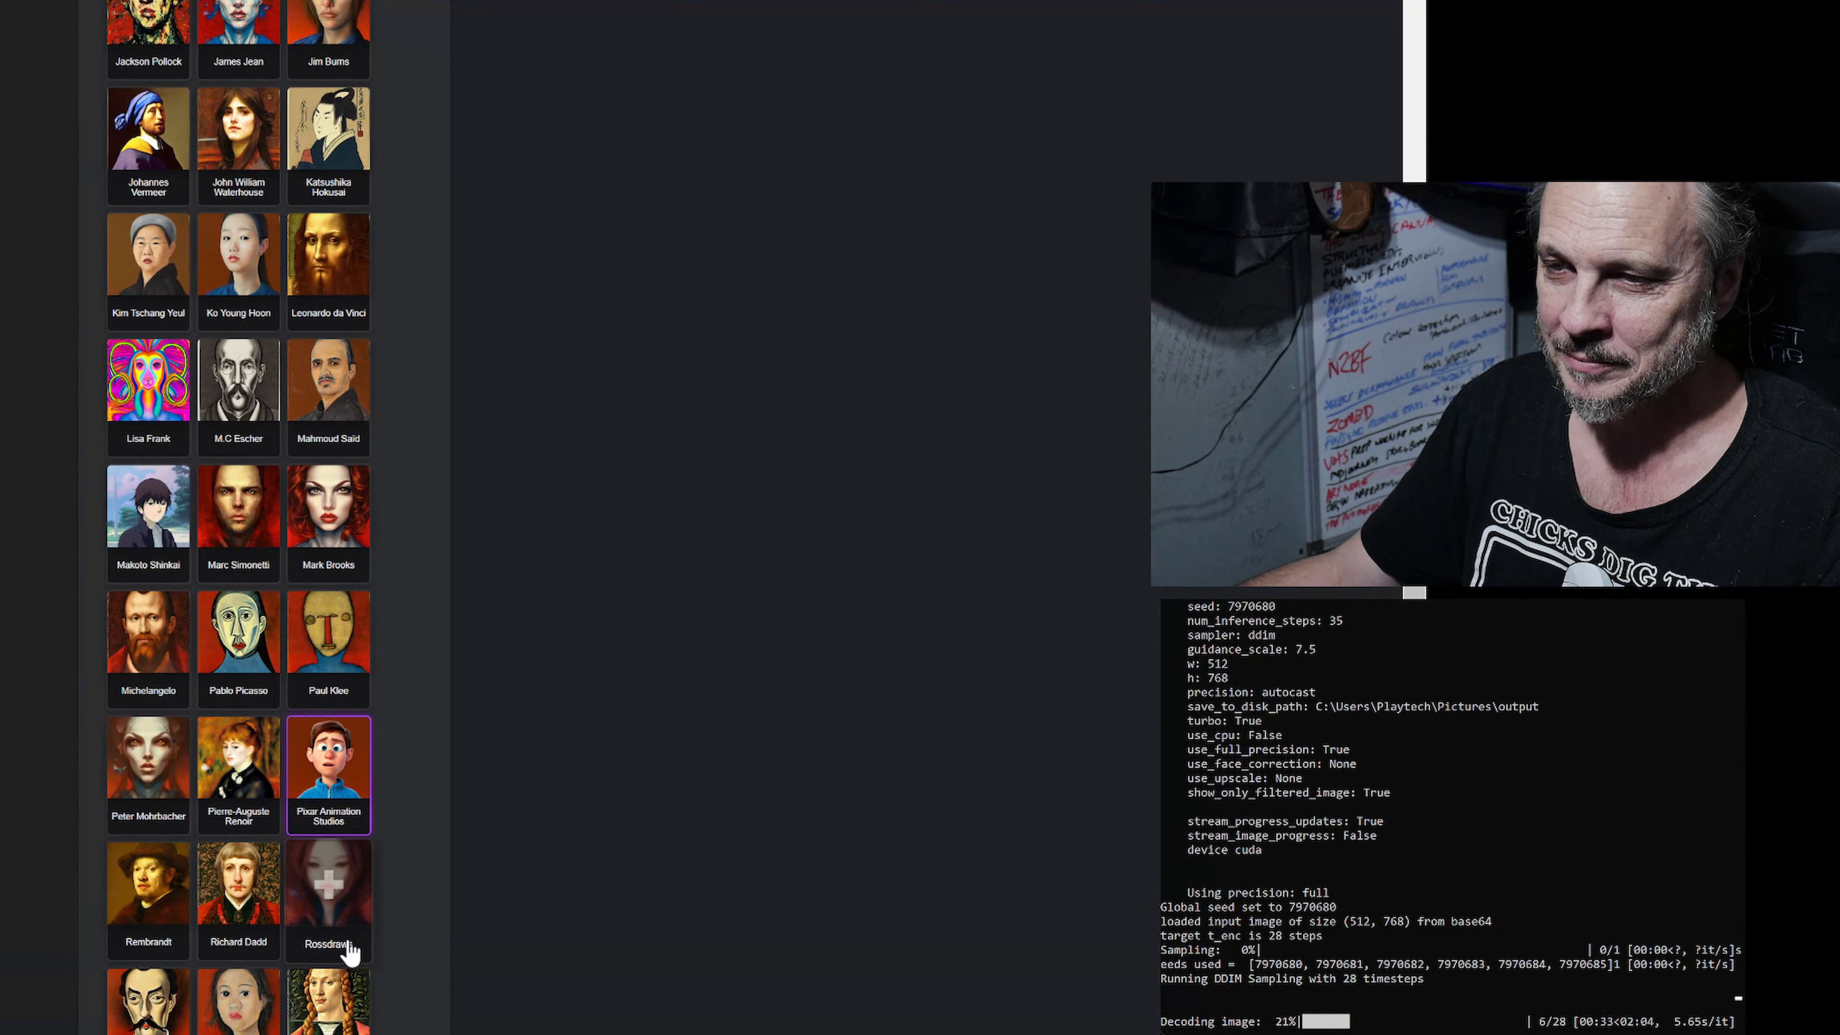
{"action": "scroll", "coordinate": [344, 971], "scroll_direction": "down", "scroll_amount": 3}
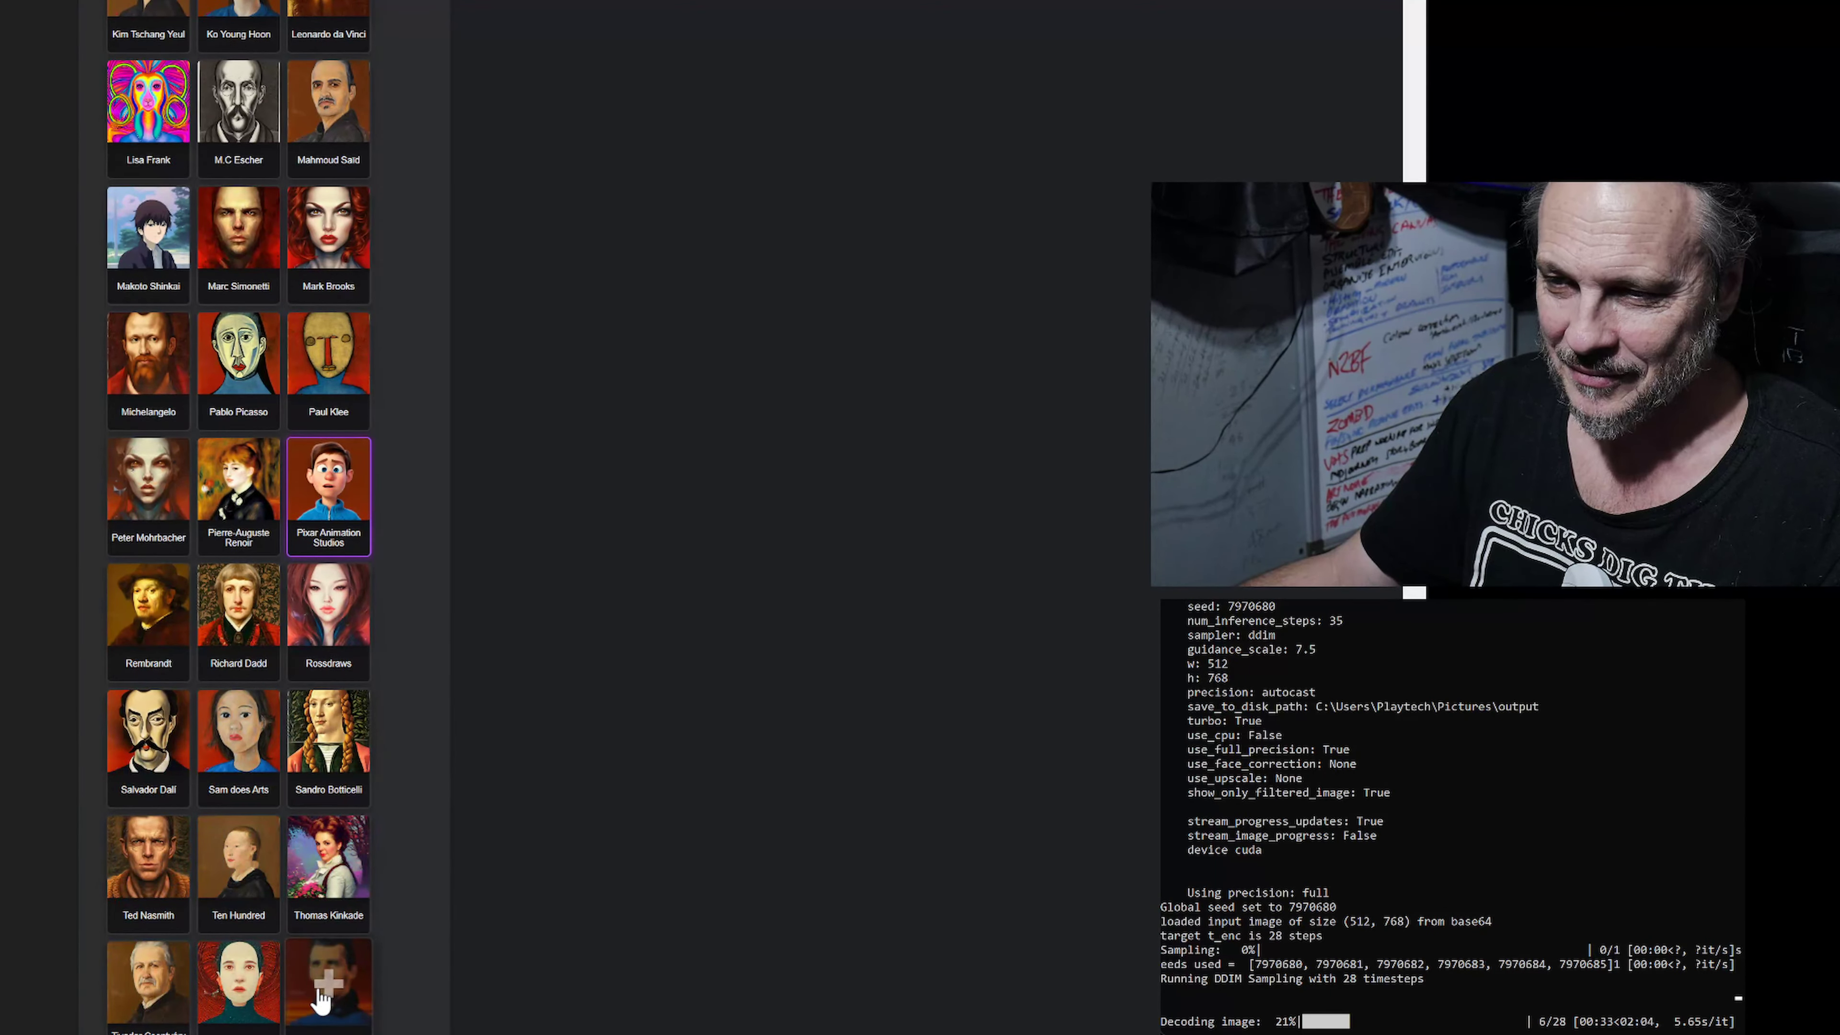
{"action": "scroll", "coordinate": [325, 993], "scroll_direction": "down", "scroll_amount": 3}
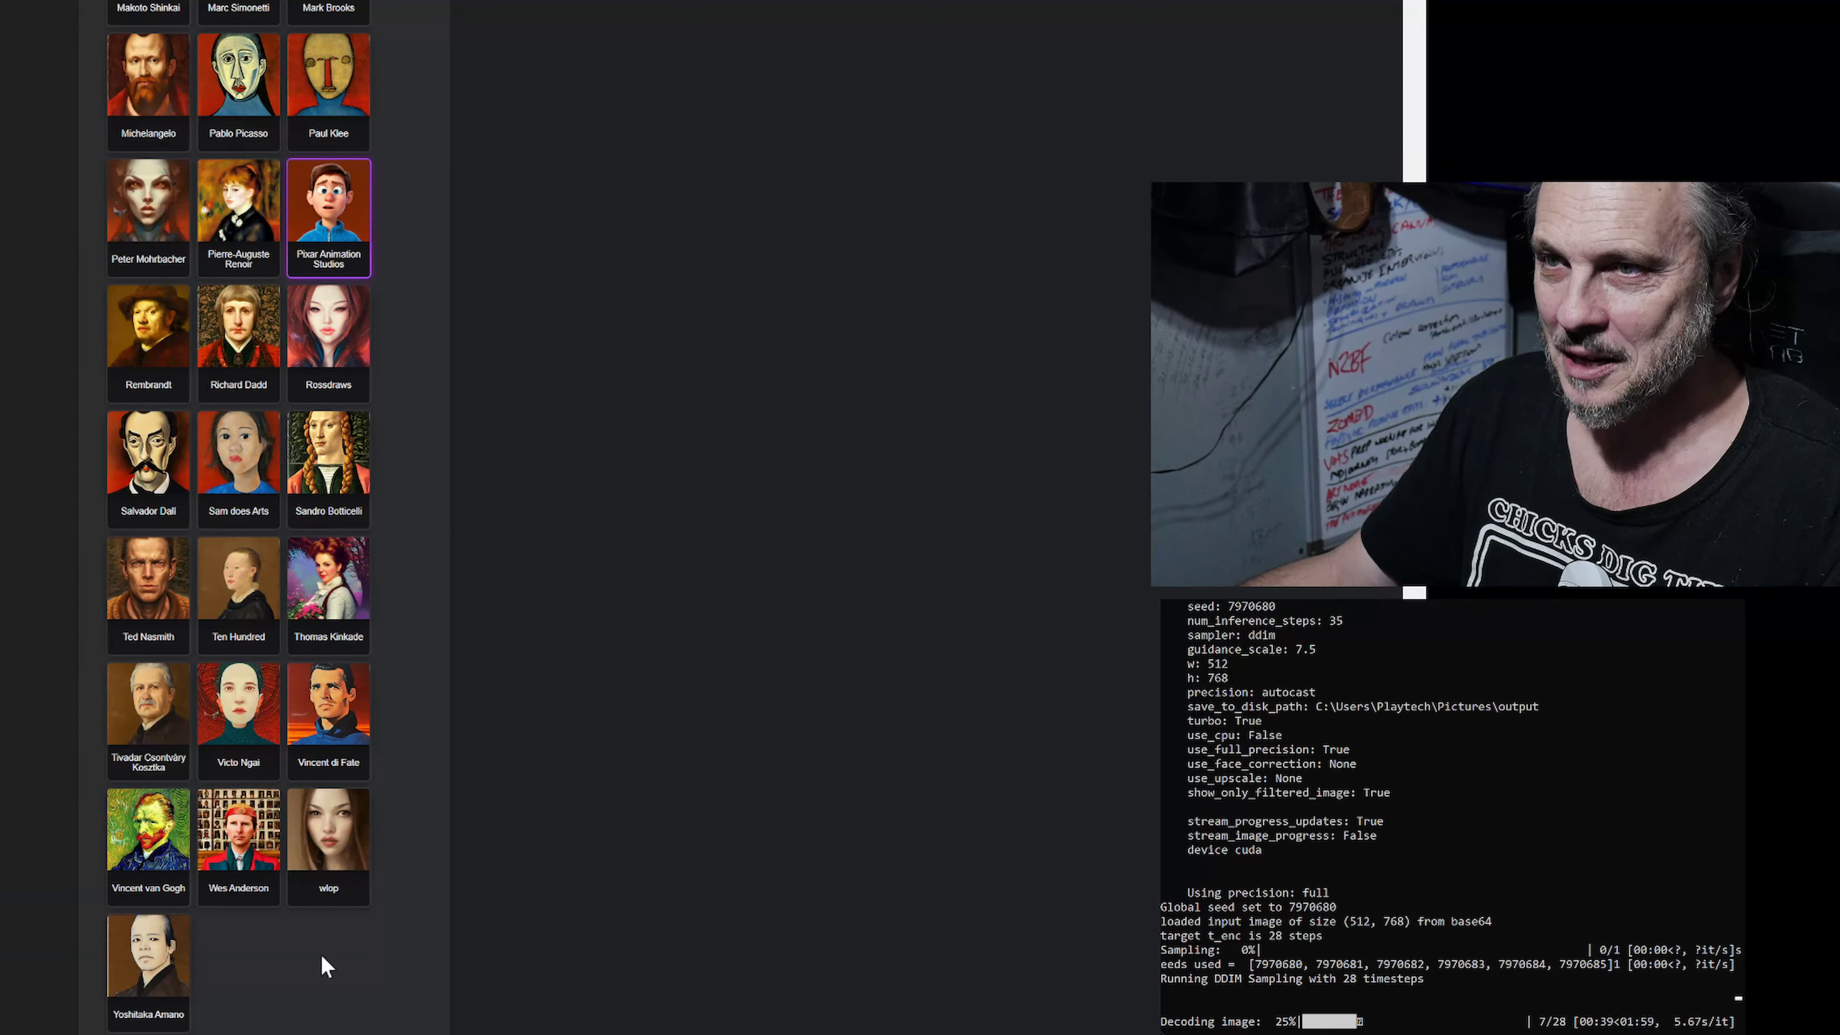
Remove the Disney Animation Studios, Pixar Animation Studios and Funny modifiers from the selected image modifiers.
{"action": "scroll", "coordinate": [321, 955], "scroll_direction": "up", "scroll_amount": 20}
{"action": "scroll", "coordinate": [320, 884], "scroll_direction": "up", "scroll_amount": 8}
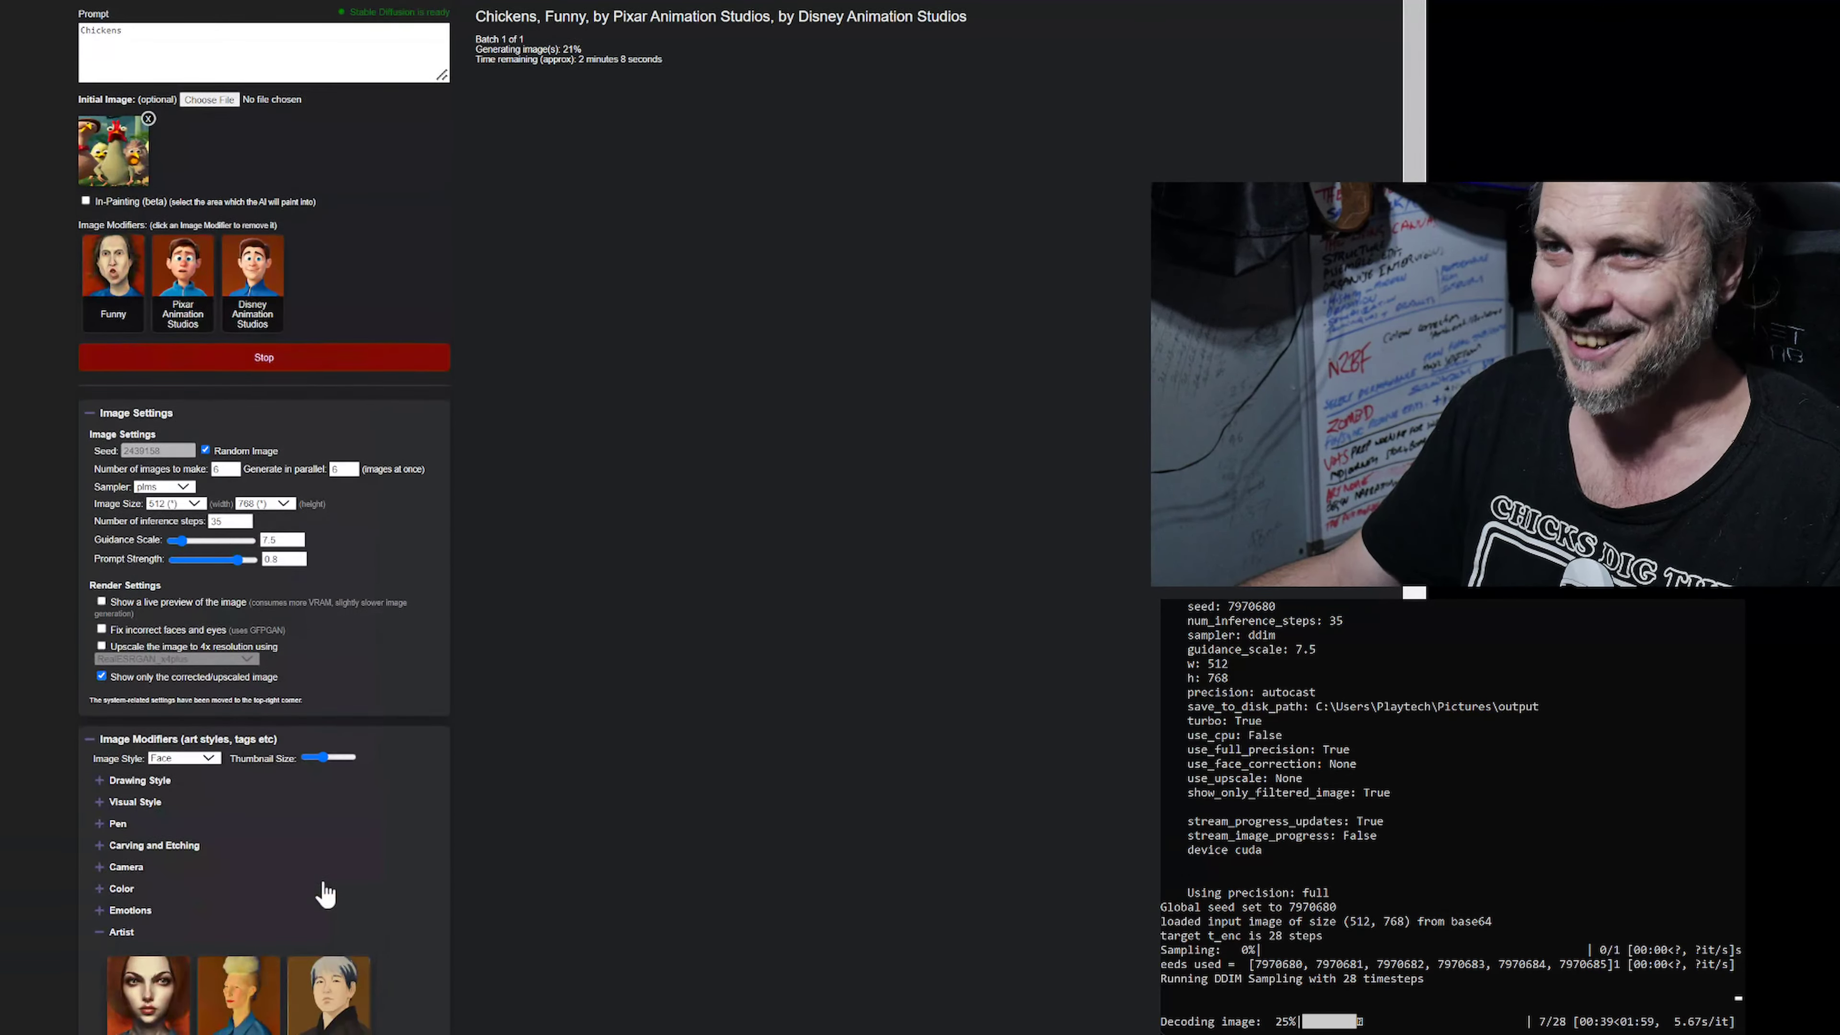
{"action": "scroll", "coordinate": [369, 854], "scroll_direction": "down", "scroll_amount": 8}
{"action": "scroll", "coordinate": [393, 834], "scroll_direction": "up", "scroll_amount": 8}
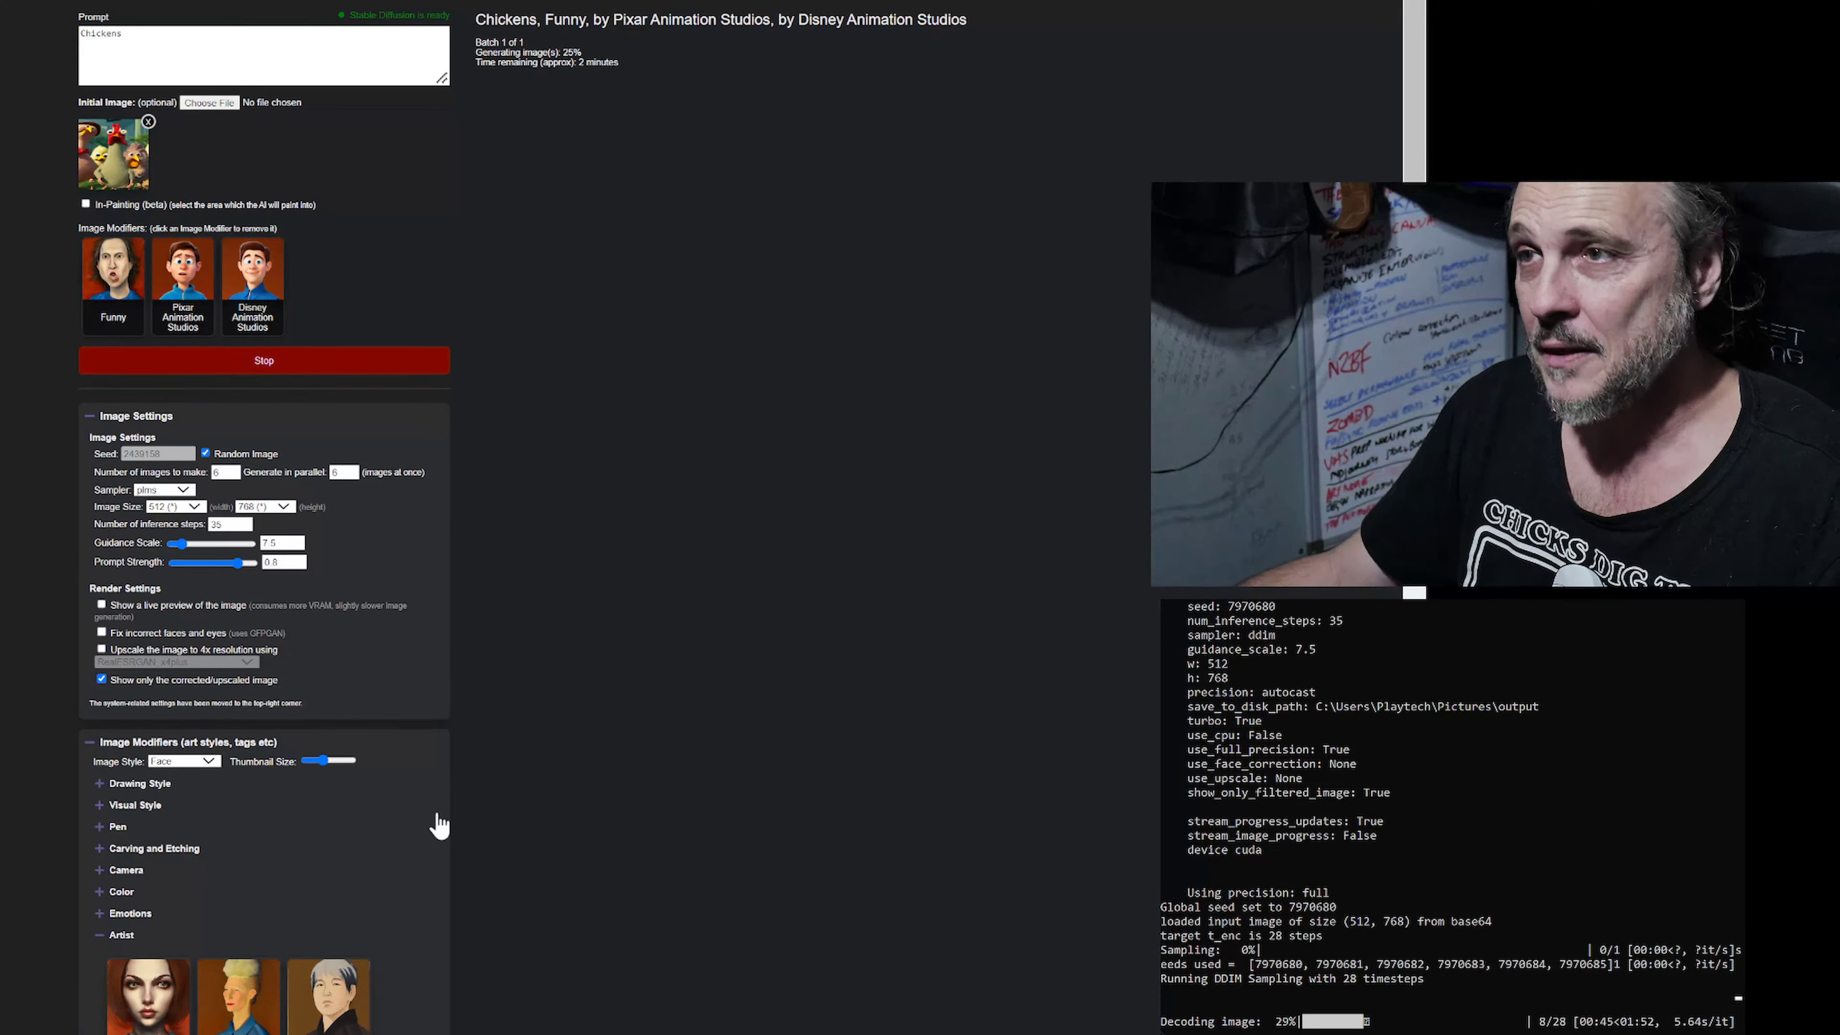
{"action": "left_click", "coordinate": [252, 282]}
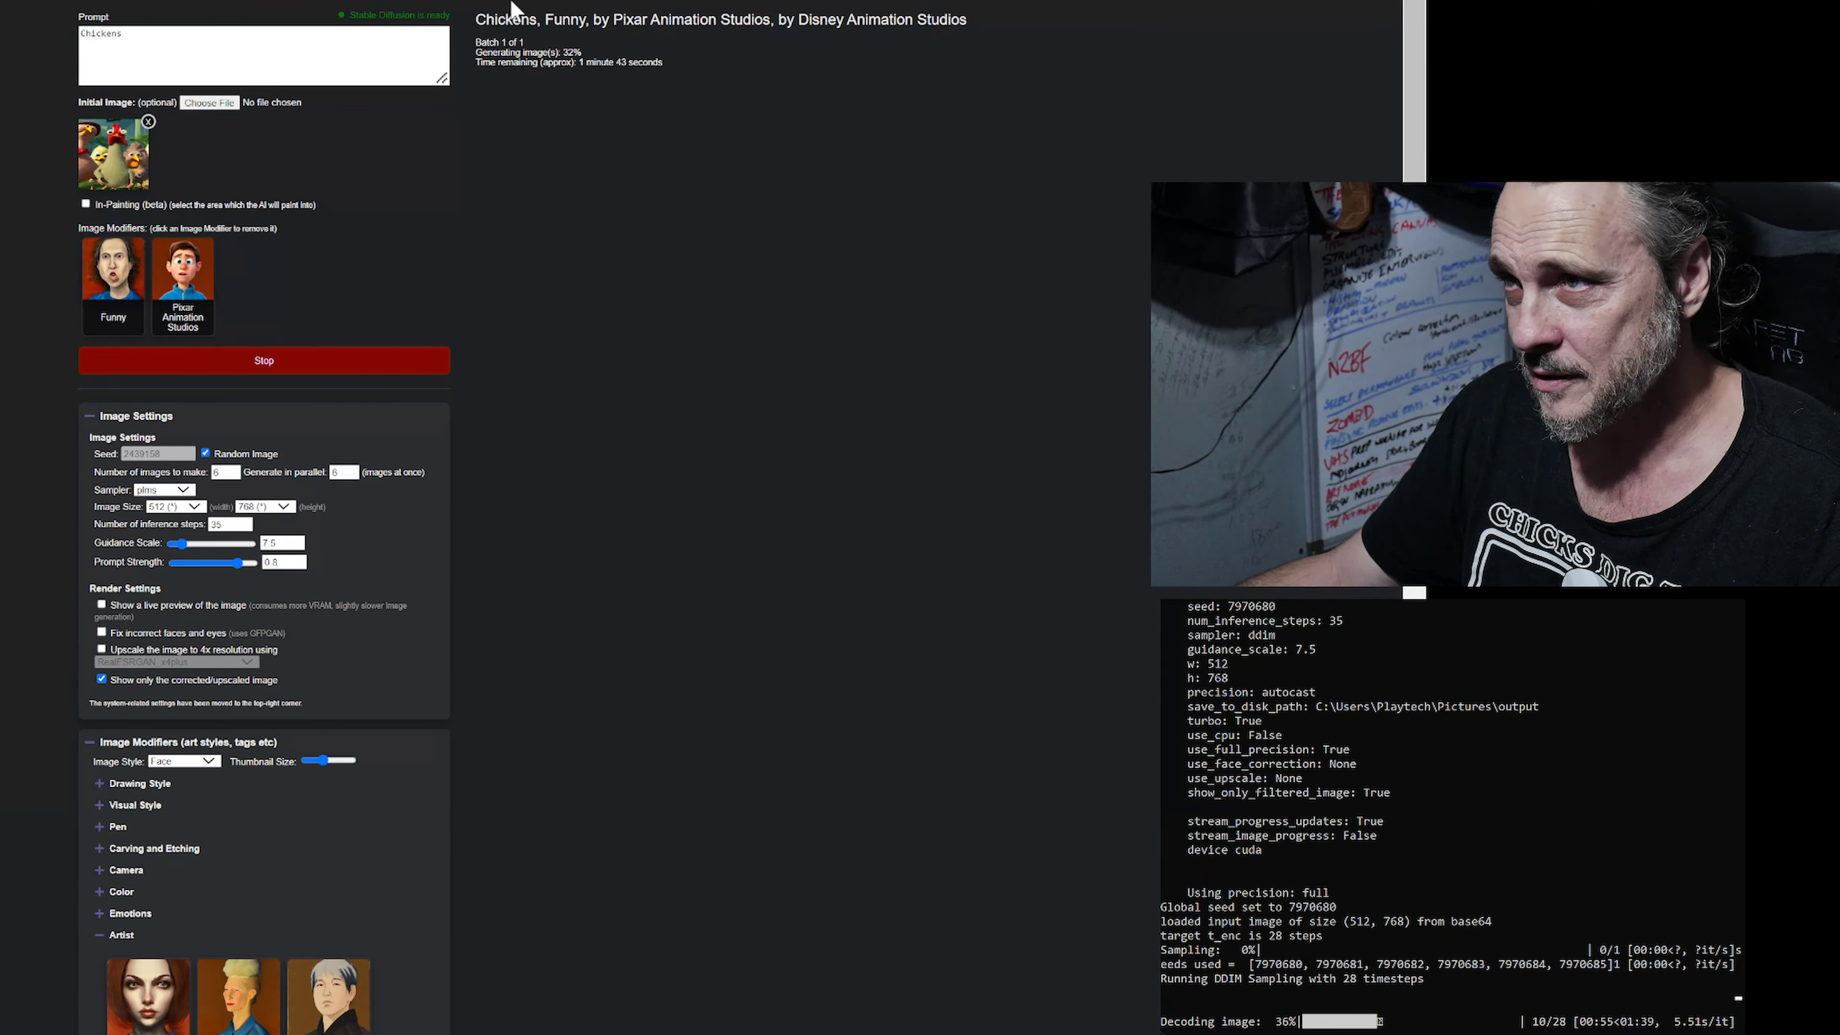
{"action": "left_click_drag", "start_coordinate": [485, 19], "coordinate": [825, 21]}
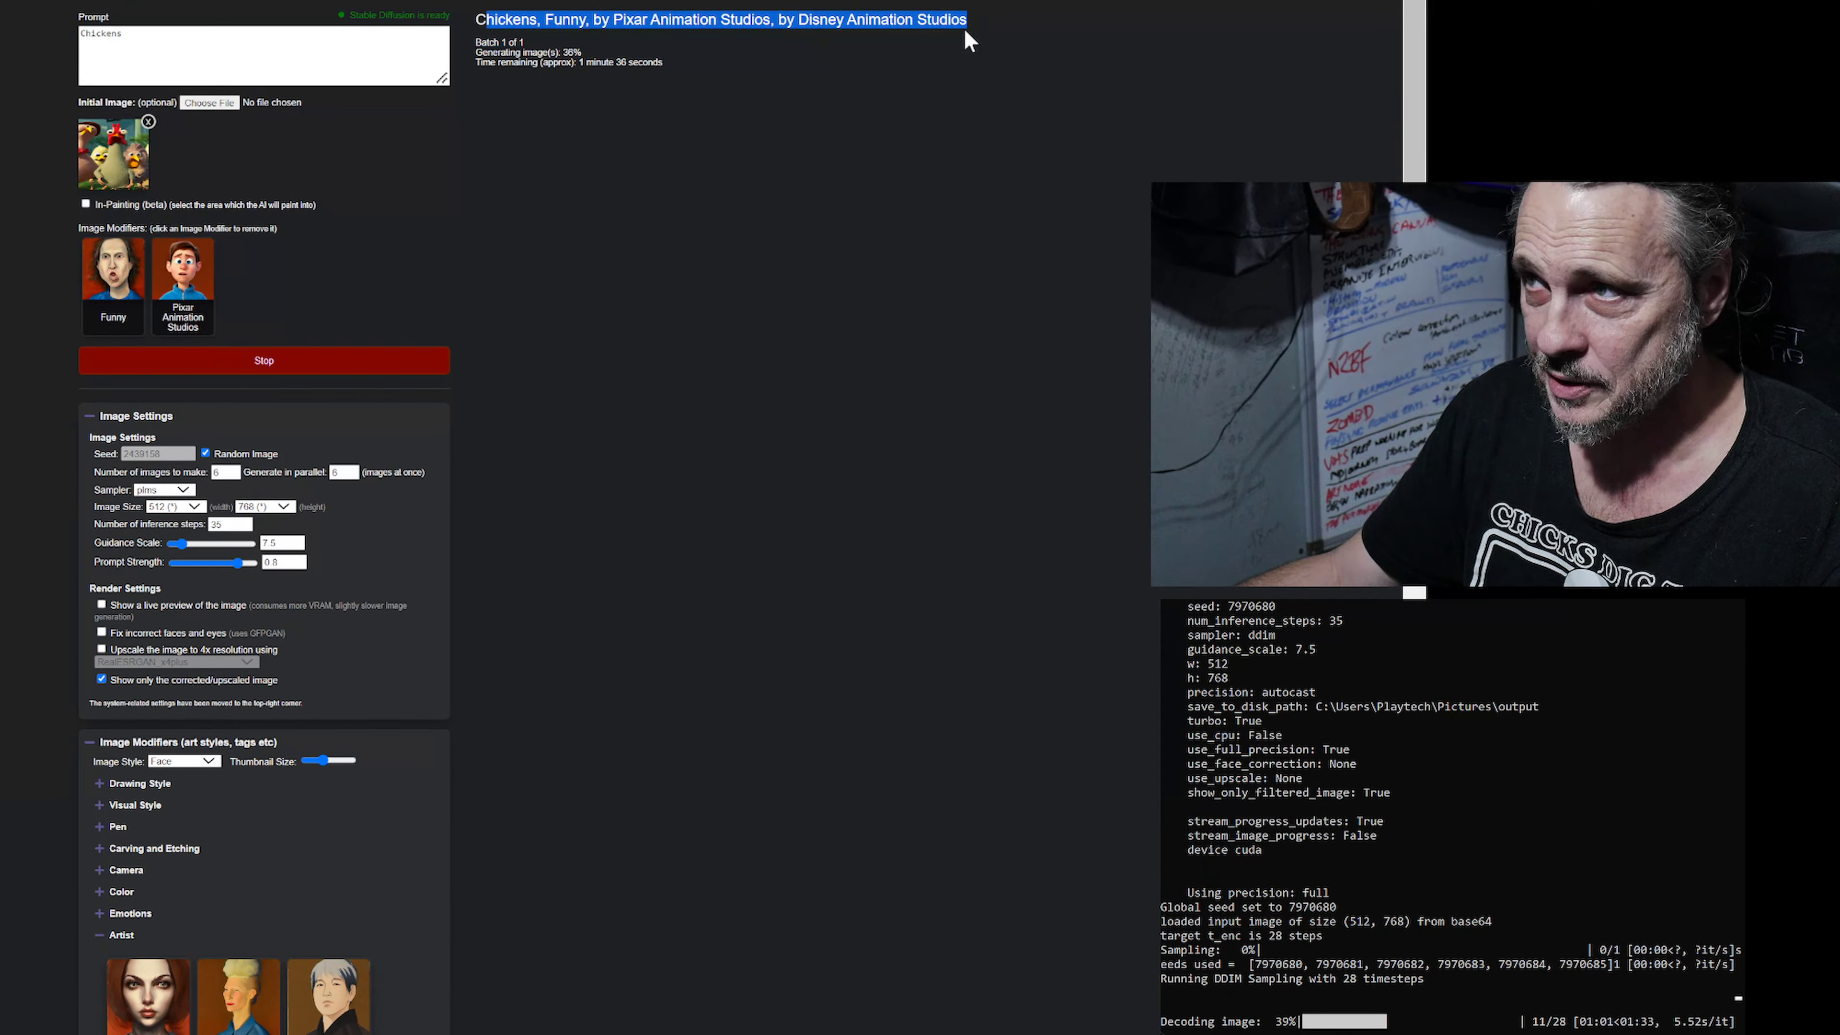
{"action": "left_click", "coordinate": [310, 240]}
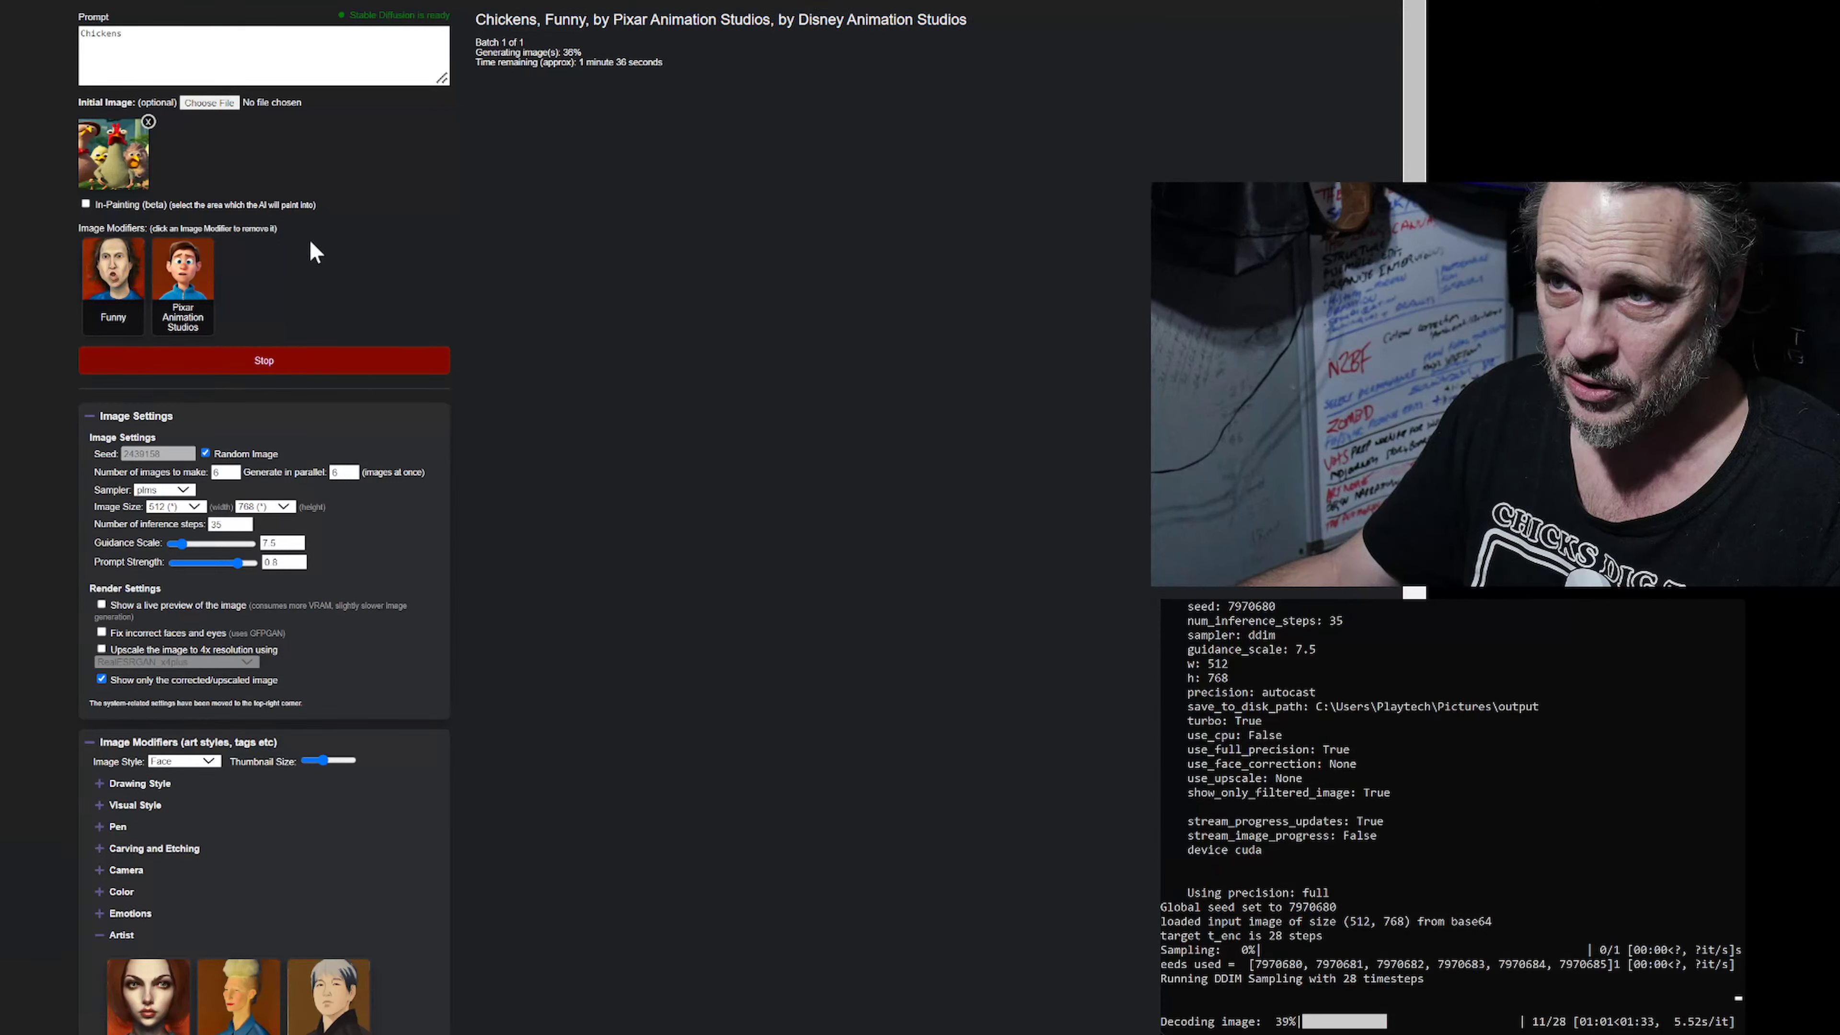
{"action": "left_click", "coordinate": [195, 297]}
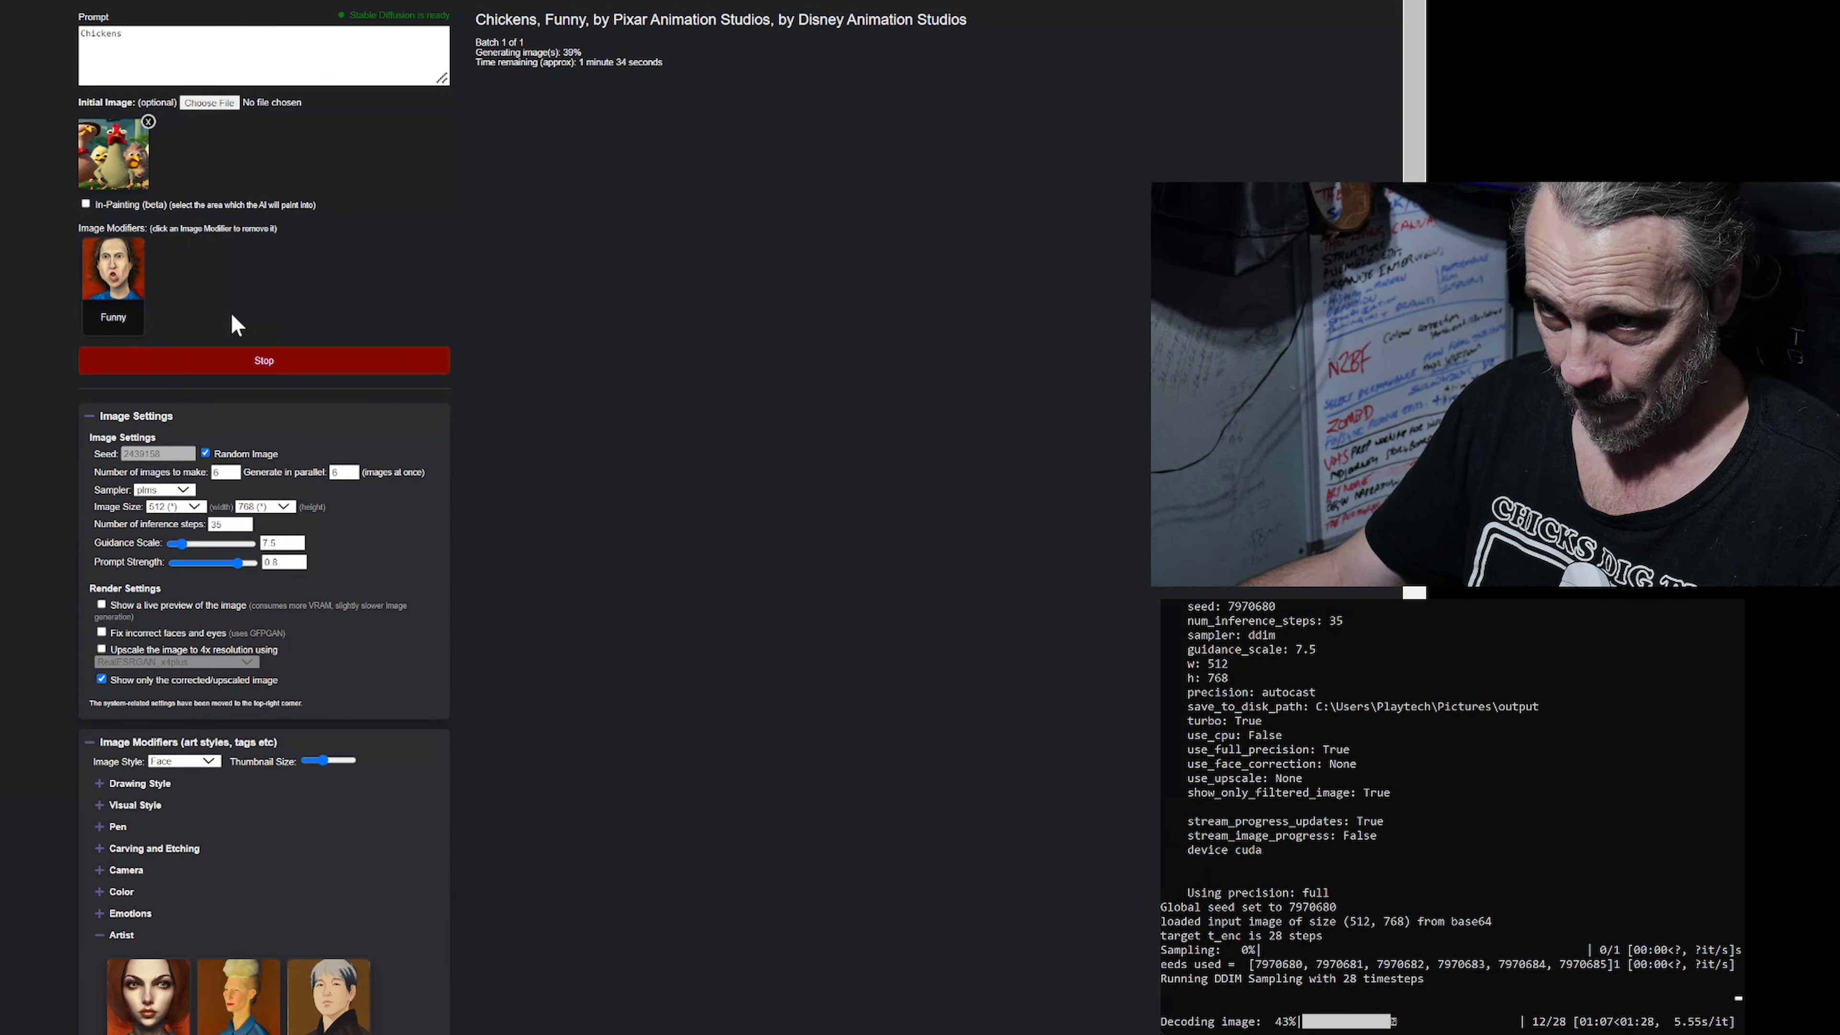
{"action": "left_click", "coordinate": [118, 284]}
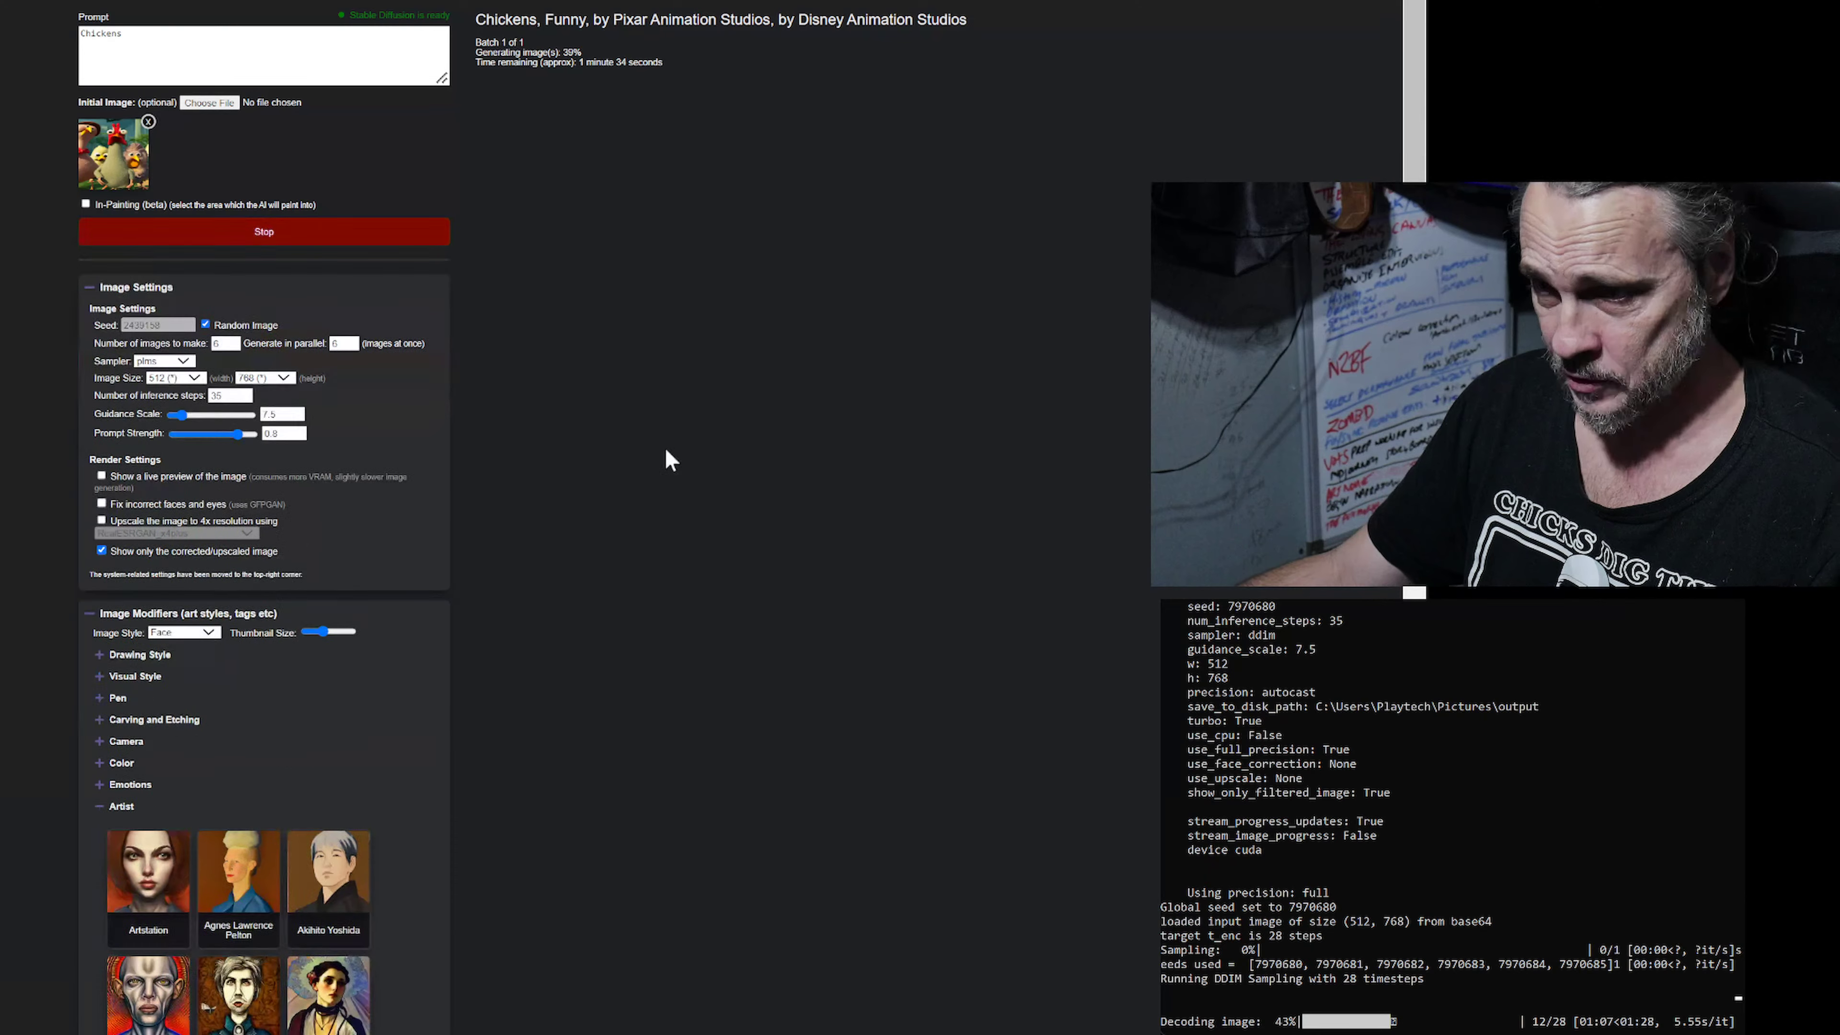
Expand the Emotions modifiers, add the Angry modifier and collapse the category again.
{"action": "scroll", "coordinate": [670, 460], "scroll_direction": "down", "scroll_amount": 2}
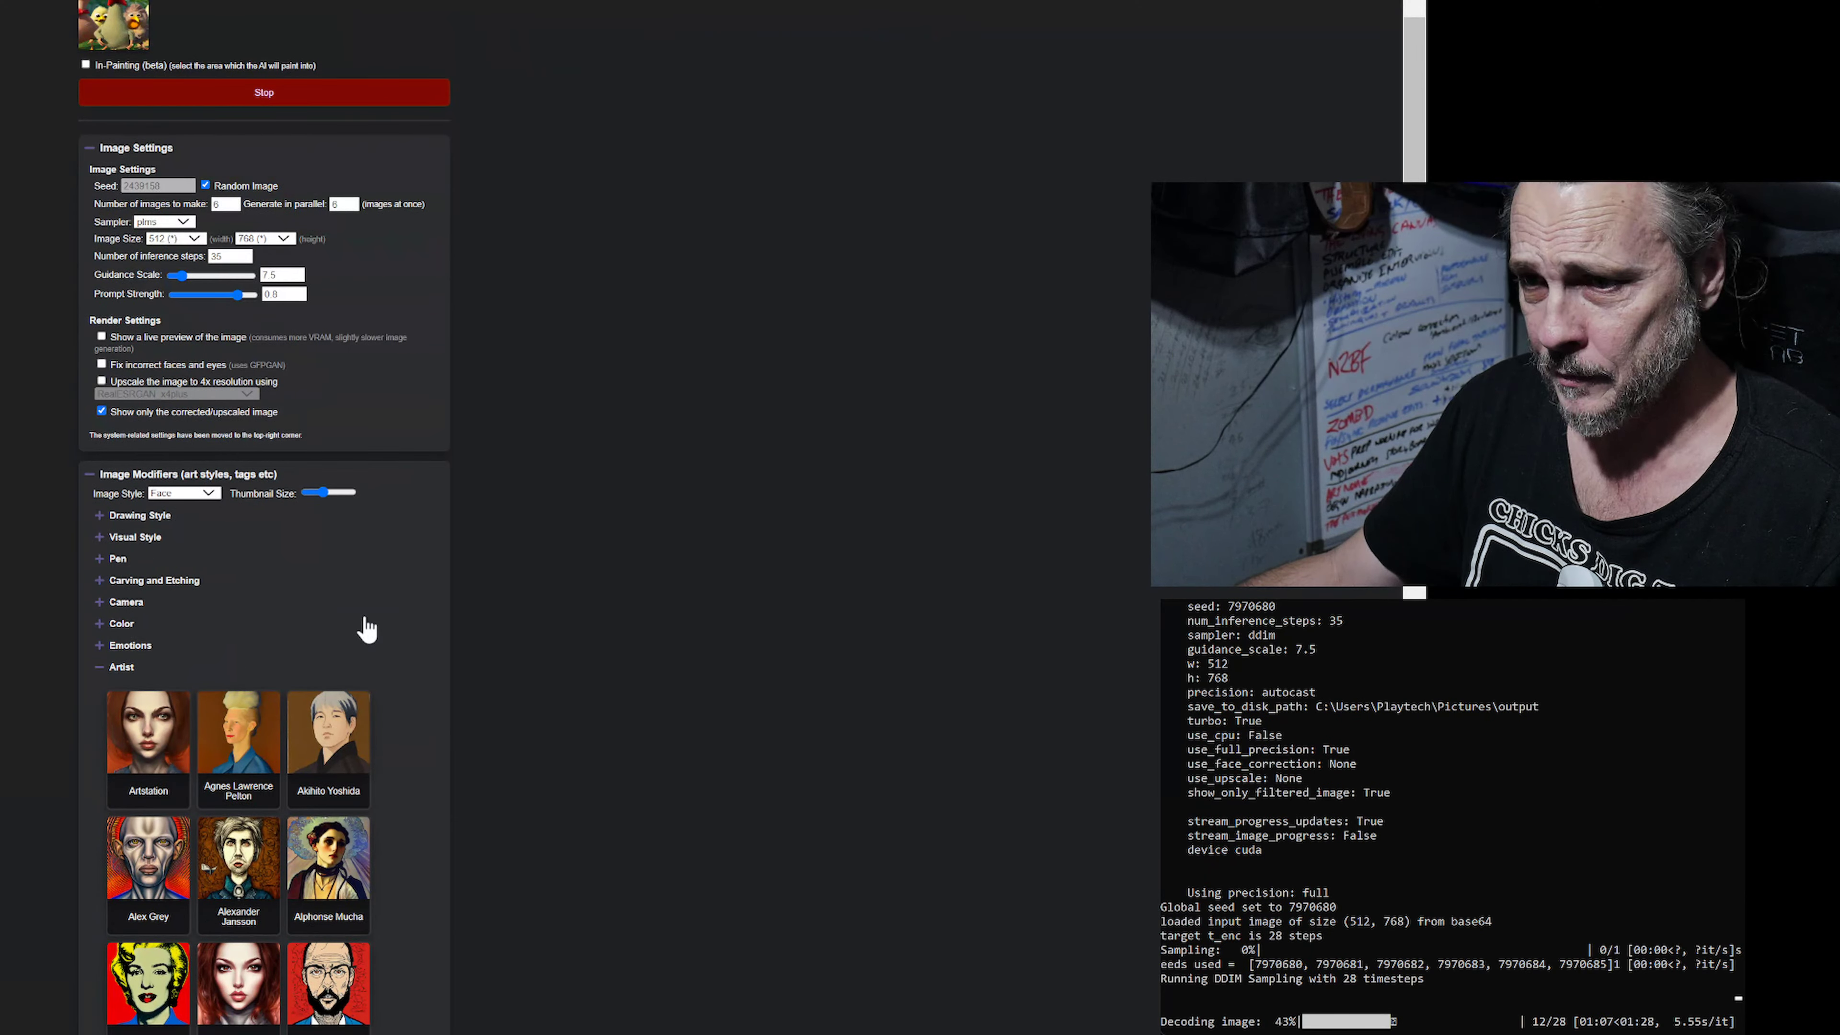
{"action": "left_click", "coordinate": [102, 649]}
{"action": "scroll", "coordinate": [326, 612], "scroll_direction": "down", "scroll_amount": 5}
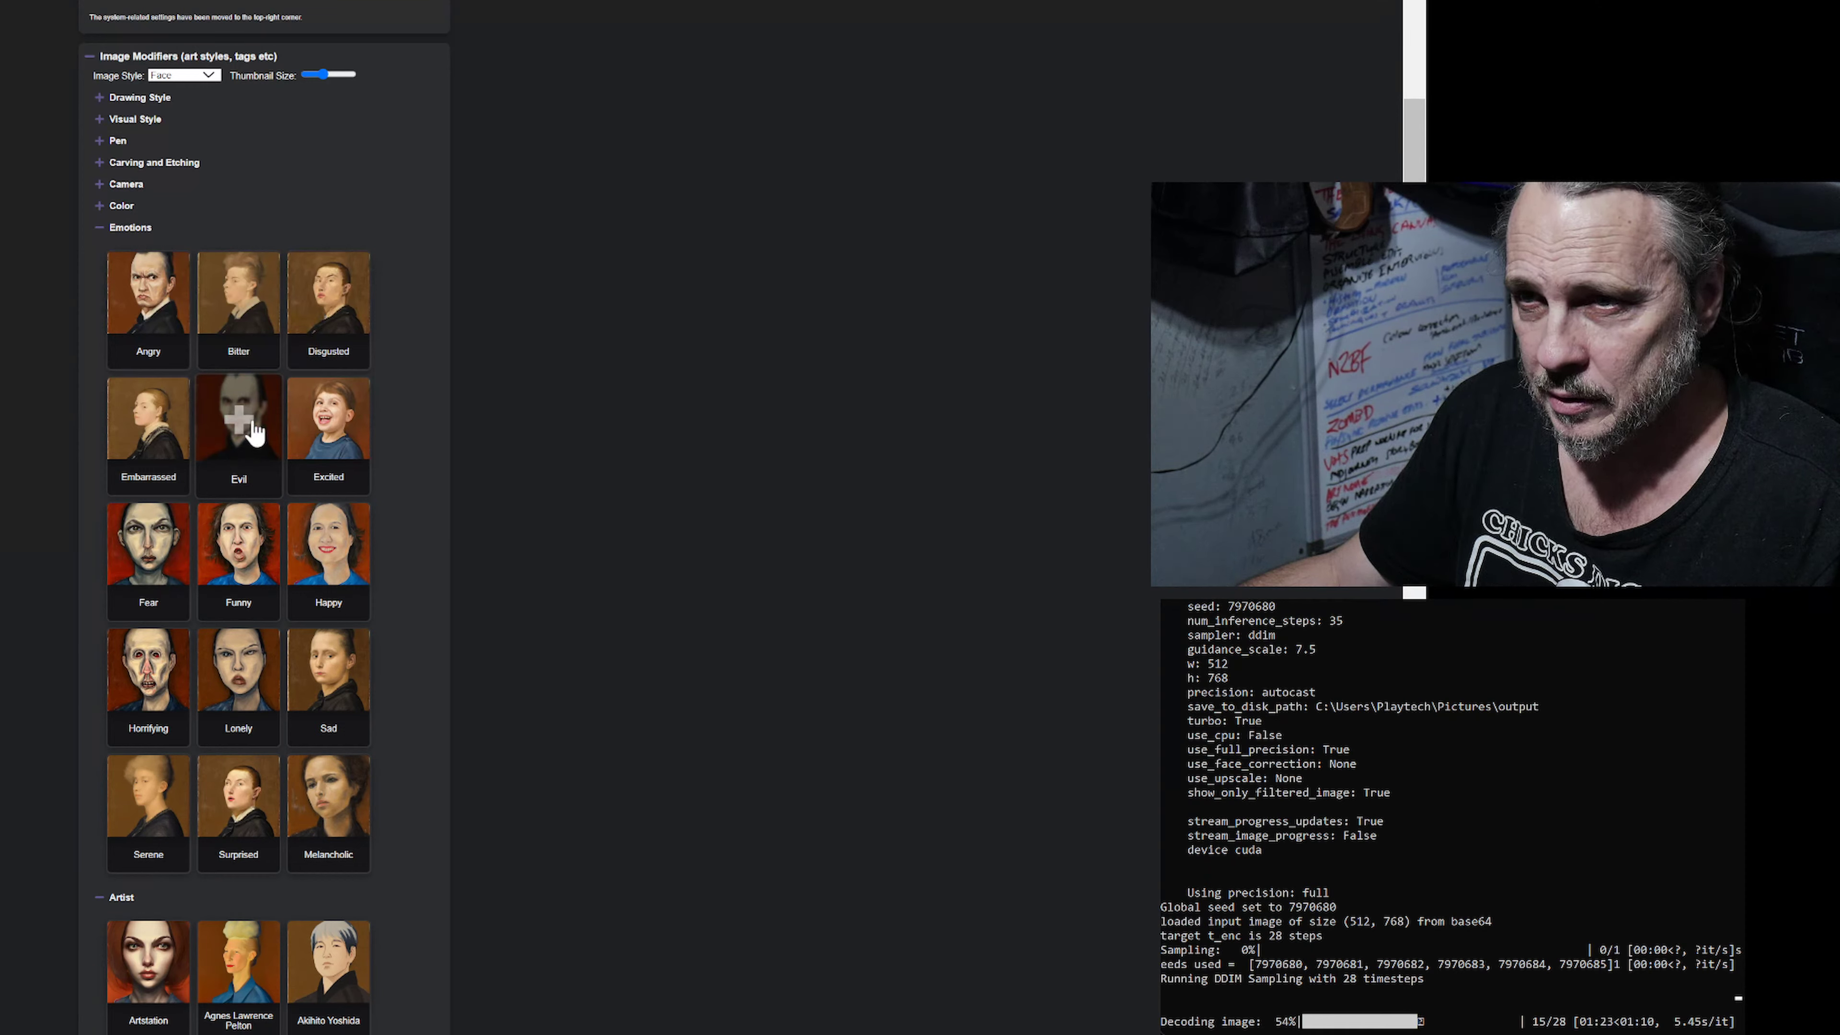
{"action": "left_click", "coordinate": [165, 317]}
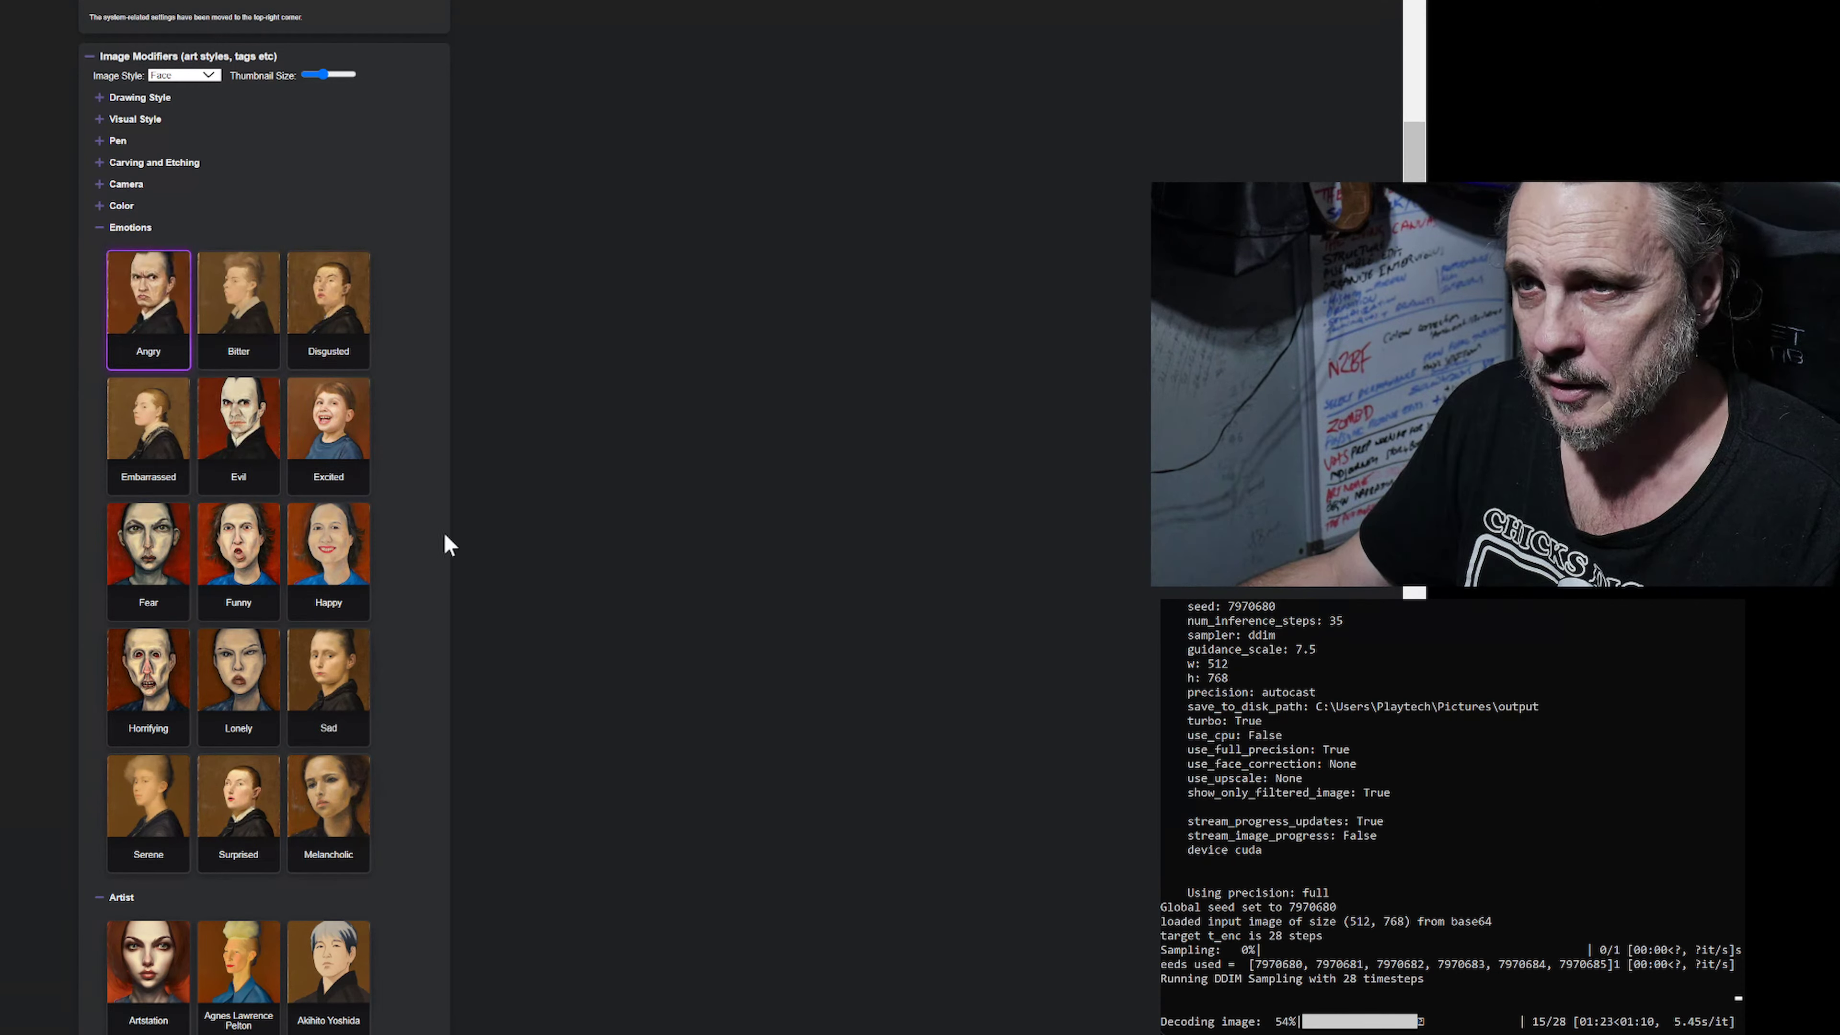
{"action": "scroll", "coordinate": [375, 347], "scroll_direction": "up", "scroll_amount": 3}
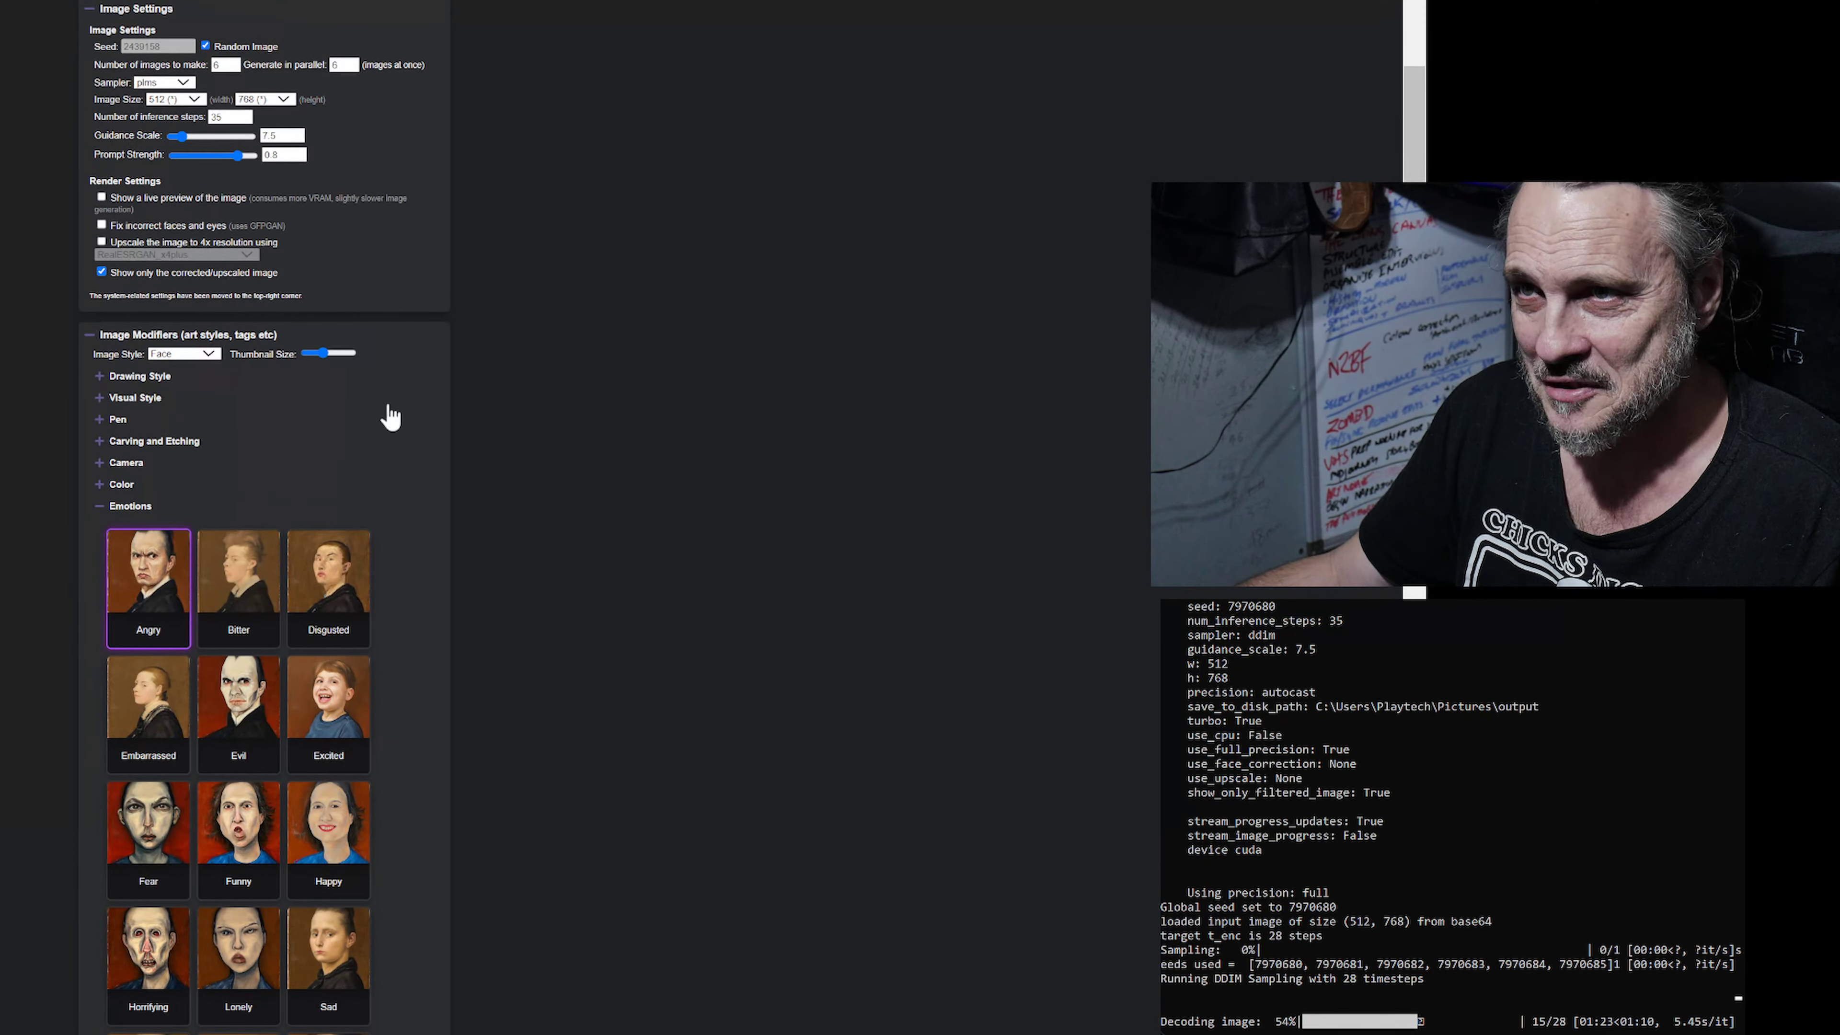
{"action": "scroll", "coordinate": [389, 411], "scroll_direction": "up", "scroll_amount": 5}
{"action": "scroll", "coordinate": [393, 435], "scroll_direction": "down", "scroll_amount": 10}
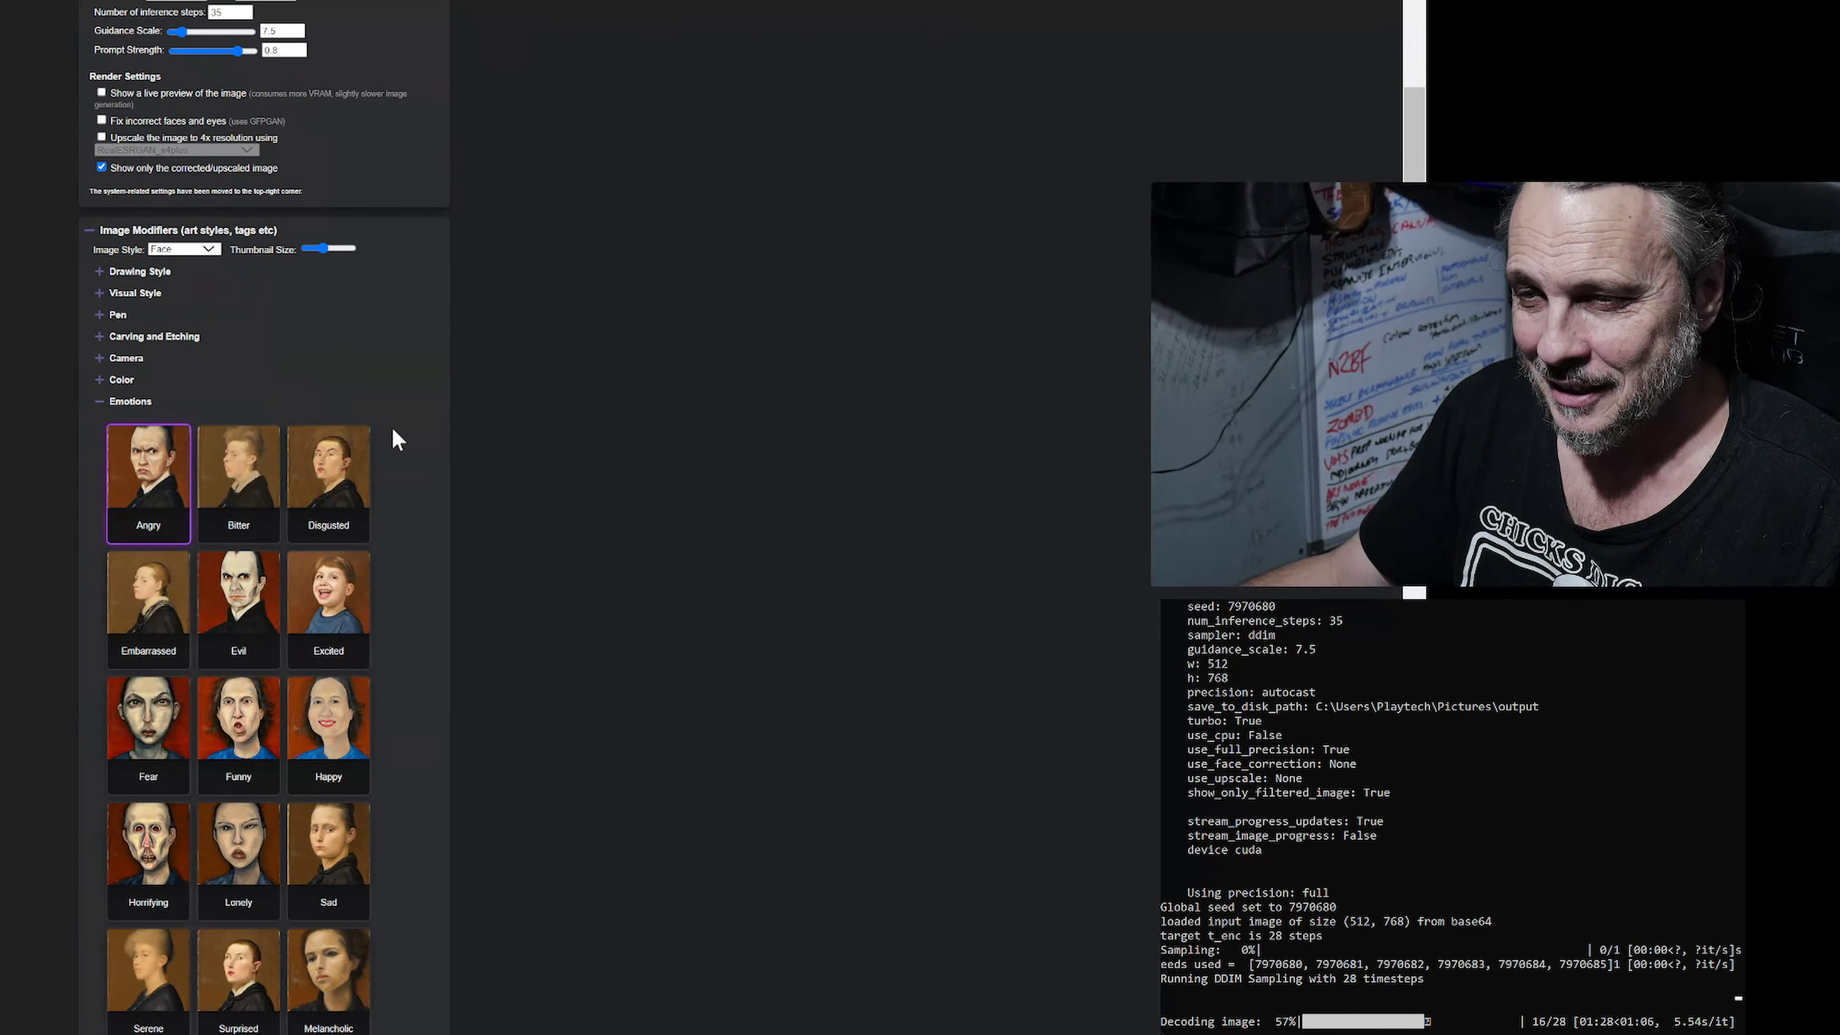
{"action": "left_click", "coordinate": [97, 219]}
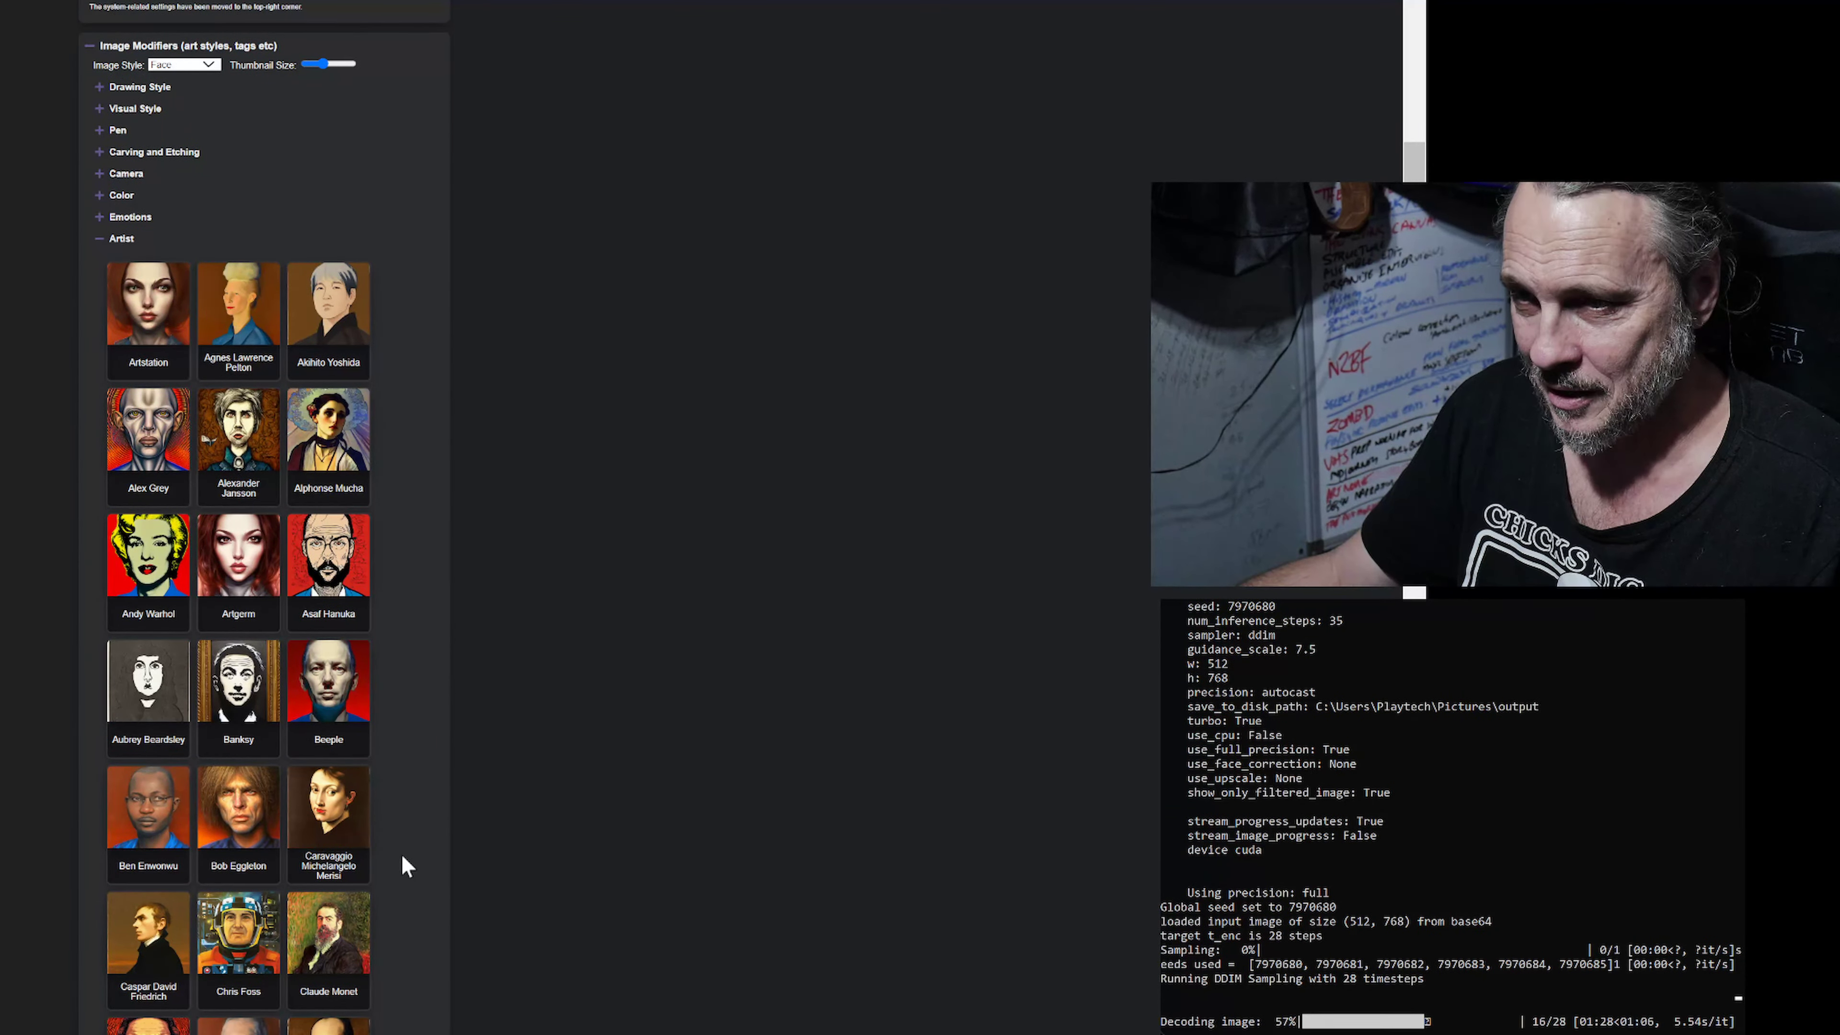
Add H.R. Giger from the Artist modifiers and check the selected modifiers against those of the running task.
{"action": "scroll", "coordinate": [402, 854], "scroll_direction": "down", "scroll_amount": 6}
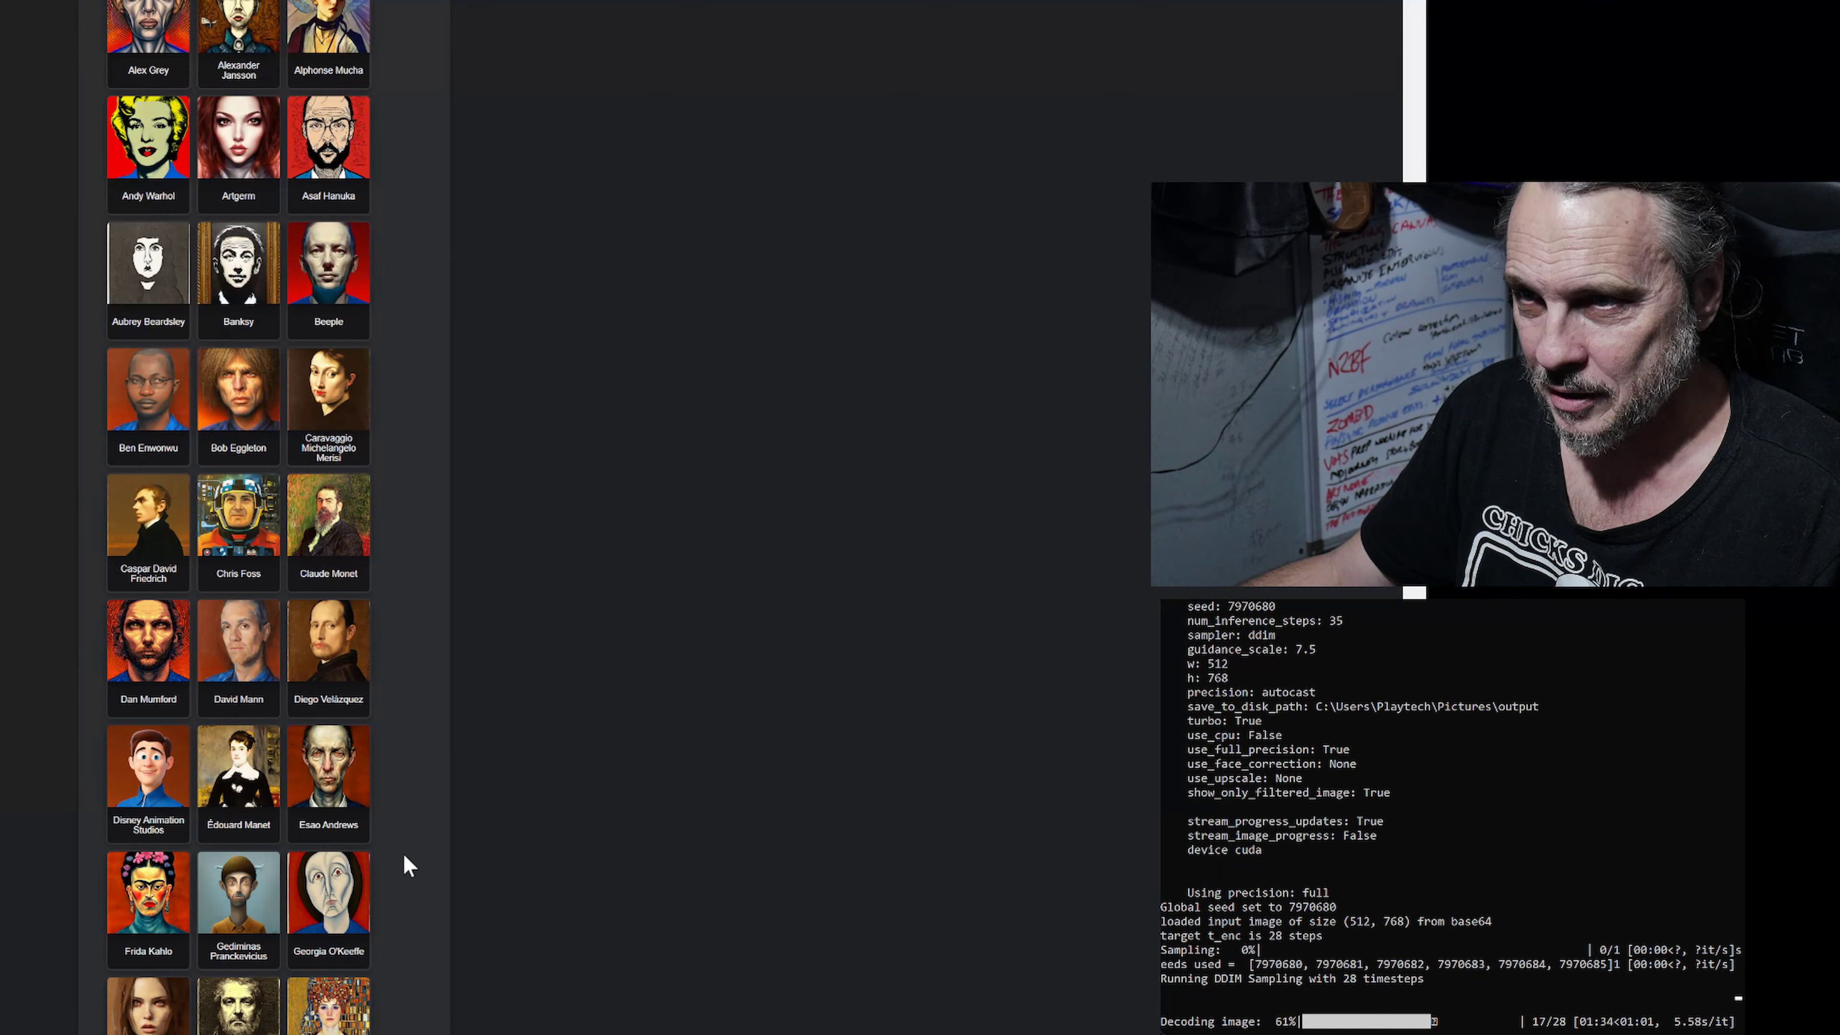
{"action": "scroll", "coordinate": [403, 855], "scroll_direction": "down", "scroll_amount": 4}
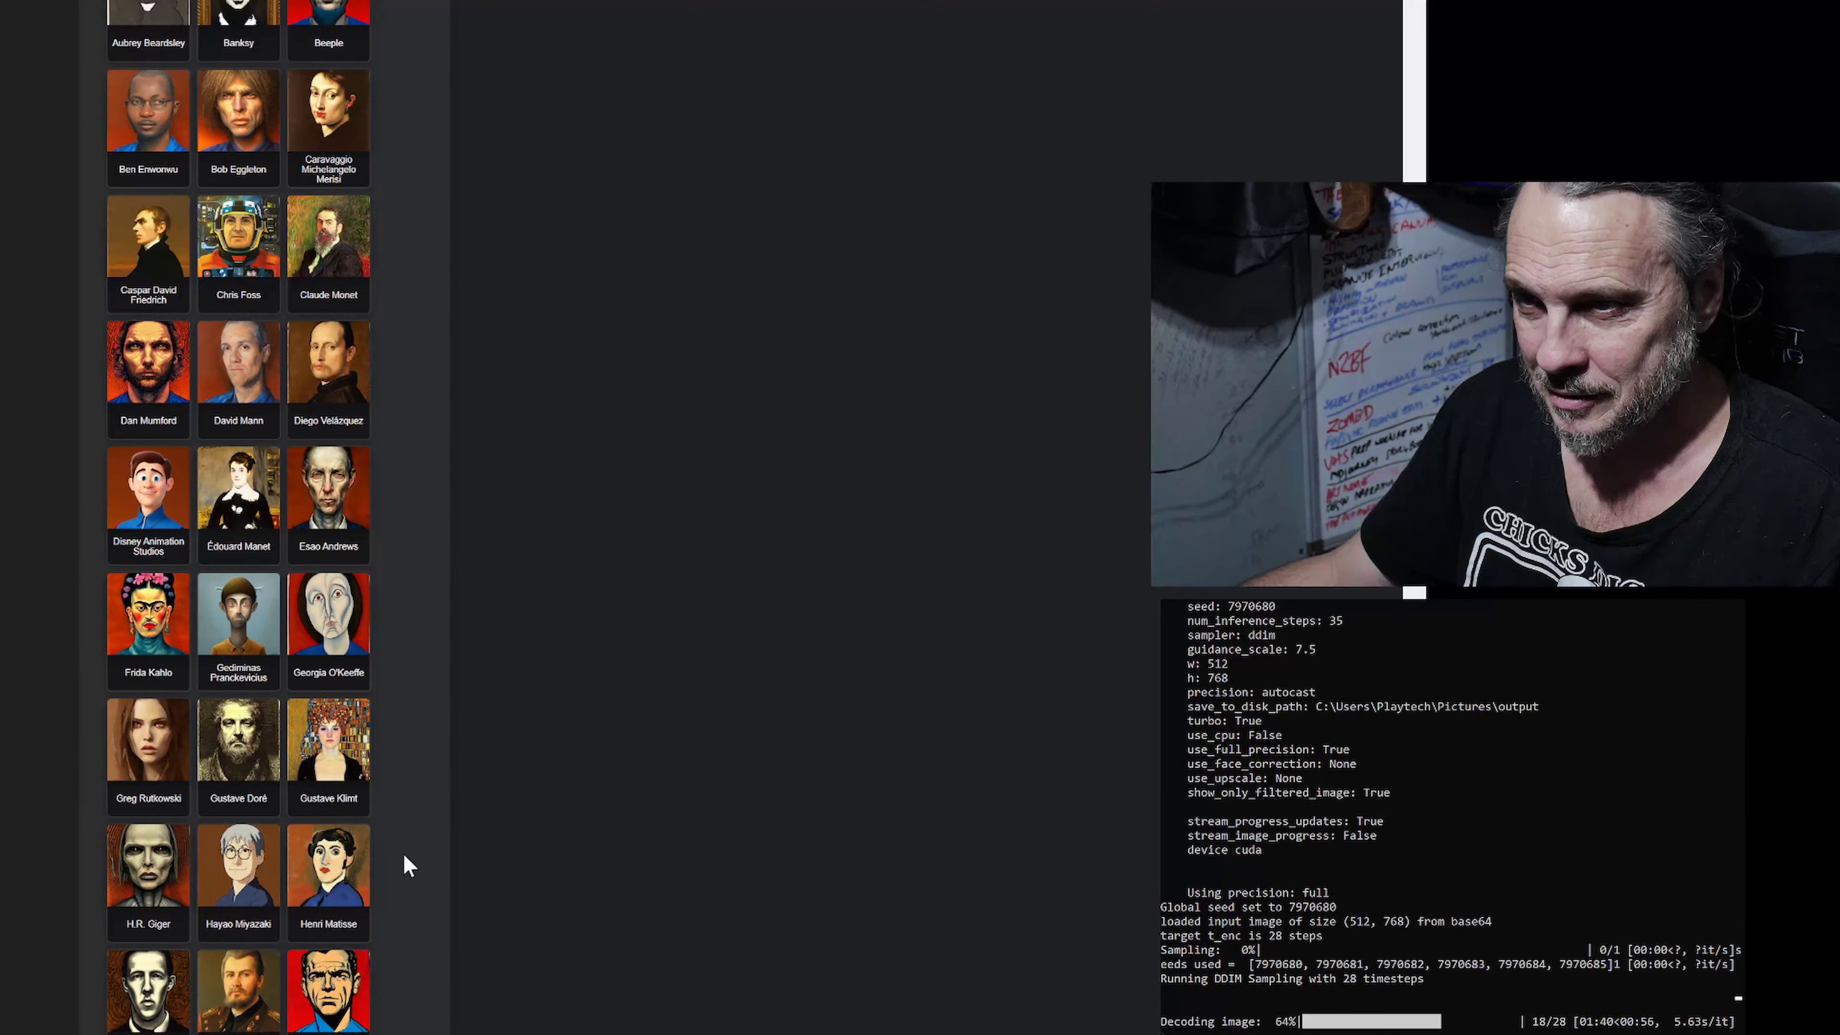
{"action": "scroll", "coordinate": [403, 855], "scroll_direction": "down", "scroll_amount": 2}
{"action": "mouse_move", "coordinate": [175, 755]}
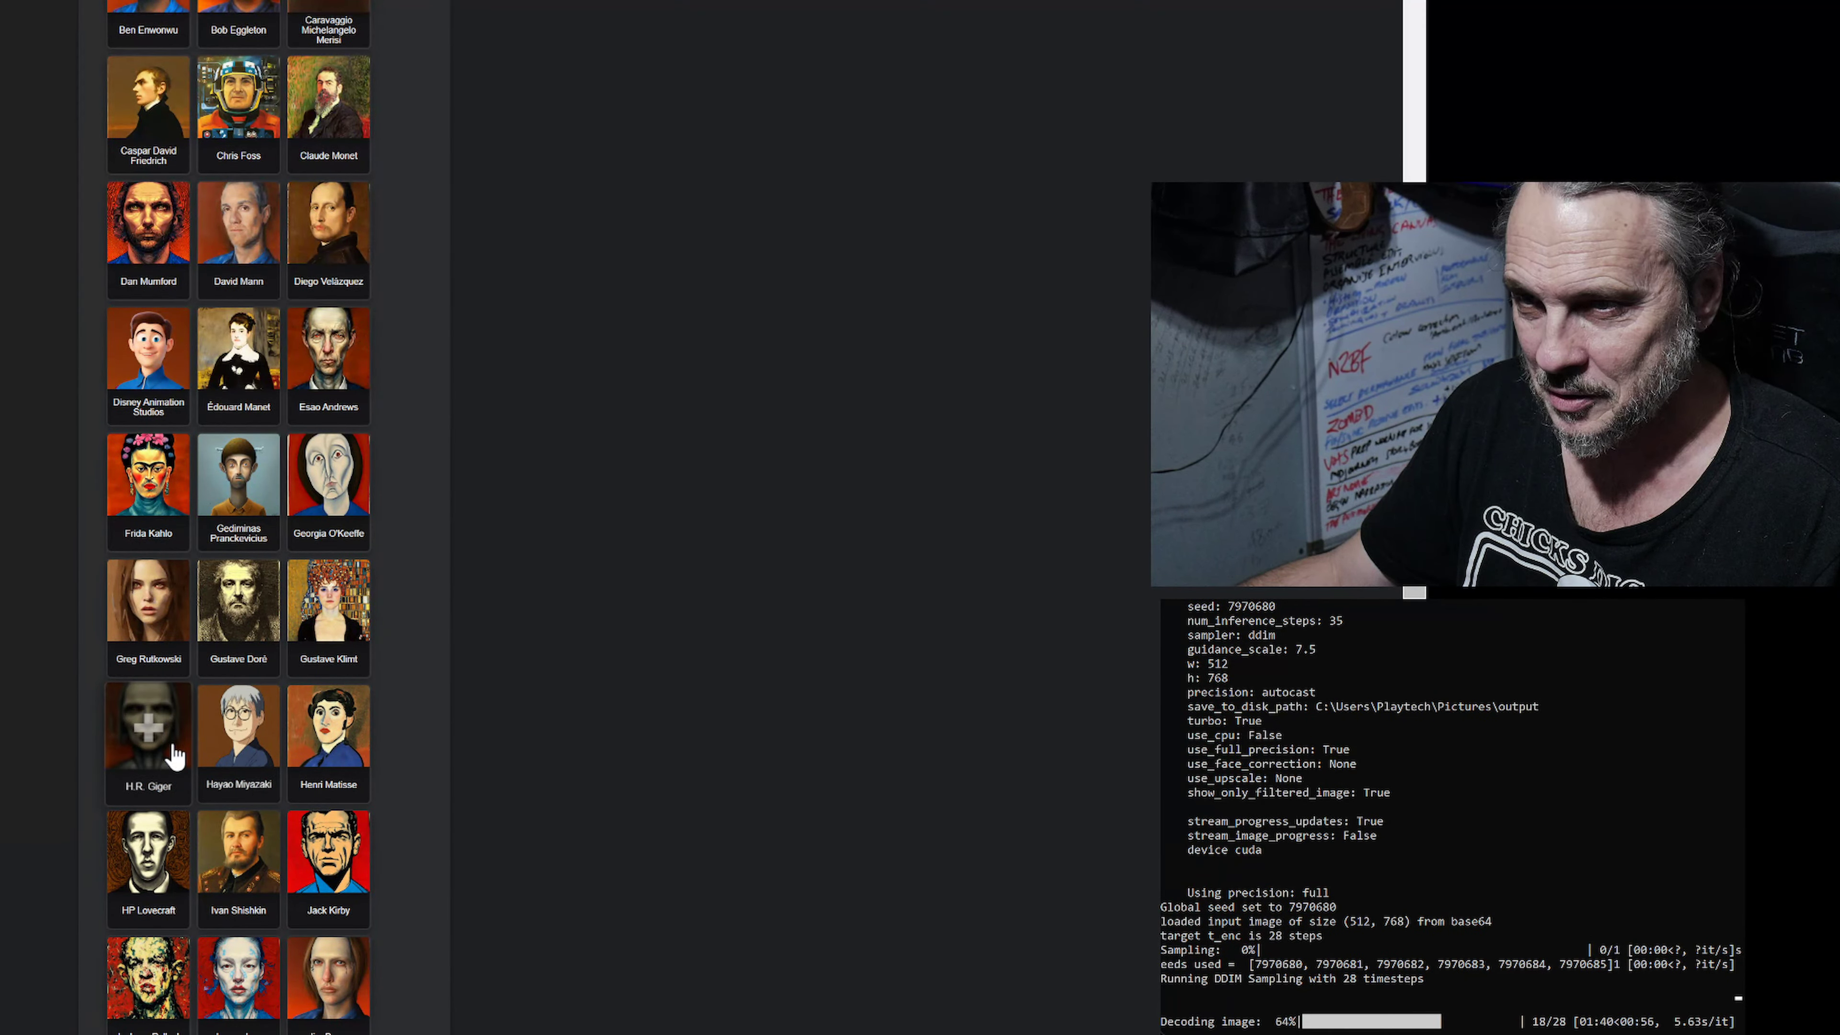
{"action": "scroll", "coordinate": [444, 592], "scroll_direction": "up", "scroll_amount": 8}
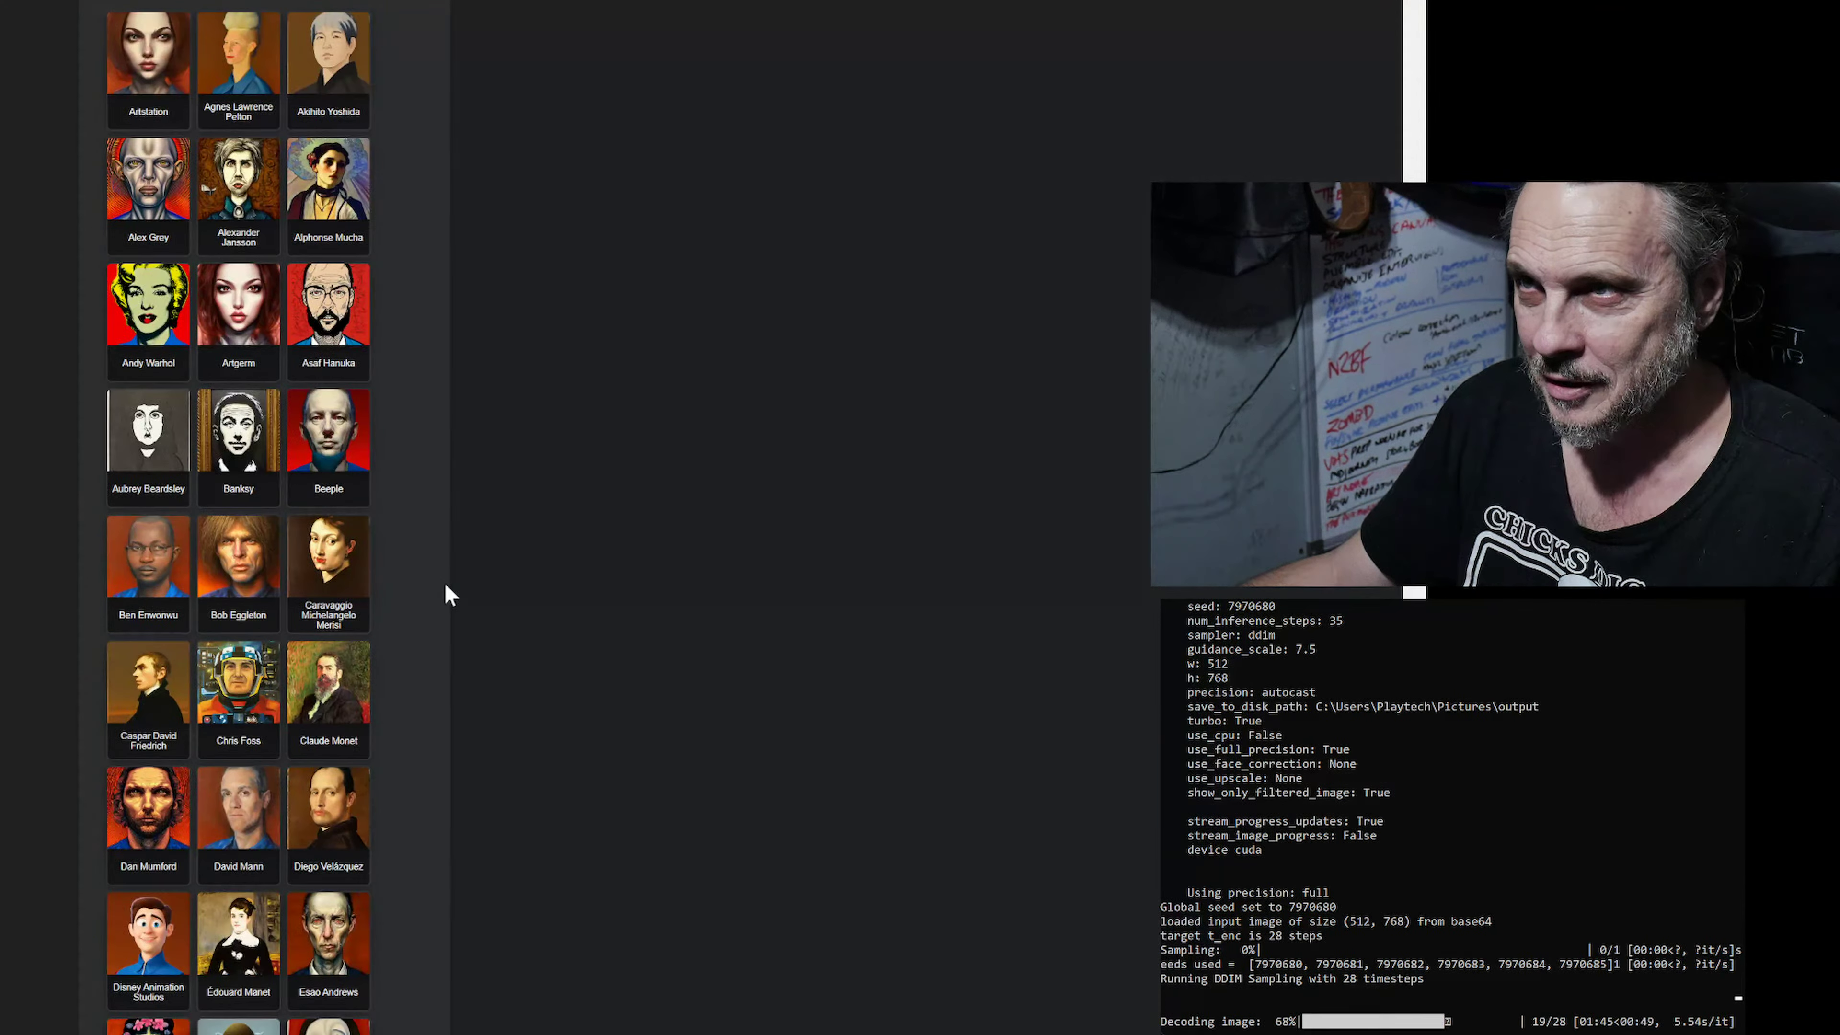
{"action": "scroll", "coordinate": [446, 580], "scroll_direction": "up", "scroll_amount": 13}
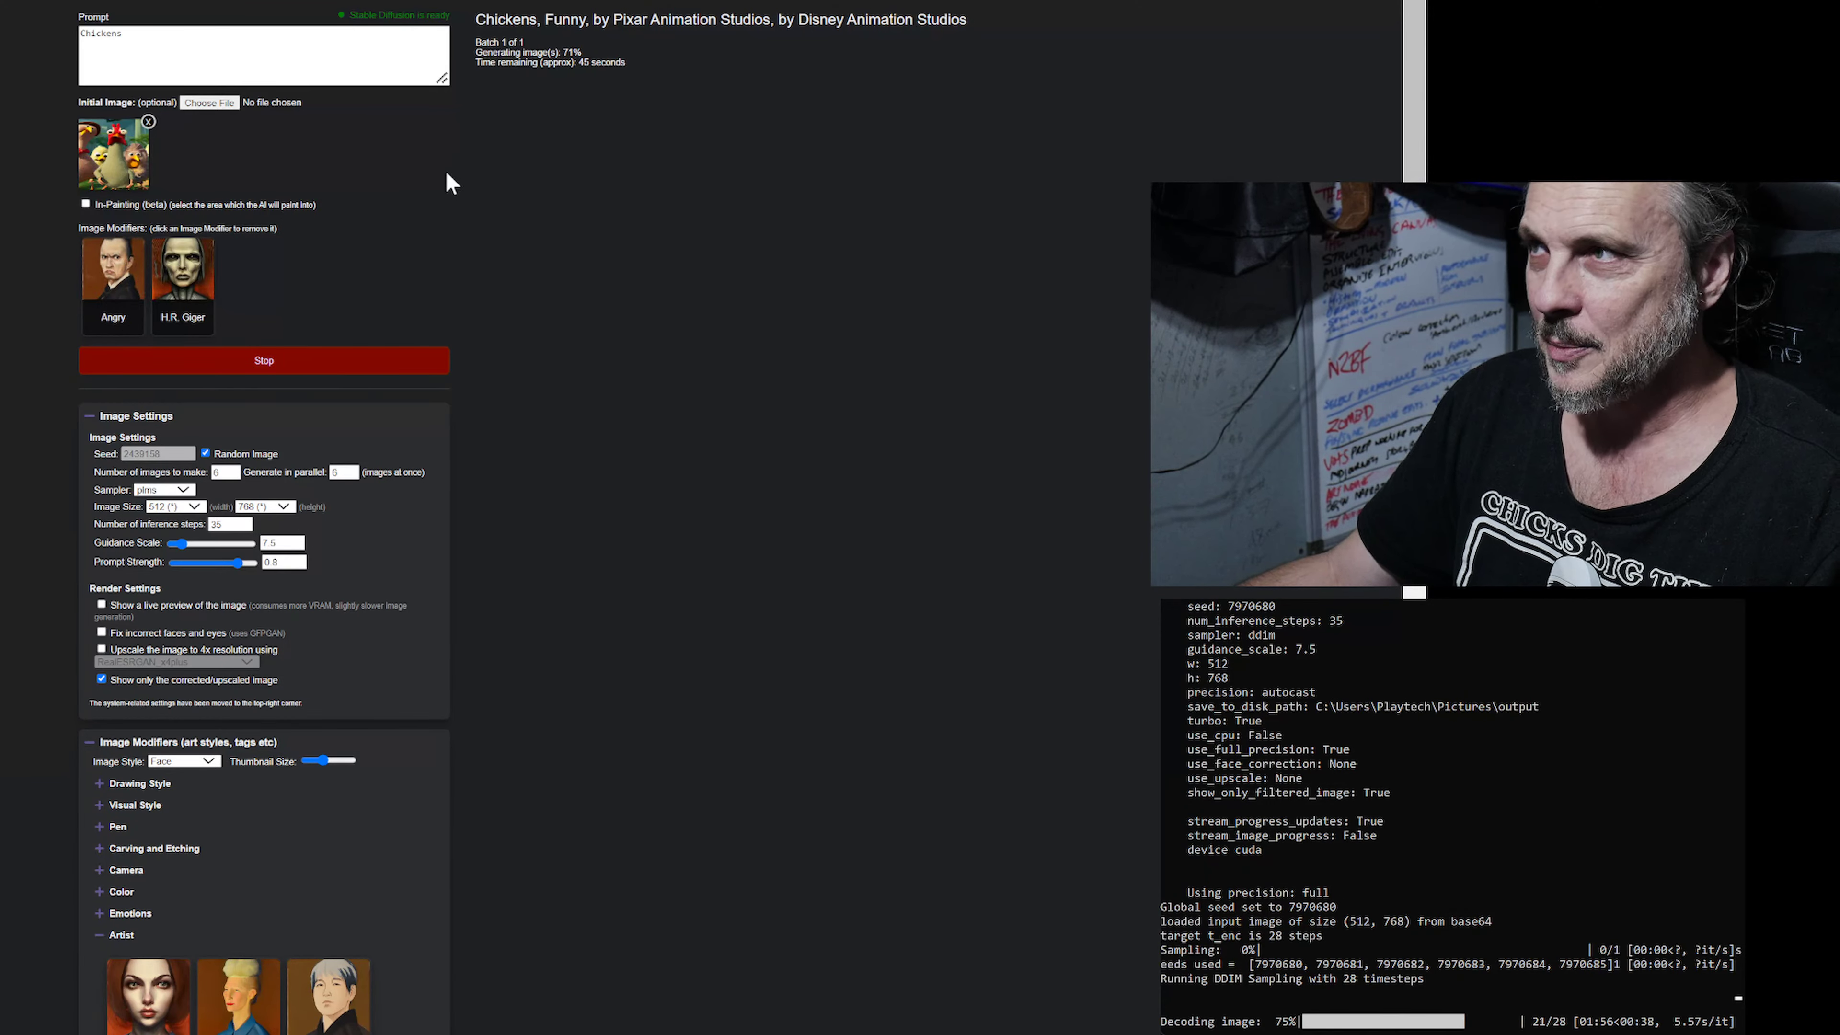
{"action": "left_click_drag", "start_coordinate": [467, 37], "coordinate": [987, 30]}
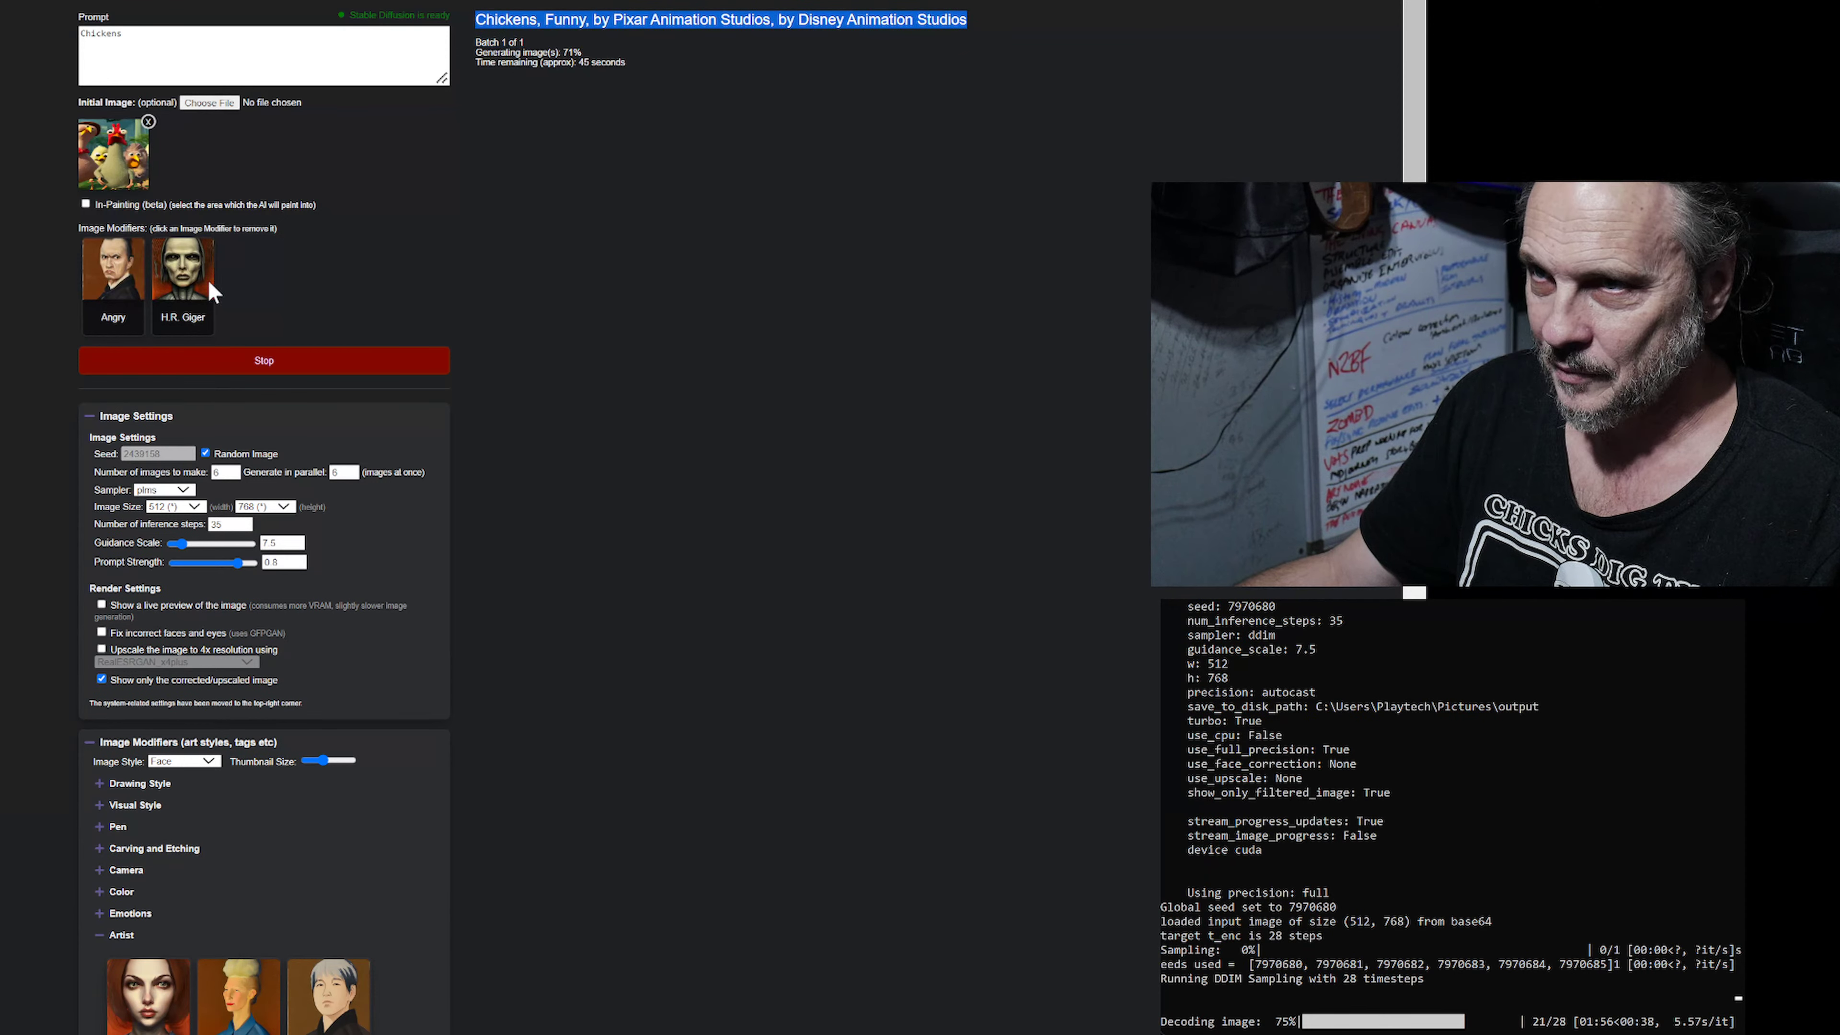
Change the prompt text to "Chicken Cyborgs".
{"action": "left_click", "coordinate": [135, 38]}
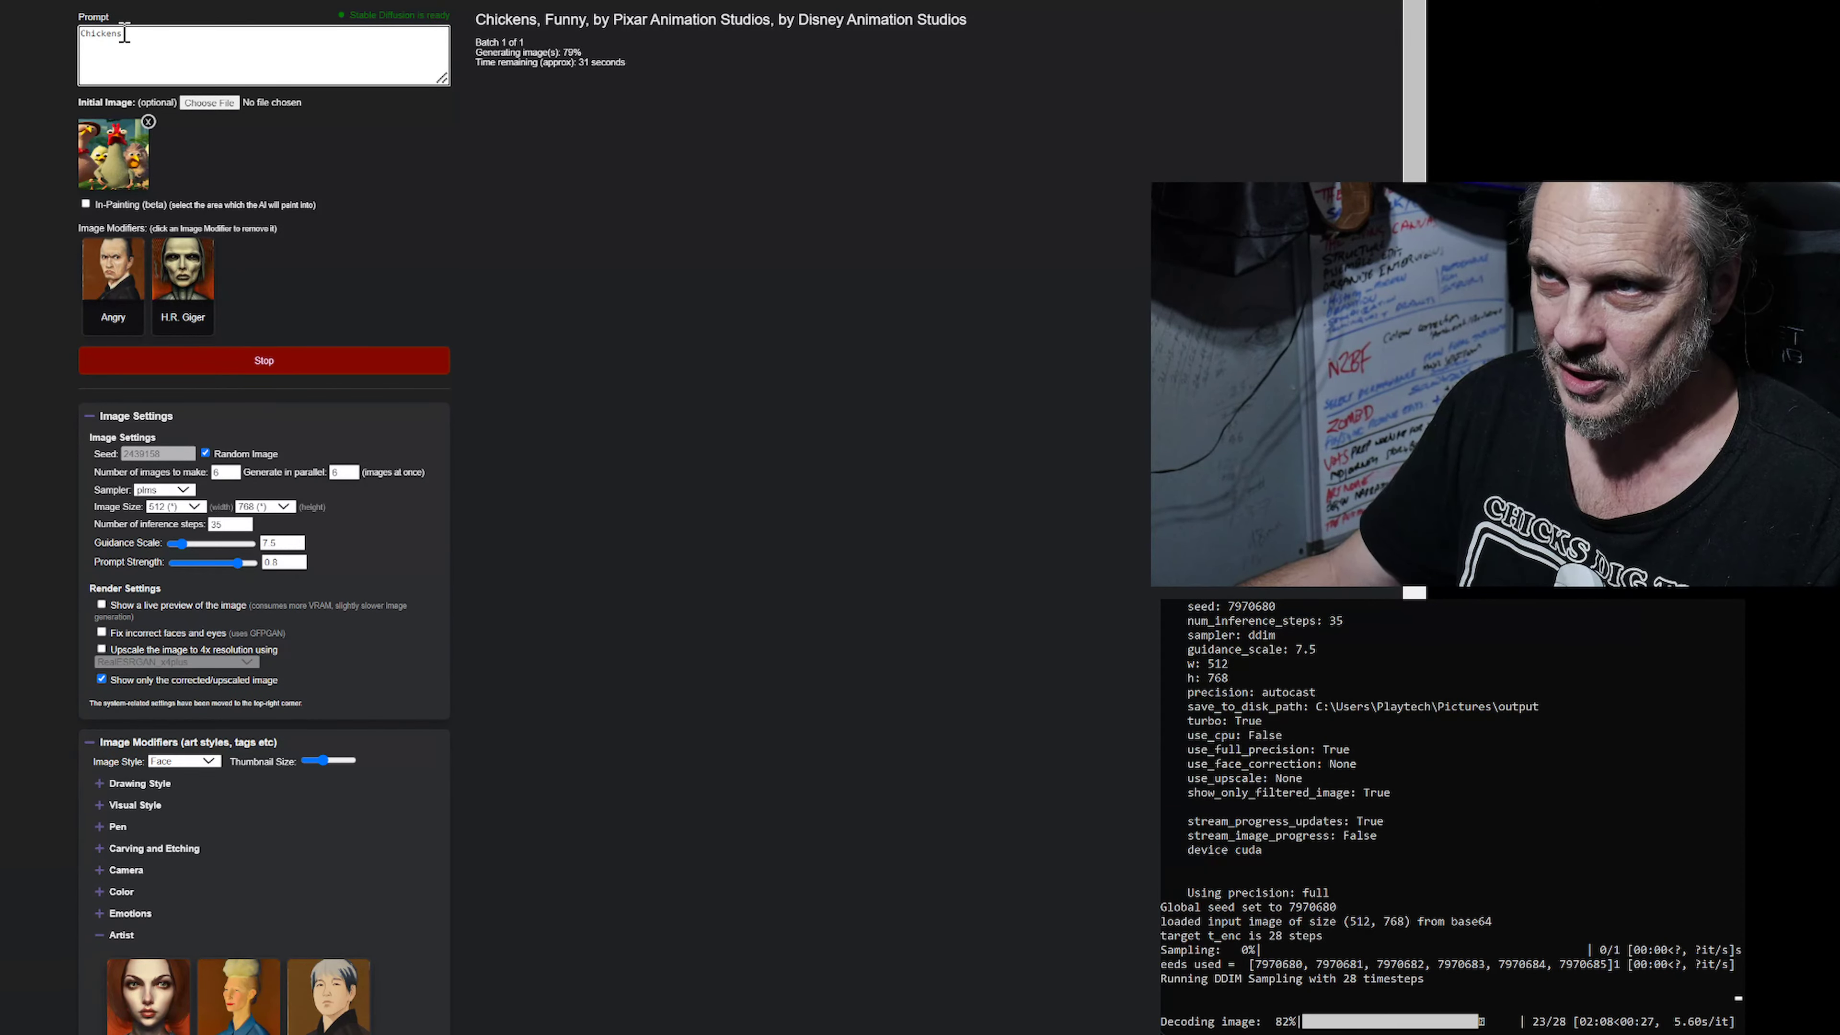
{"action": "left_click_drag", "start_coordinate": [125, 33], "coordinate": [121, 35]}
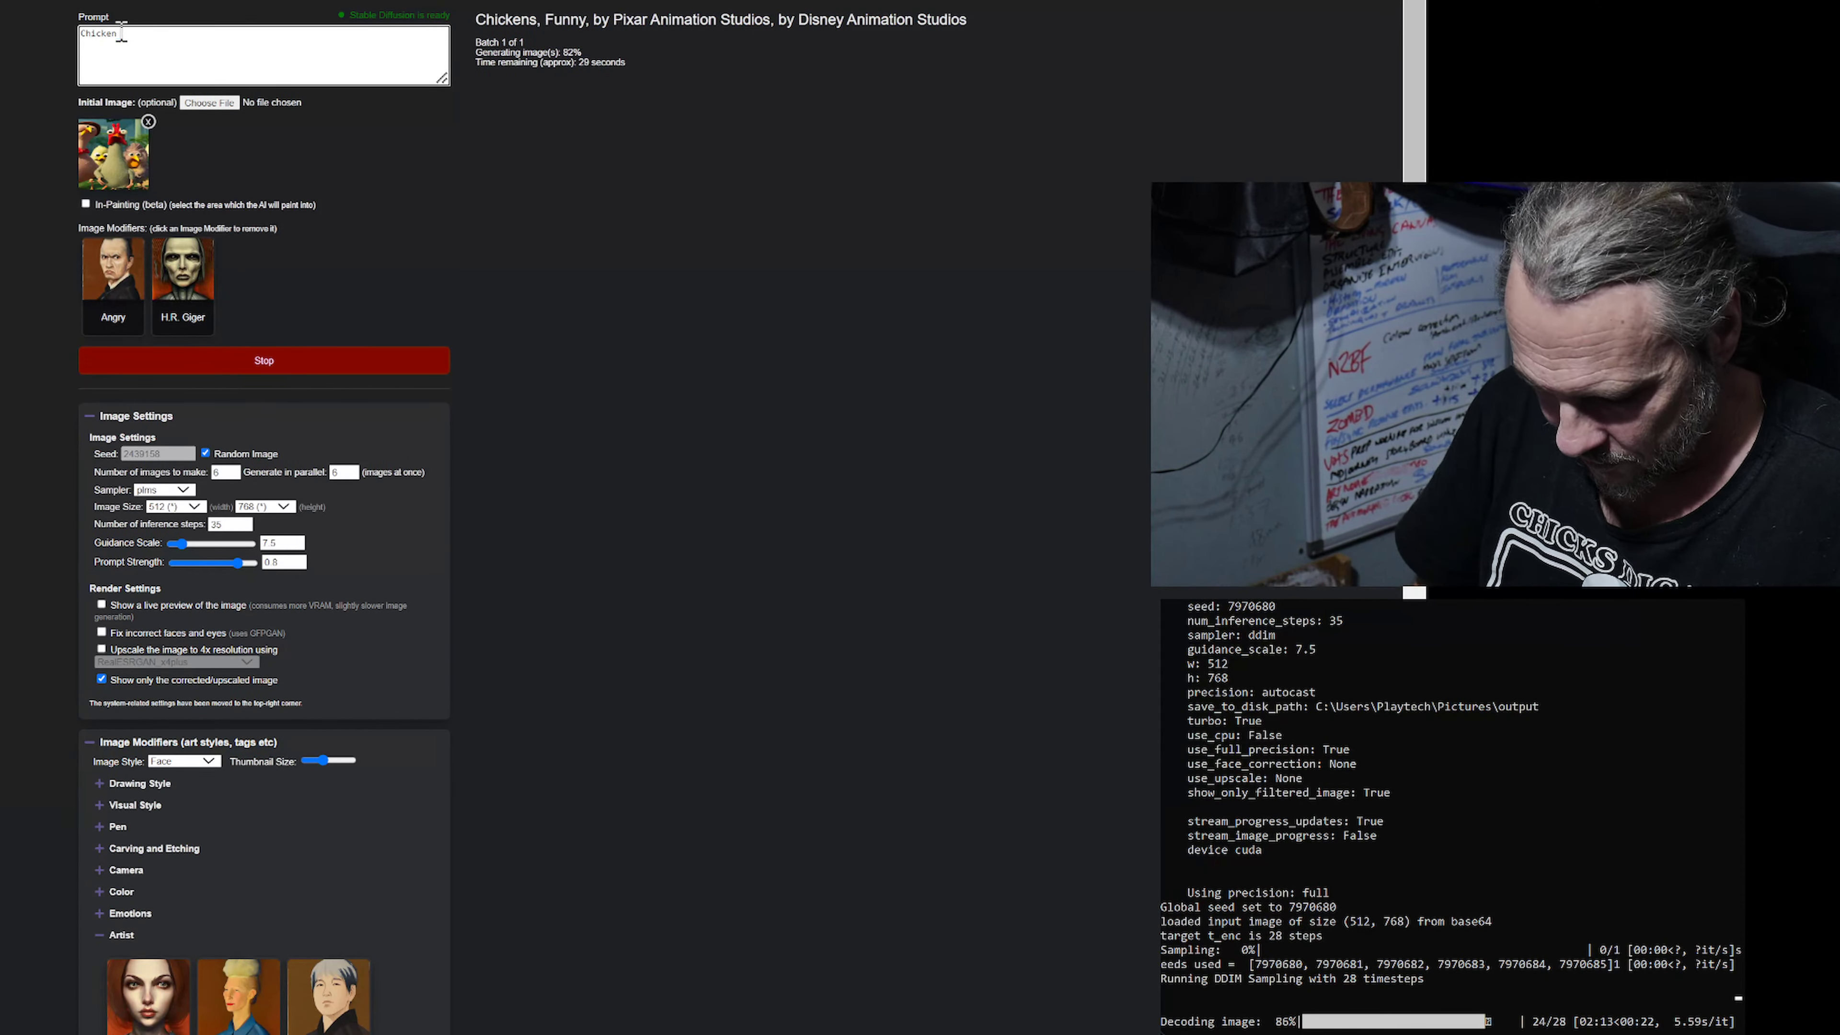
{"action": "type", "text": "Cyborgs"}
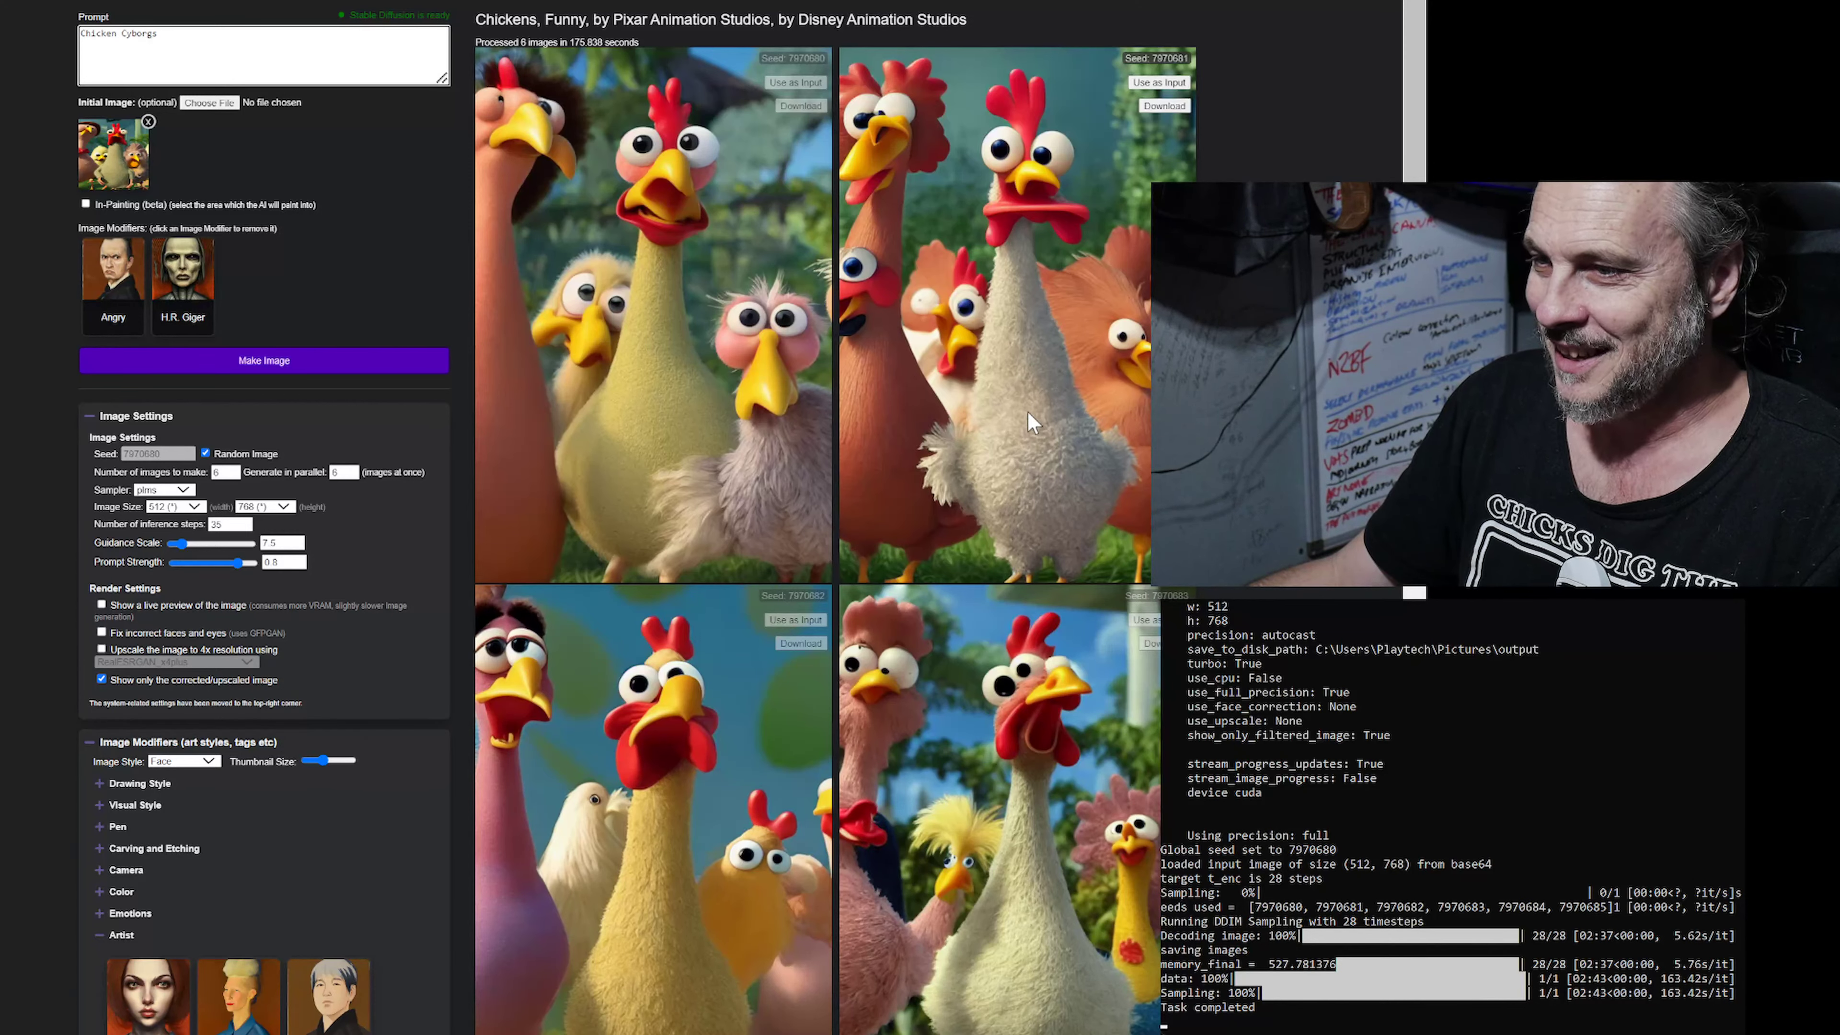
Look through the six Chickens images generated with the 0.8 prompt strength and compare the characters.
{"action": "scroll", "coordinate": [1062, 496], "scroll_direction": "down", "scroll_amount": 10}
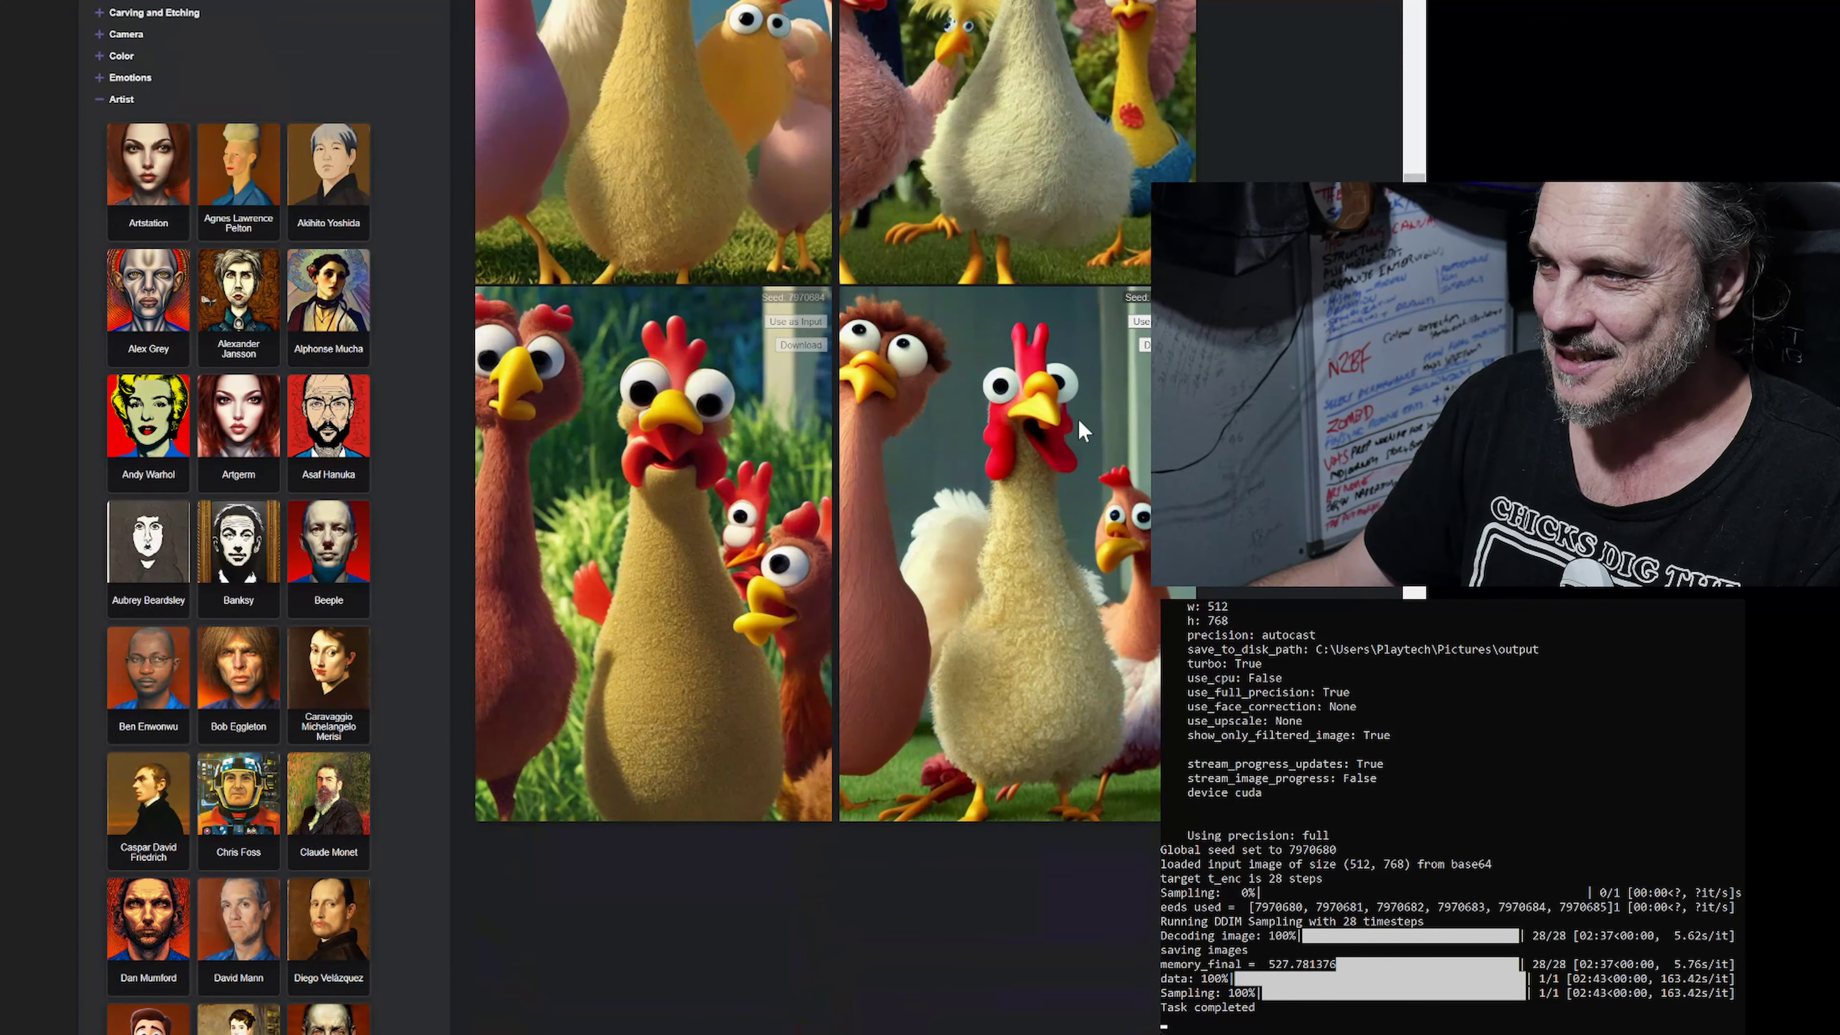
{"action": "scroll", "coordinate": [1071, 492], "scroll_direction": "up", "scroll_amount": 3}
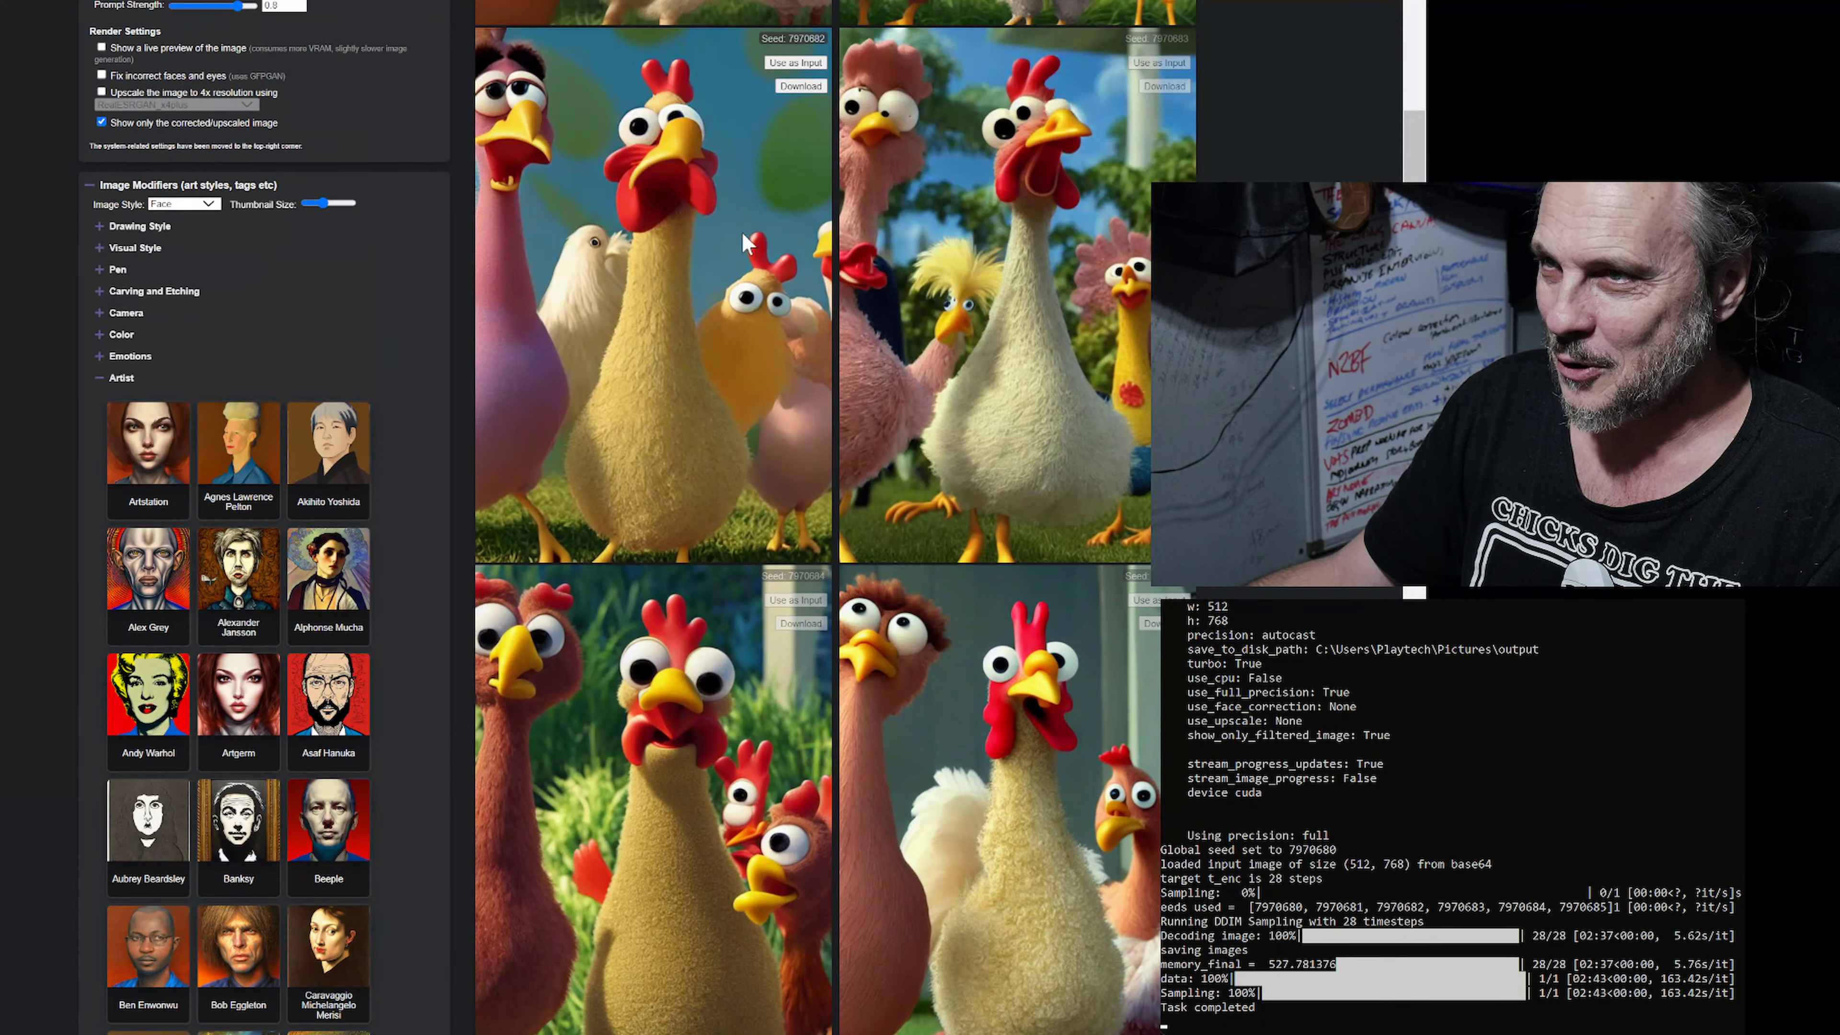
{"action": "scroll", "coordinate": [1061, 383], "scroll_direction": "down", "scroll_amount": 2}
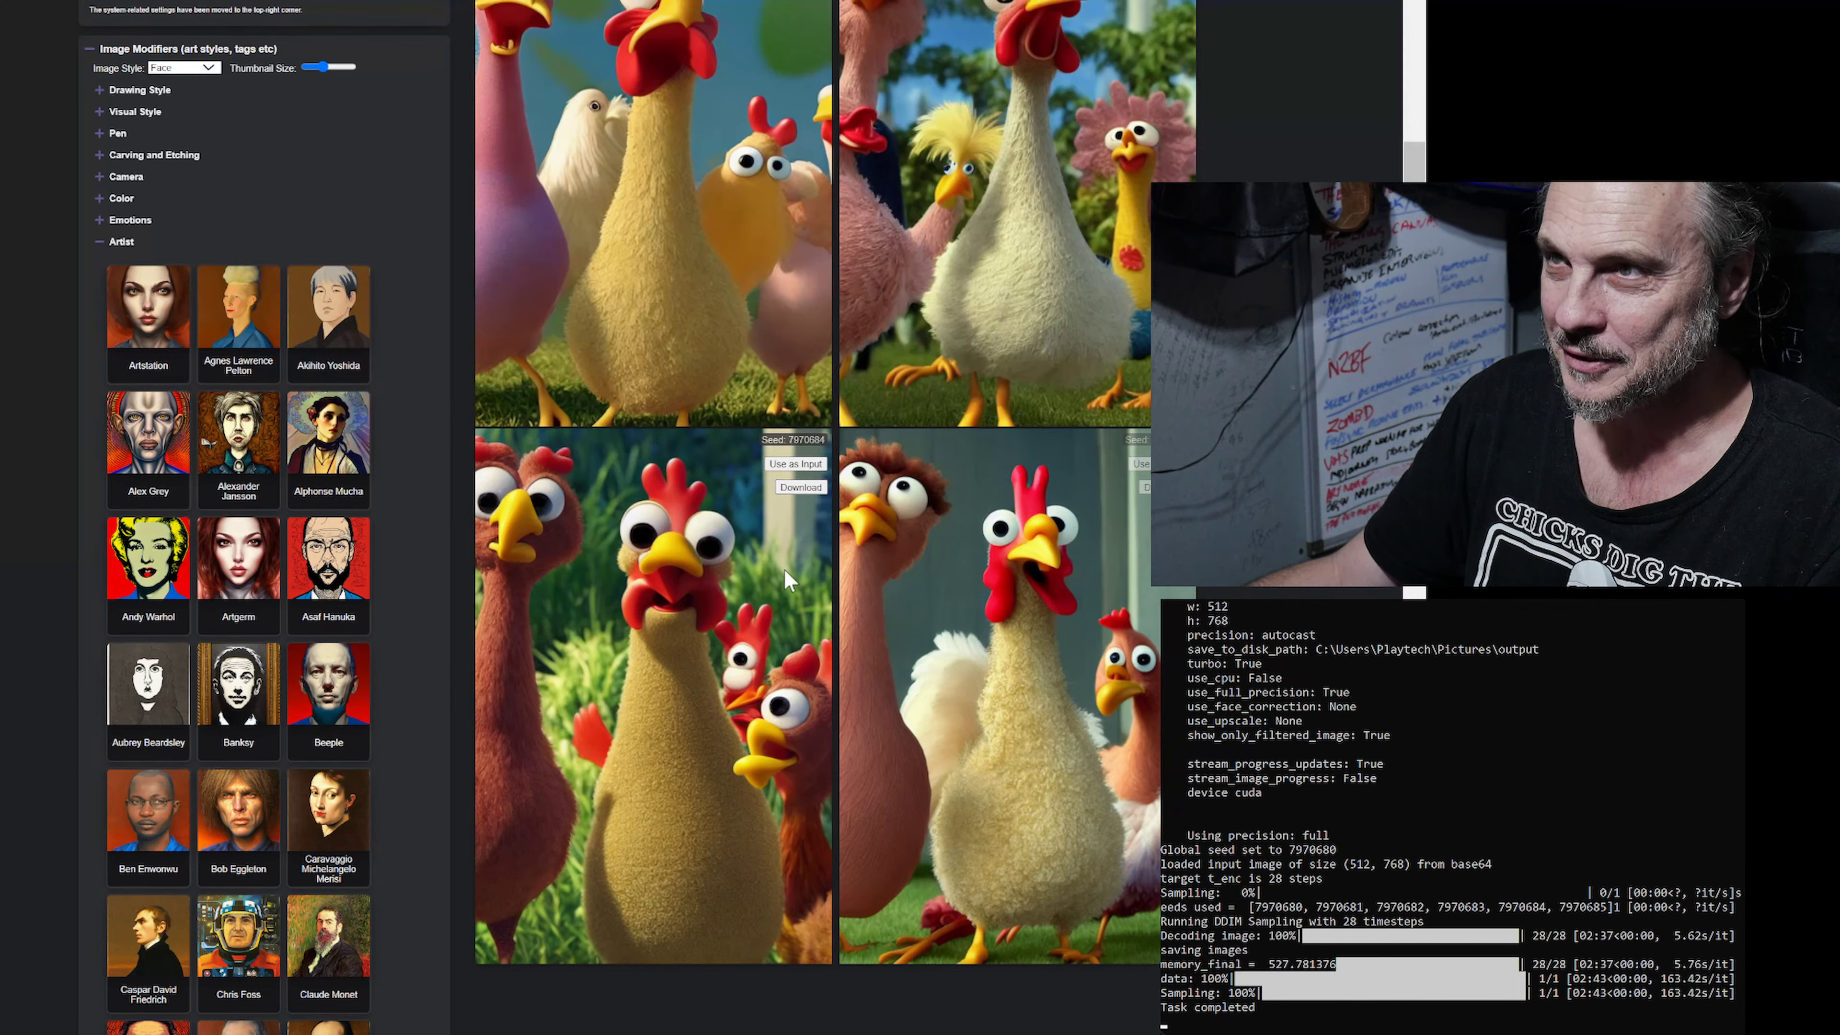
{"action": "scroll", "coordinate": [652, 616], "scroll_direction": "up", "scroll_amount": 3}
{"action": "scroll", "coordinate": [565, 655], "scroll_direction": "down", "scroll_amount": 2}
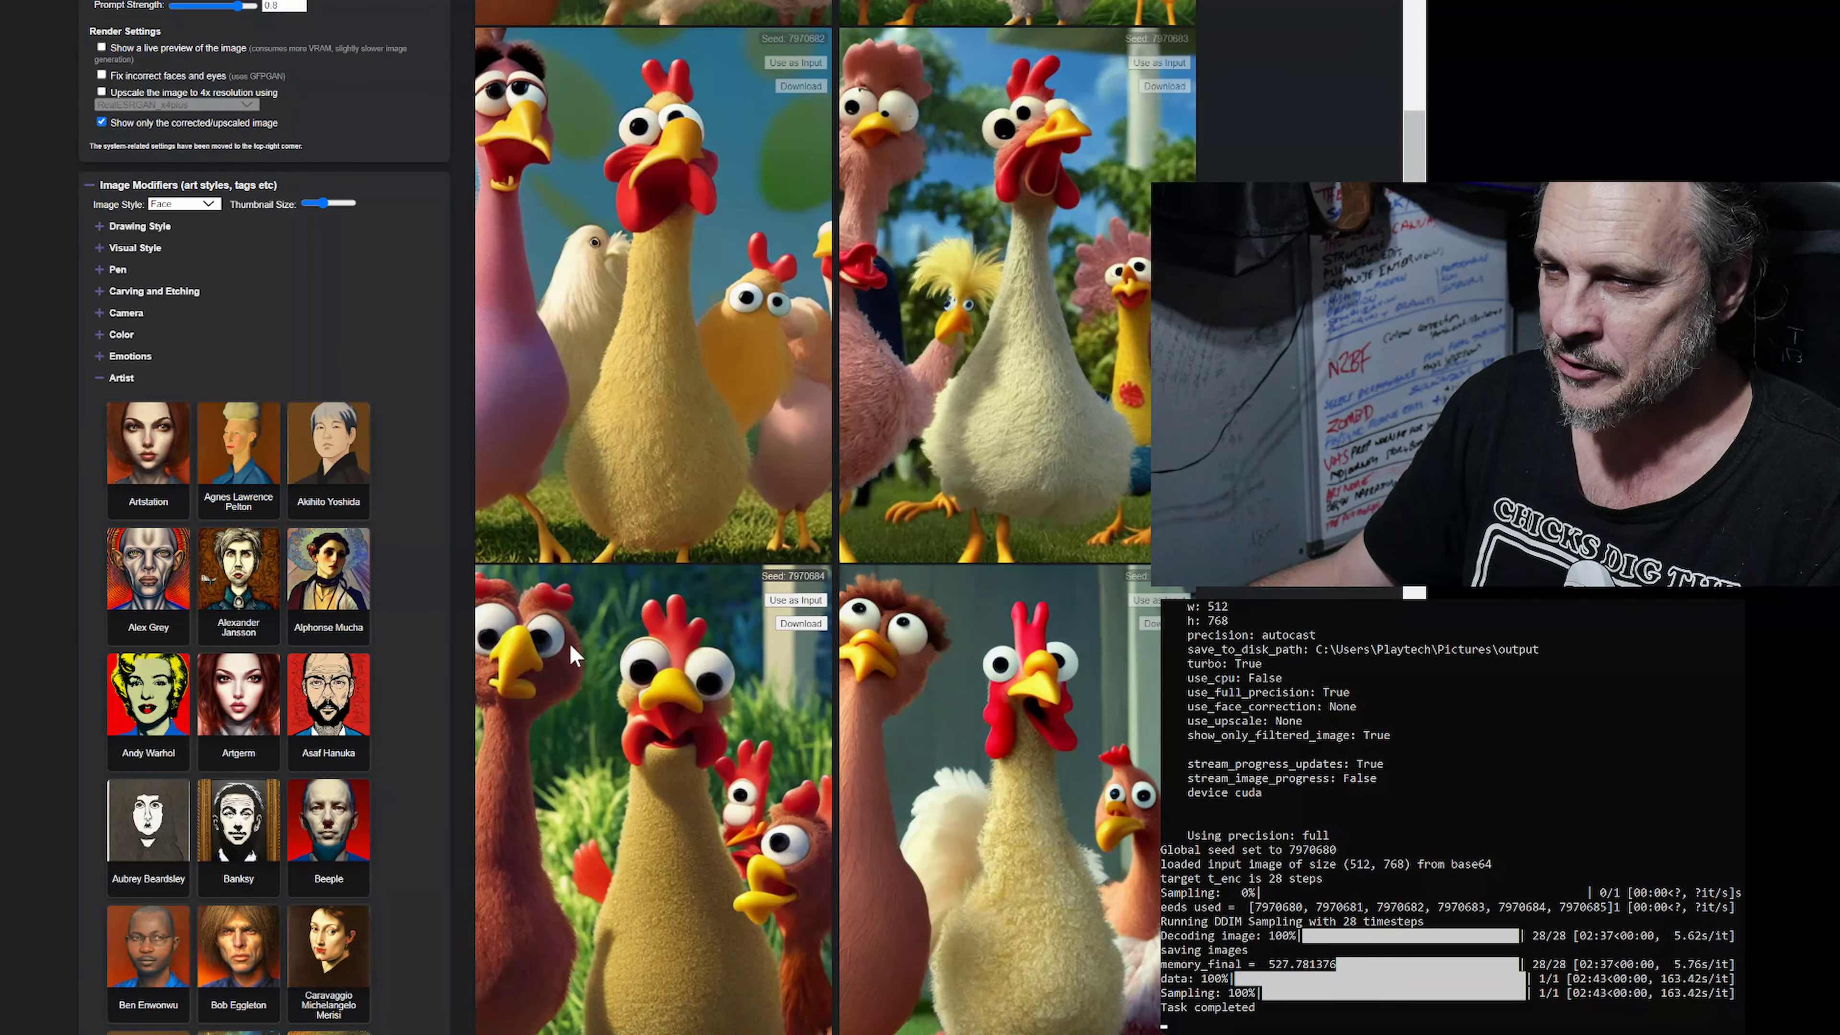
{"action": "scroll", "coordinate": [803, 602], "scroll_direction": "up", "scroll_amount": 1}
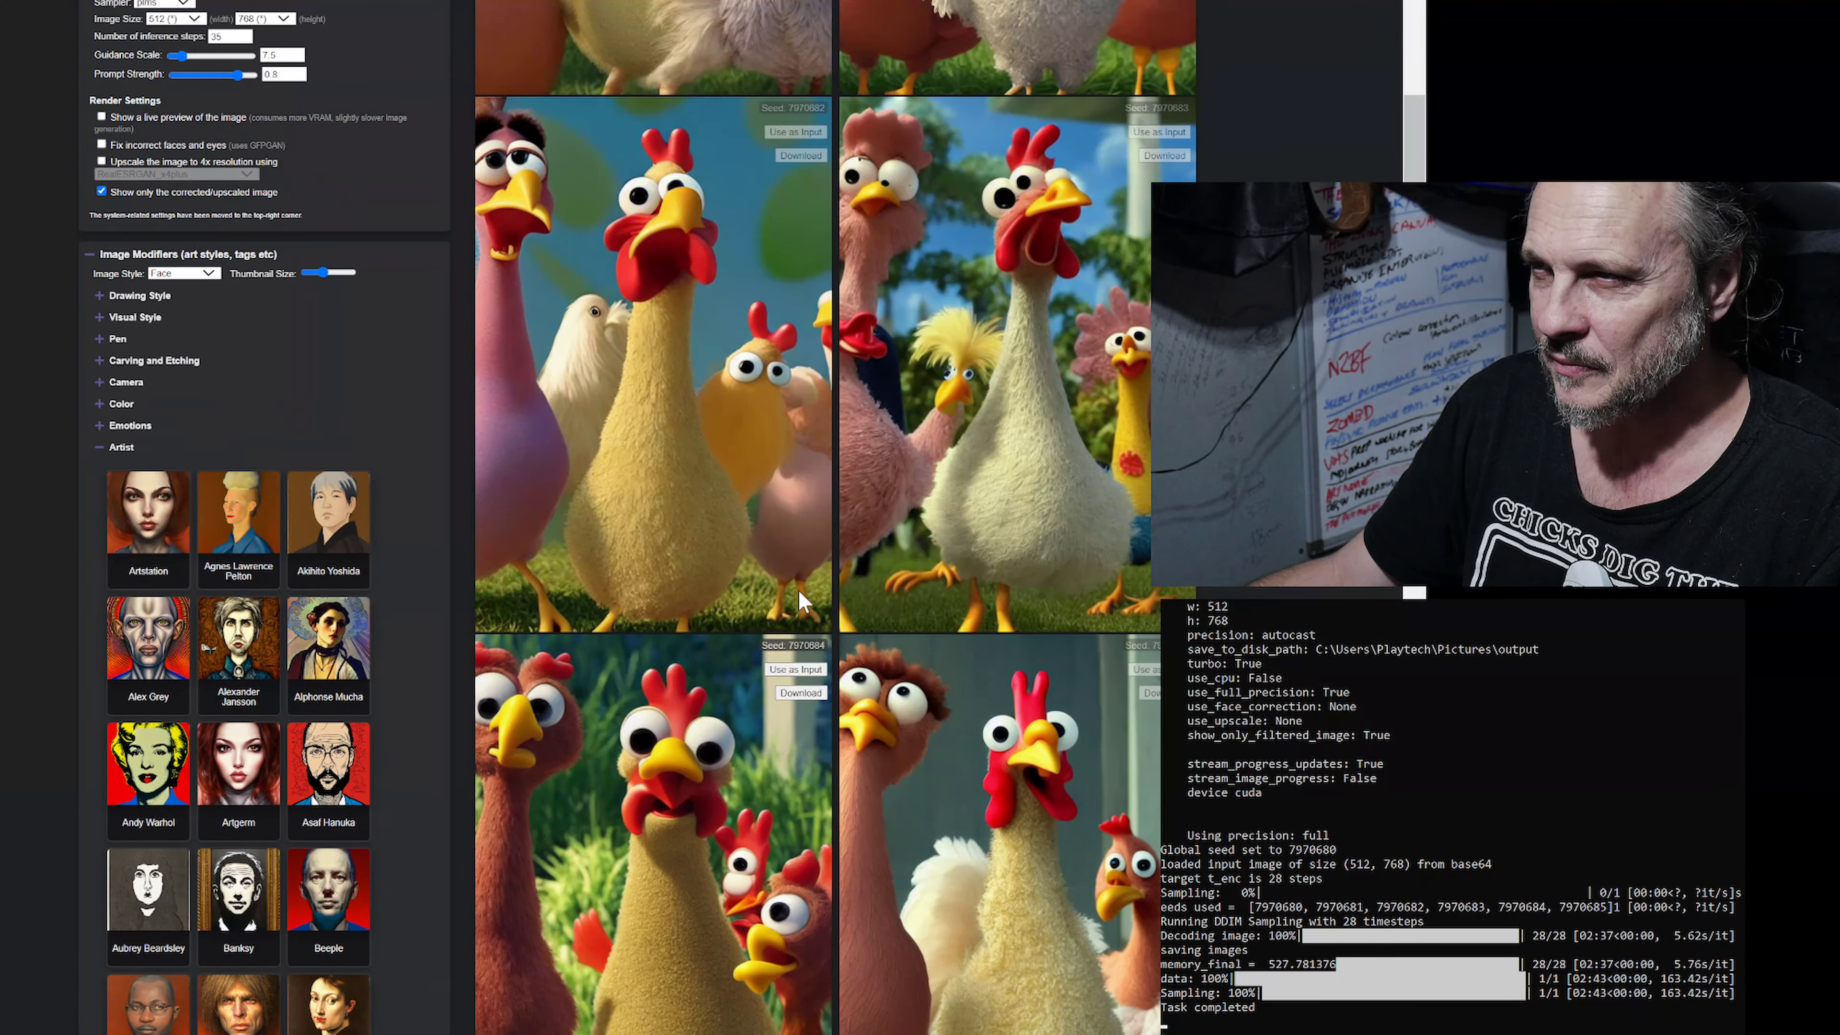
{"action": "scroll", "coordinate": [802, 601], "scroll_direction": "up", "scroll_amount": 3}
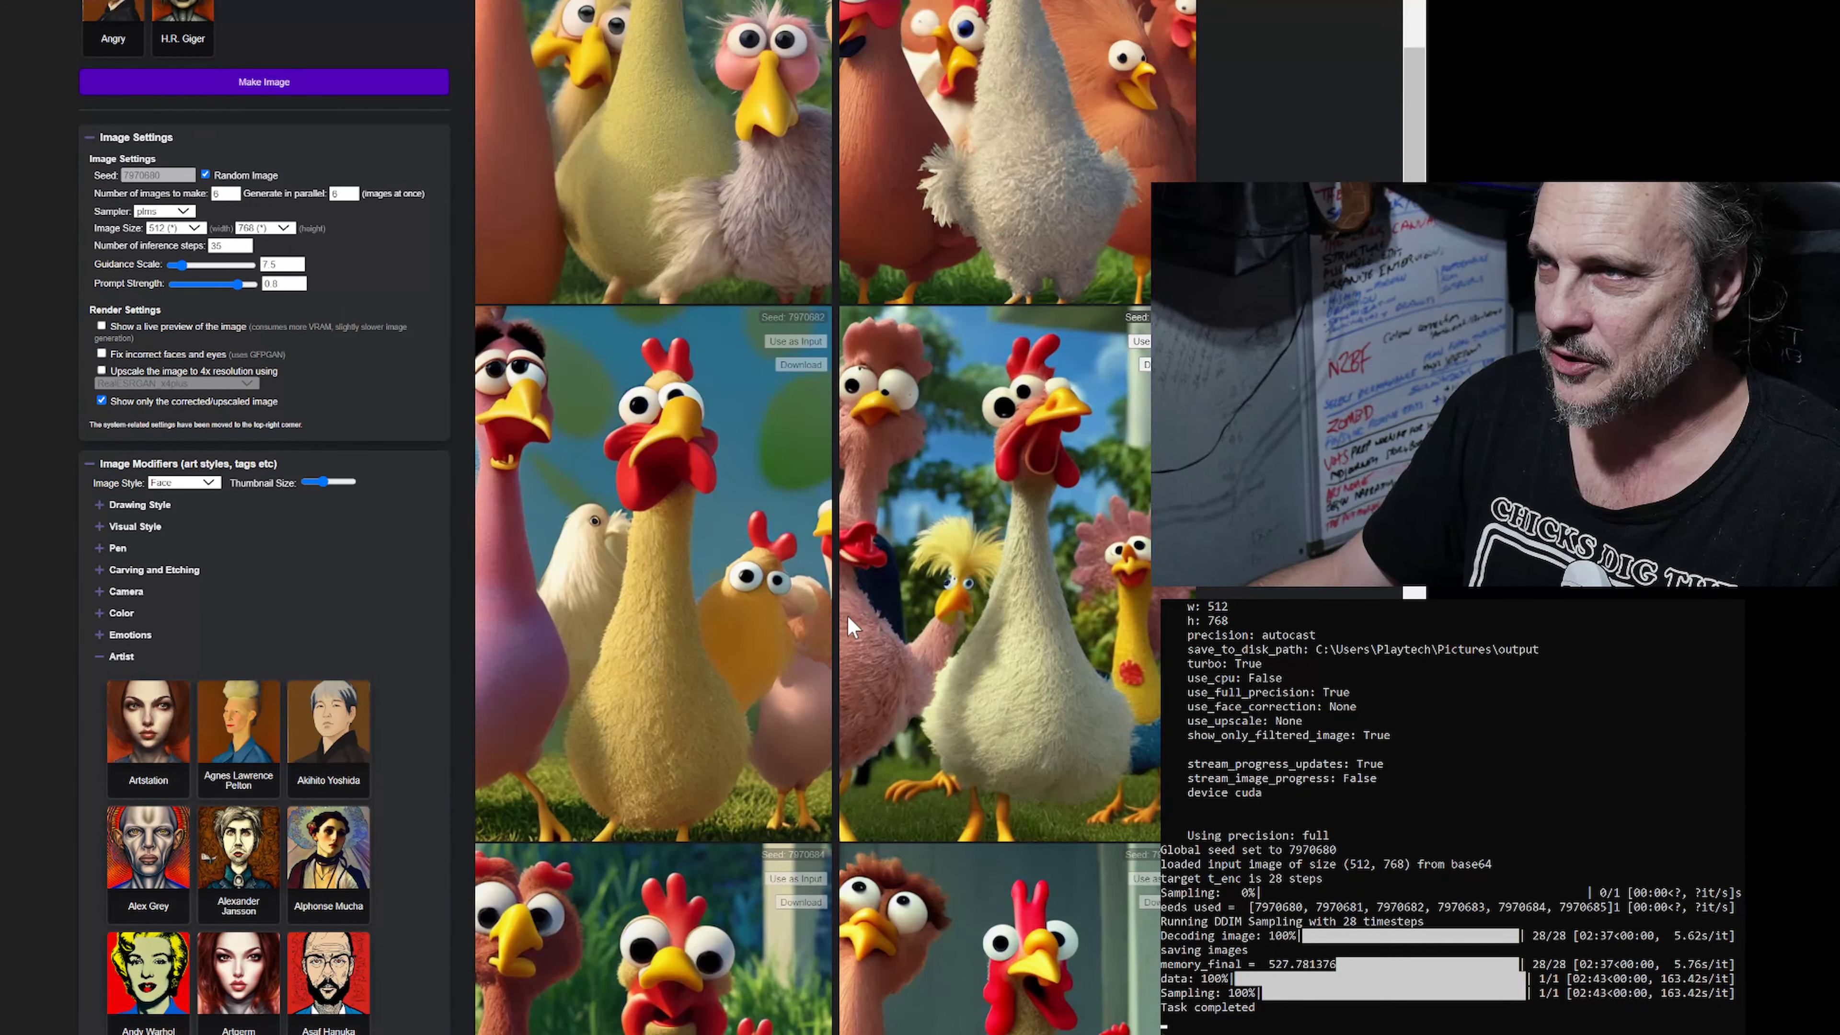
{"action": "scroll", "coordinate": [816, 574], "scroll_direction": "up", "scroll_amount": 4}
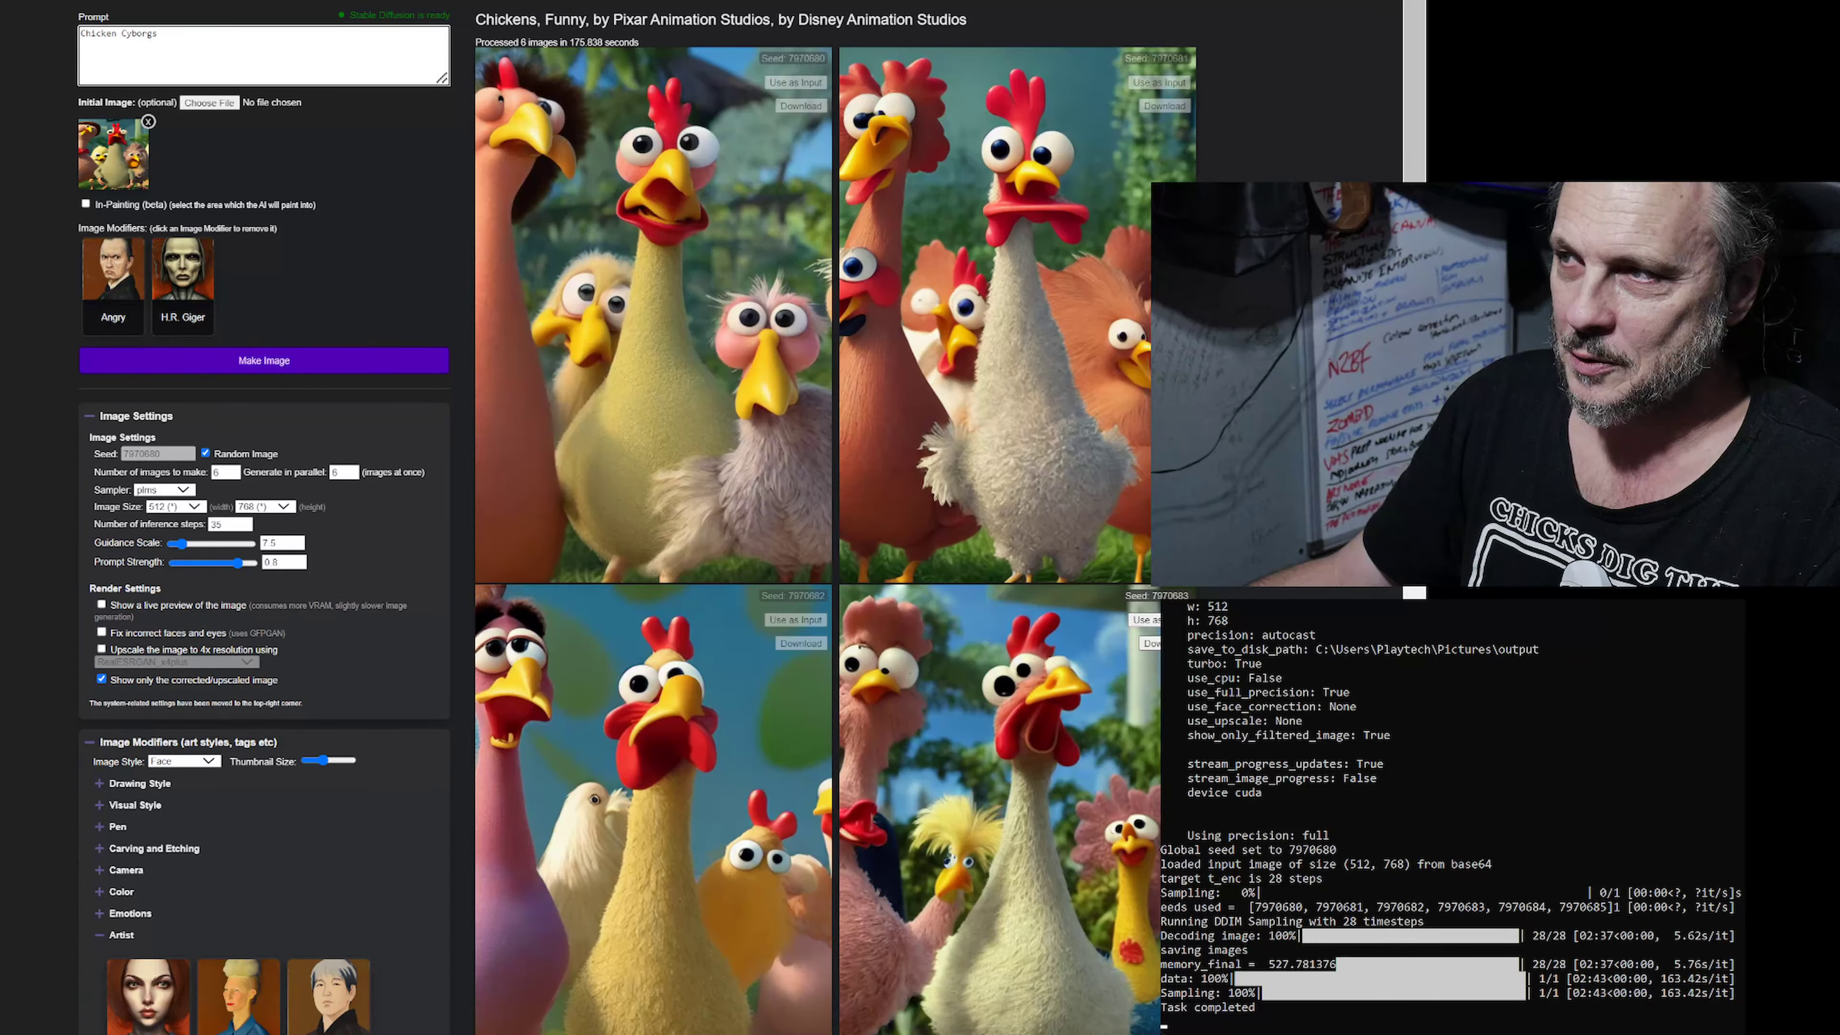
{"action": "scroll", "coordinate": [833, 518], "scroll_direction": "down", "scroll_amount": 6}
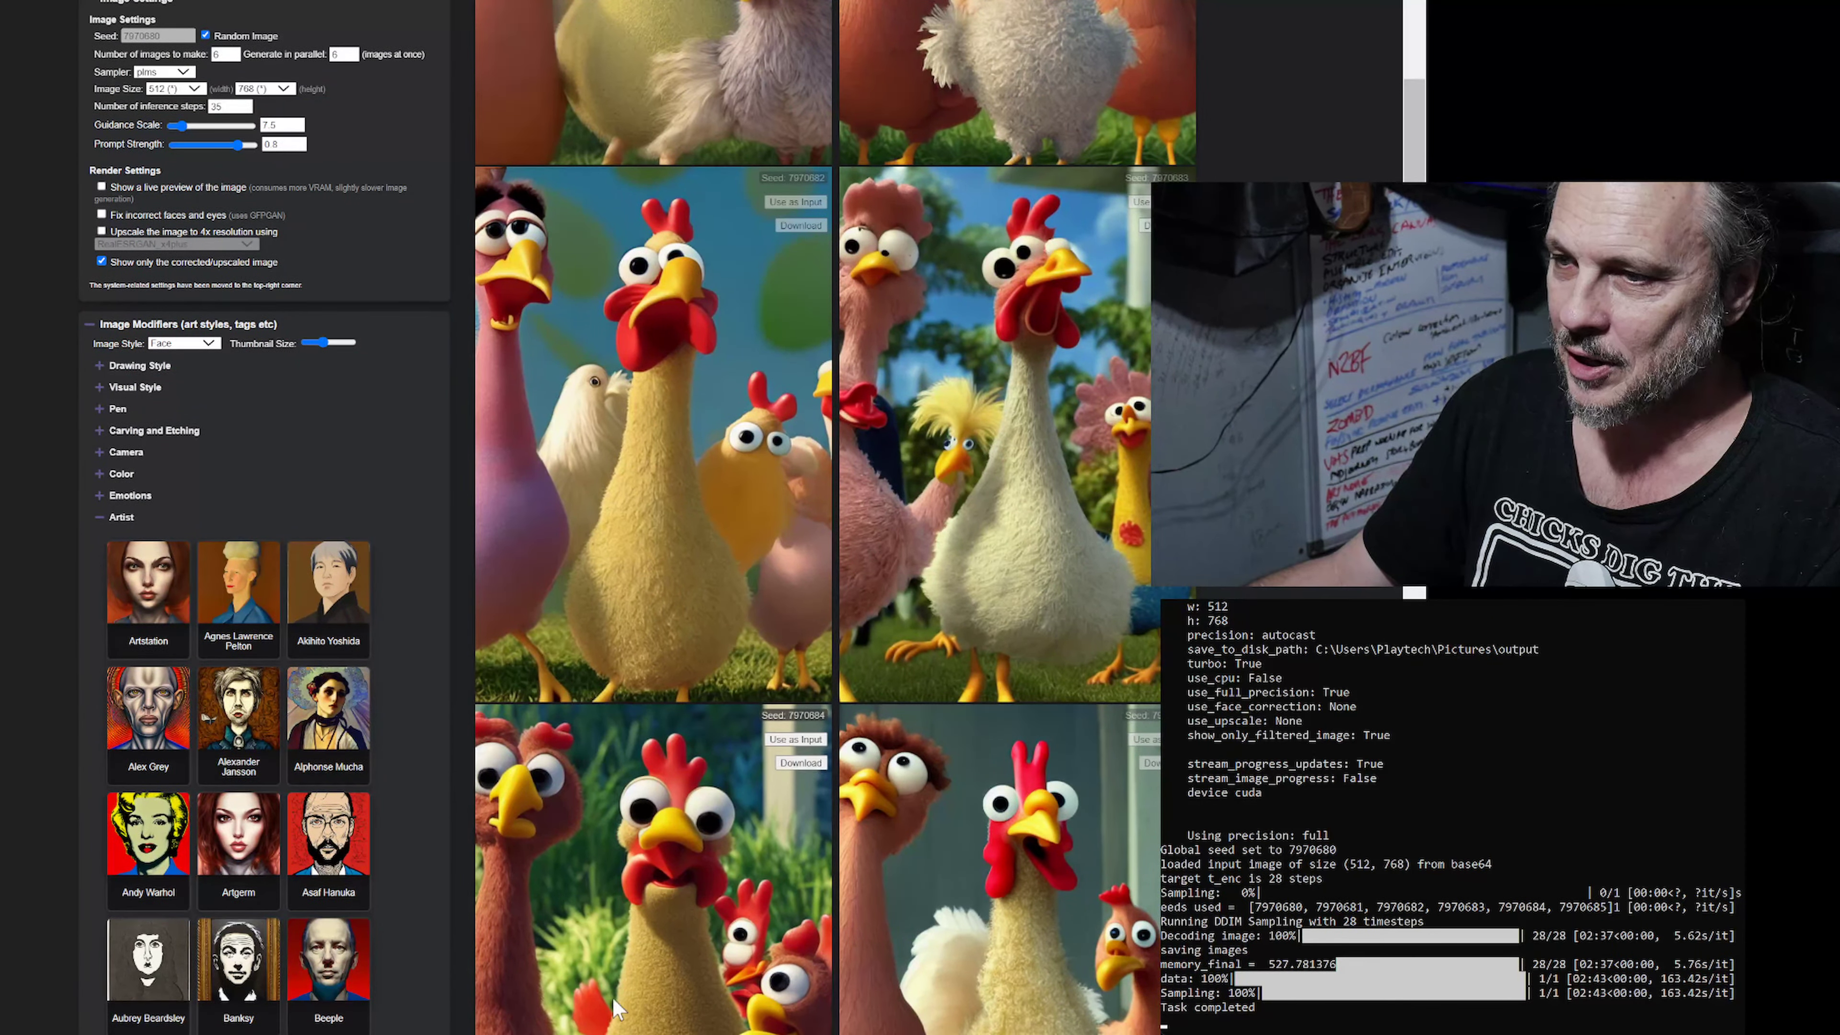
{"action": "scroll", "coordinate": [526, 573], "scroll_direction": "down", "scroll_amount": 4}
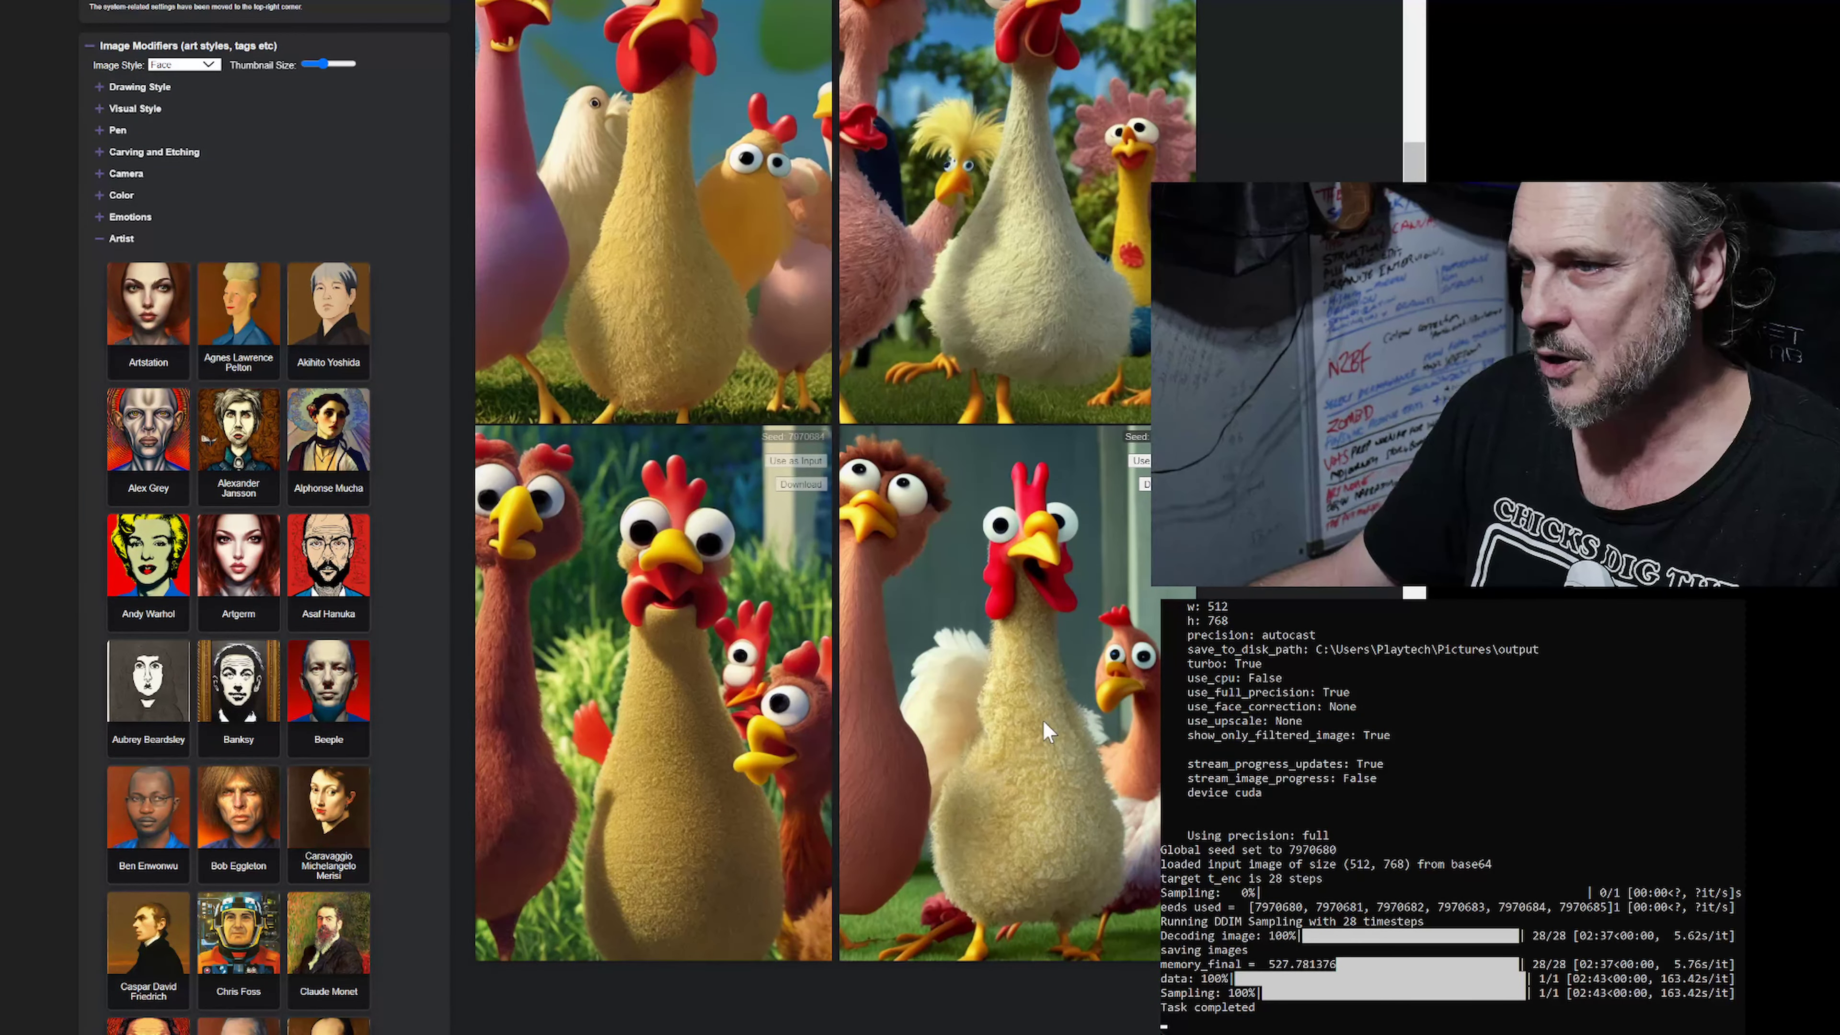
Start generating the Chicken Cyborgs images with the Angry and H.R. Giger modifiers.
{"action": "scroll", "coordinate": [1087, 682], "scroll_direction": "up", "scroll_amount": 10}
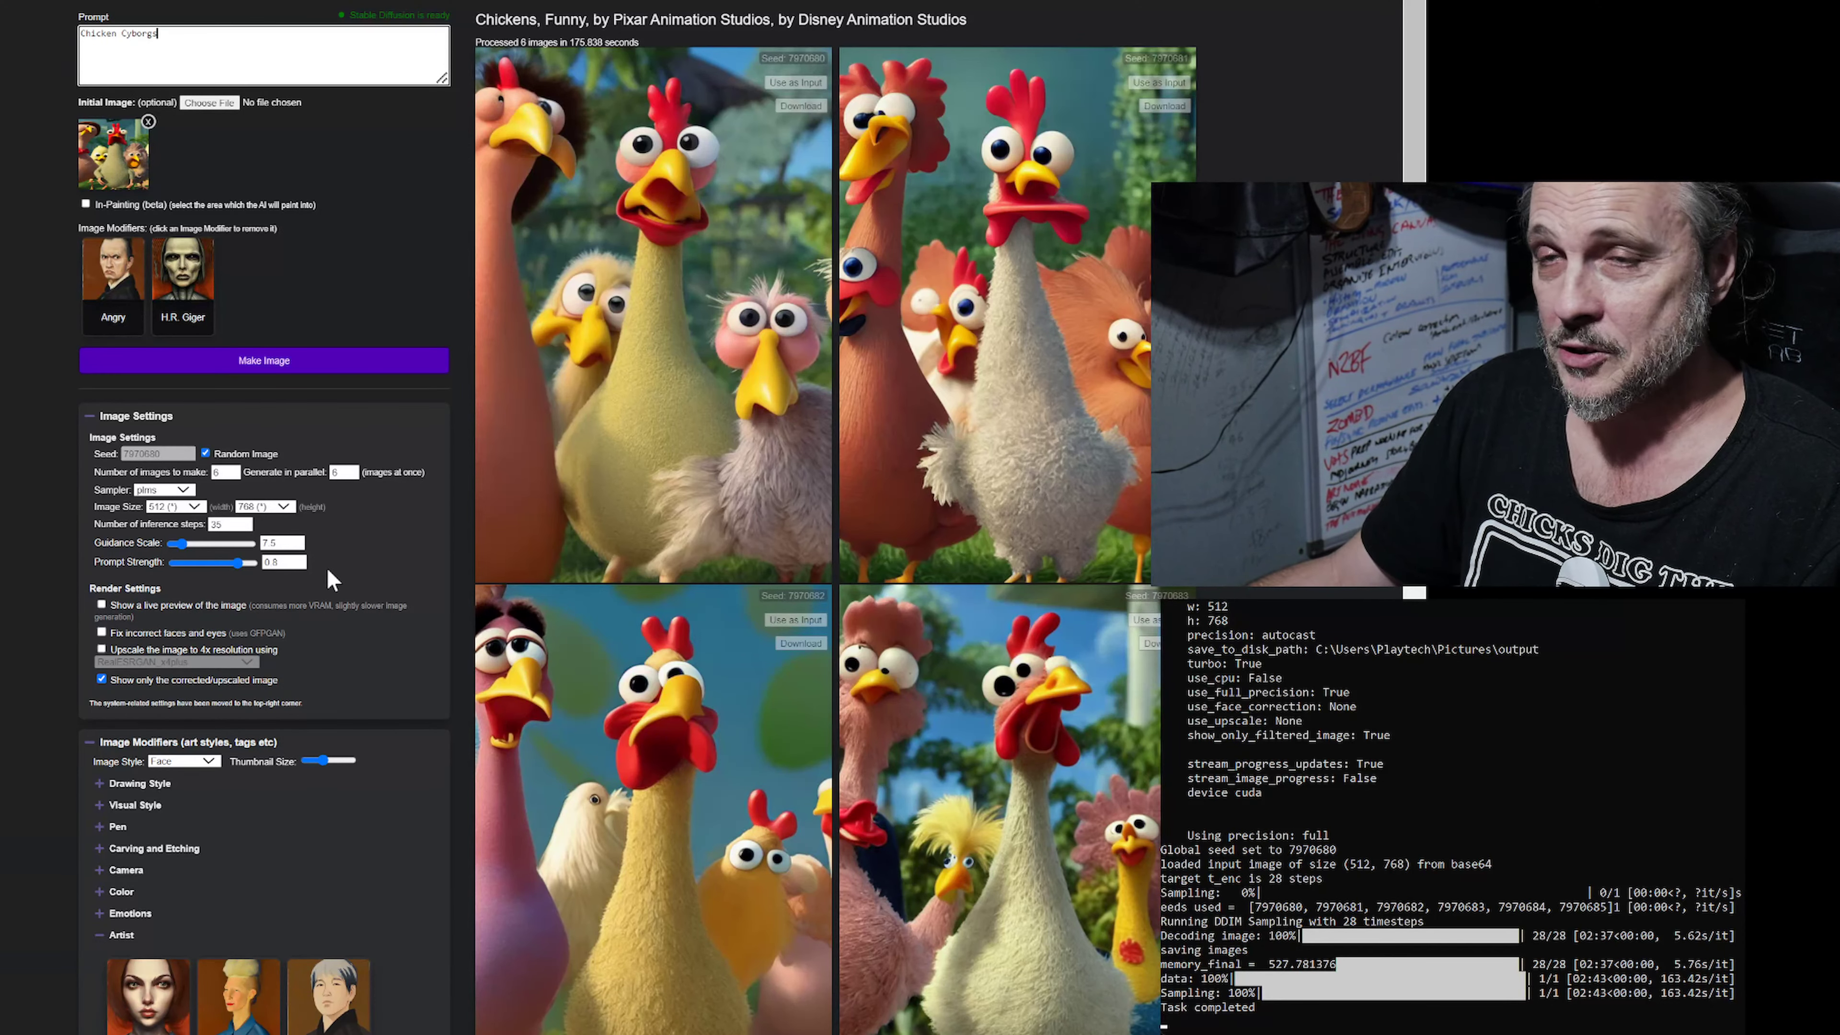
{"action": "left_click", "coordinate": [359, 360]}
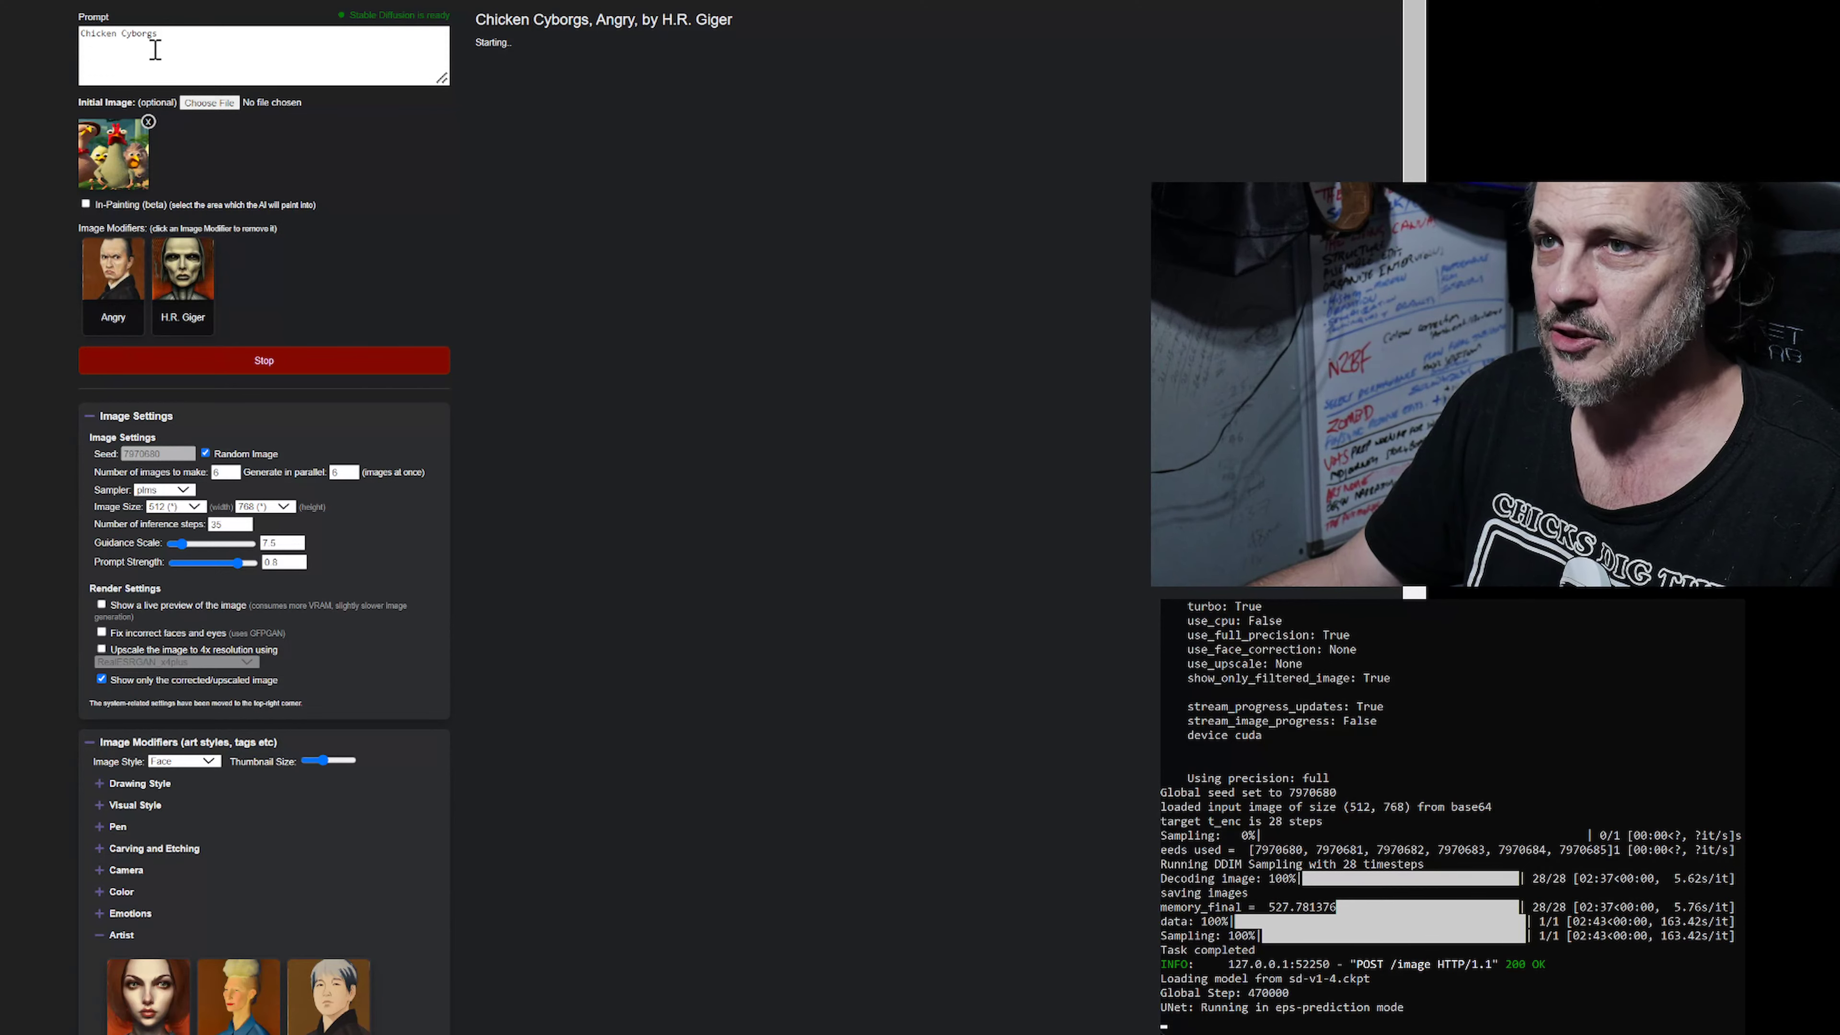
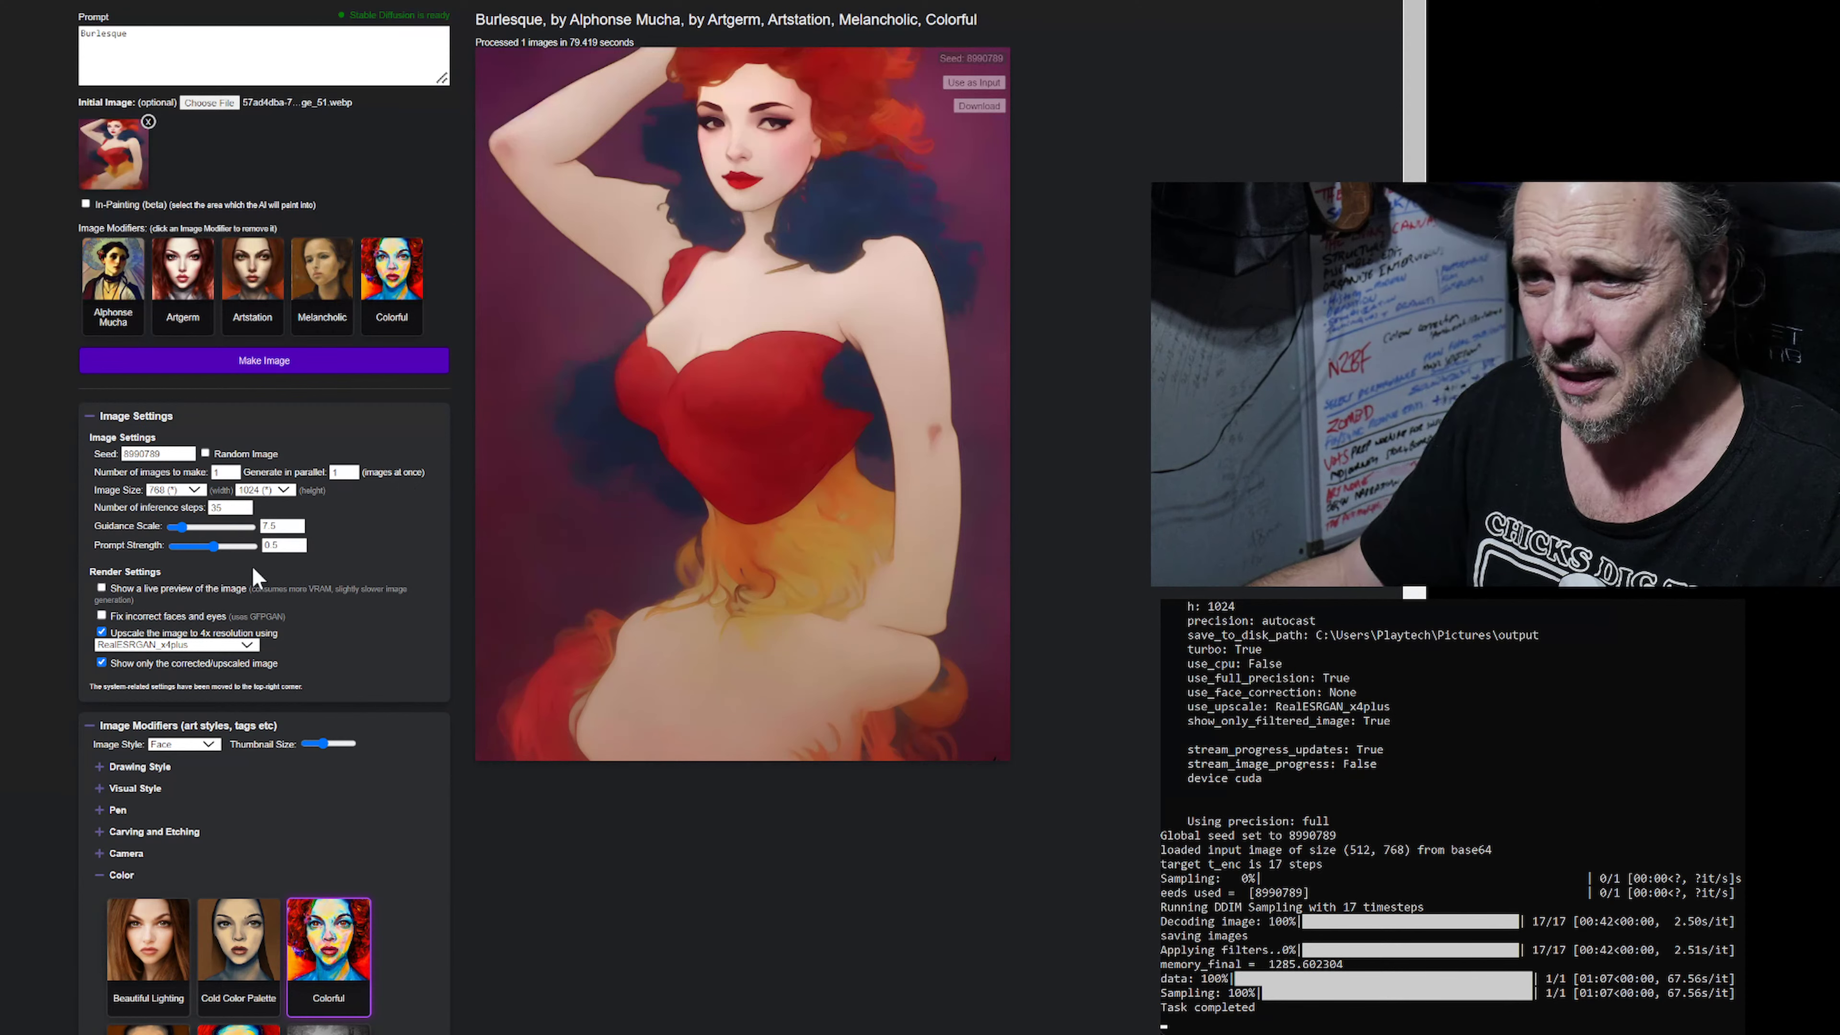
Lower the prompt strength to 0.2 for the Burlesque image.
{"action": "left_click", "coordinate": [191, 546]}
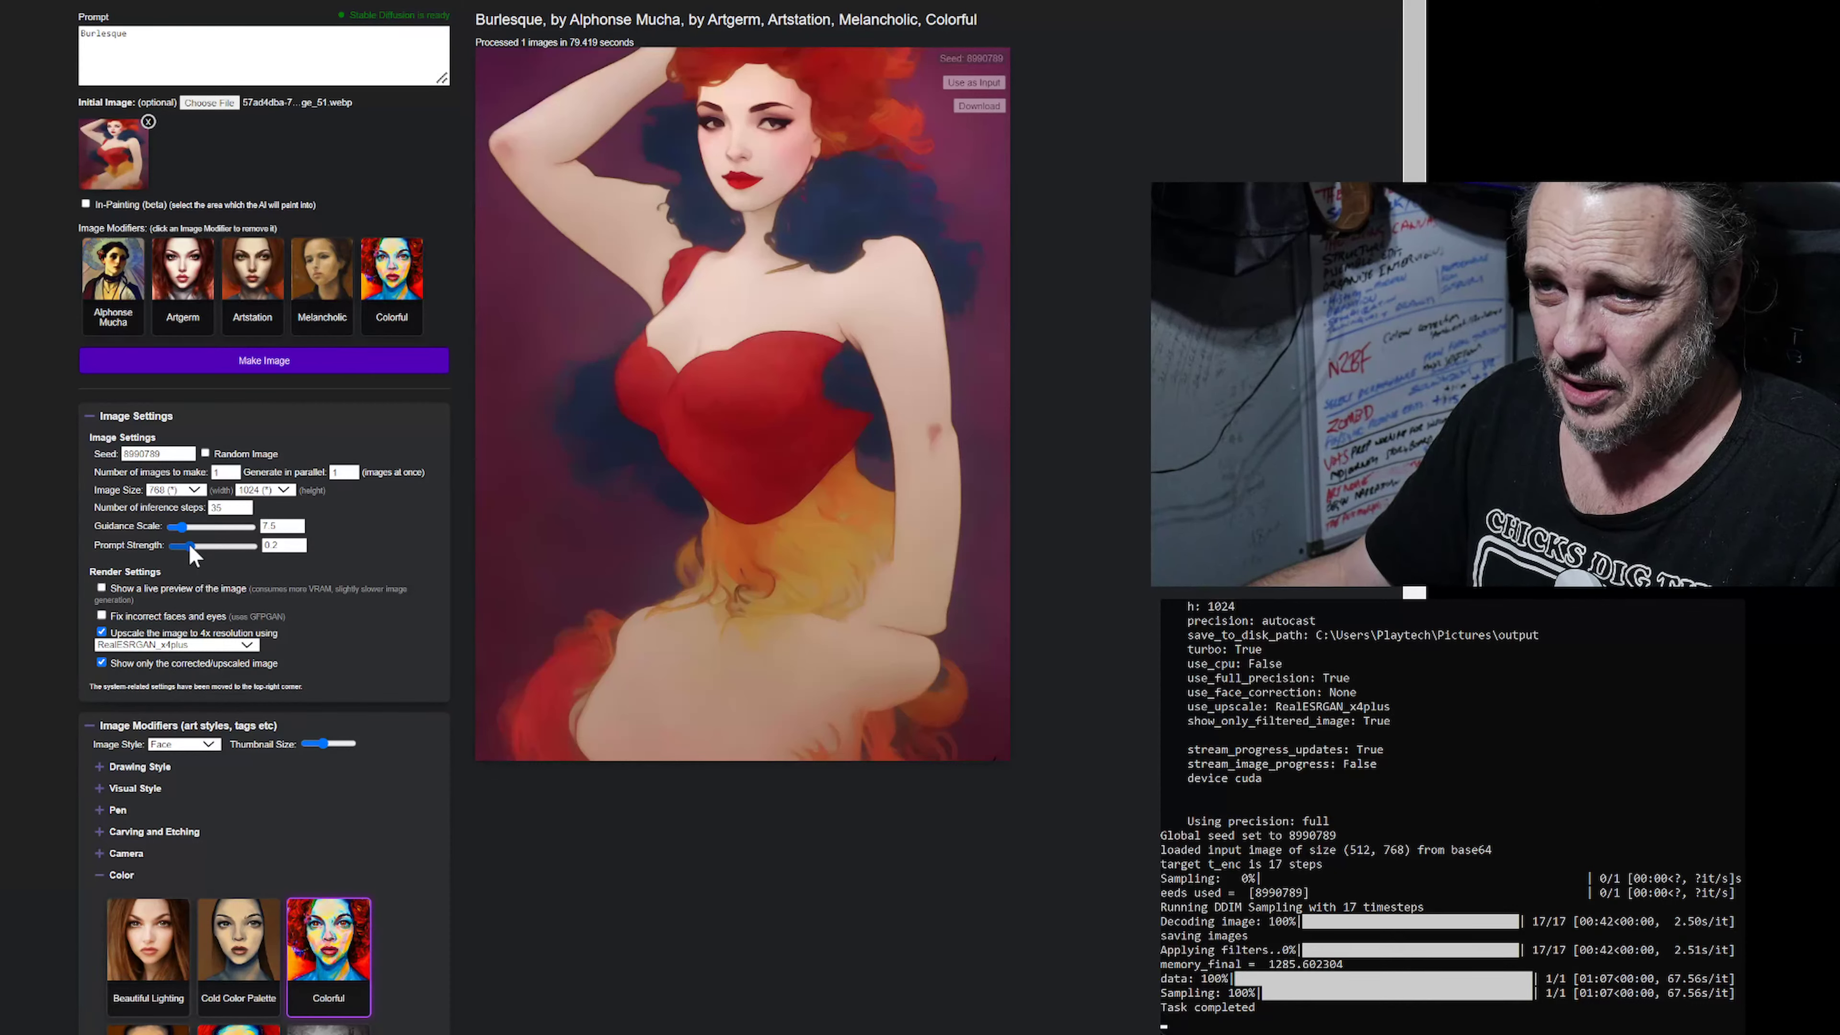
Generate the Burlesque image again with prompt strength 0.5 and correction of incorrect faces and eyes enabled.
{"action": "left_click_drag", "start_coordinate": [191, 546], "coordinate": [221, 543]}
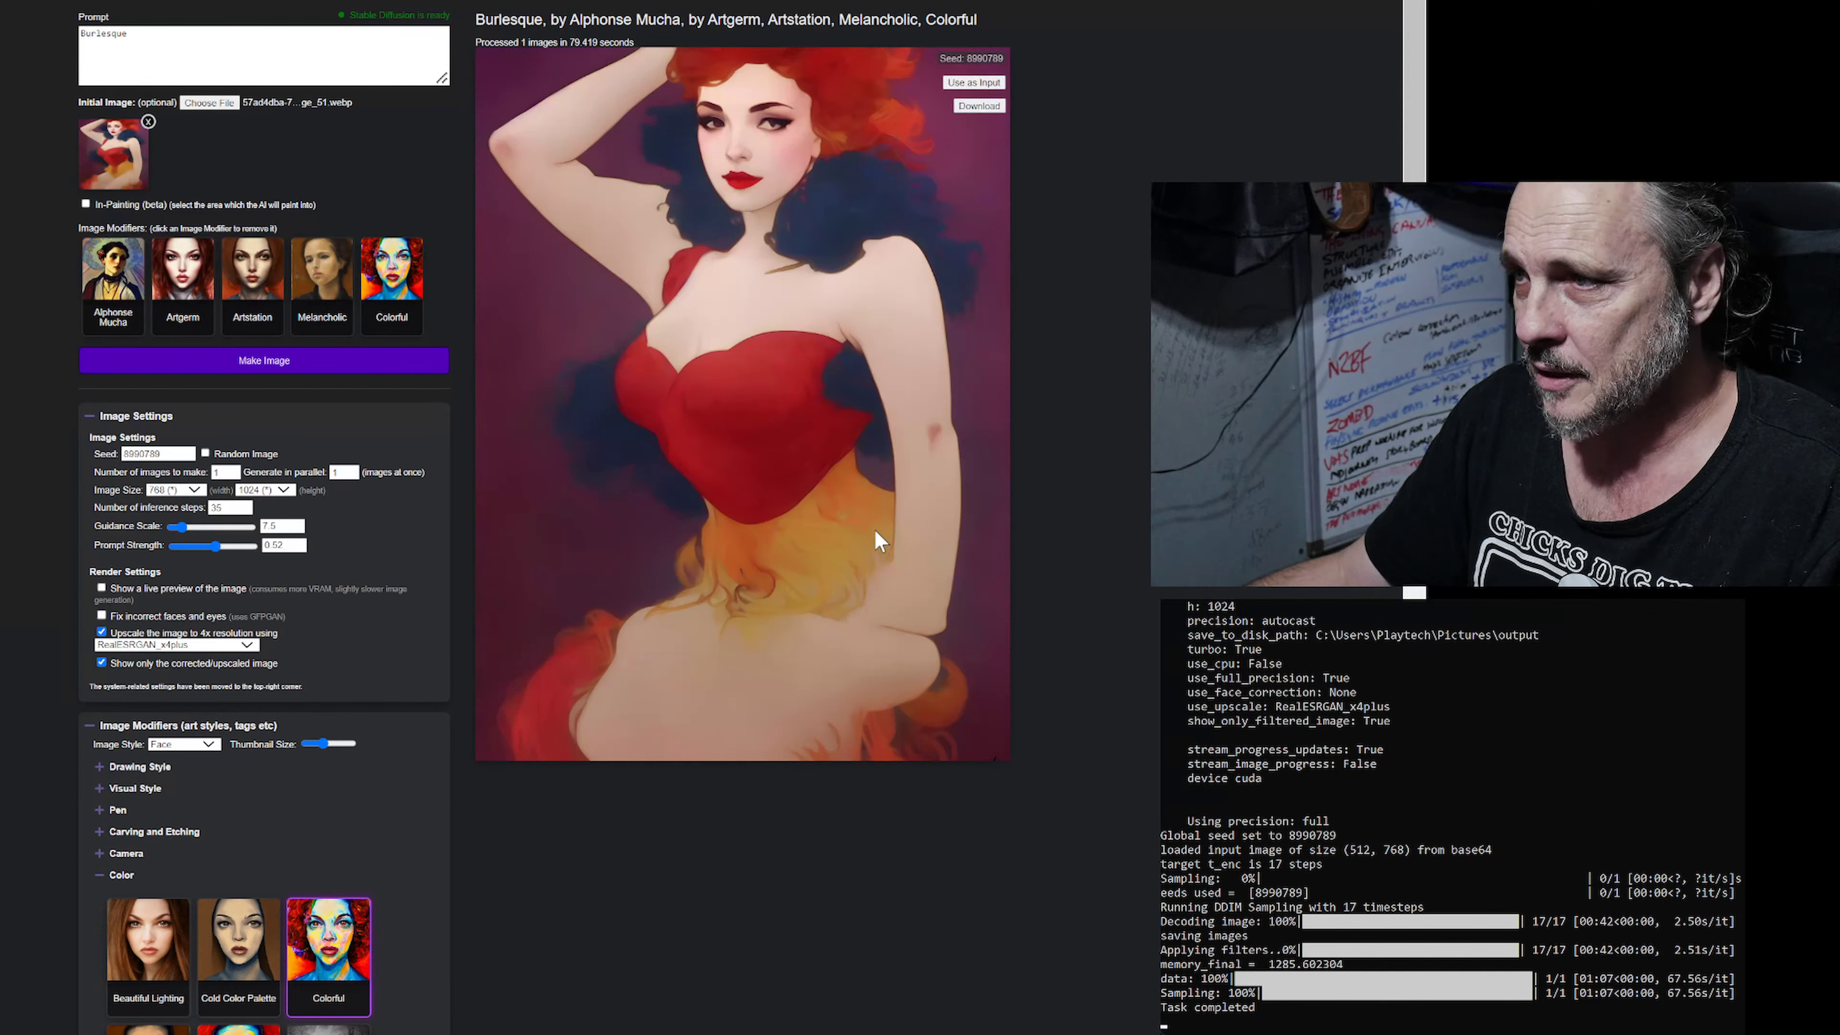
{"action": "left_click", "coordinate": [102, 616]}
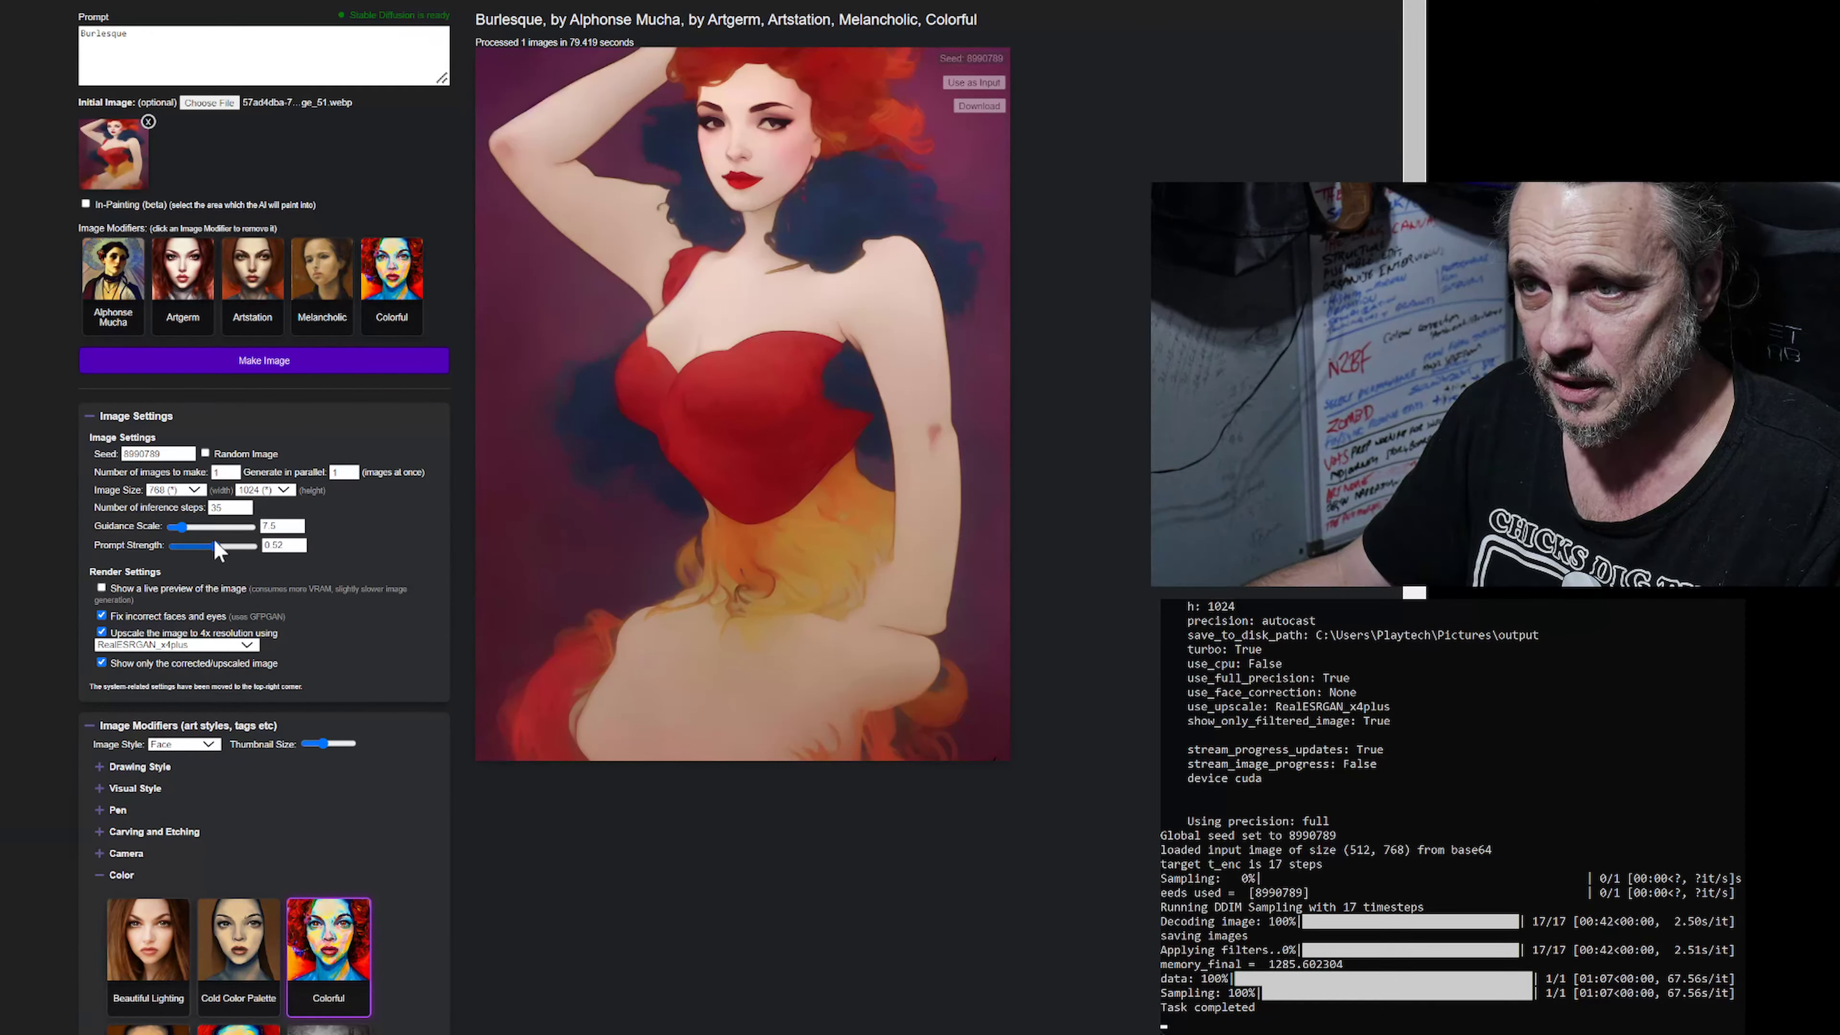
{"action": "left_click", "coordinate": [289, 542]}
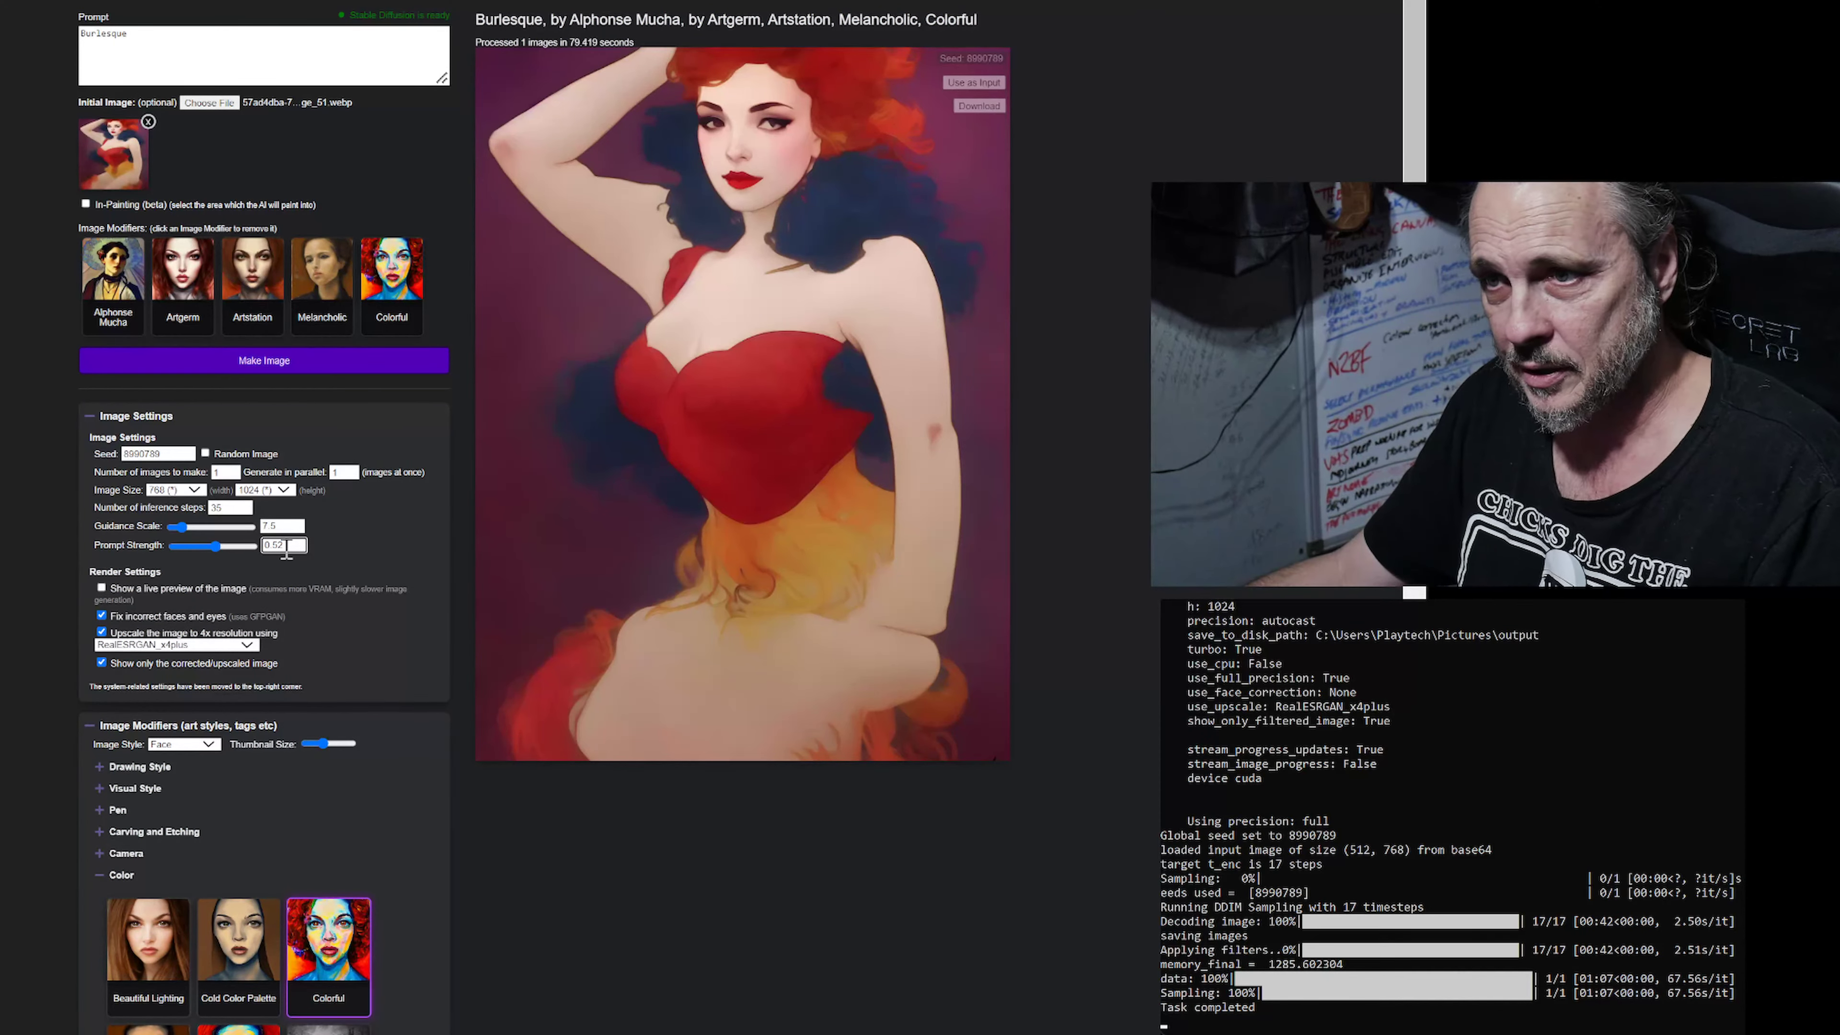
{"action": "key", "text": "BackSpace"}
{"action": "left_click", "coordinate": [275, 361]}
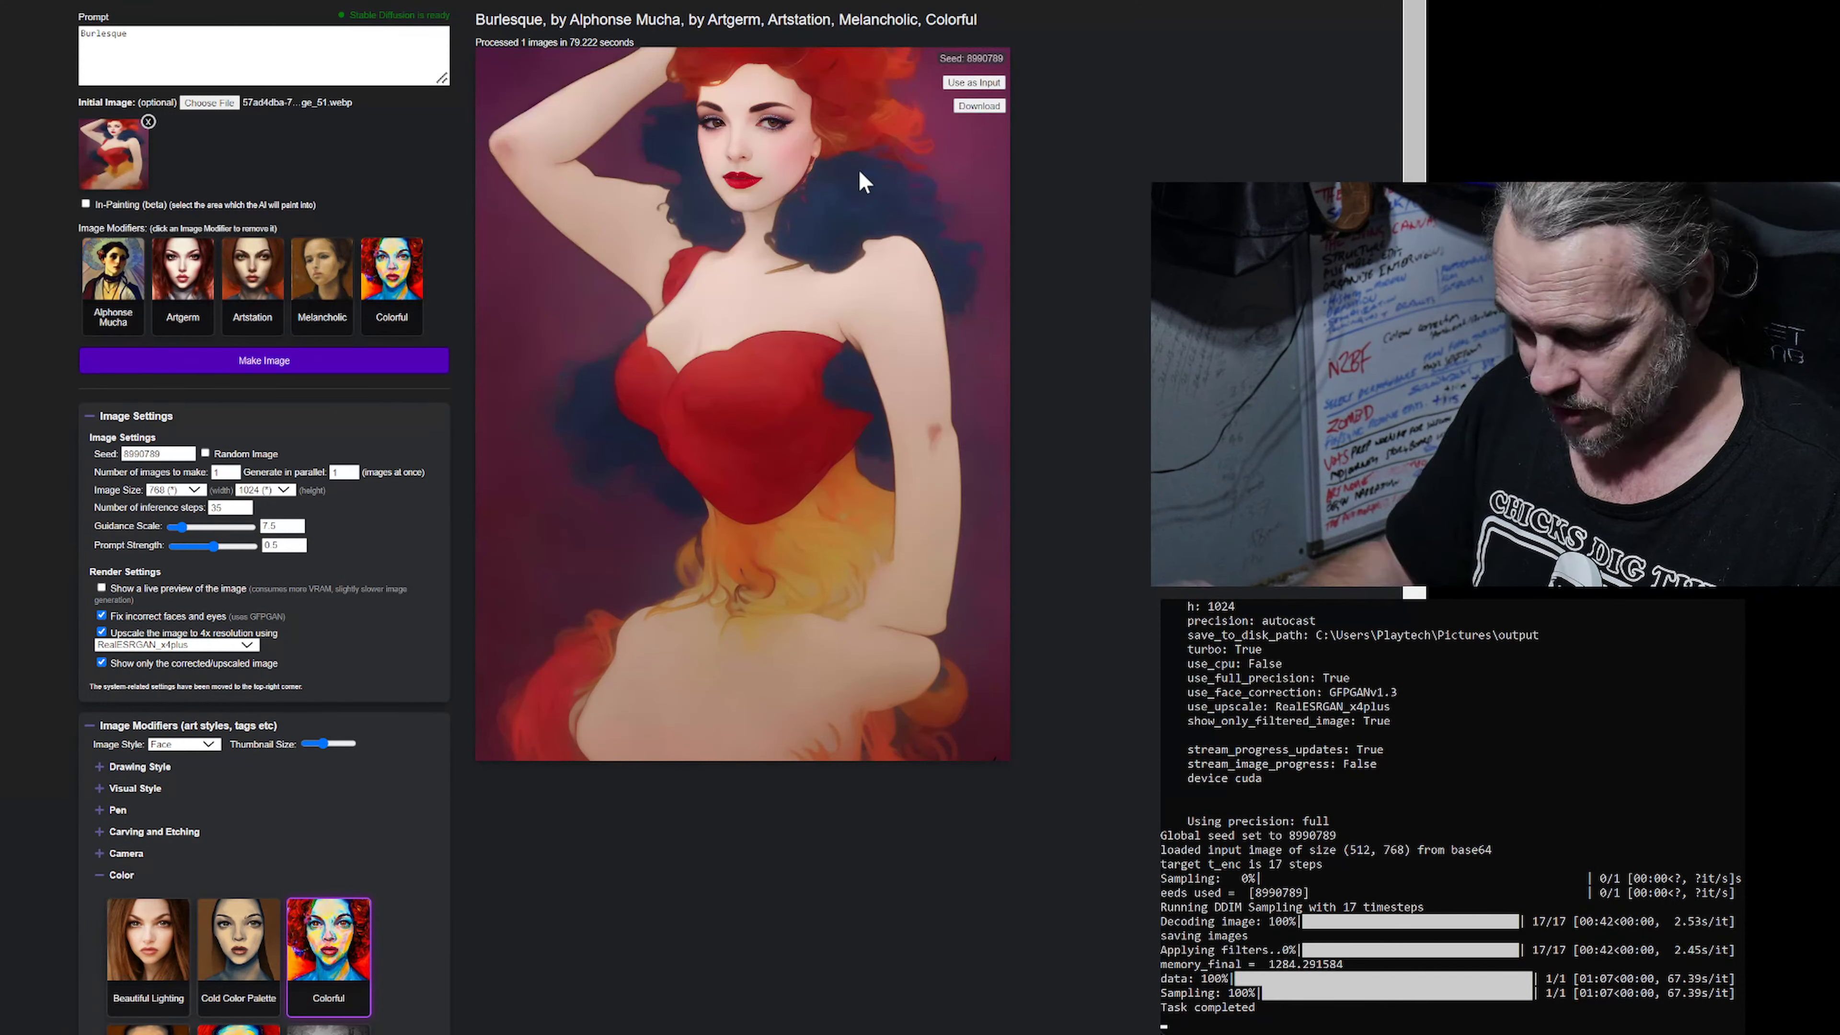
Enlarge the page to examine the face and details of the generated red-haired Burlesque image.
{"action": "key", "text": "ctrl+plus"}
{"action": "key", "text": "ctrl+plus"}
{"action": "key", "text": "ctrl+plus"}
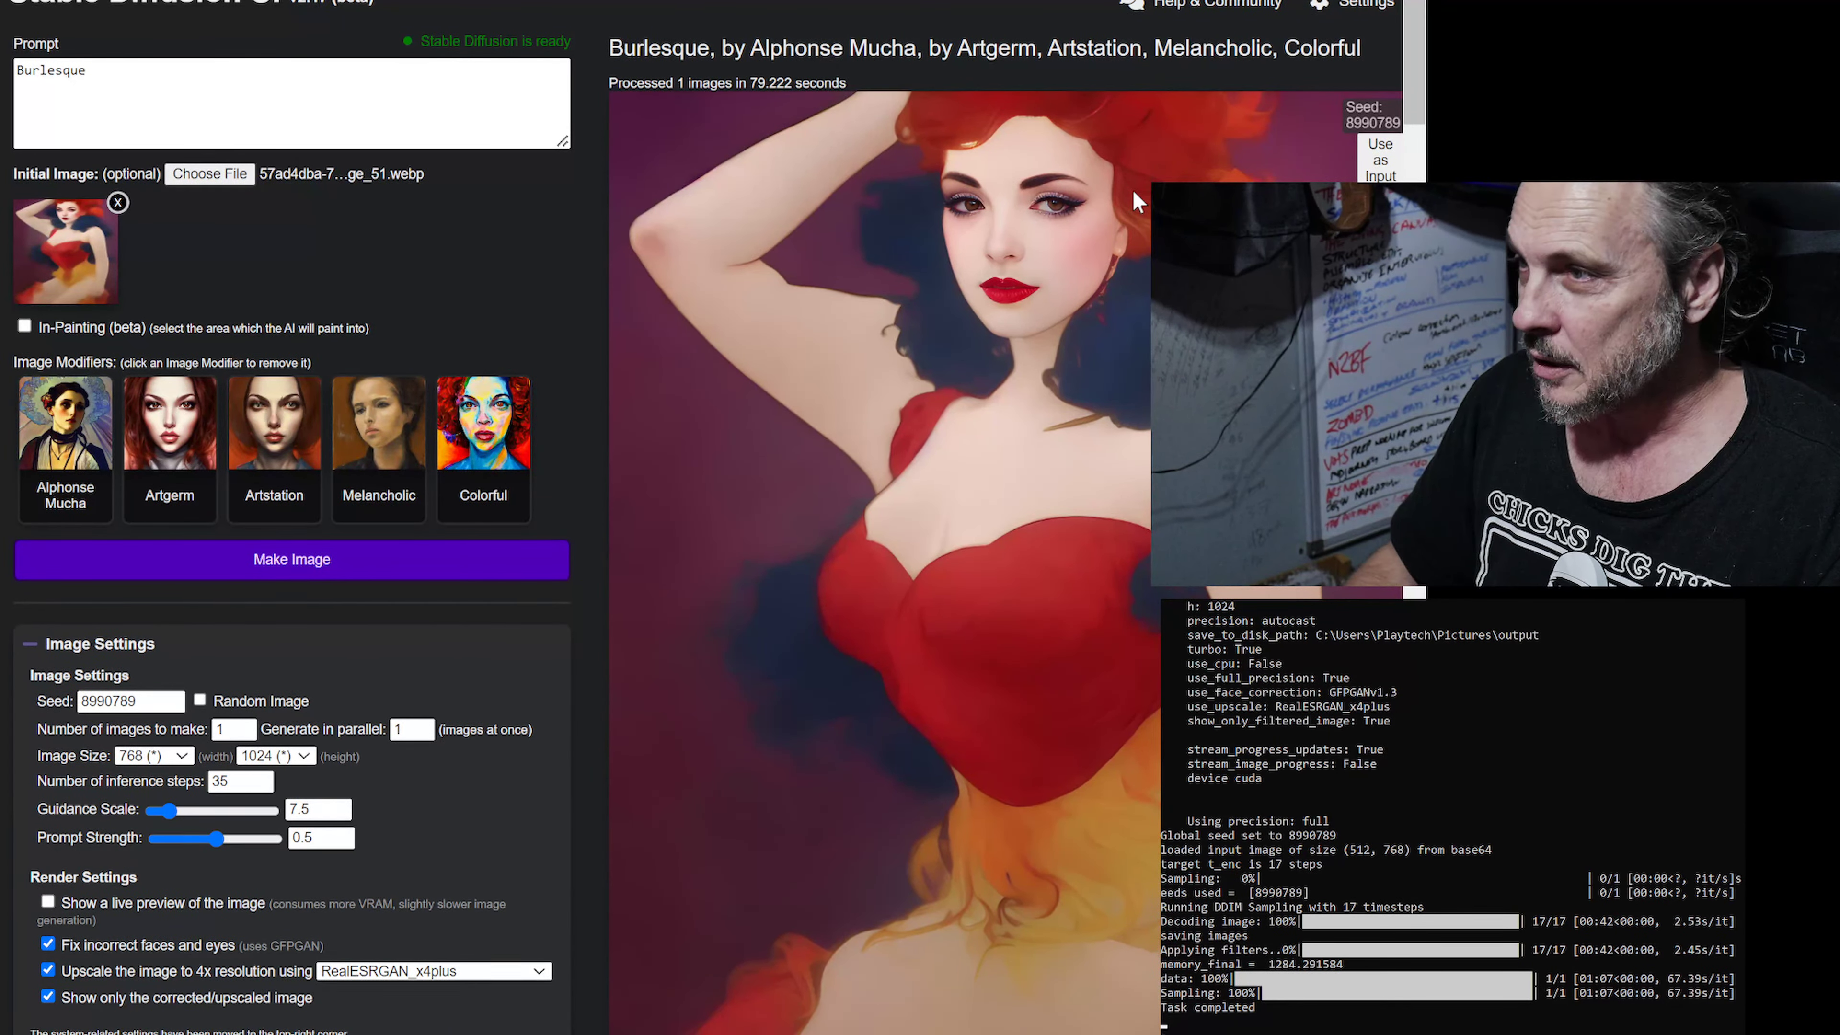
{"action": "key", "text": "ctrl+plus"}
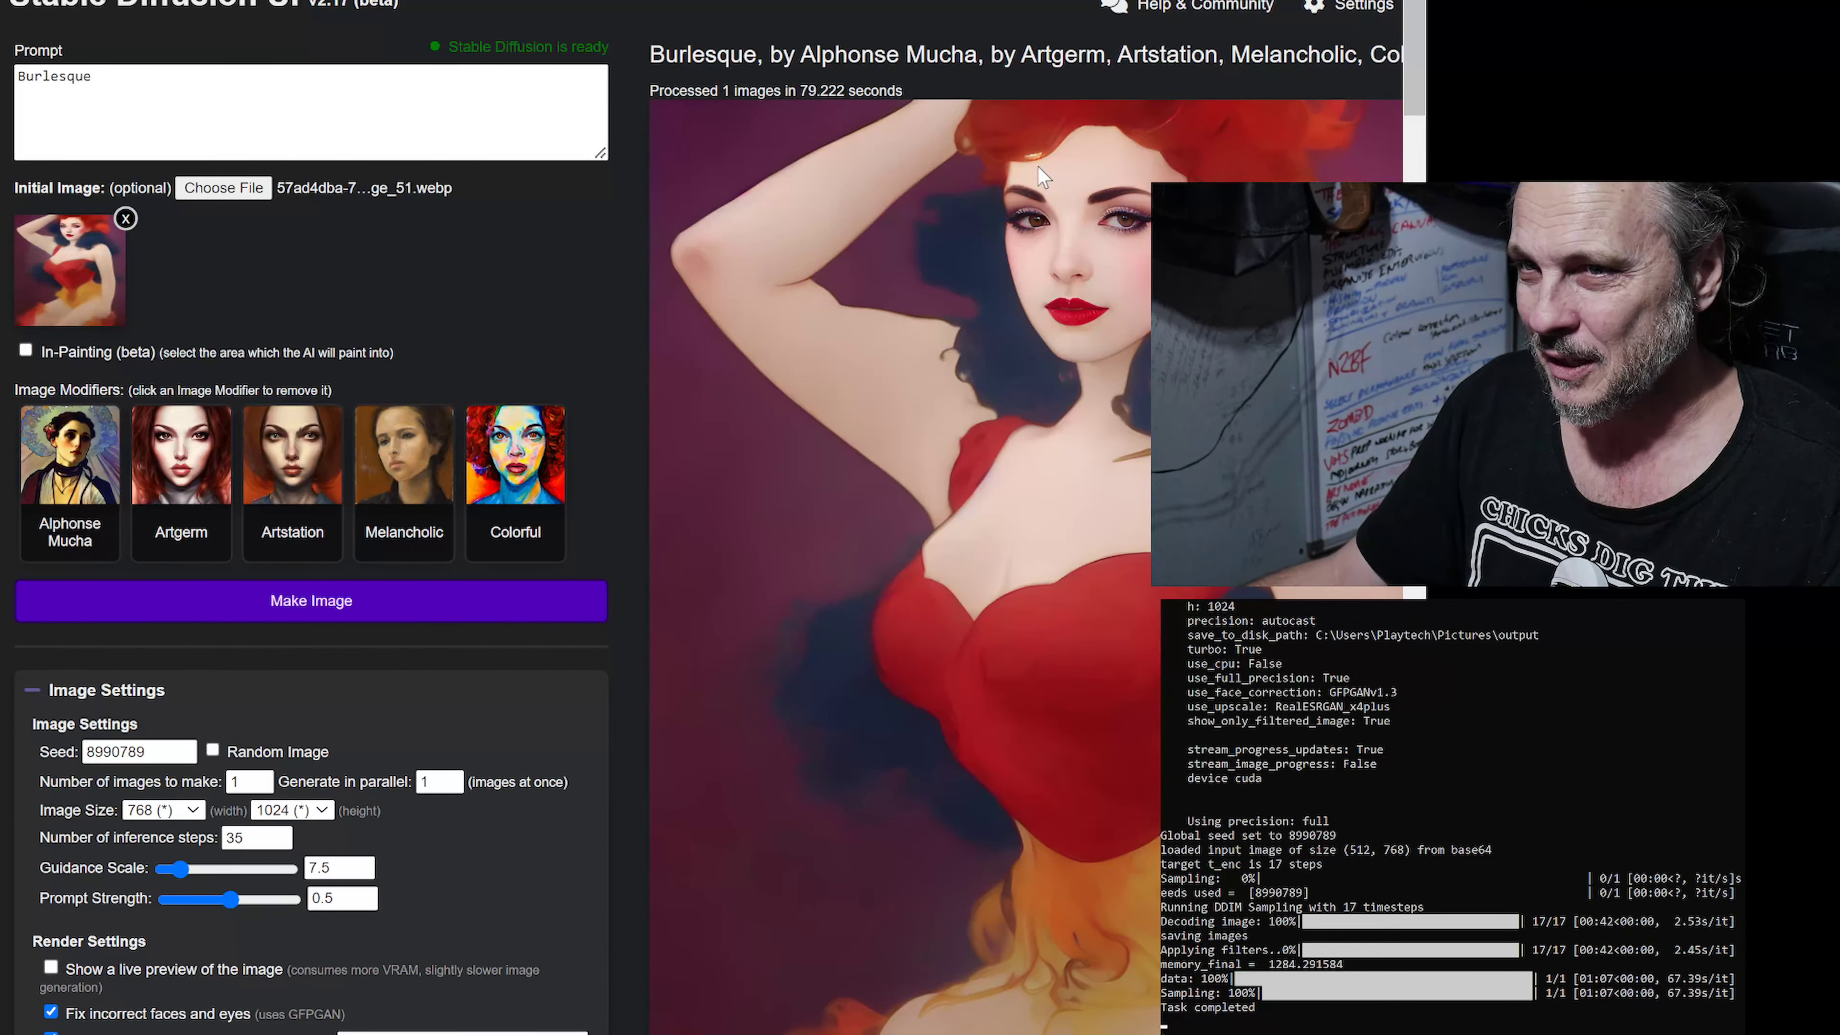
{"action": "key", "text": "ctrl+minus"}
{"action": "key", "text": "ctrl+minus"}
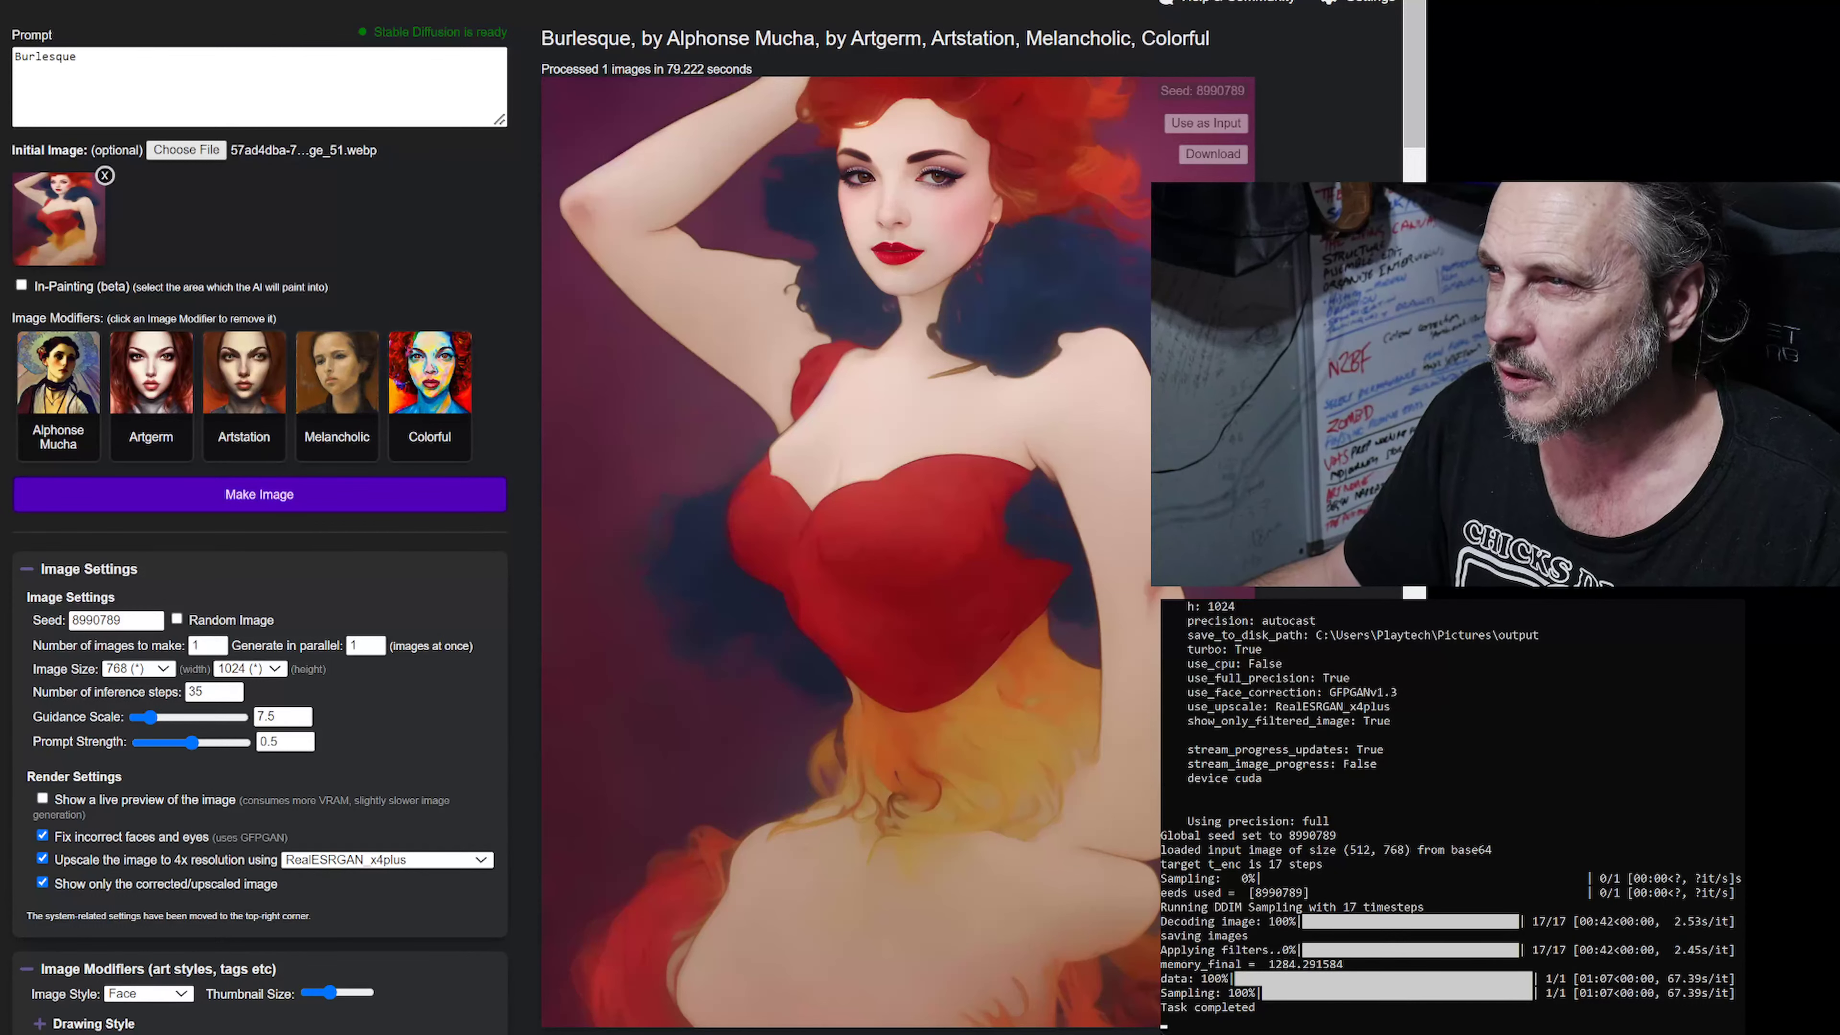
Replace the initial image with the c006d309-5…ge_60.webp corset picture and generate the Burlesque image from it.
{"action": "key", "text": "Return"}
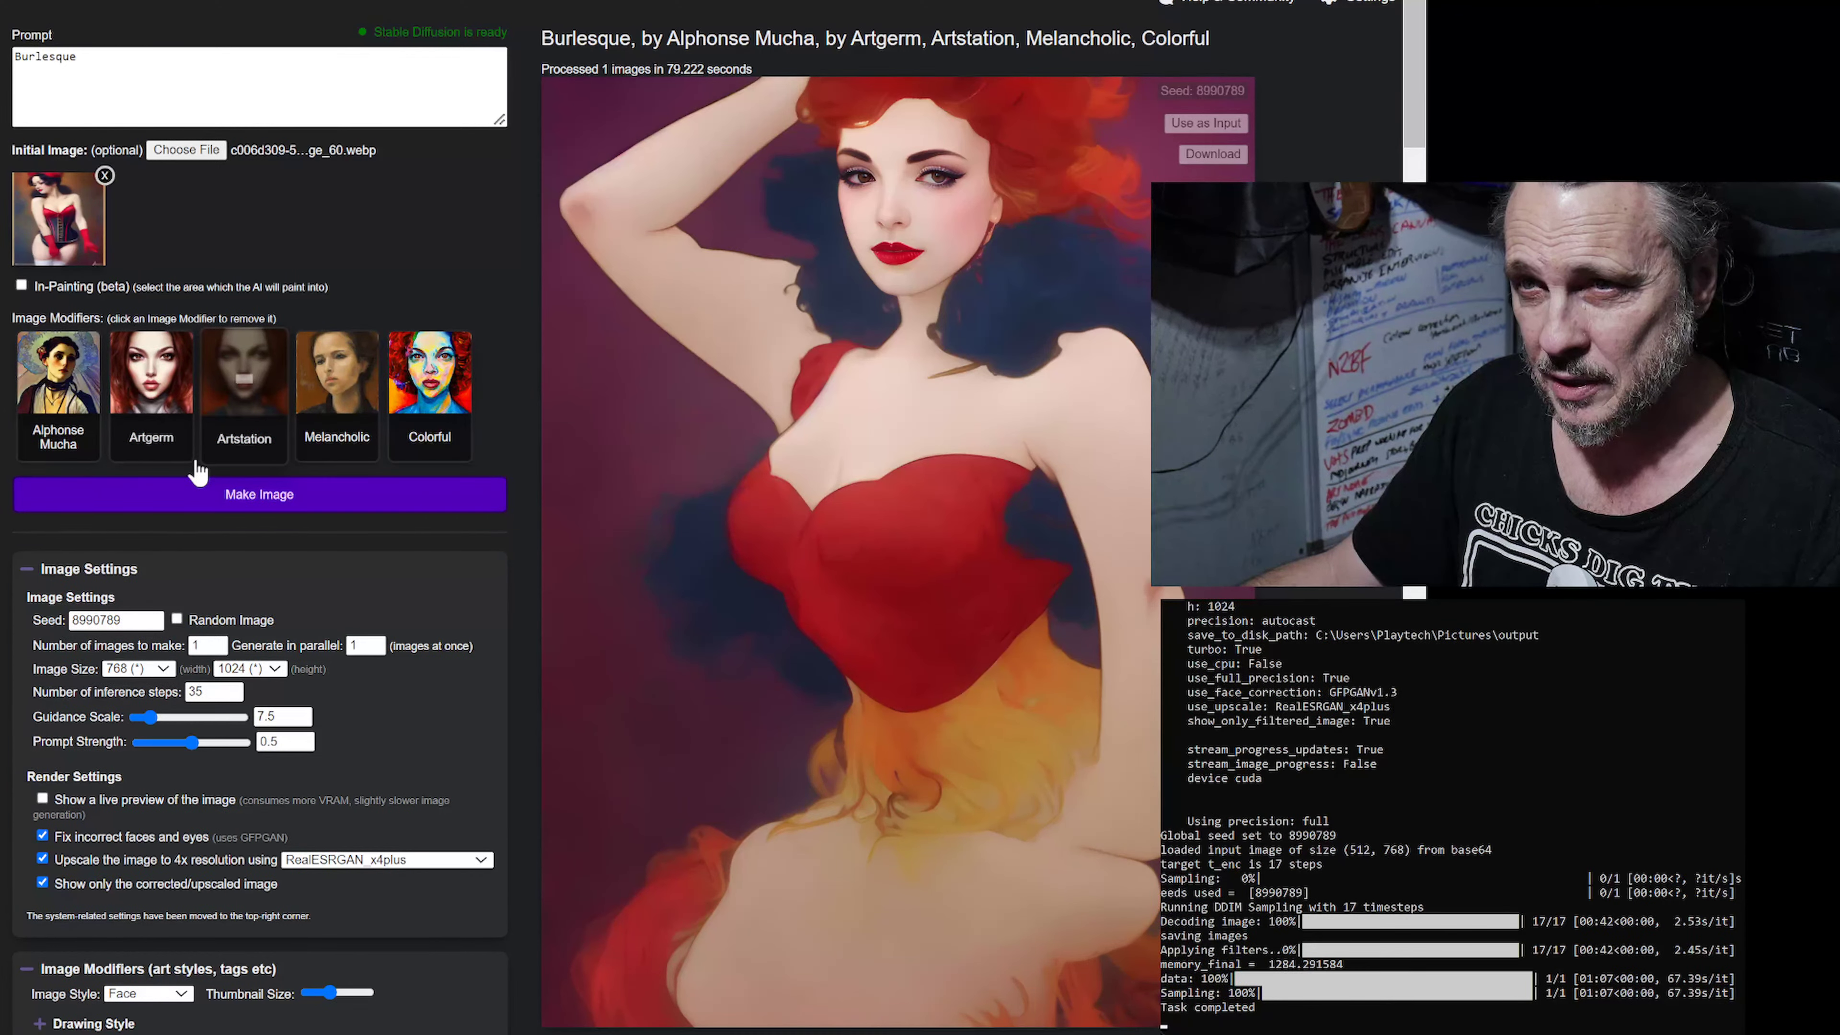
{"action": "left_click", "coordinate": [229, 496]}
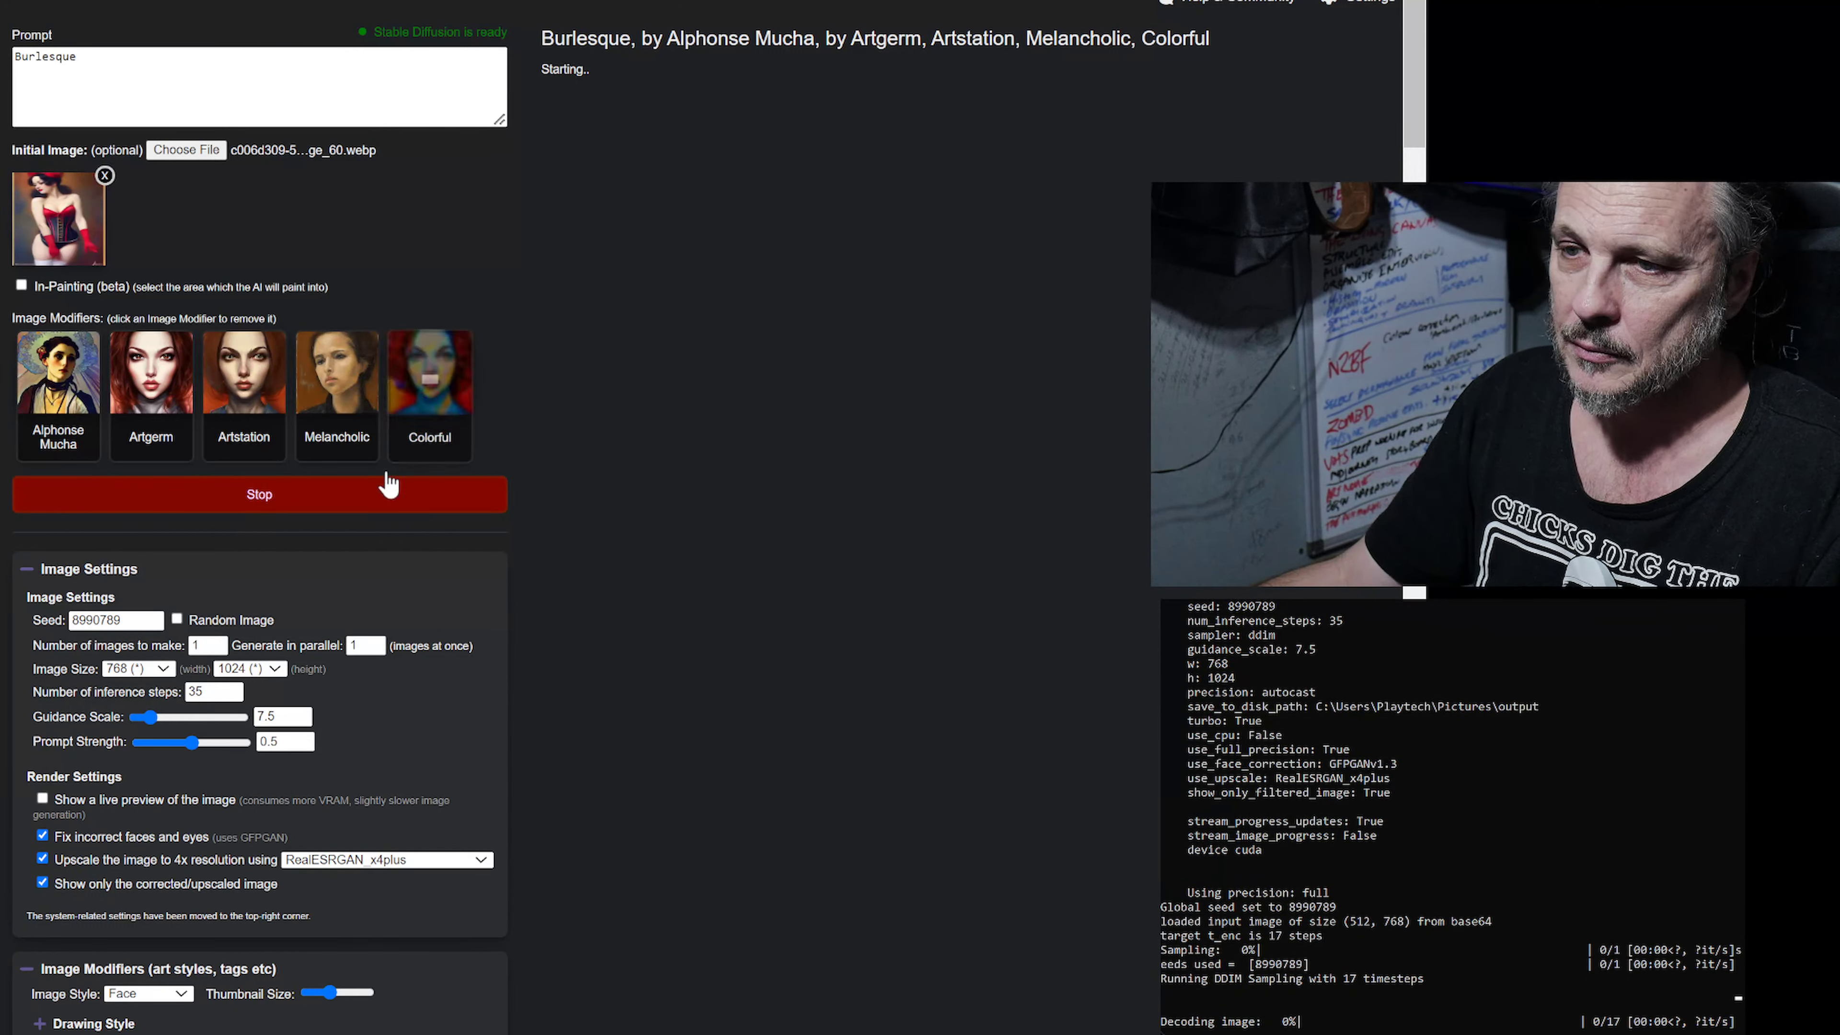
Generate a Burlesque image from the initial image 616ee271-f…age_78.webp with a random seed and prompt strength 0.2, and review the result.
{"action": "left_click", "coordinate": [176, 620]}
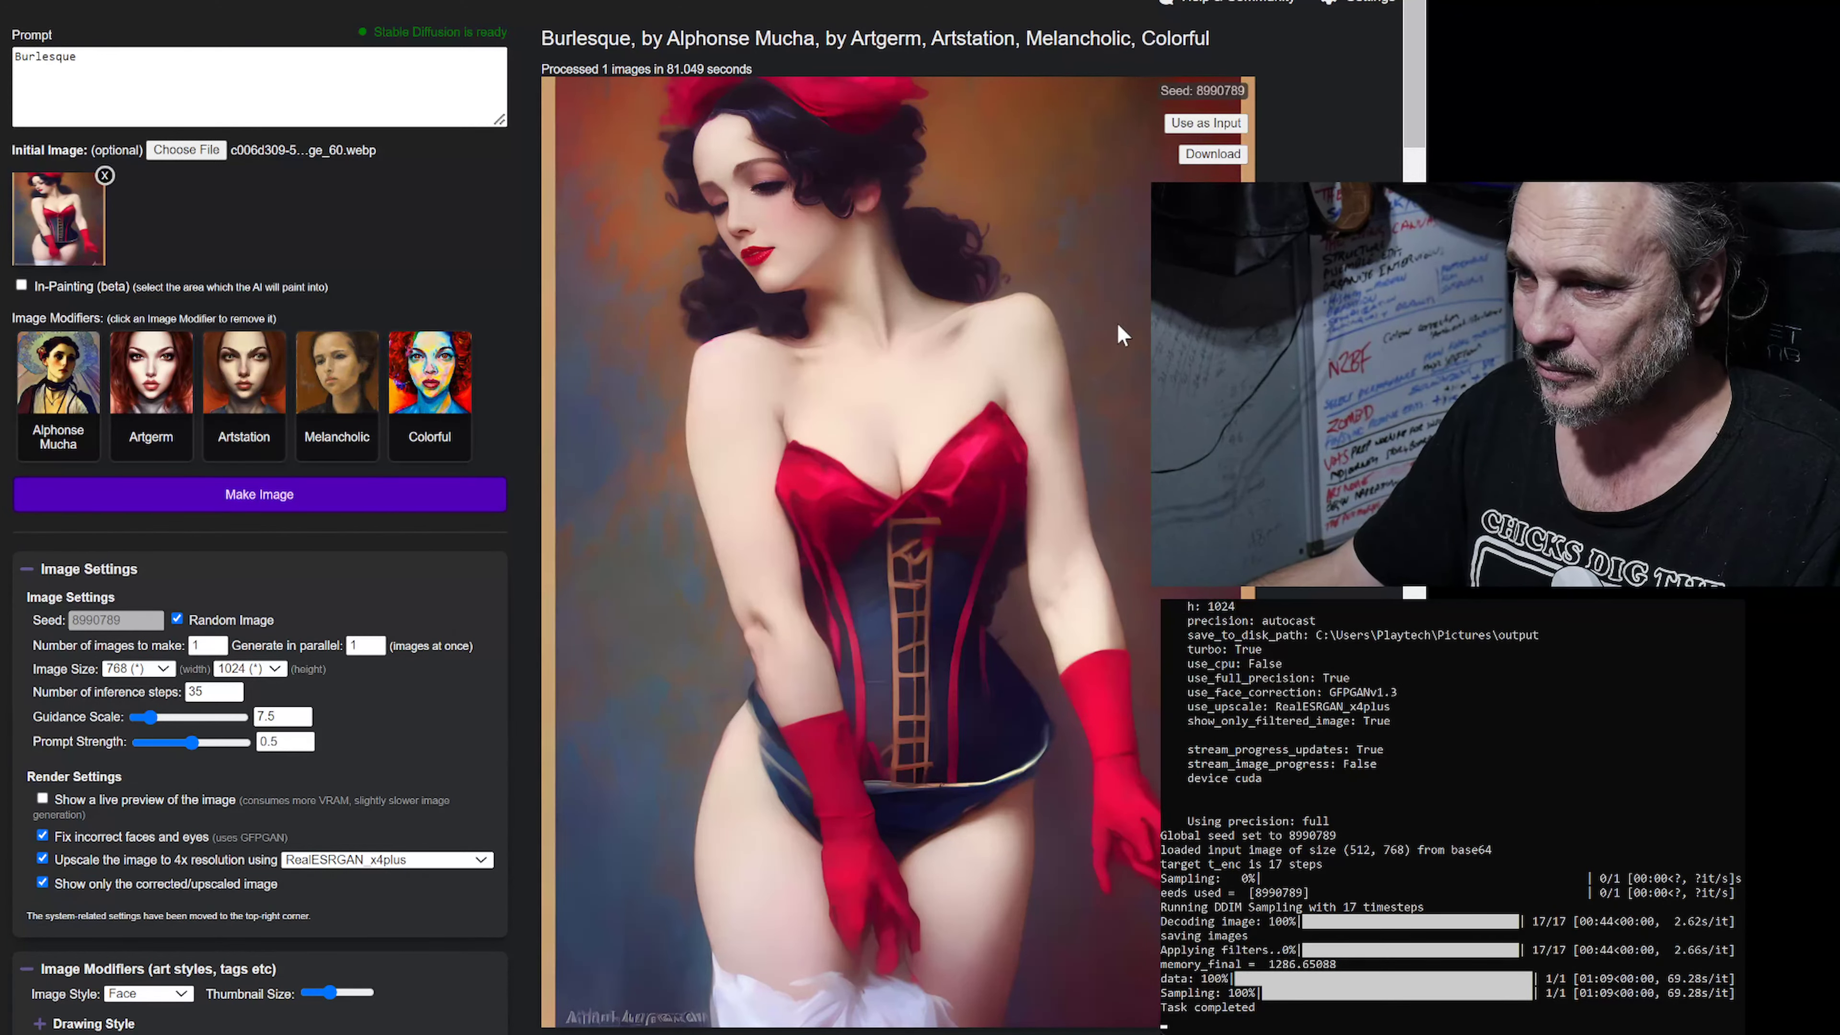
{"action": "scroll", "coordinate": [1114, 493], "scroll_direction": "down", "scroll_amount": 4}
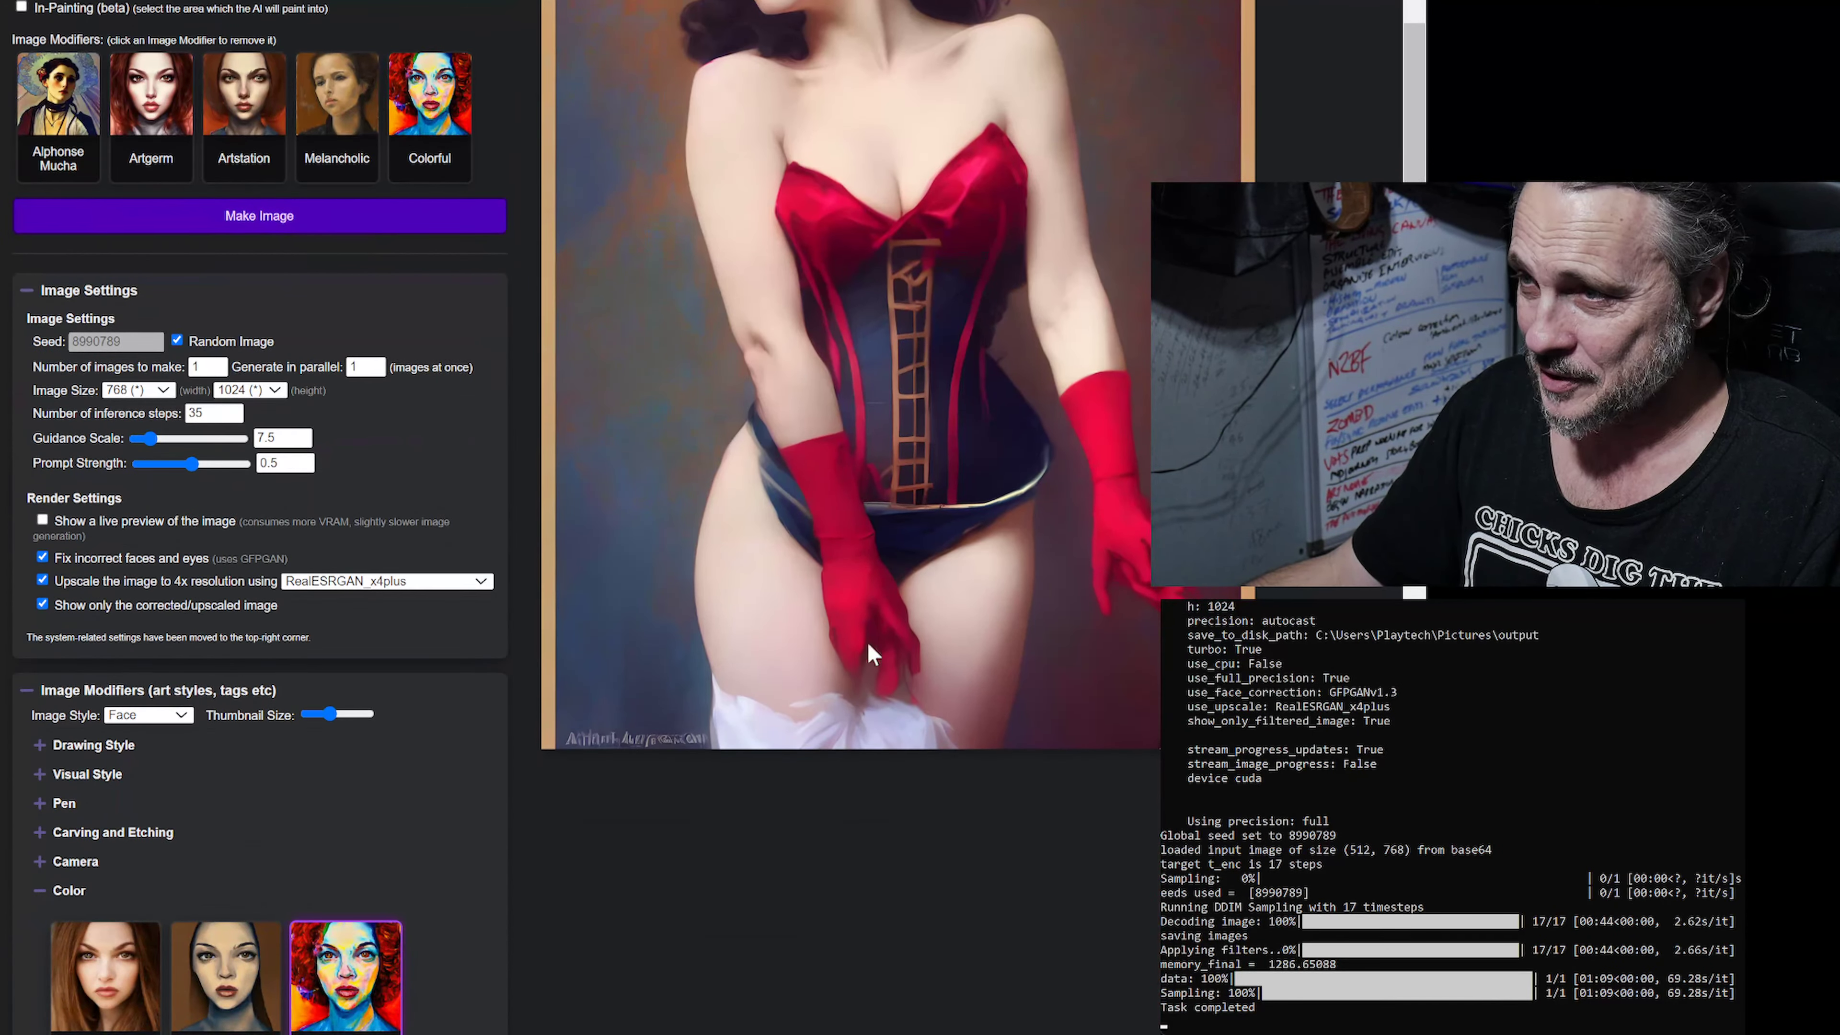
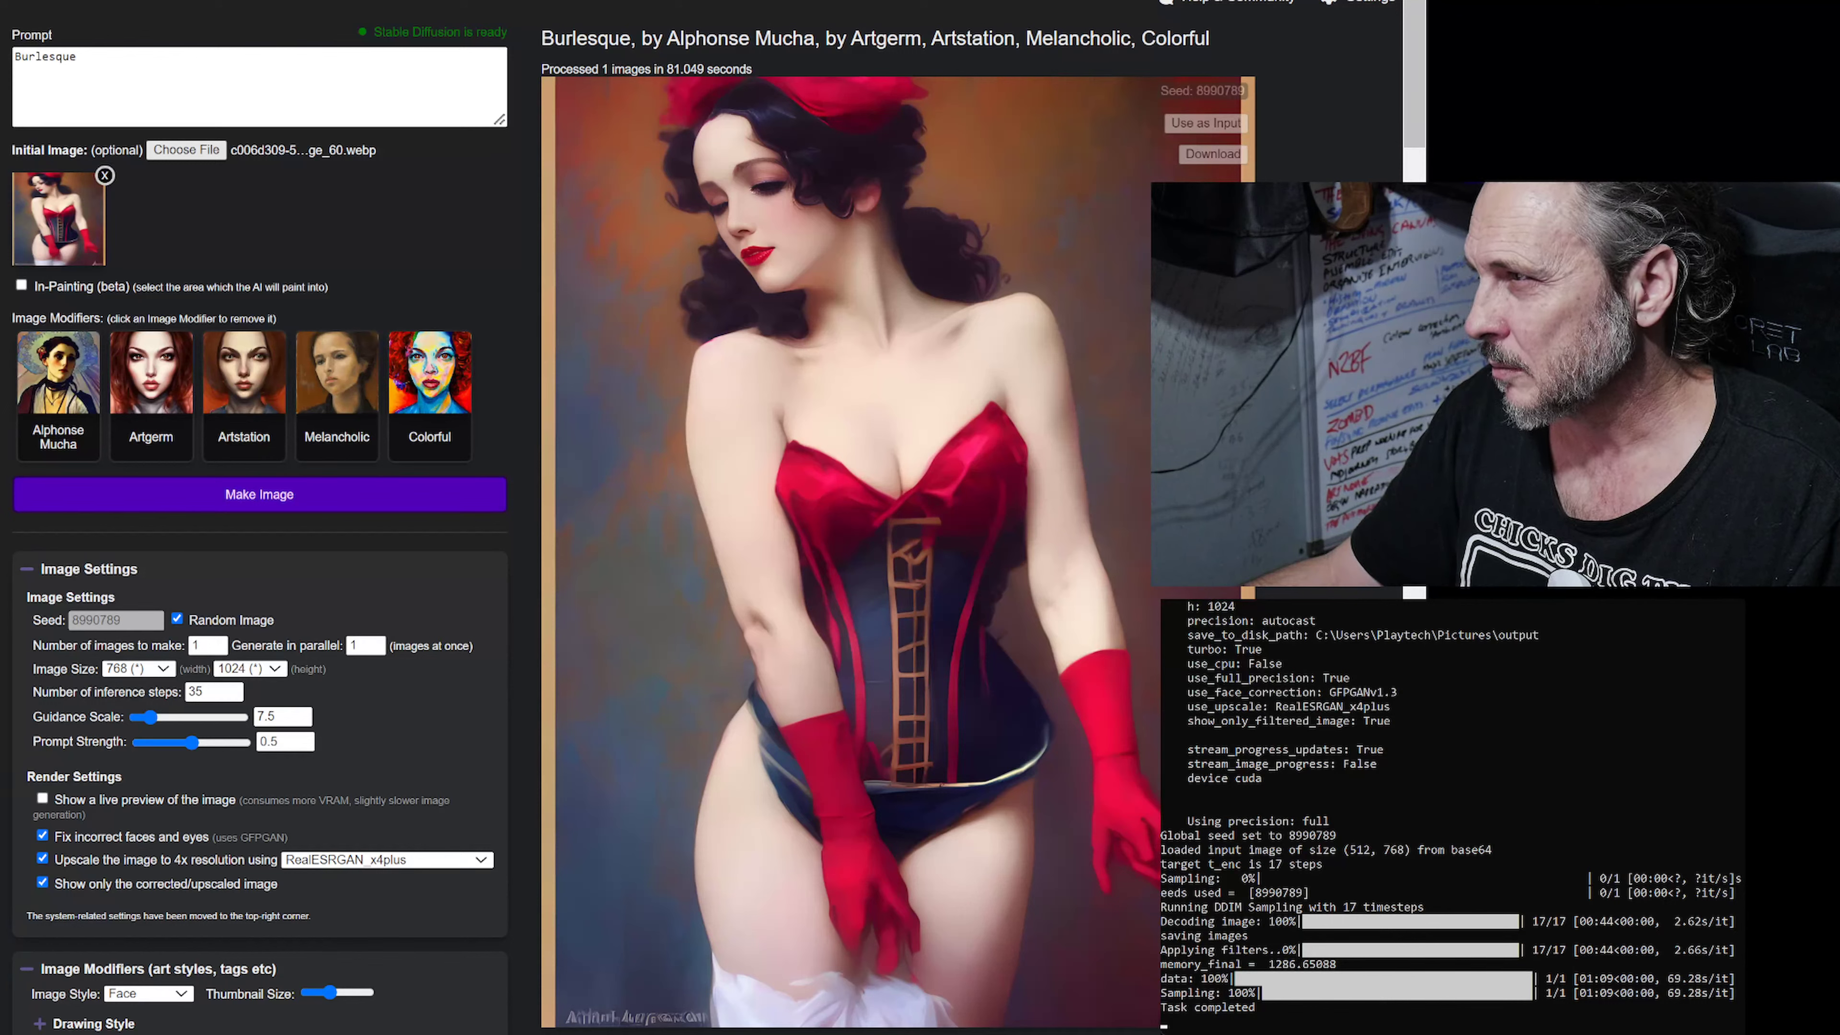
{"action": "key", "text": "Return"}
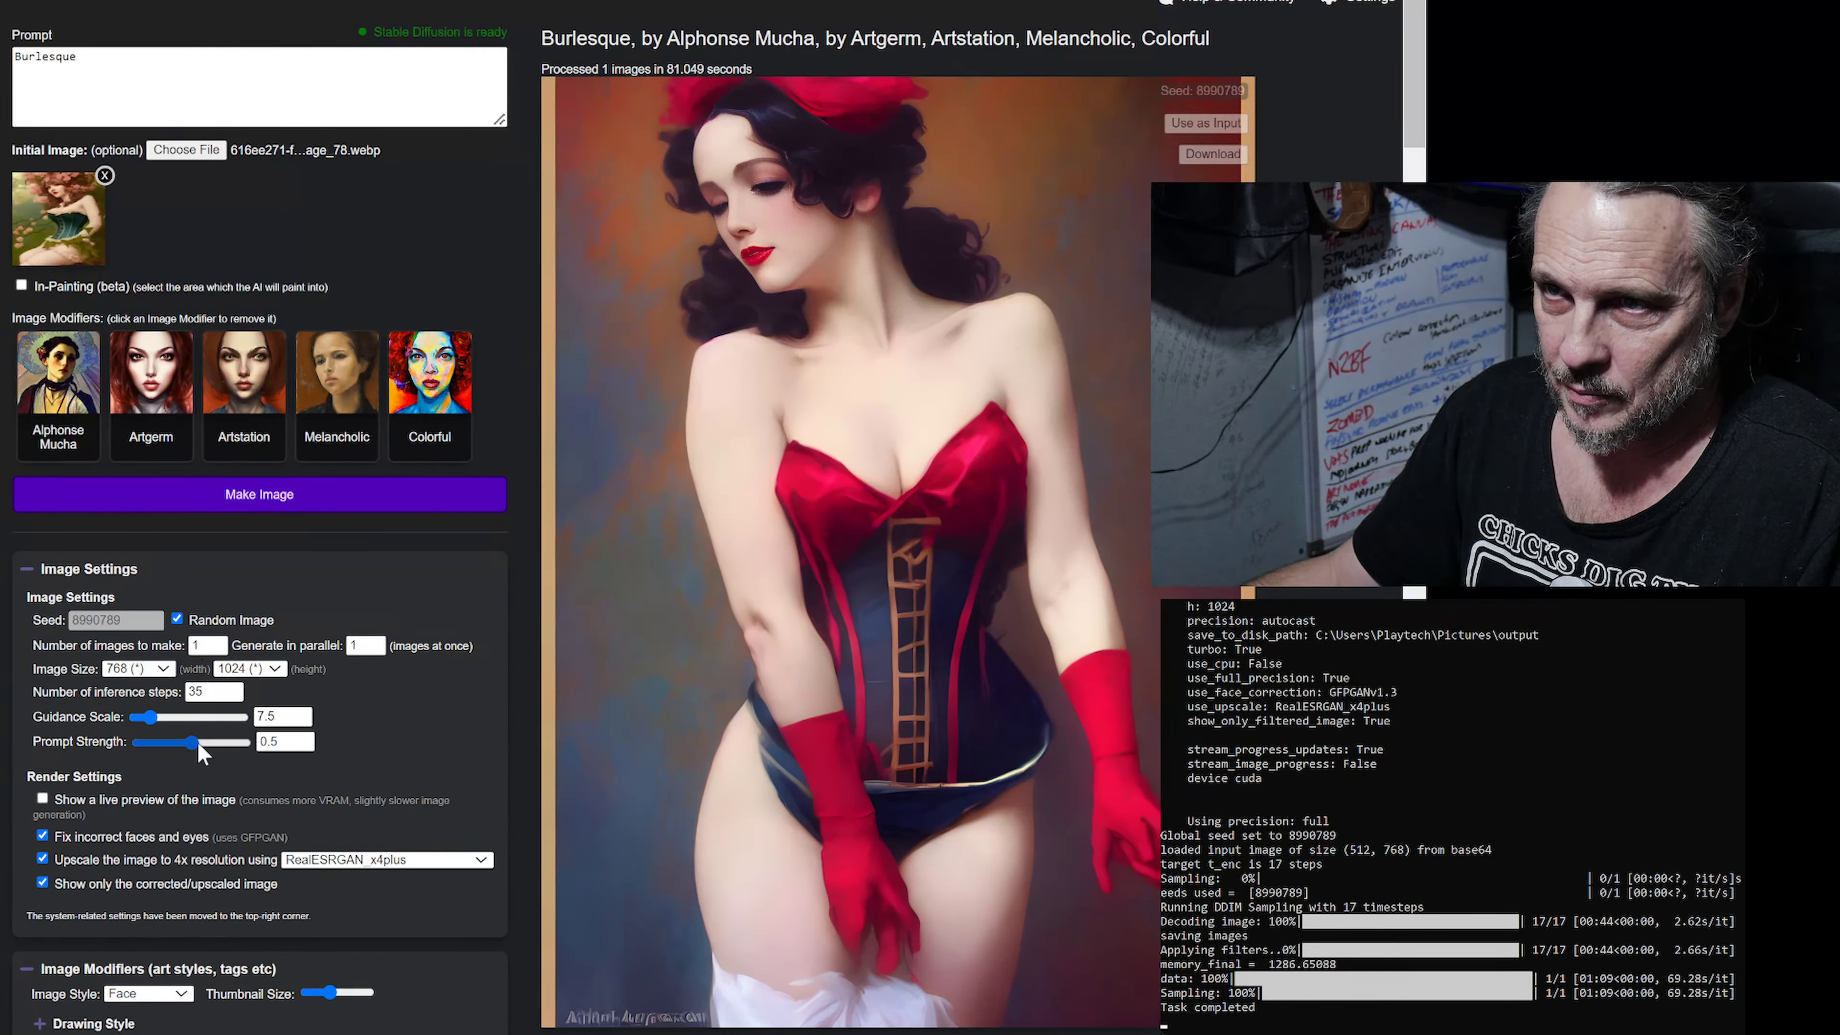
{"action": "left_click_drag", "start_coordinate": [197, 742], "coordinate": [162, 742]}
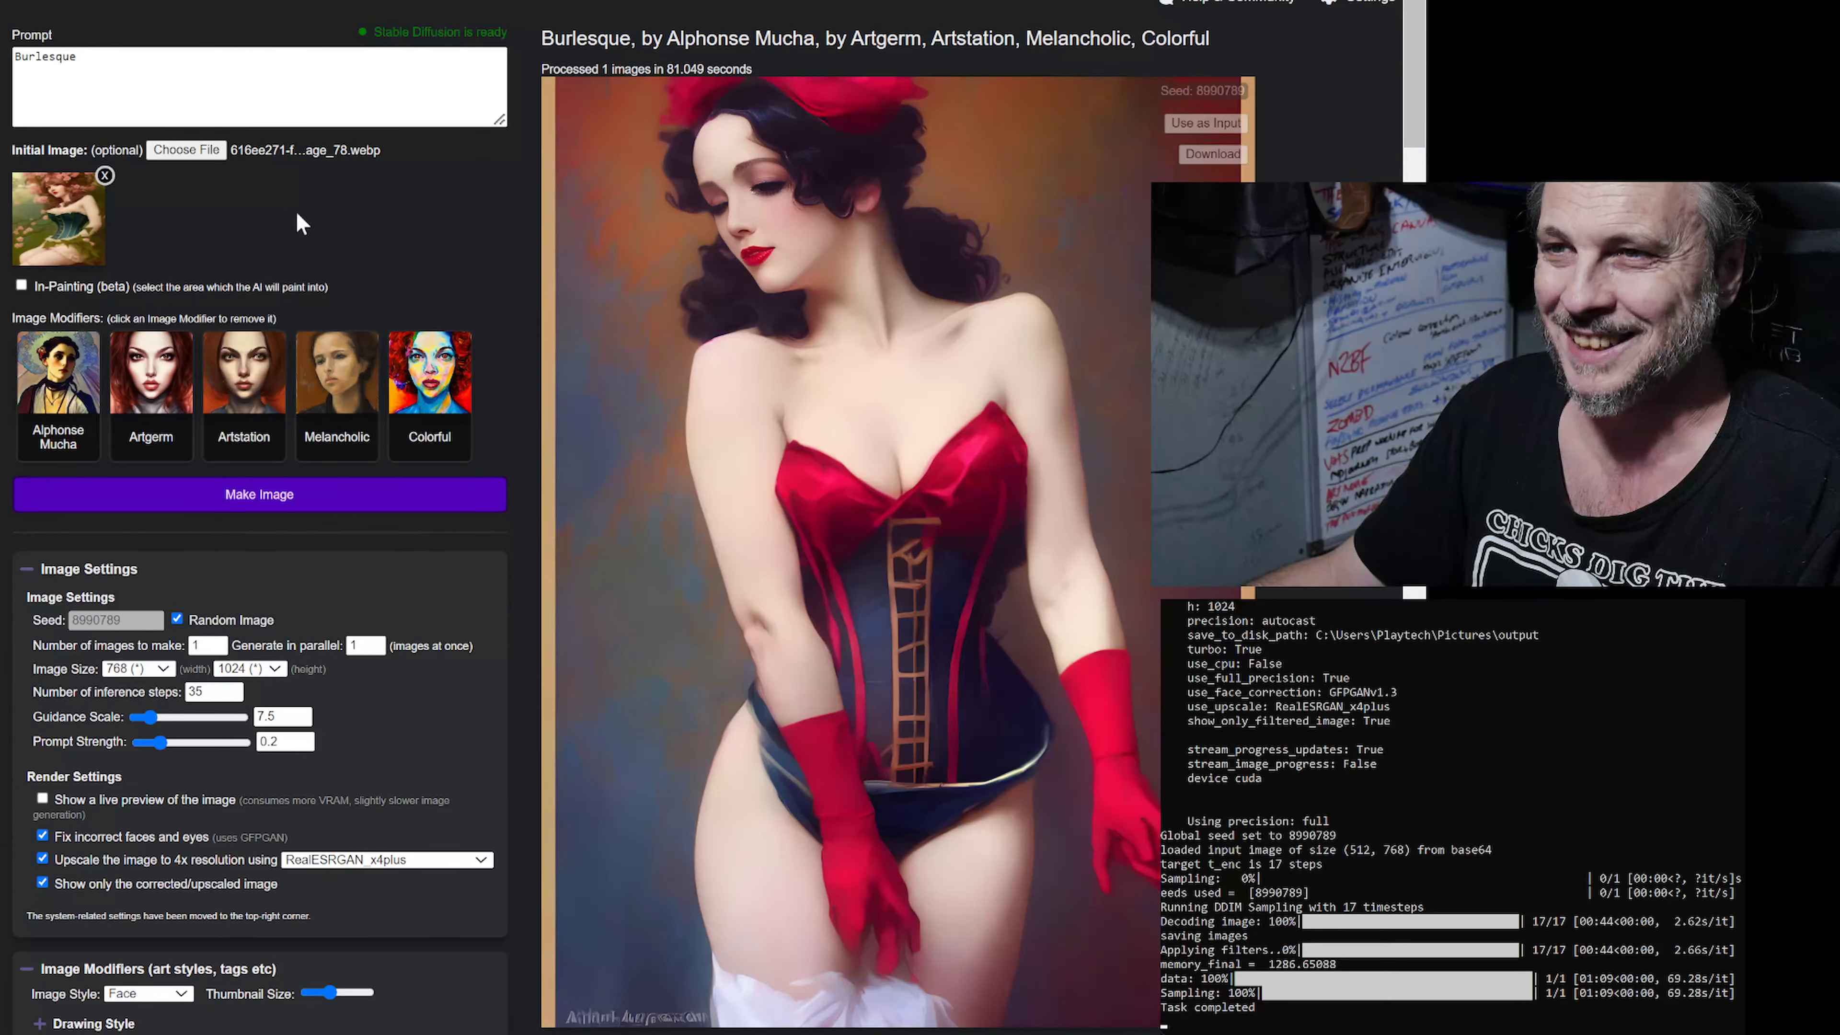
{"action": "left_click", "coordinate": [266, 506]}
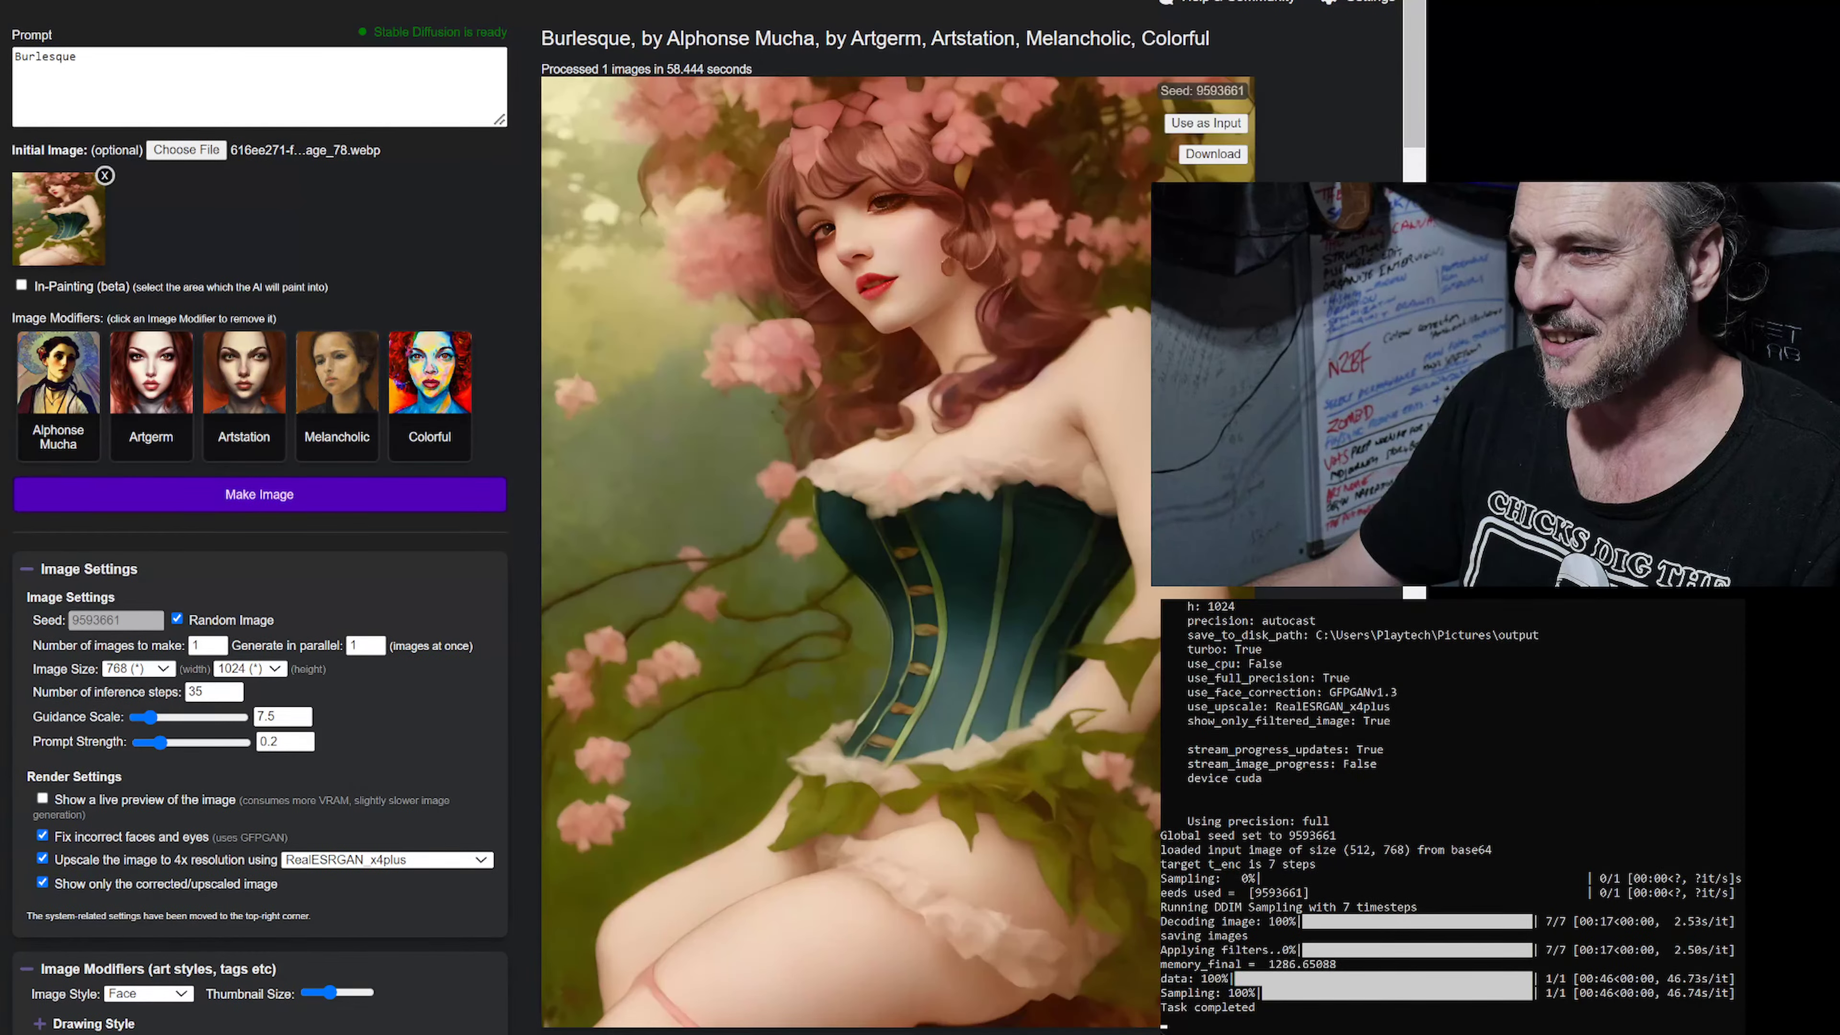
{"action": "scroll", "coordinate": [1100, 636], "scroll_direction": "down", "scroll_amount": 5}
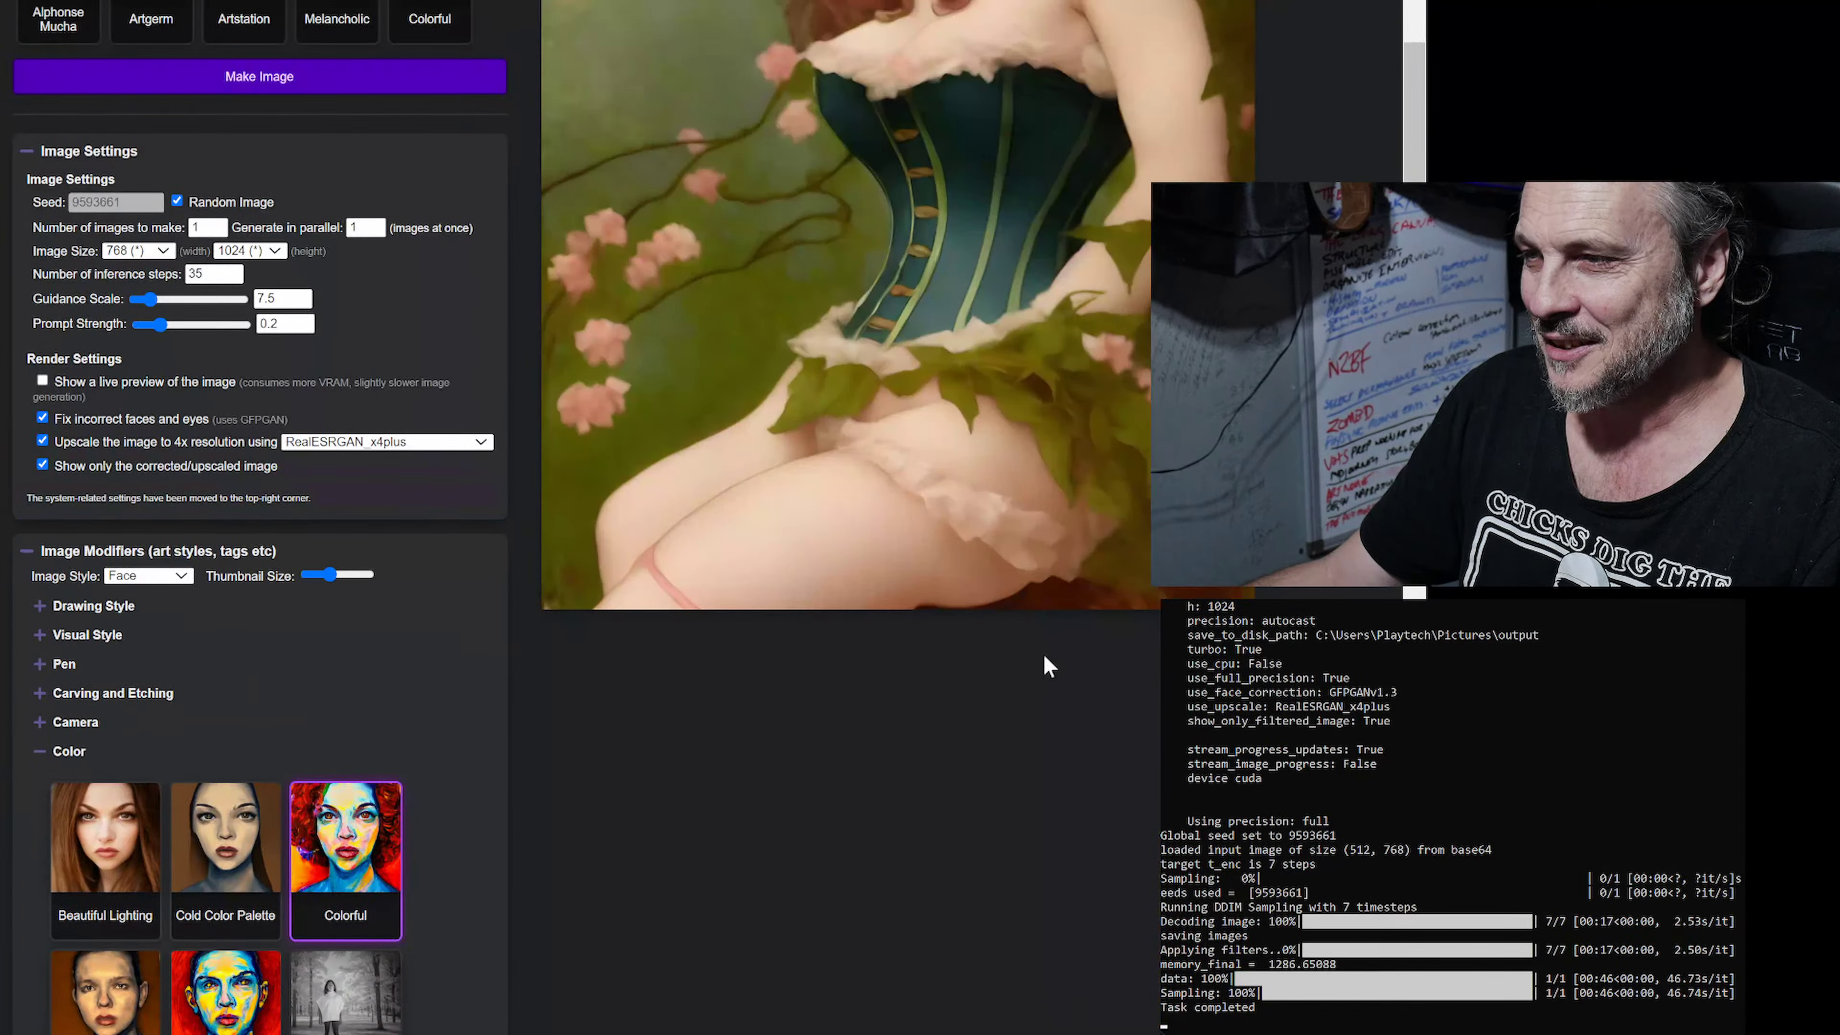
{"action": "scroll", "coordinate": [1134, 622], "scroll_direction": "up", "scroll_amount": 5}
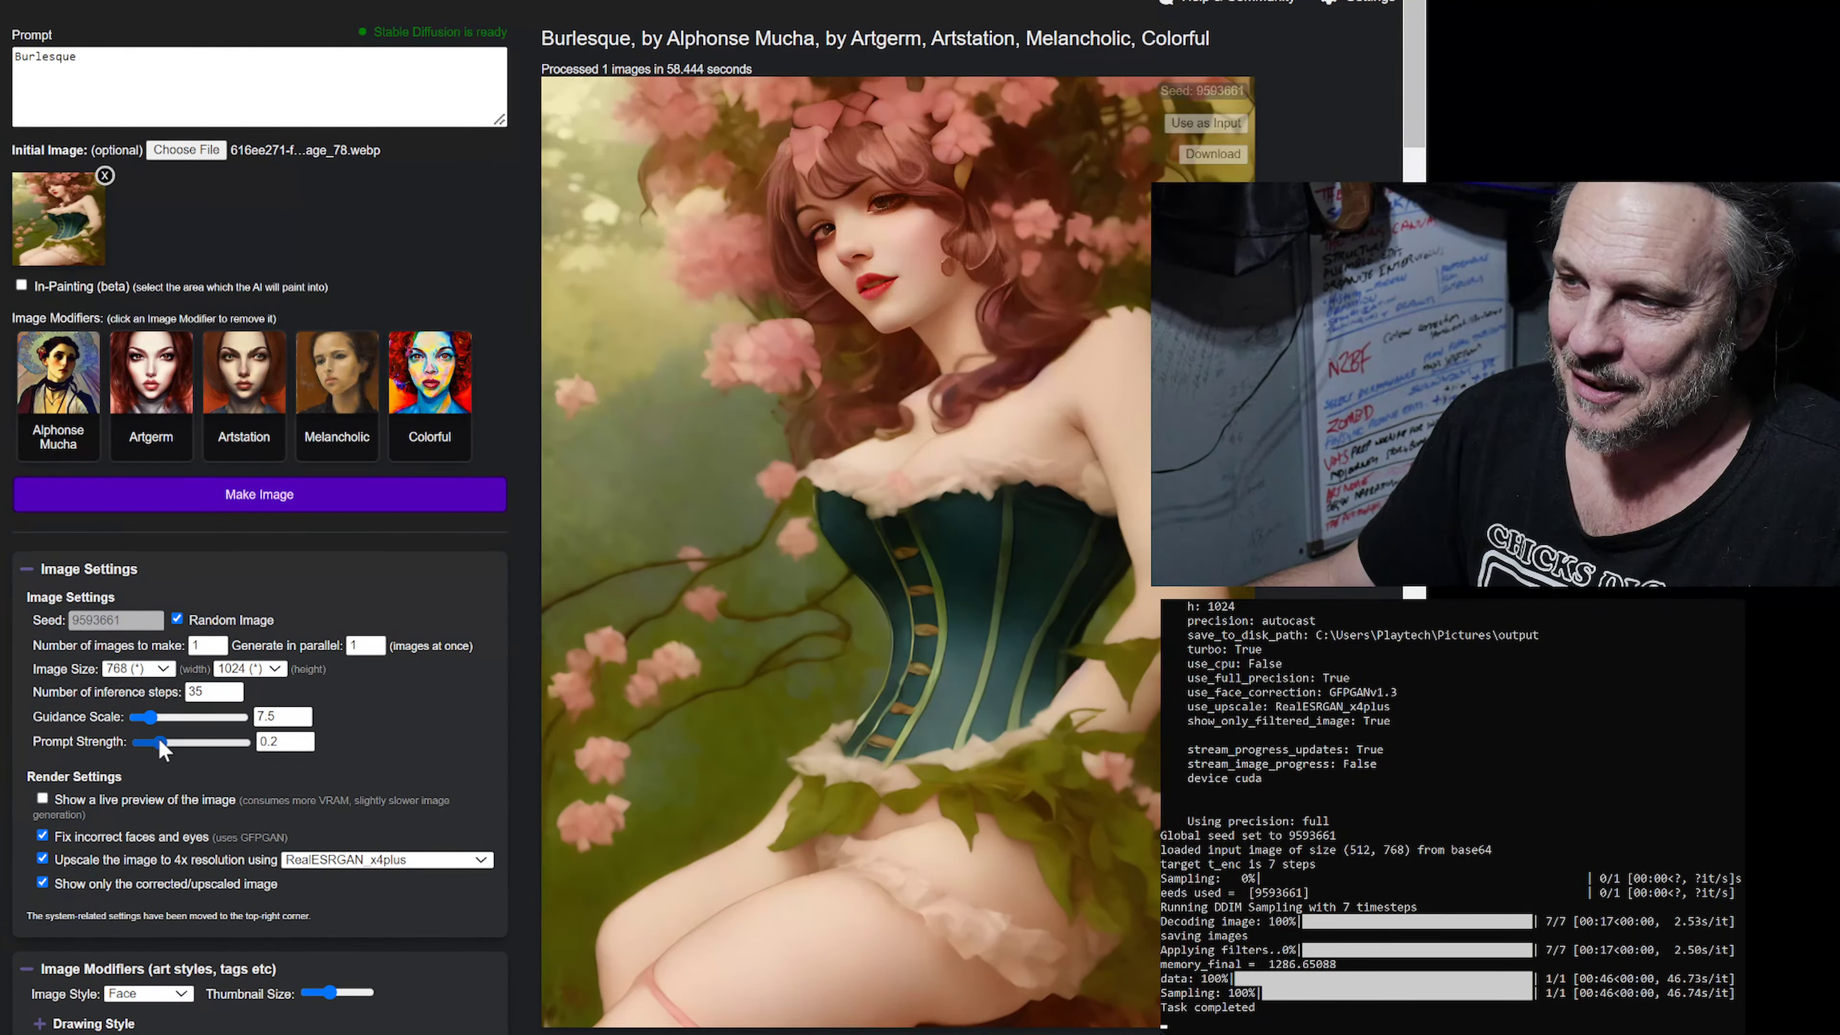
Raise the prompt strength to 0.8.
{"action": "left_click", "coordinate": [219, 742]}
{"action": "left_click_drag", "start_coordinate": [220, 744], "coordinate": [223, 744]}
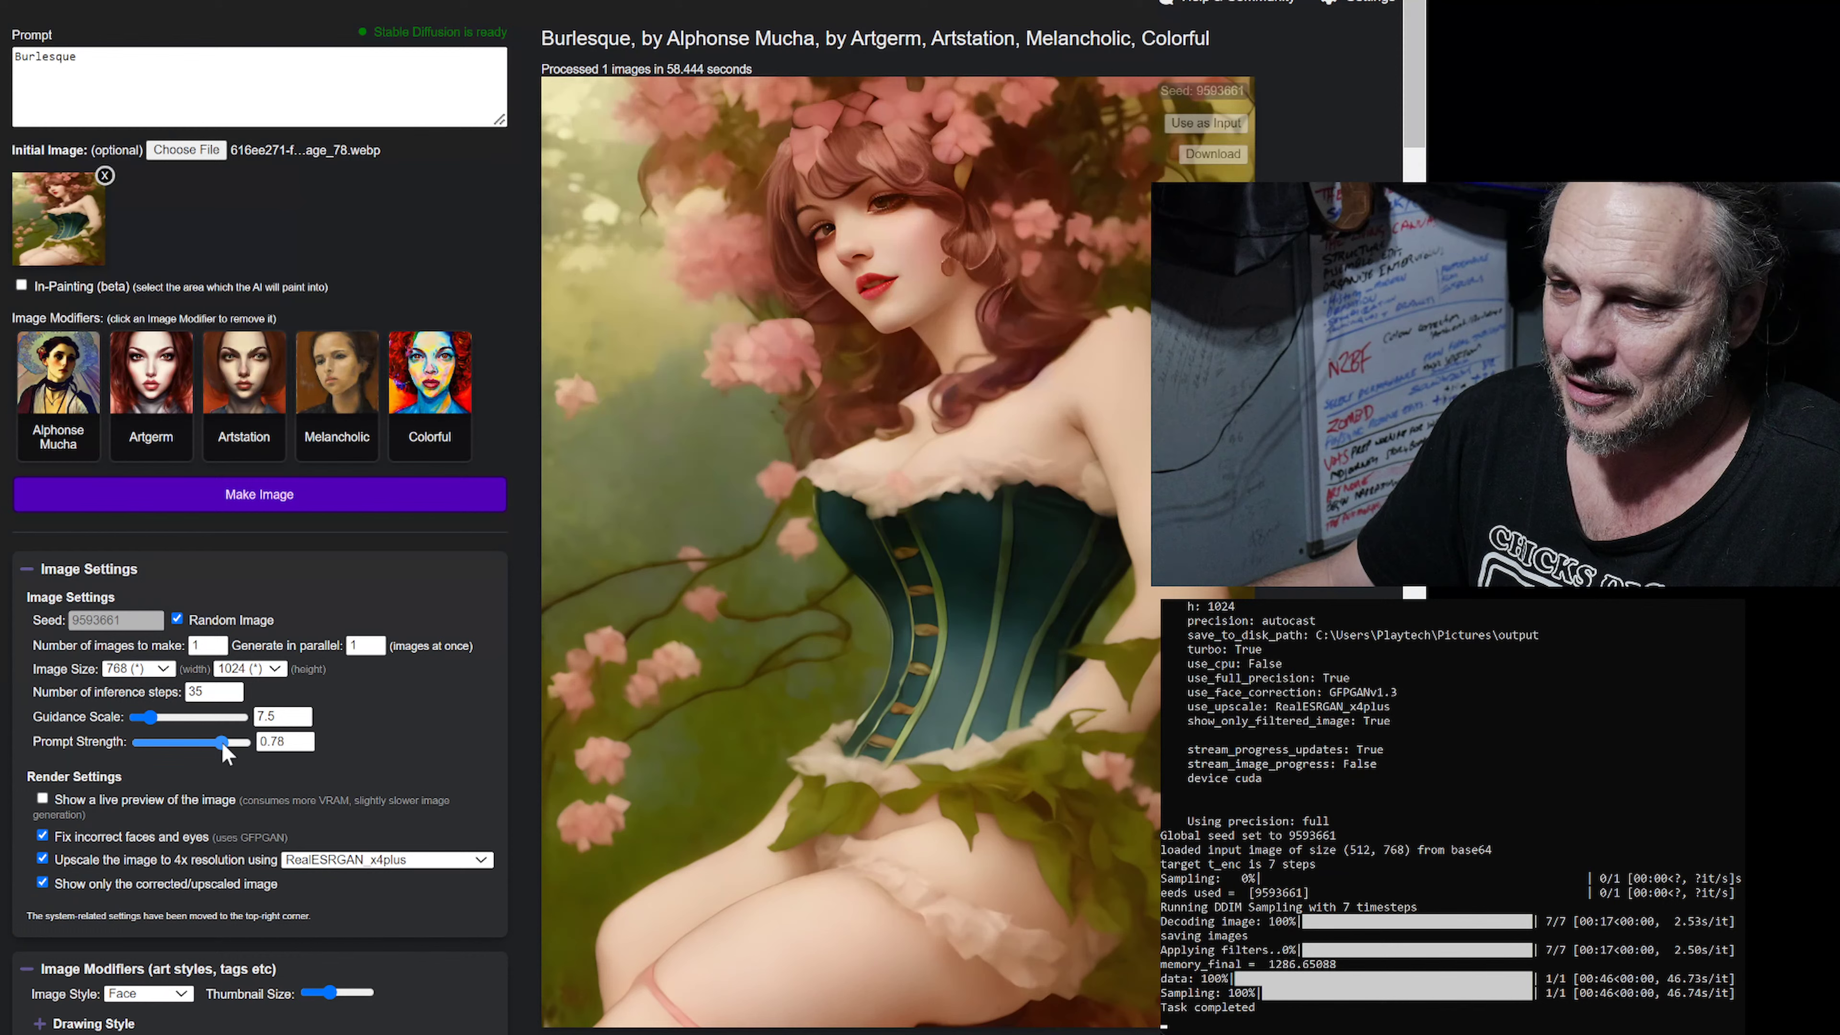
{"action": "left_click_drag", "start_coordinate": [223, 744], "coordinate": [224, 745]}
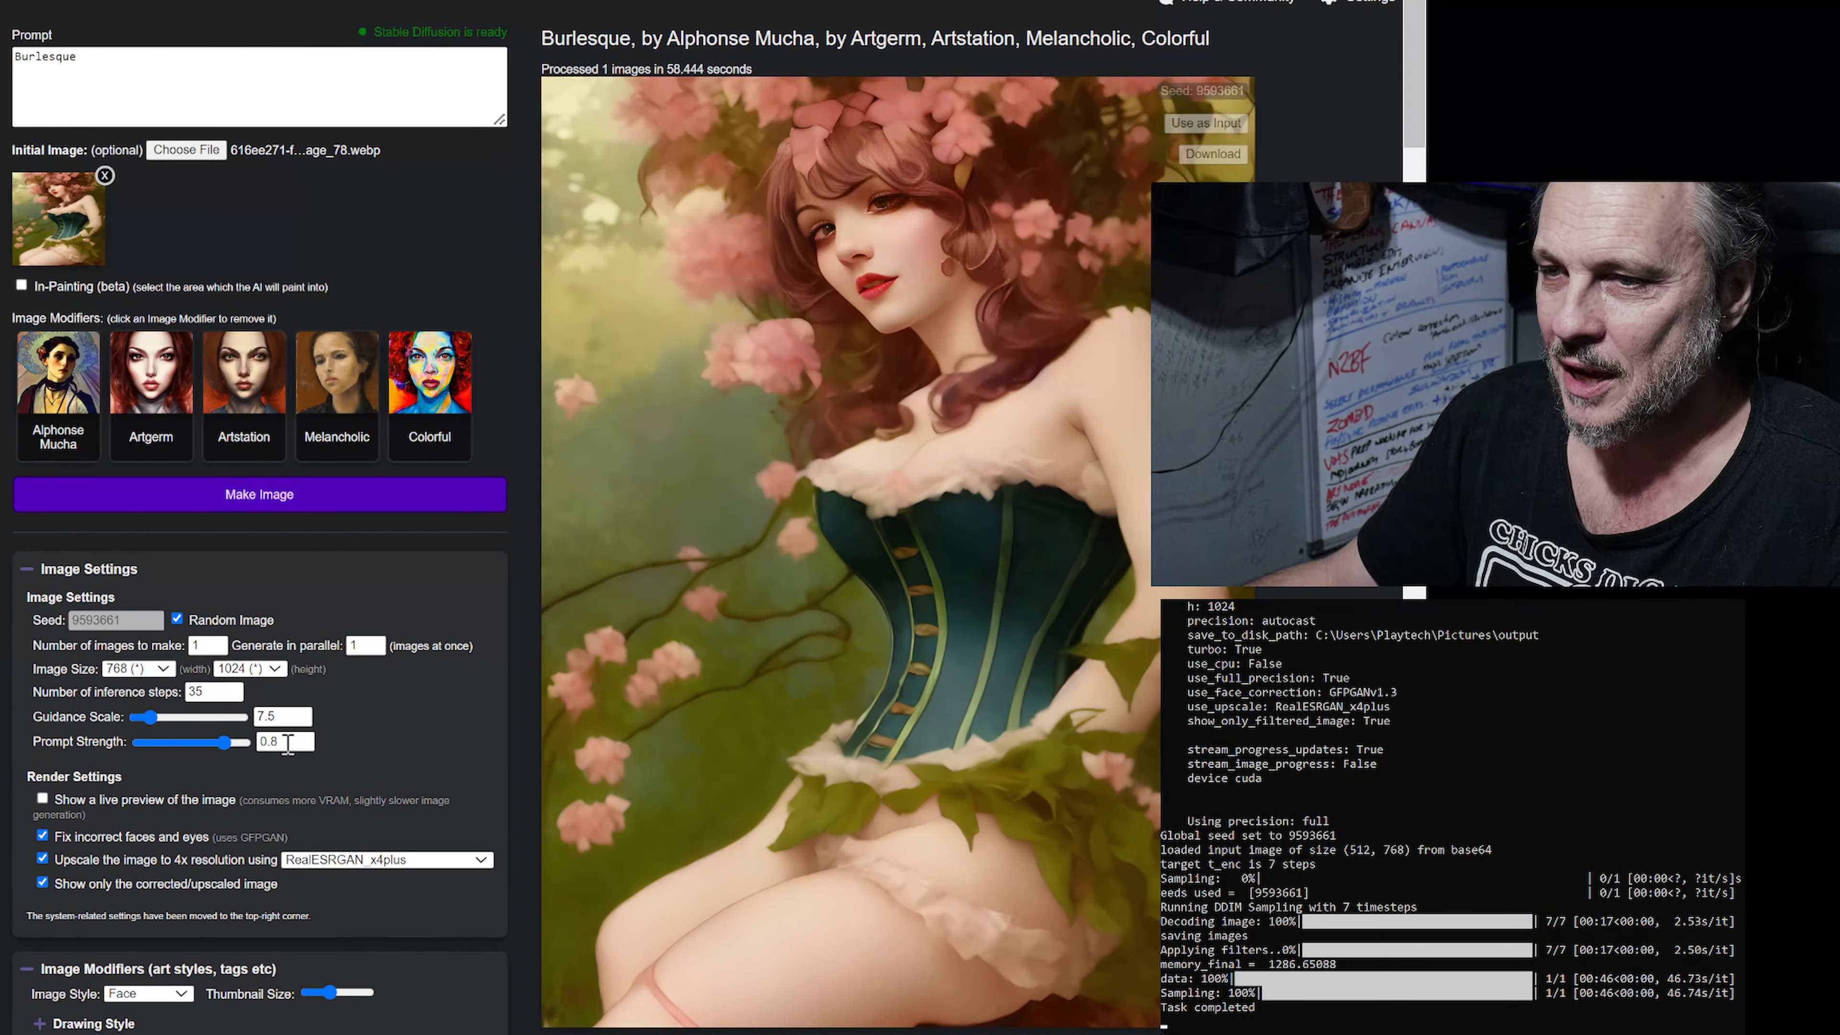
Replace the prompt with "Woman and Peonies" and start generating the image.
{"action": "left_click", "coordinate": [131, 65]}
{"action": "key", "text": "ctrl+a"}
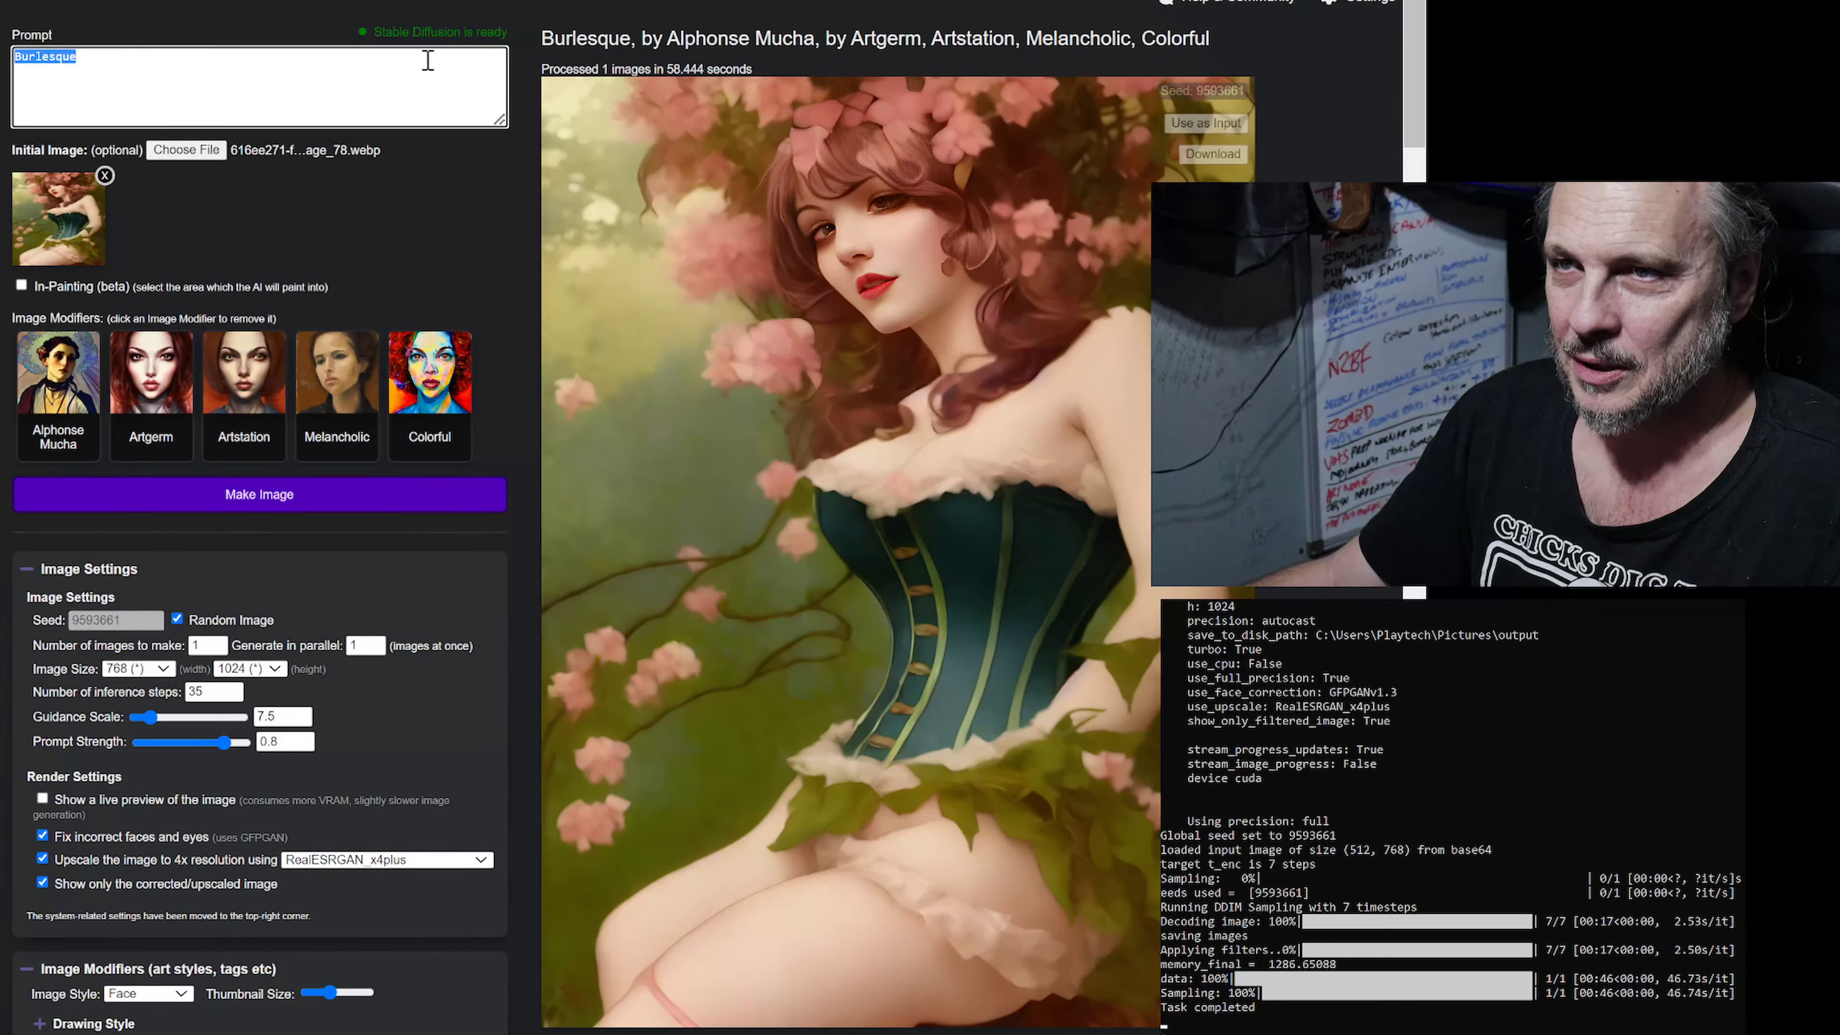
{"action": "type", "text": "Wo"}
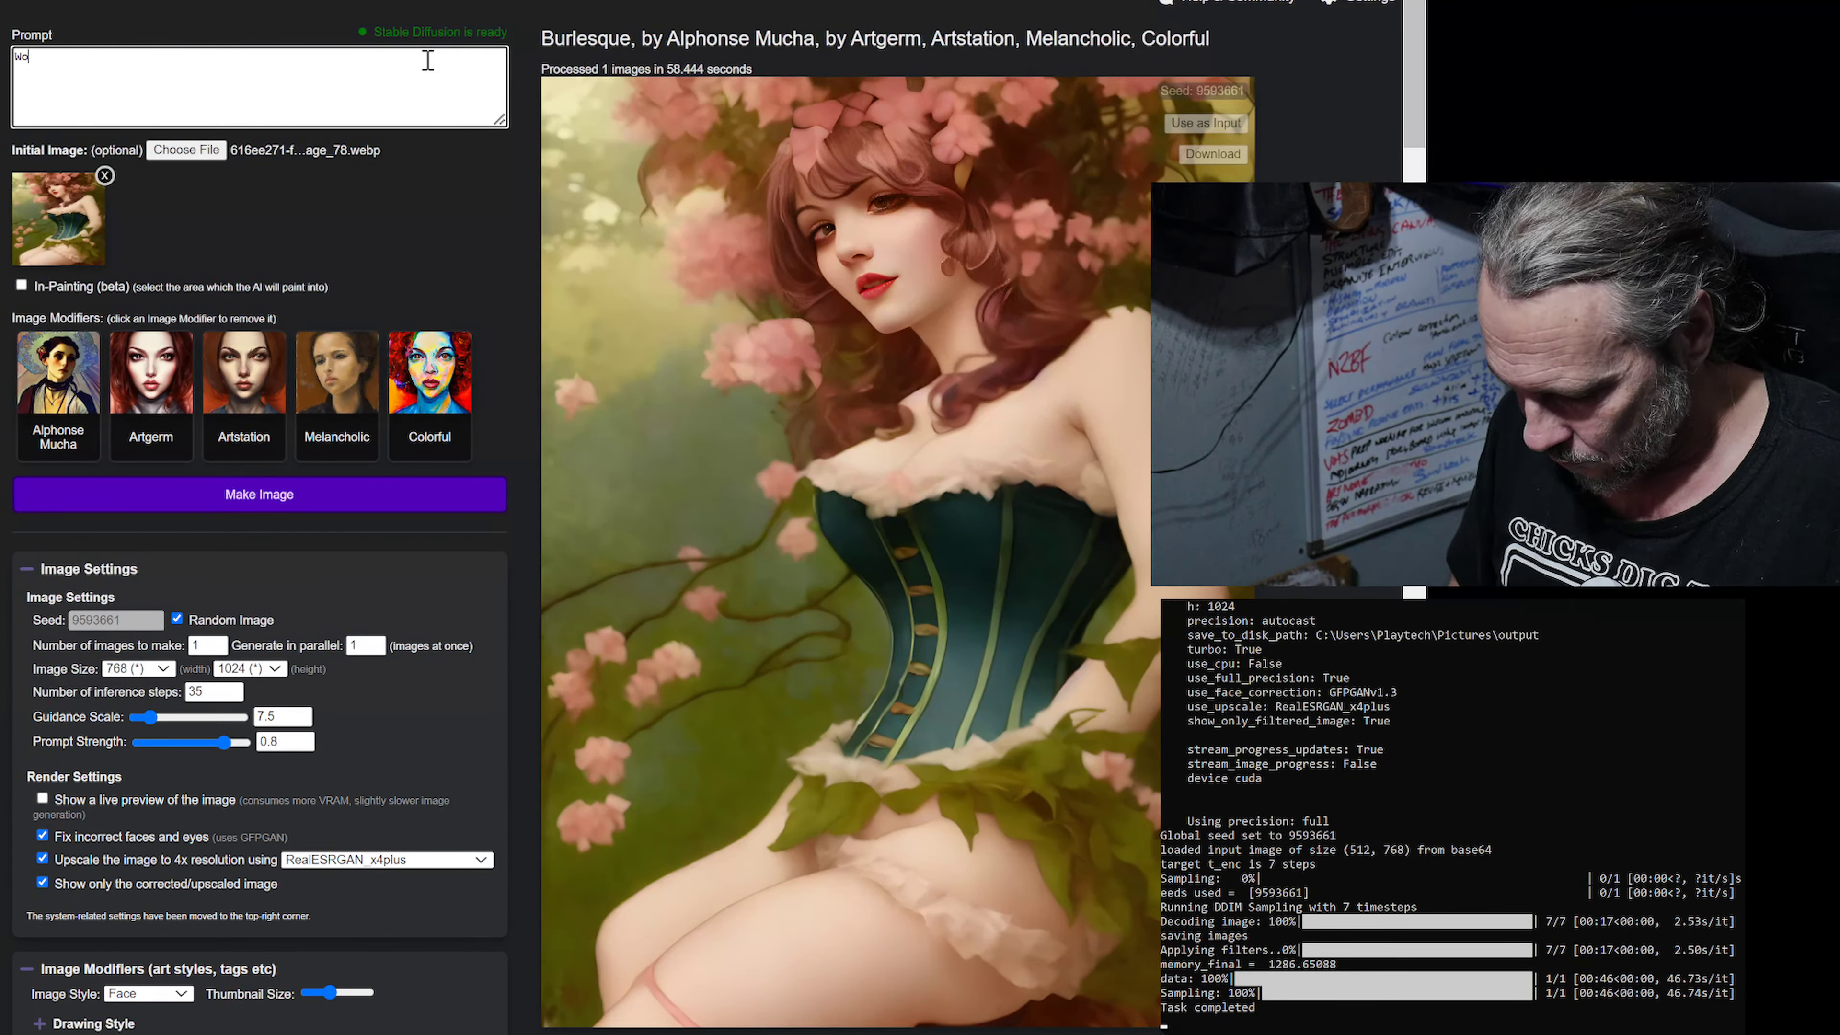
{"action": "type", "text": "man and Peonies"}
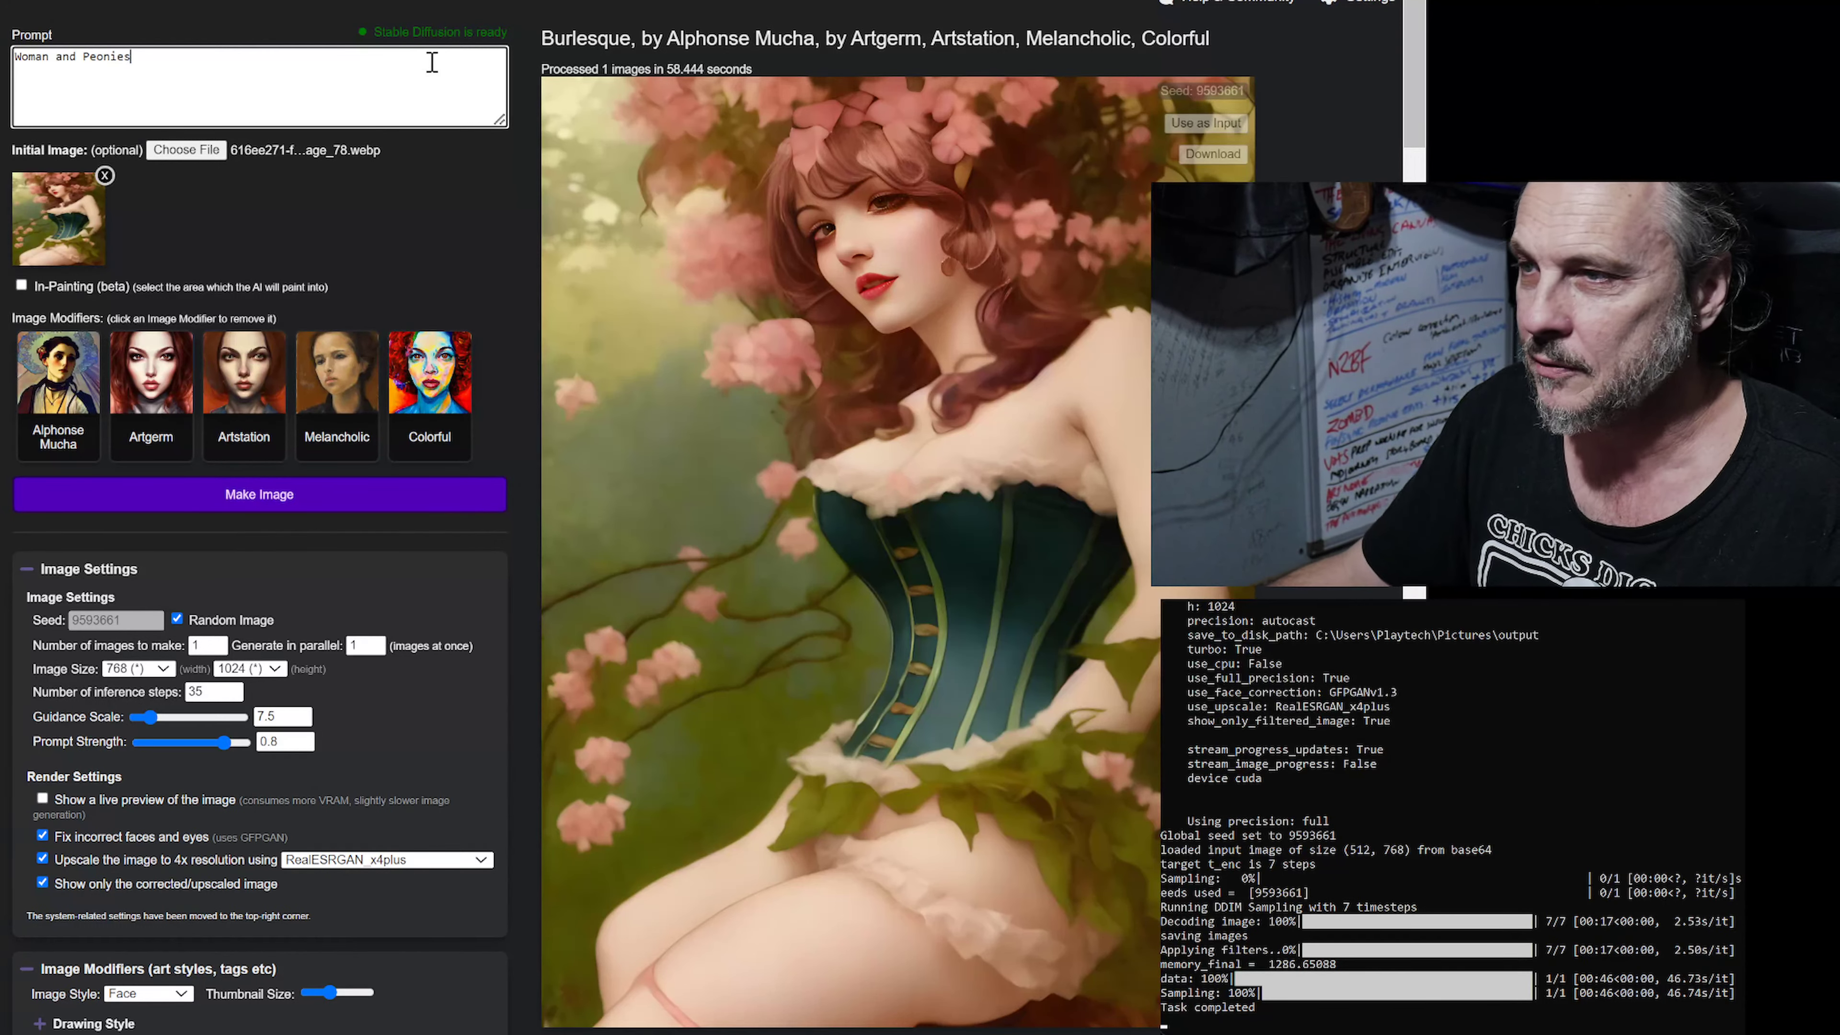
{"action": "left_click", "coordinate": [261, 493]}
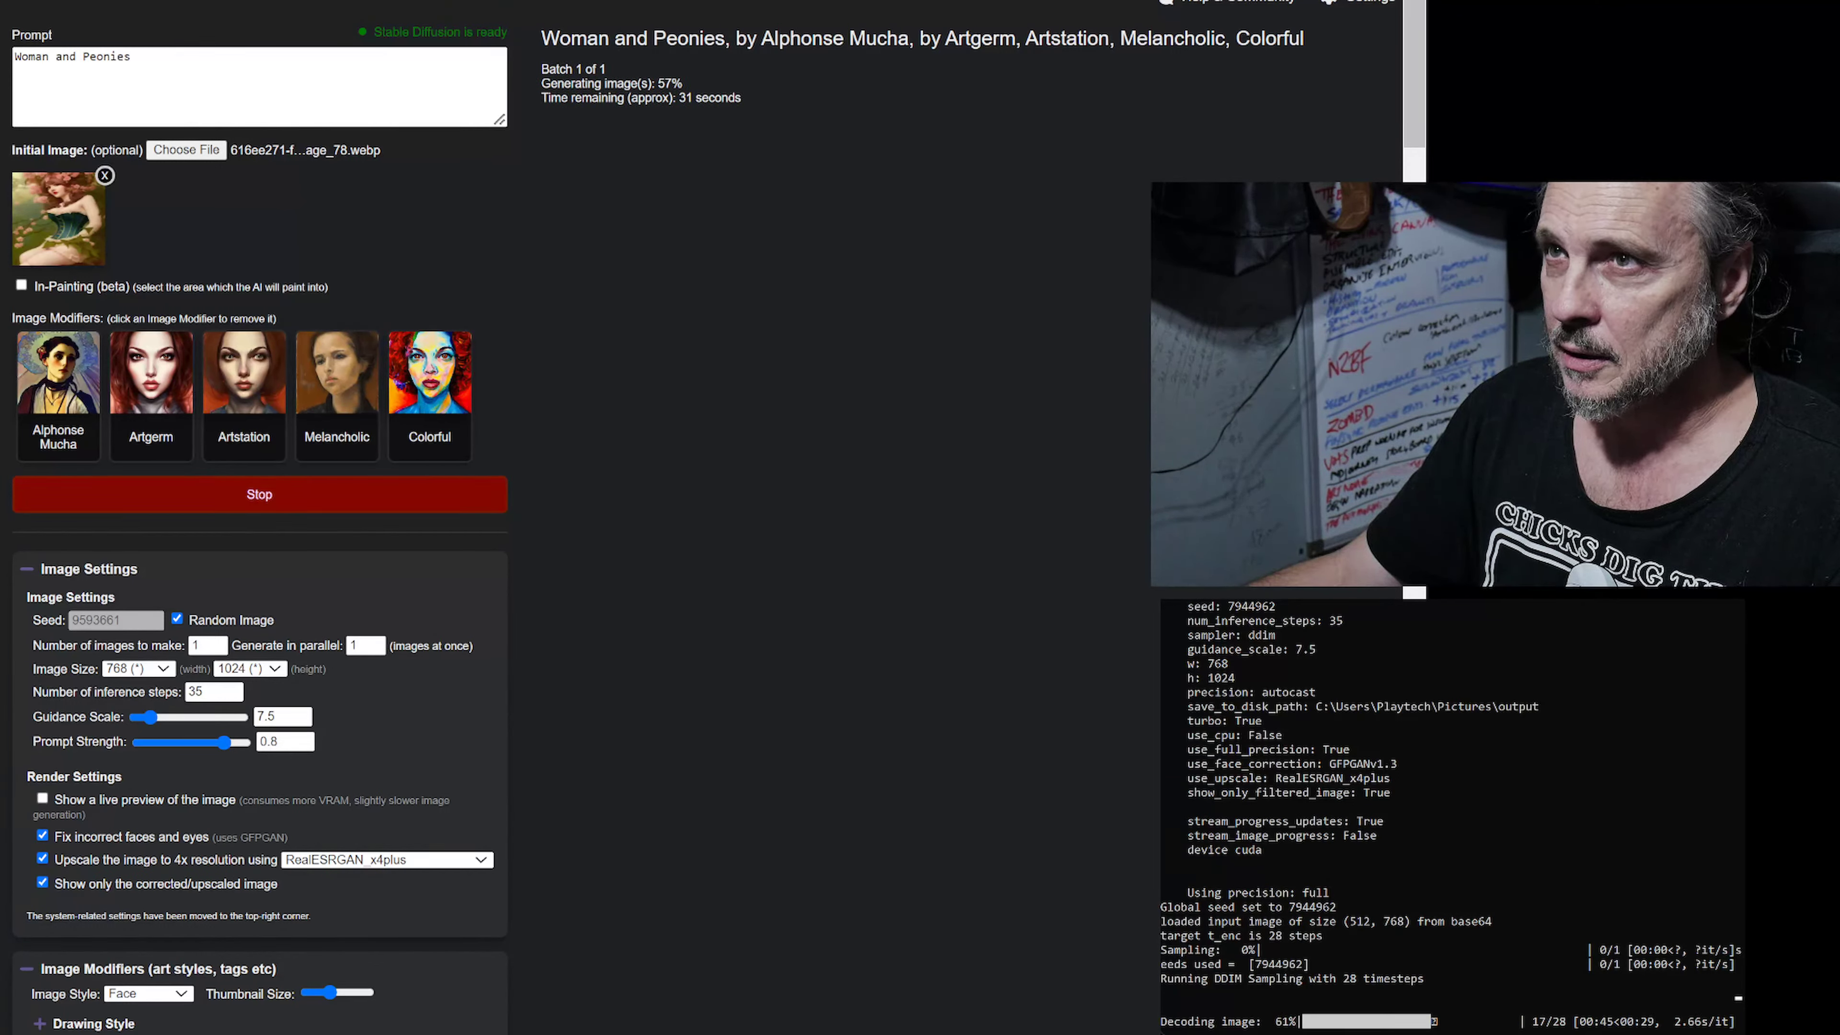
Switch to the cmdr2/stable-diffusion-ui GitHub page and find the Windows and Linux downloads in its README.
{"action": "key", "text": "ctrl+Tab"}
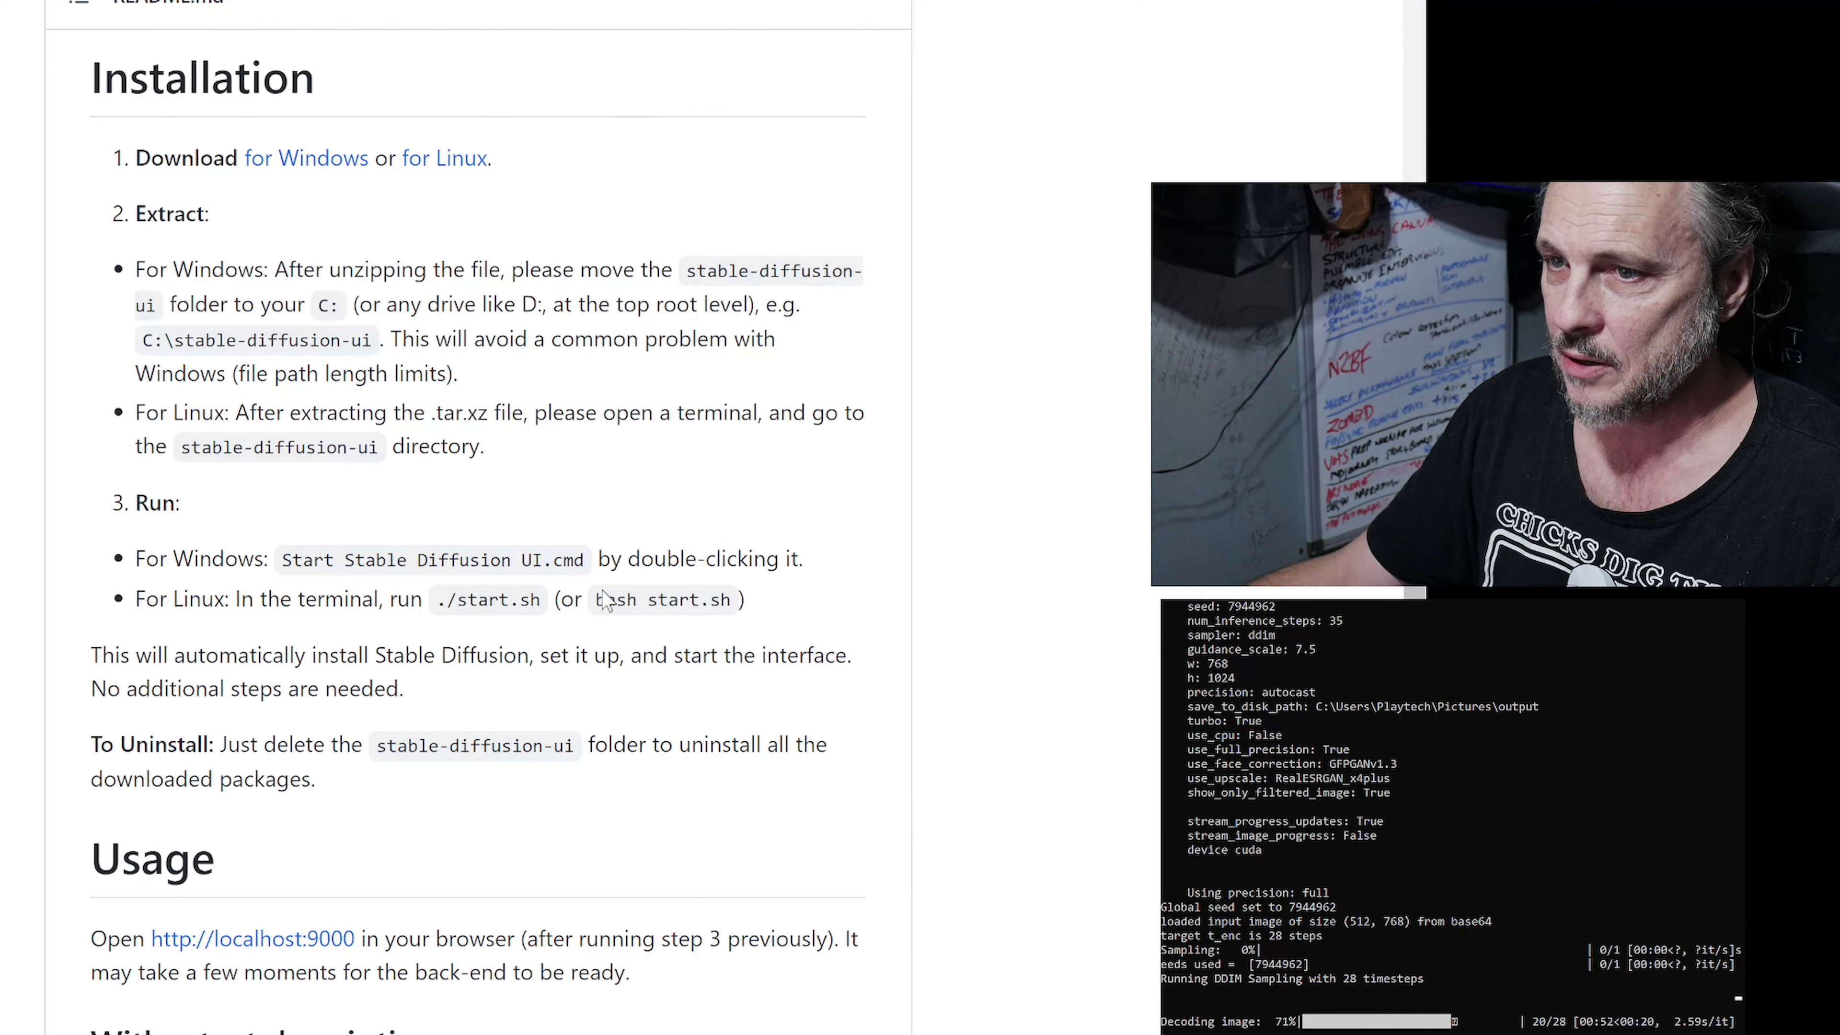
{"action": "scroll", "coordinate": [601, 594], "scroll_direction": "up", "scroll_amount": 15}
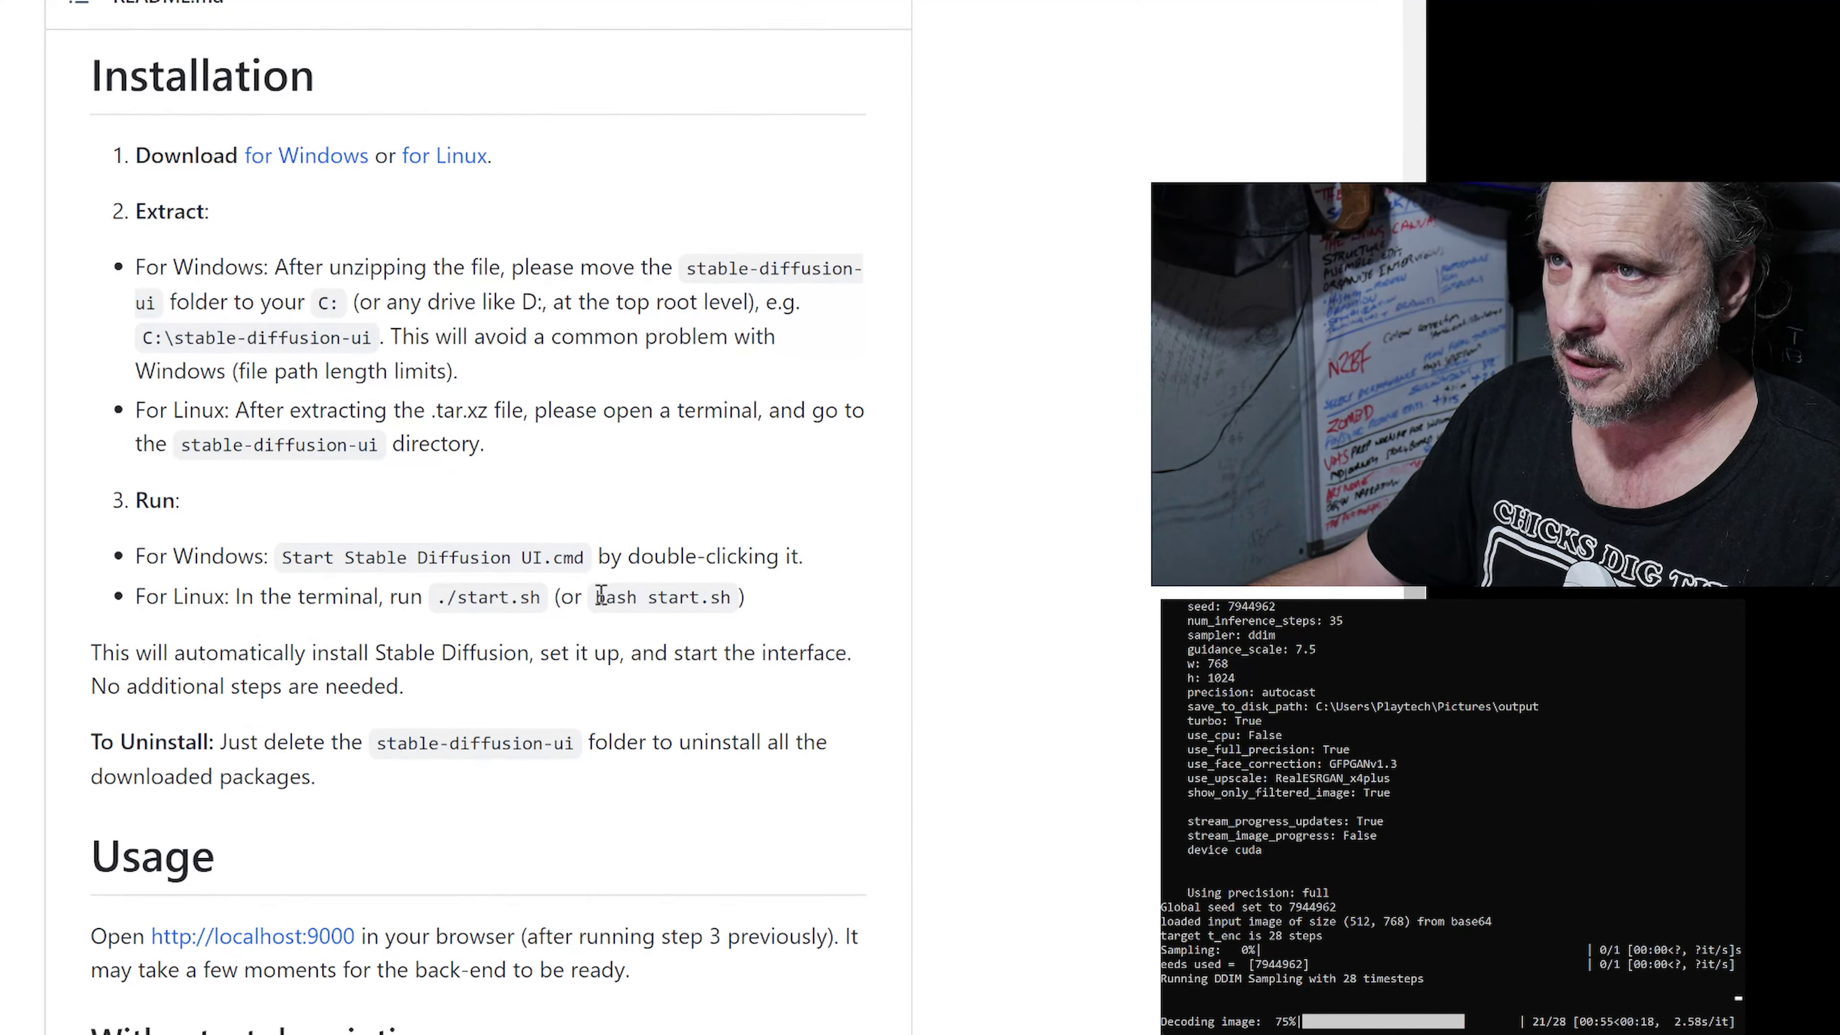
{"action": "scroll", "coordinate": [601, 594], "scroll_direction": "up", "scroll_amount": 20}
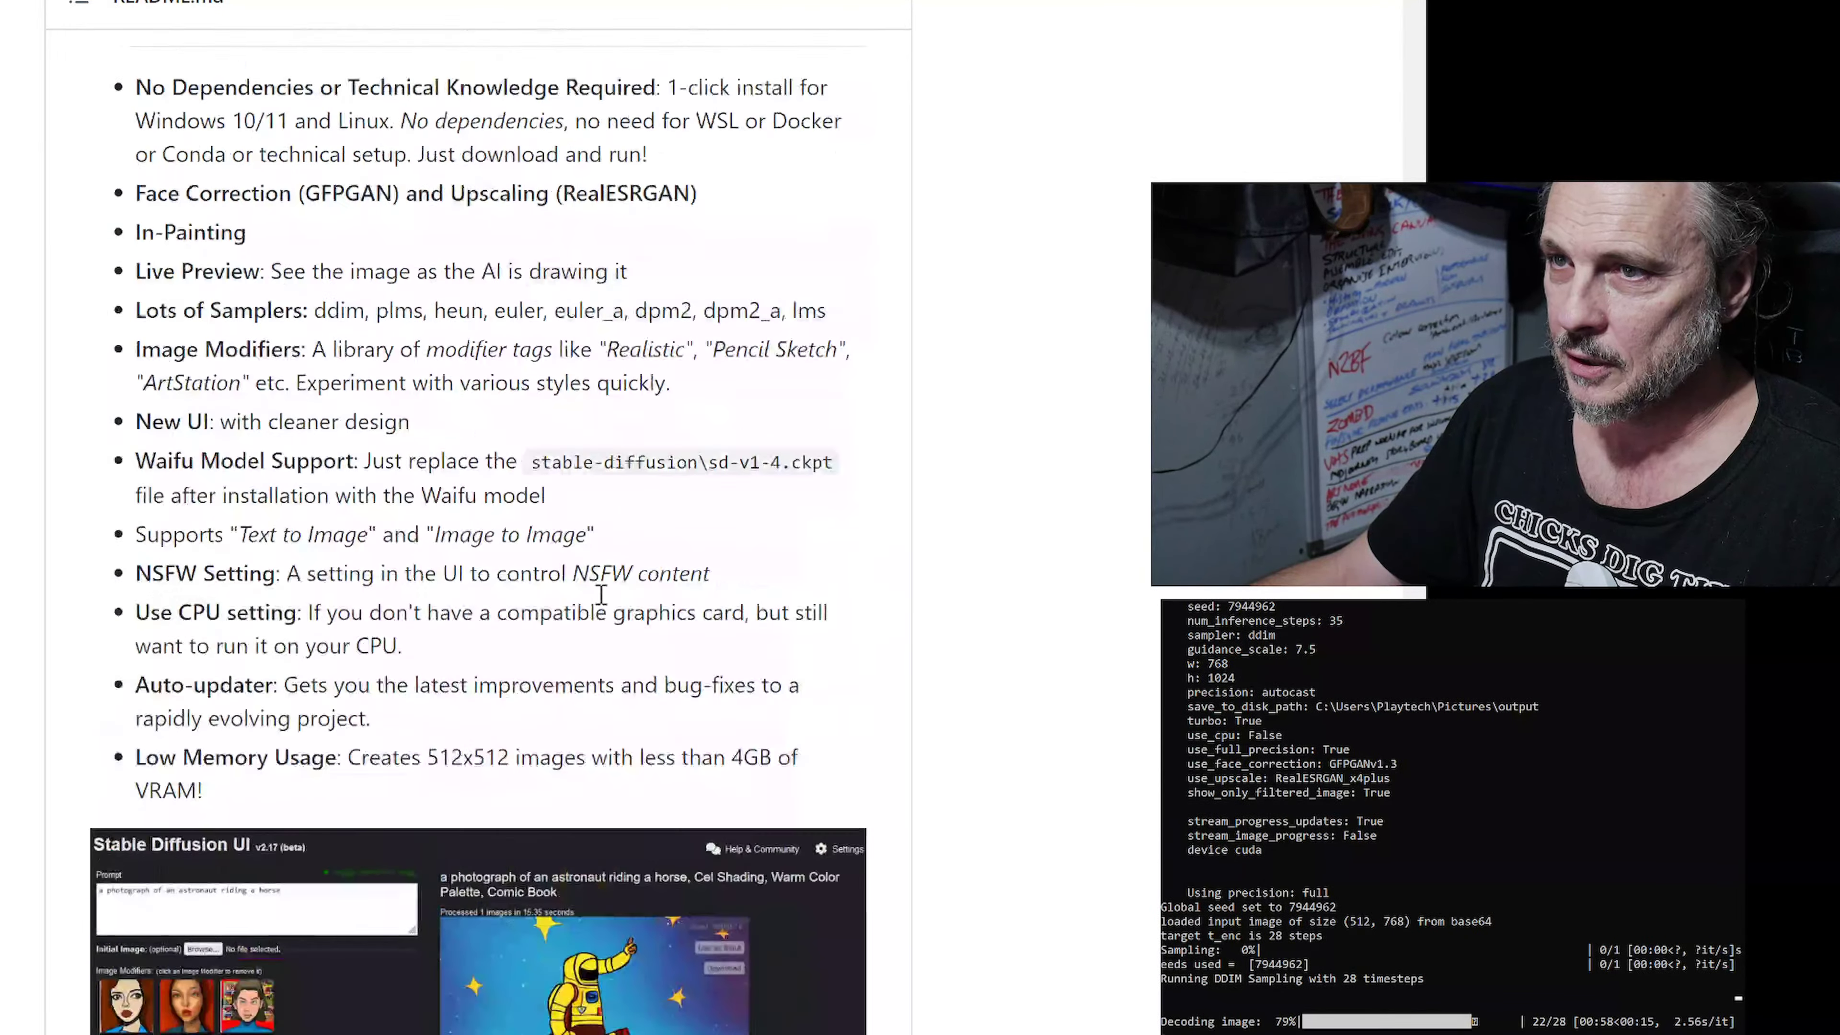
{"action": "scroll", "coordinate": [602, 594], "scroll_direction": "up", "scroll_amount": 12}
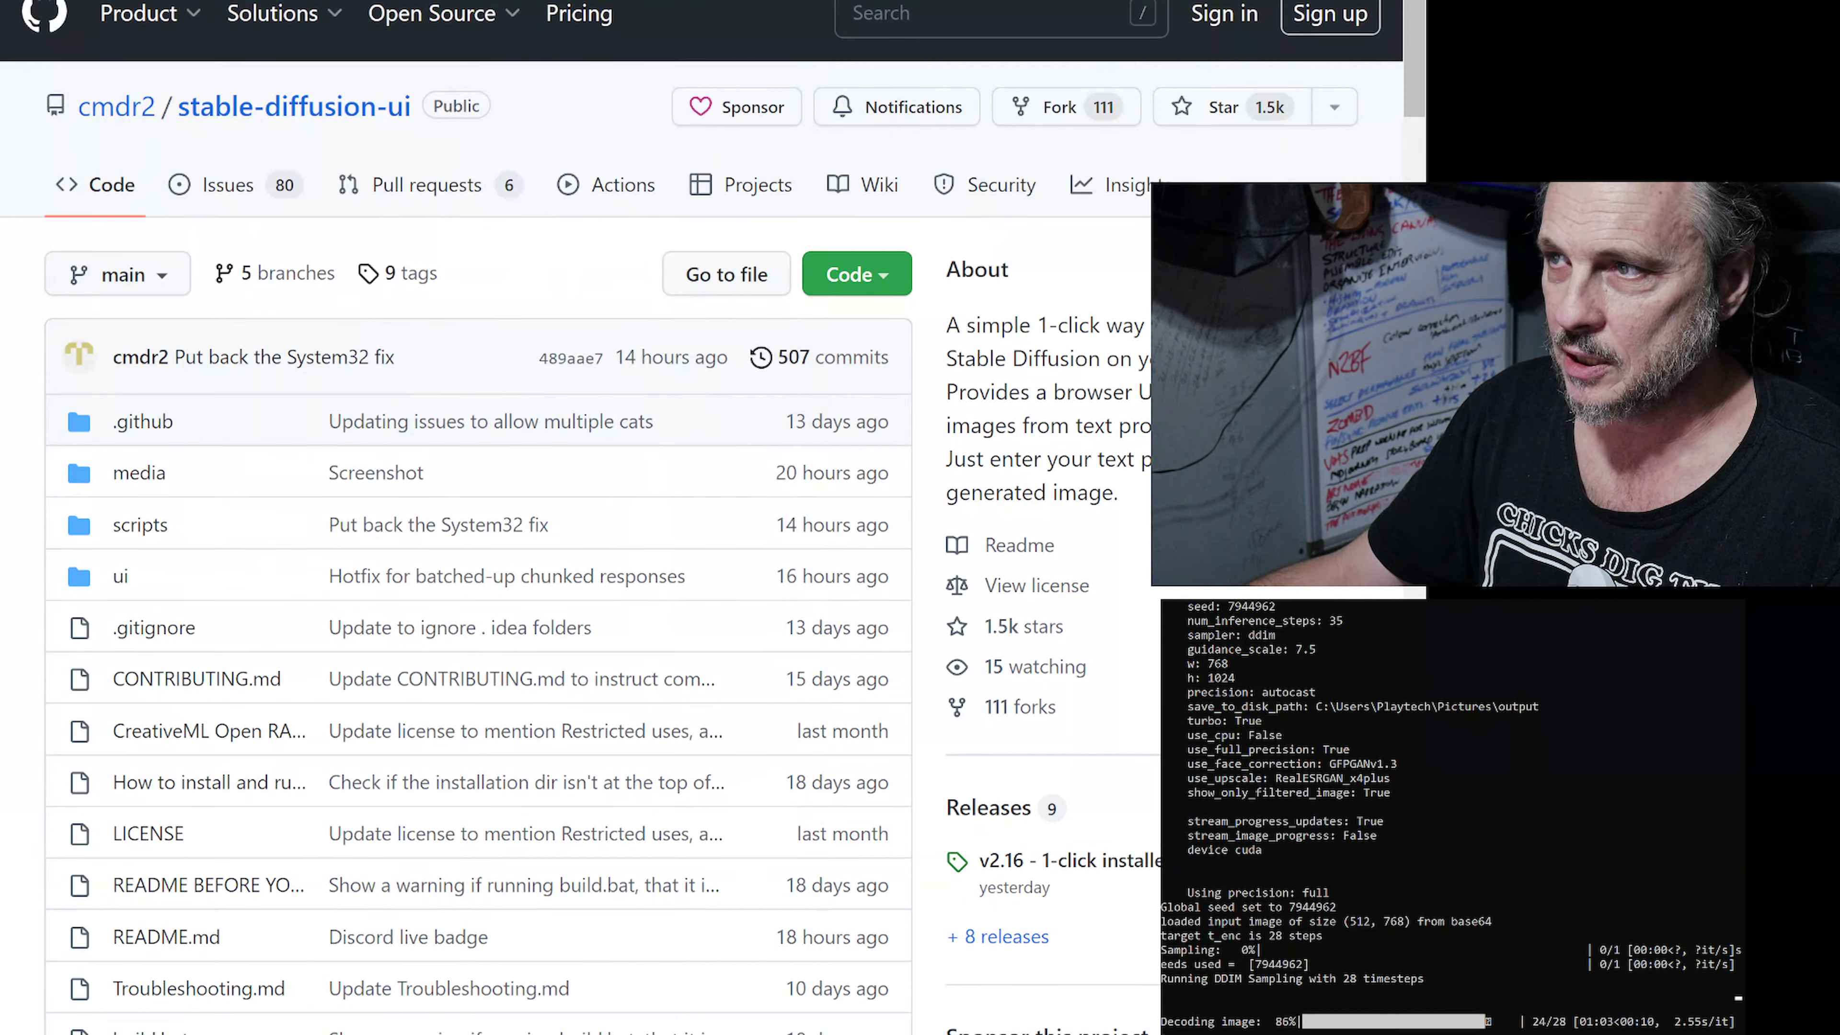
{"action": "scroll", "coordinate": [601, 594], "scroll_direction": "down", "scroll_amount": 5}
{"action": "scroll", "coordinate": [340, 335], "scroll_direction": "down", "scroll_amount": 12}
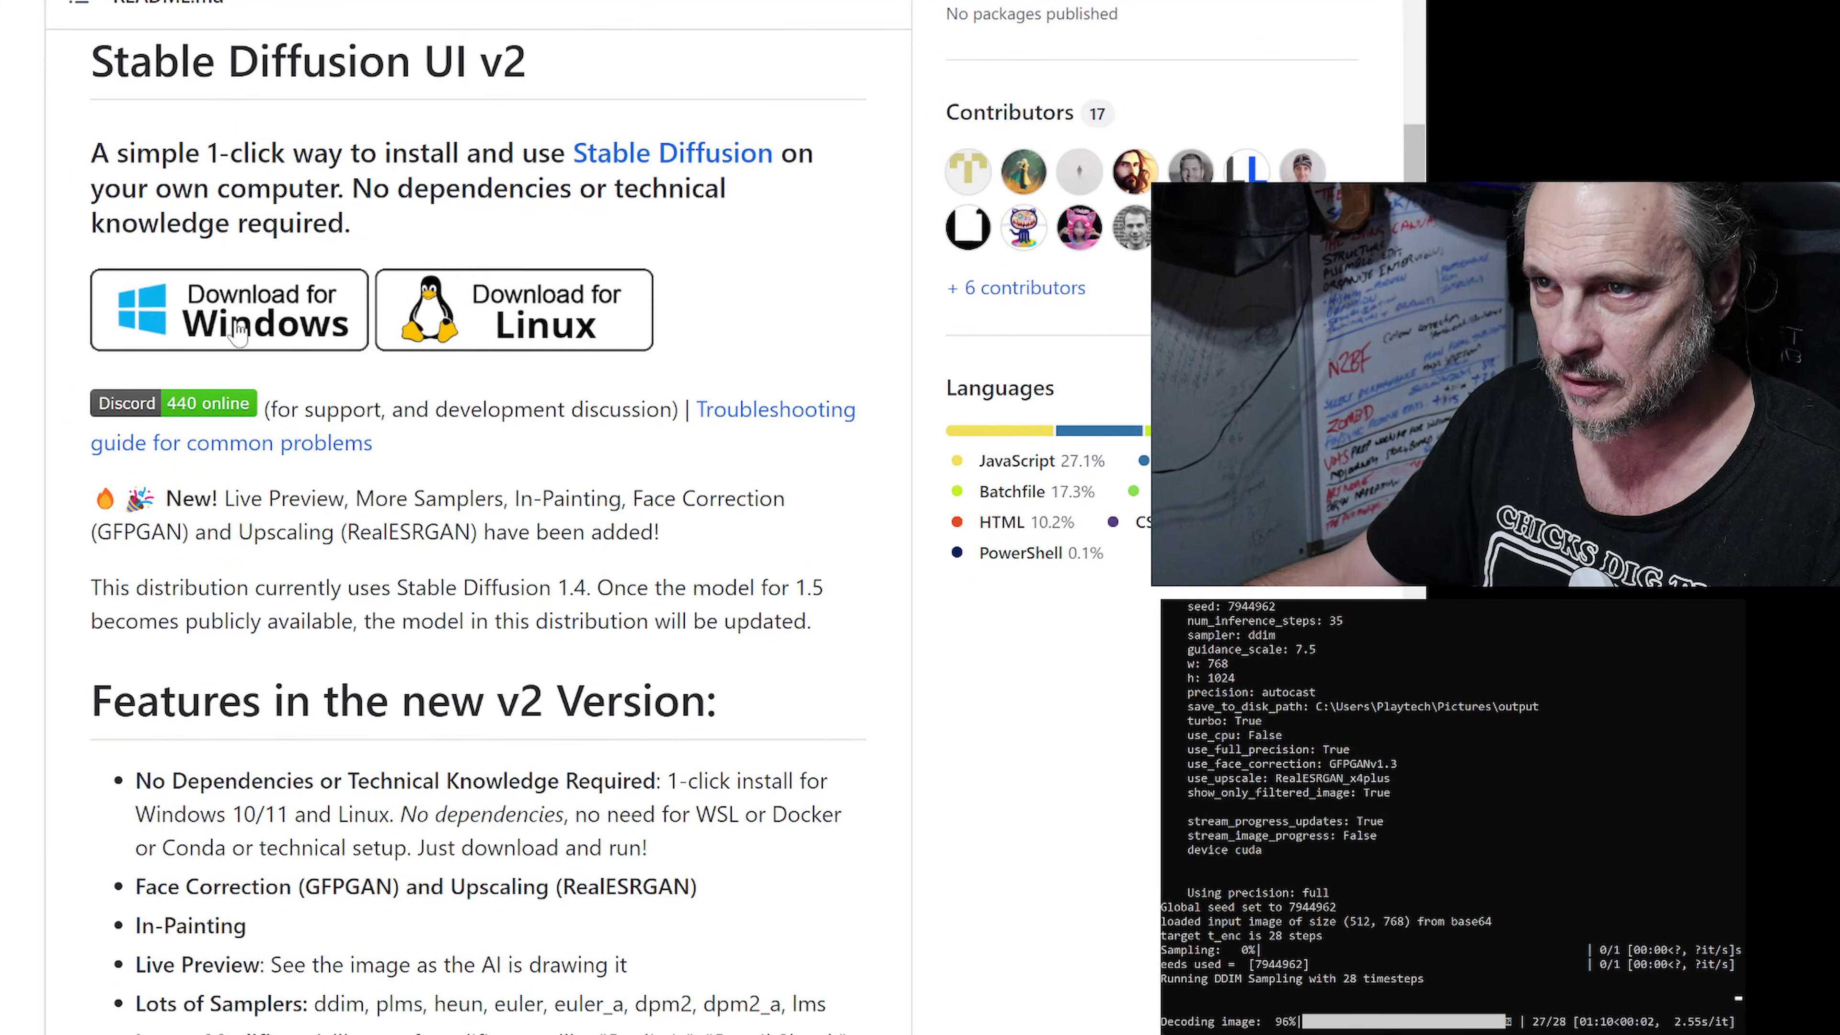
Review the README's v2 feature list, the interface screenshot and the Live Preview example.
{"action": "scroll", "coordinate": [663, 521], "scroll_direction": "down", "scroll_amount": 15}
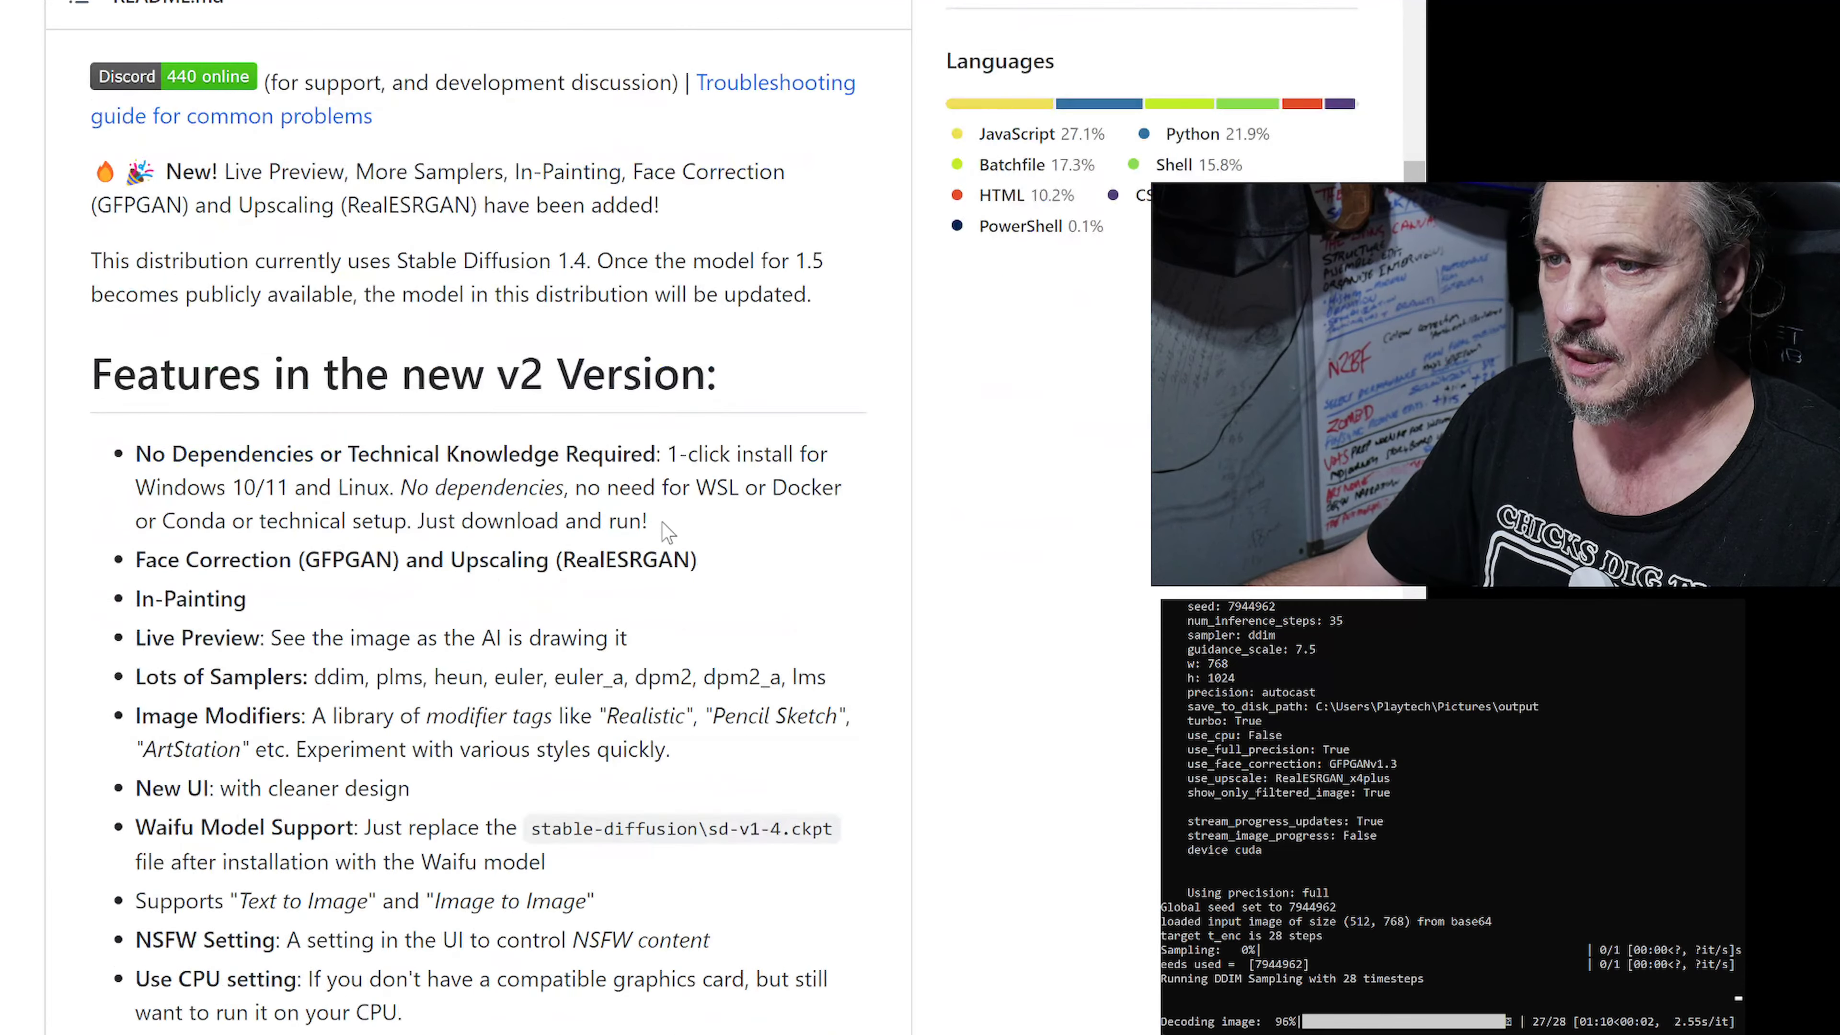
{"action": "scroll", "coordinate": [668, 522], "scroll_direction": "down", "scroll_amount": 3}
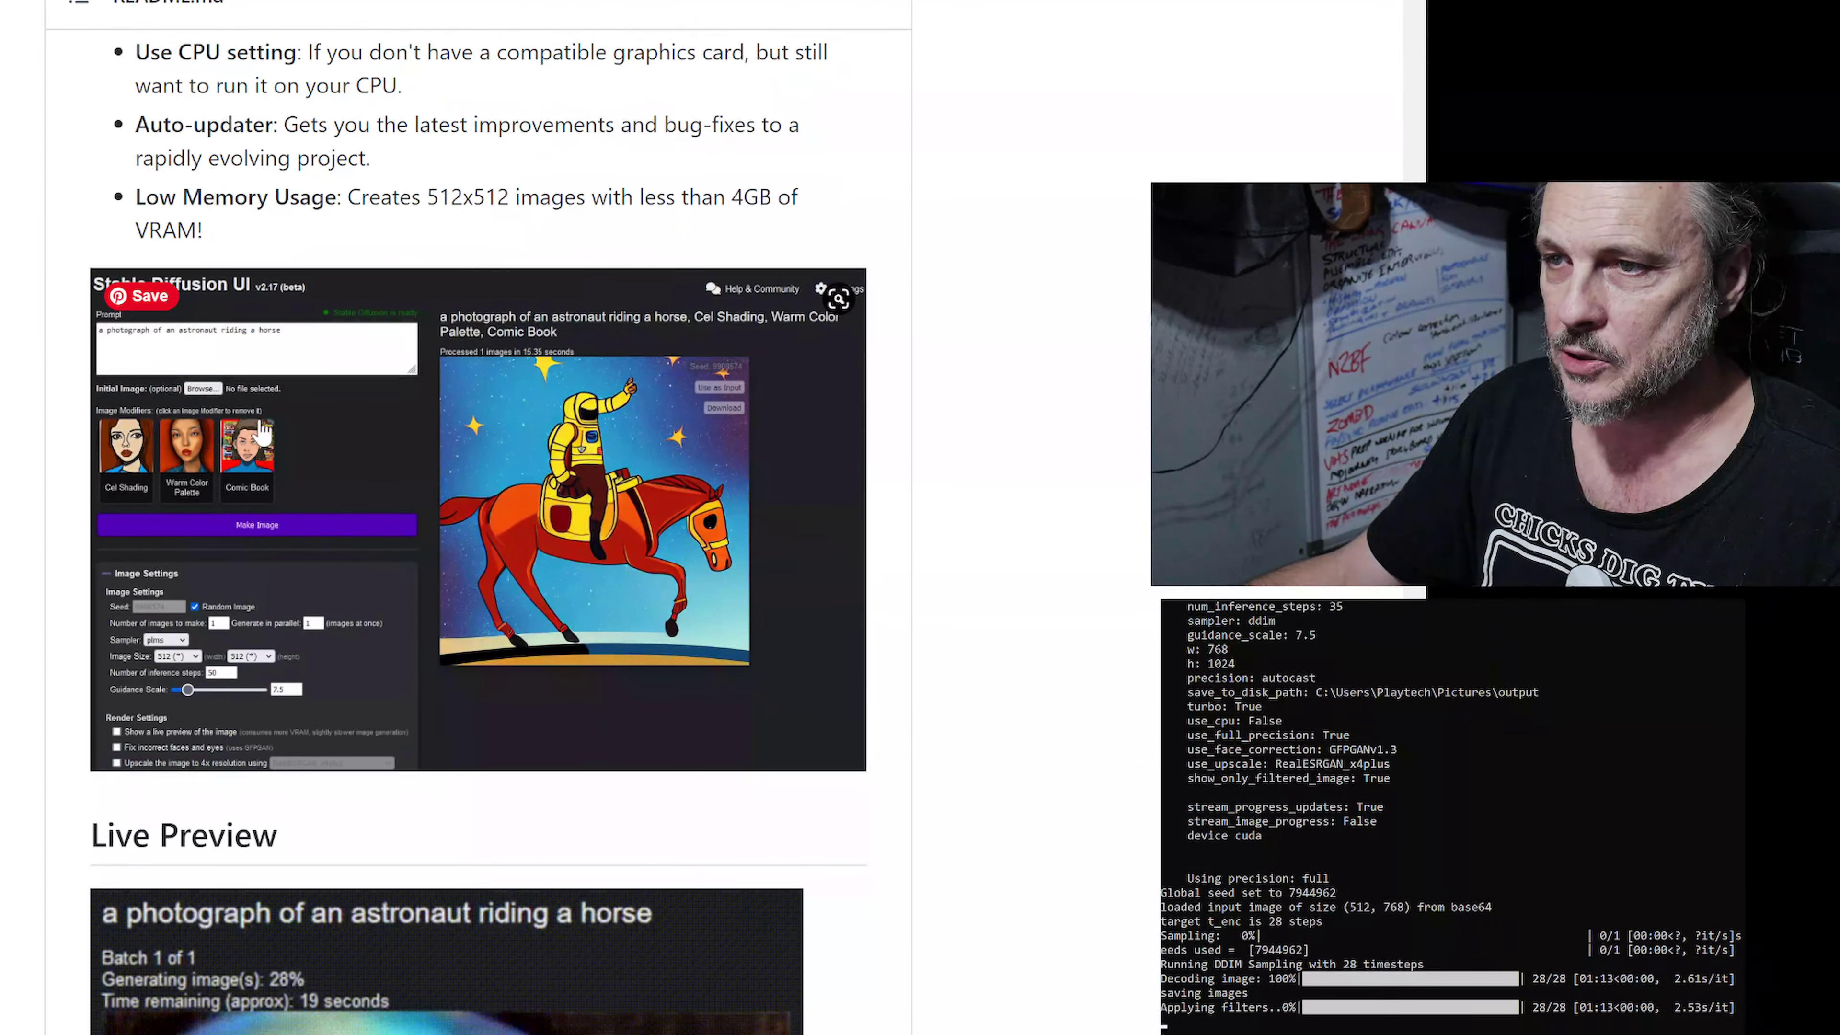
{"action": "scroll", "coordinate": [371, 361], "scroll_direction": "up", "scroll_amount": 2}
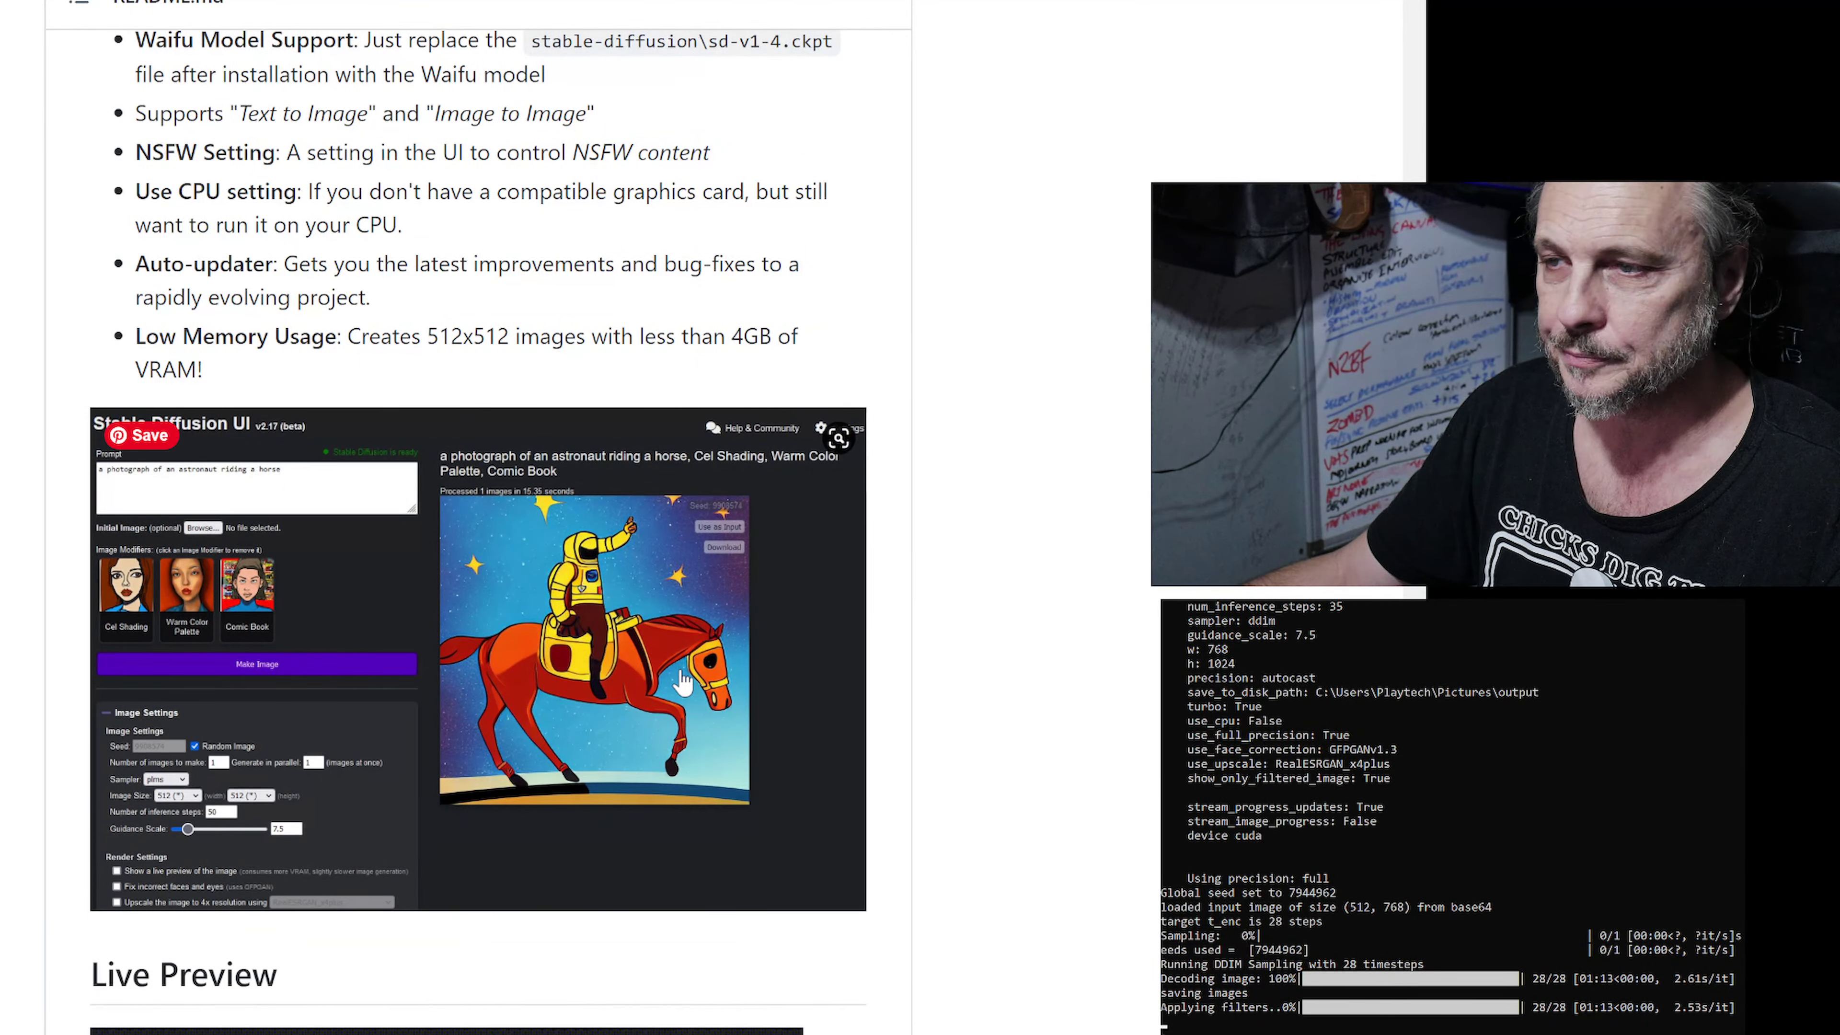
{"action": "scroll", "coordinate": [681, 681], "scroll_direction": "down", "scroll_amount": 7}
{"action": "scroll", "coordinate": [619, 490], "scroll_direction": "down", "scroll_amount": 4}
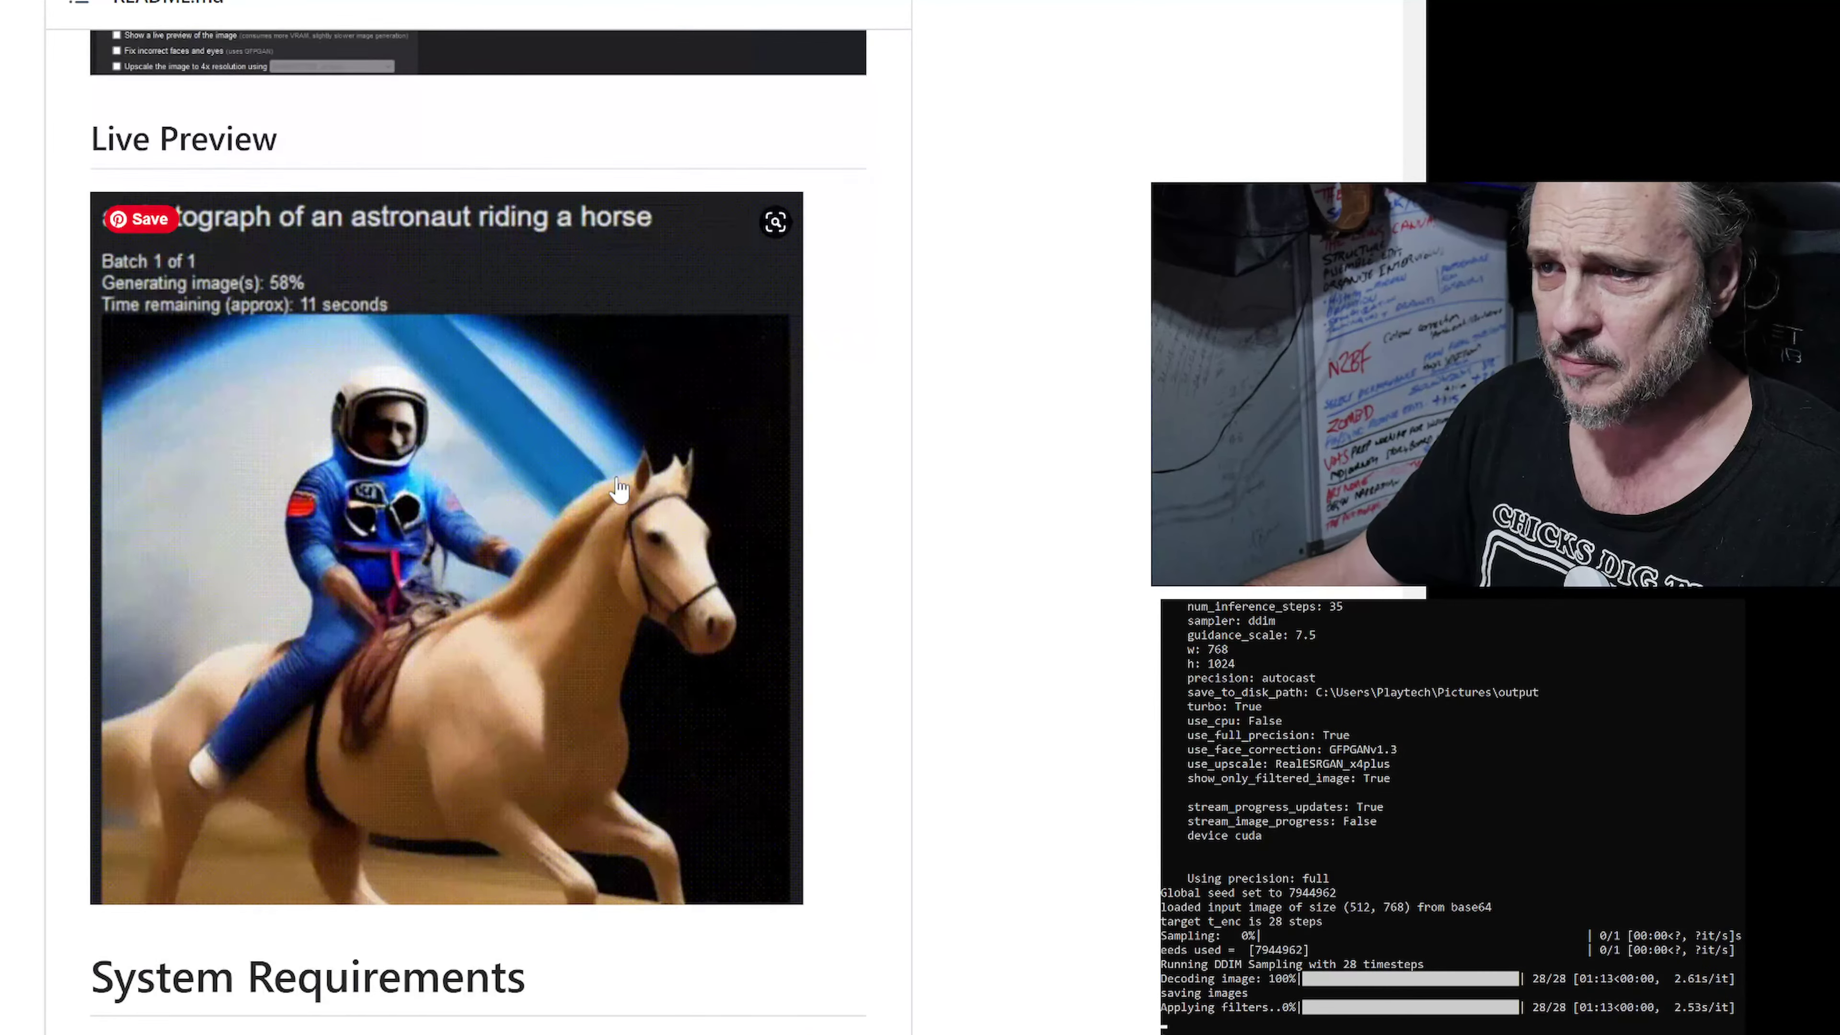
Read the System Requirements and Installation sections of the README.
{"action": "scroll", "coordinate": [619, 490], "scroll_direction": "down", "scroll_amount": 4}
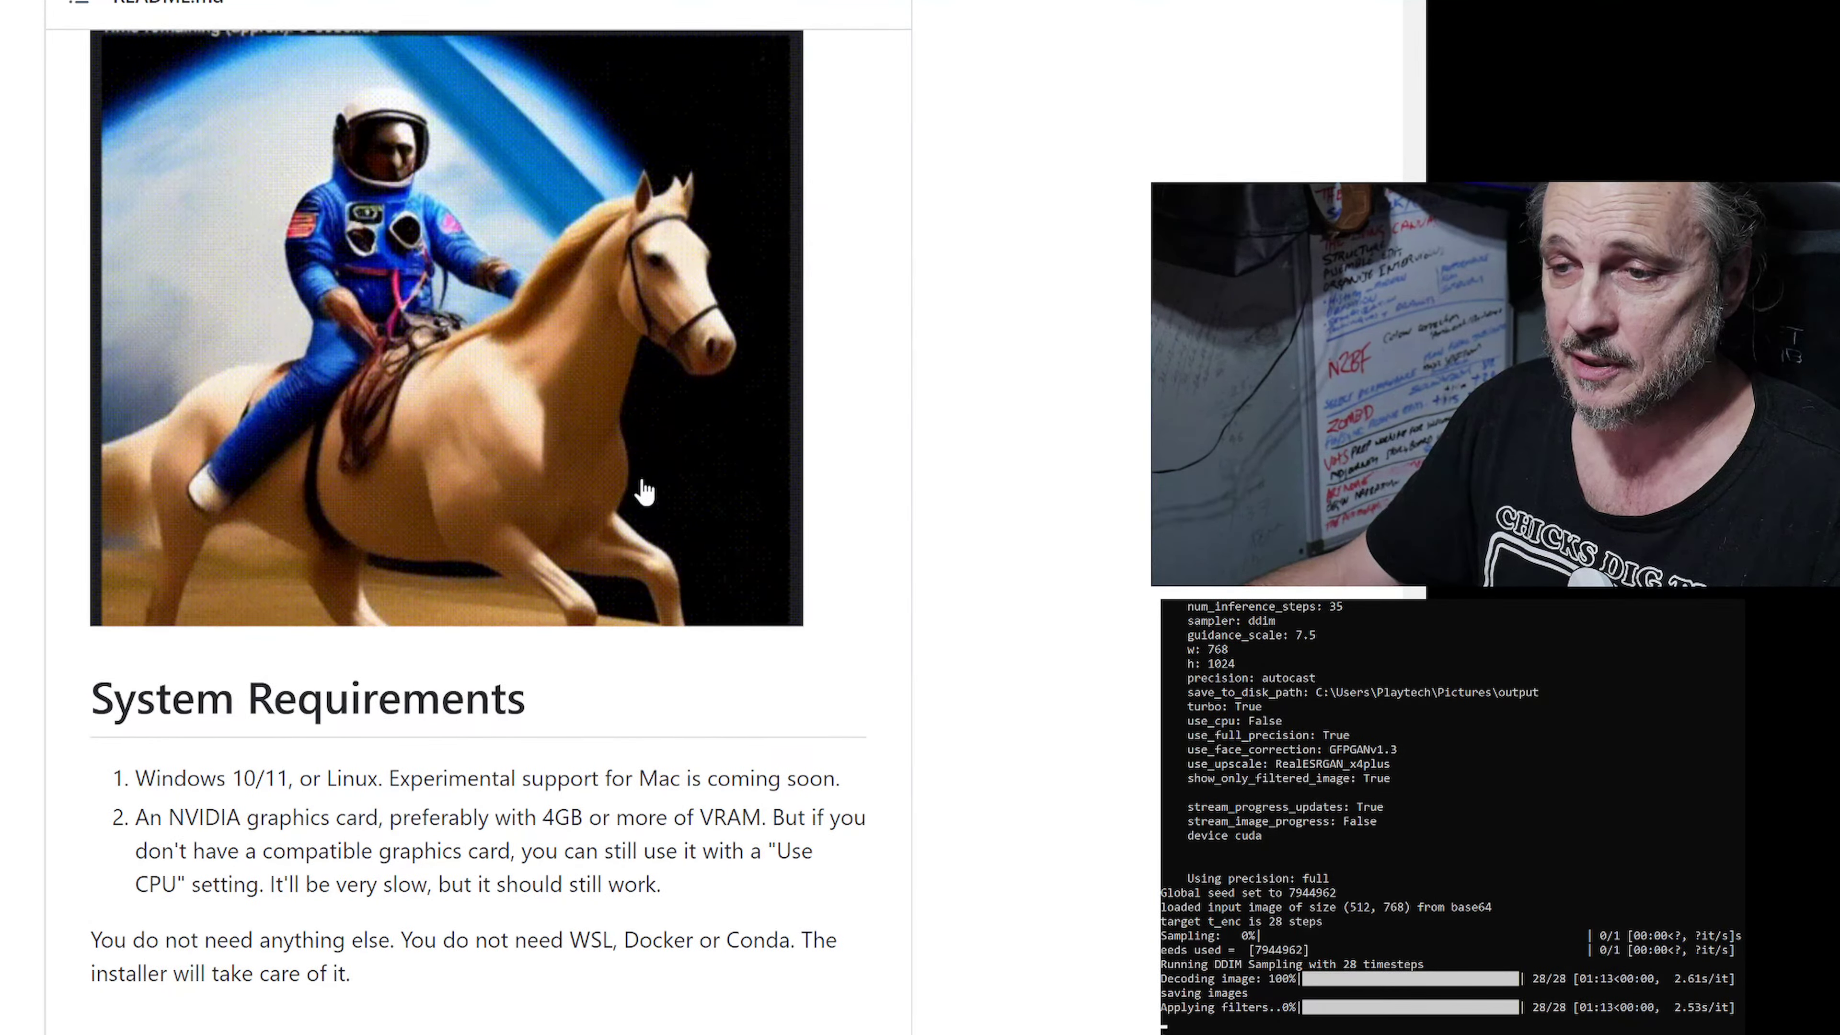
{"action": "scroll", "coordinate": [643, 492], "scroll_direction": "down", "scroll_amount": 2}
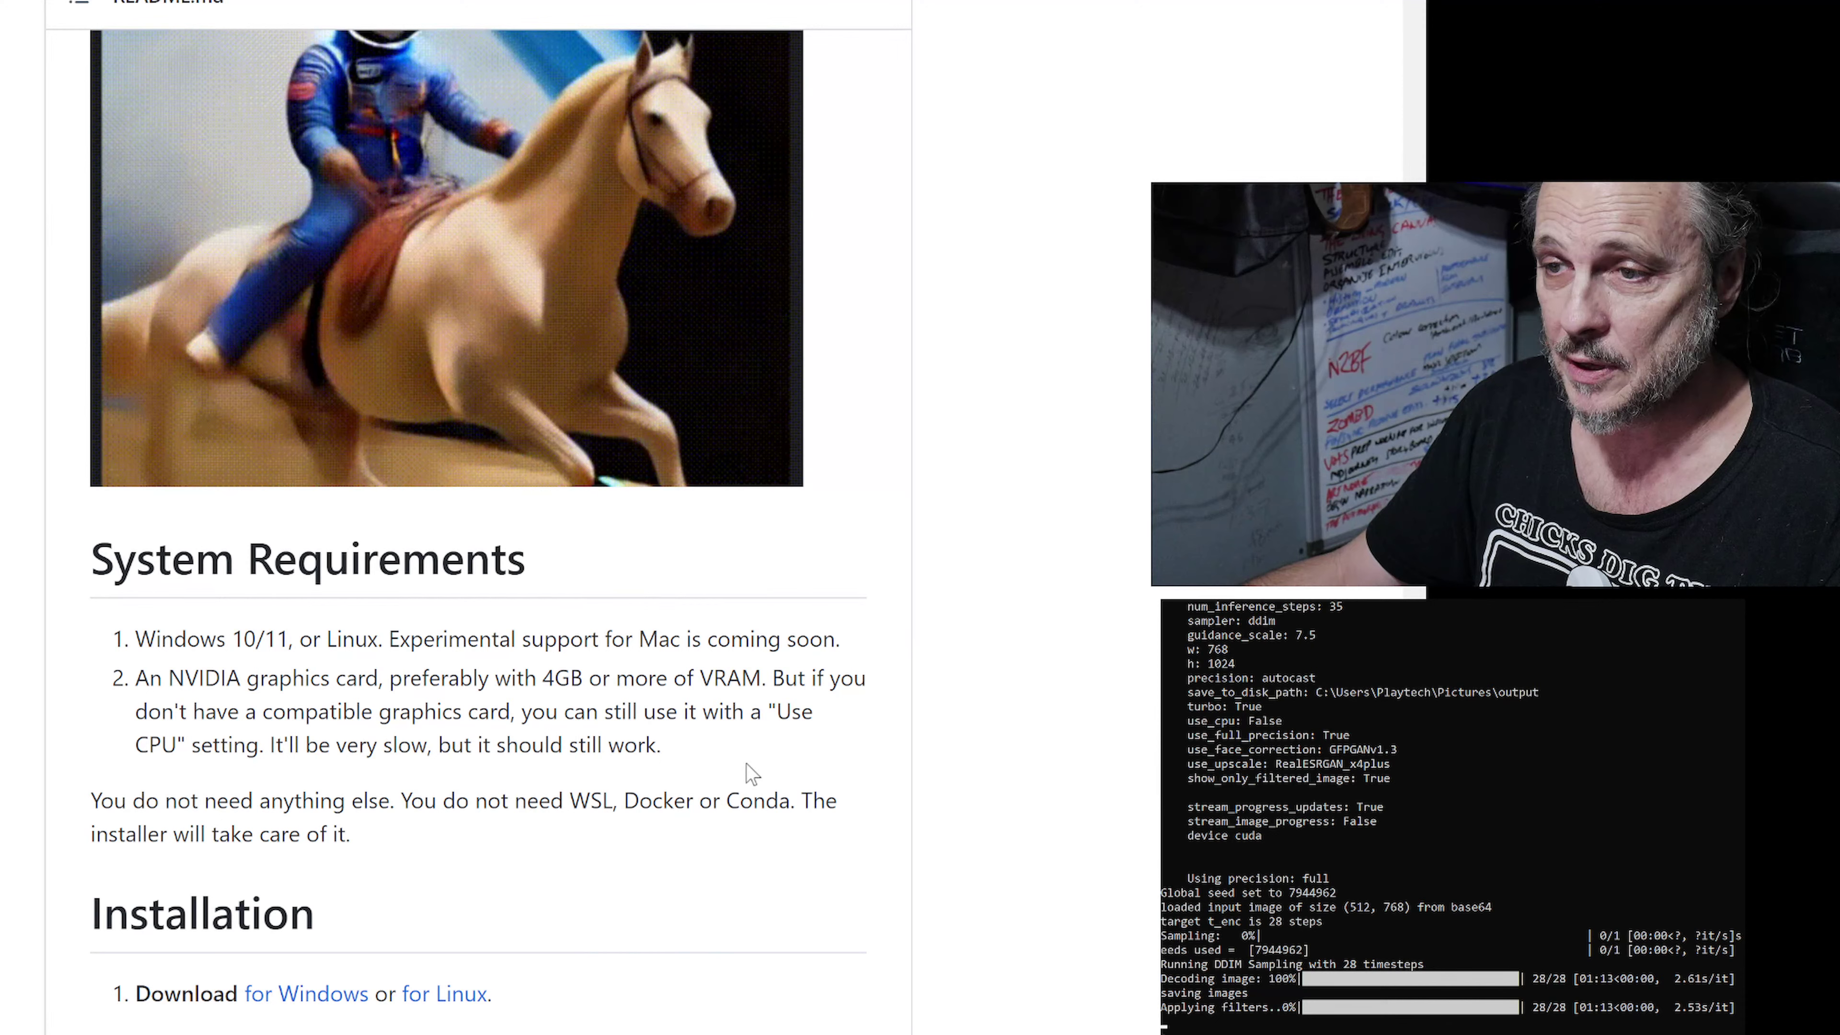
{"action": "scroll", "coordinate": [746, 764], "scroll_direction": "down", "scroll_amount": 6}
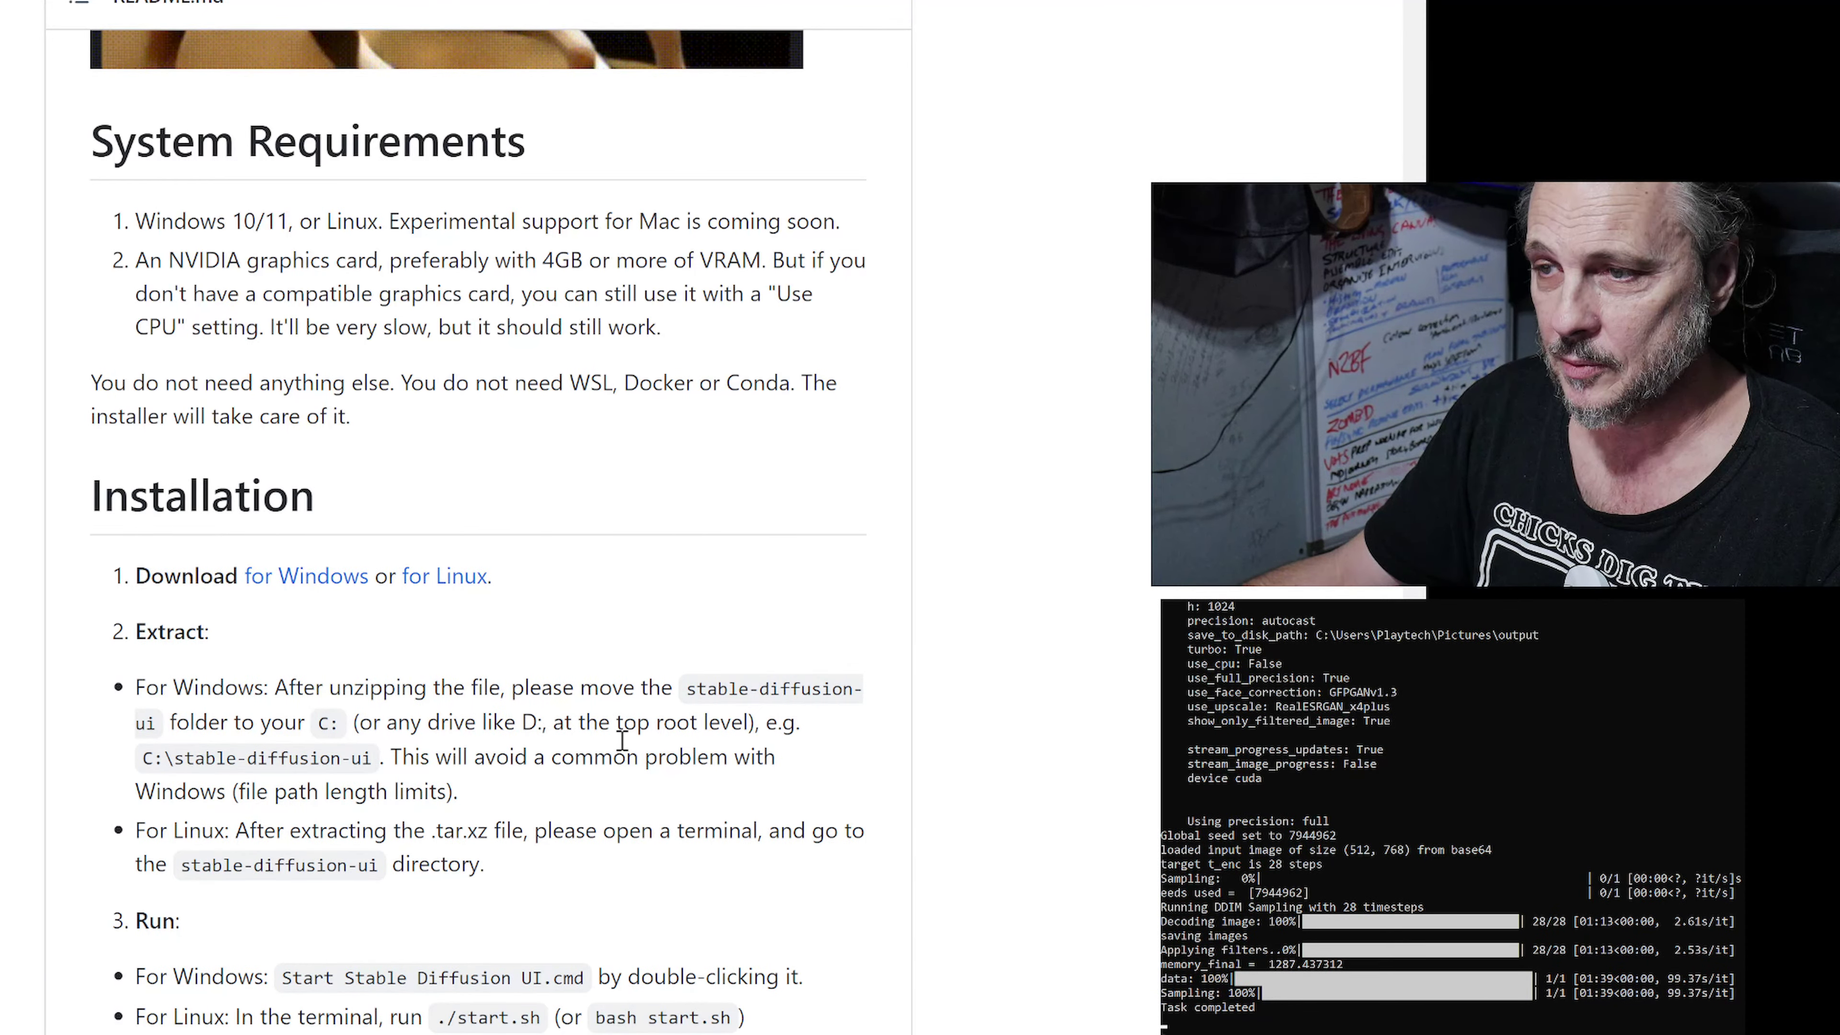
{"action": "scroll", "coordinate": [605, 692], "scroll_direction": "up", "scroll_amount": 2}
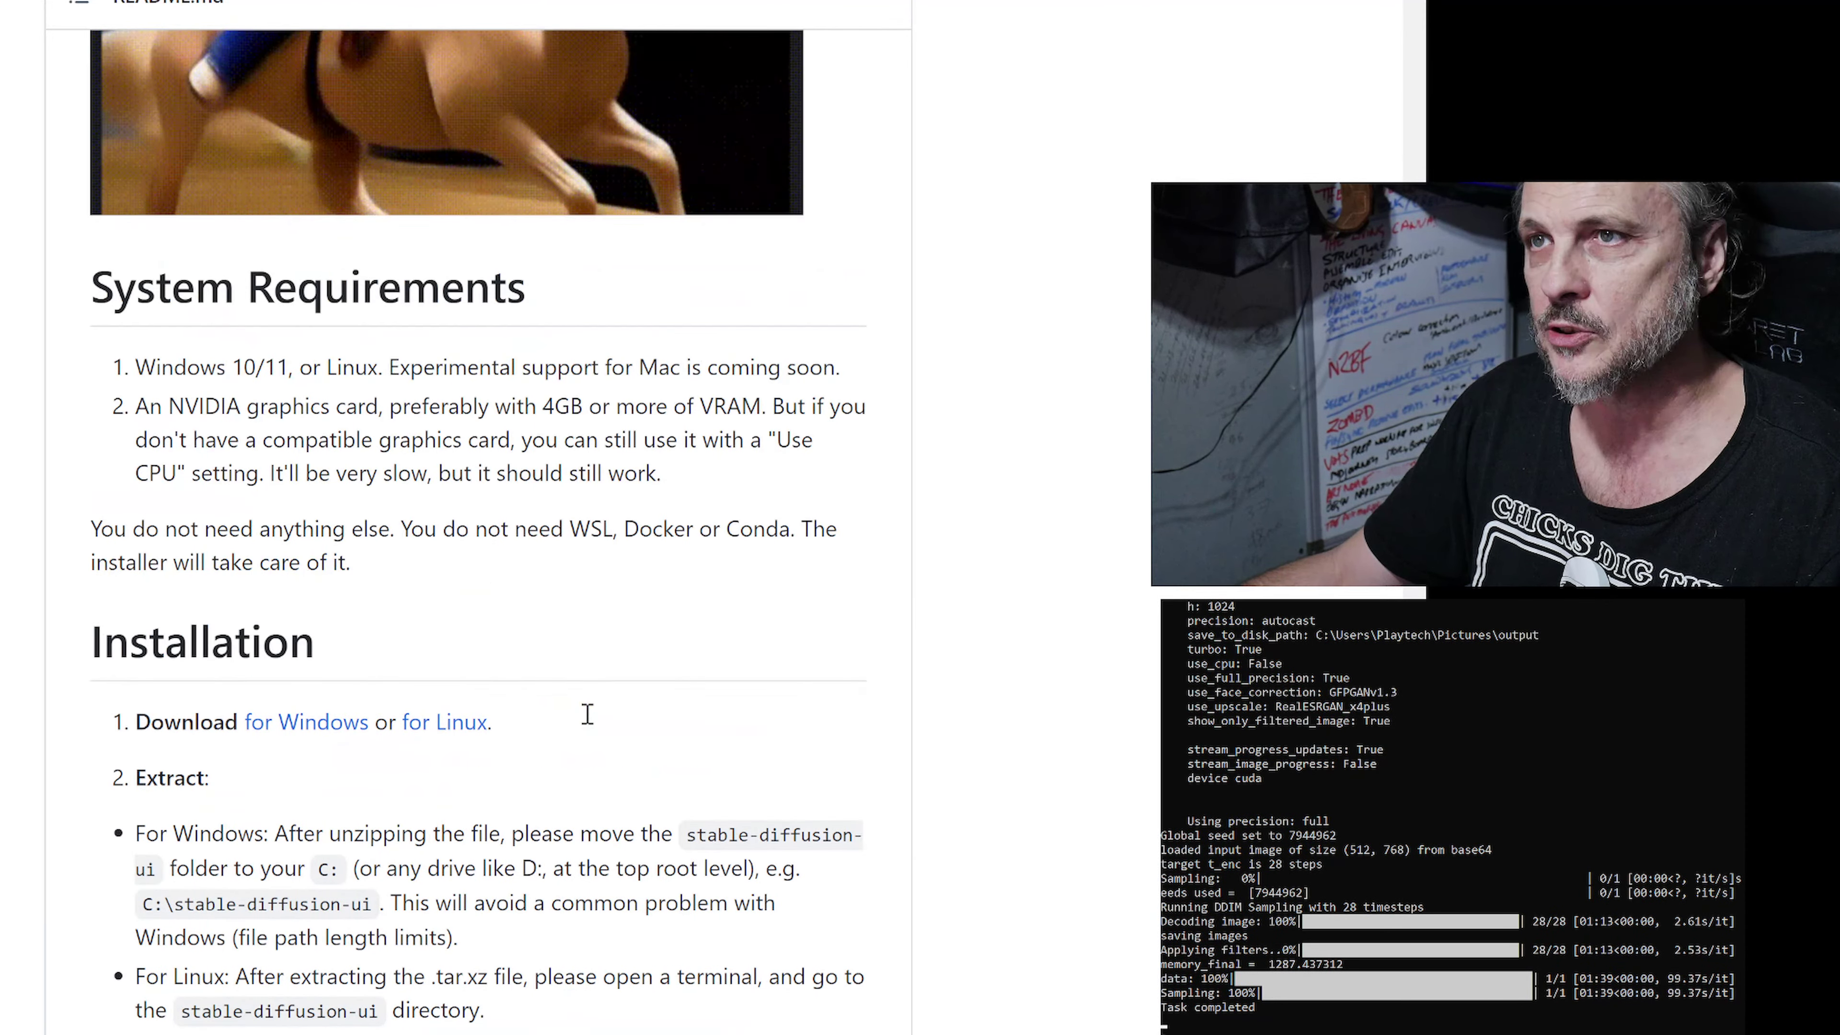